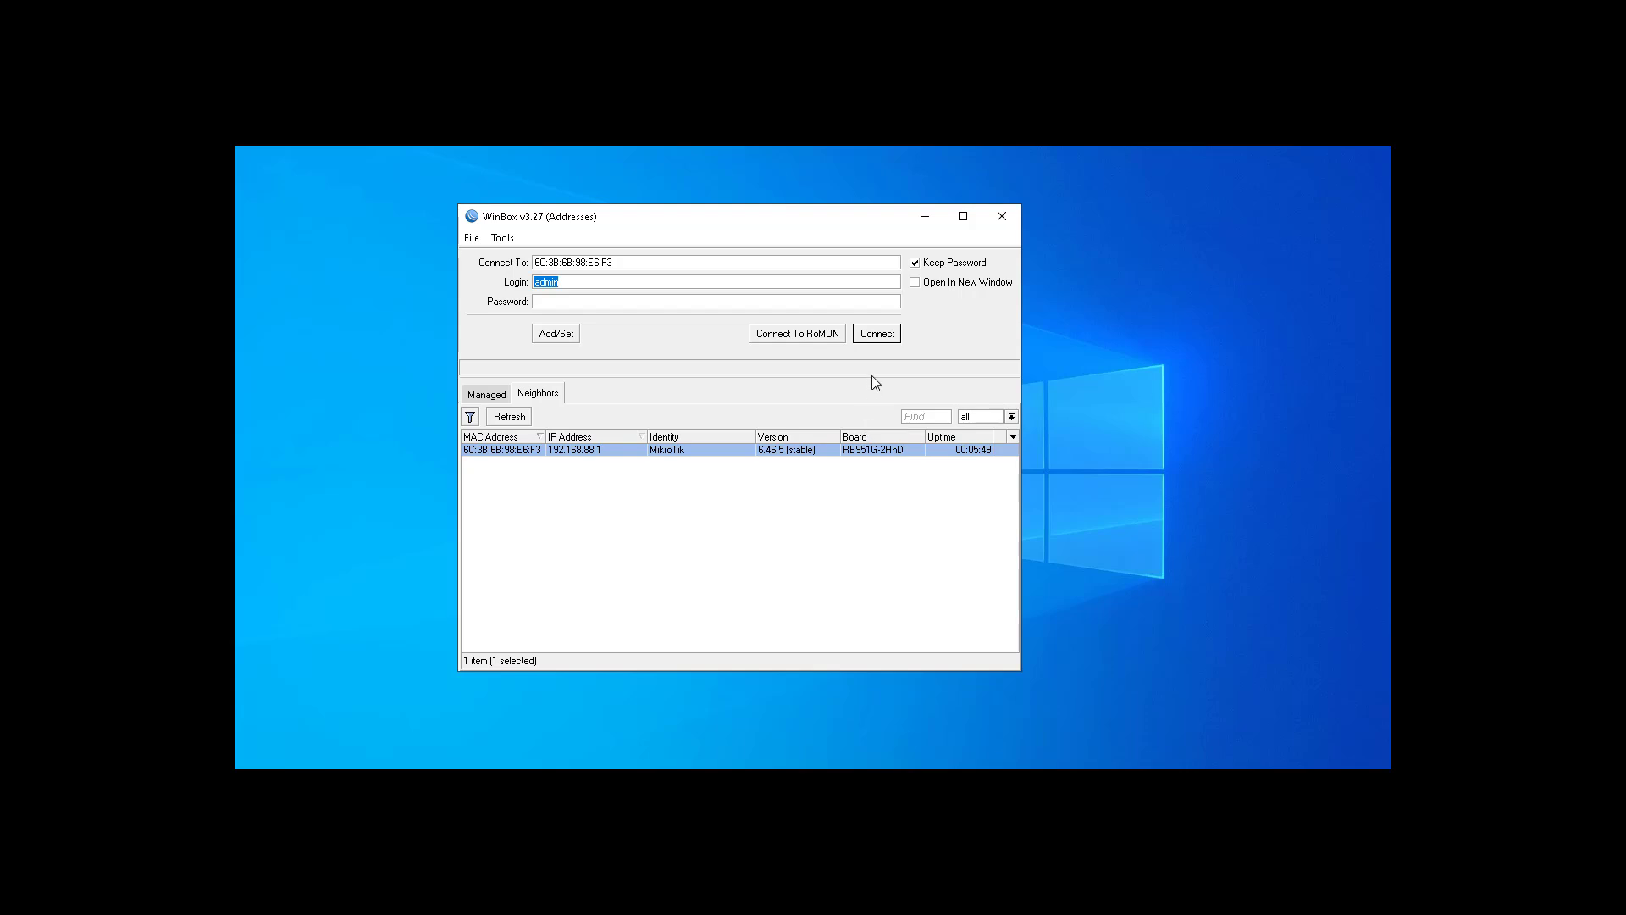
Step: Log in to the router as admin and view its IP address list
click(564, 284)
click(880, 335)
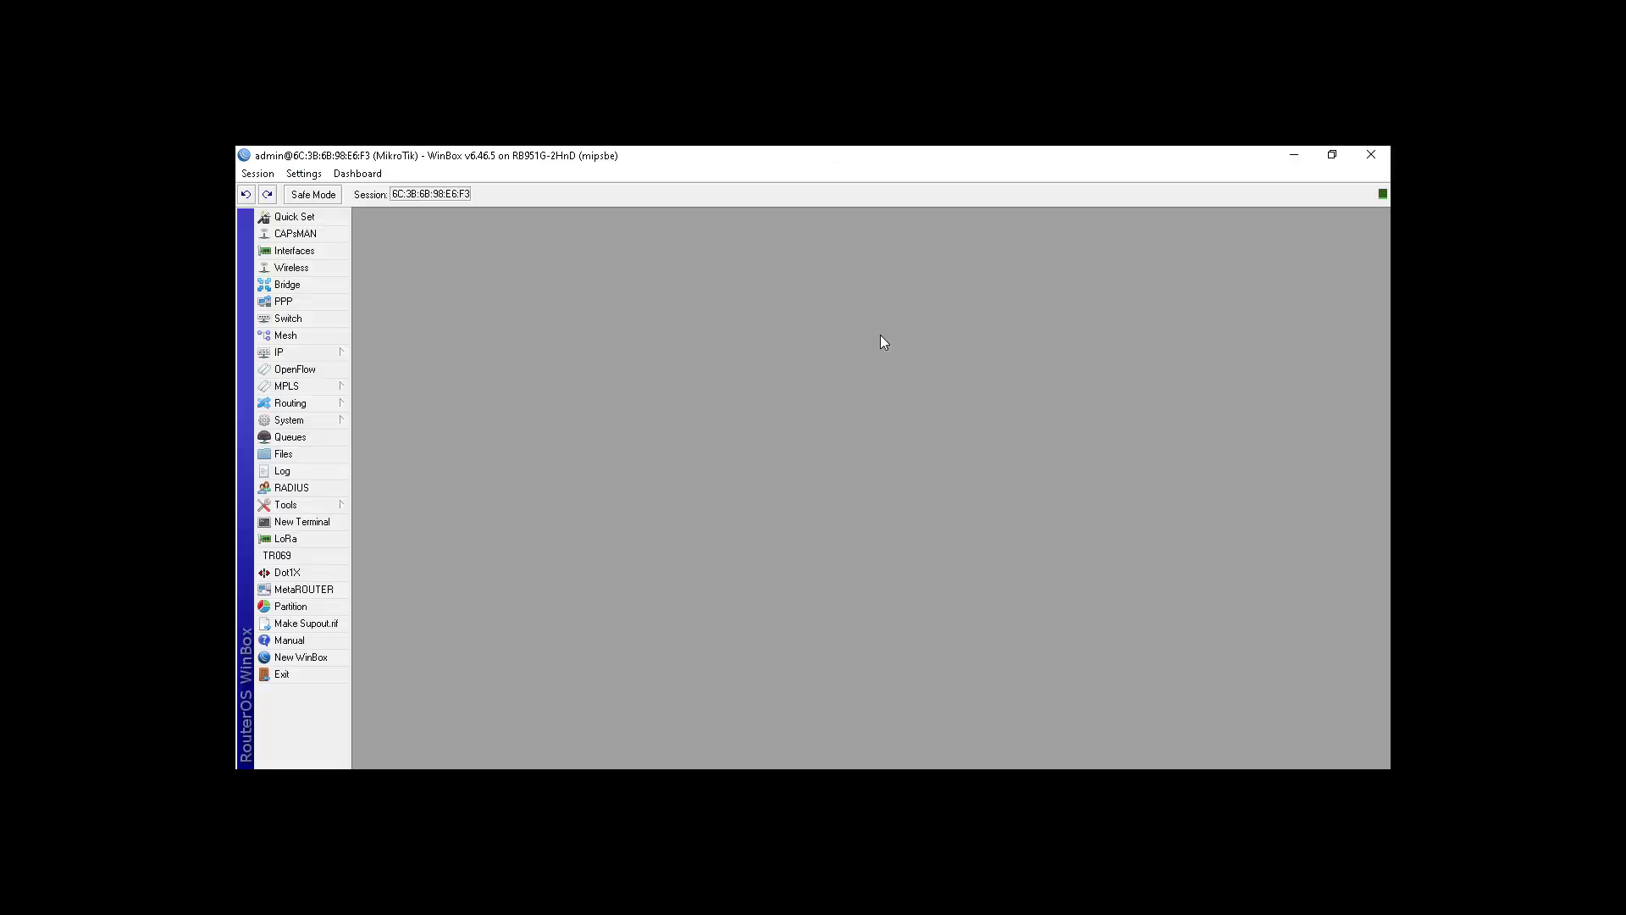
click(328, 358)
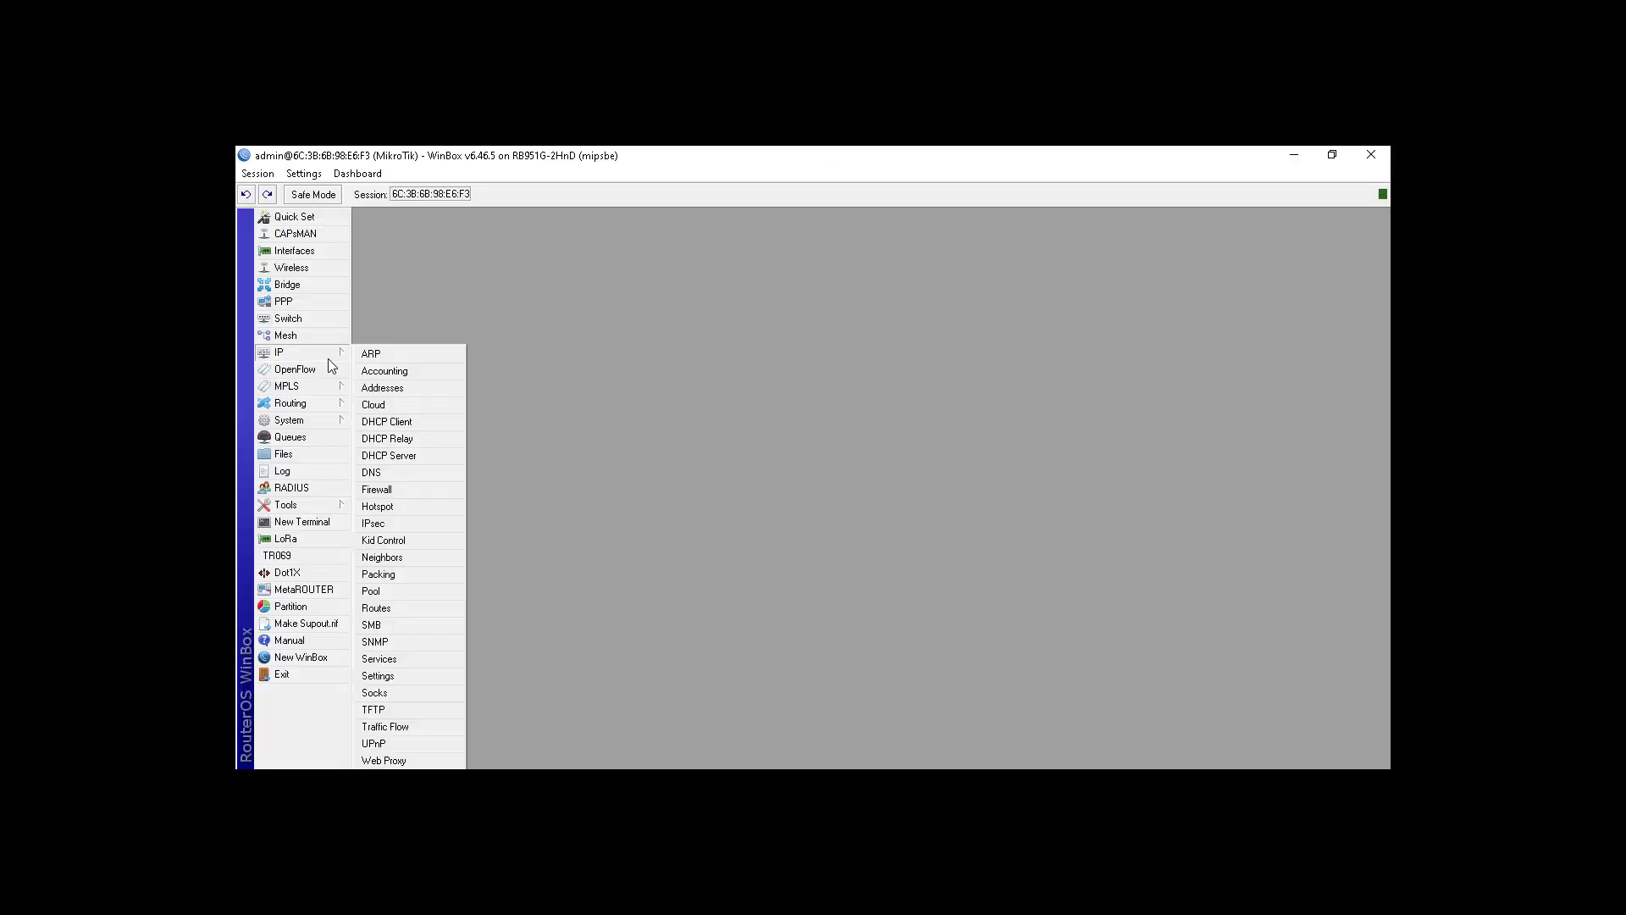
click(383, 388)
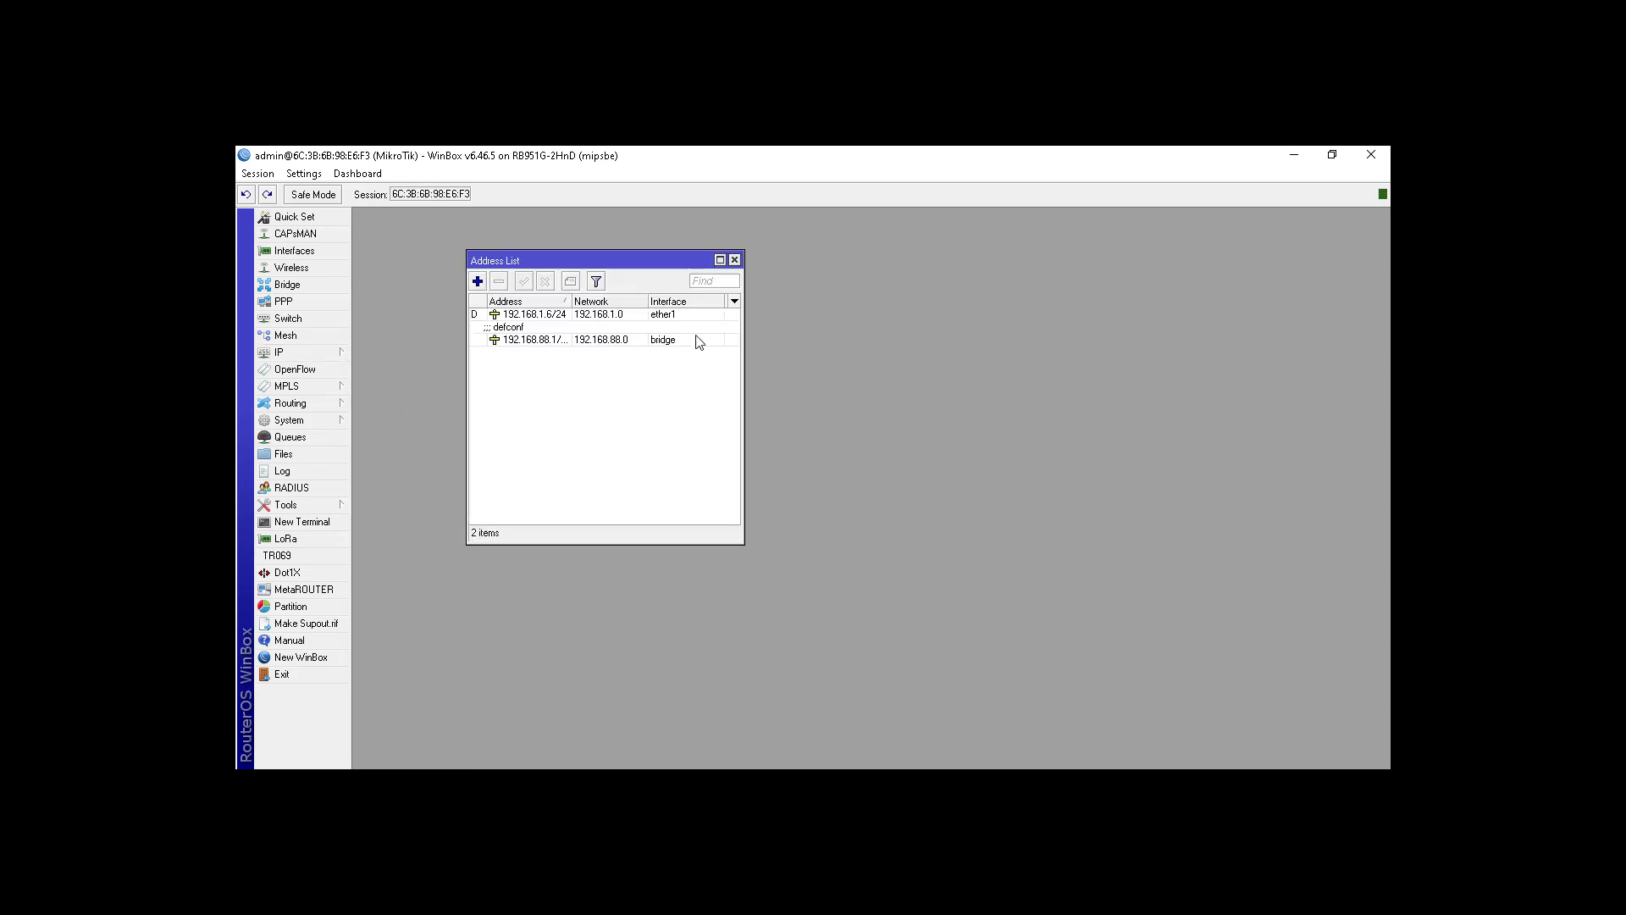
Step: Close the address list and open Reset Configuration with No Default Configuration ticked
click(734, 261)
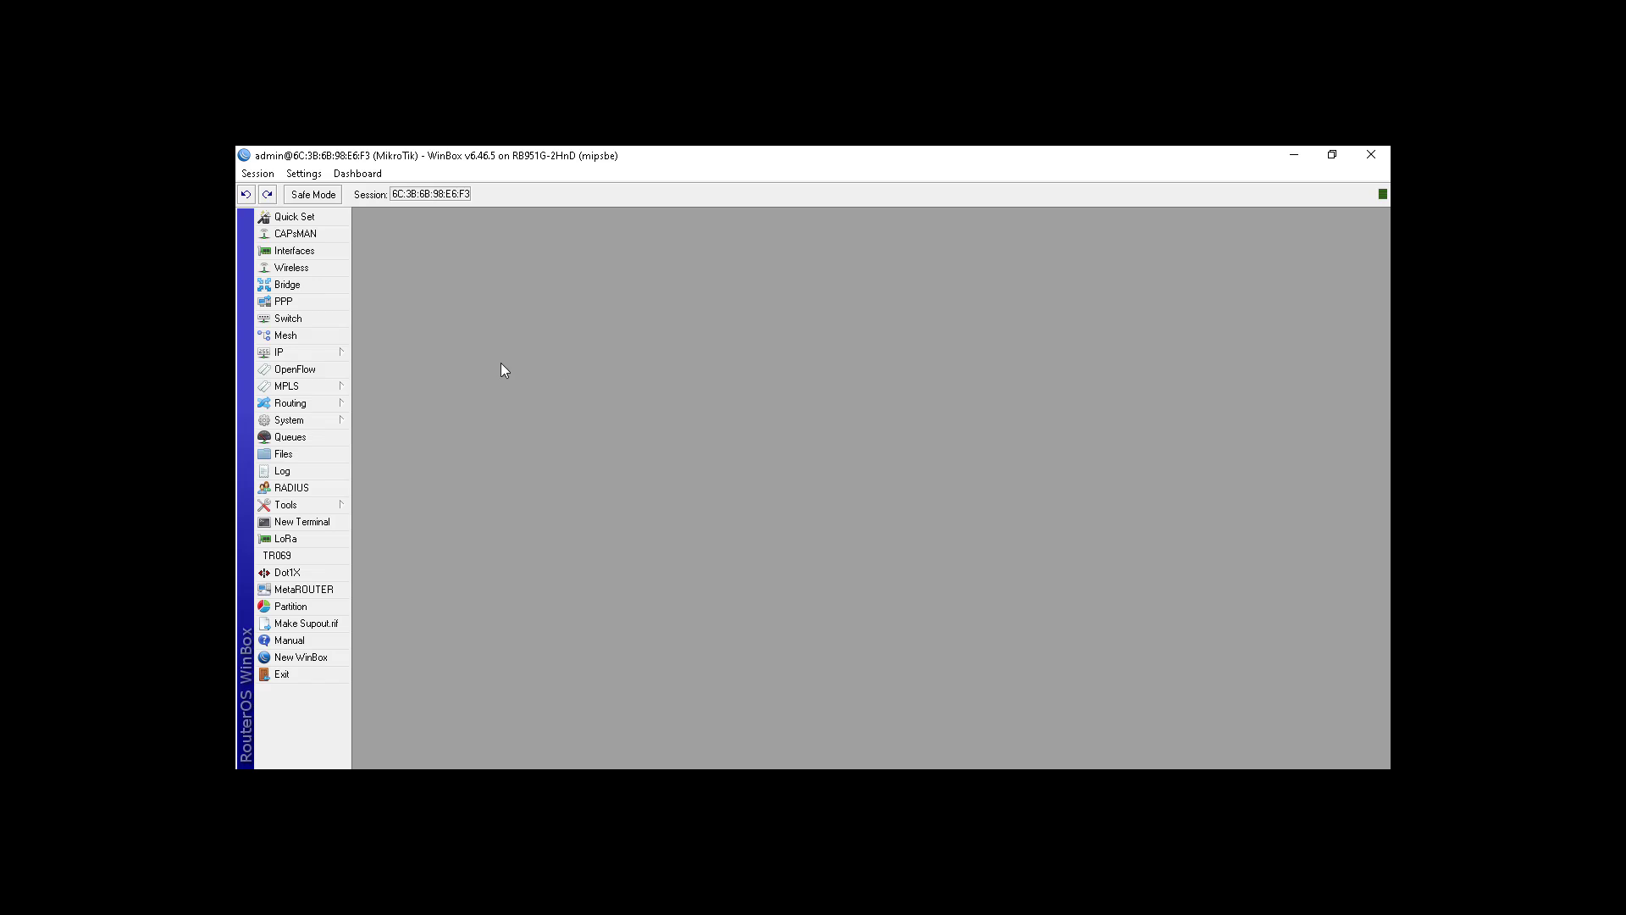
click(338, 422)
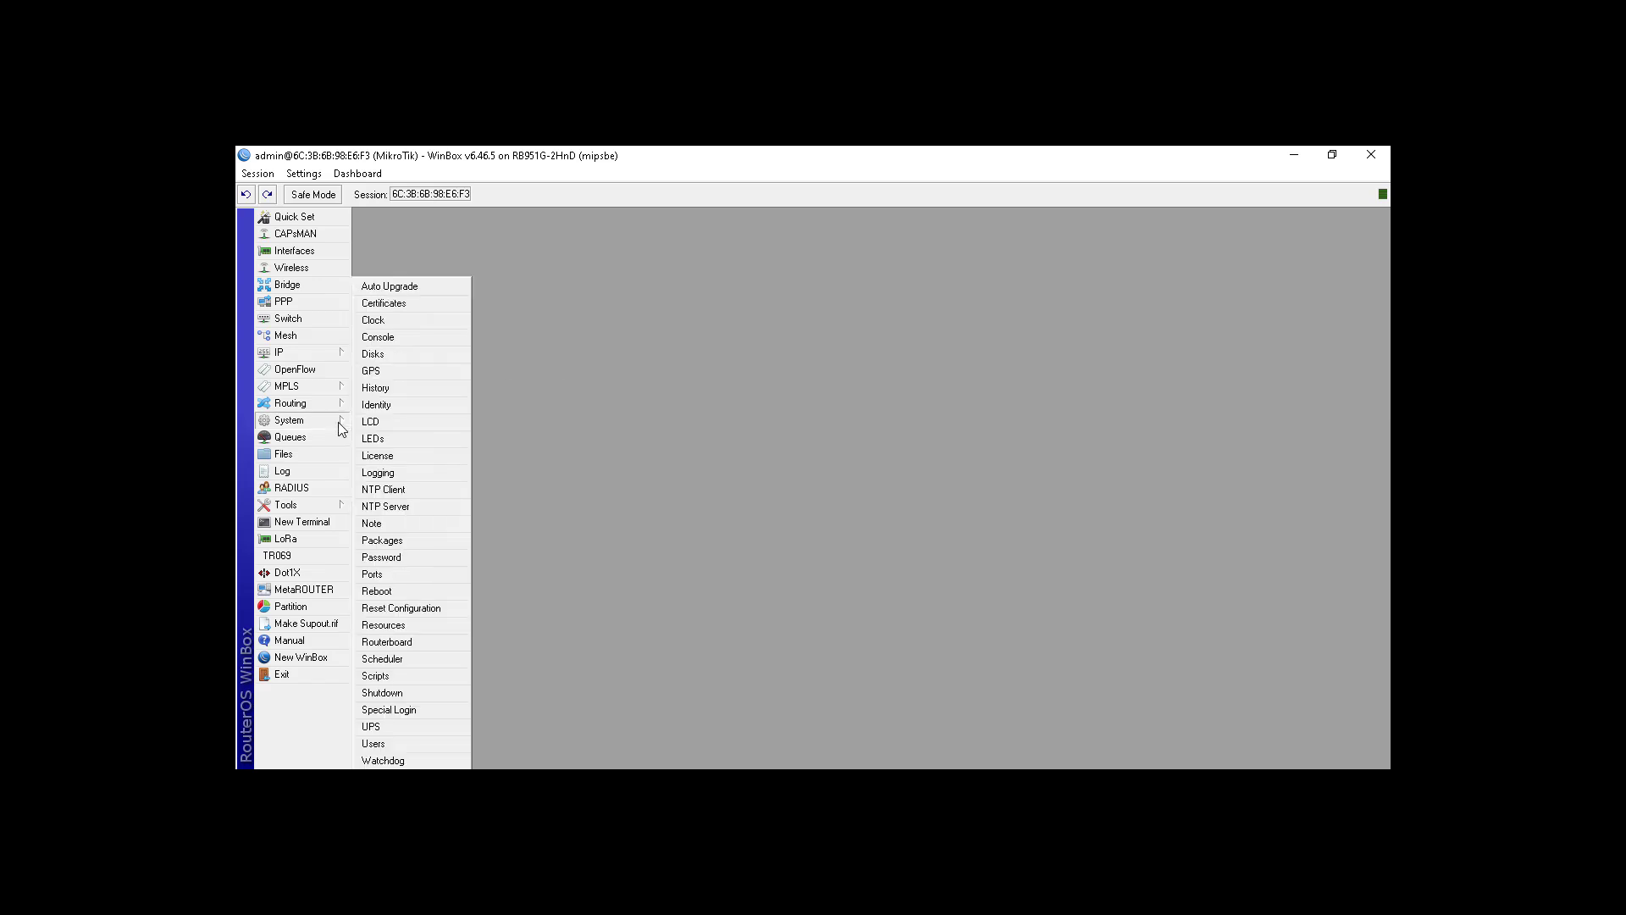
click(436, 607)
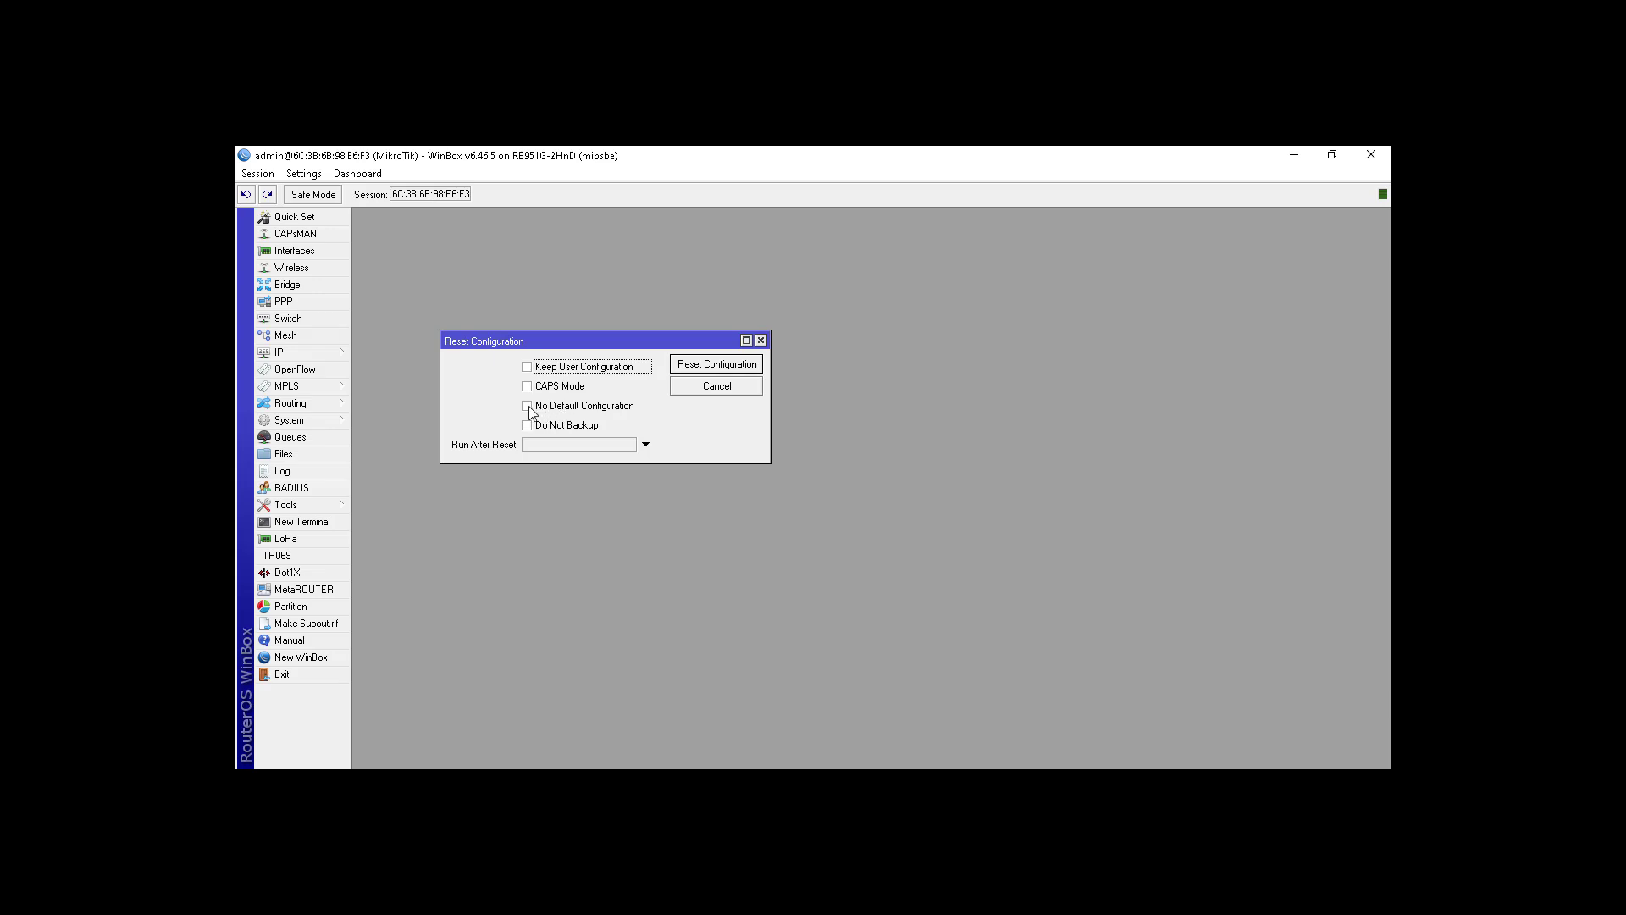
click(528, 407)
Step: Reset the router without default configuration, then reconnect after it reboots
click(692, 369)
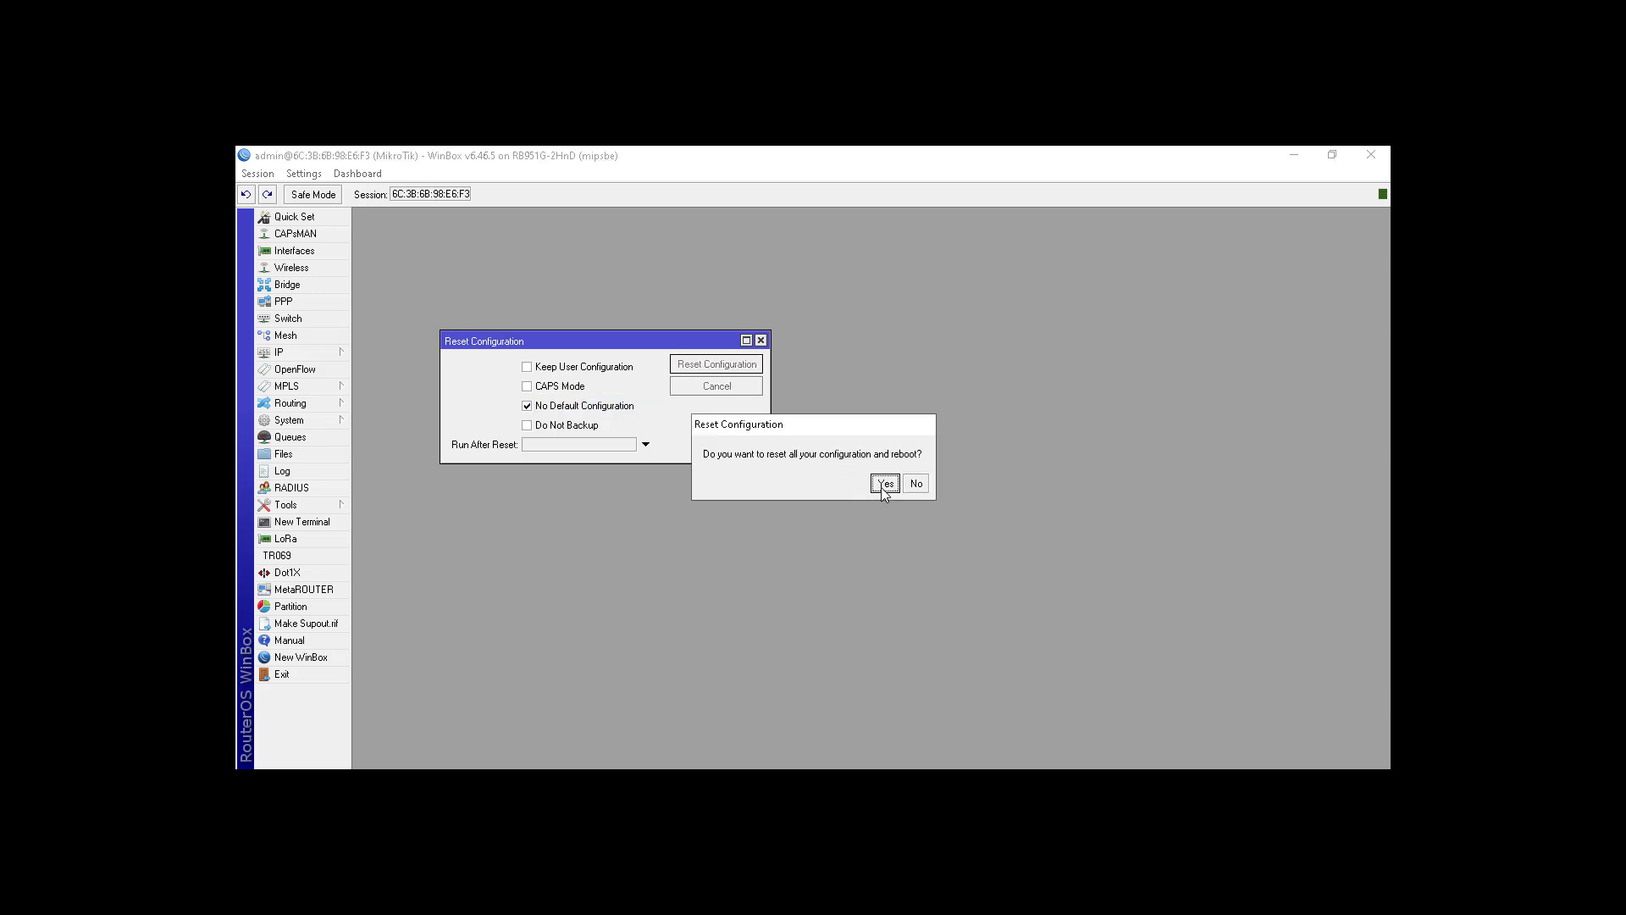
click(884, 484)
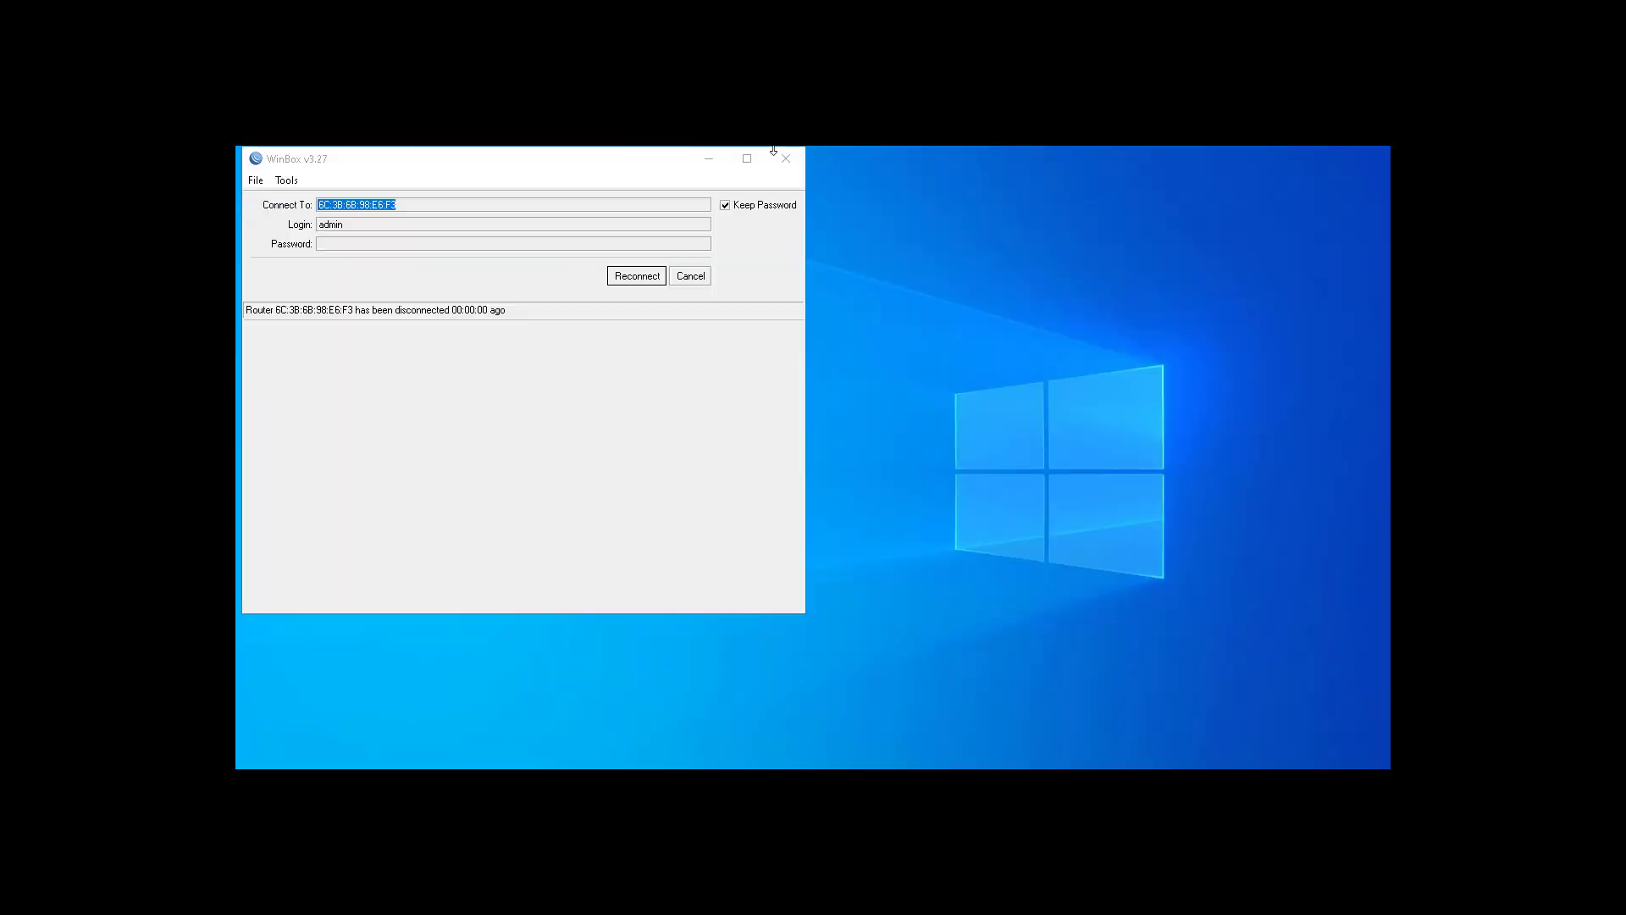
double_click(632, 159)
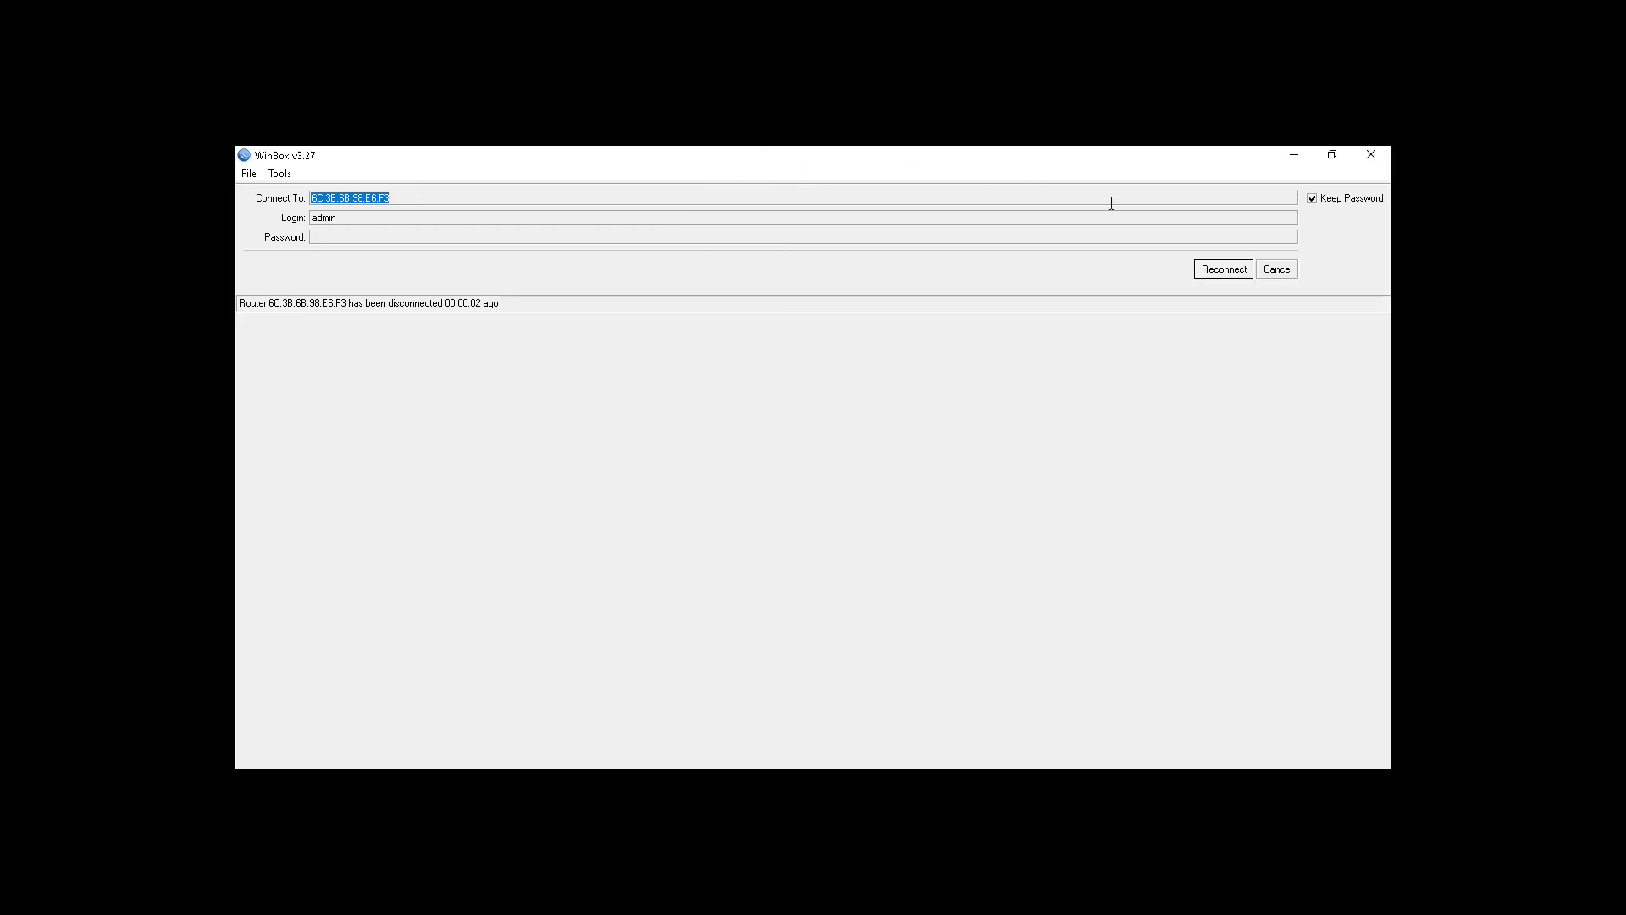
click(1332, 155)
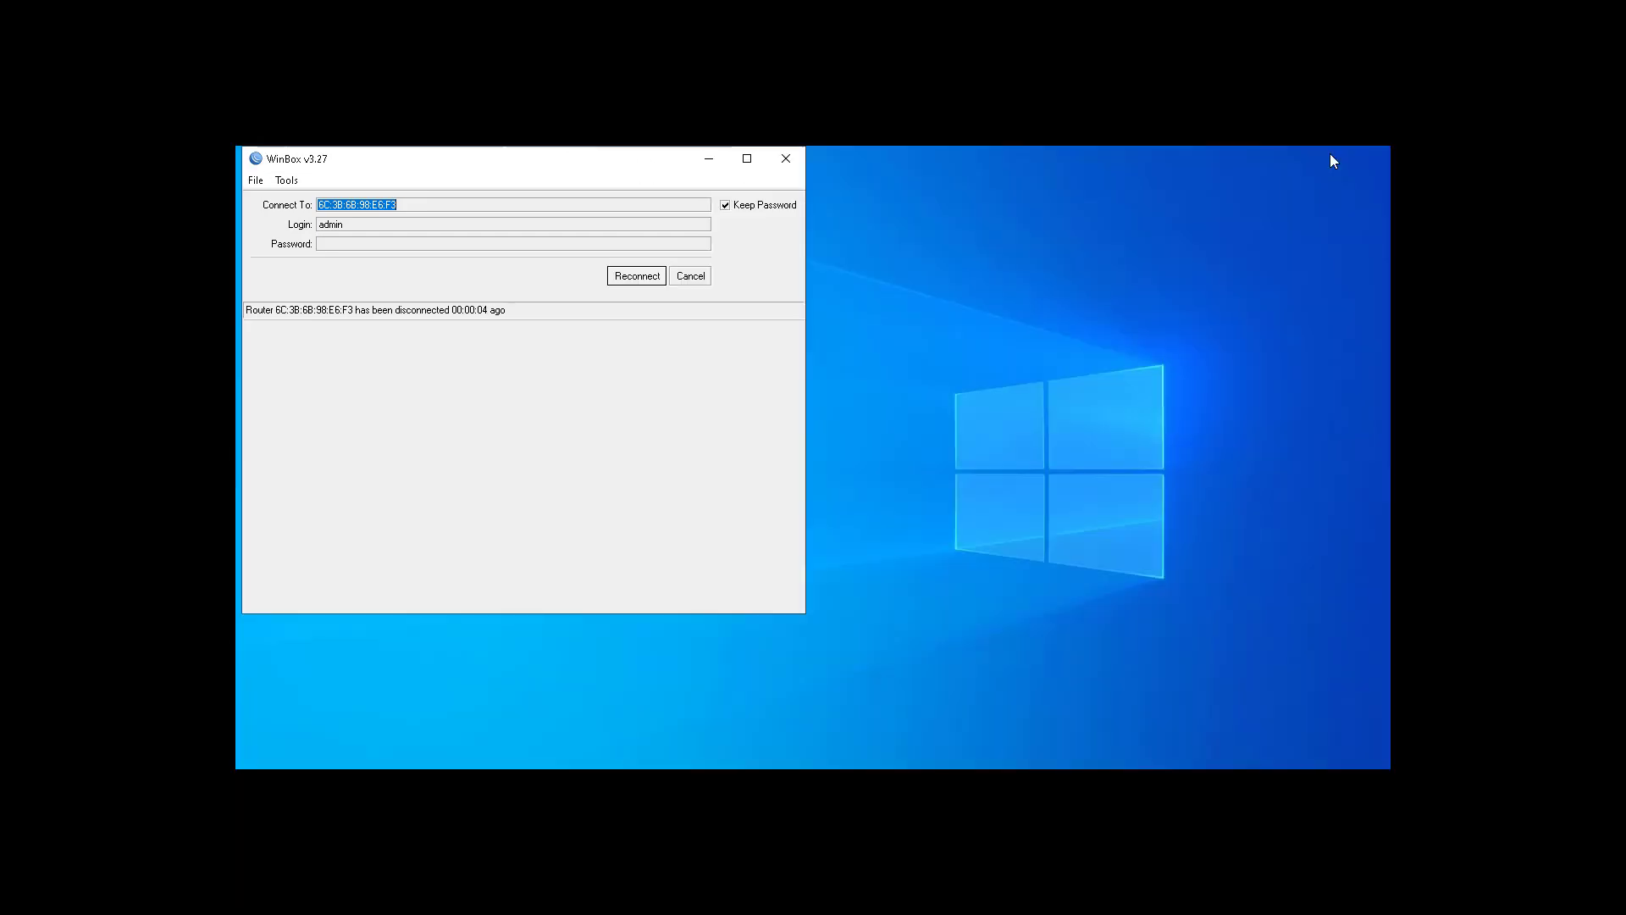
drag(565, 166, 862, 218)
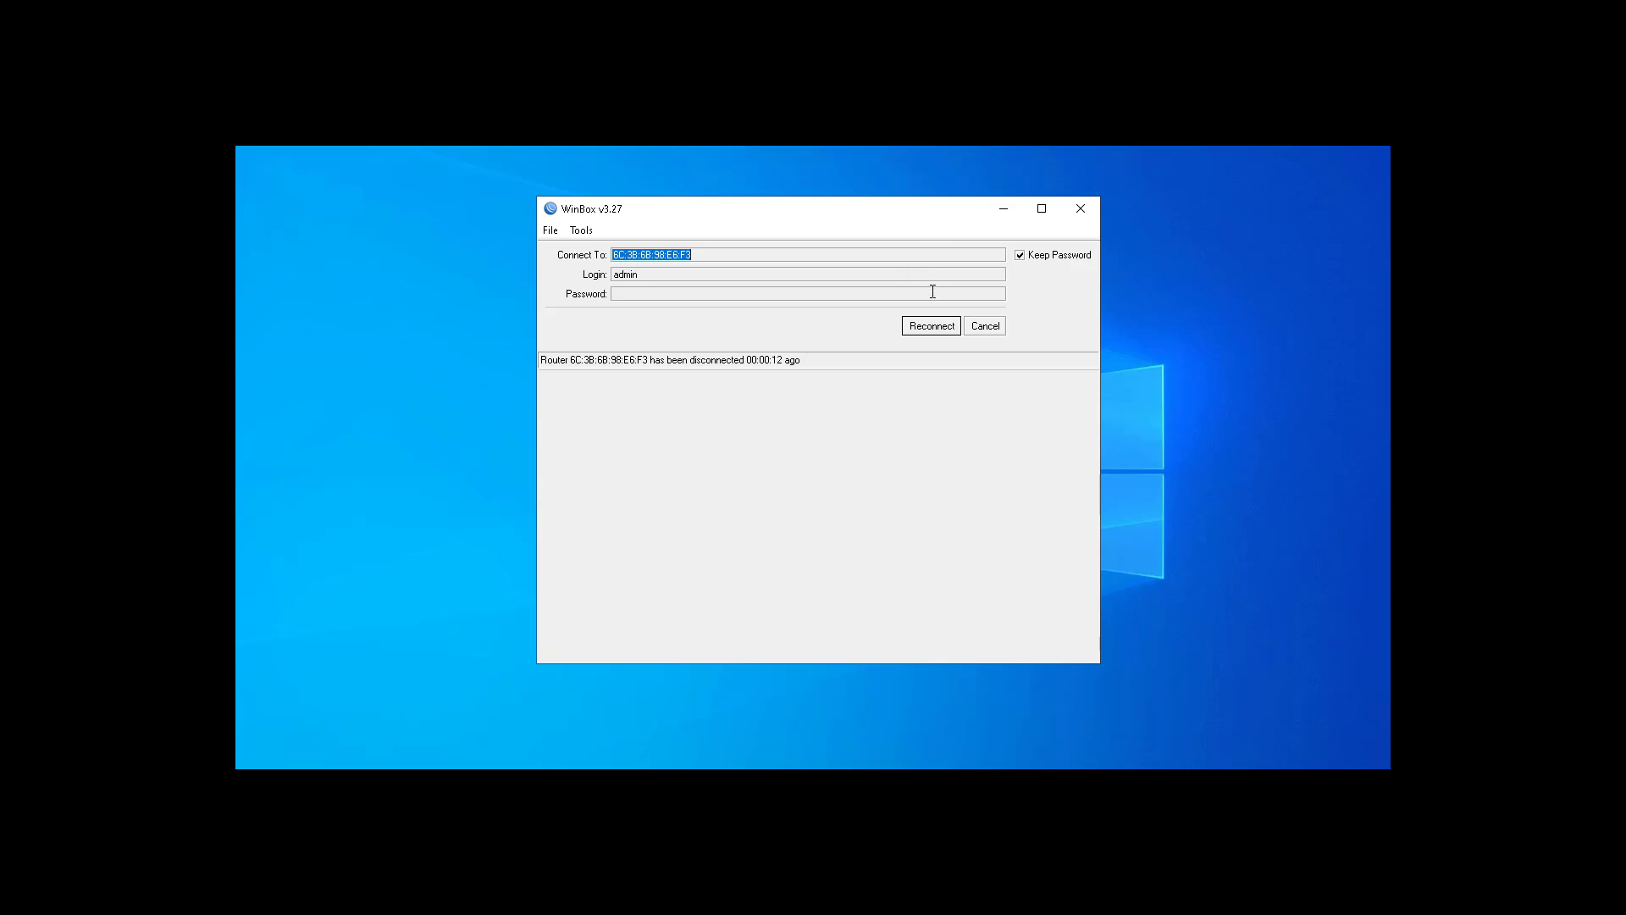
click(931, 326)
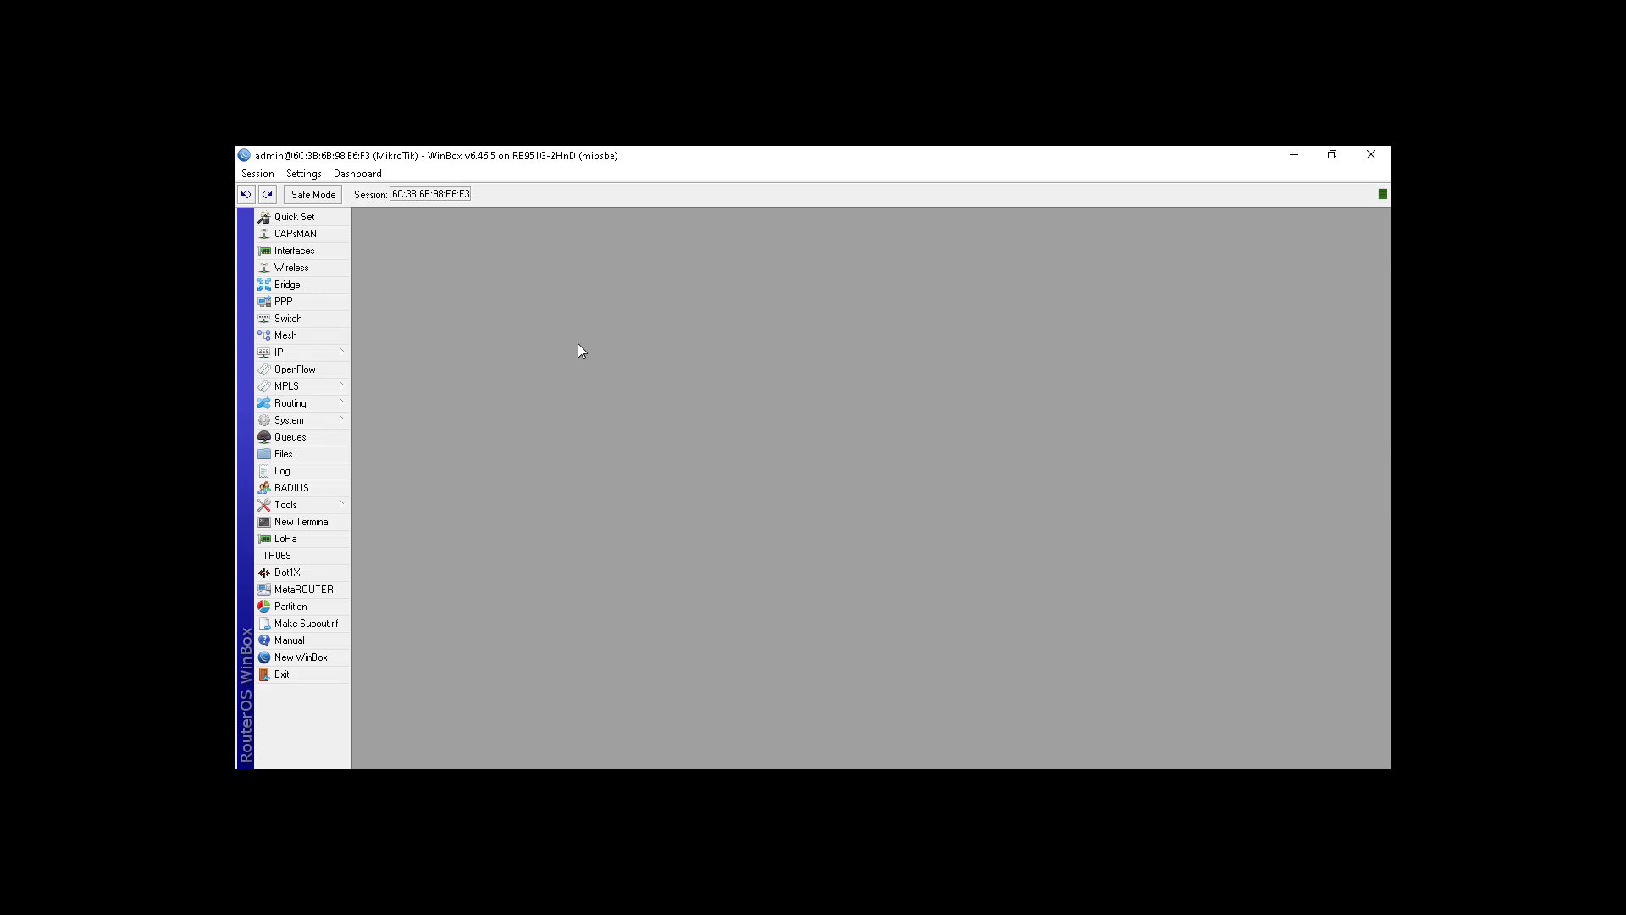
Step: Add a new DHCP client on interface ether1 under IP > DHCP Client
click(306, 356)
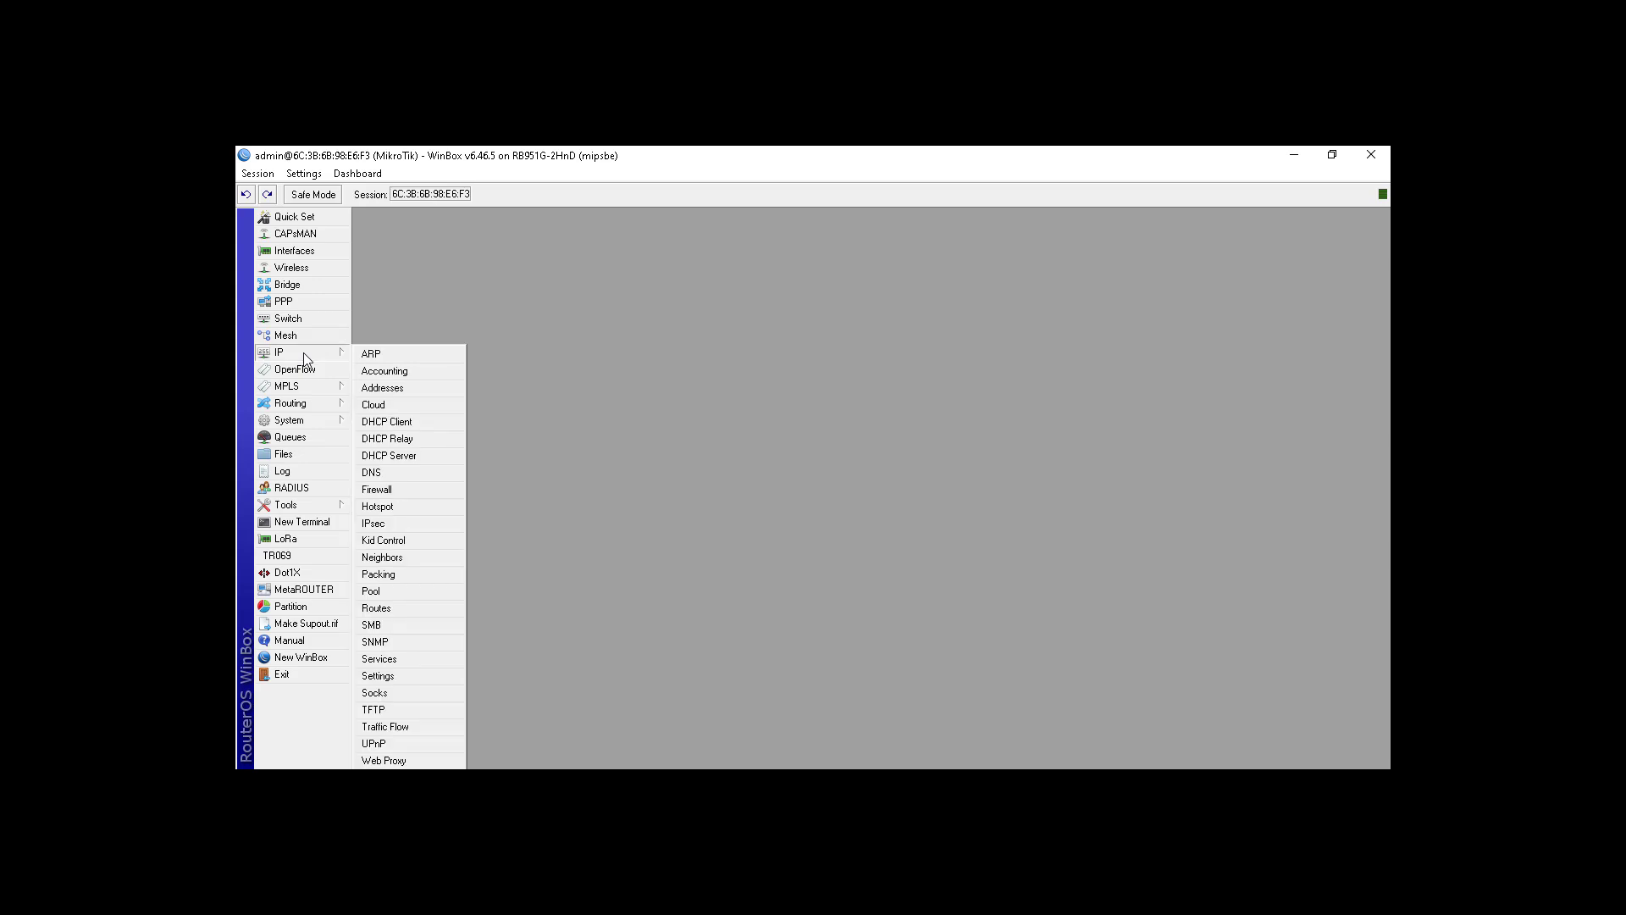
click(419, 420)
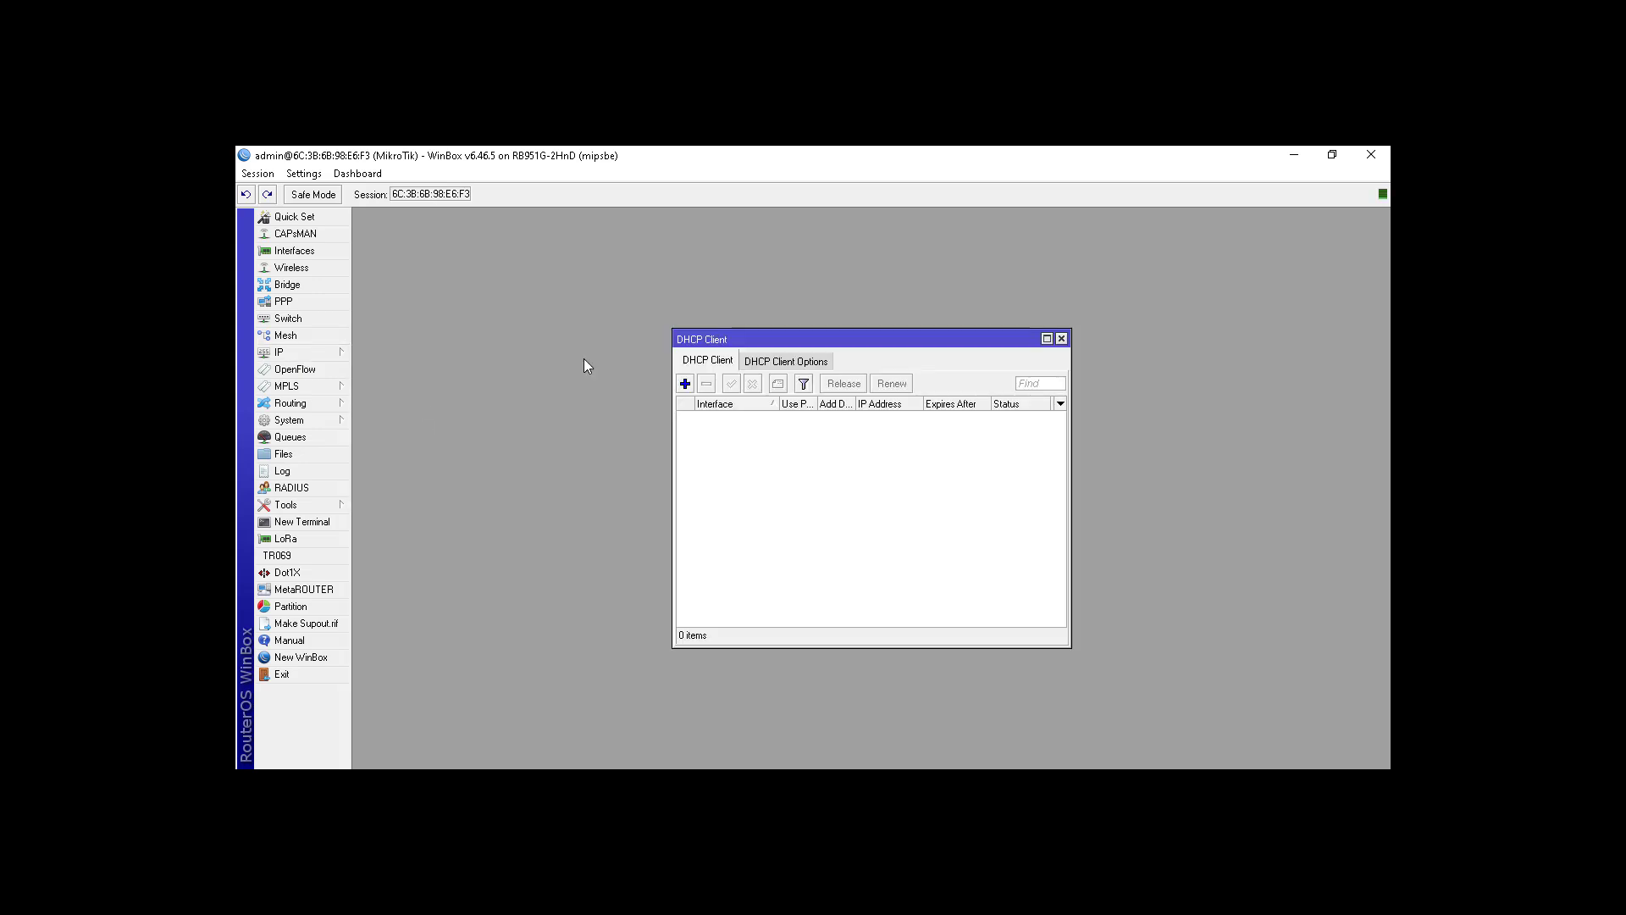
click(686, 384)
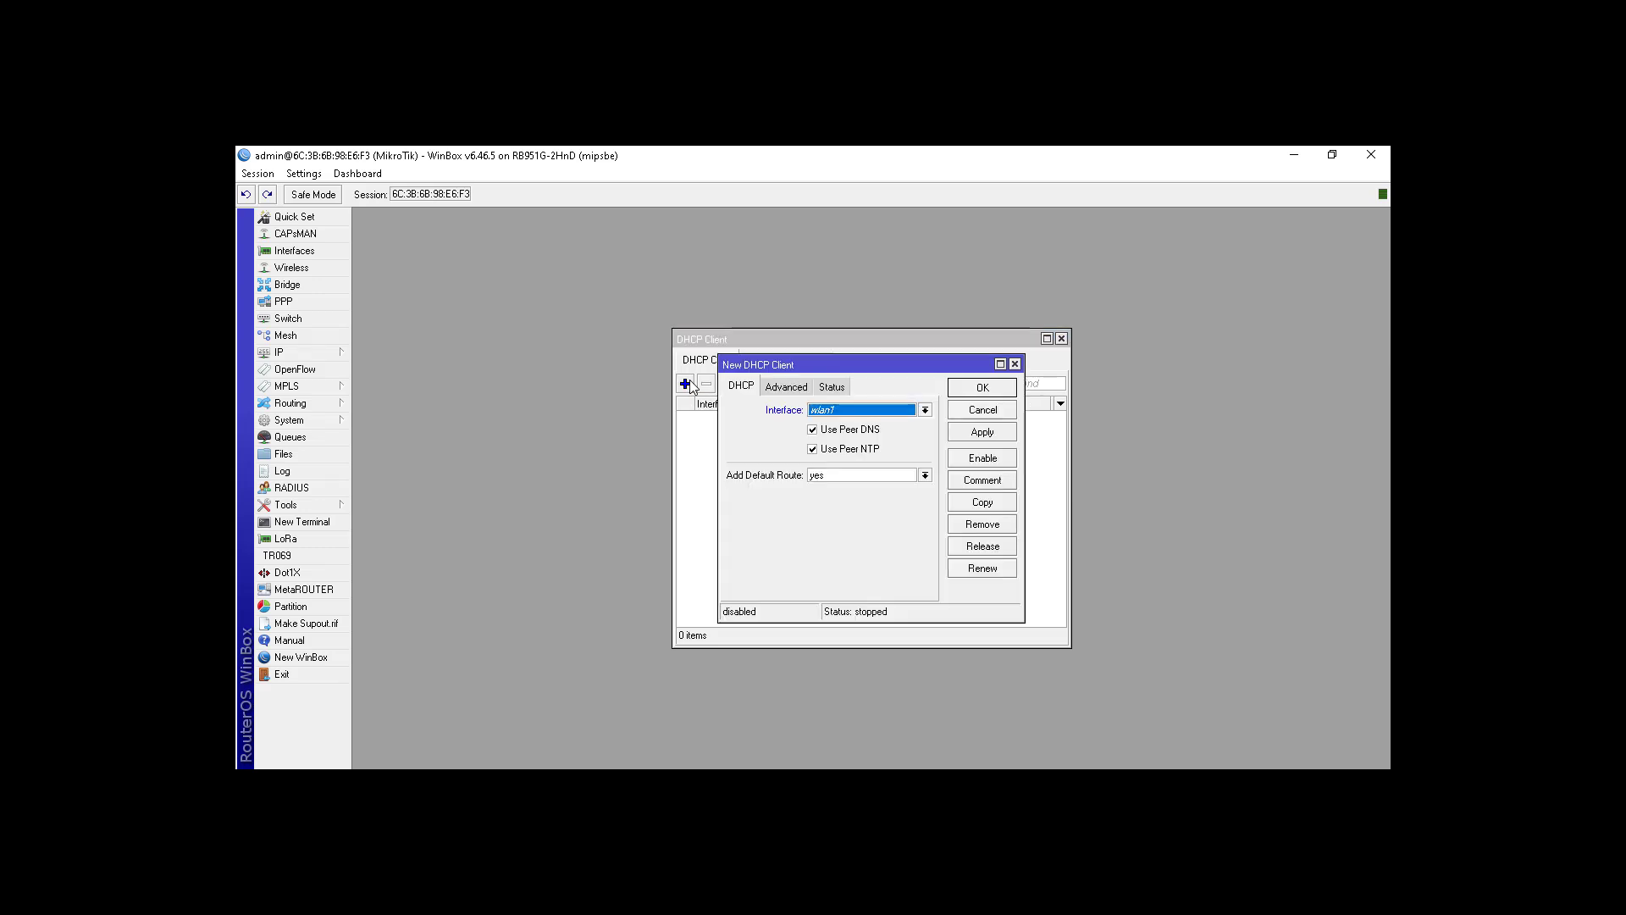
click(879, 410)
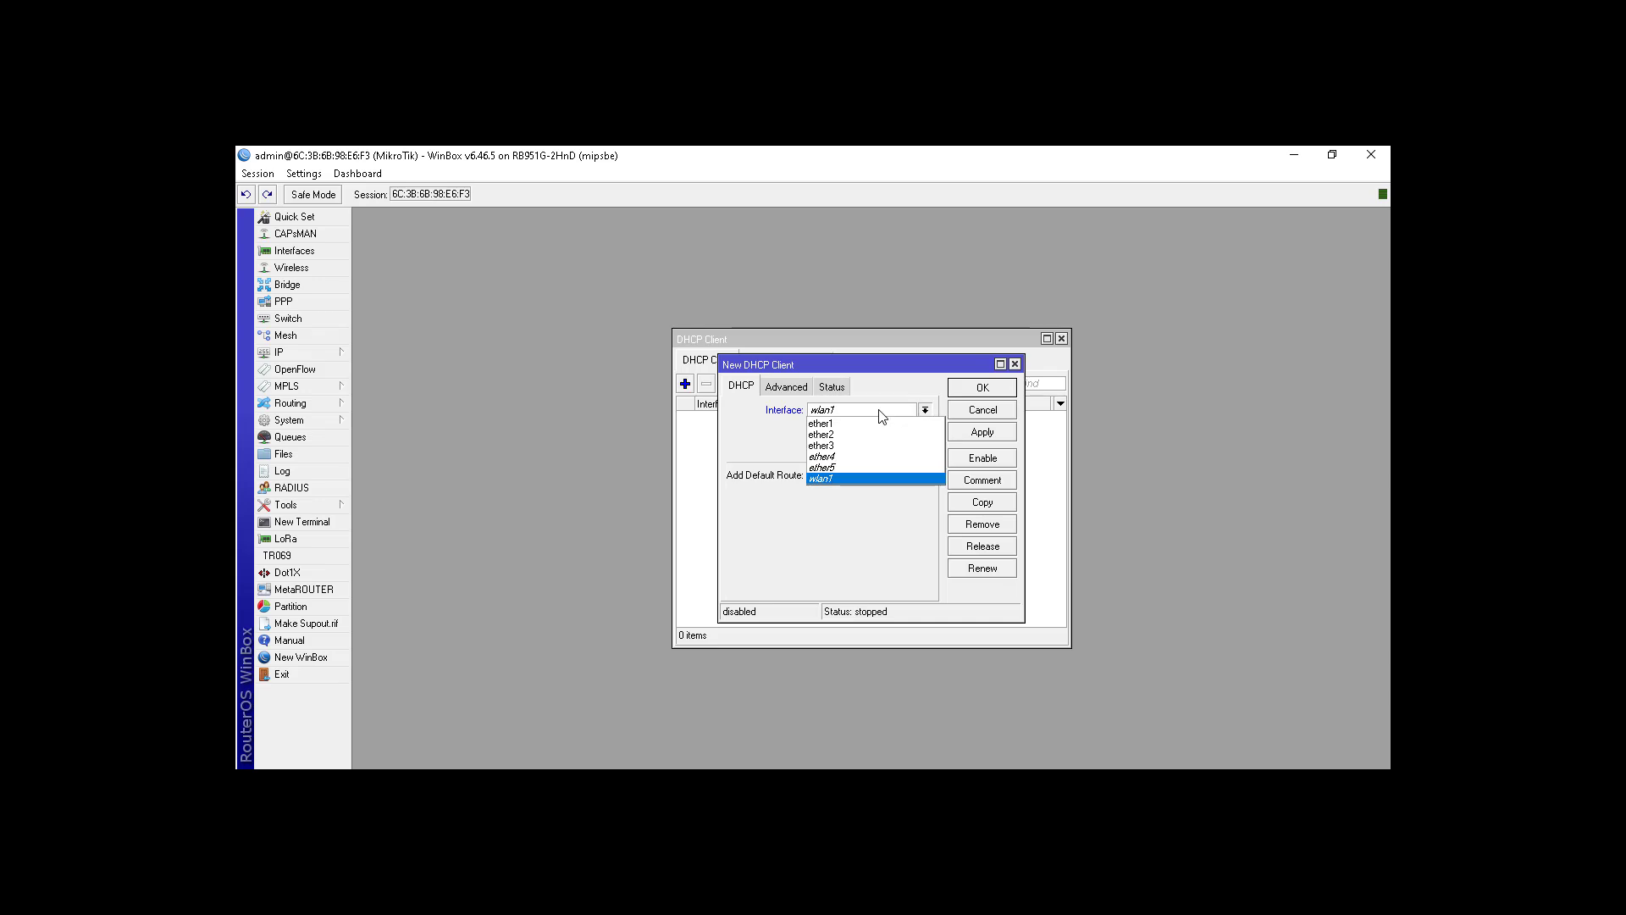
click(877, 424)
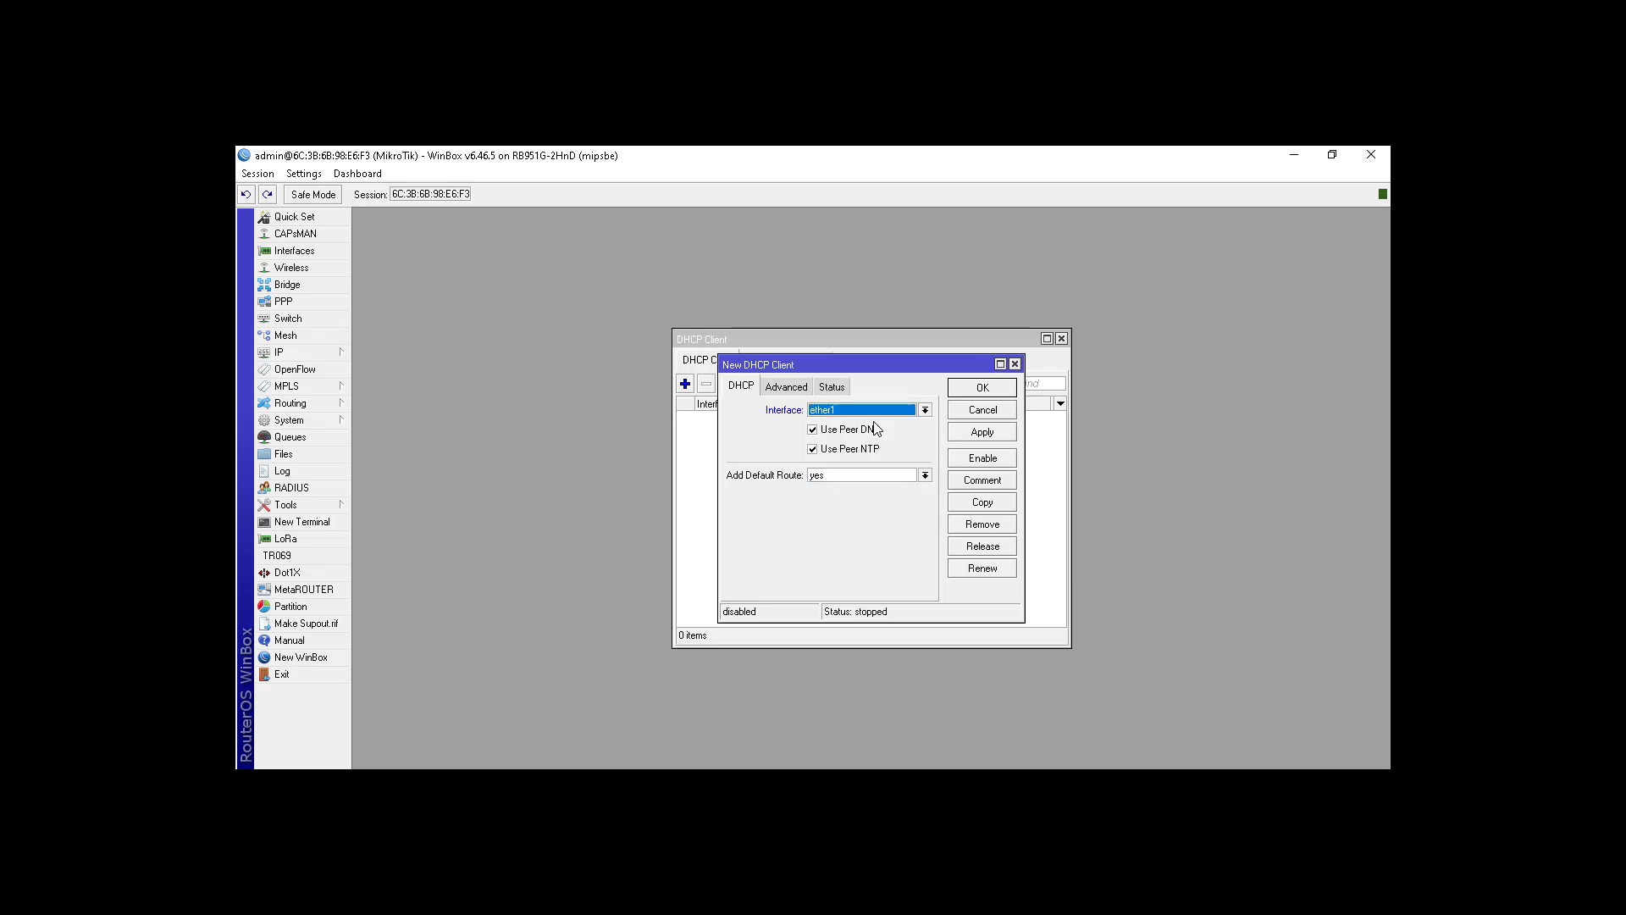
click(971, 391)
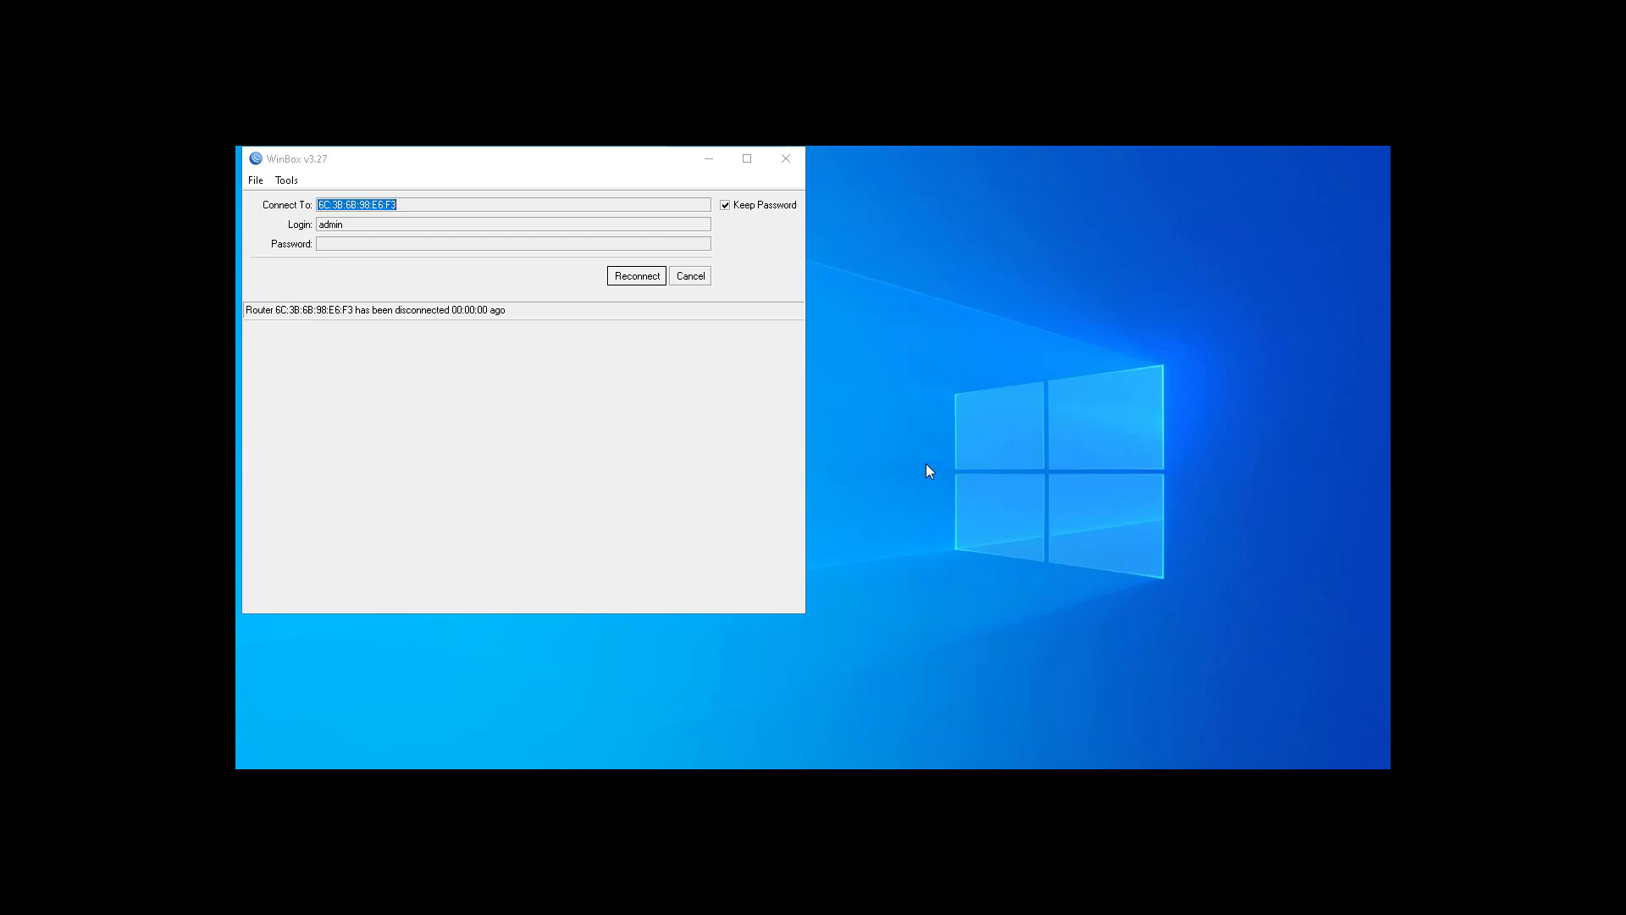
Step: Reconnect to the router and add the ether1 DHCP client again
click(642, 282)
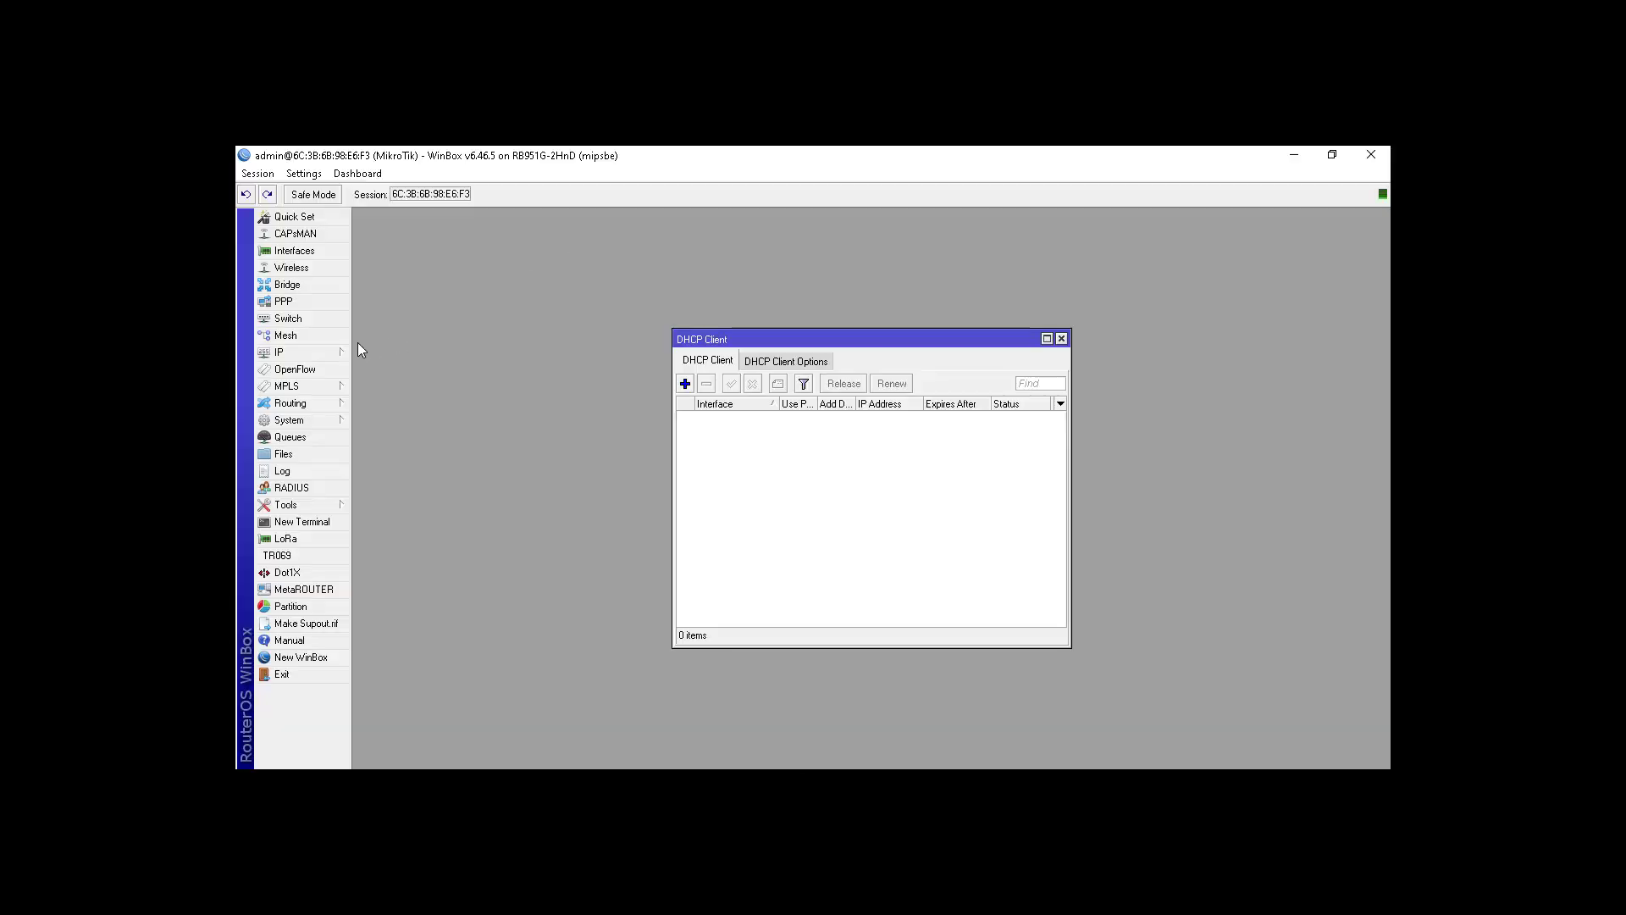
click(685, 383)
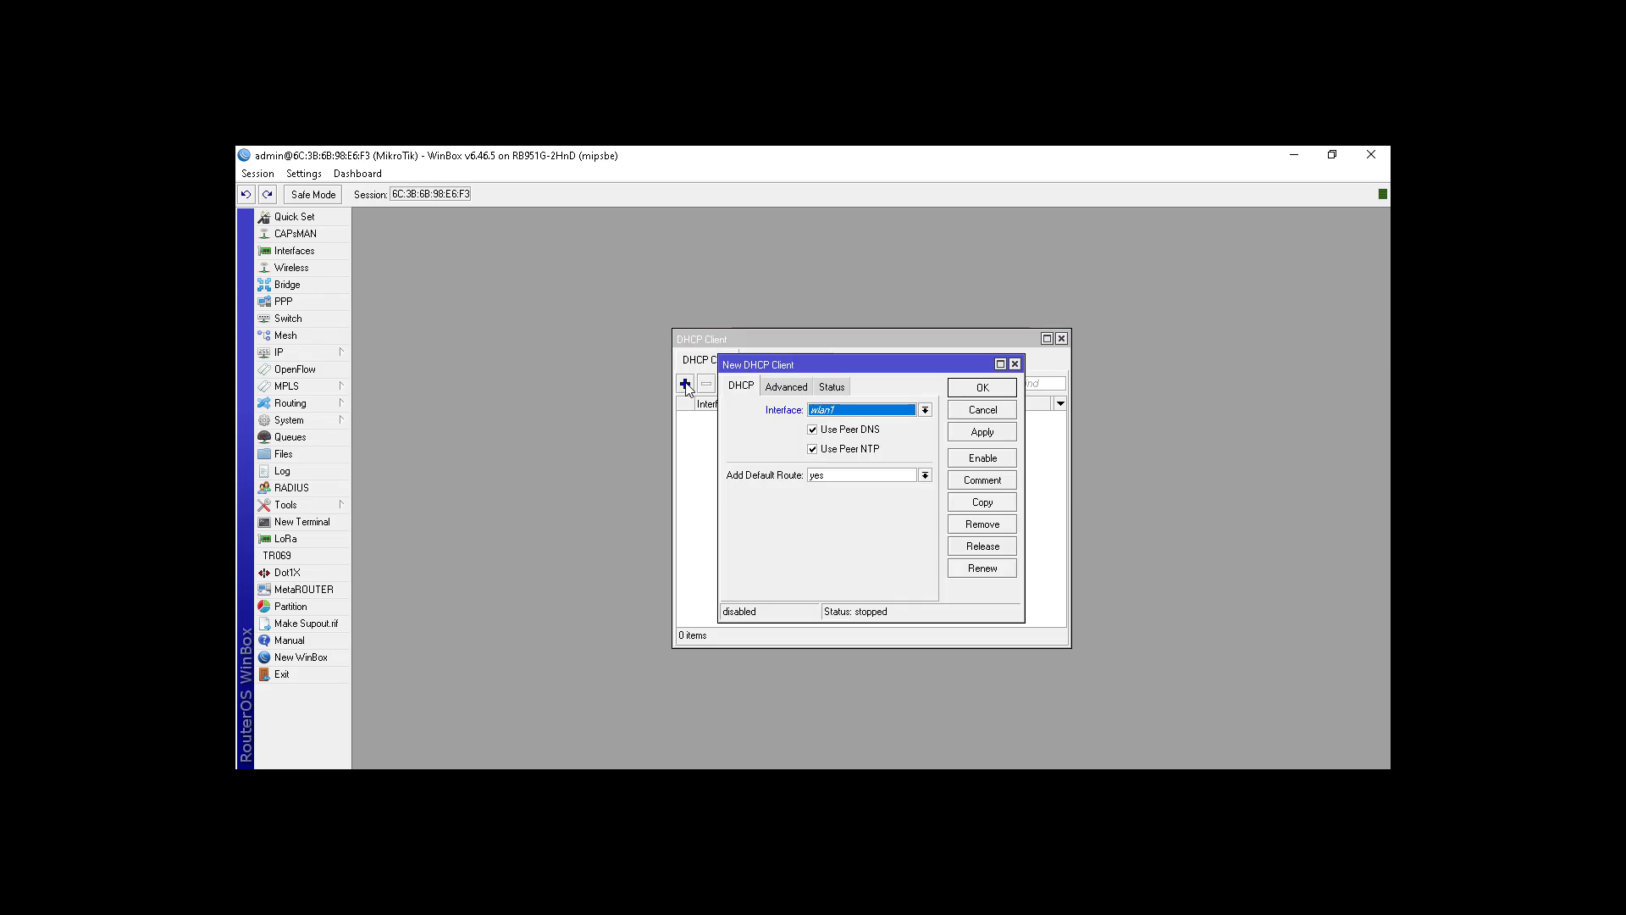
click(825, 409)
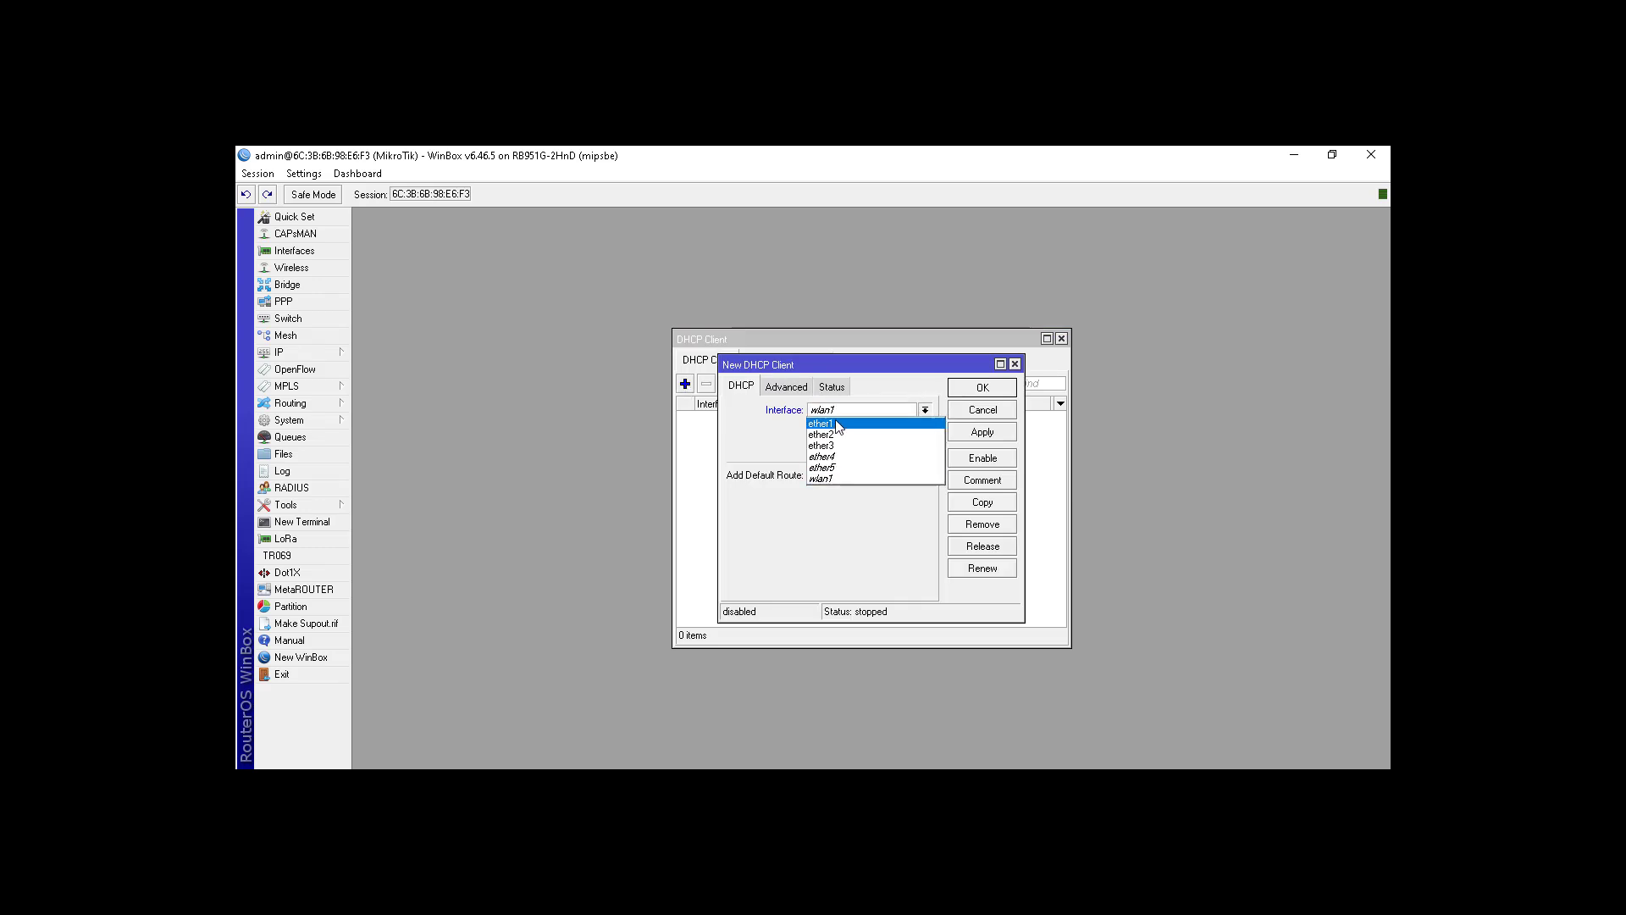
click(836, 423)
click(987, 388)
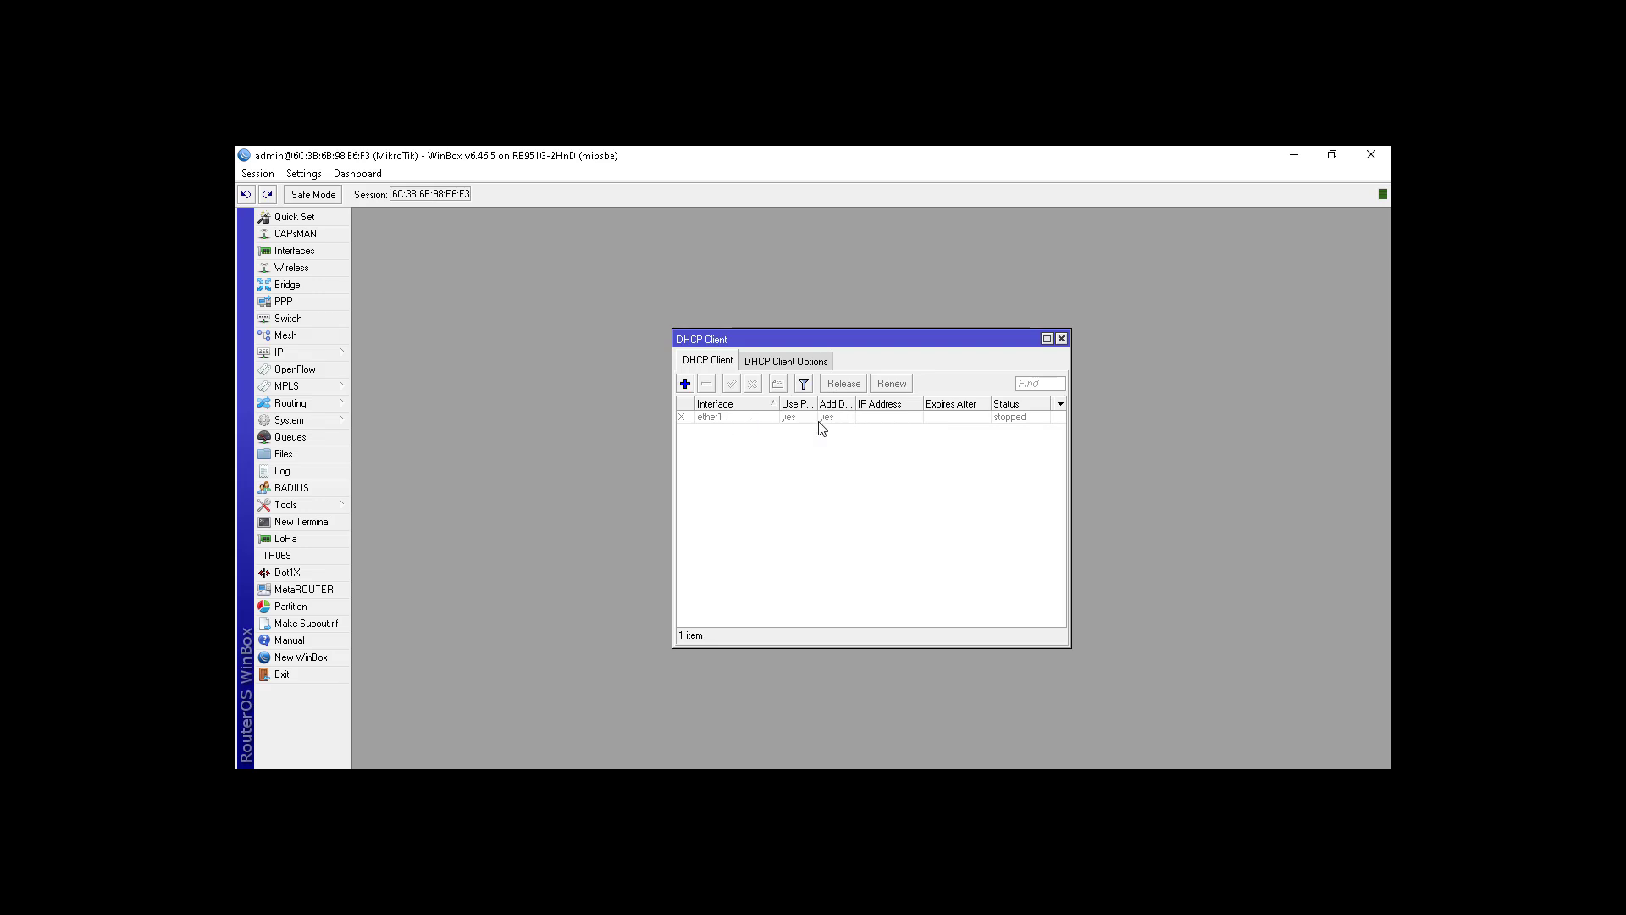
Step: Enable the ether1 DHCP client and close the DHCP Client list
click(745, 418)
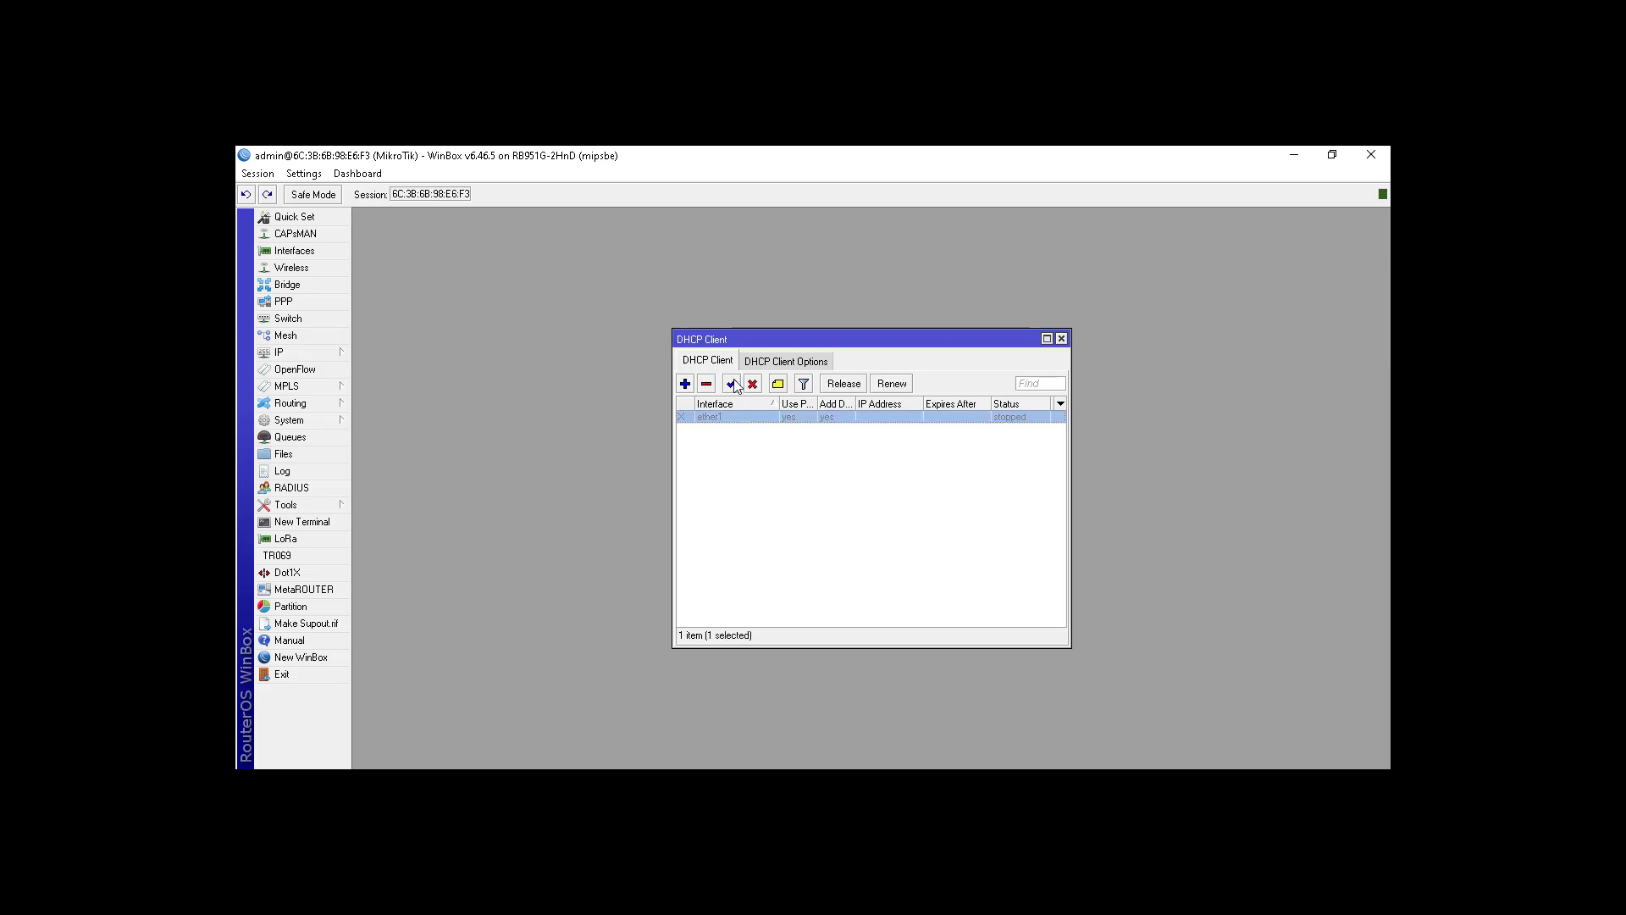
click(732, 386)
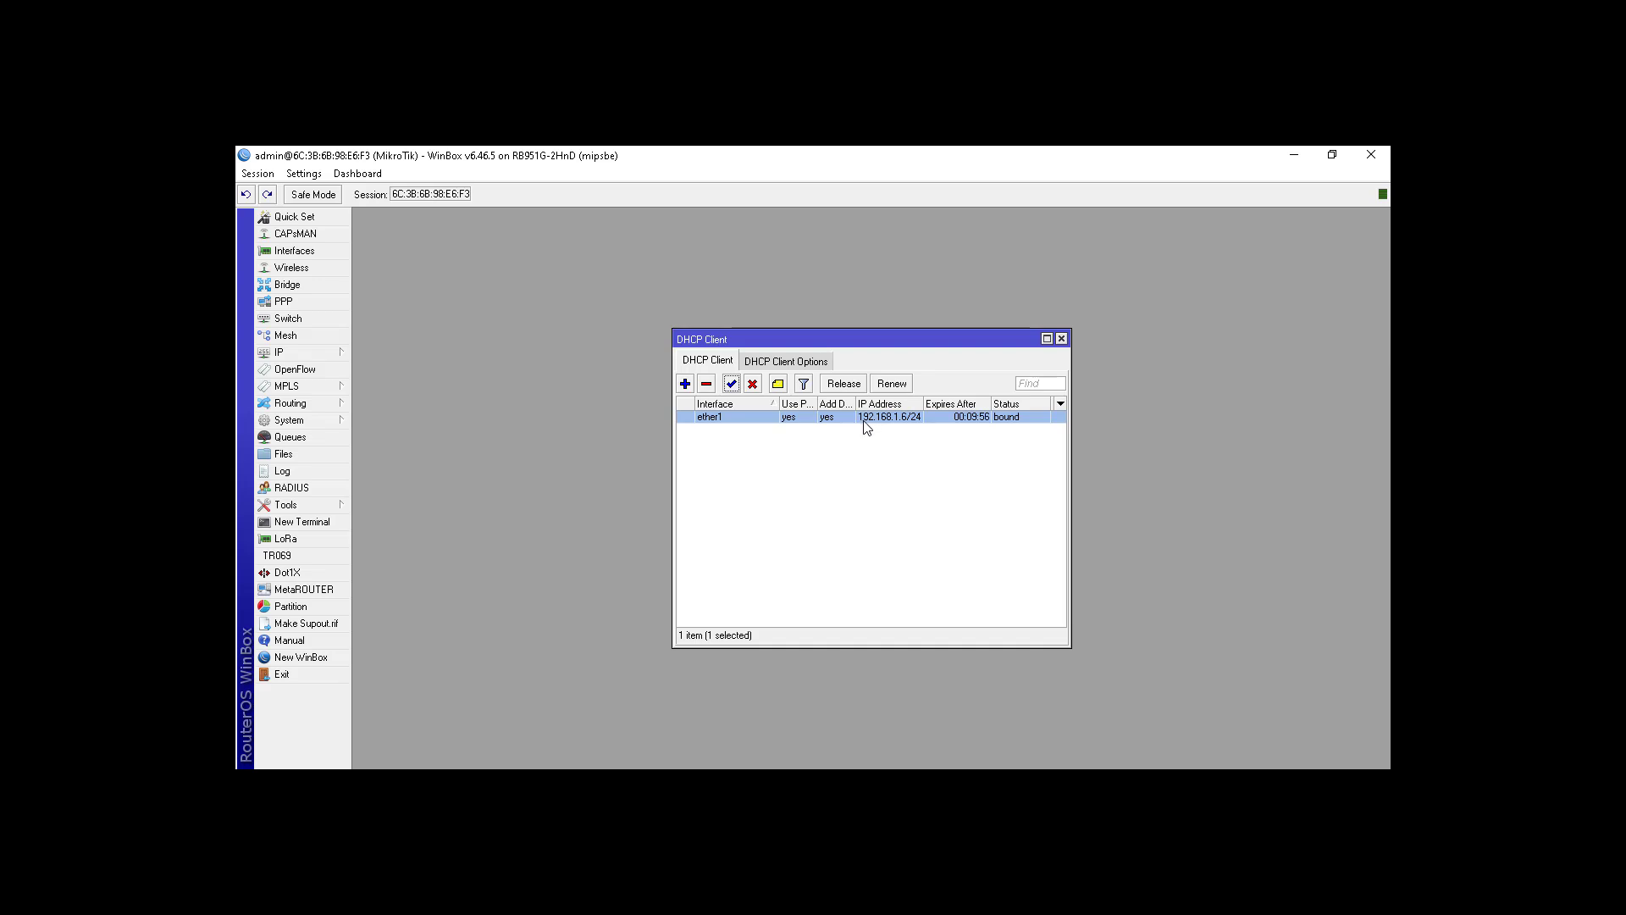
click(1064, 338)
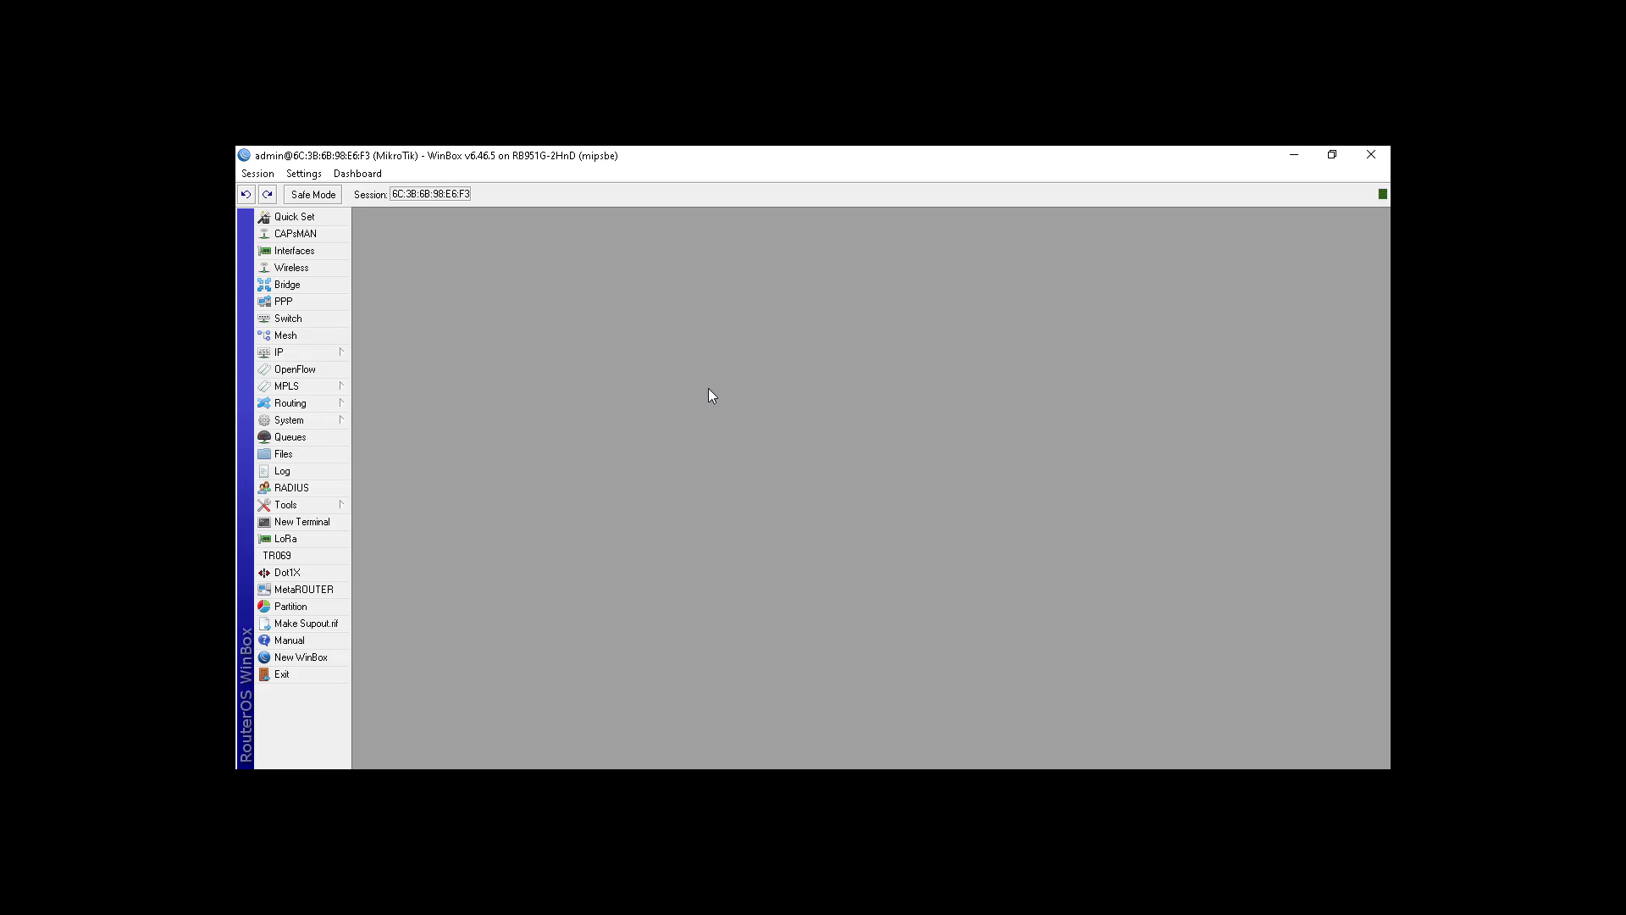
Step: Open the IP Address List window
click(322, 353)
click(374, 386)
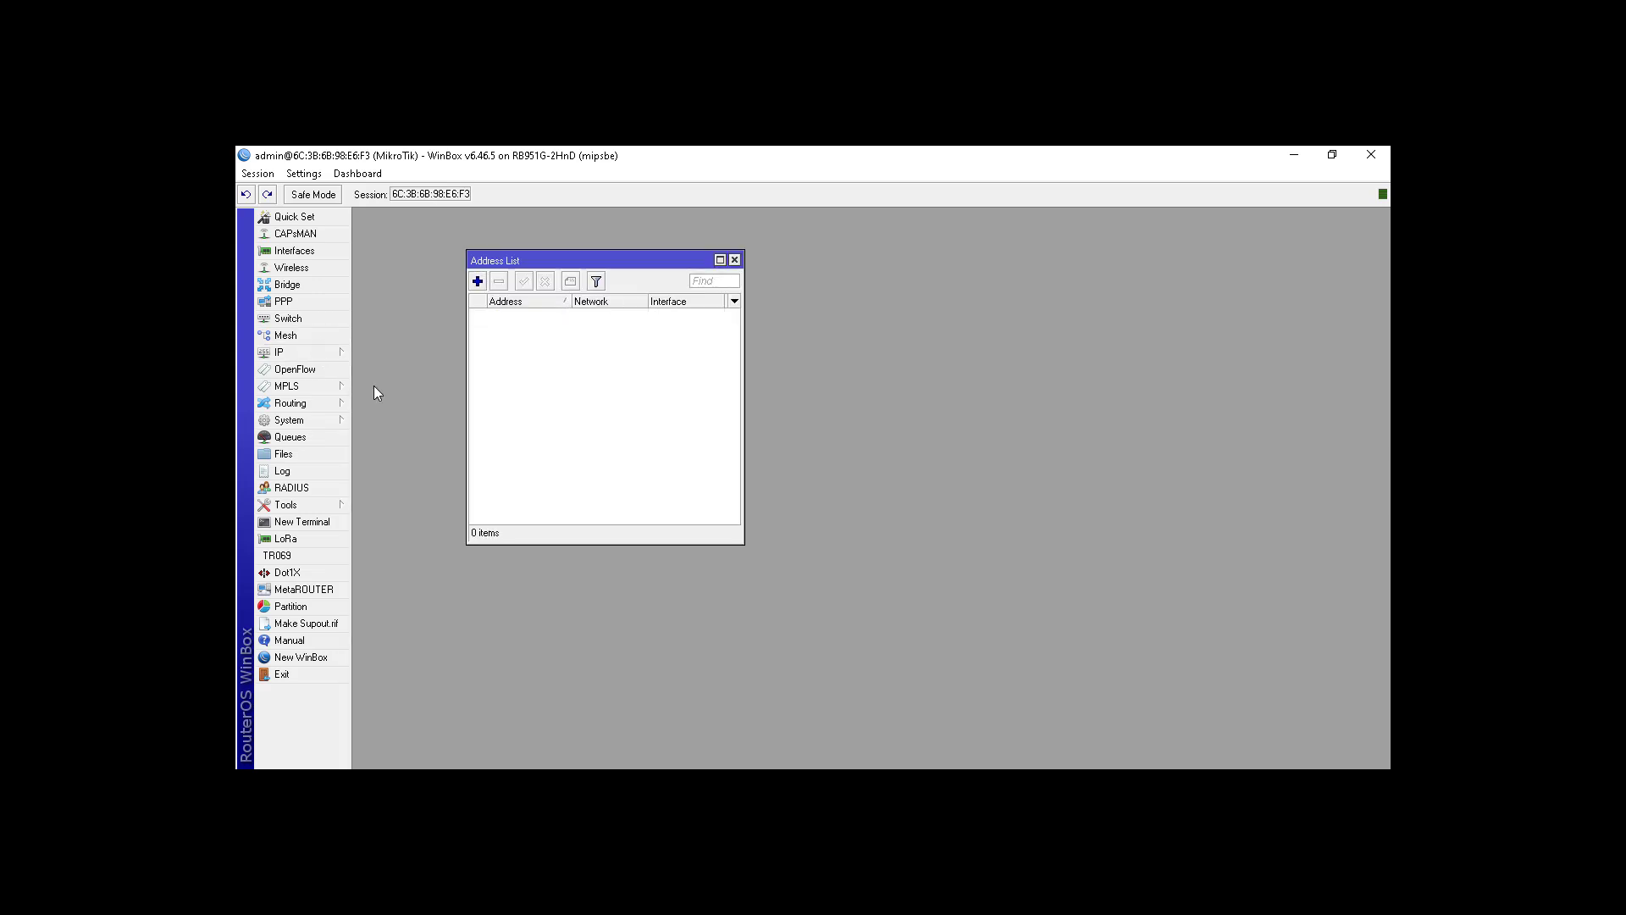
drag(593, 261, 794, 323)
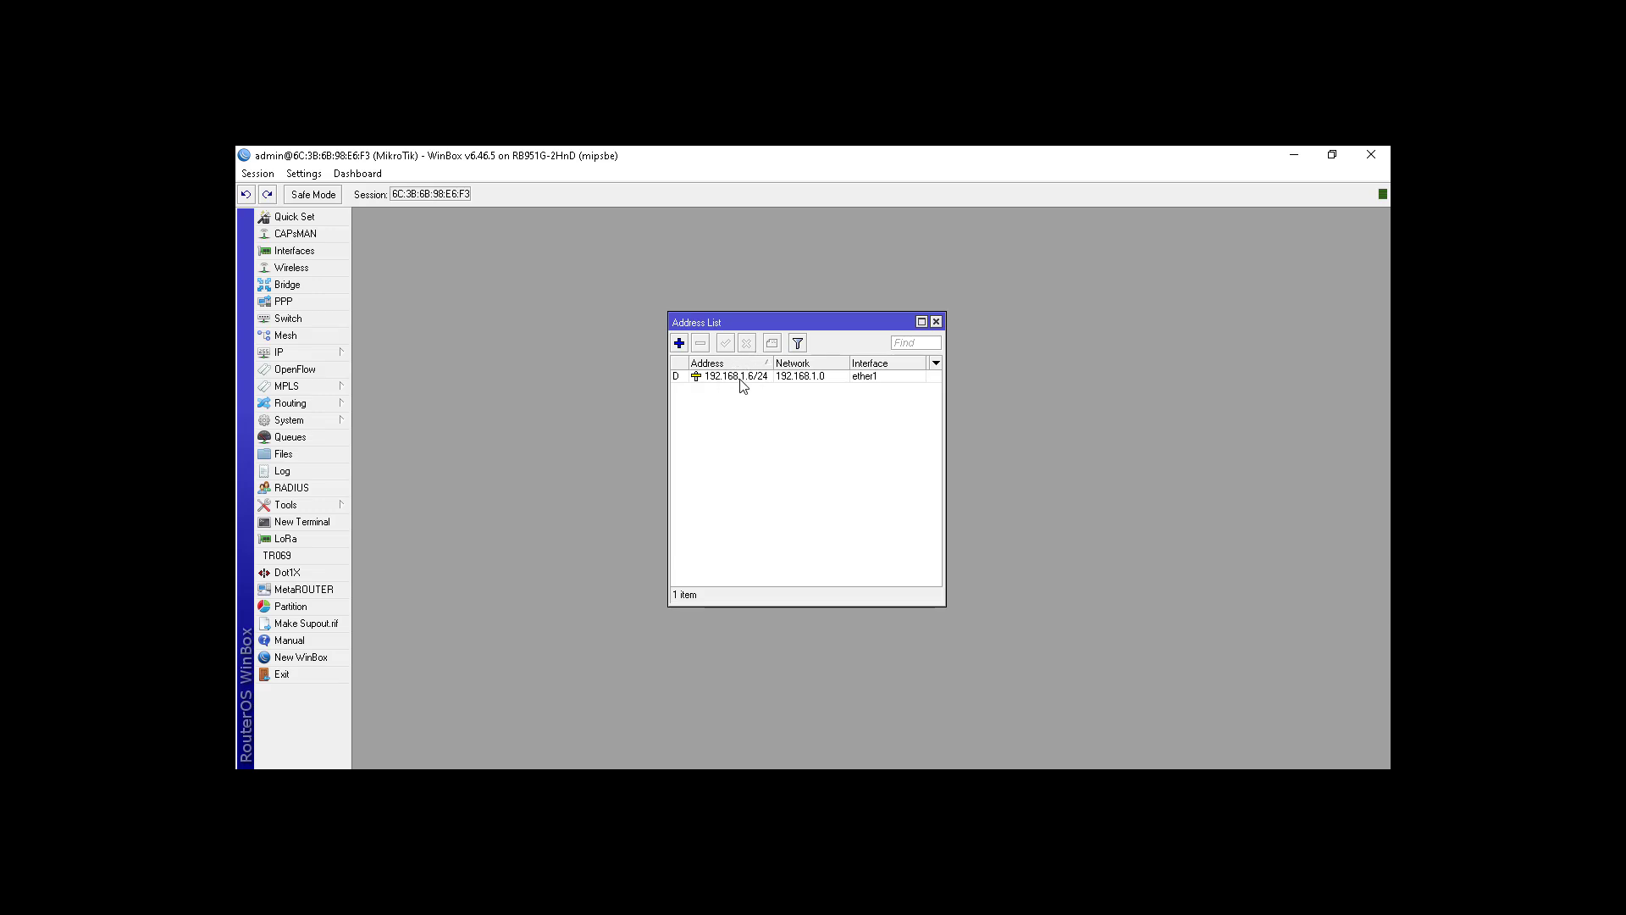
Step: Add 192.168.102.1/24 on ether2 and widen the Address column
click(679, 343)
drag(812, 396, 773, 433)
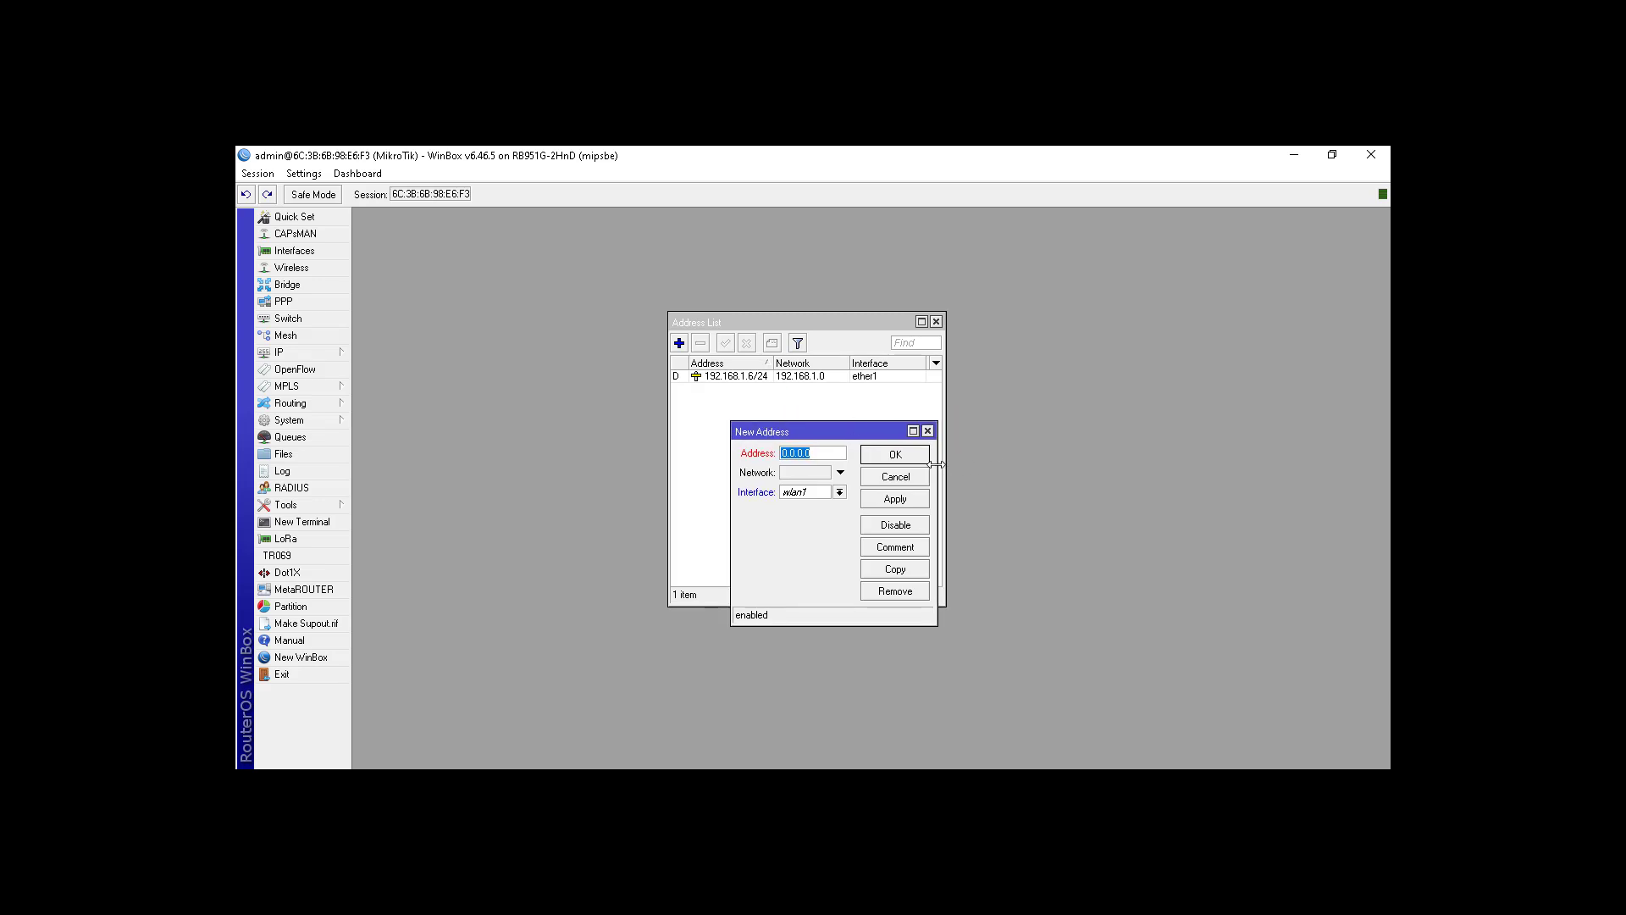
drag(938, 462, 1030, 463)
text(192.1)
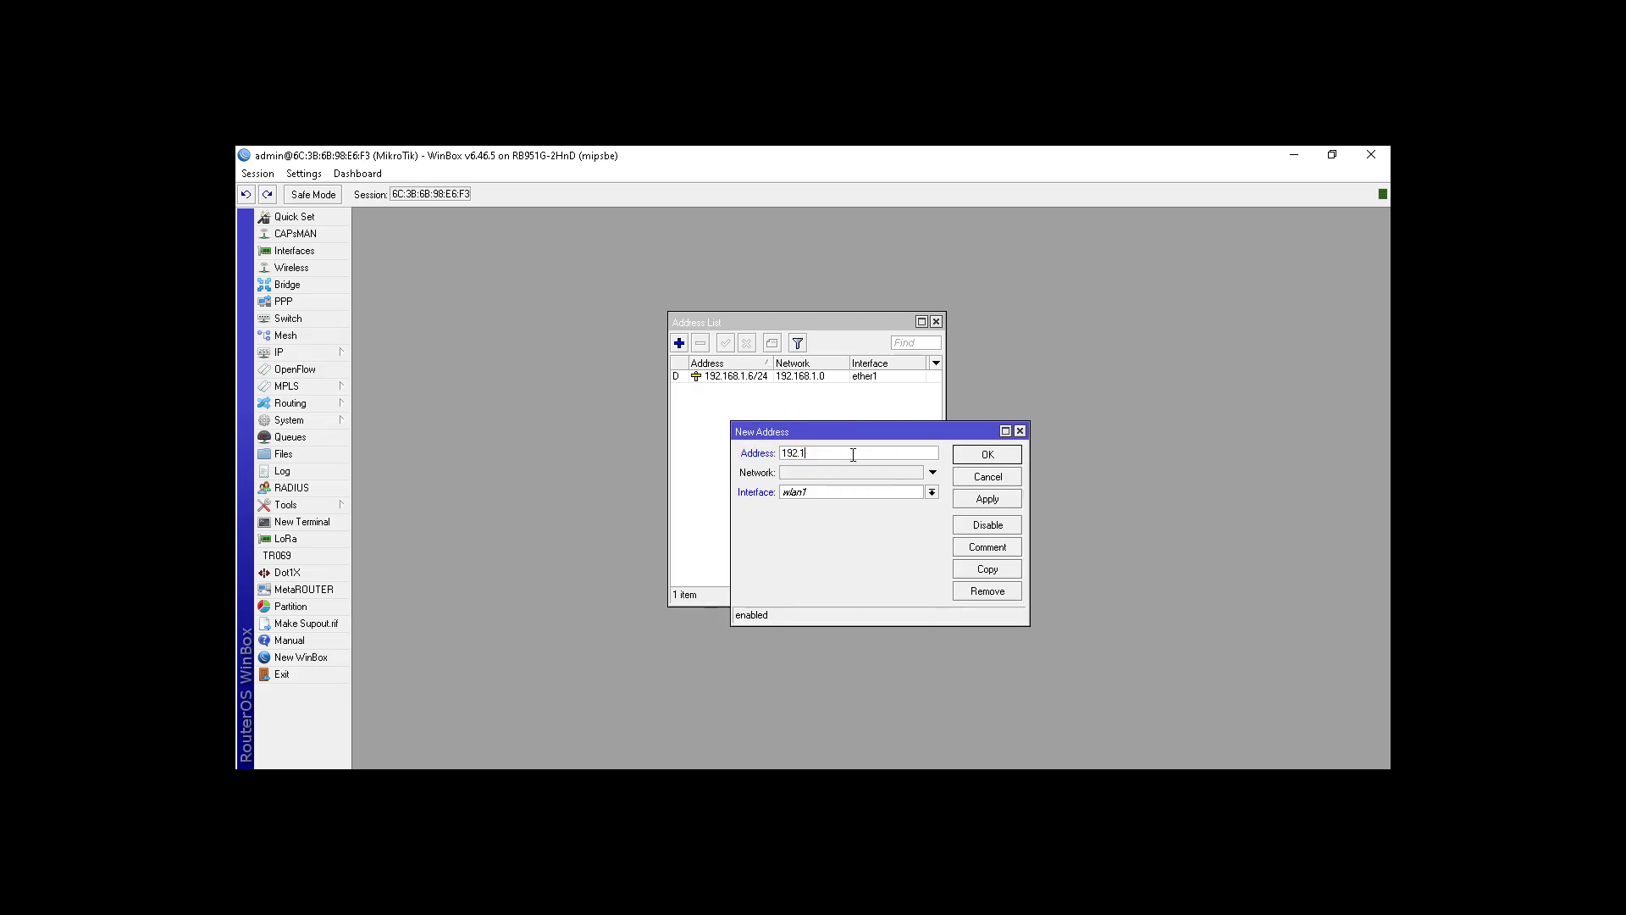
text(68.102.1/24)
click(931, 492)
click(895, 518)
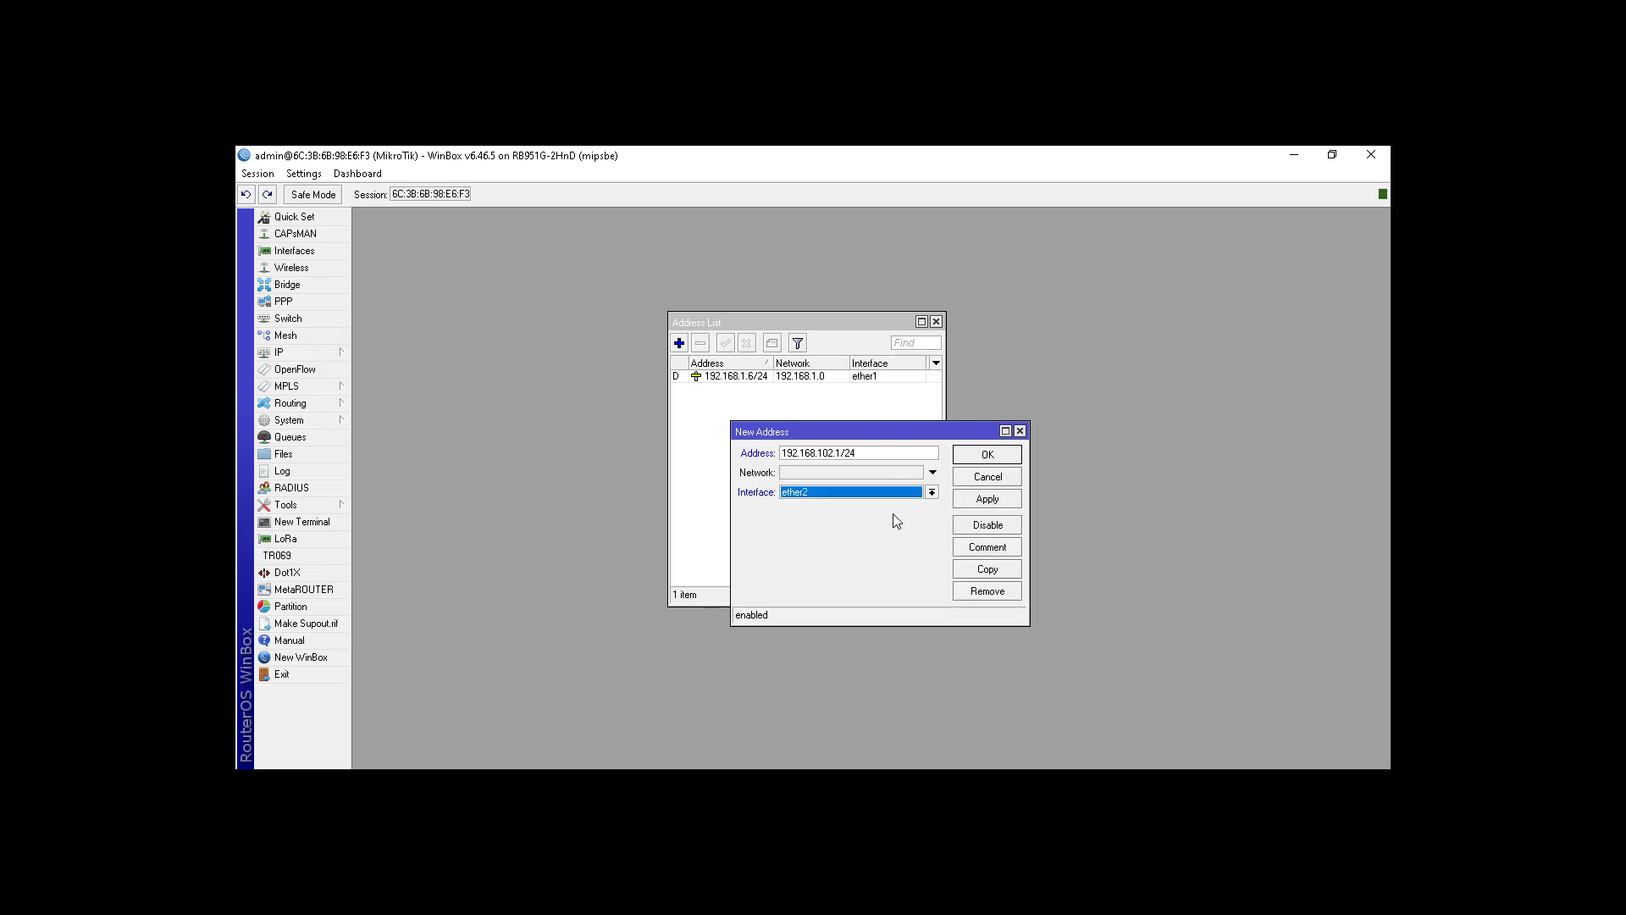
click(977, 458)
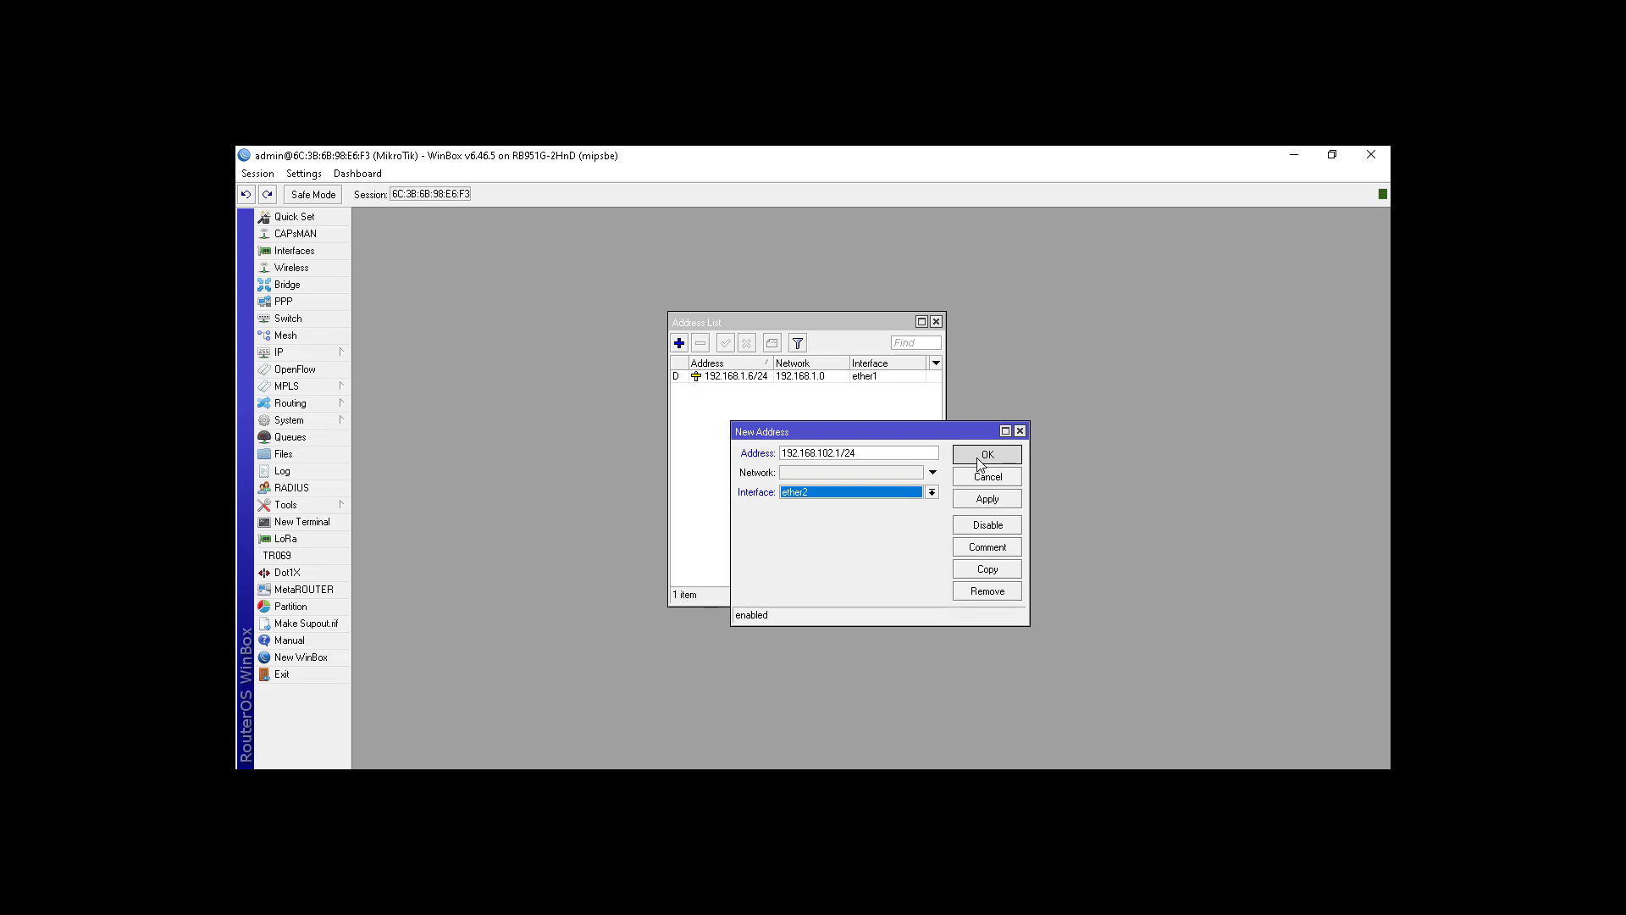
drag(773, 363, 781, 362)
Step: Add addresses 192.168.103.1/24 on ether3 and 192.168.104.1/24 on ether4
click(684, 342)
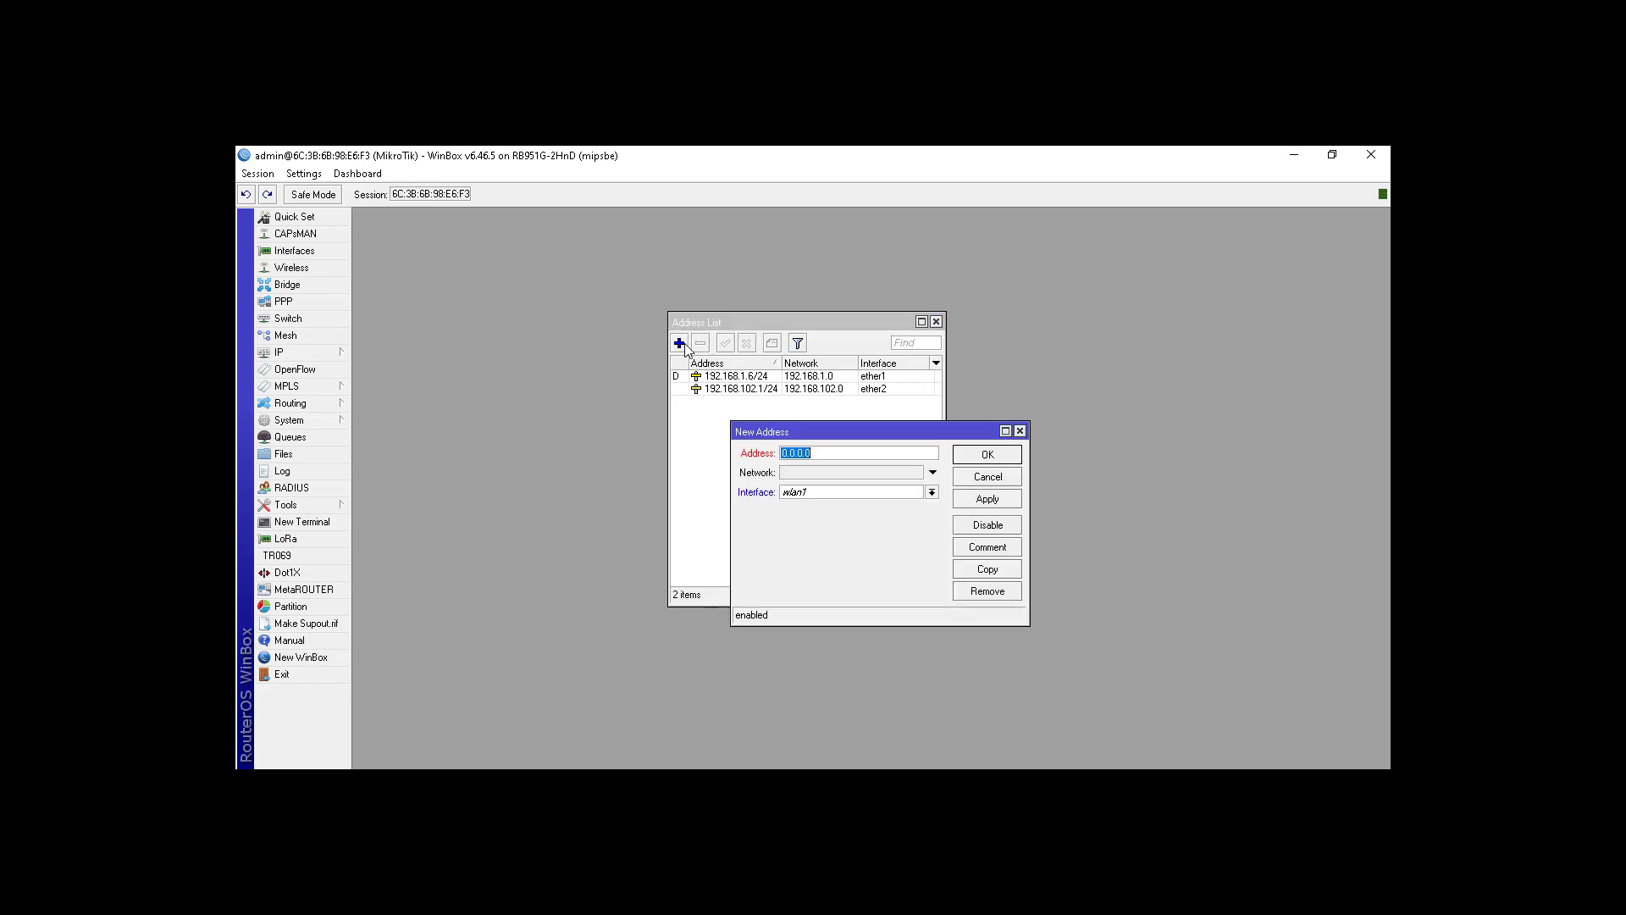
text(192.168.103.1/24)
click(852, 493)
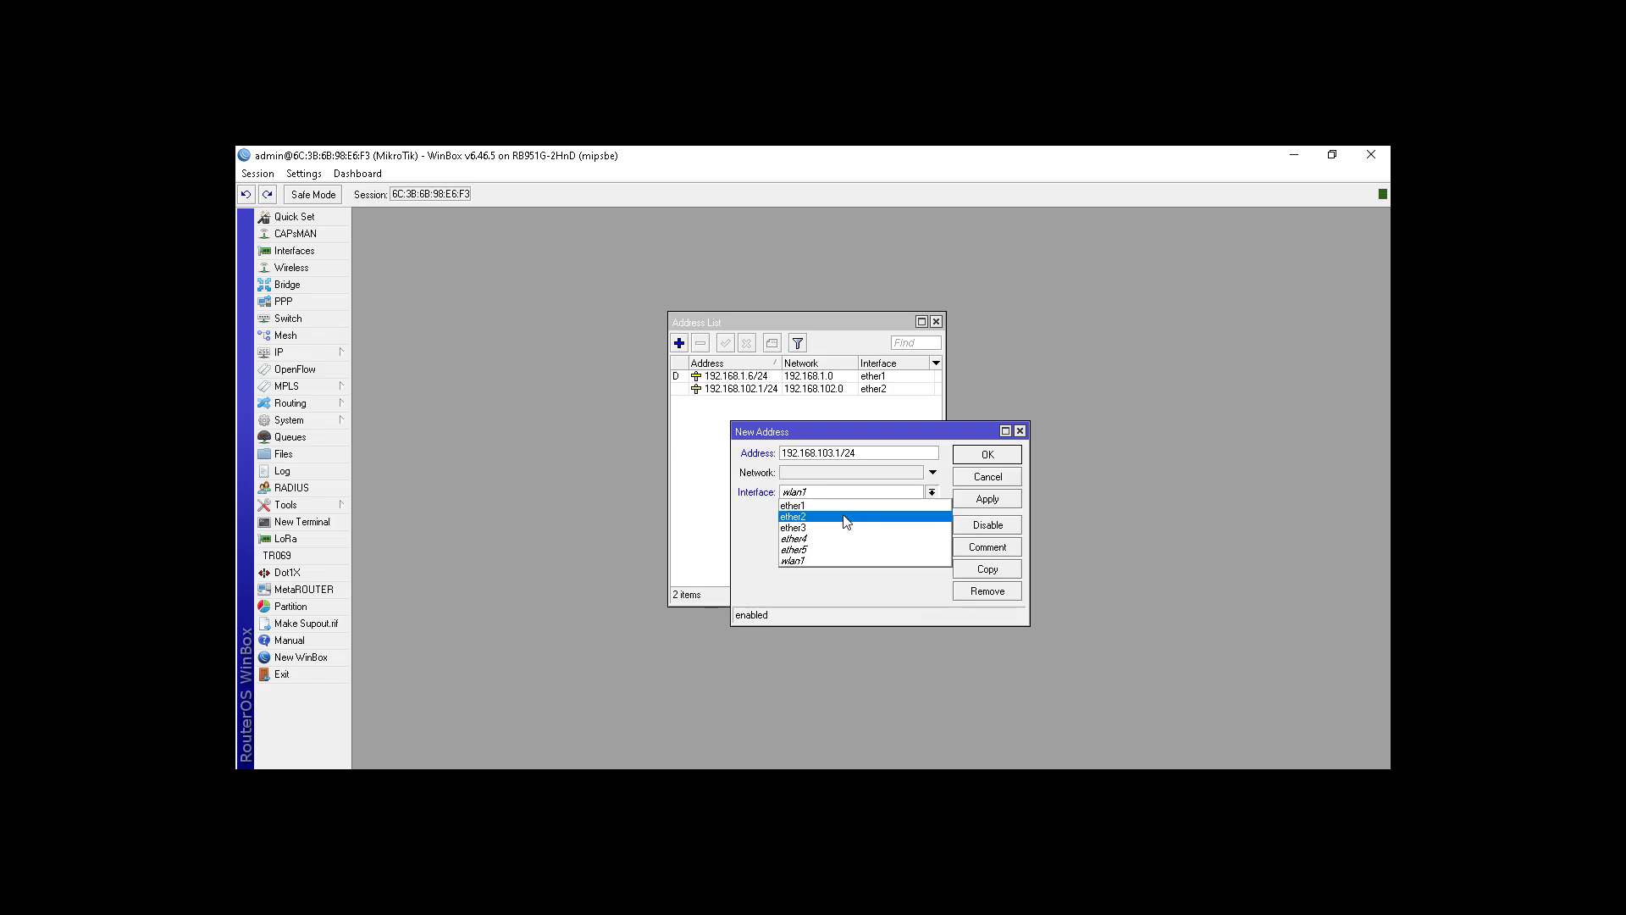
click(843, 532)
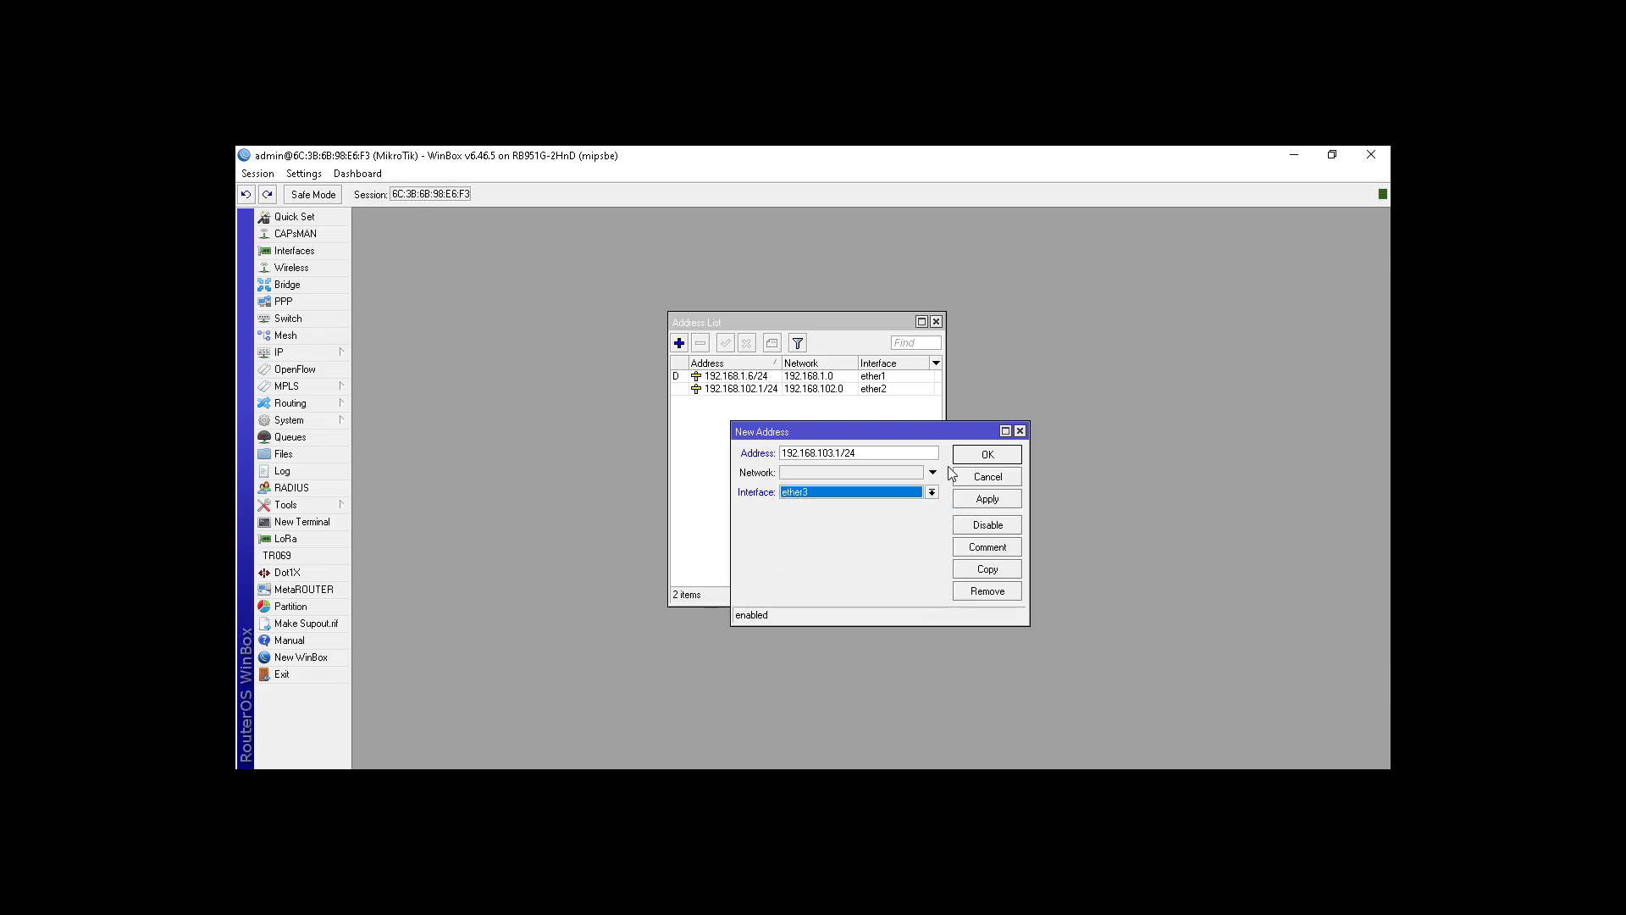
click(978, 457)
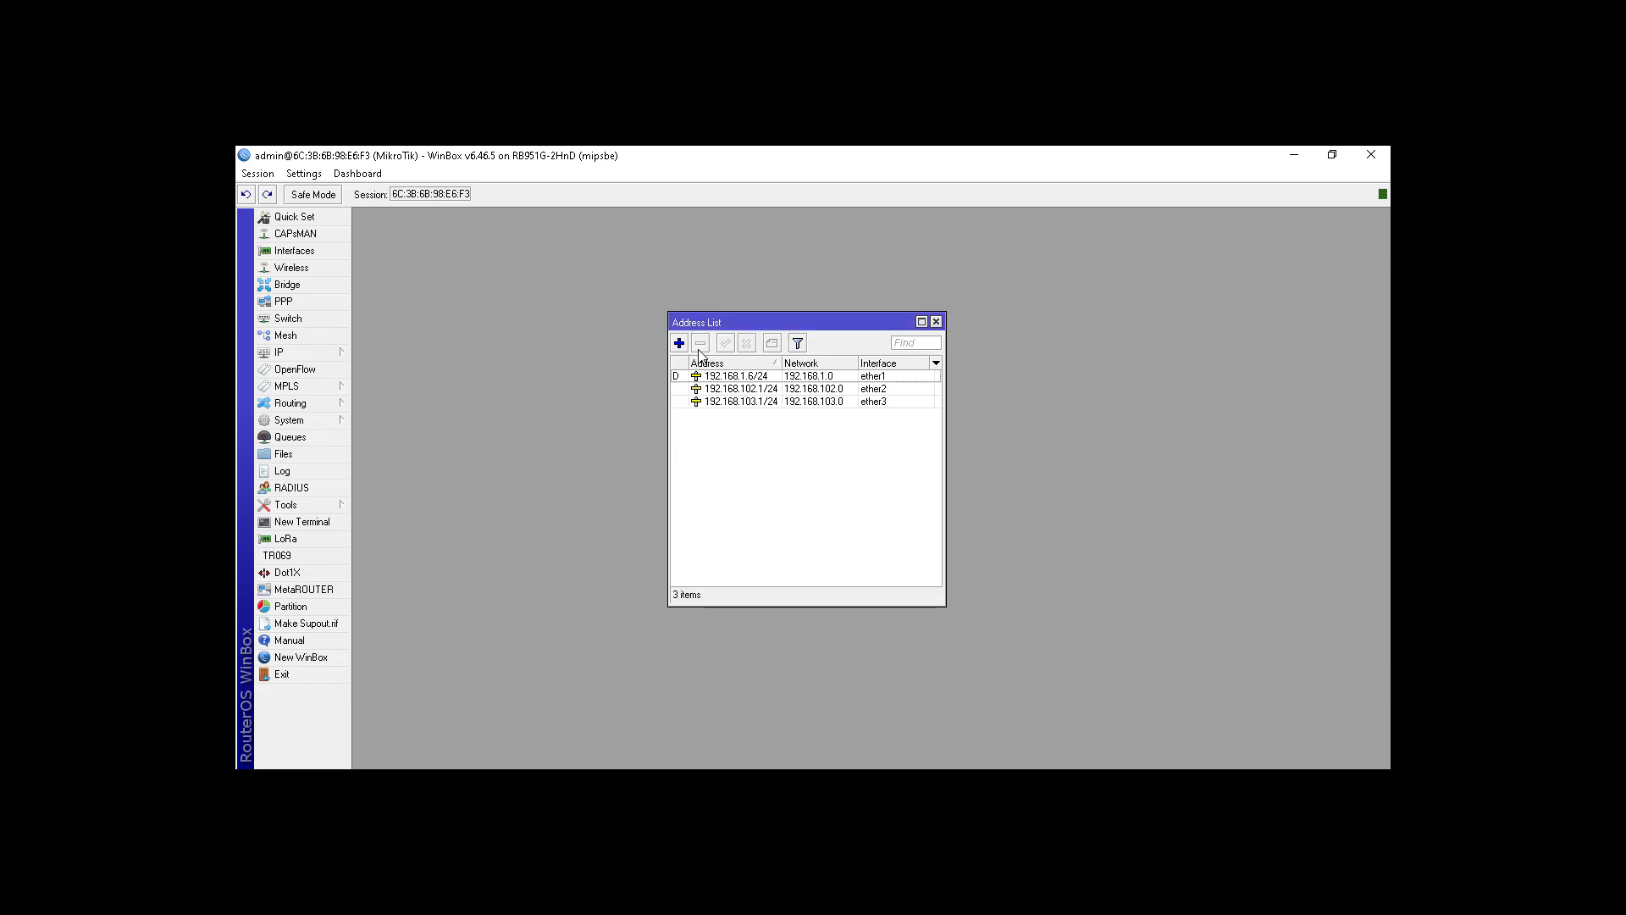
click(675, 344)
text(19)
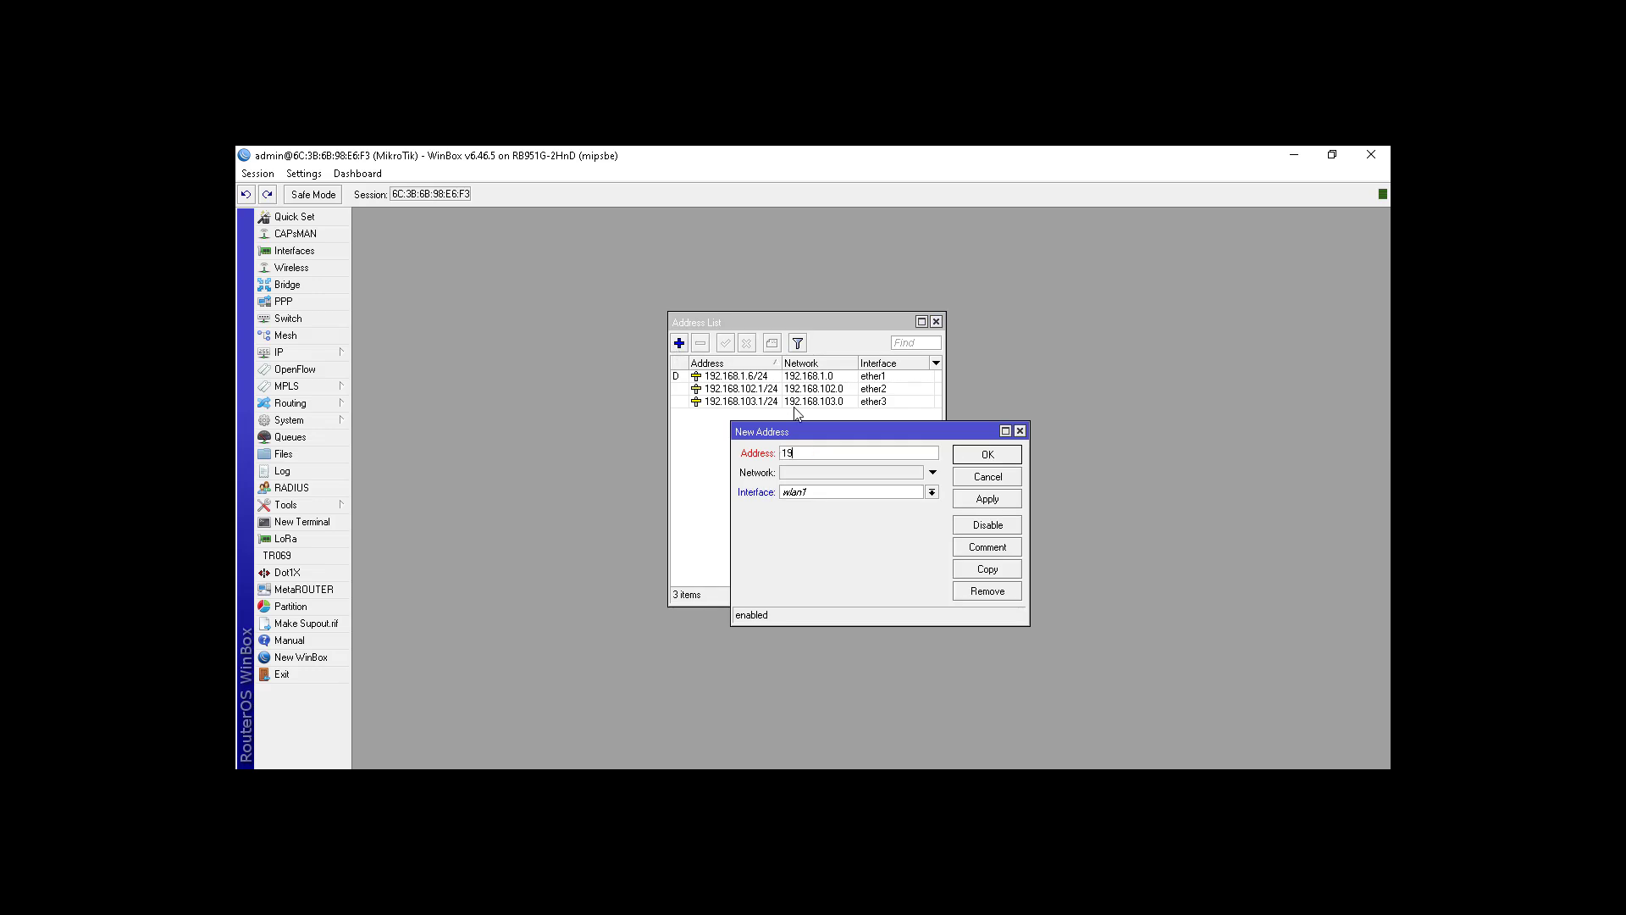
text(2.168.104.1/24)
click(844, 497)
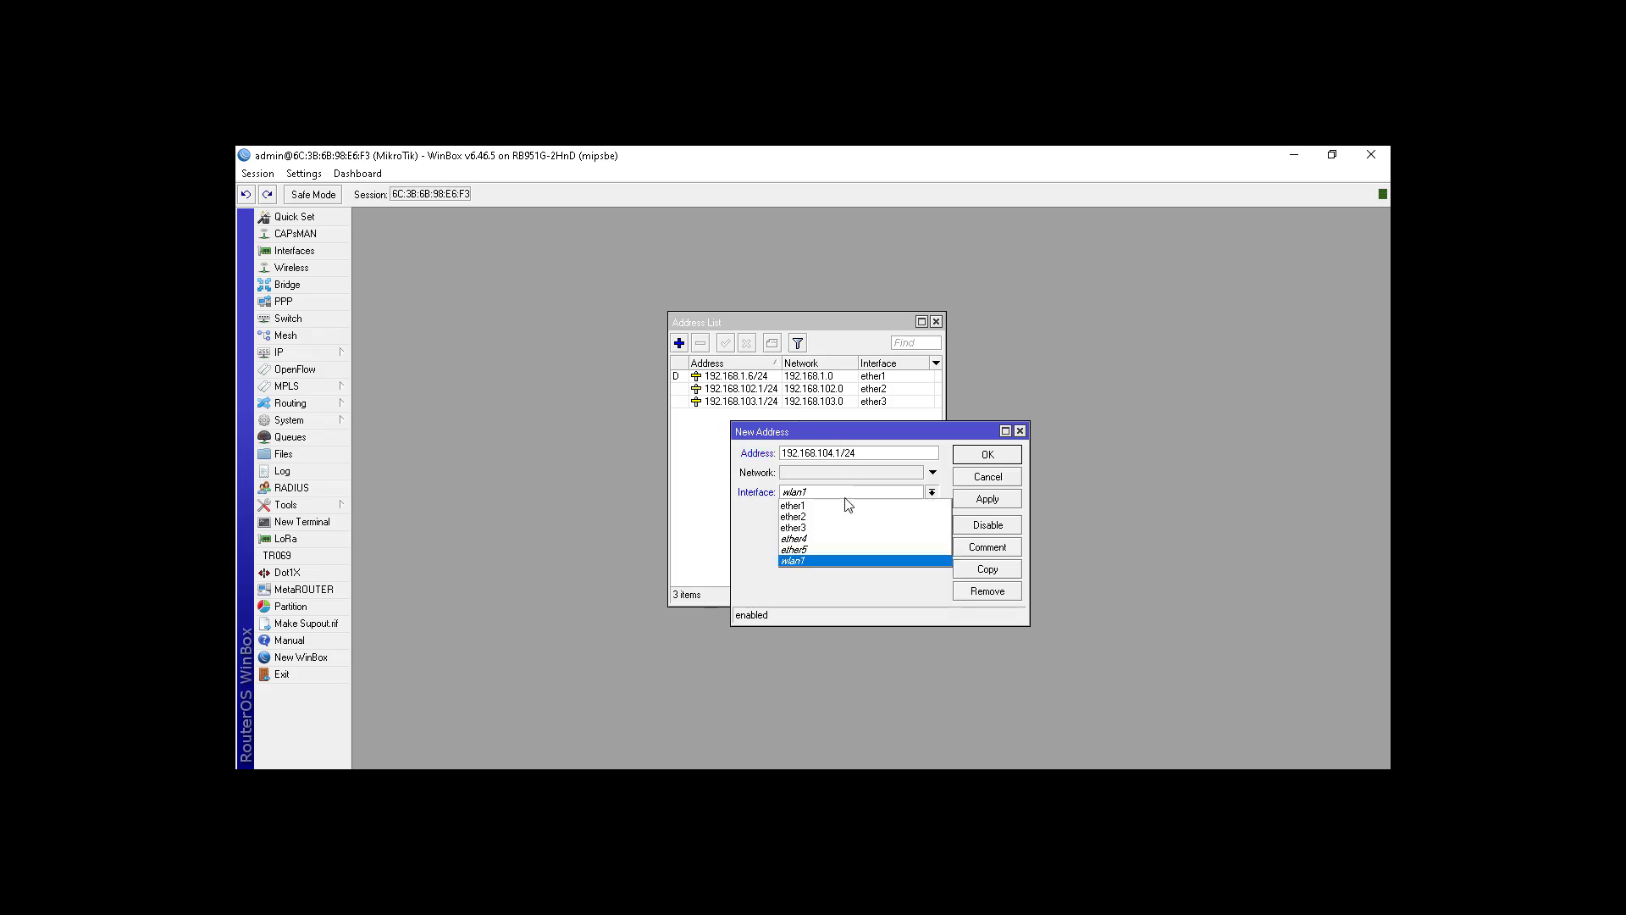
click(835, 541)
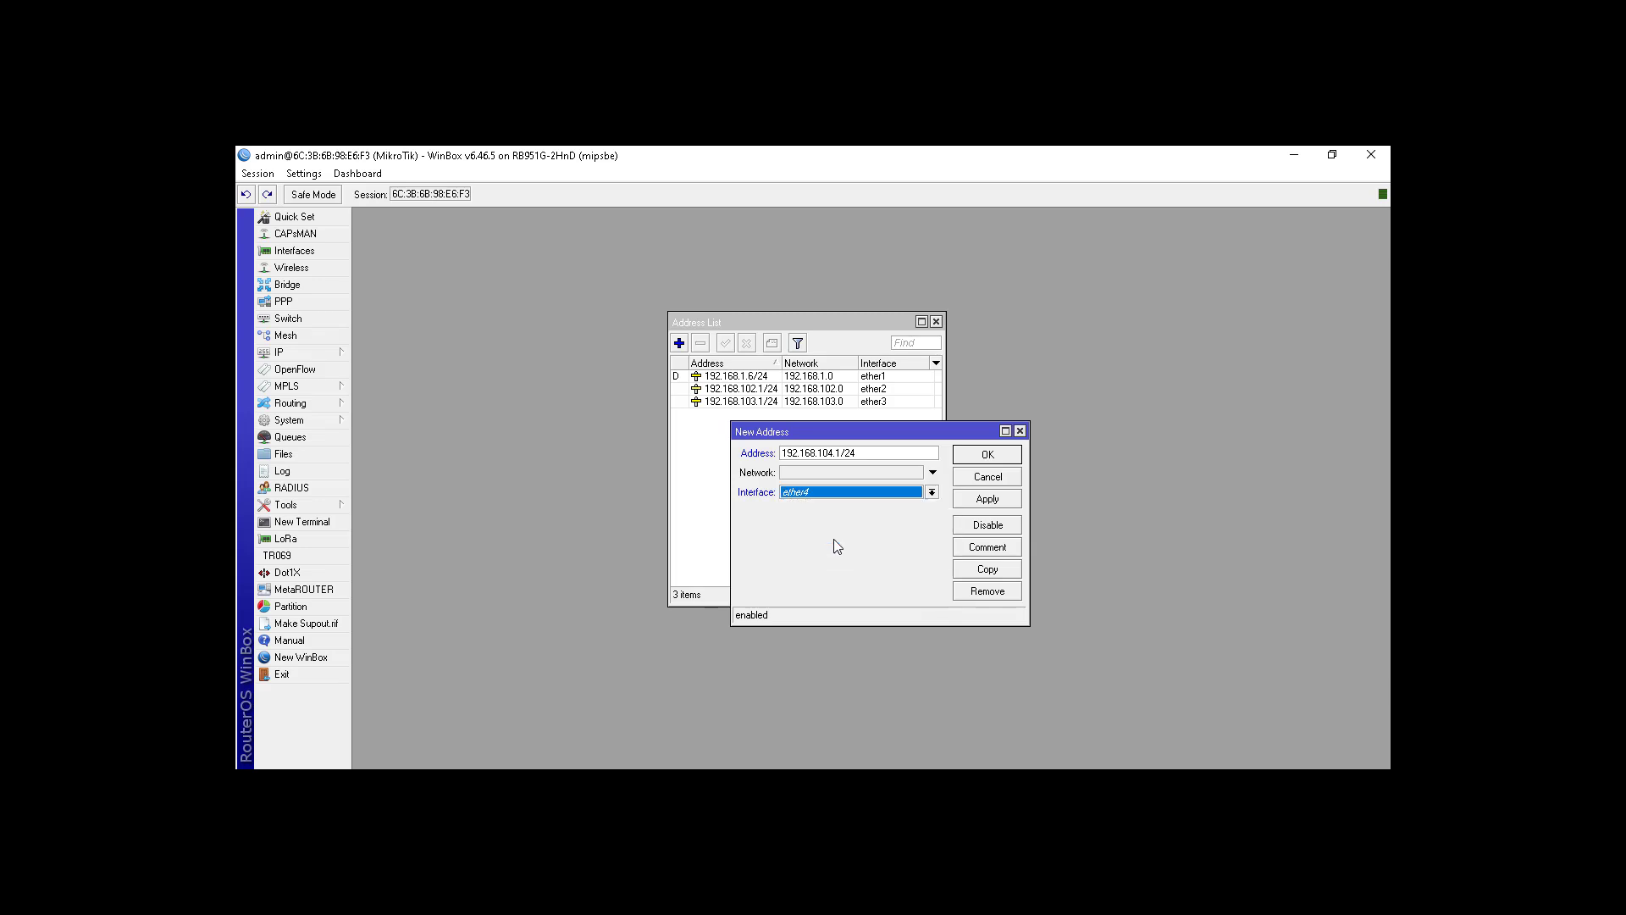
click(969, 455)
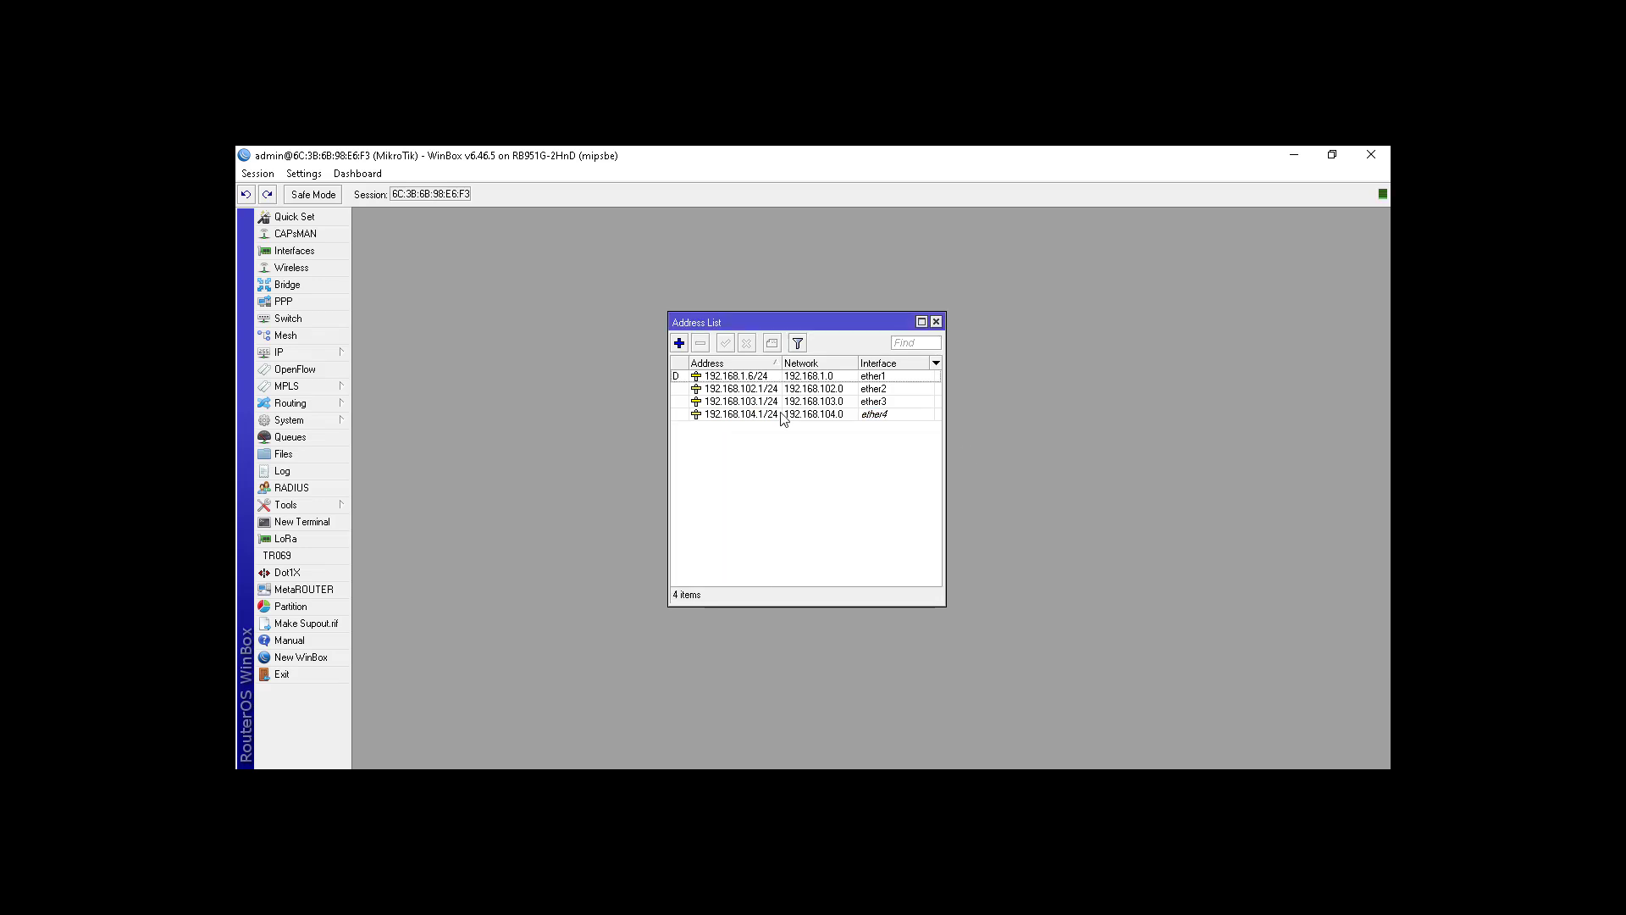
Step: Fill in a new address 192.168.105.1/24 on ether5
click(679, 344)
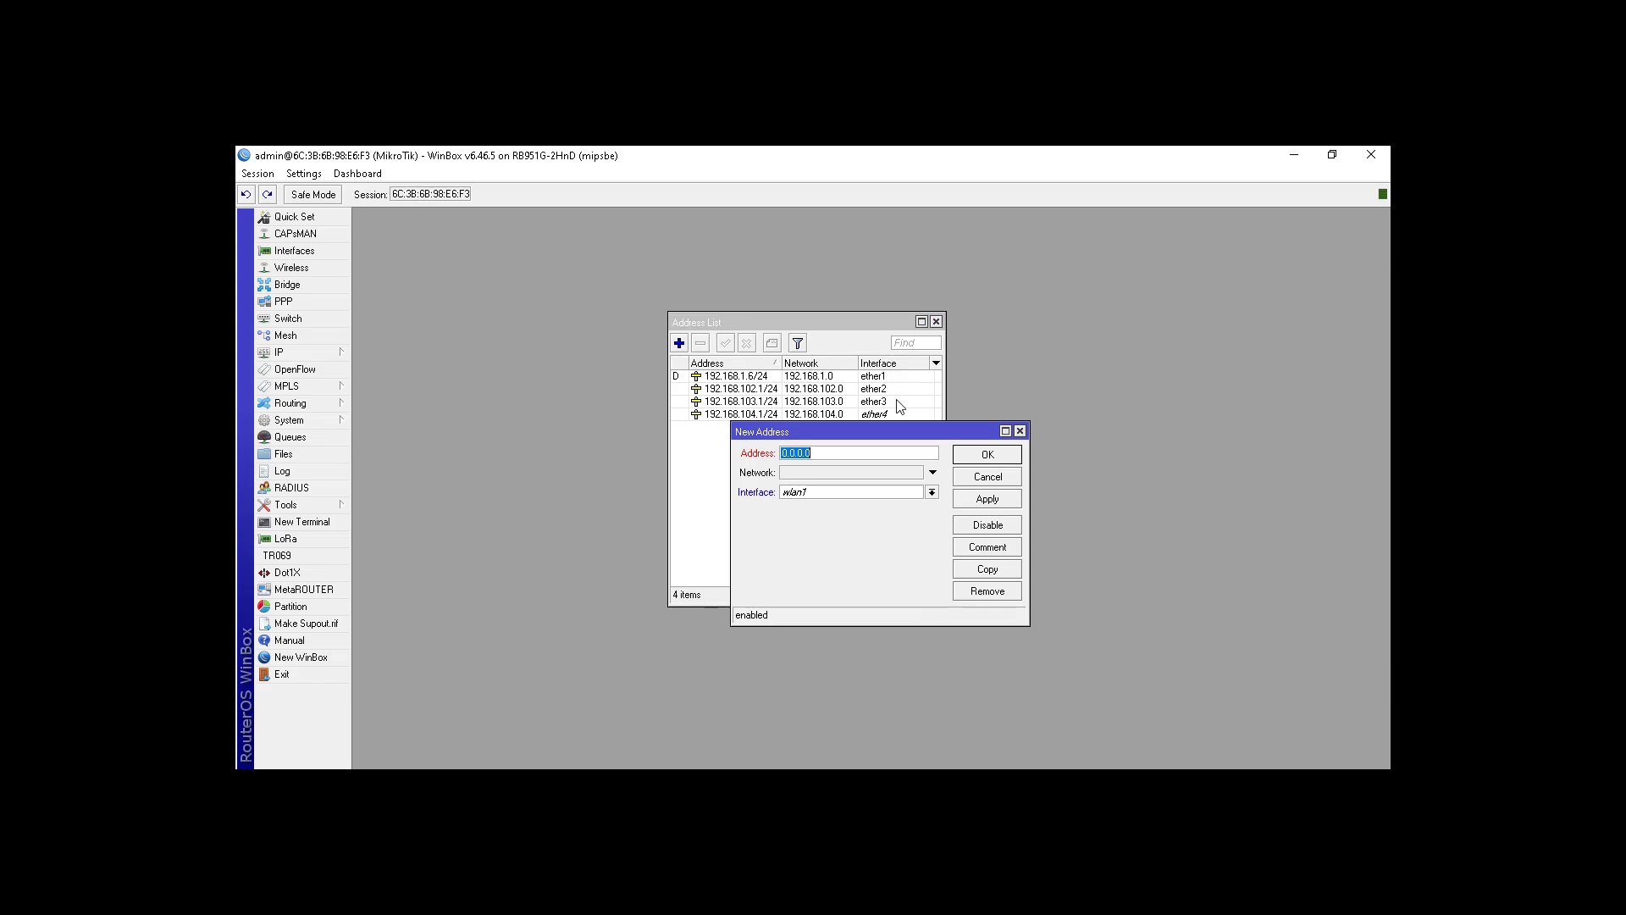
text(192.168.105.1/24)
click(865, 492)
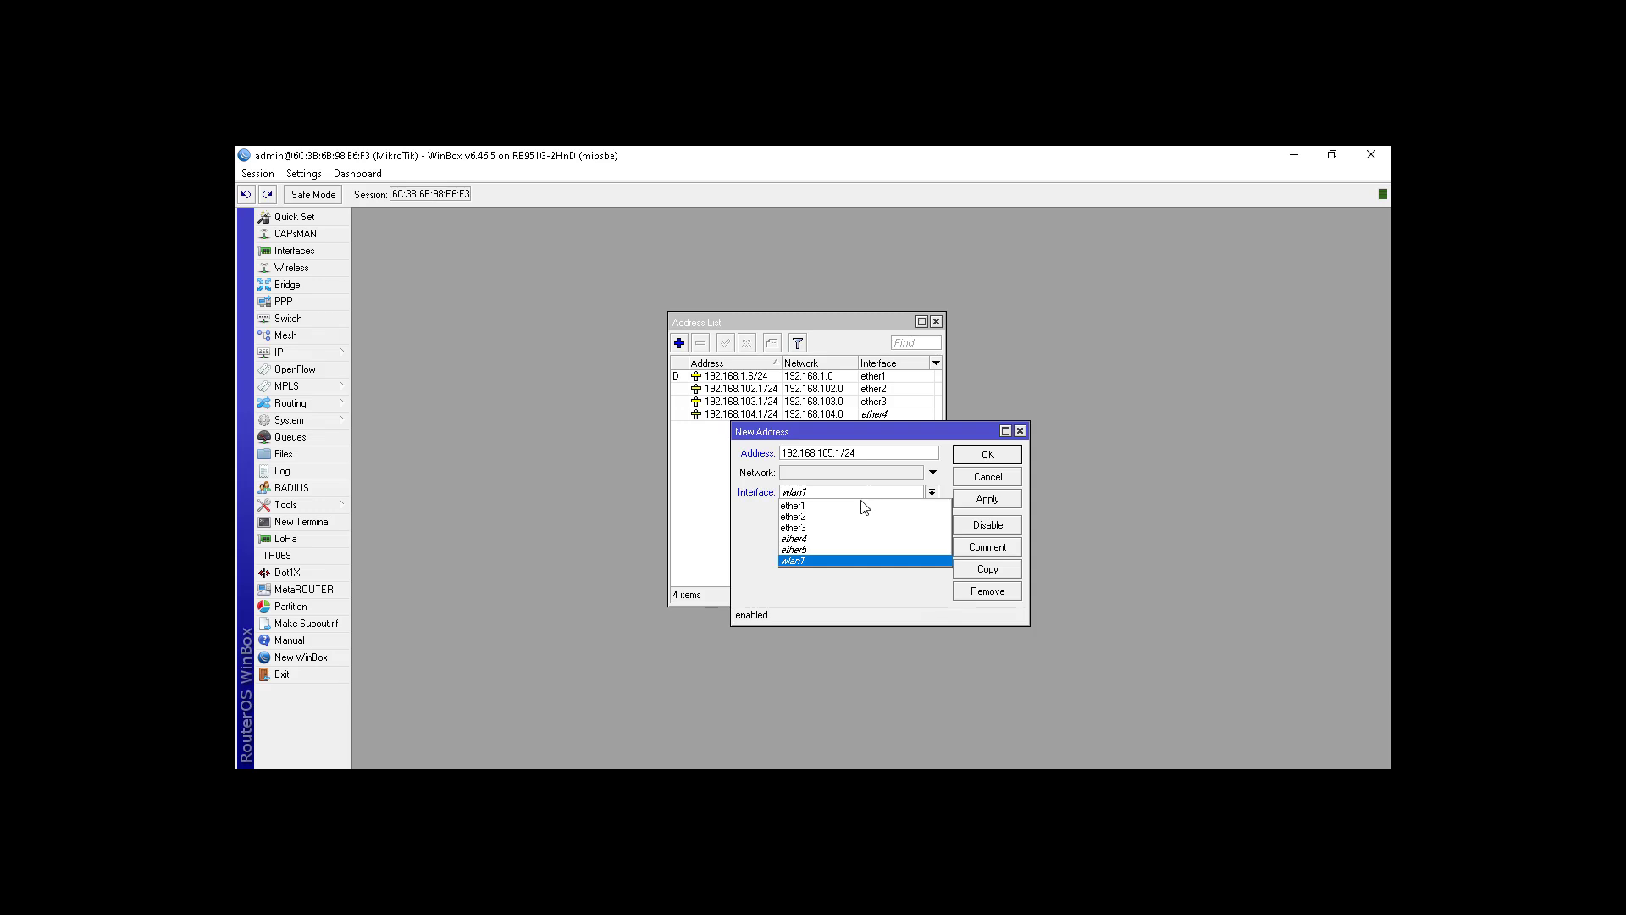
click(845, 550)
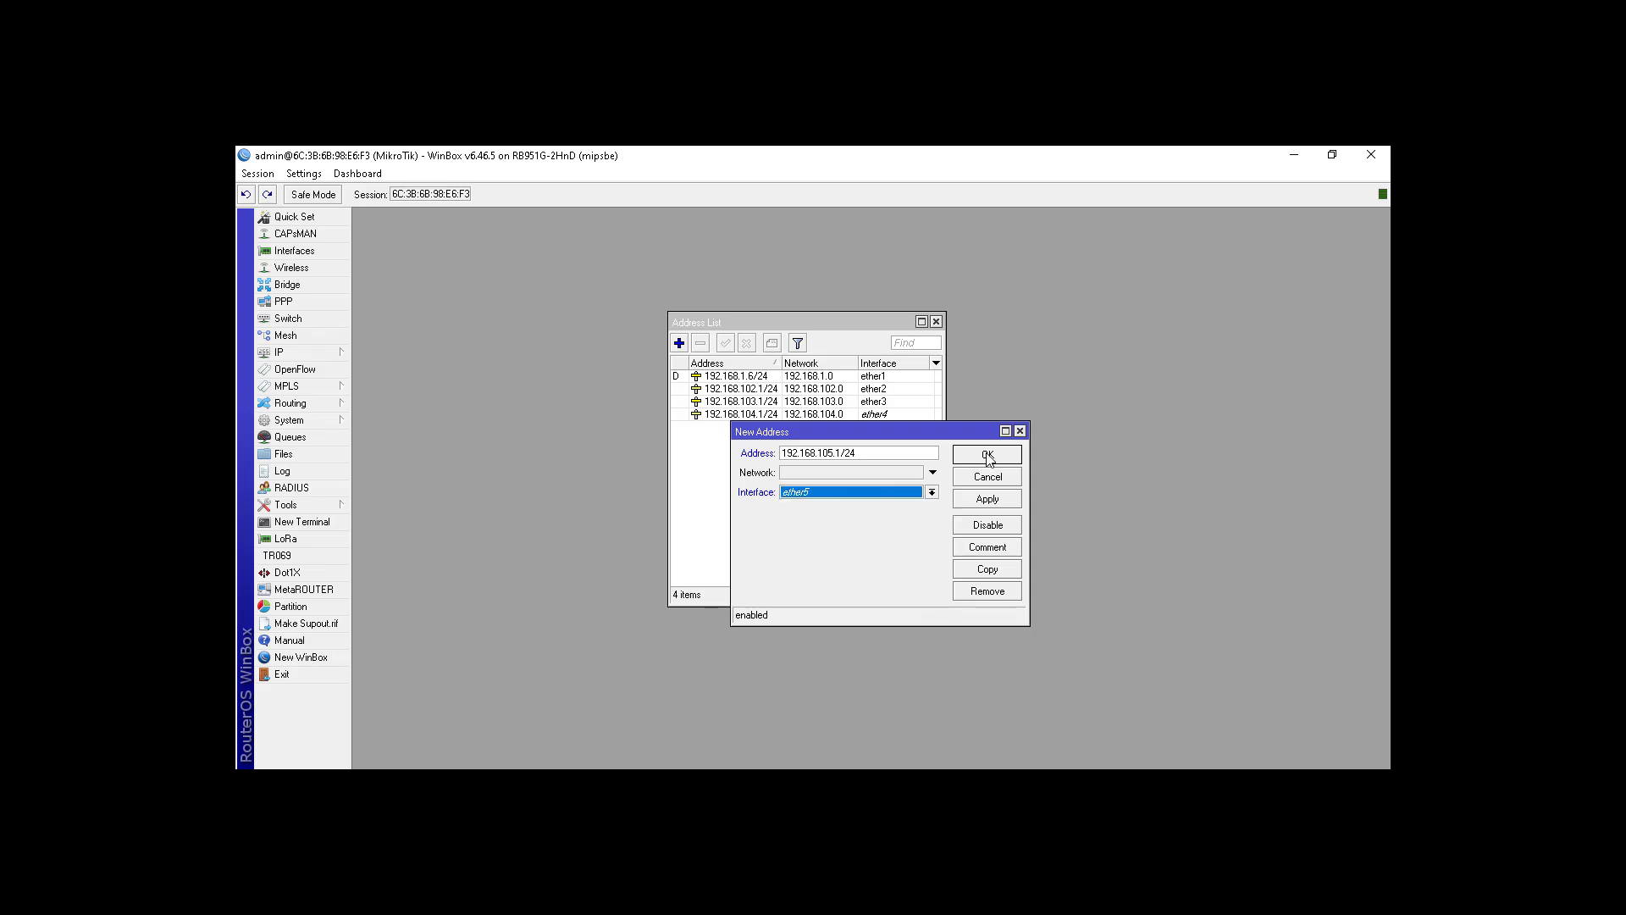
Step: Save the ether5 address and add 192.168.106.1/24 on wlan1
click(987, 455)
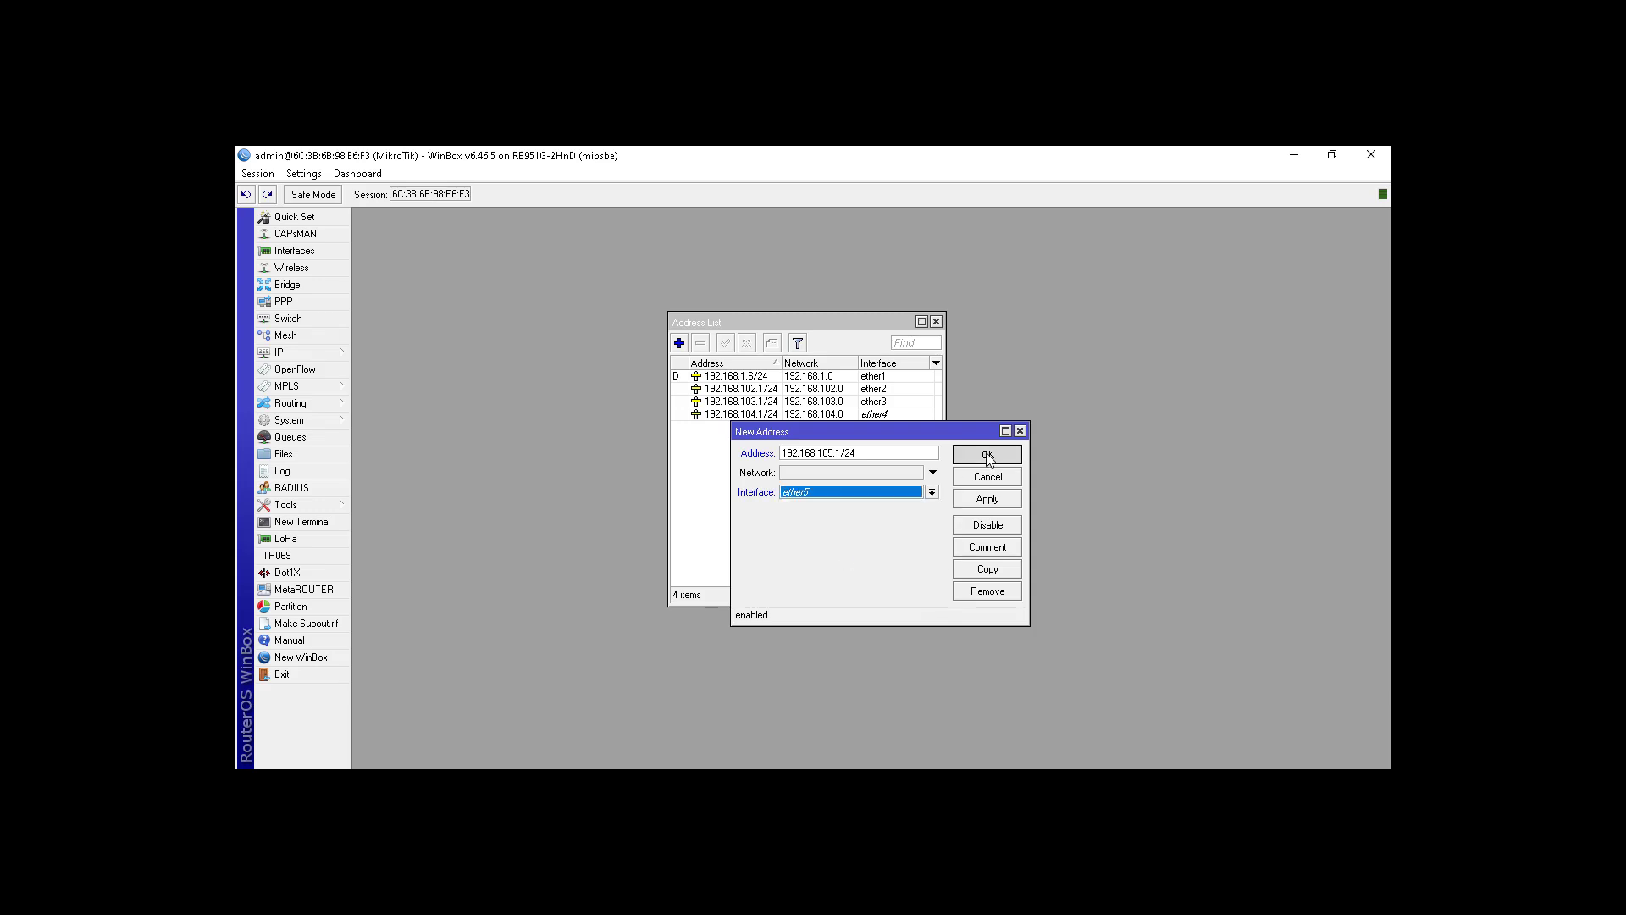
click(679, 343)
text(192.168.)
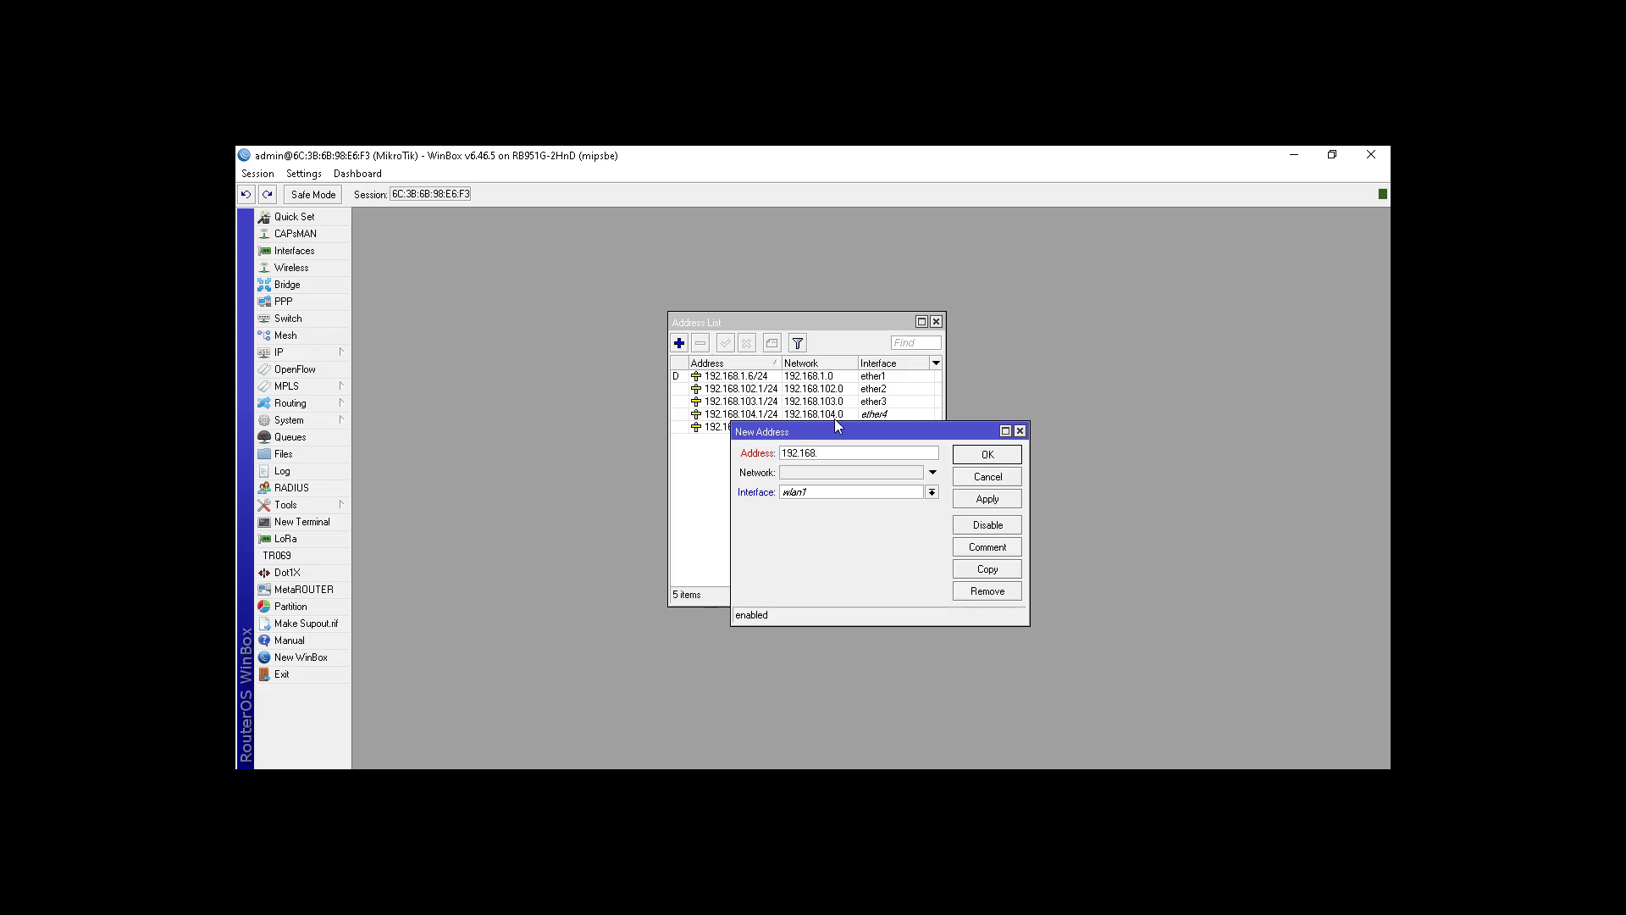
text(106.1/24)
click(858, 493)
click(838, 561)
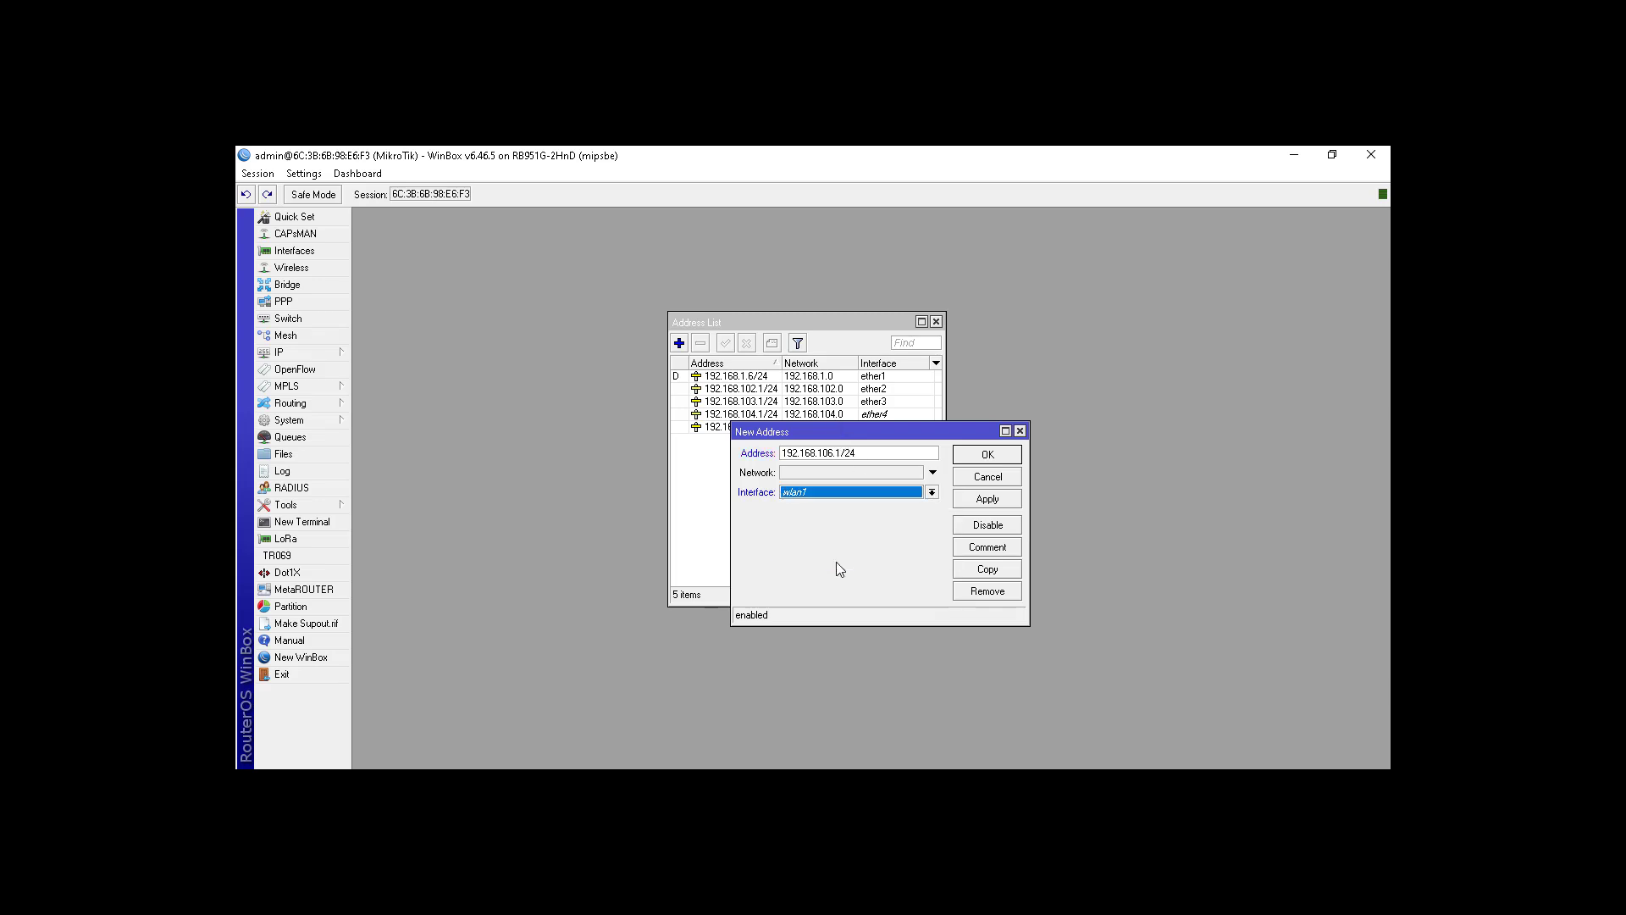
click(982, 455)
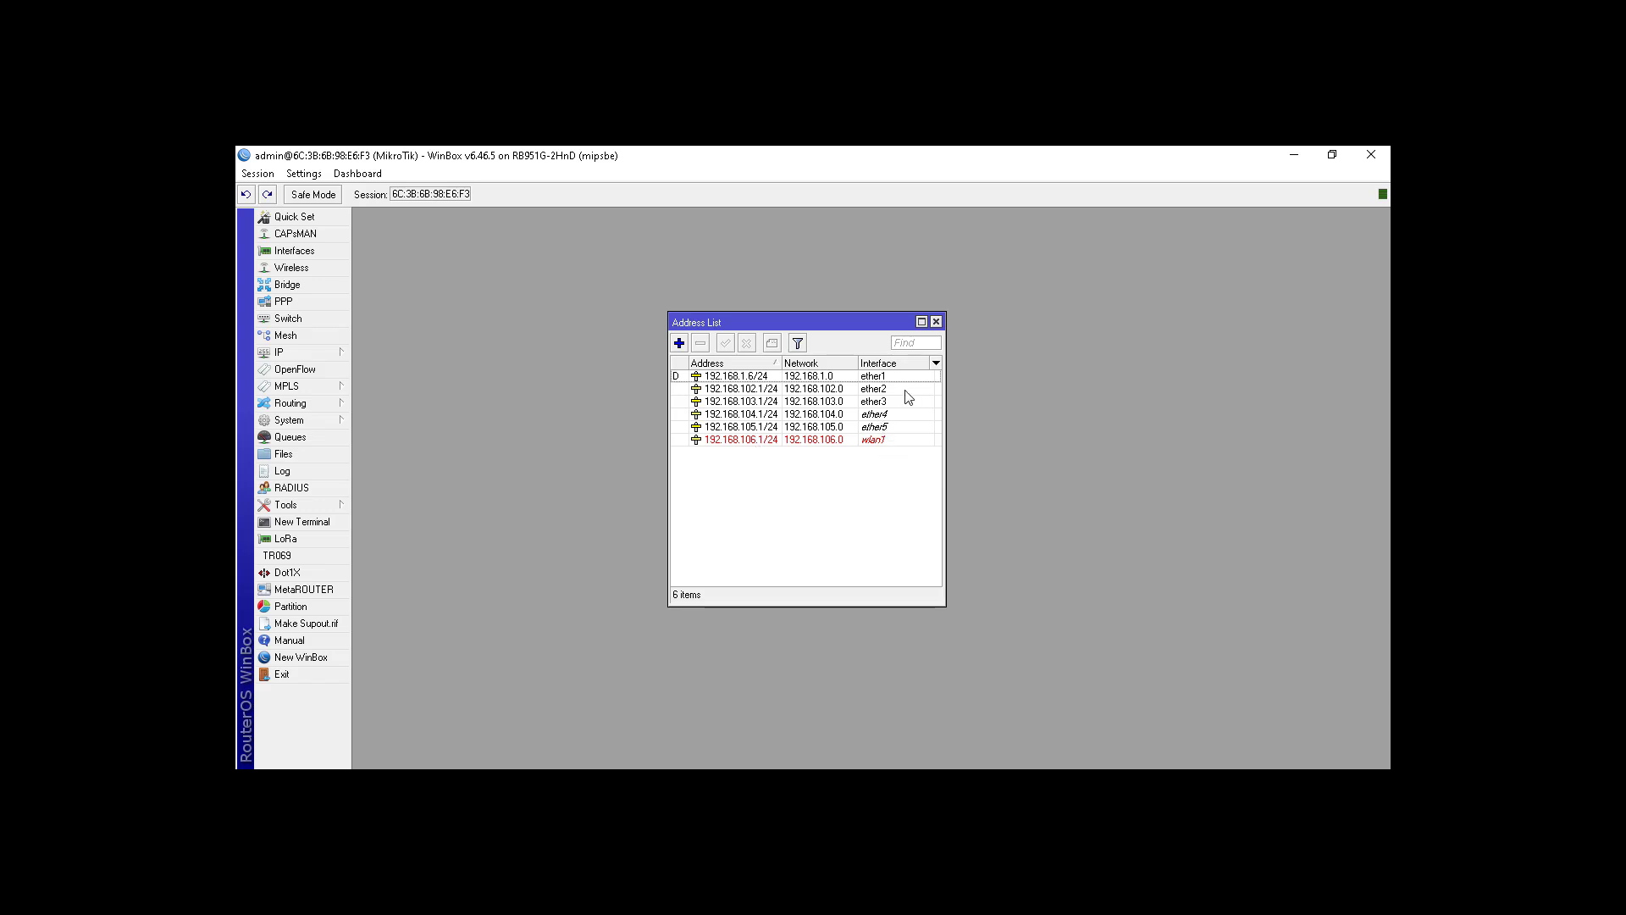
Step: Close the address list and start a new rule on the Firewall NAT tab
click(937, 322)
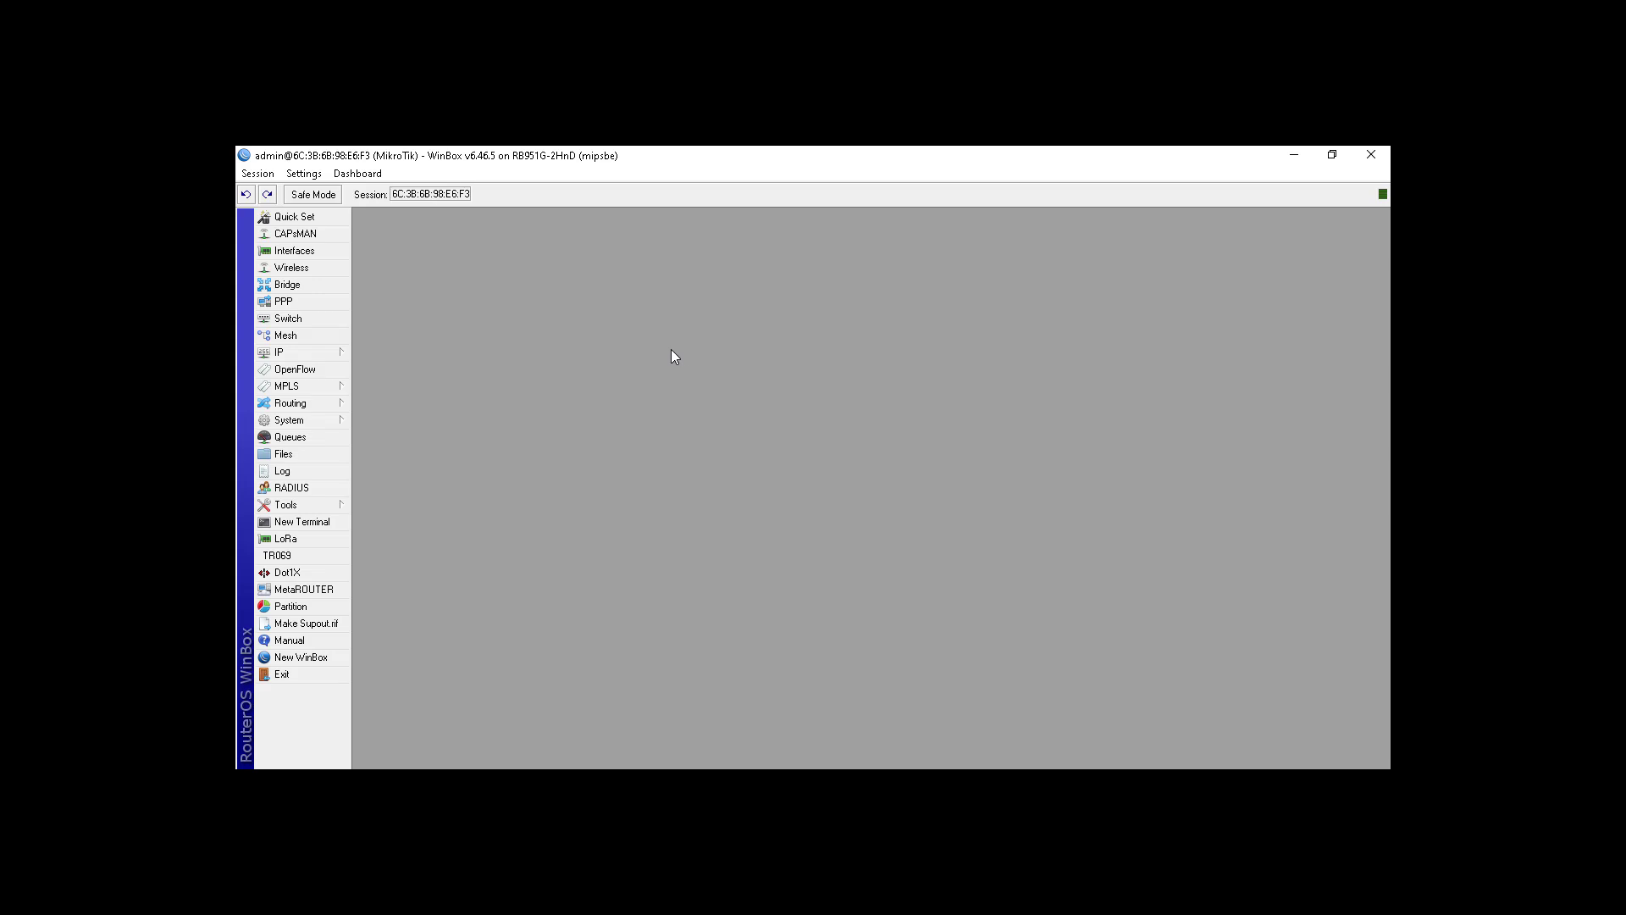
click(336, 359)
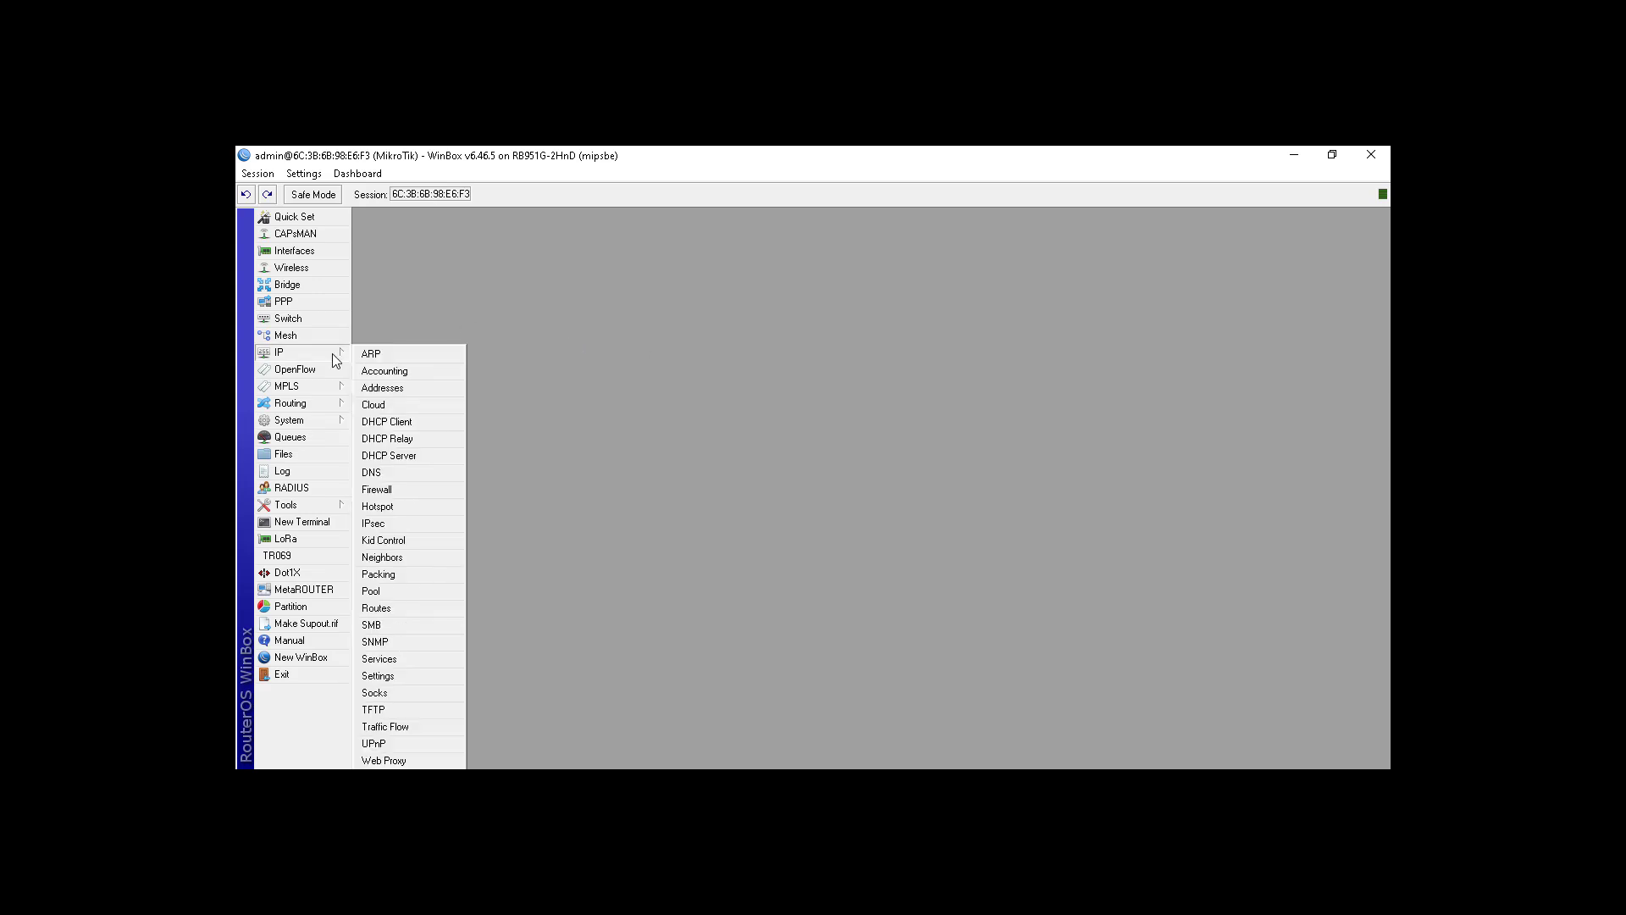
click(414, 489)
click(559, 364)
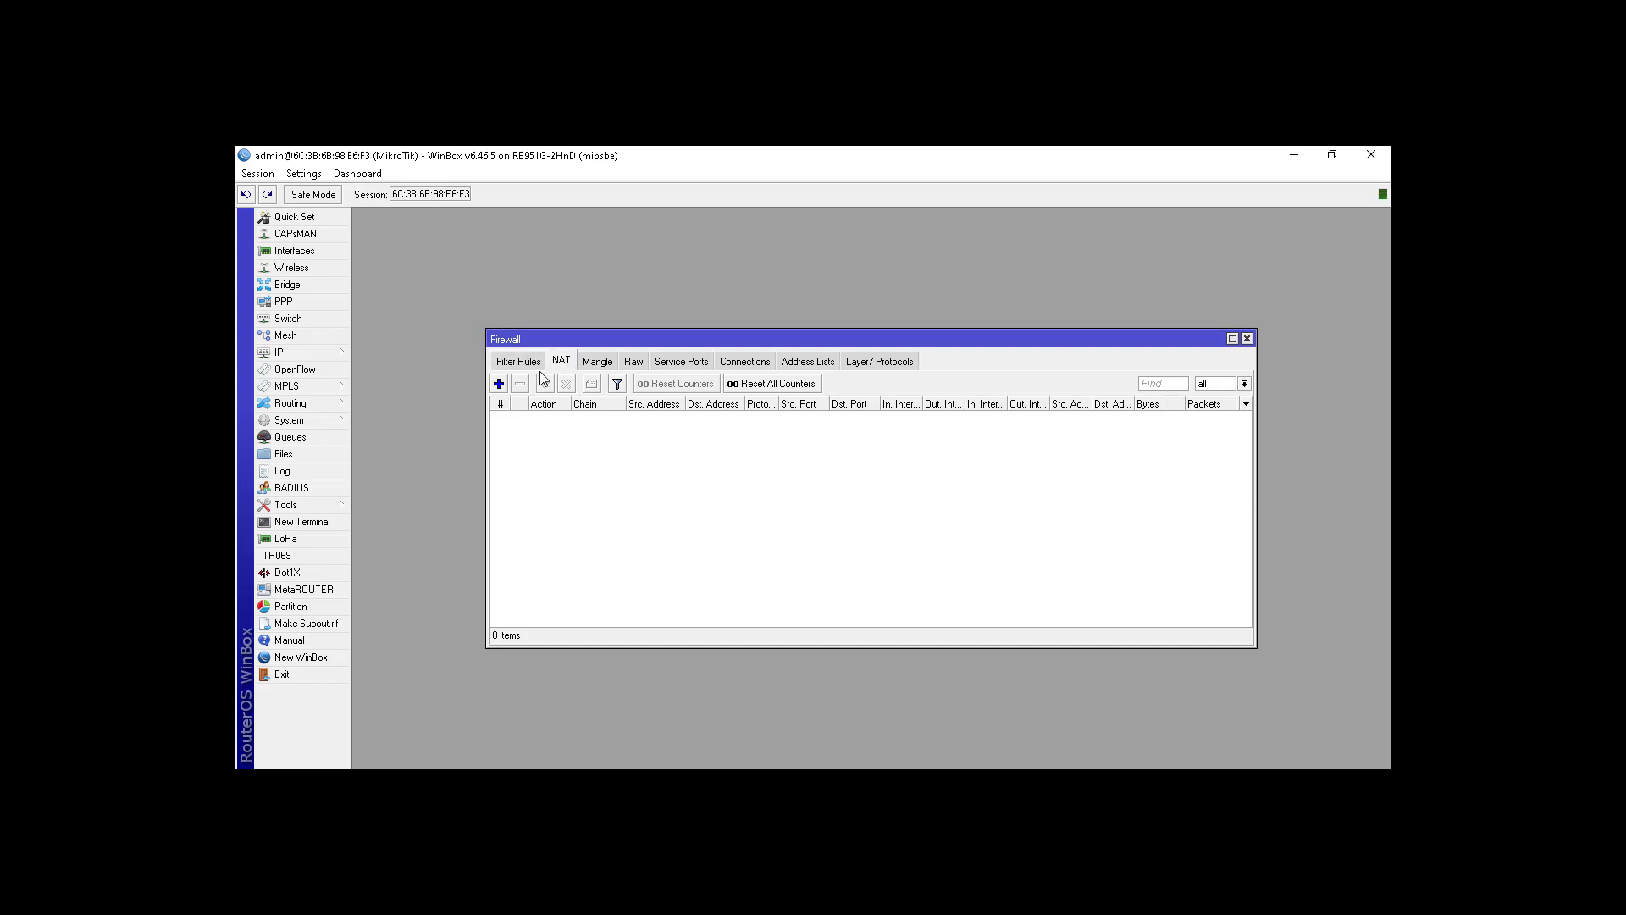
click(500, 385)
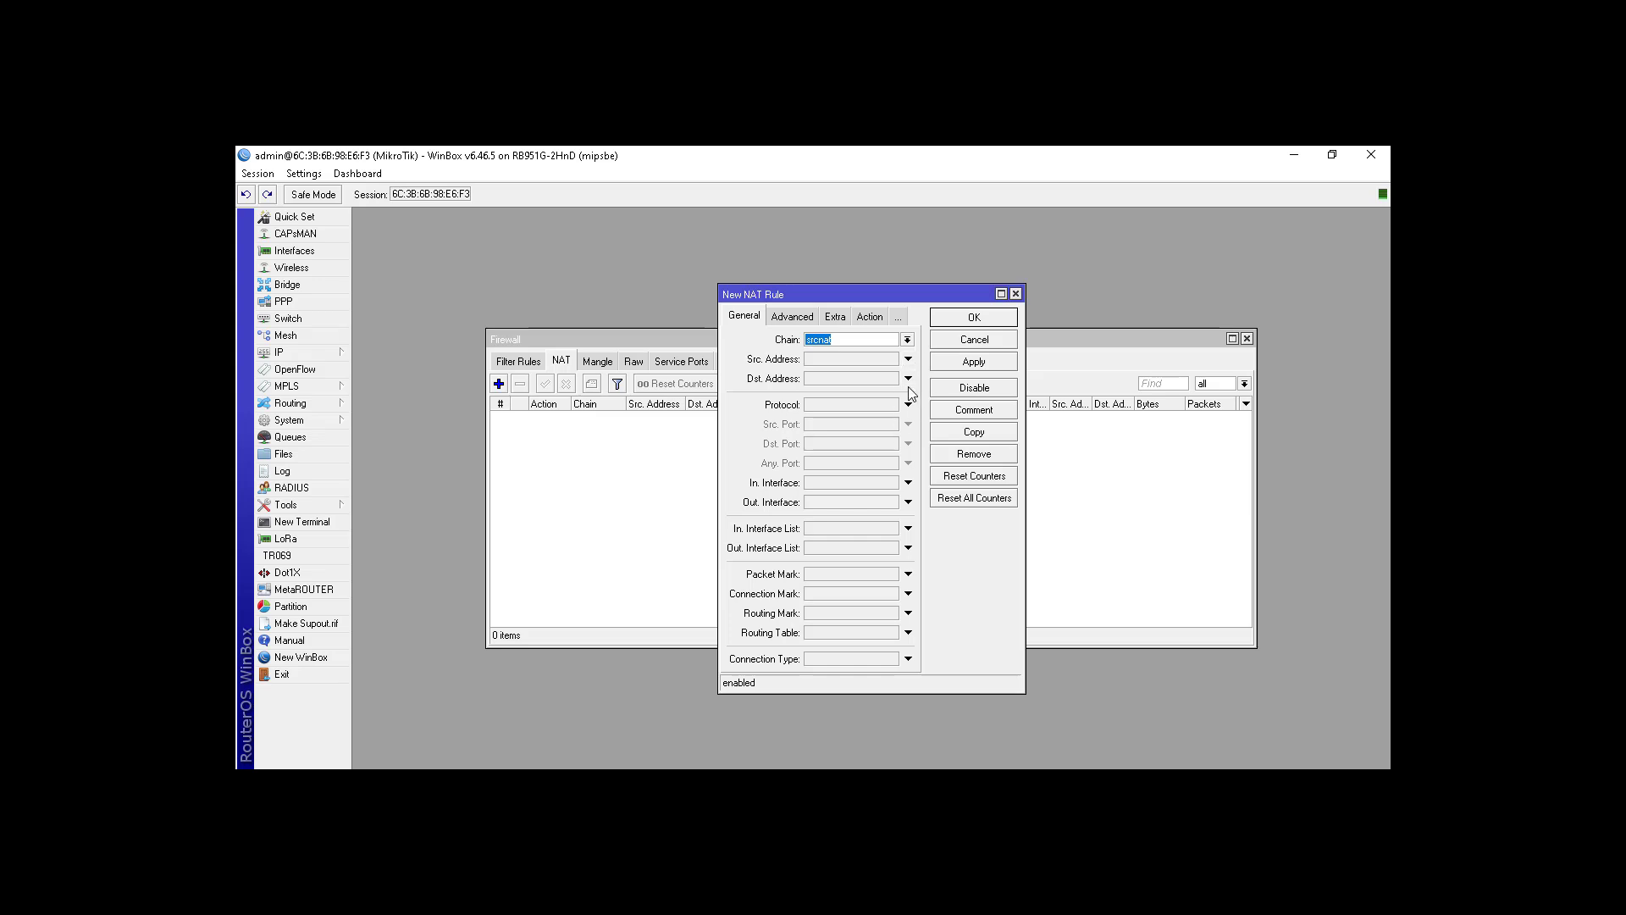
Step: Make the NAT rule masquerade traffic going out ether1 and save it
click(908, 502)
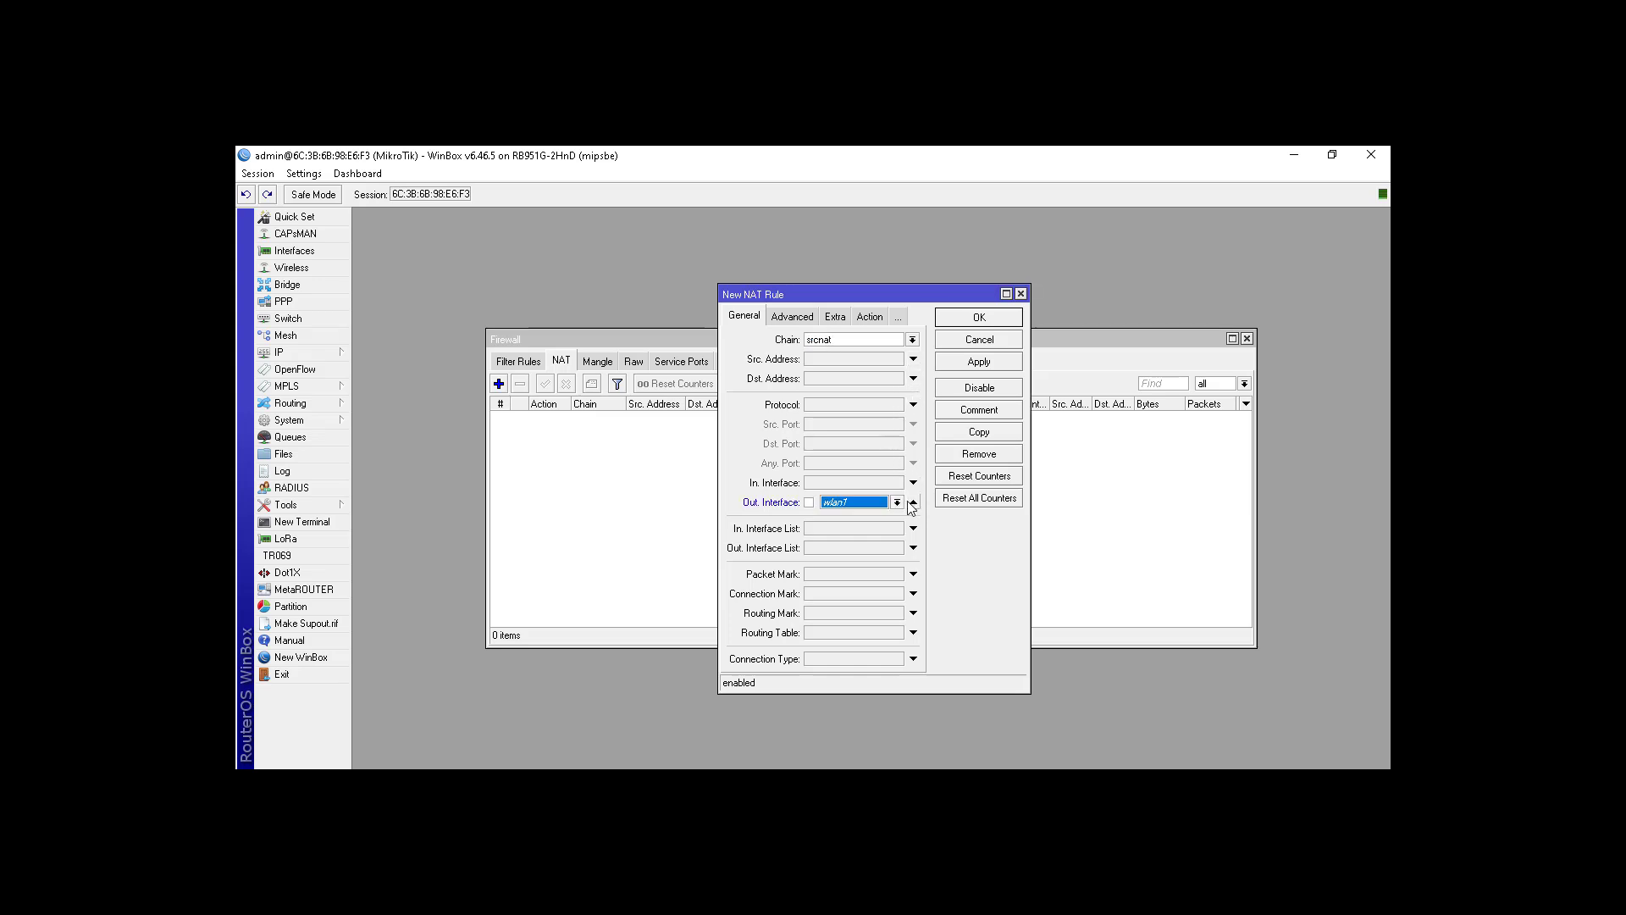
click(896, 503)
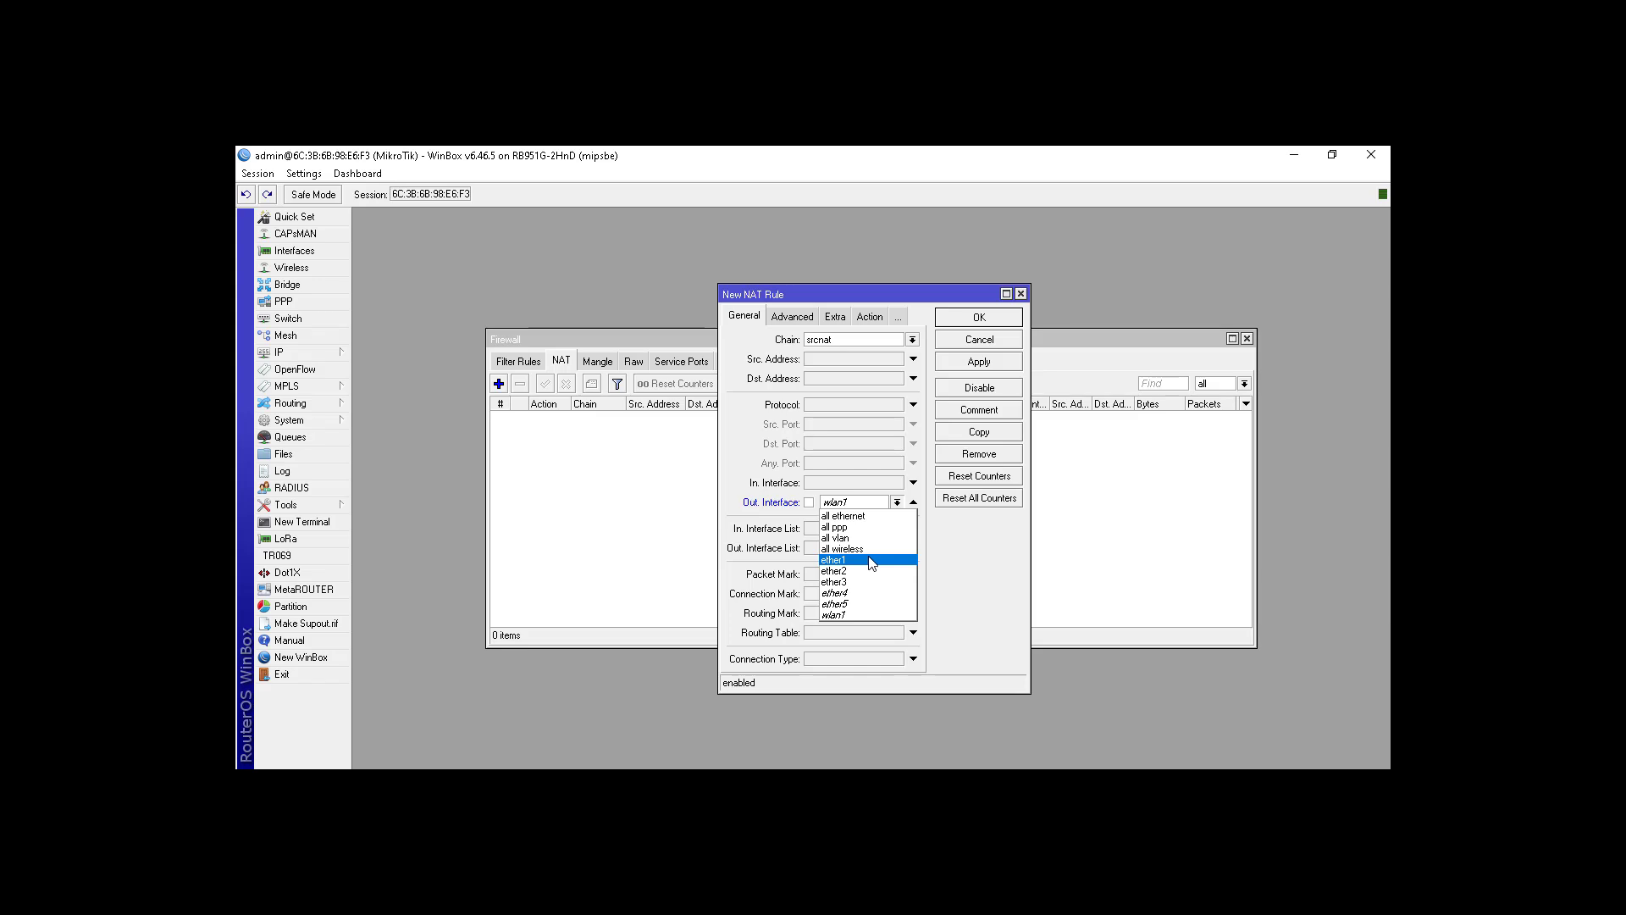
click(872, 562)
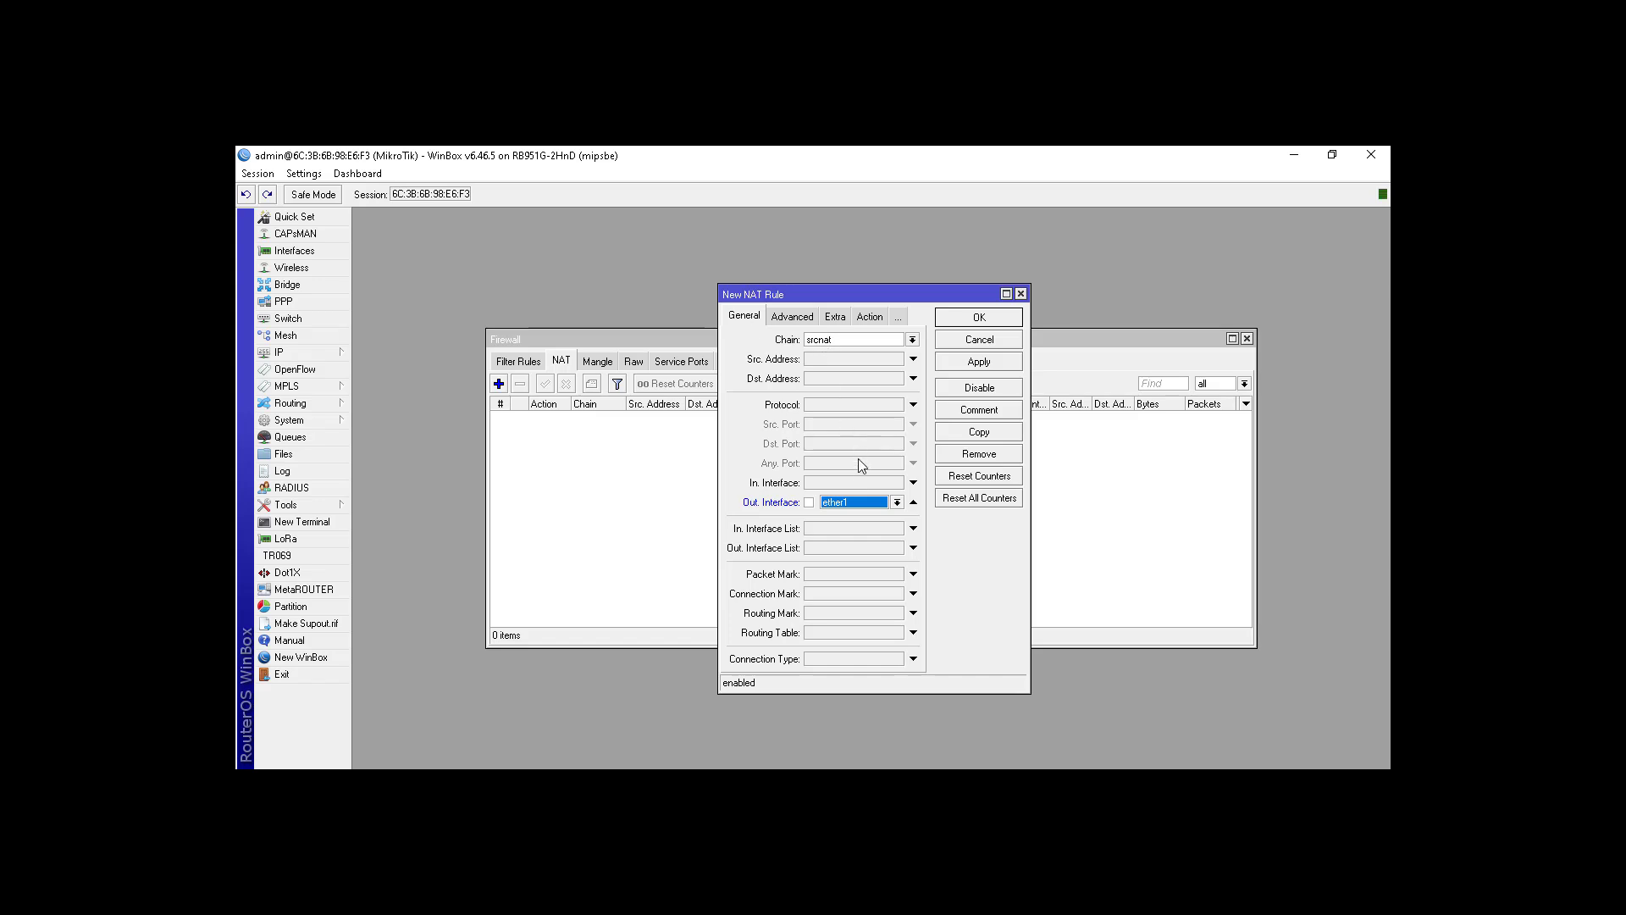
click(860, 316)
click(841, 344)
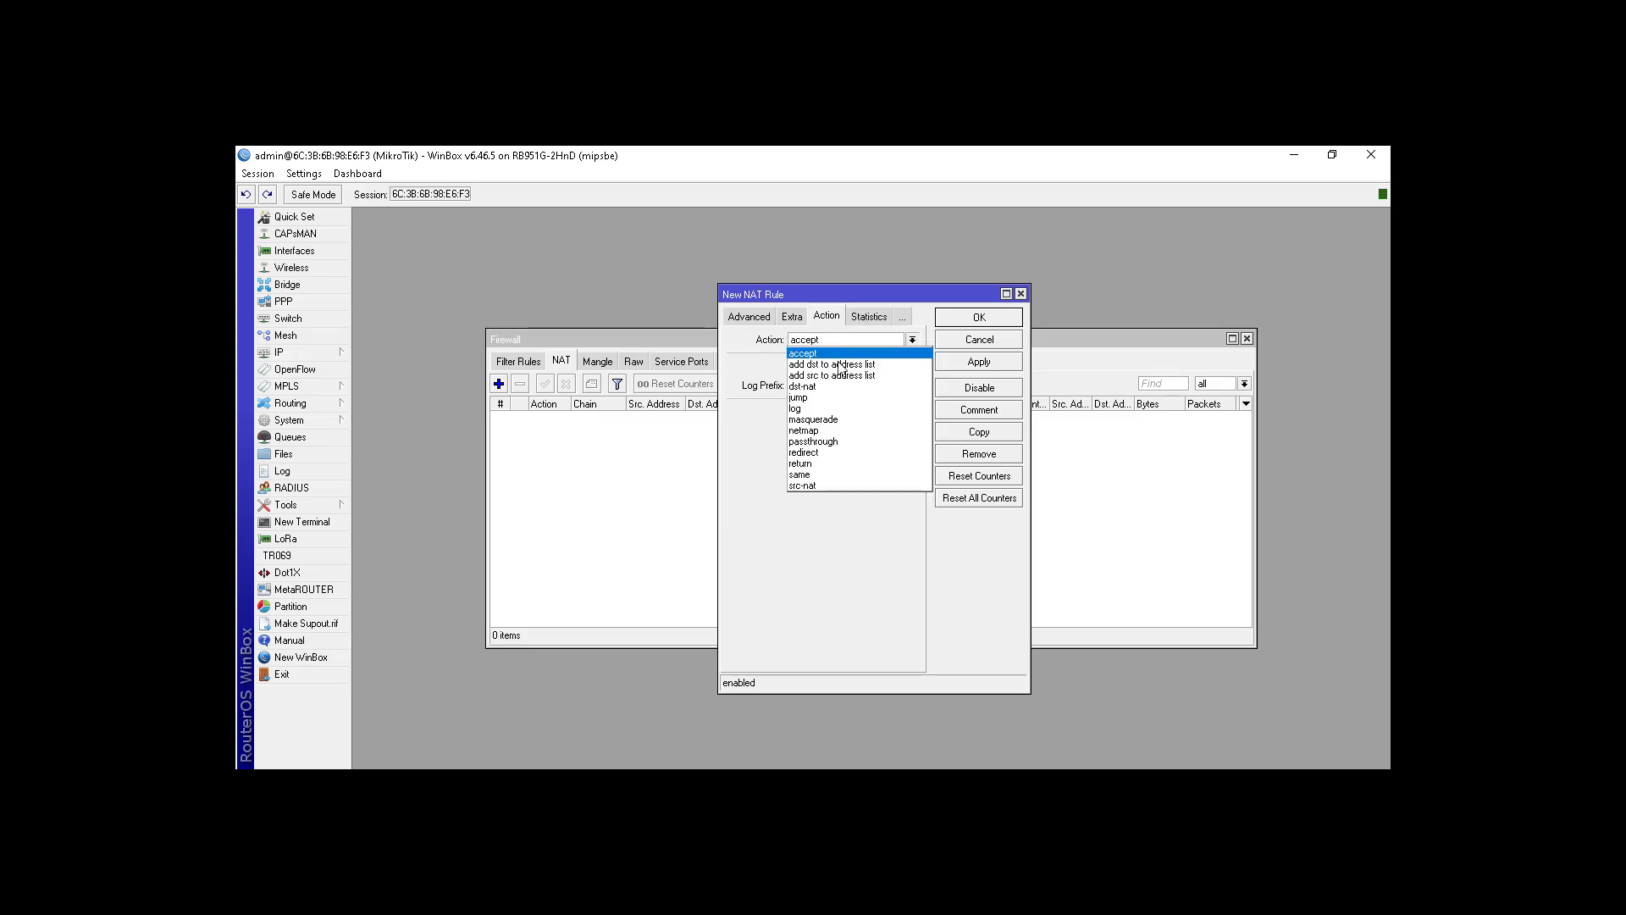
click(841, 419)
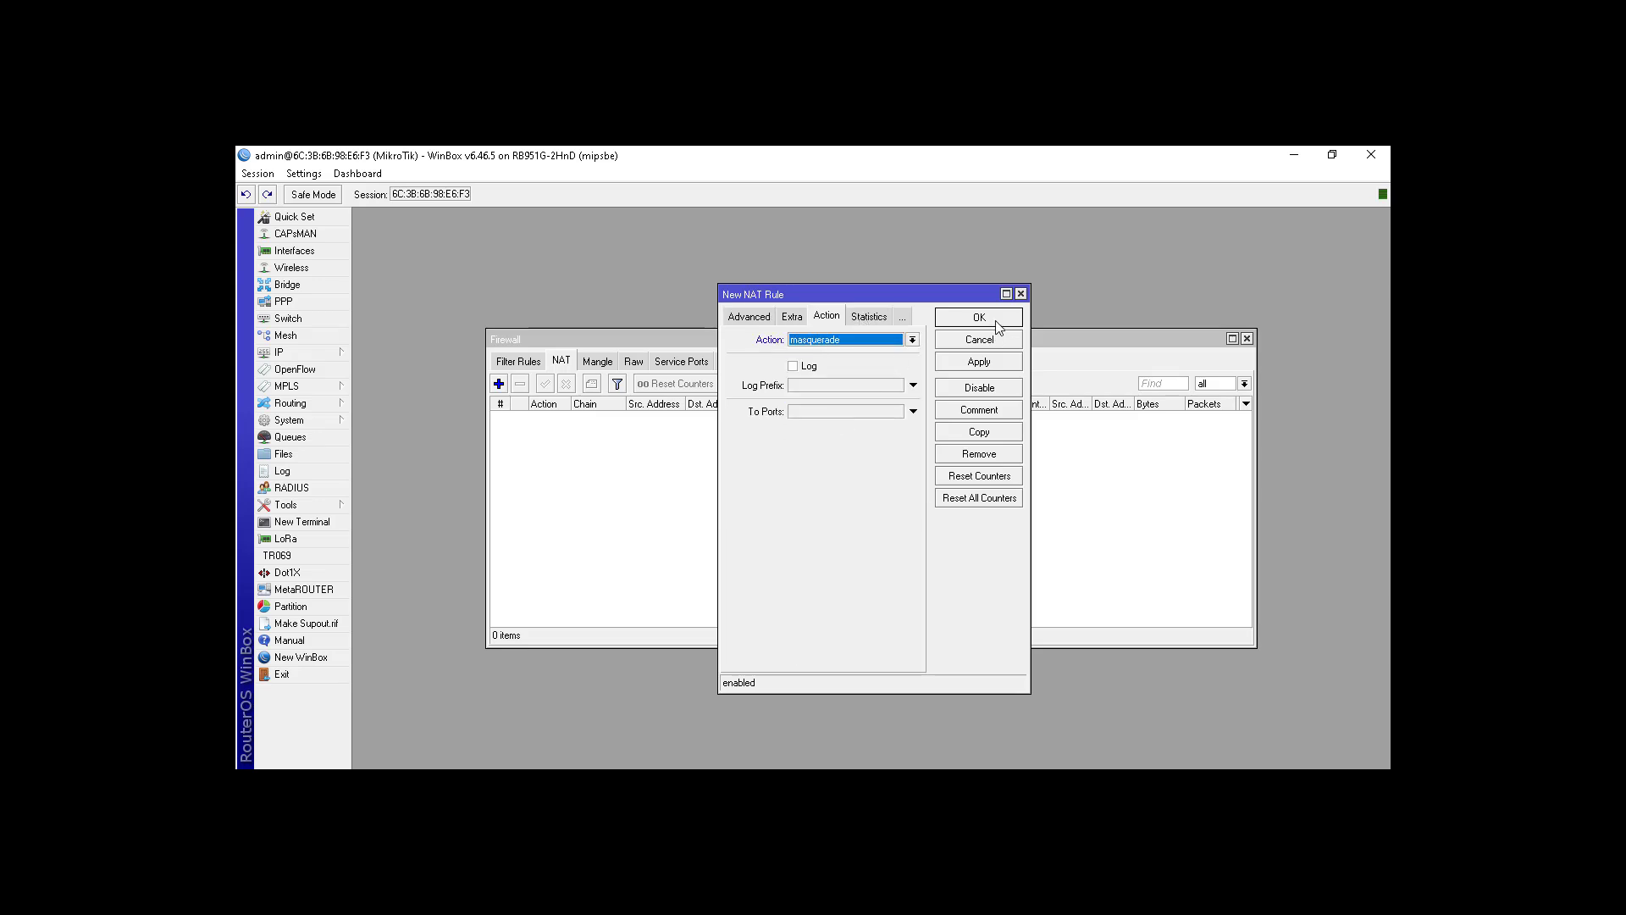
click(979, 317)
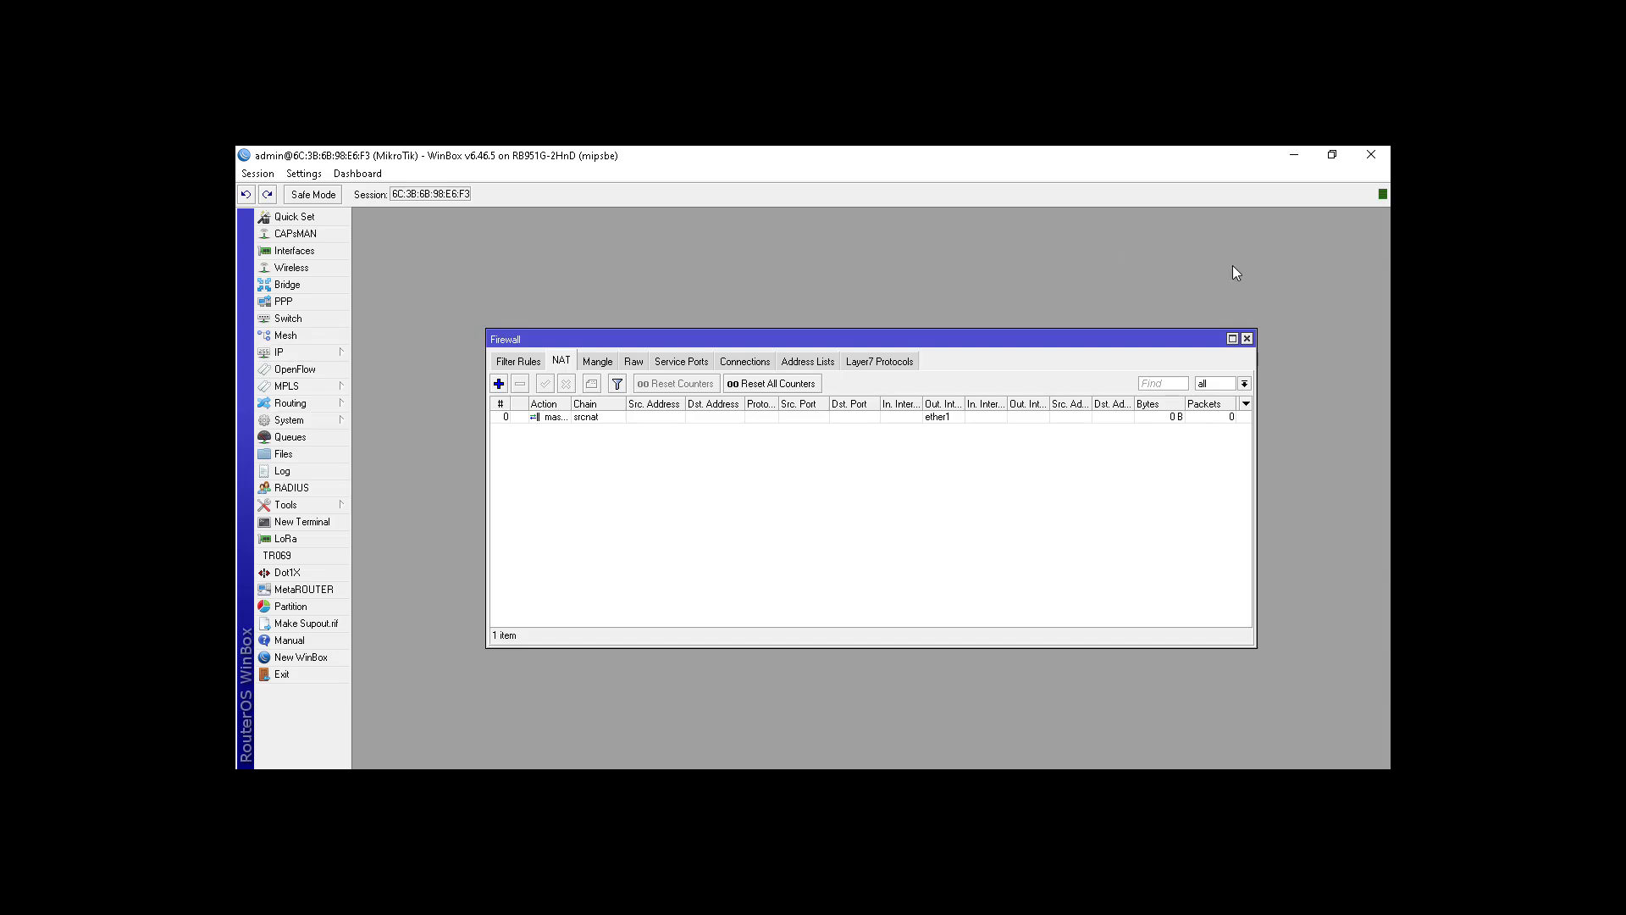
Step: Close the firewall settings and start DHCP Setup from IP > DHCP Server
click(1247, 339)
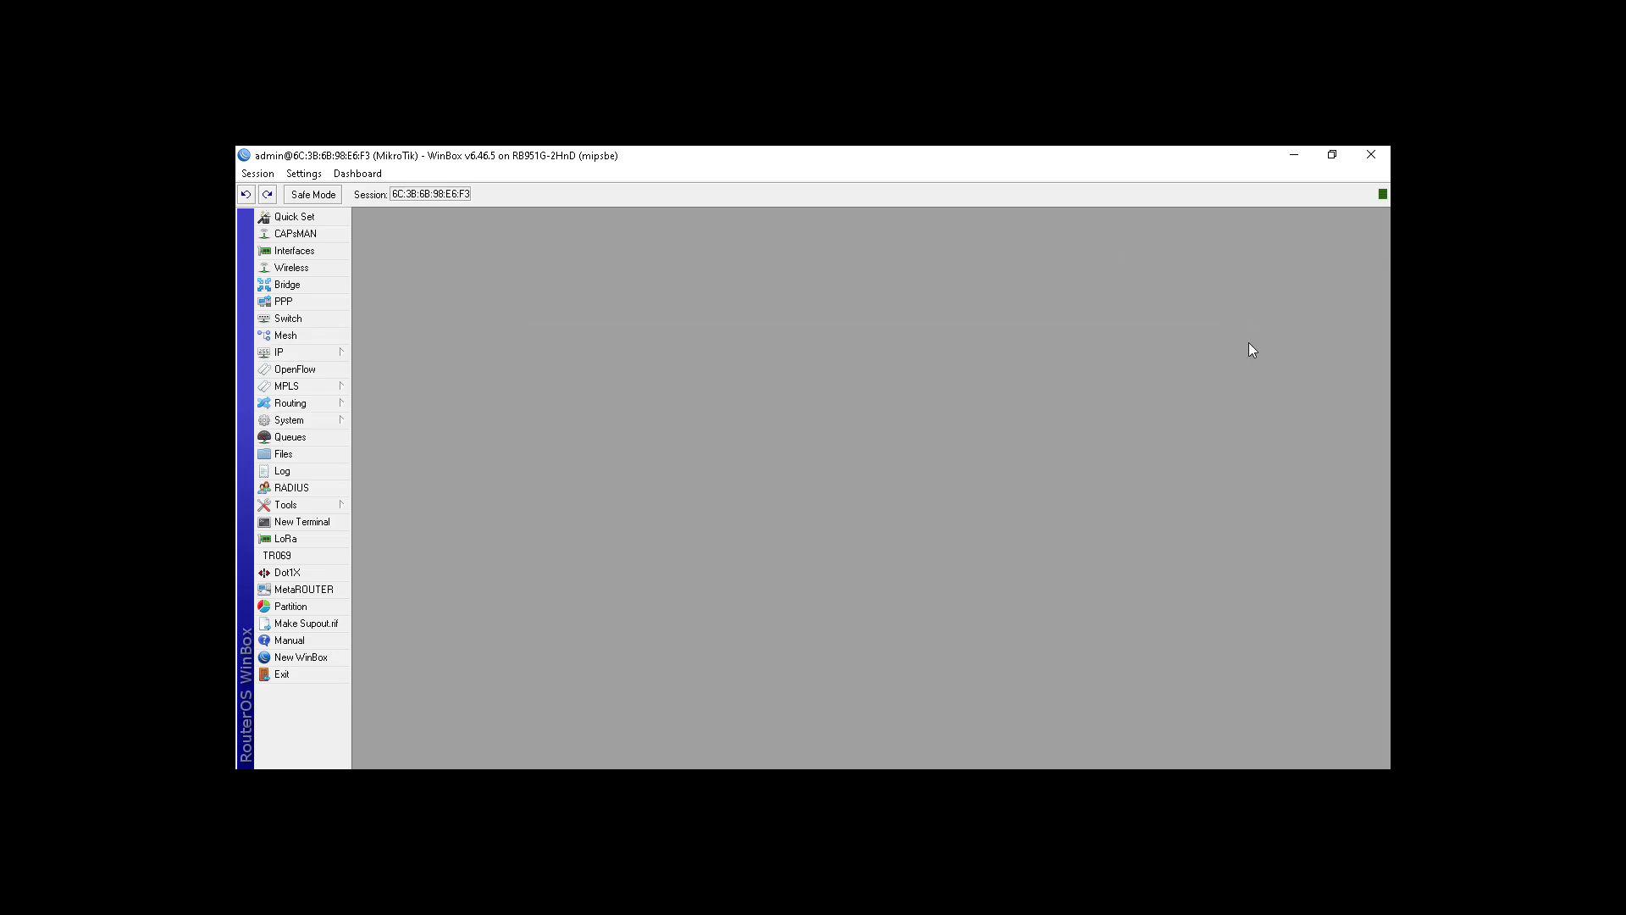
click(310, 352)
click(440, 459)
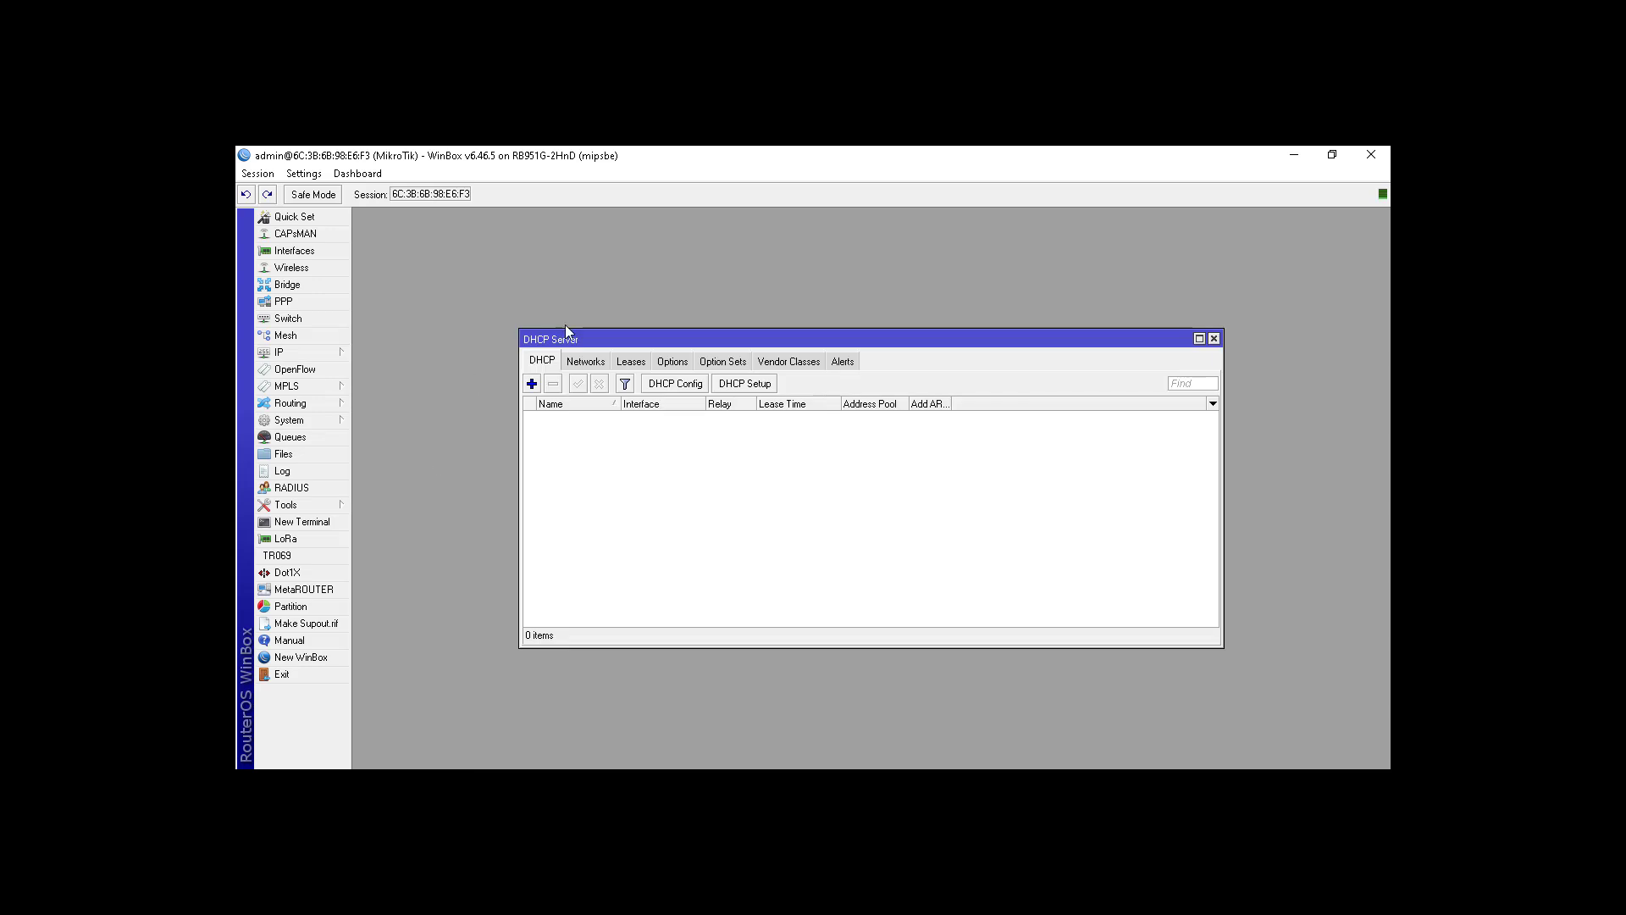
click(743, 386)
Step: Pick ether2 as the DHCP interface and accept the 192.168.102.0/24 network
click(896, 490)
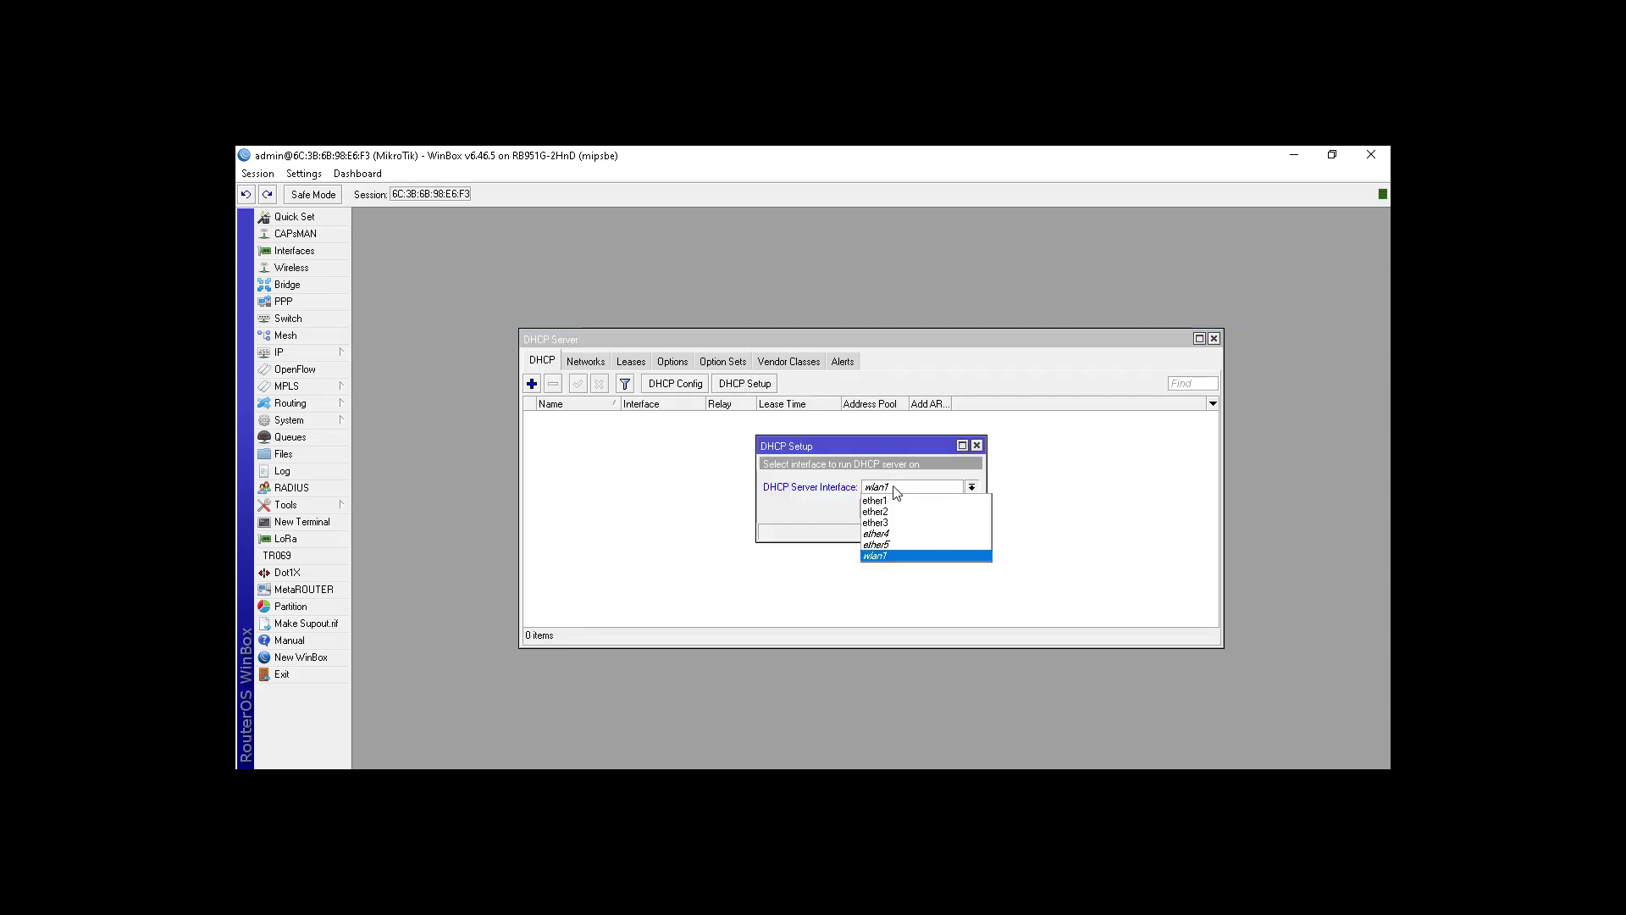
click(902, 512)
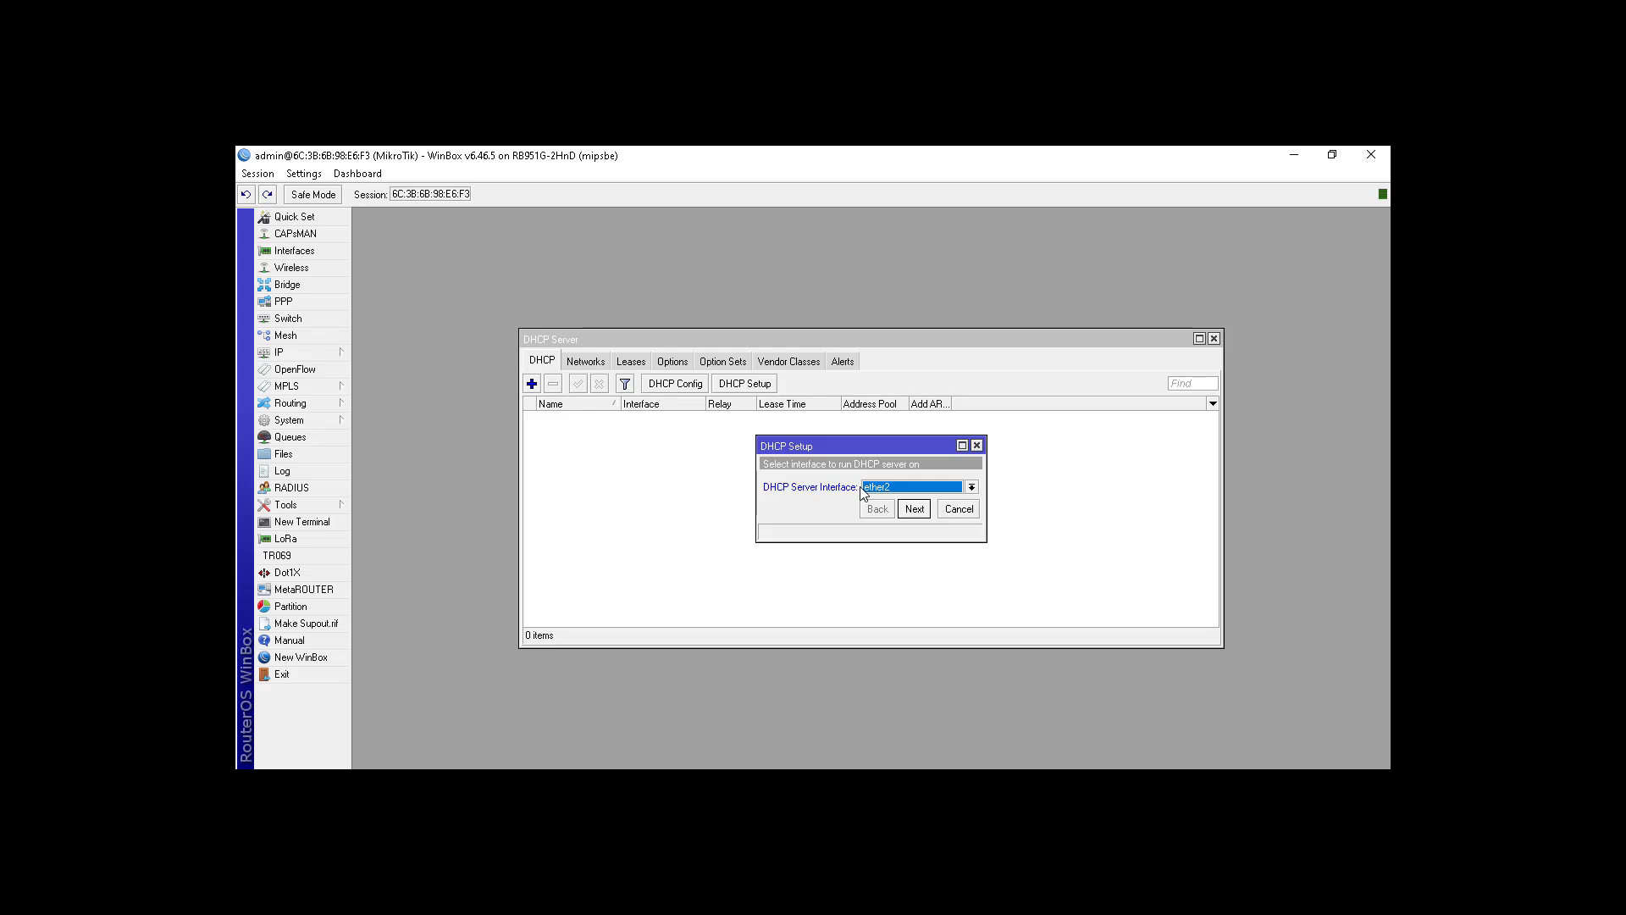
click(915, 509)
click(914, 511)
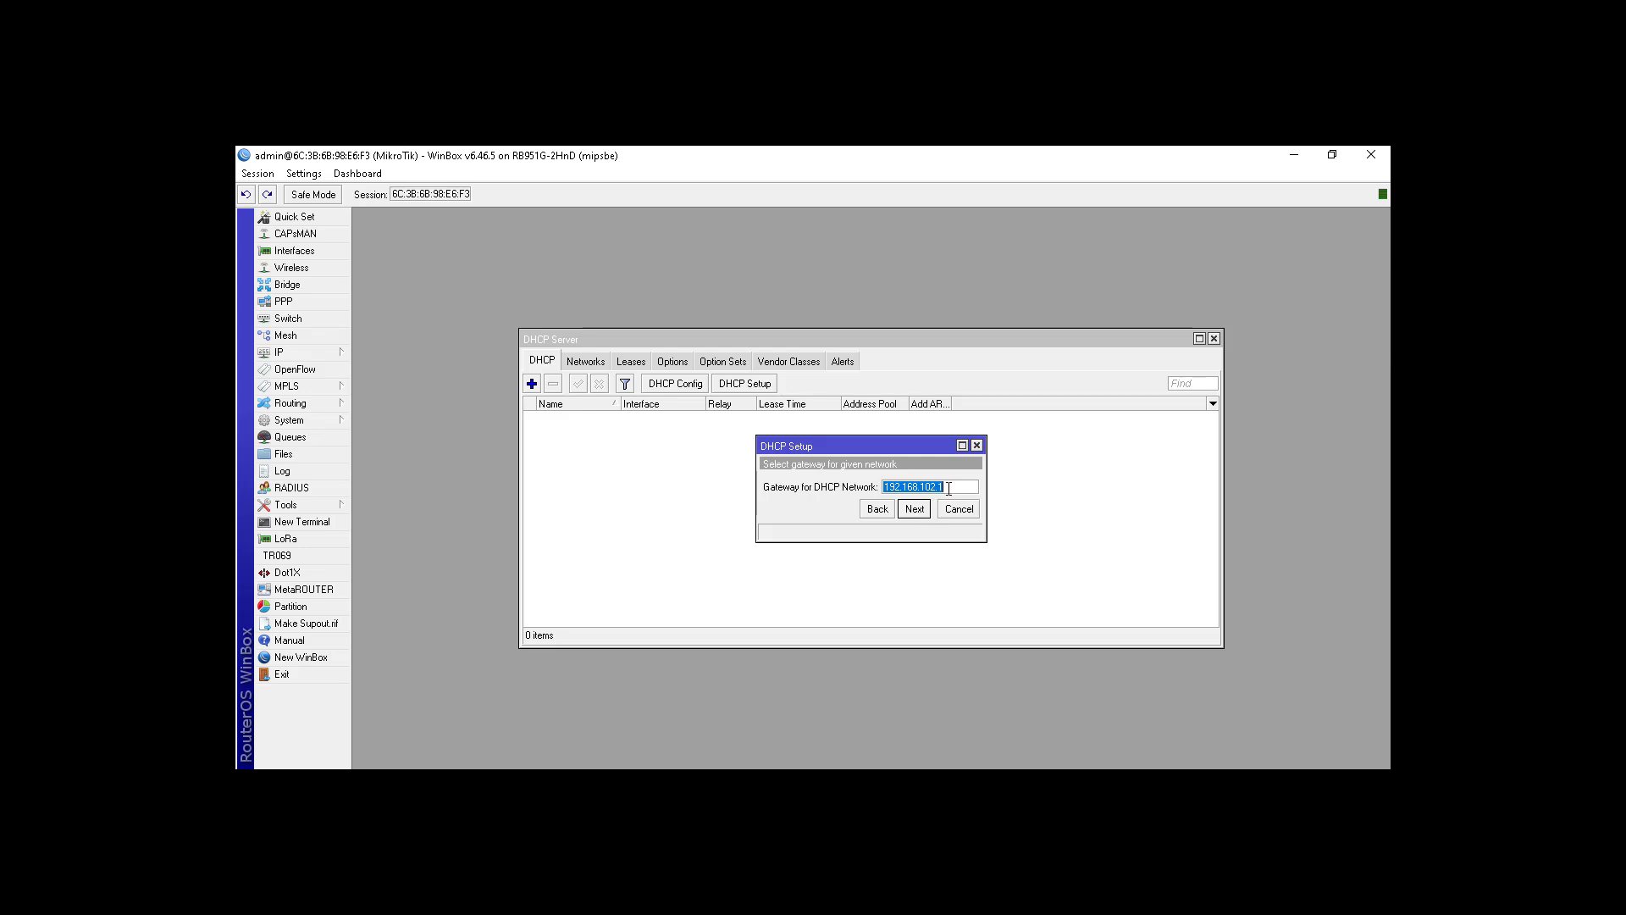
click(914, 509)
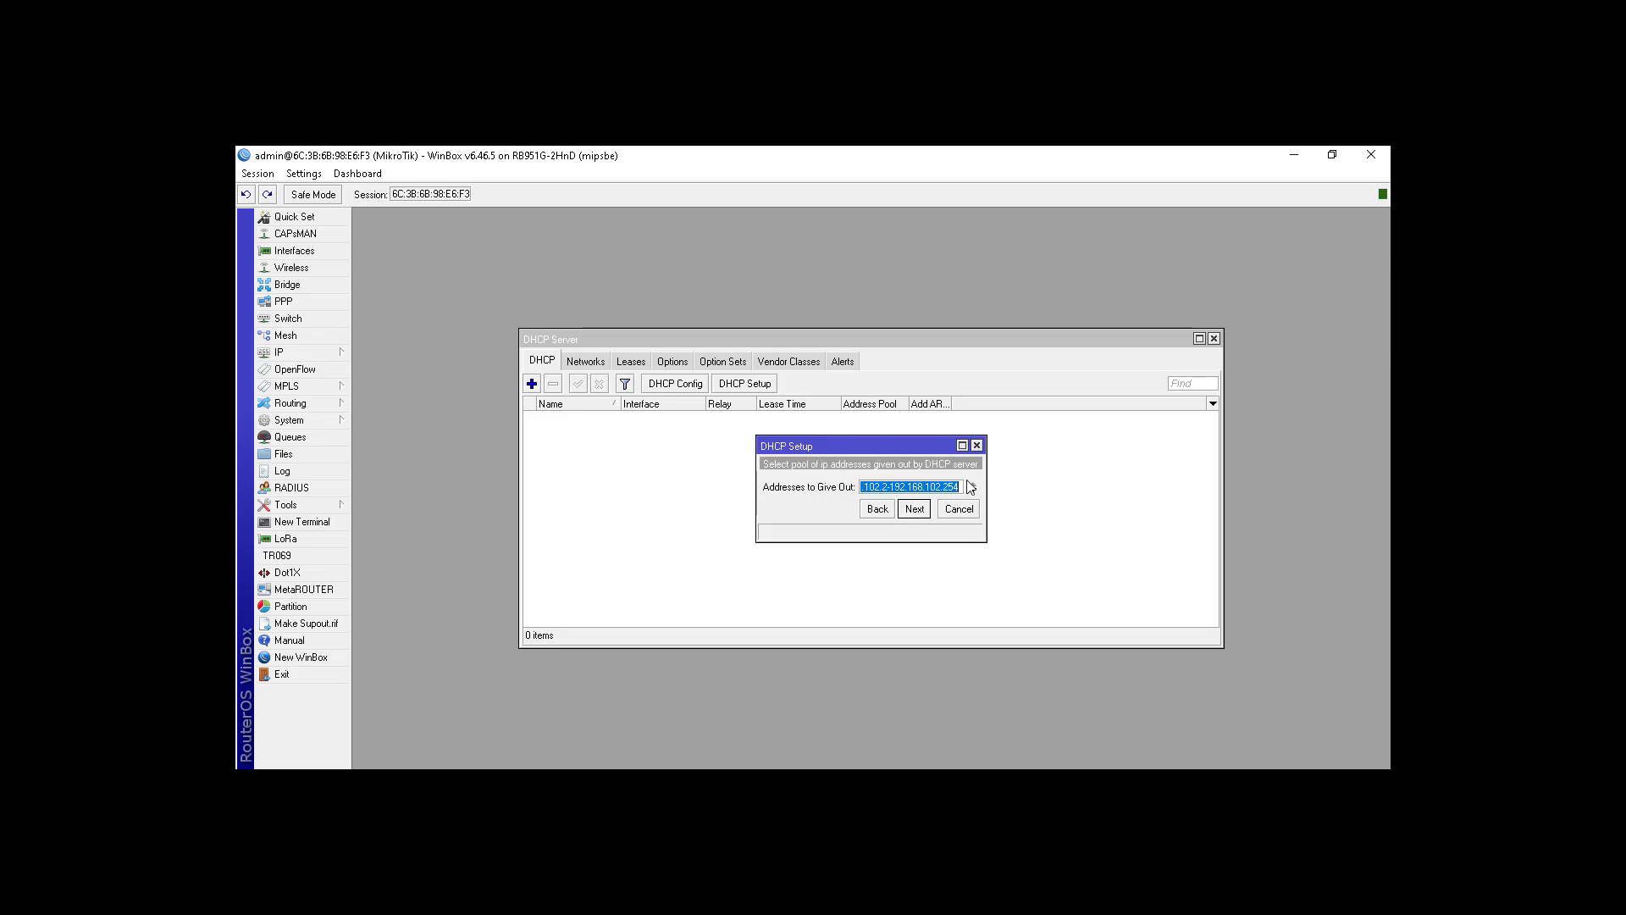
click(1041, 491)
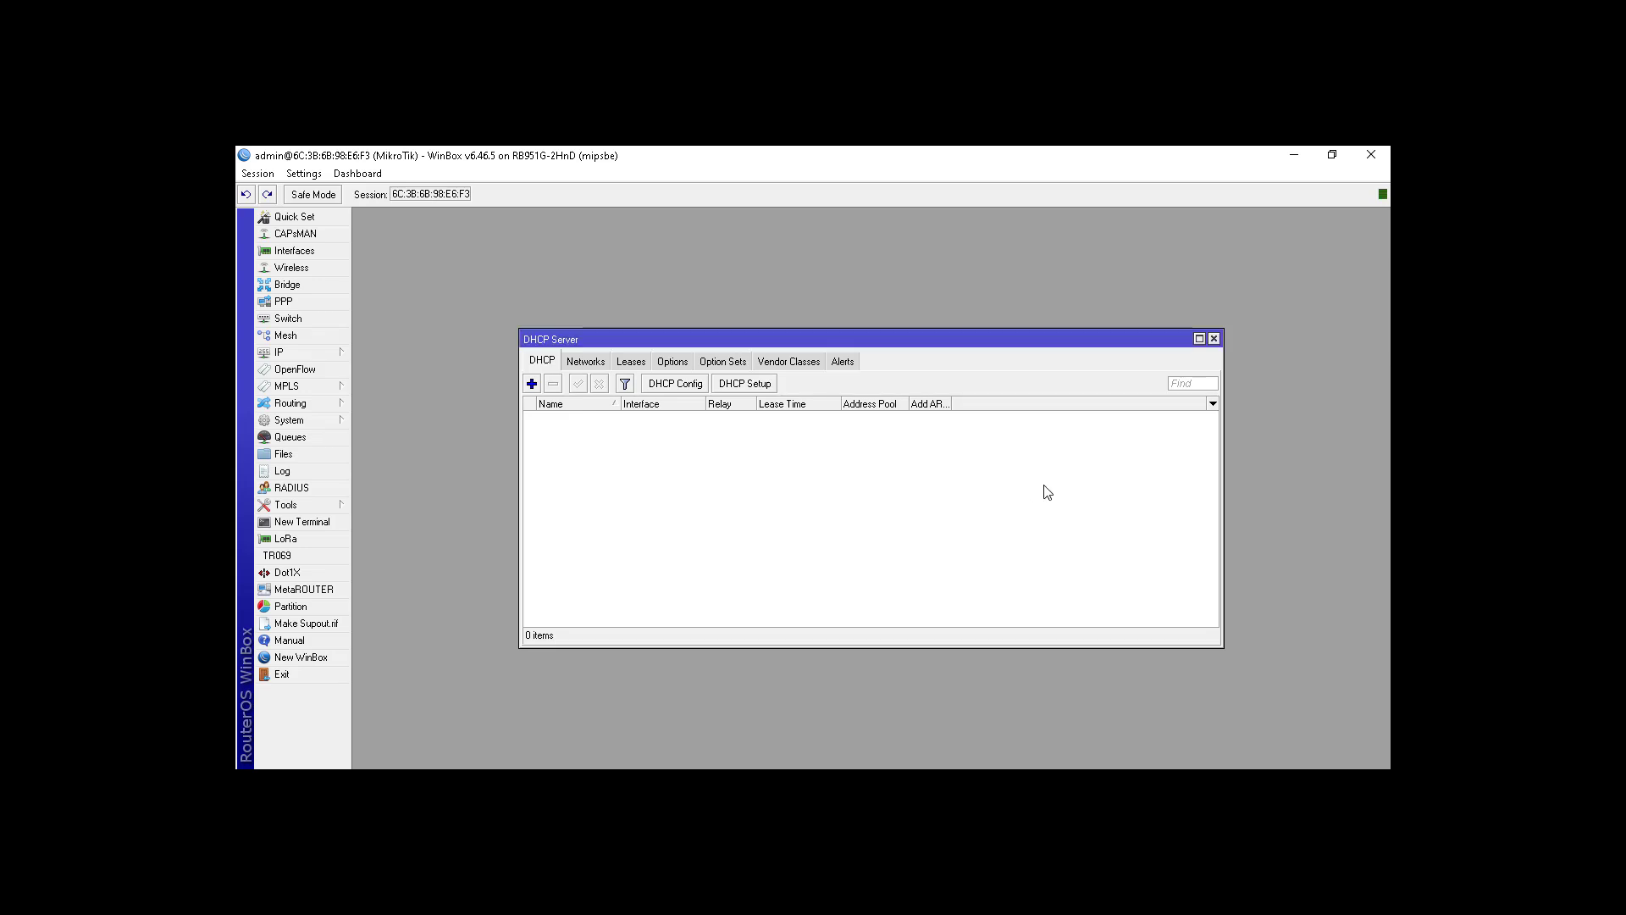
Step: Accept the 192.168.102.2-192.168.102.254 pool and remove DNS 118.98.44.10, keeping only 118.98.44.100
drag(1115, 343, 1077, 484)
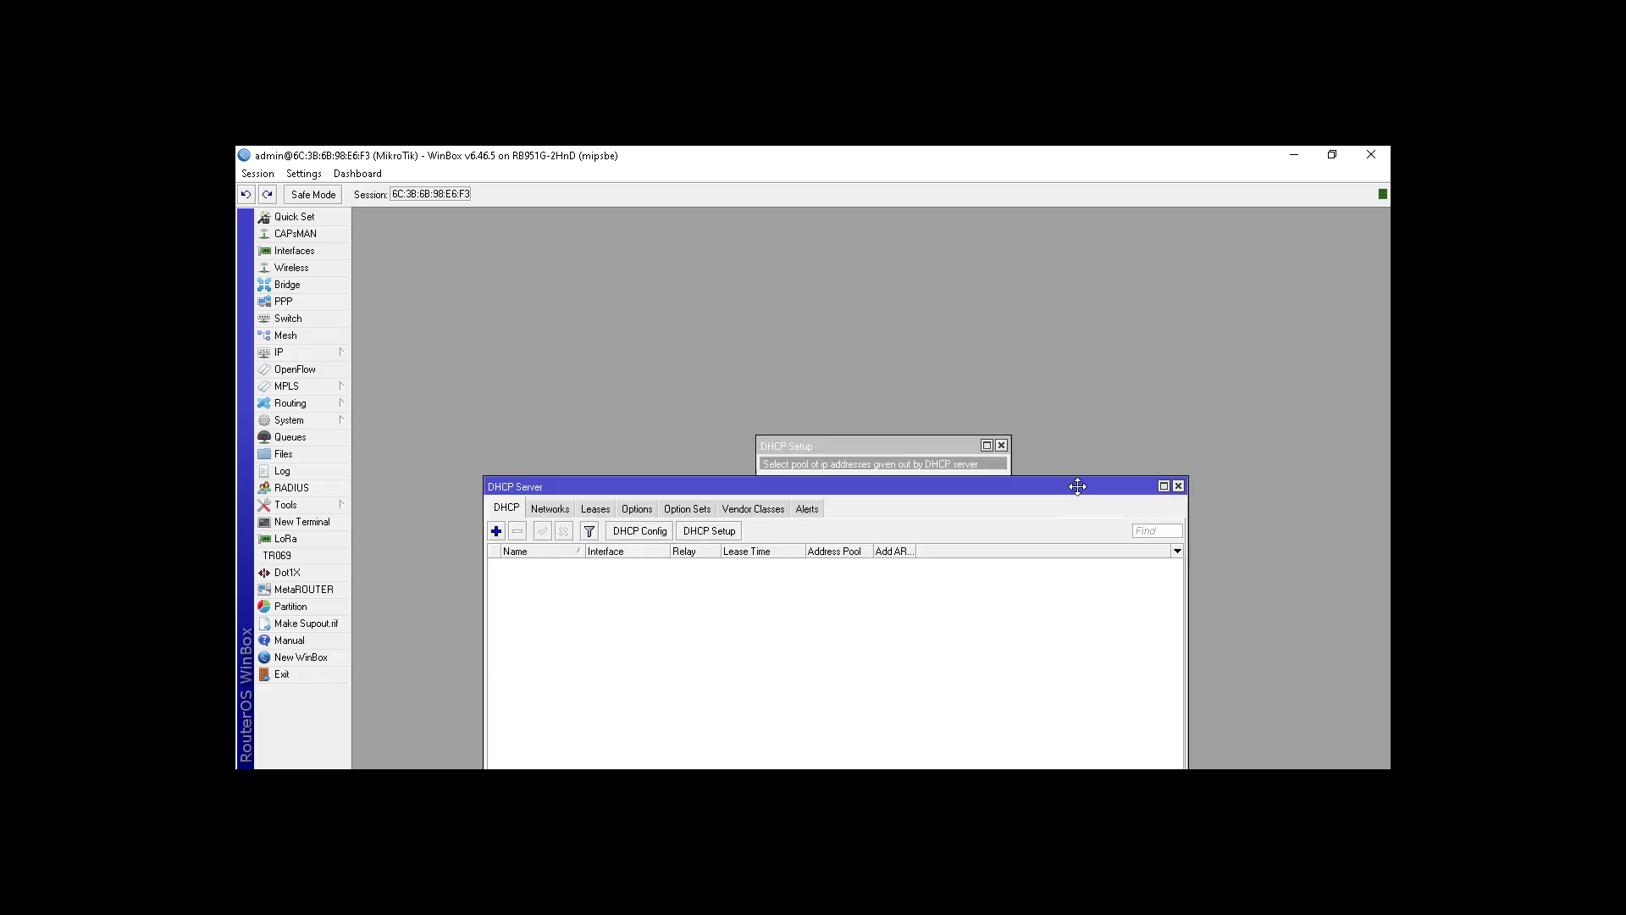
drag(922, 447, 918, 358)
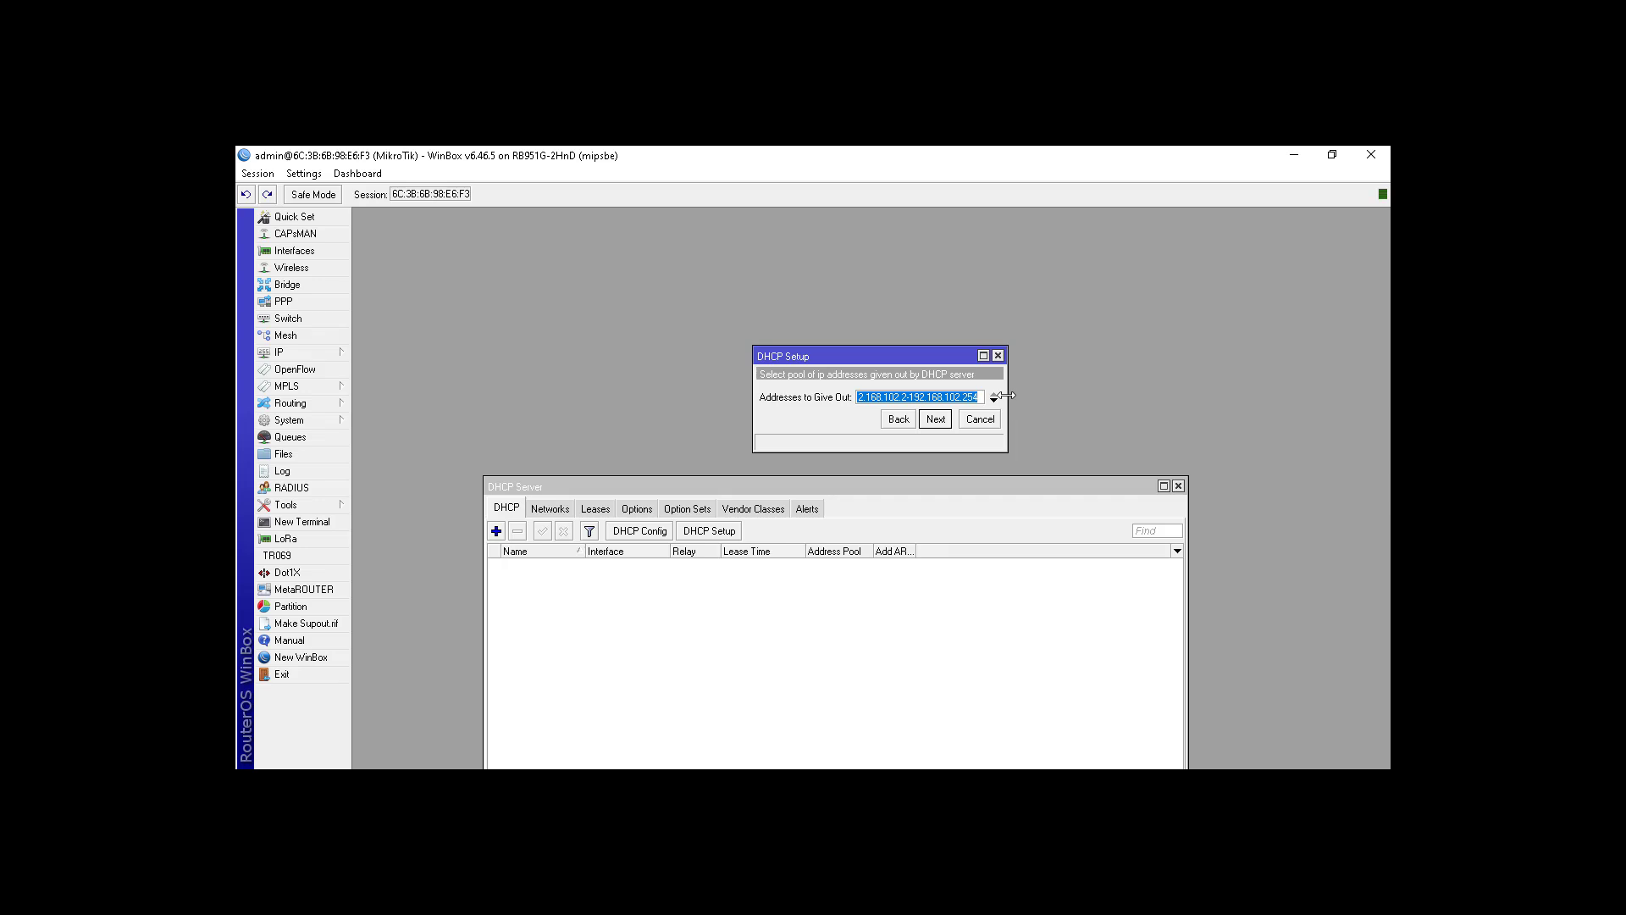
drag(1008, 394, 1059, 398)
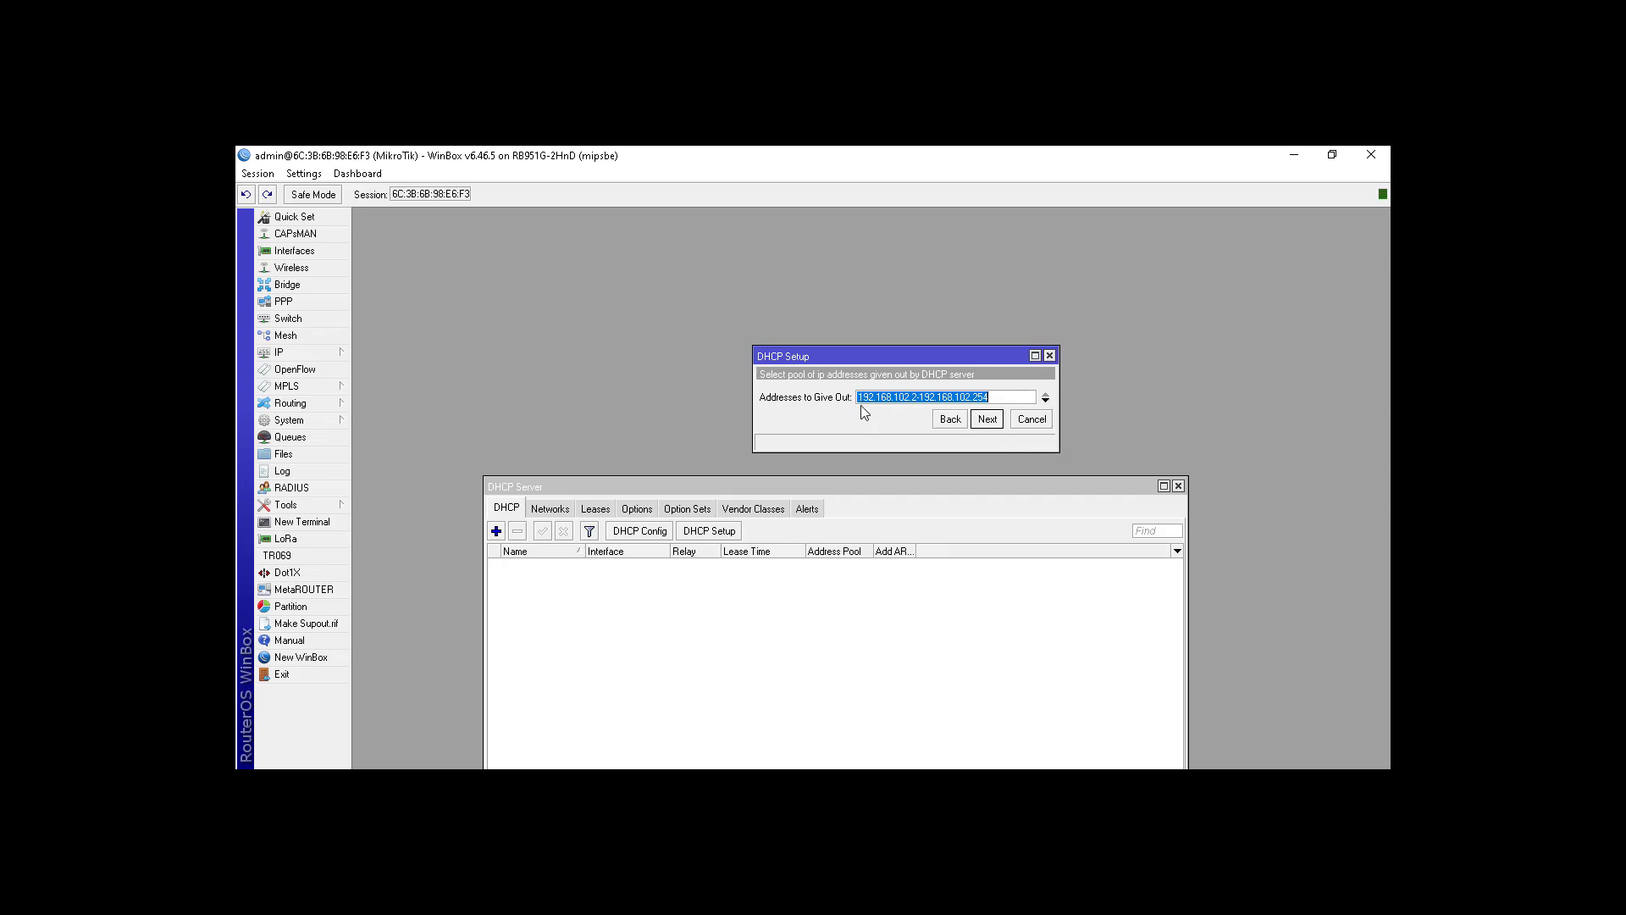
click(988, 420)
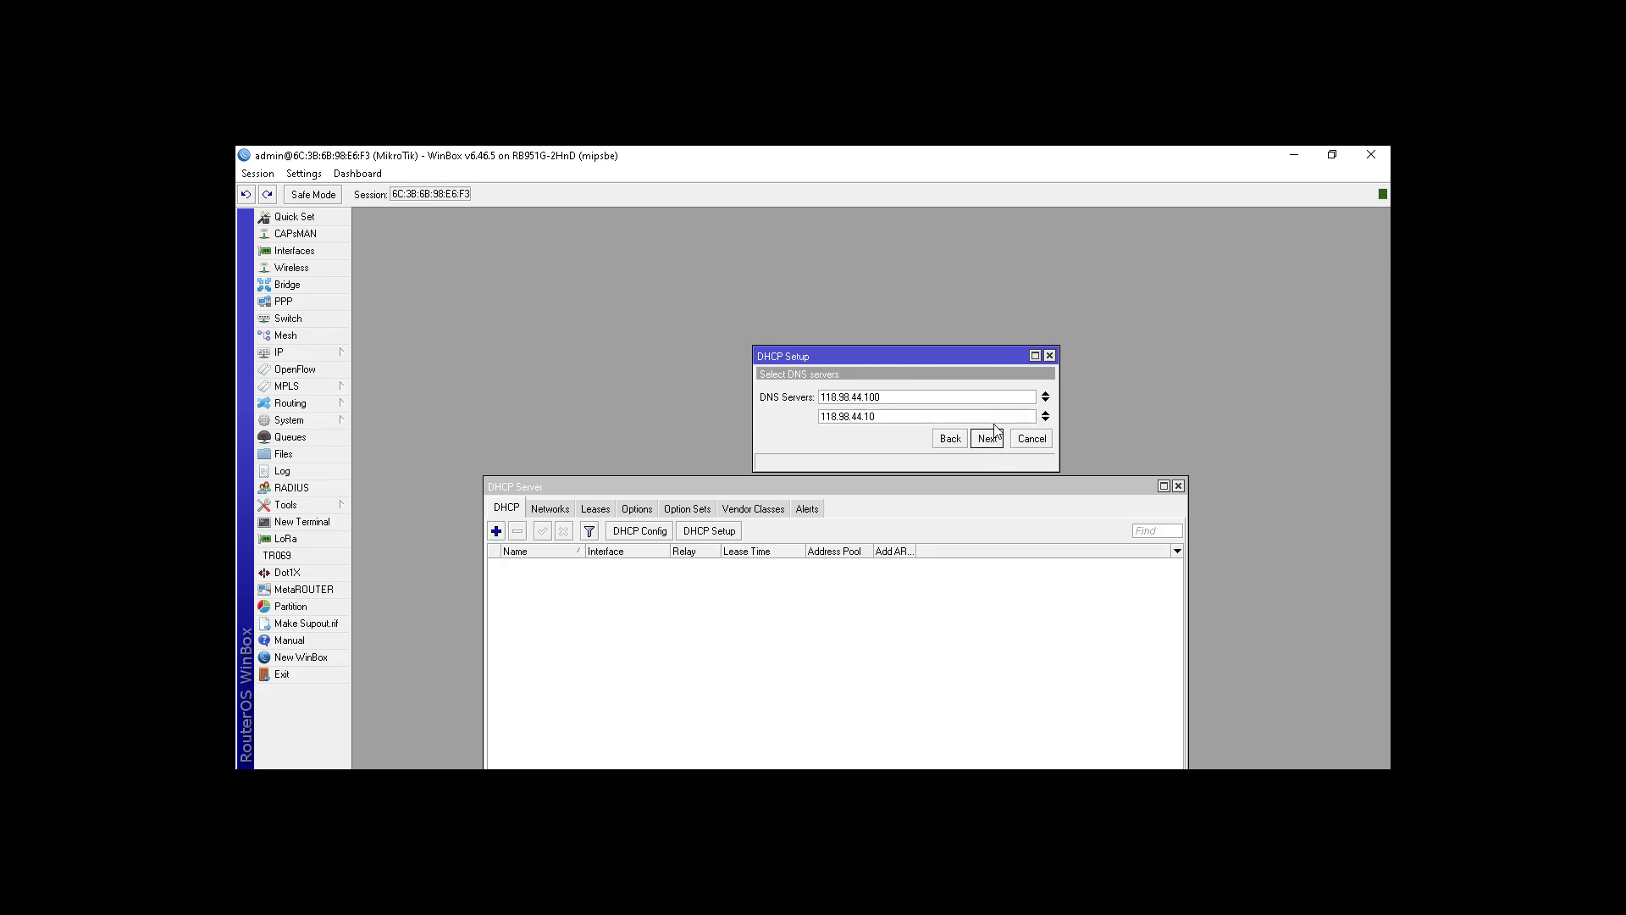
click(1046, 413)
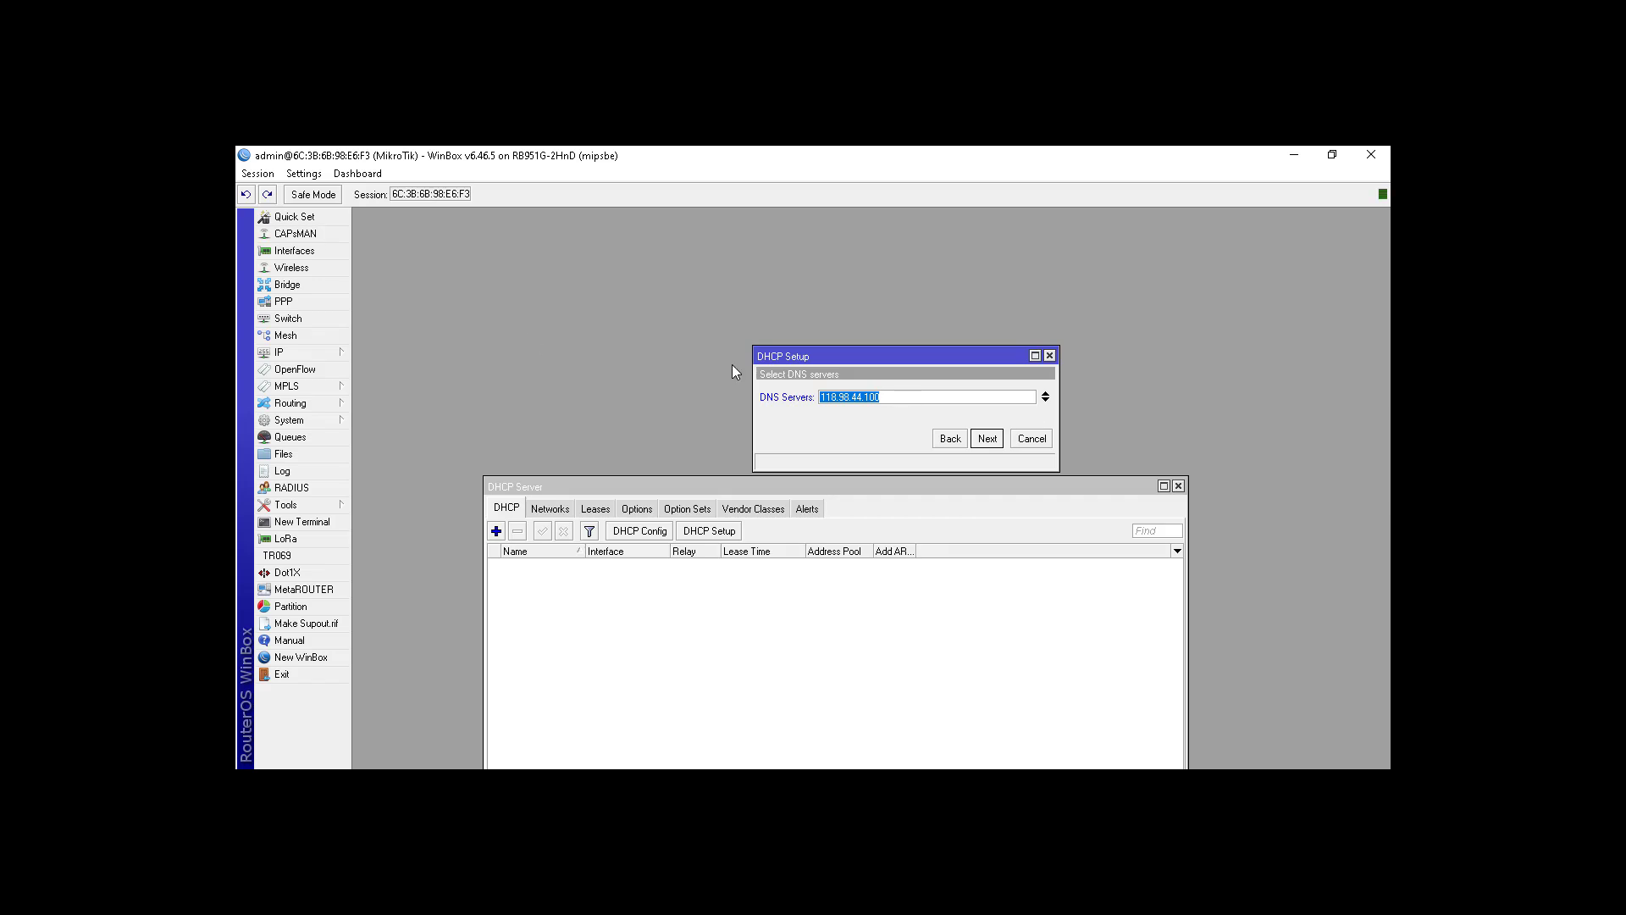
click(985, 439)
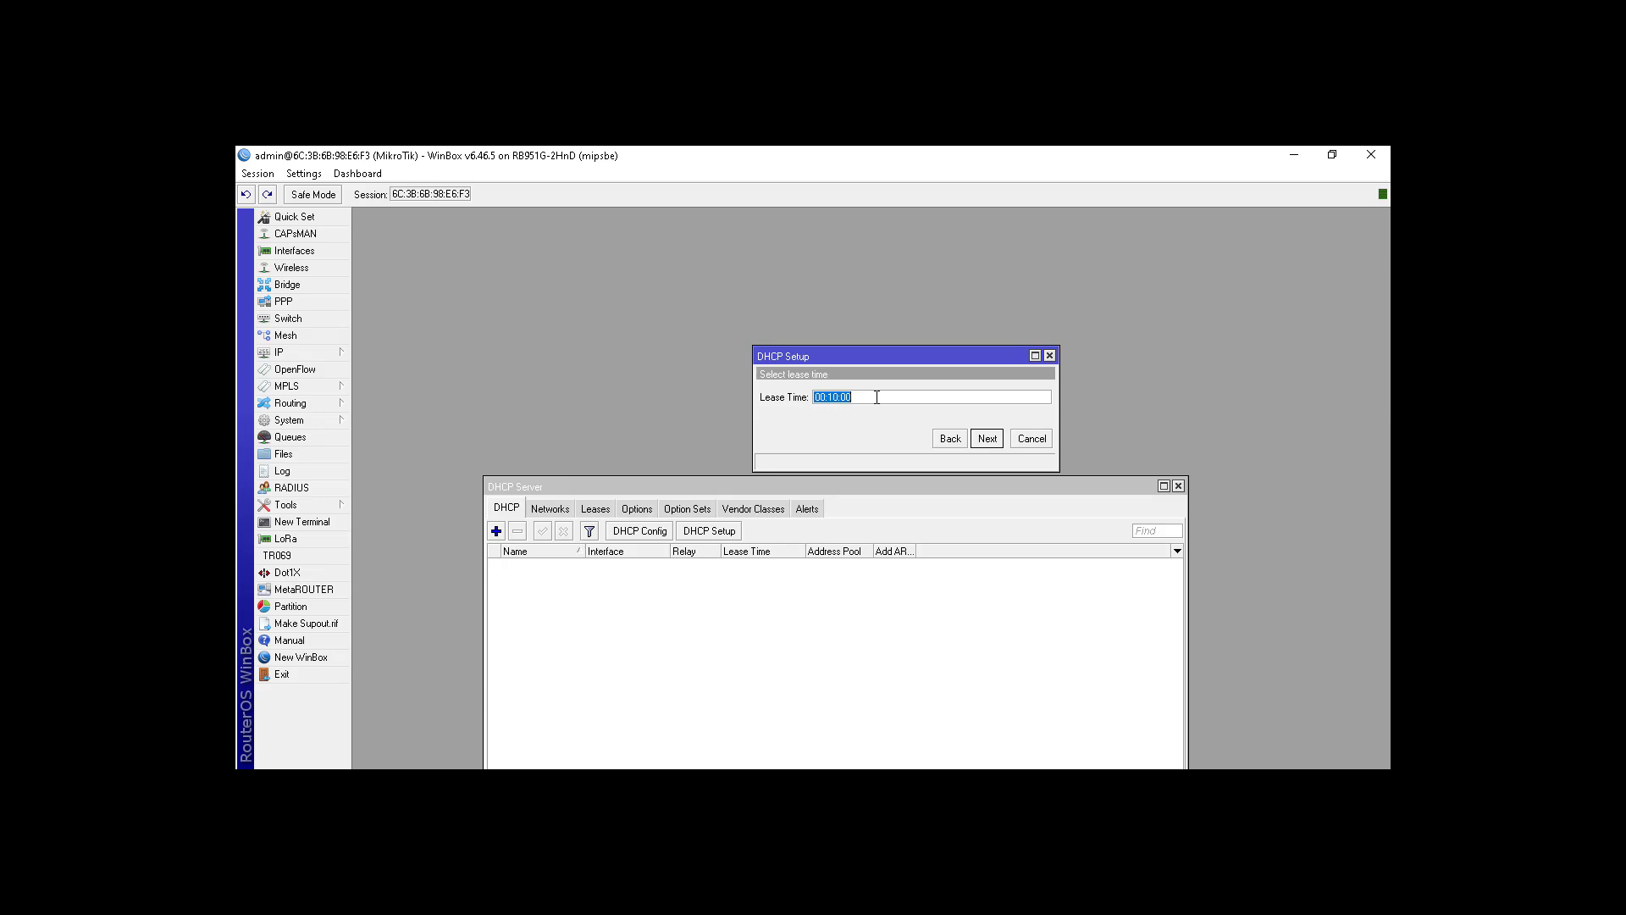
click(876, 397)
Step: Finish dhcp1 with a 00:10:00 lease, then create a server on ether3 (192.168.103.0/24)
click(988, 438)
click(873, 483)
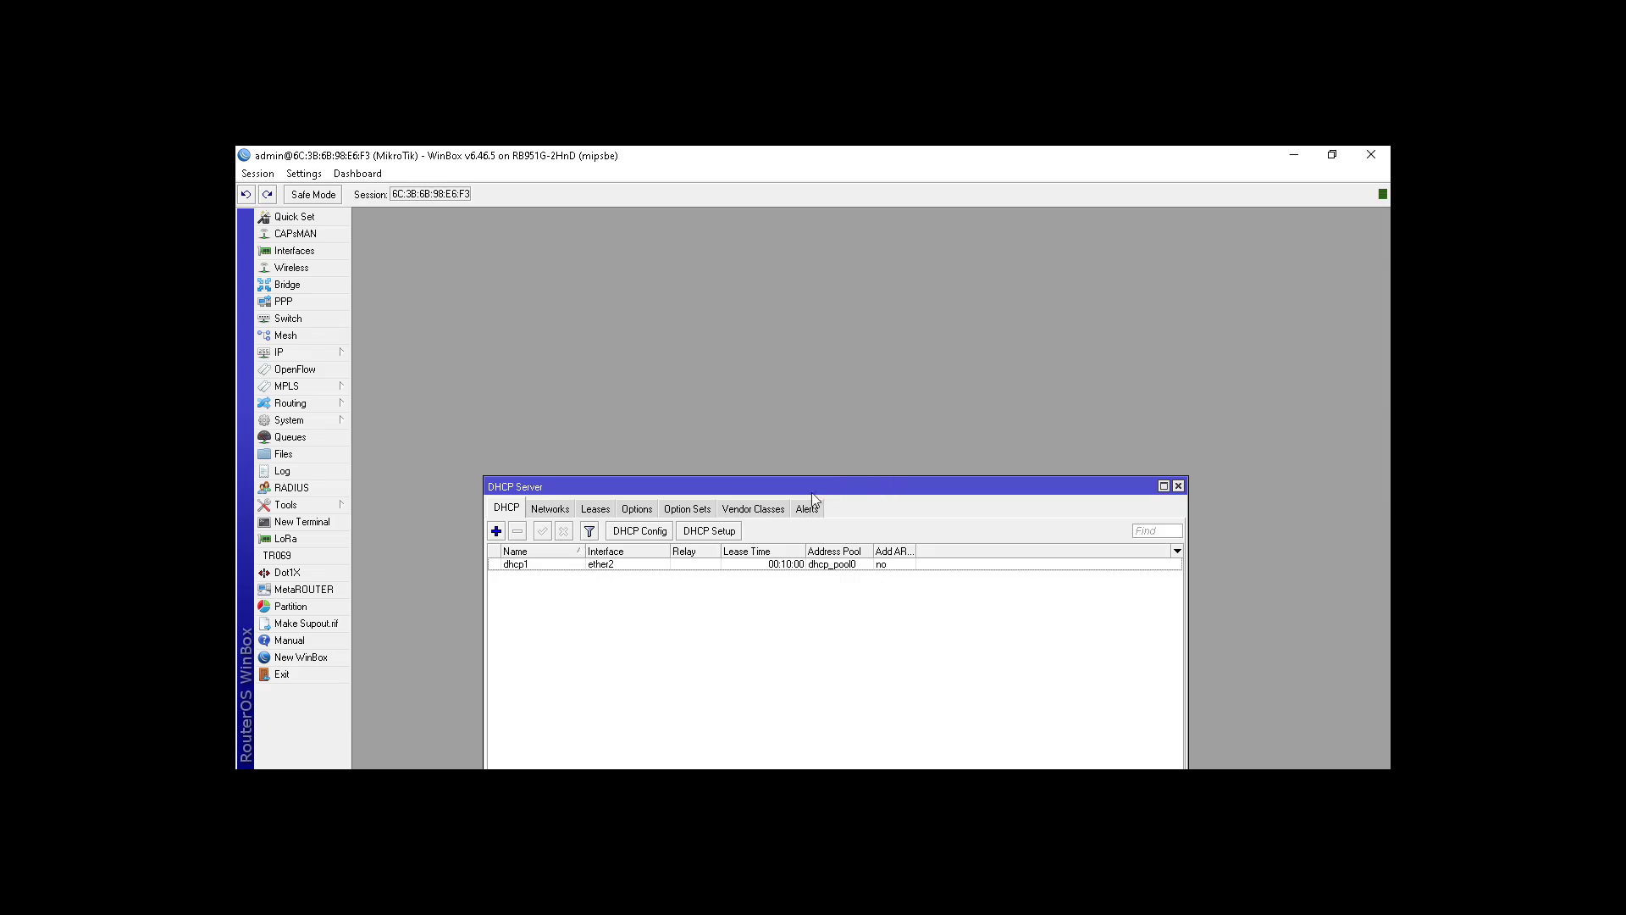
click(728, 533)
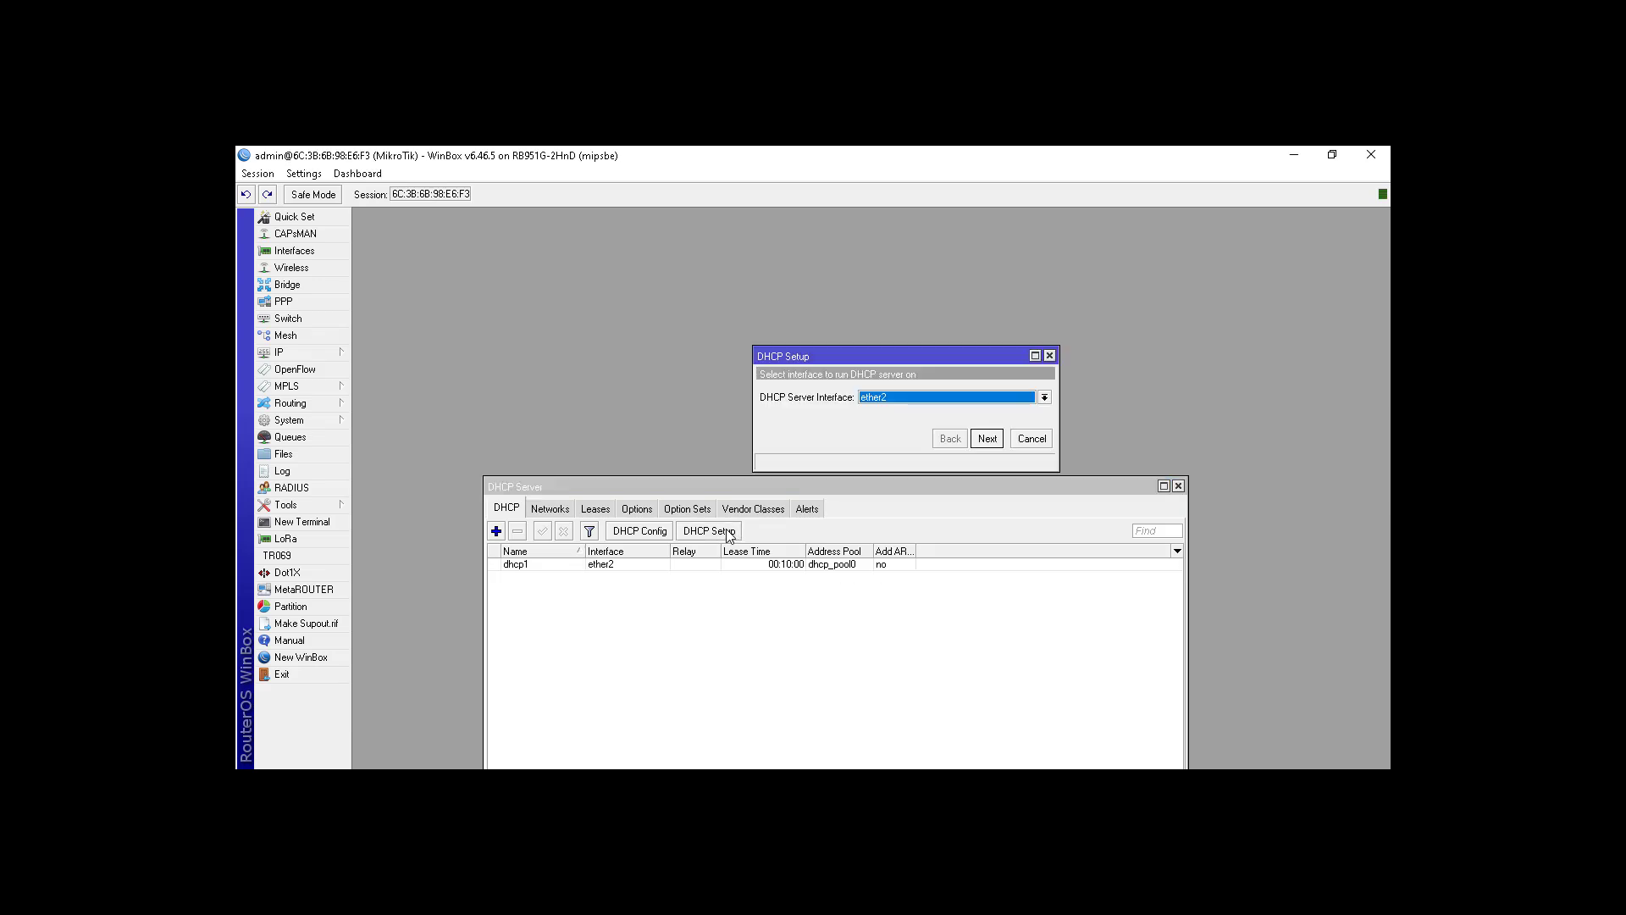
click(883, 404)
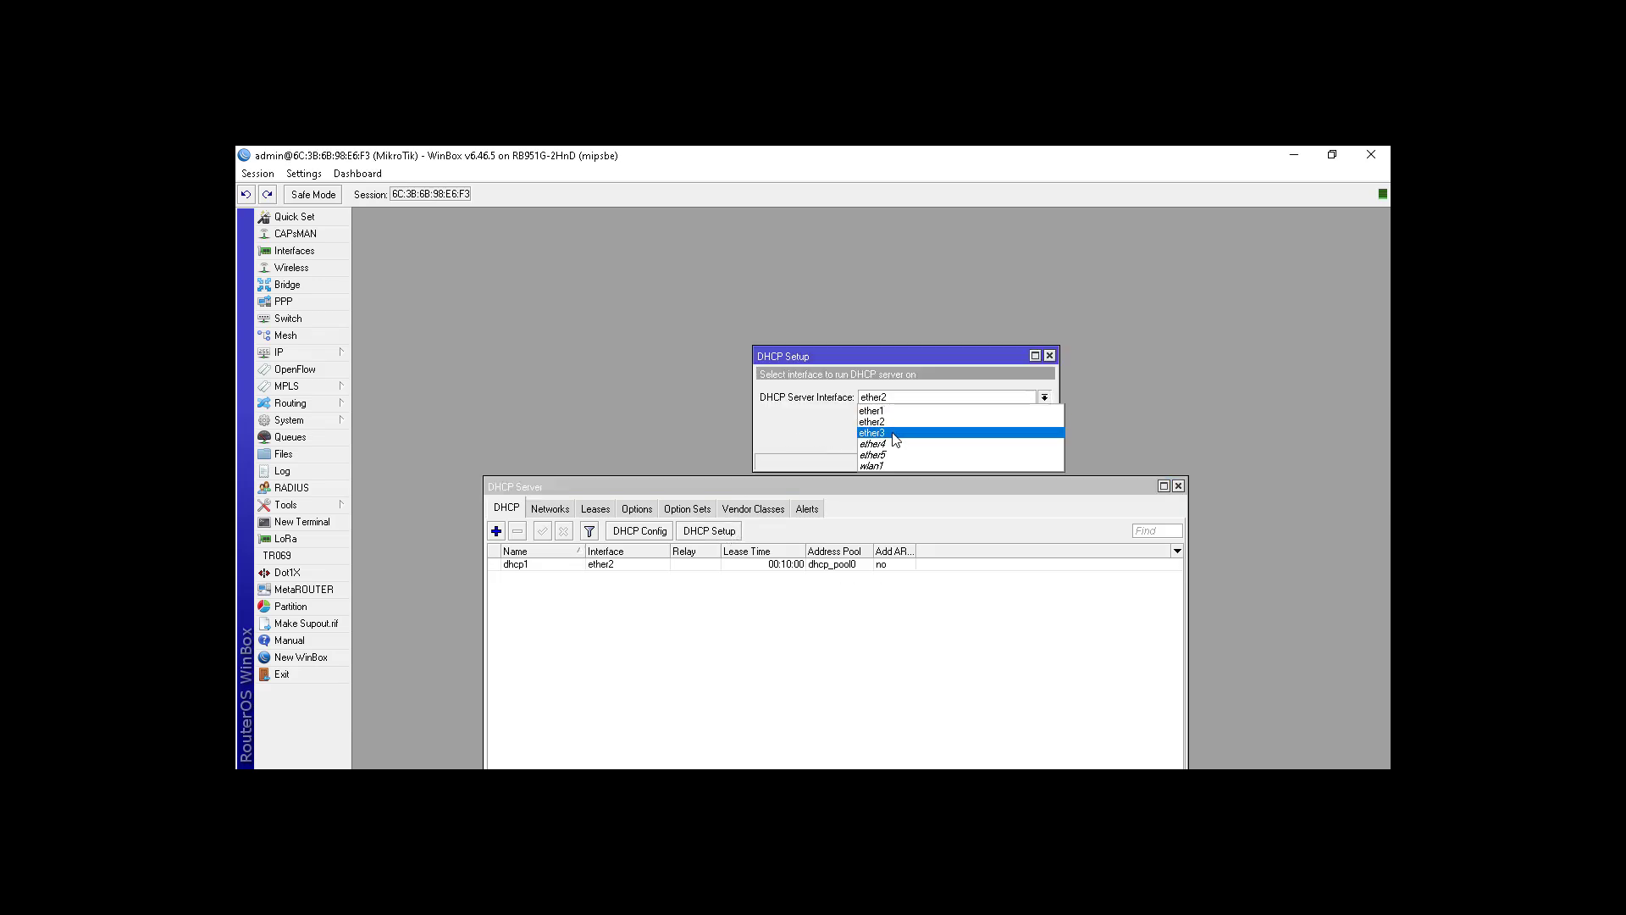
click(892, 432)
click(989, 438)
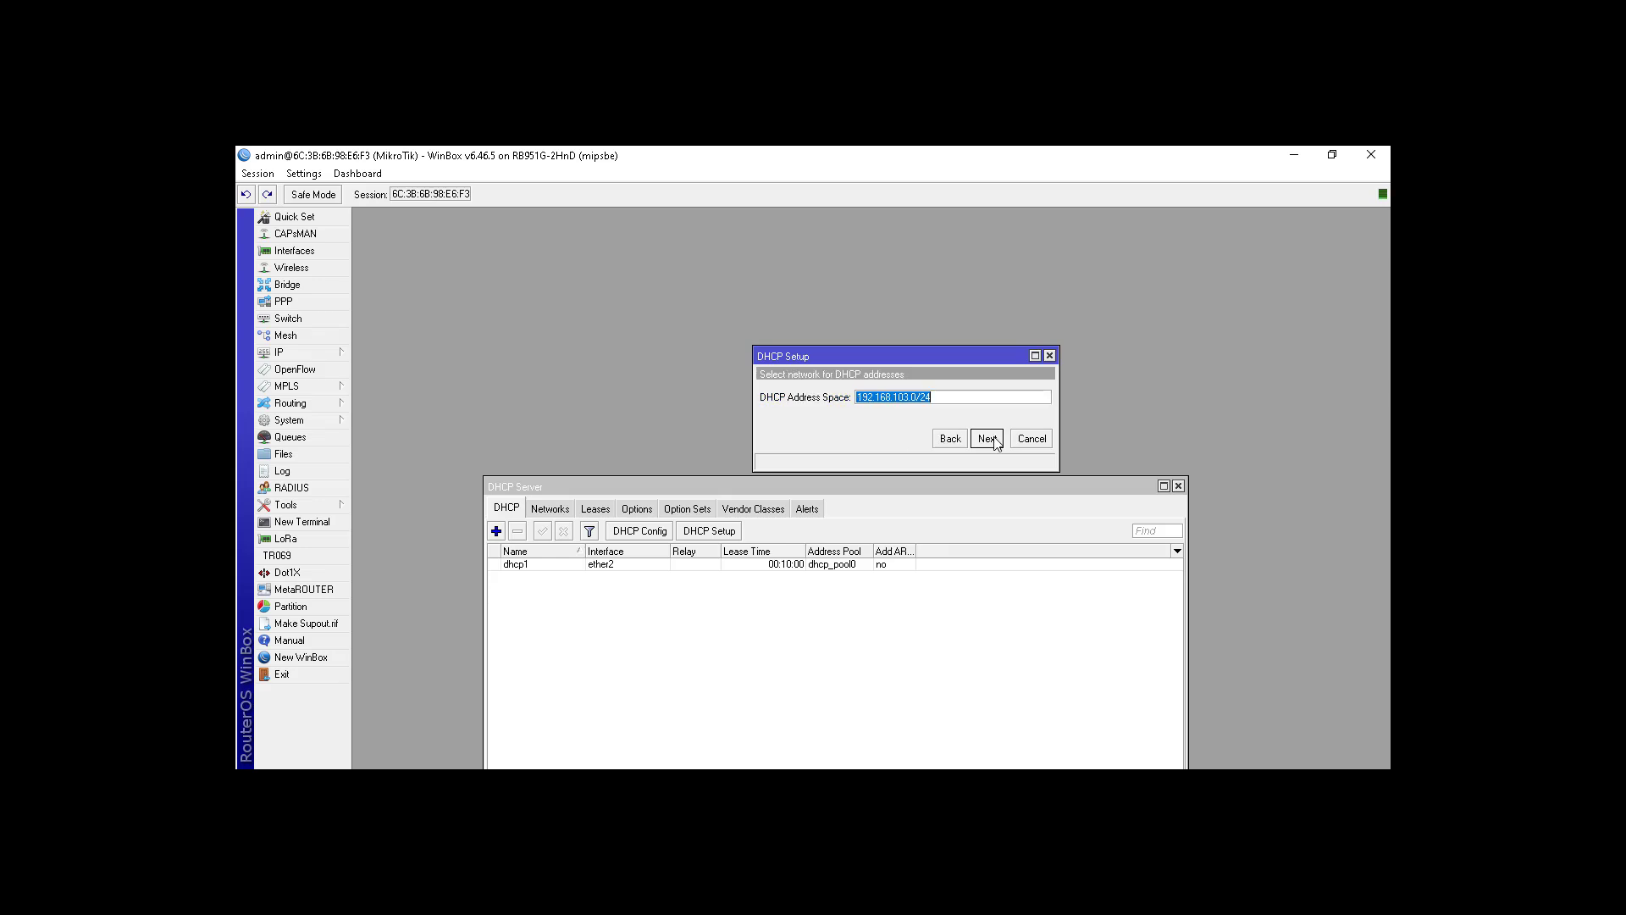
click(993, 441)
click(989, 439)
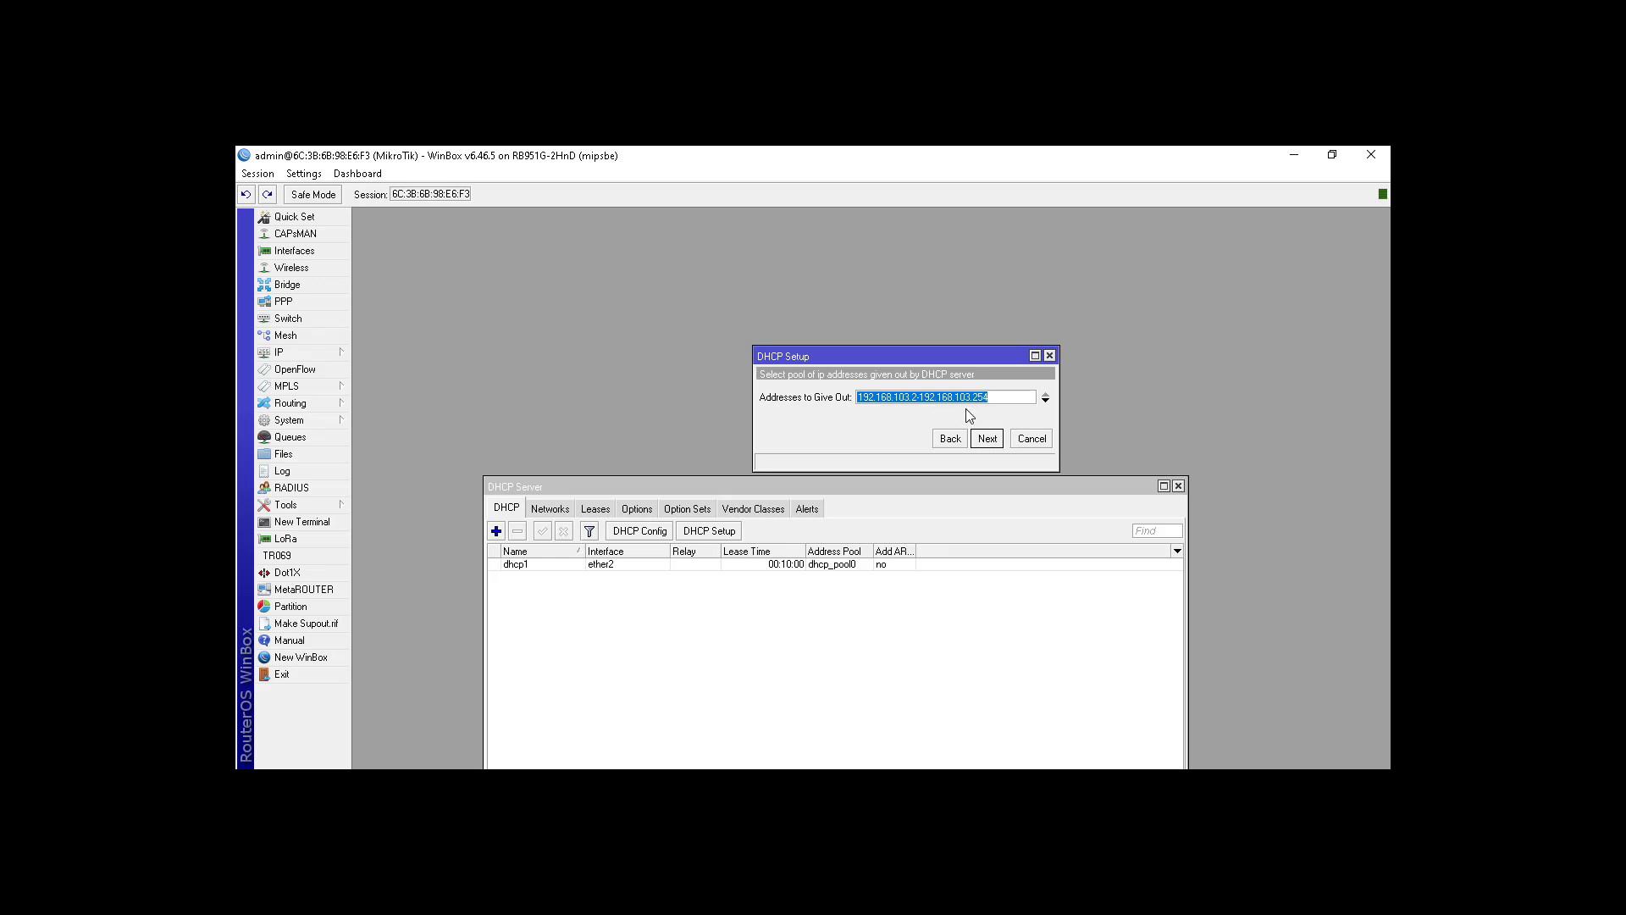
click(989, 439)
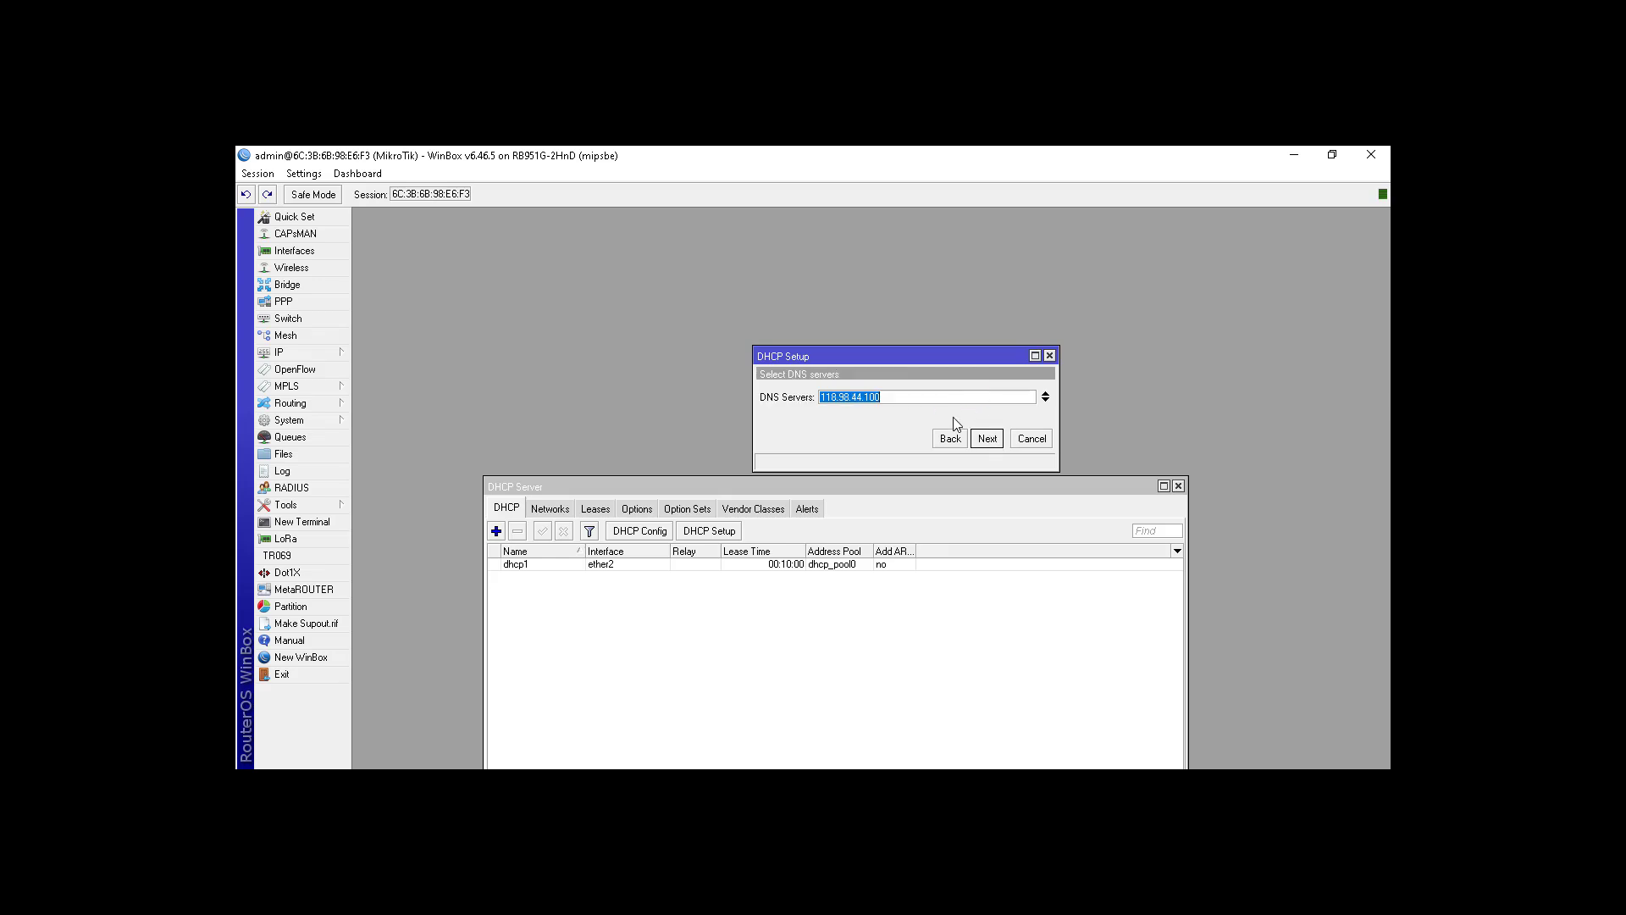
click(988, 439)
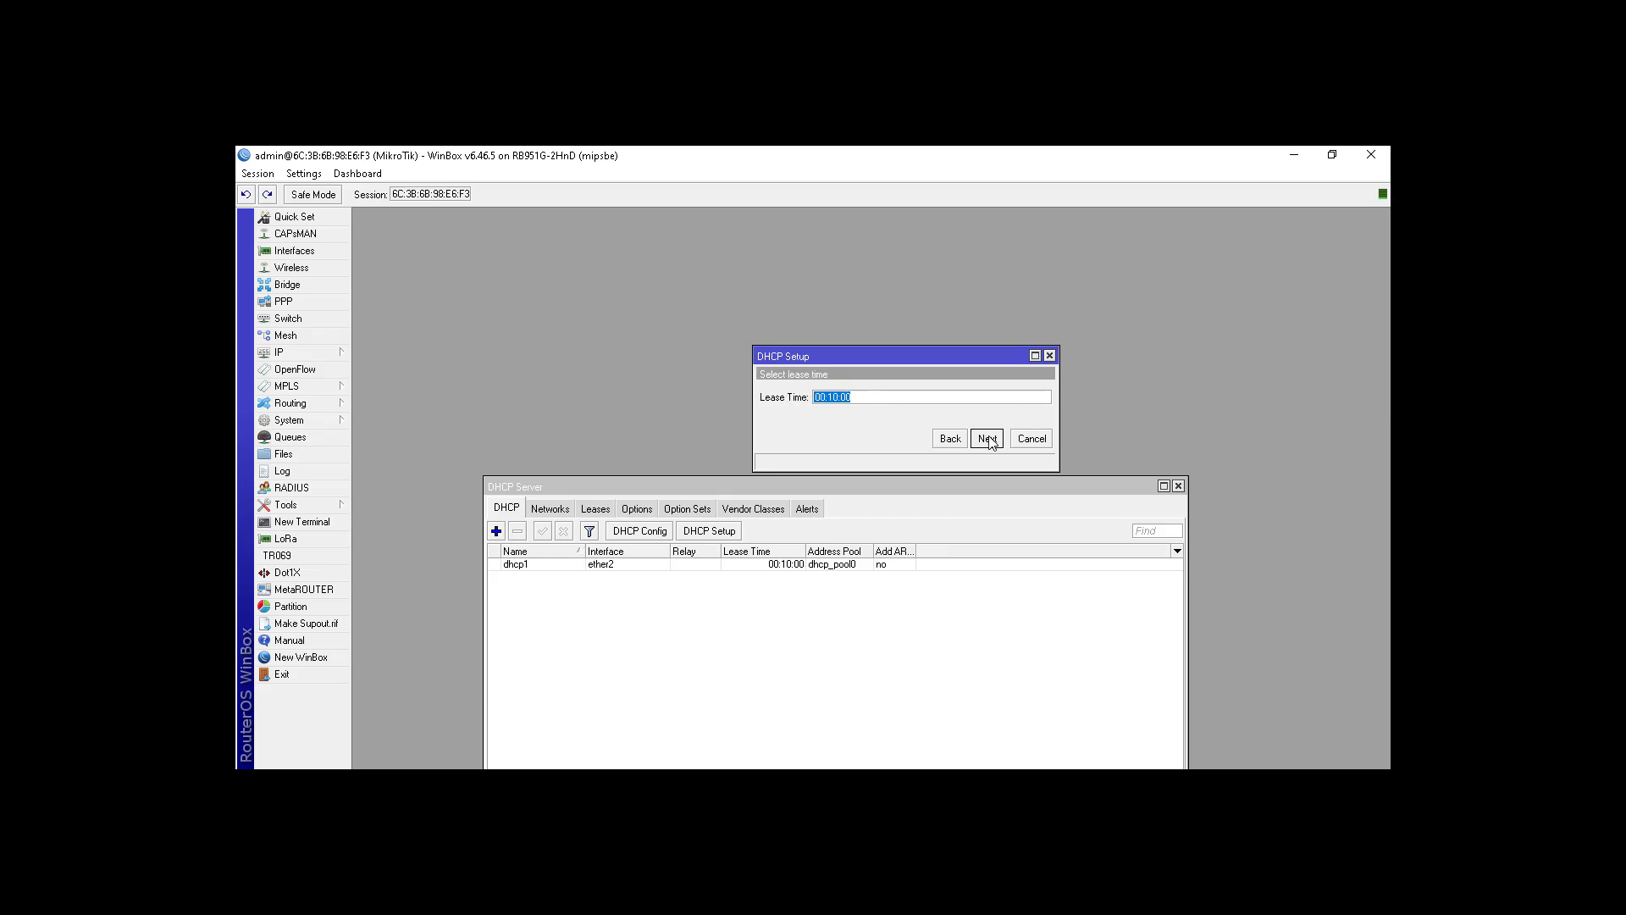
click(988, 439)
click(874, 482)
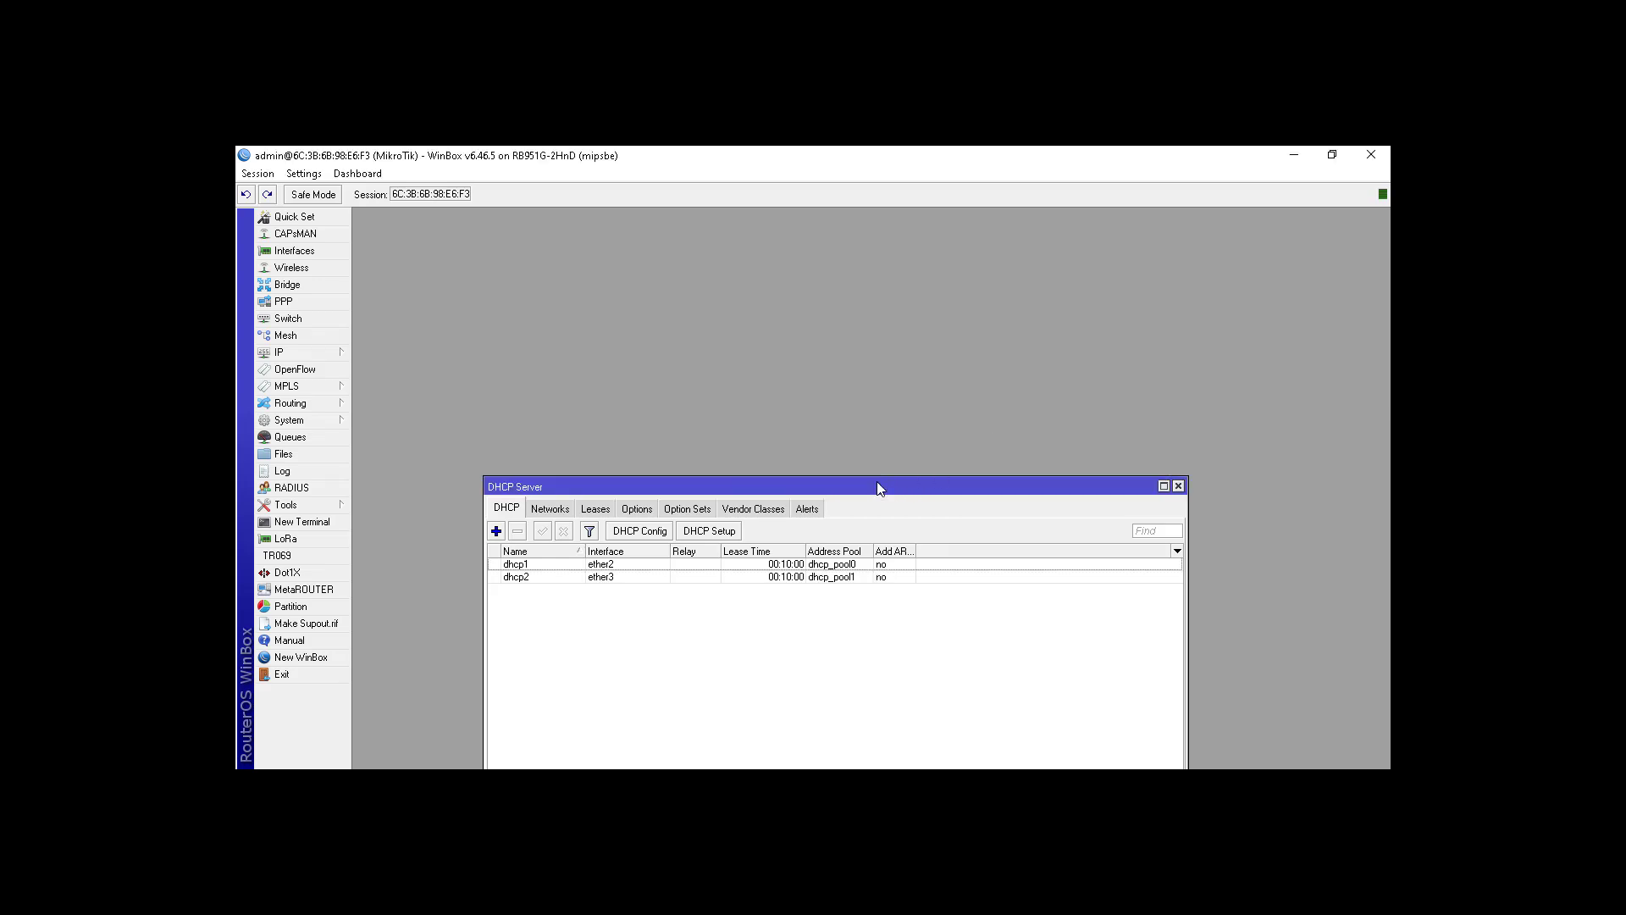
Step: Create a DHCP server on ether4 with the 192.168.104.0/24 network and default settings
click(724, 531)
click(872, 398)
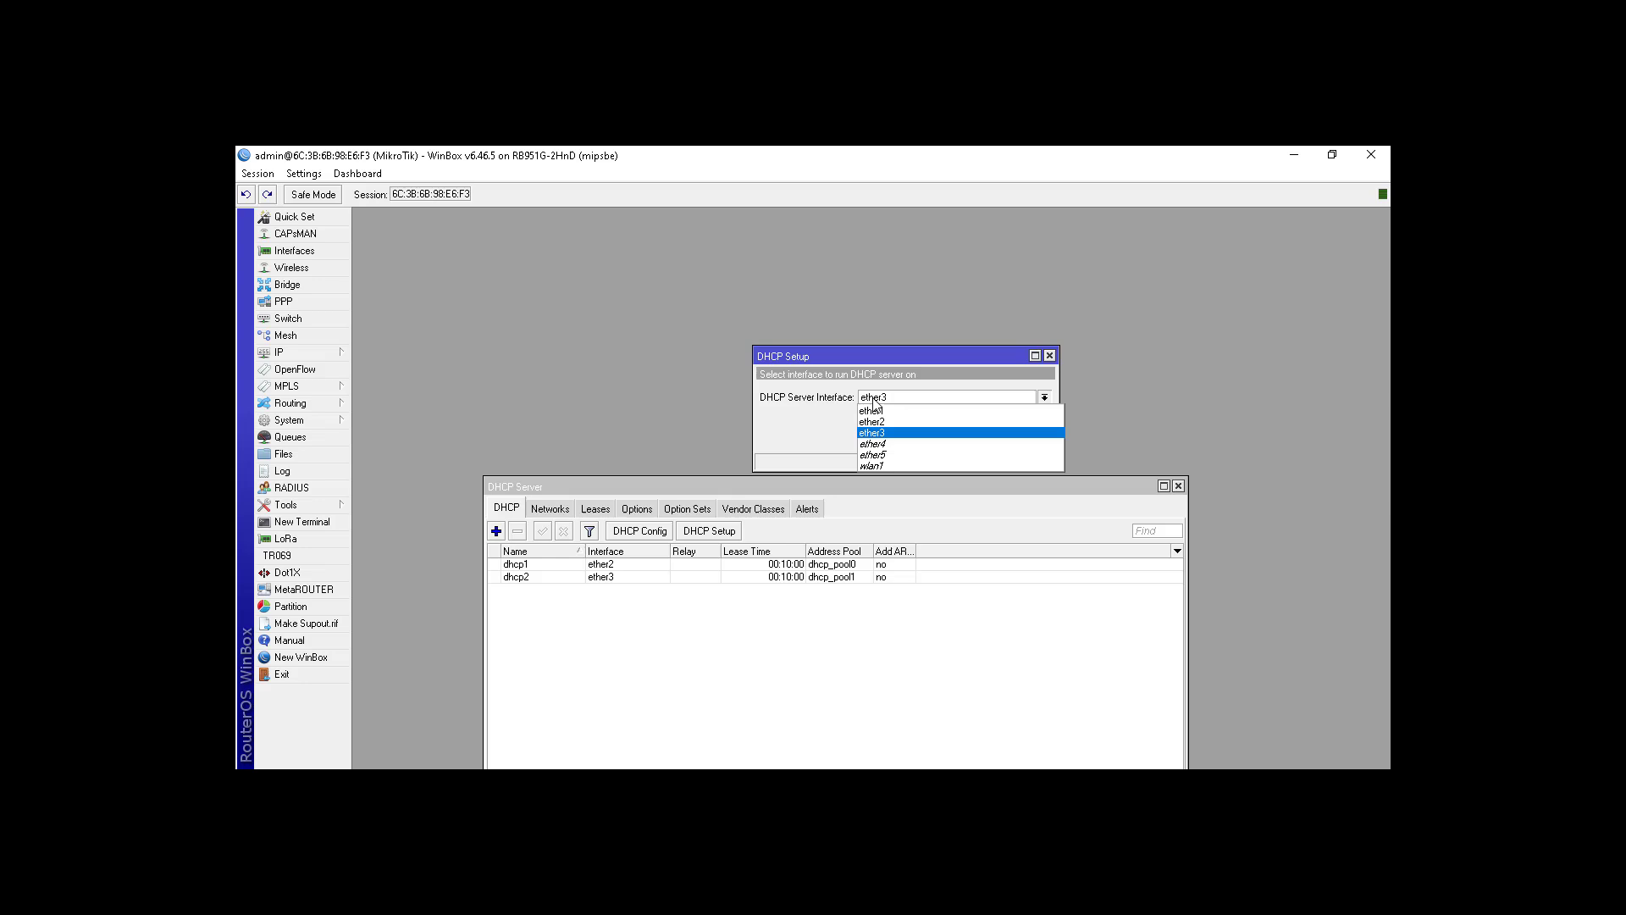
click(890, 447)
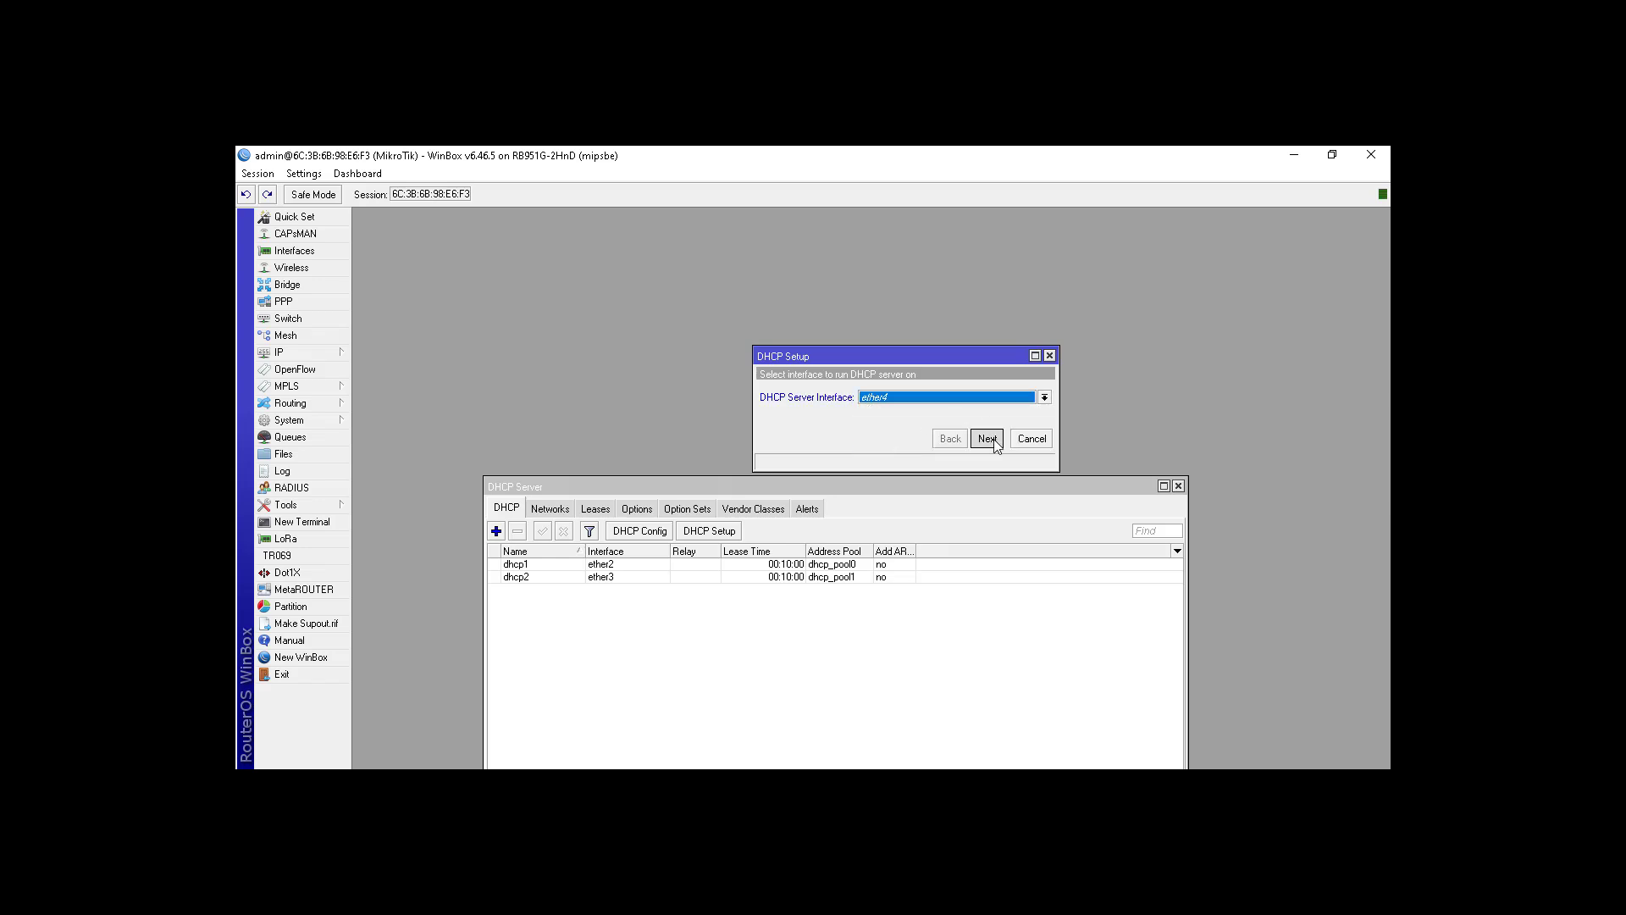
click(992, 441)
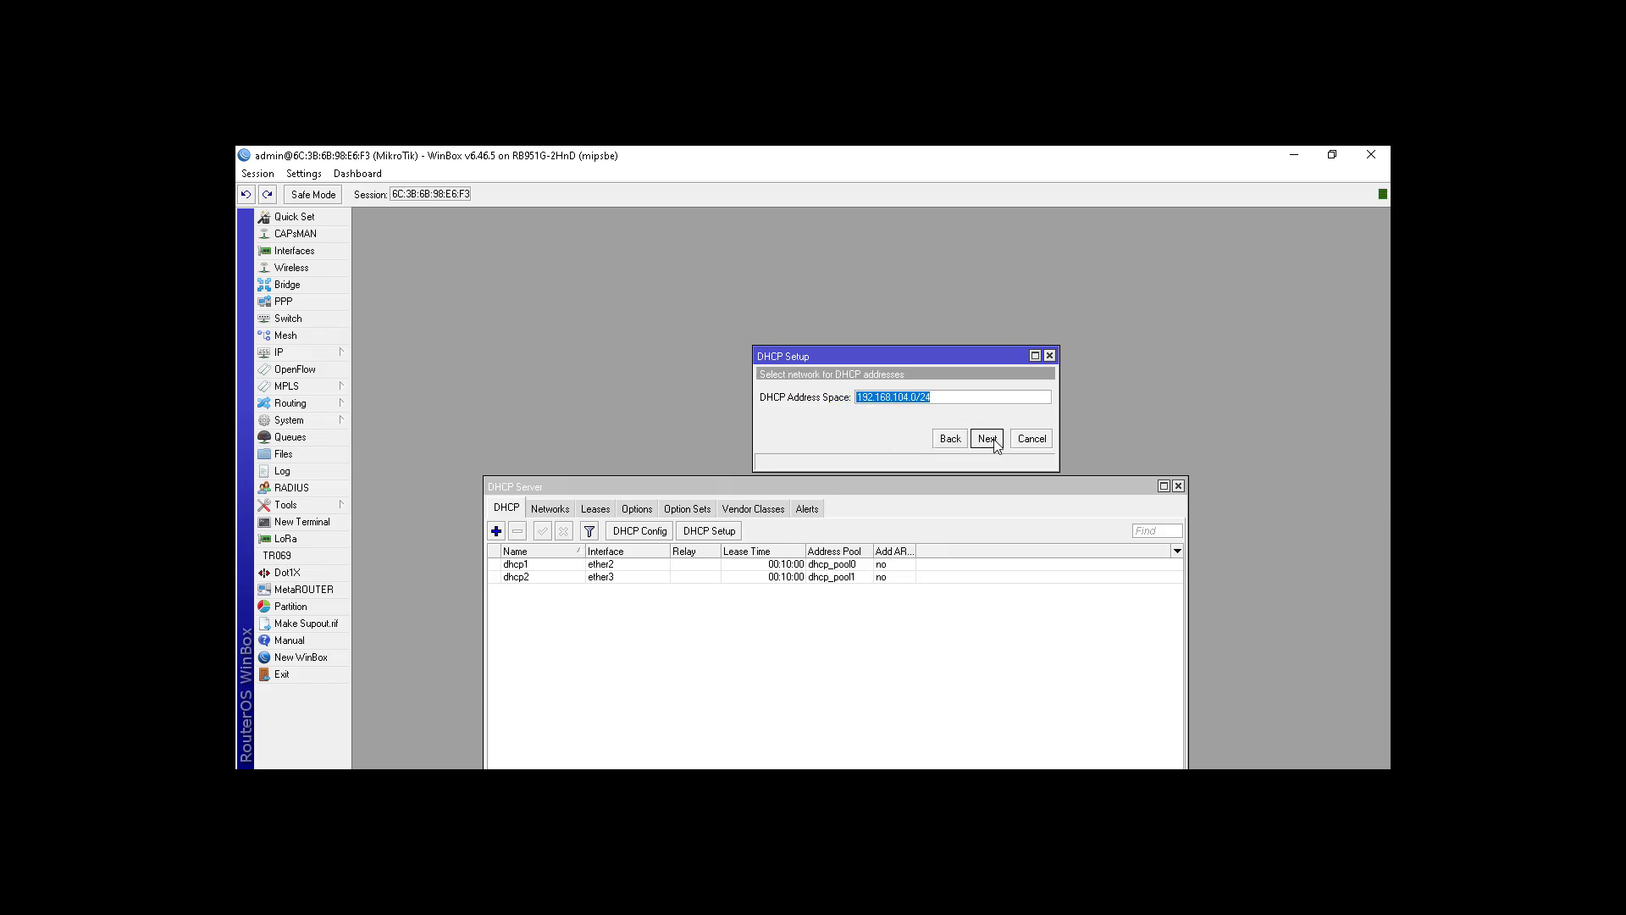
click(987, 438)
click(988, 438)
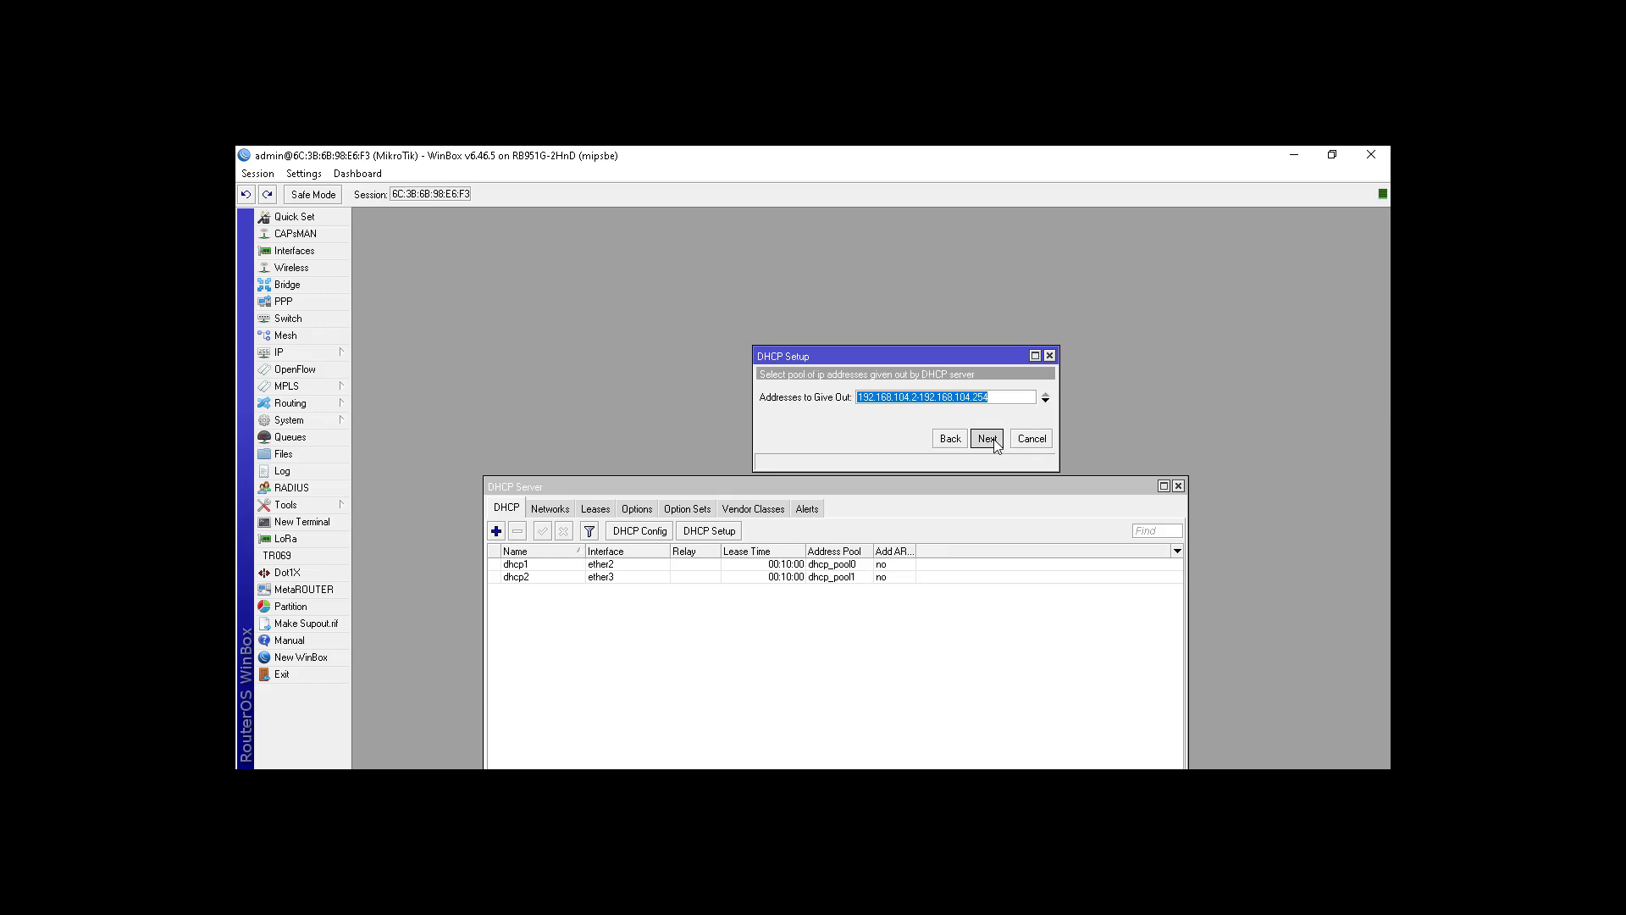
click(987, 439)
click(991, 439)
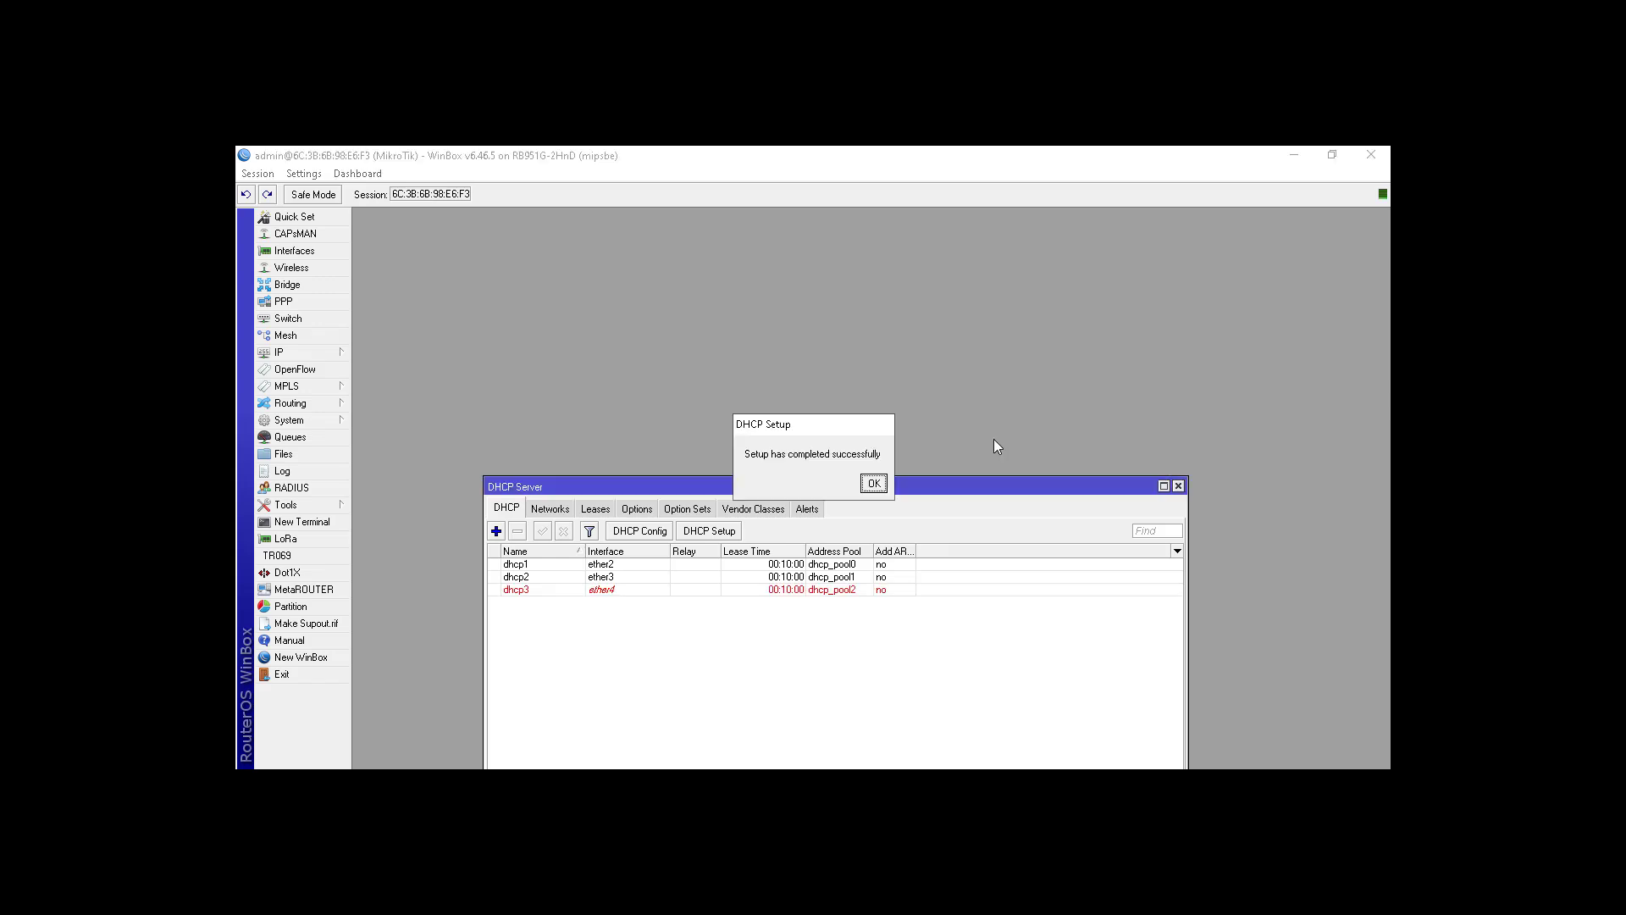
click(871, 481)
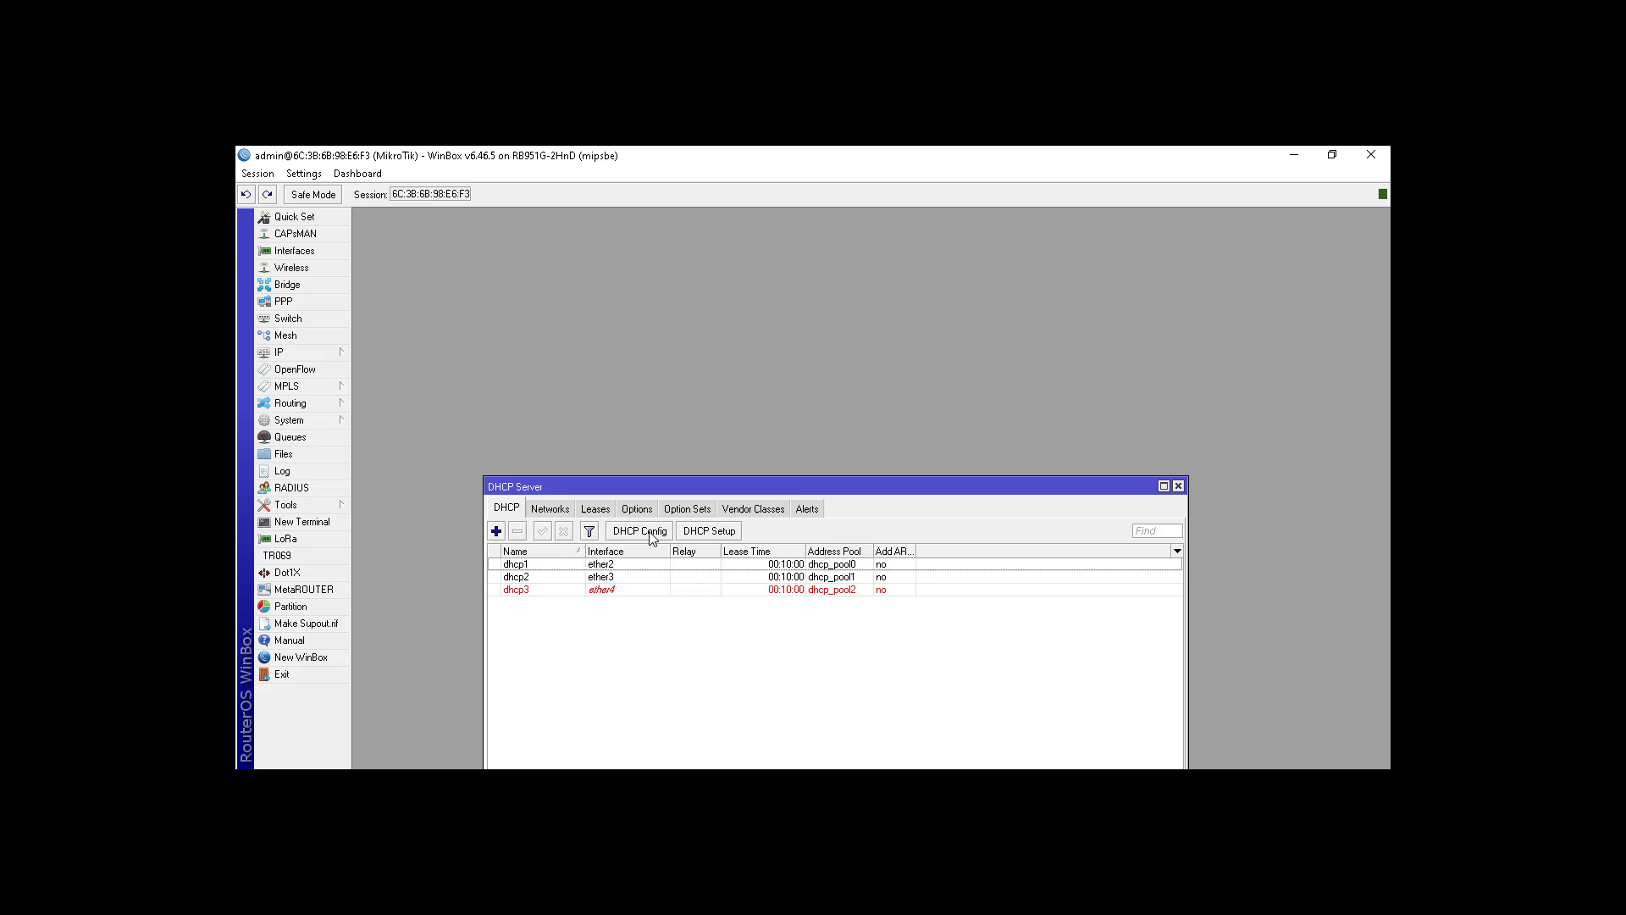
Step: Create a DHCP server on ether5 for 192.168.105.0/24 with a 00:10:00 lease
click(708, 531)
click(869, 401)
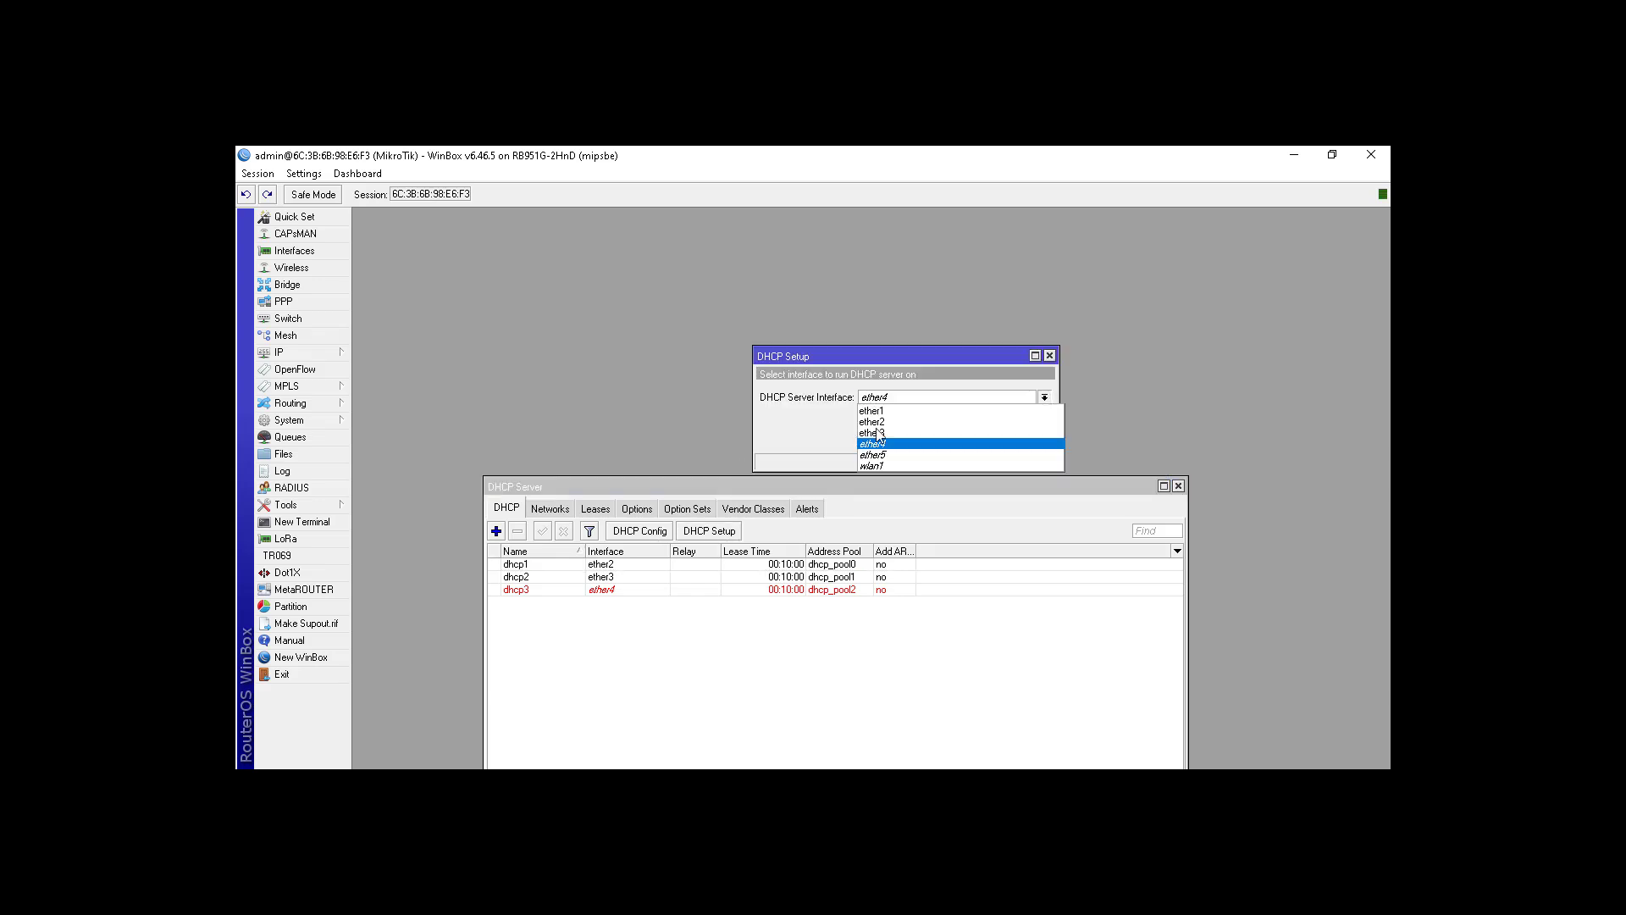
click(886, 458)
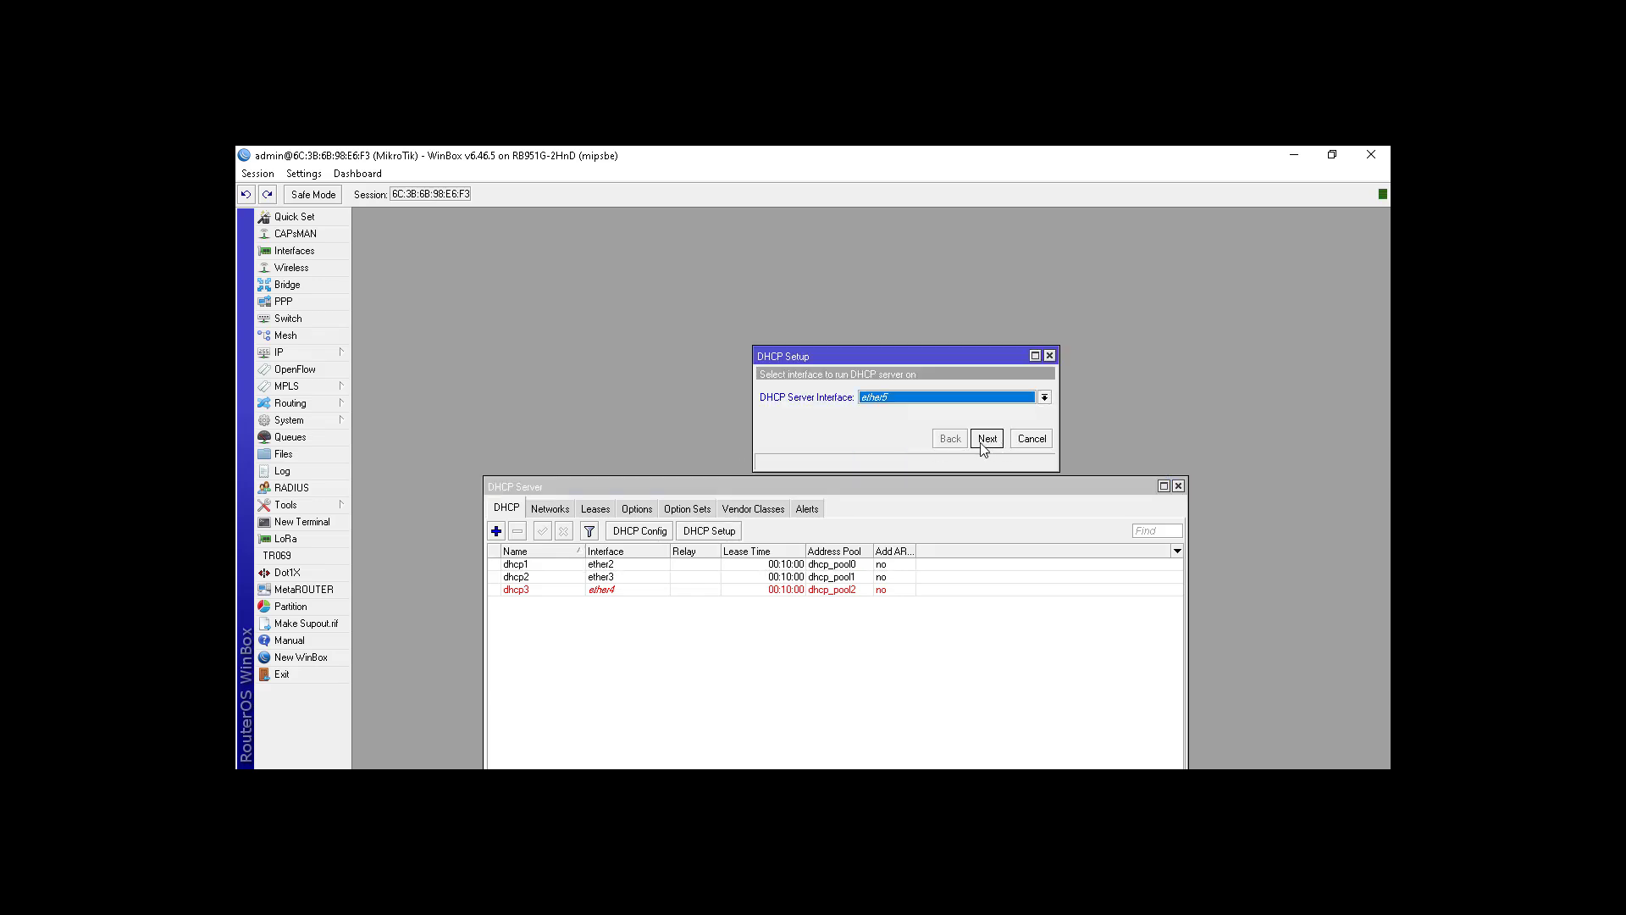
click(985, 441)
click(985, 440)
click(985, 440)
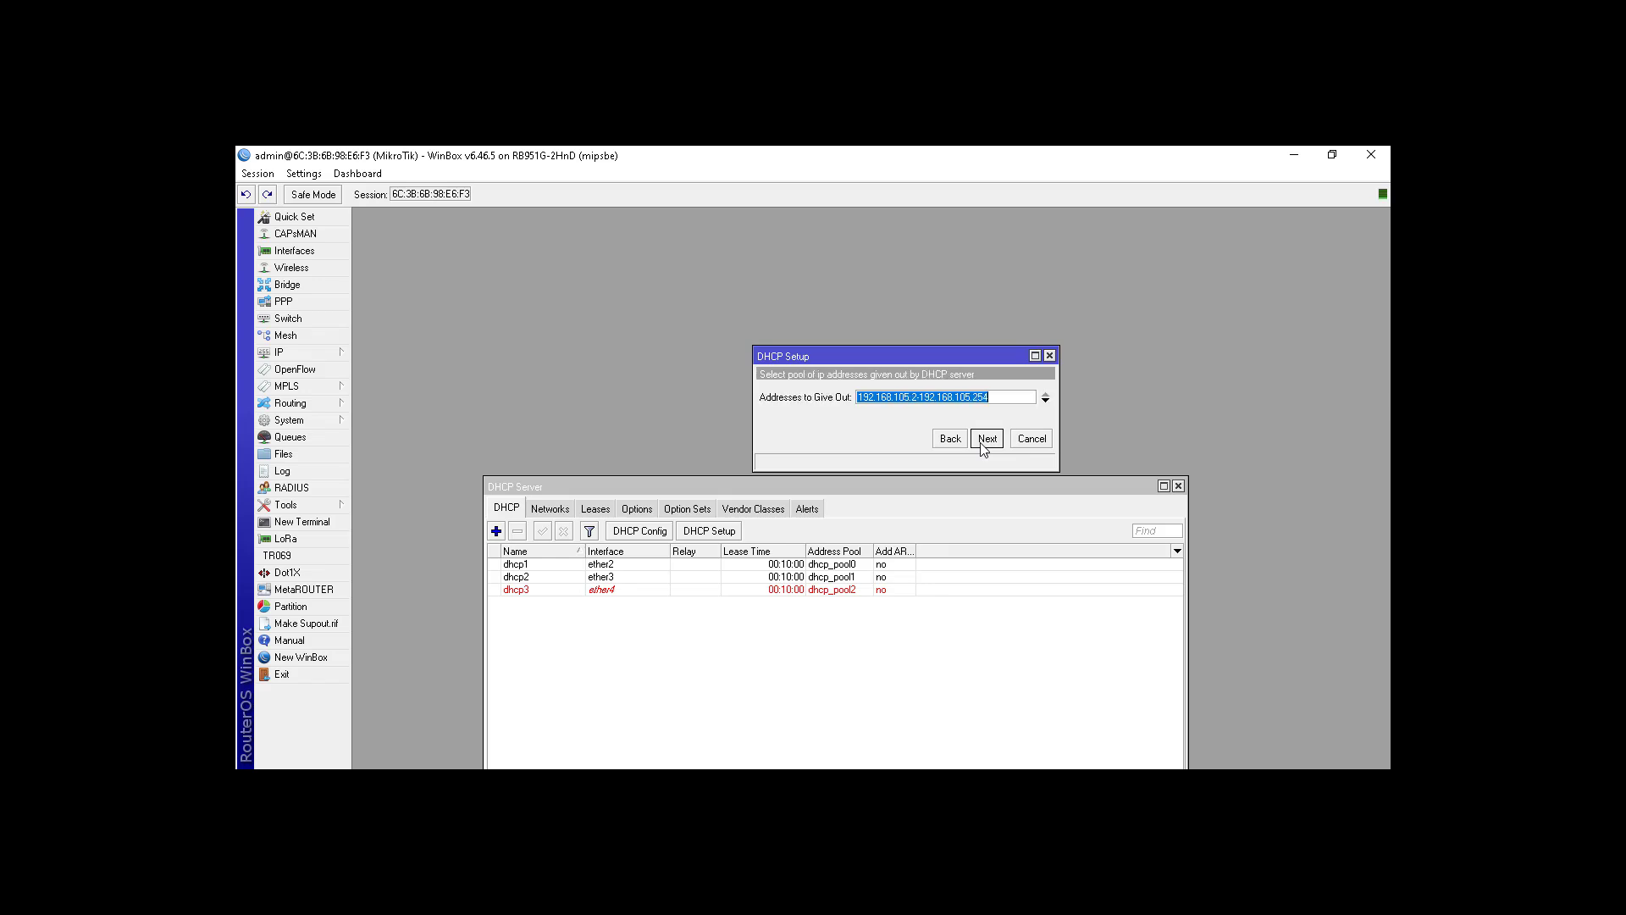
click(985, 440)
click(985, 439)
click(985, 439)
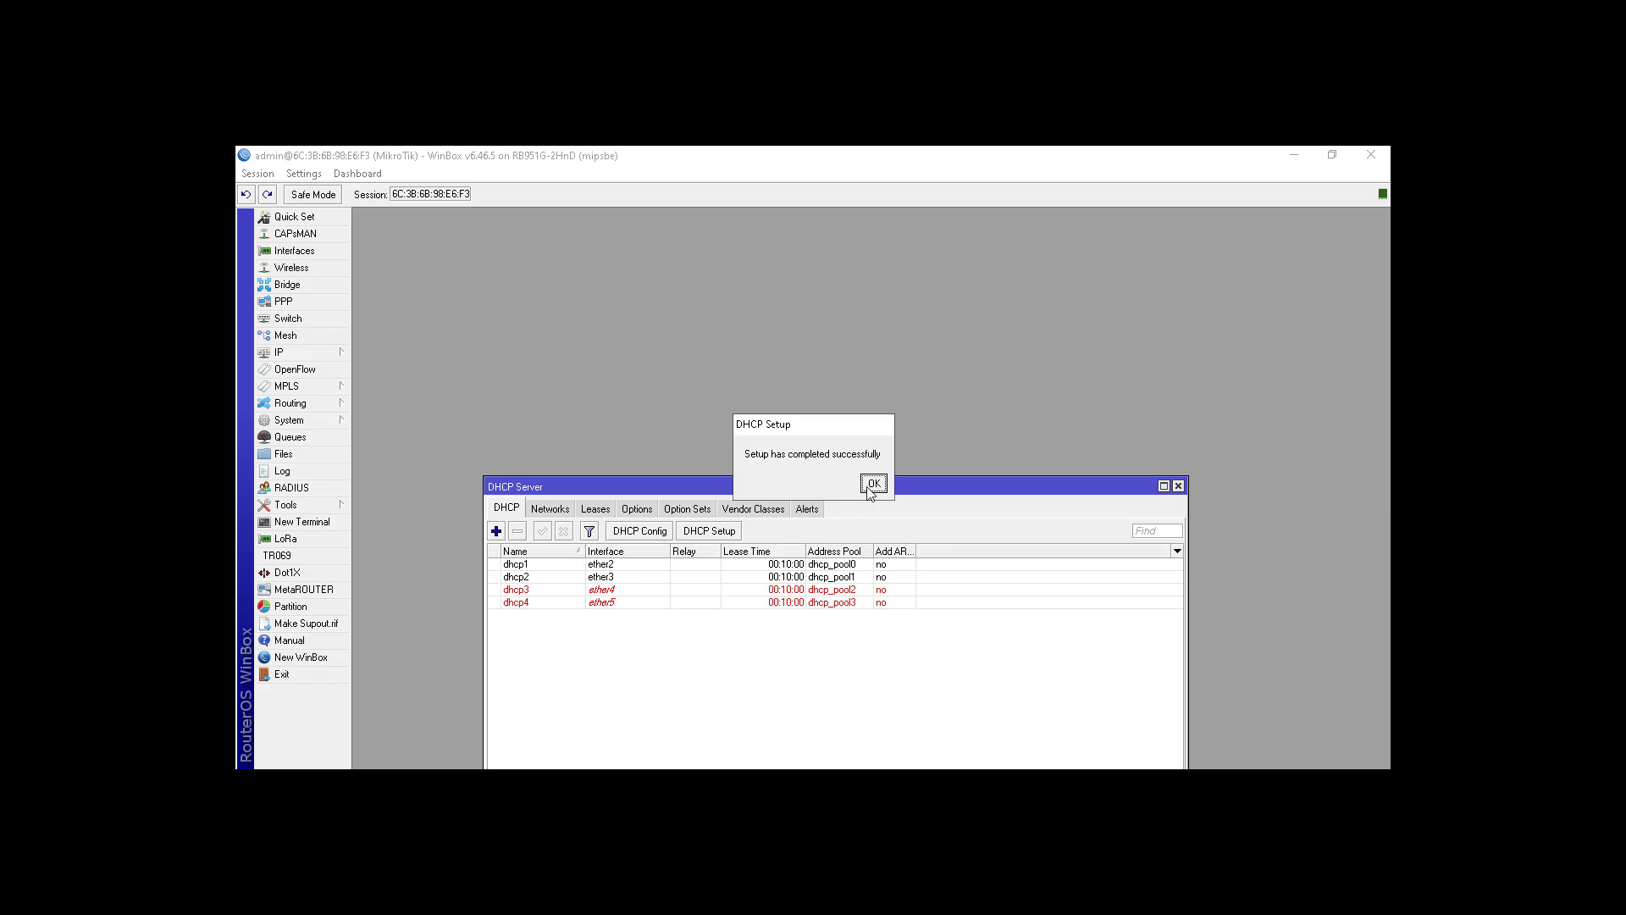
click(872, 485)
Step: Create the last DHCP server on wlan1 for 192.168.106.0/24 with a 00:10:00 lease
click(730, 532)
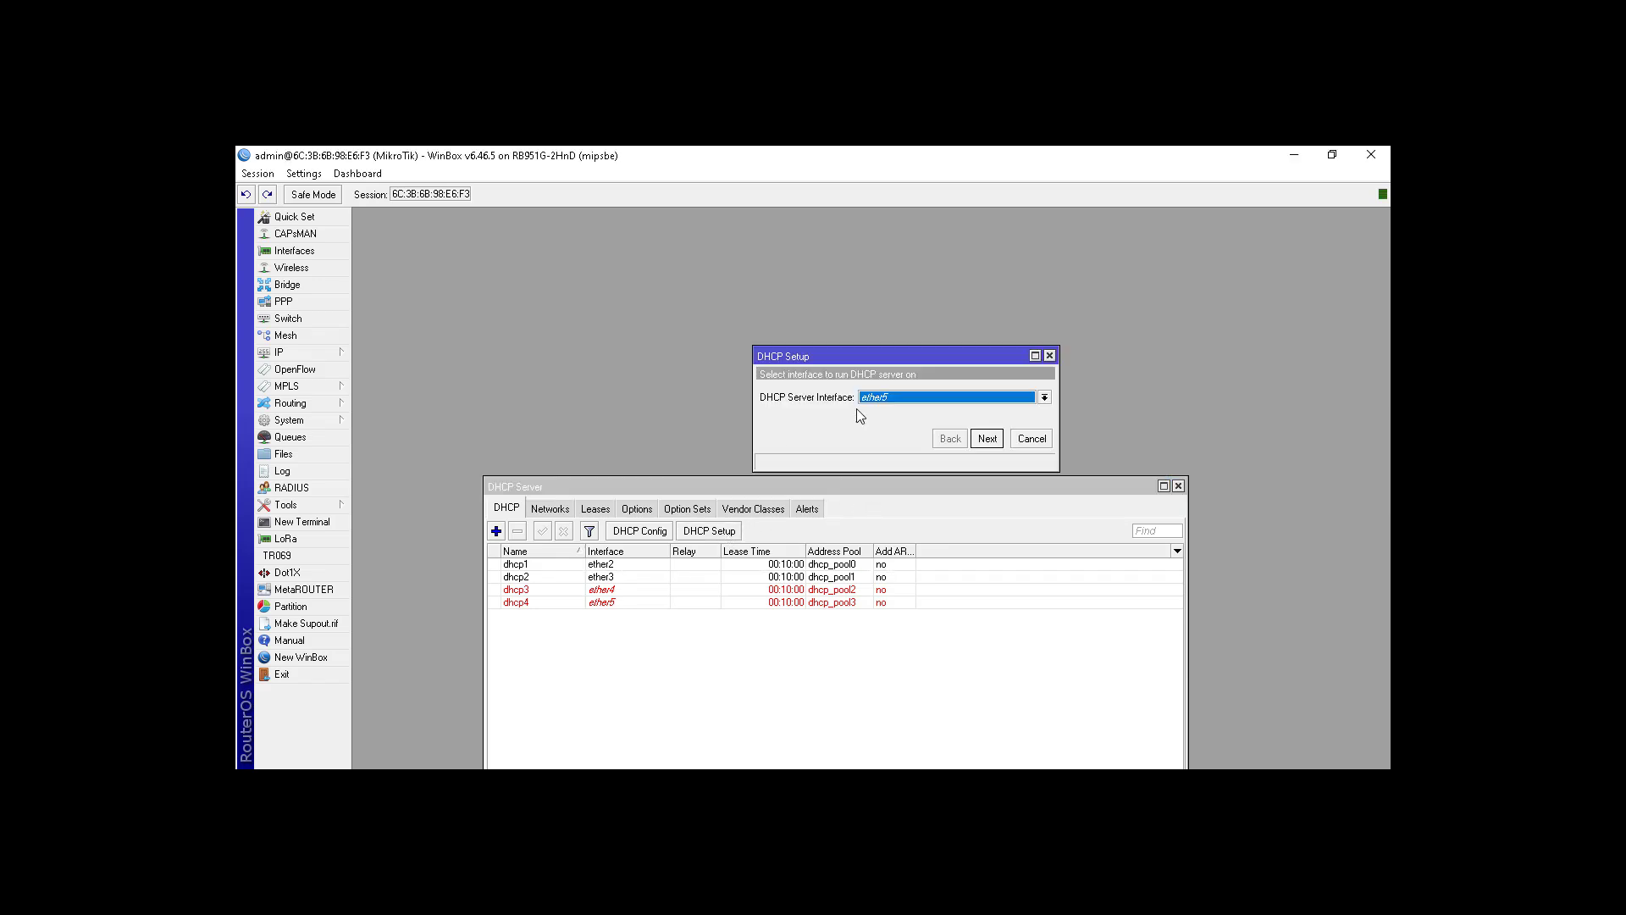
click(905, 398)
click(908, 459)
click(985, 438)
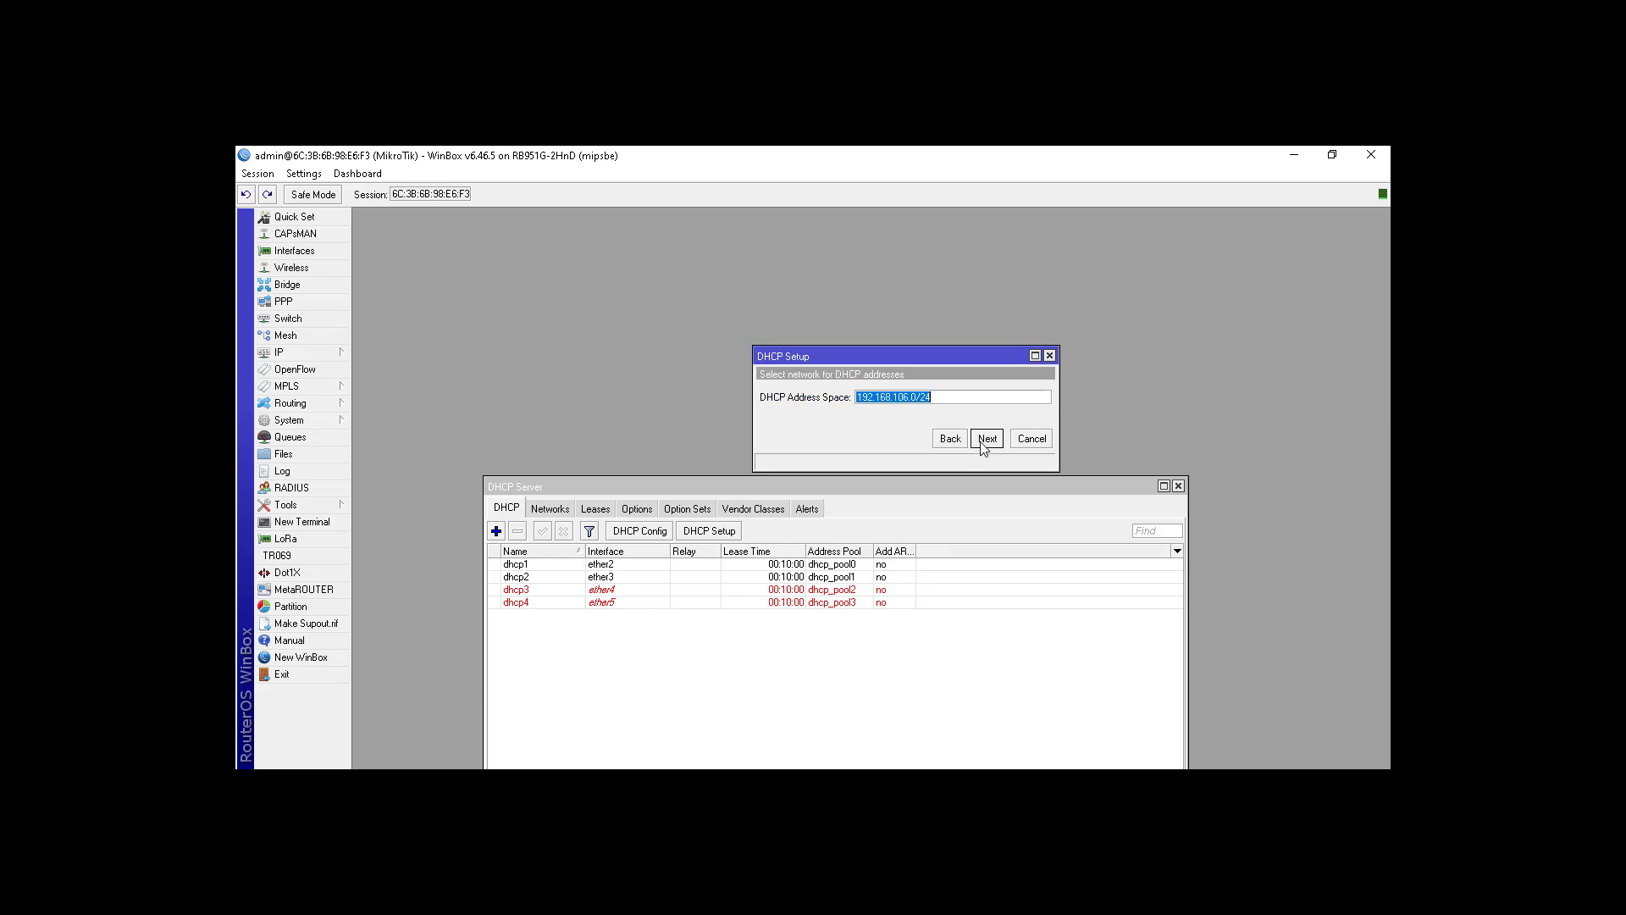
click(984, 439)
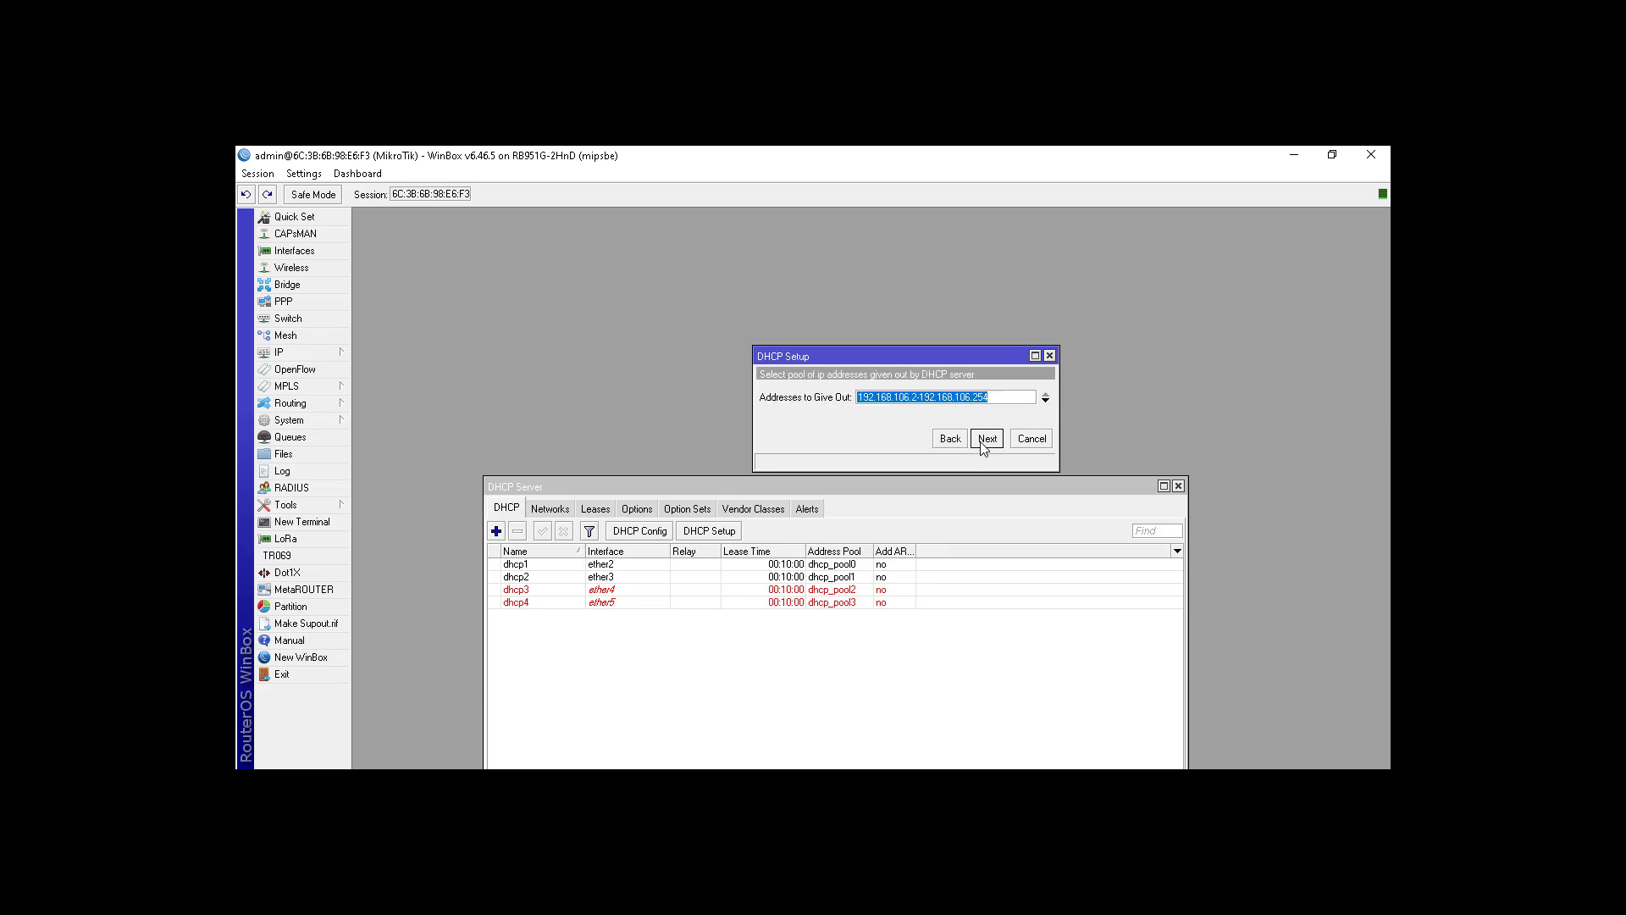
click(985, 439)
click(984, 438)
click(985, 439)
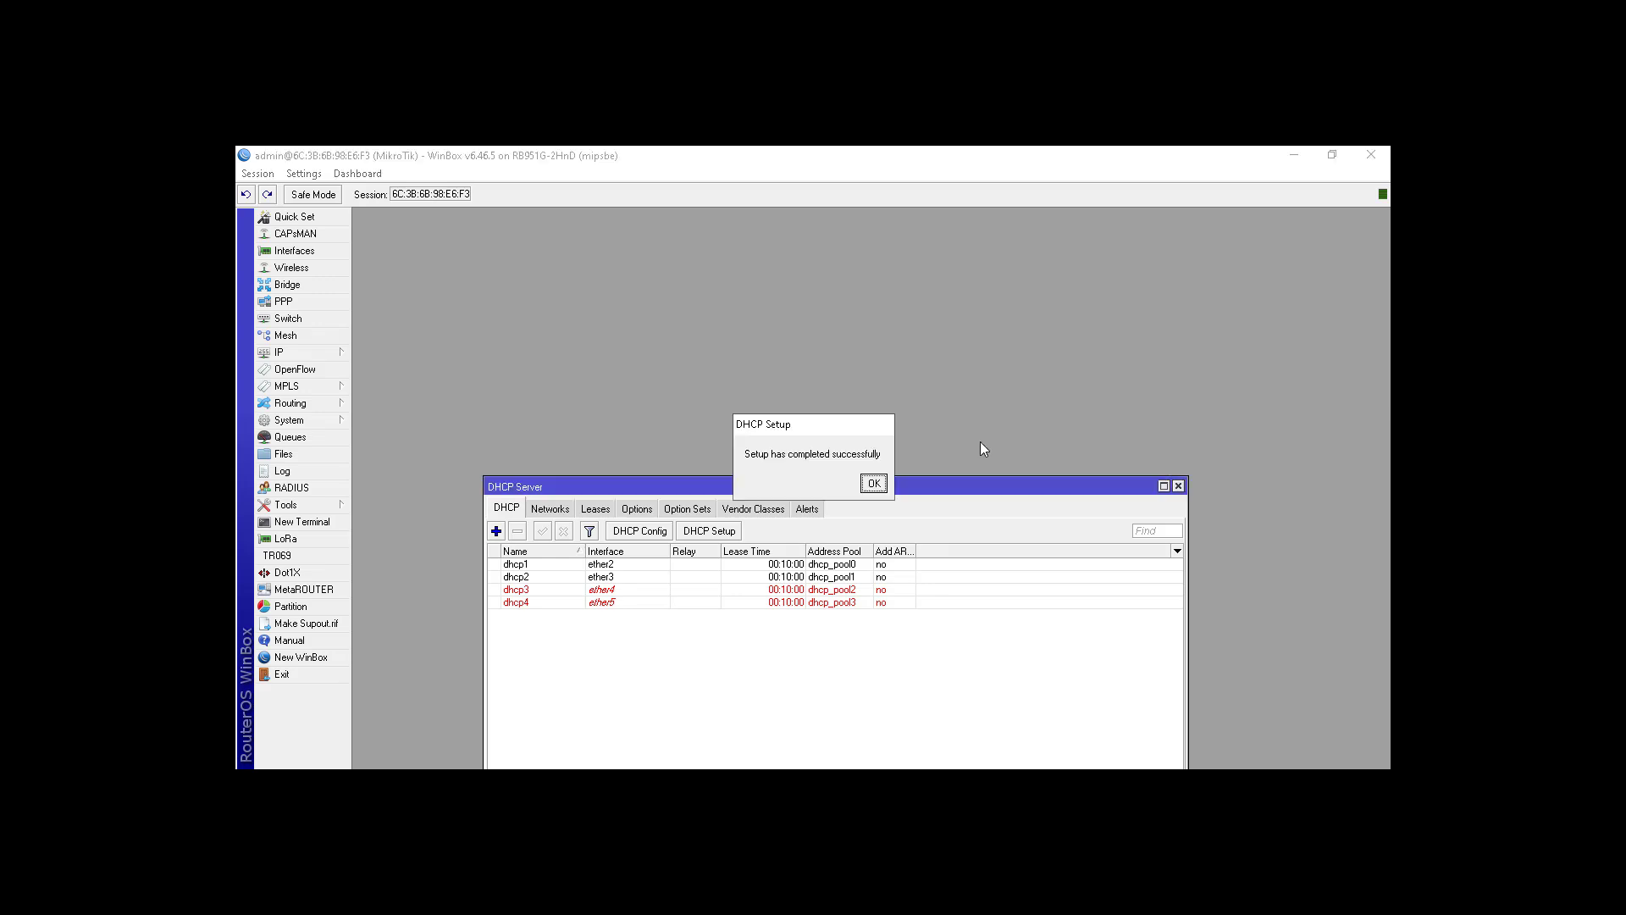
click(873, 484)
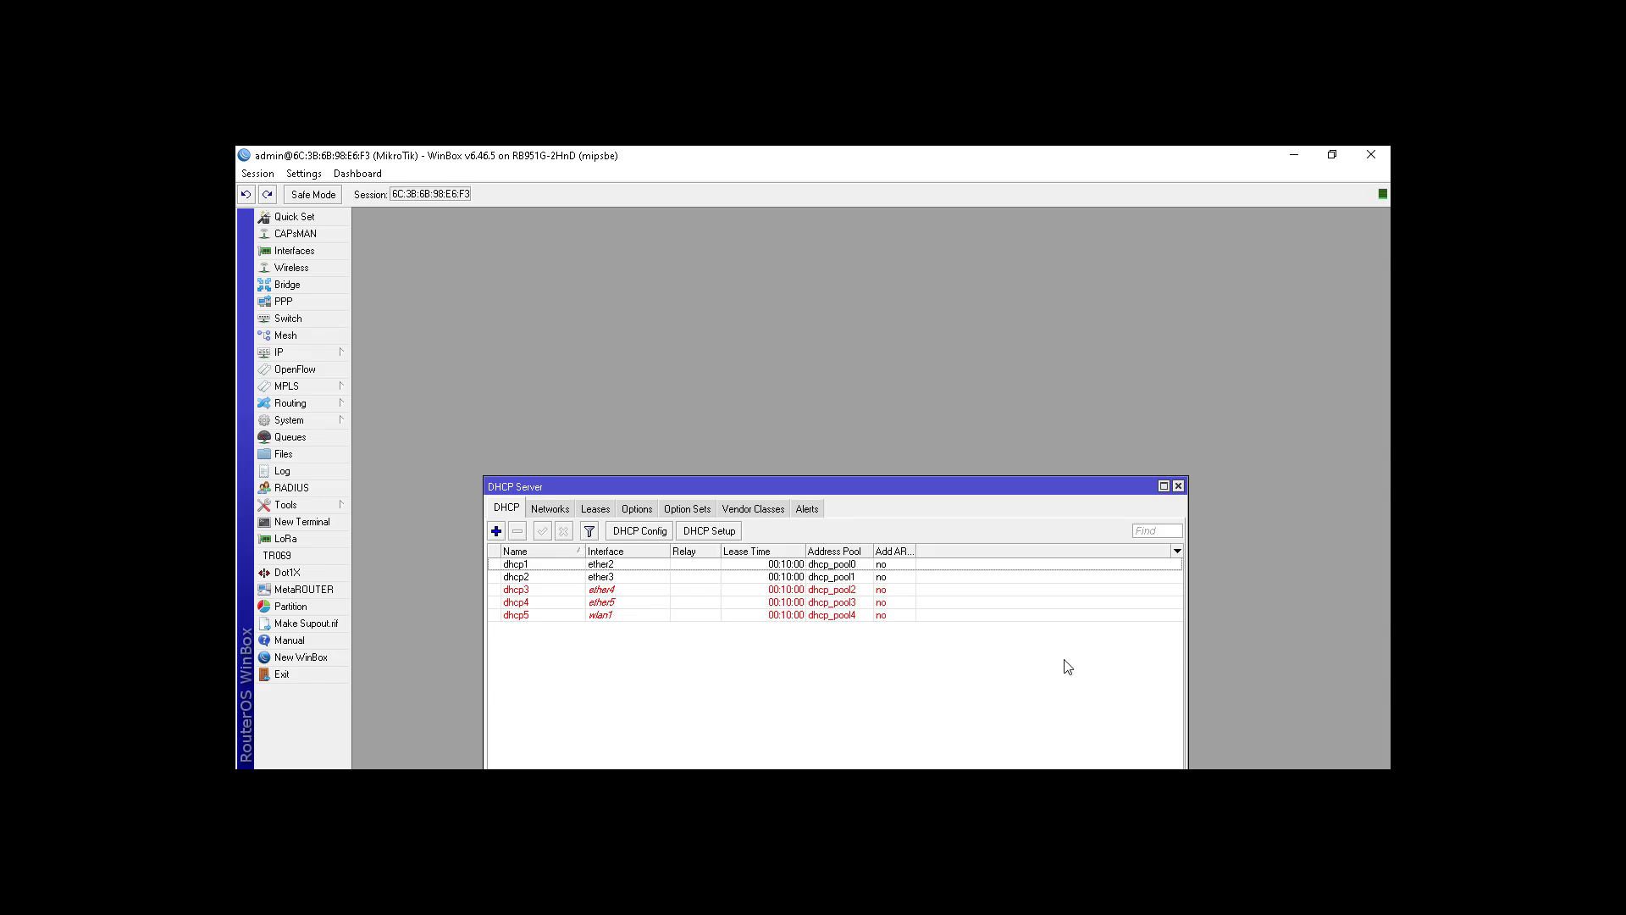
drag(887, 484, 873, 375)
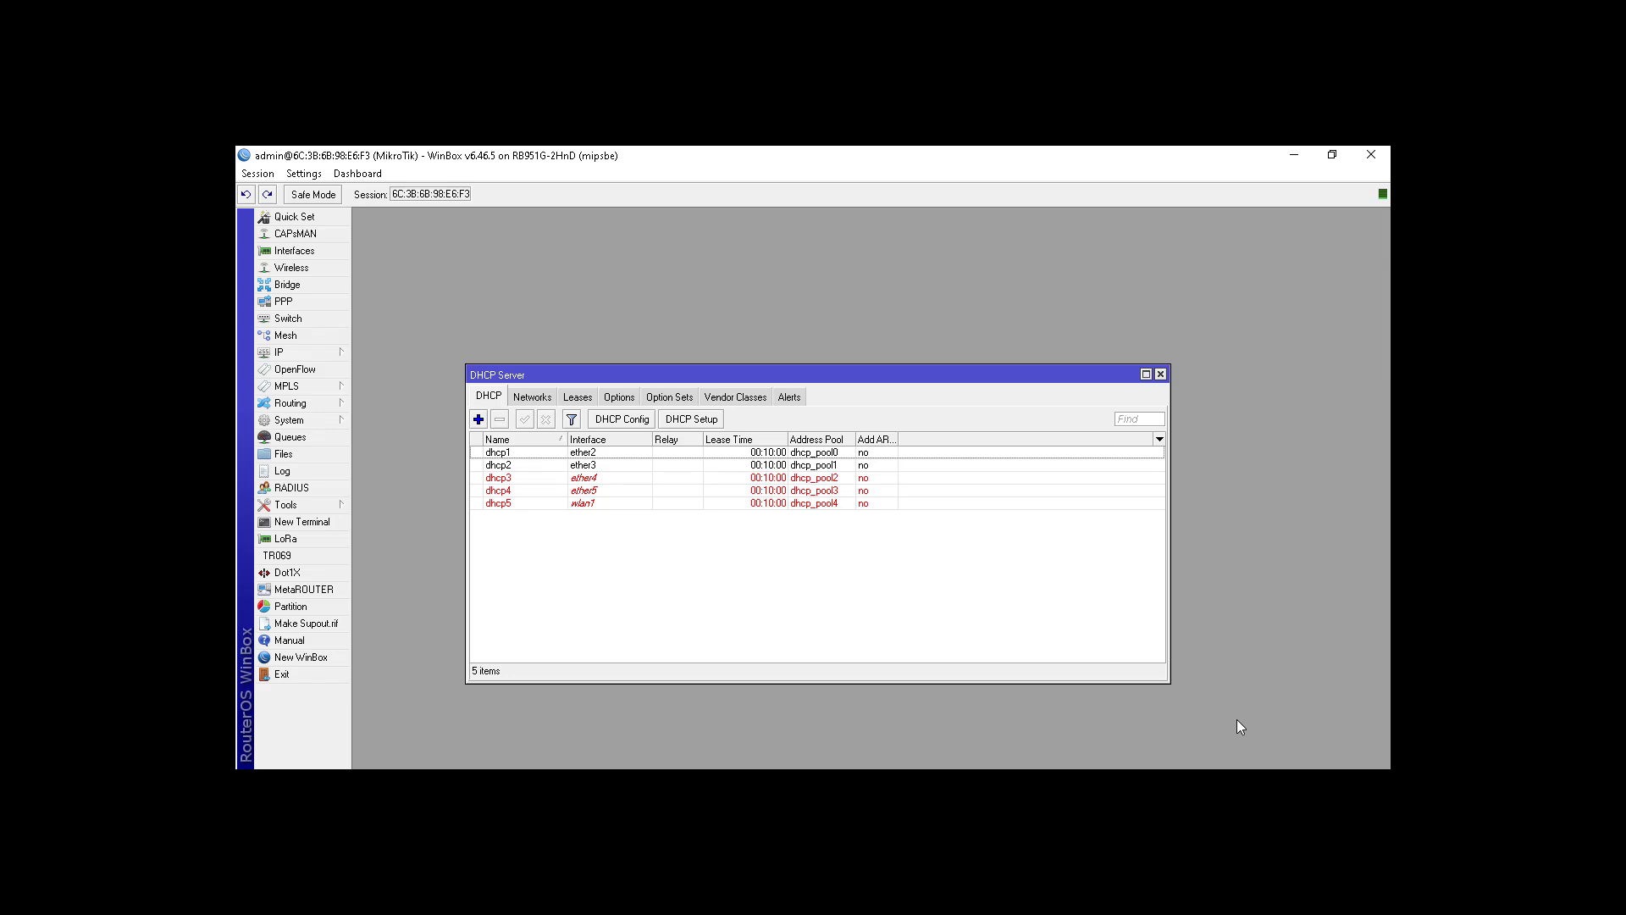
Step: Show the network adapters list from the Ethernet section of Network & Internet settings
click(1229, 781)
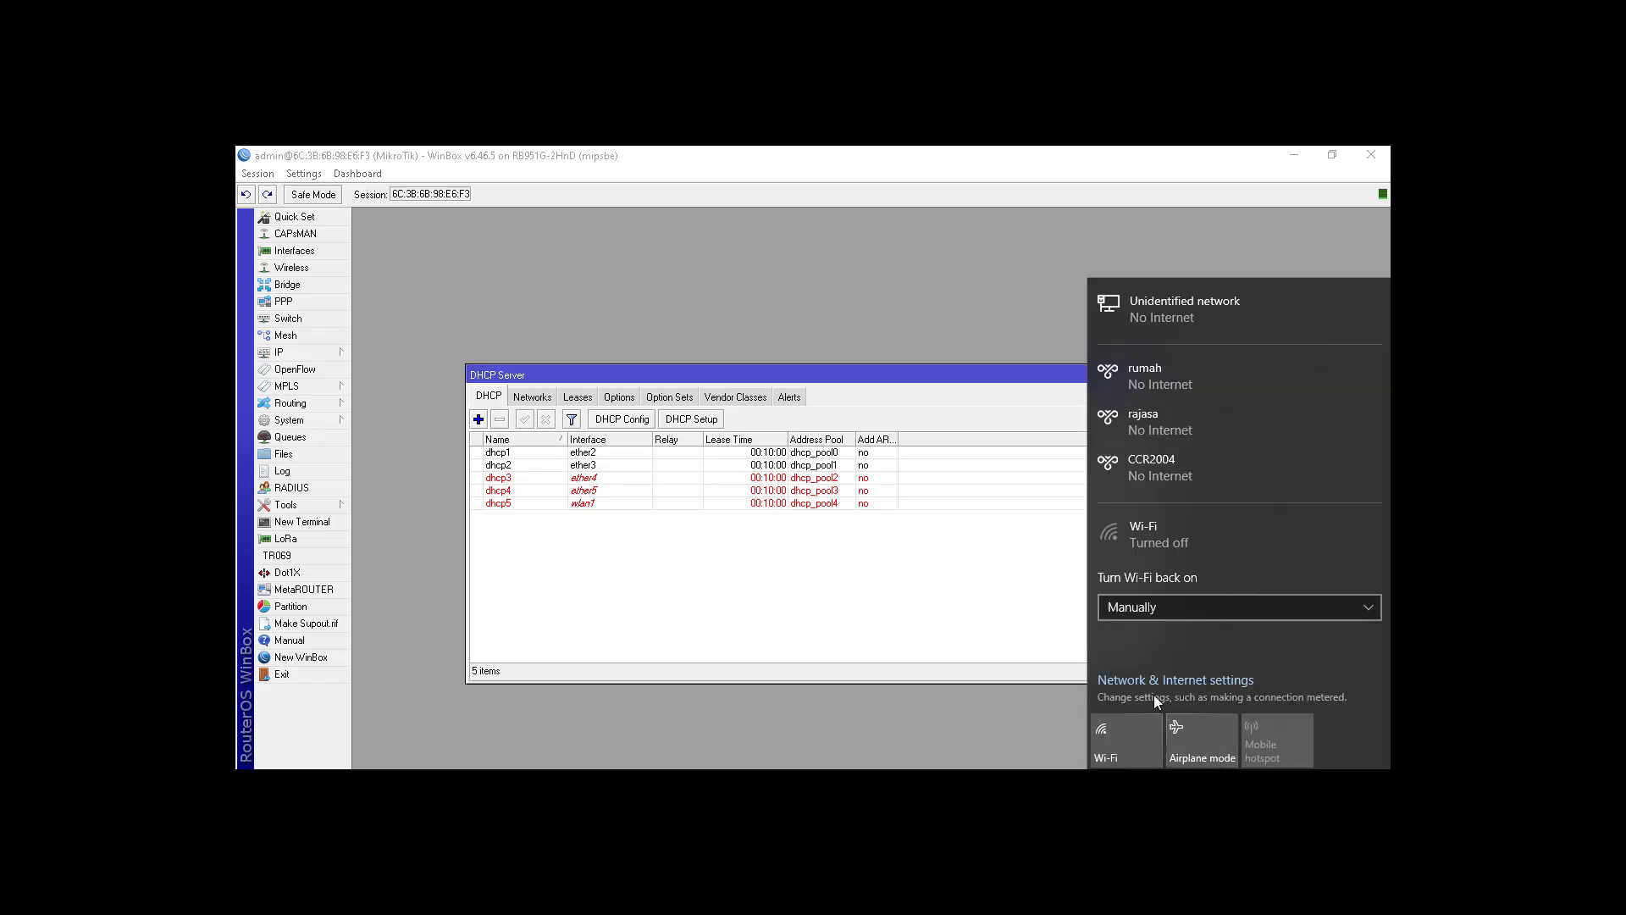
click(1143, 680)
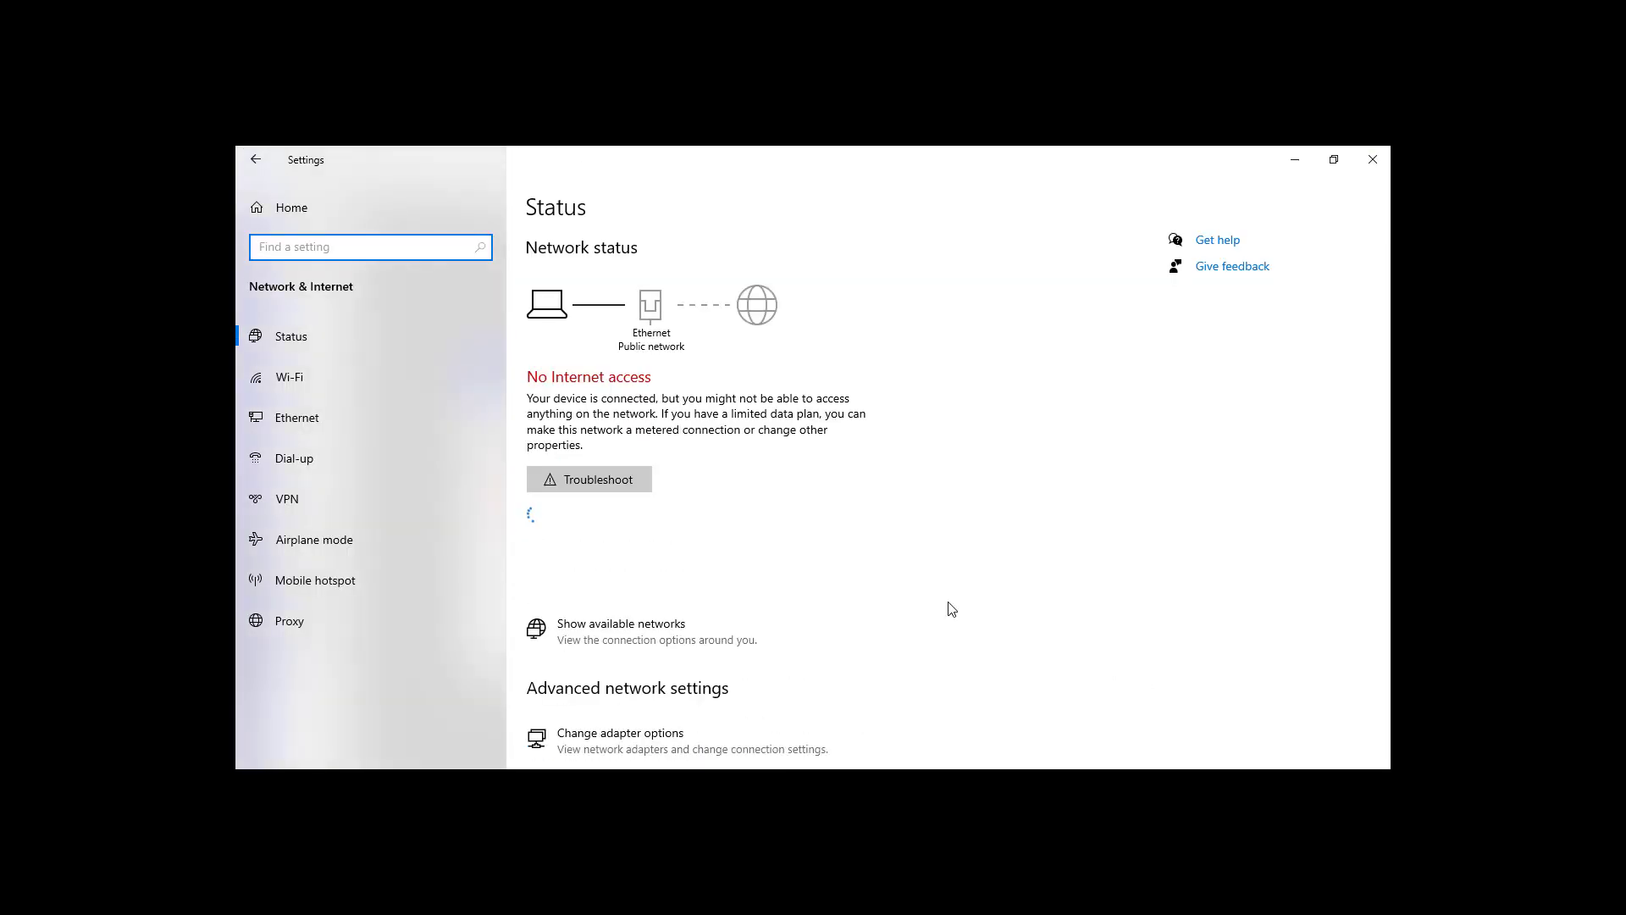
click(328, 418)
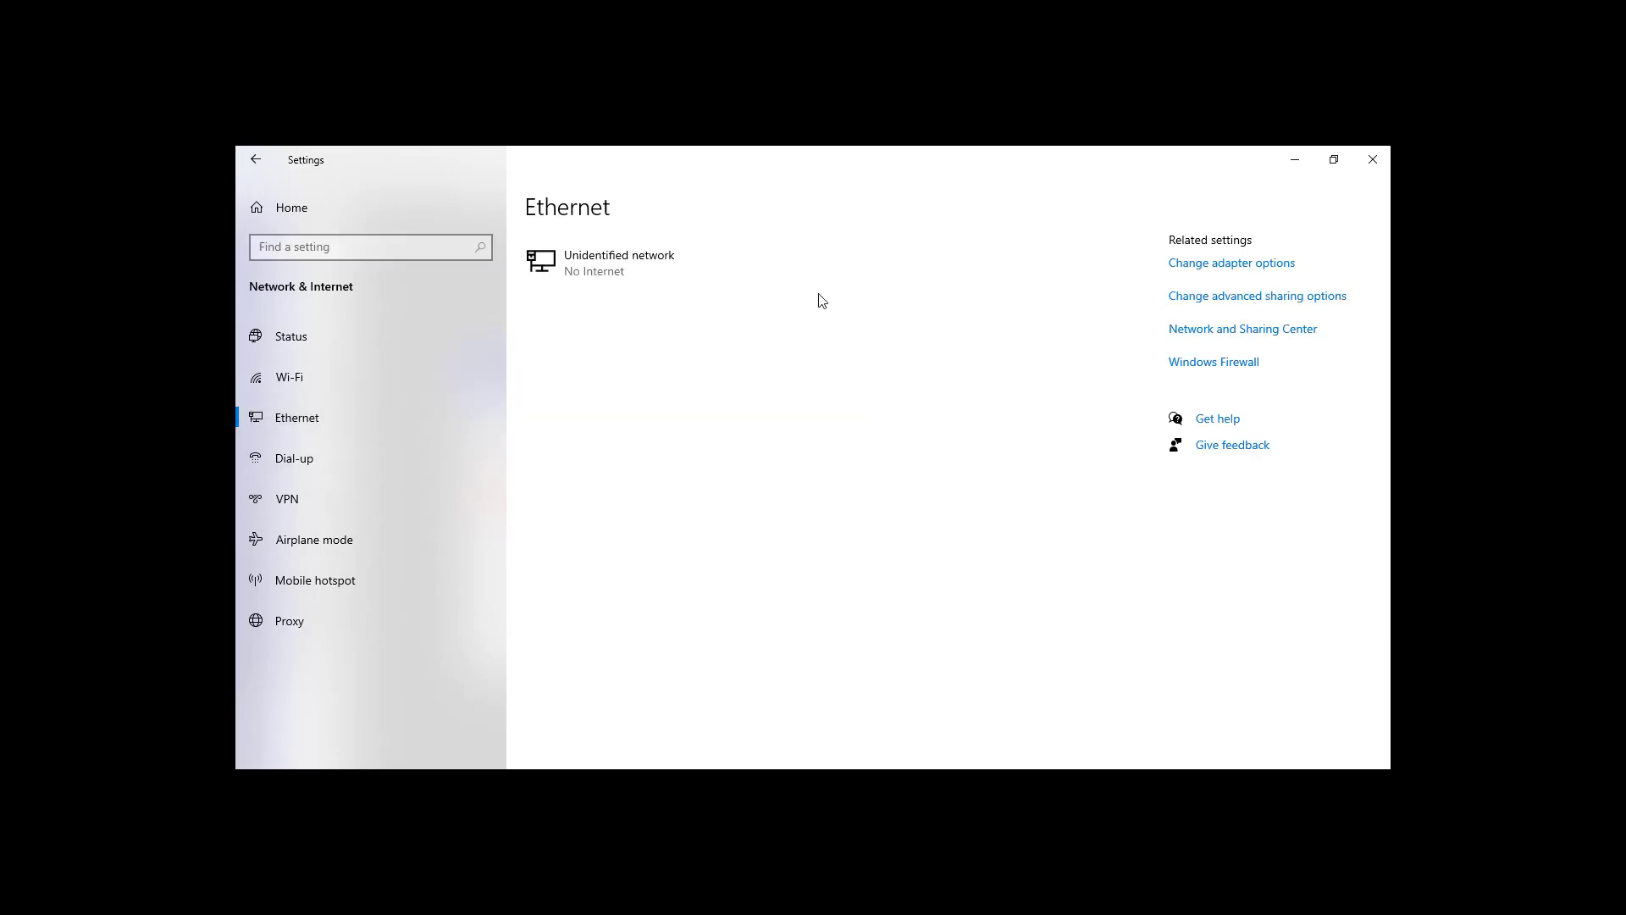
click(1241, 262)
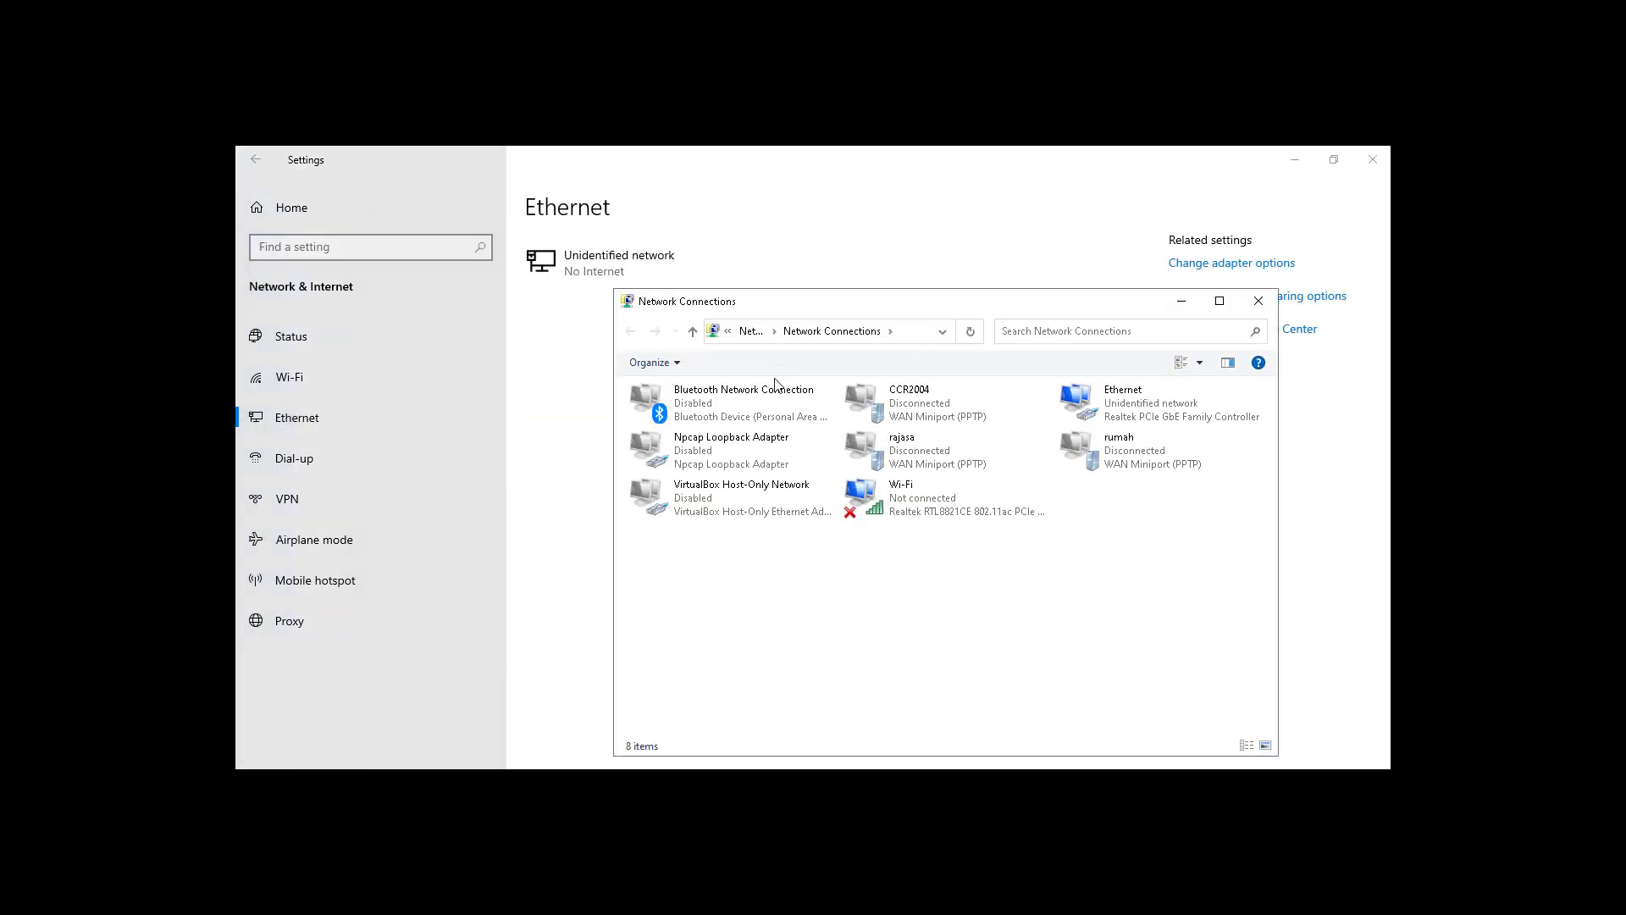
Step: Disable and re-enable the Ethernet adapter, then reconnect WinBox and close the DHCP Server window
right_click(1142, 416)
click(1054, 435)
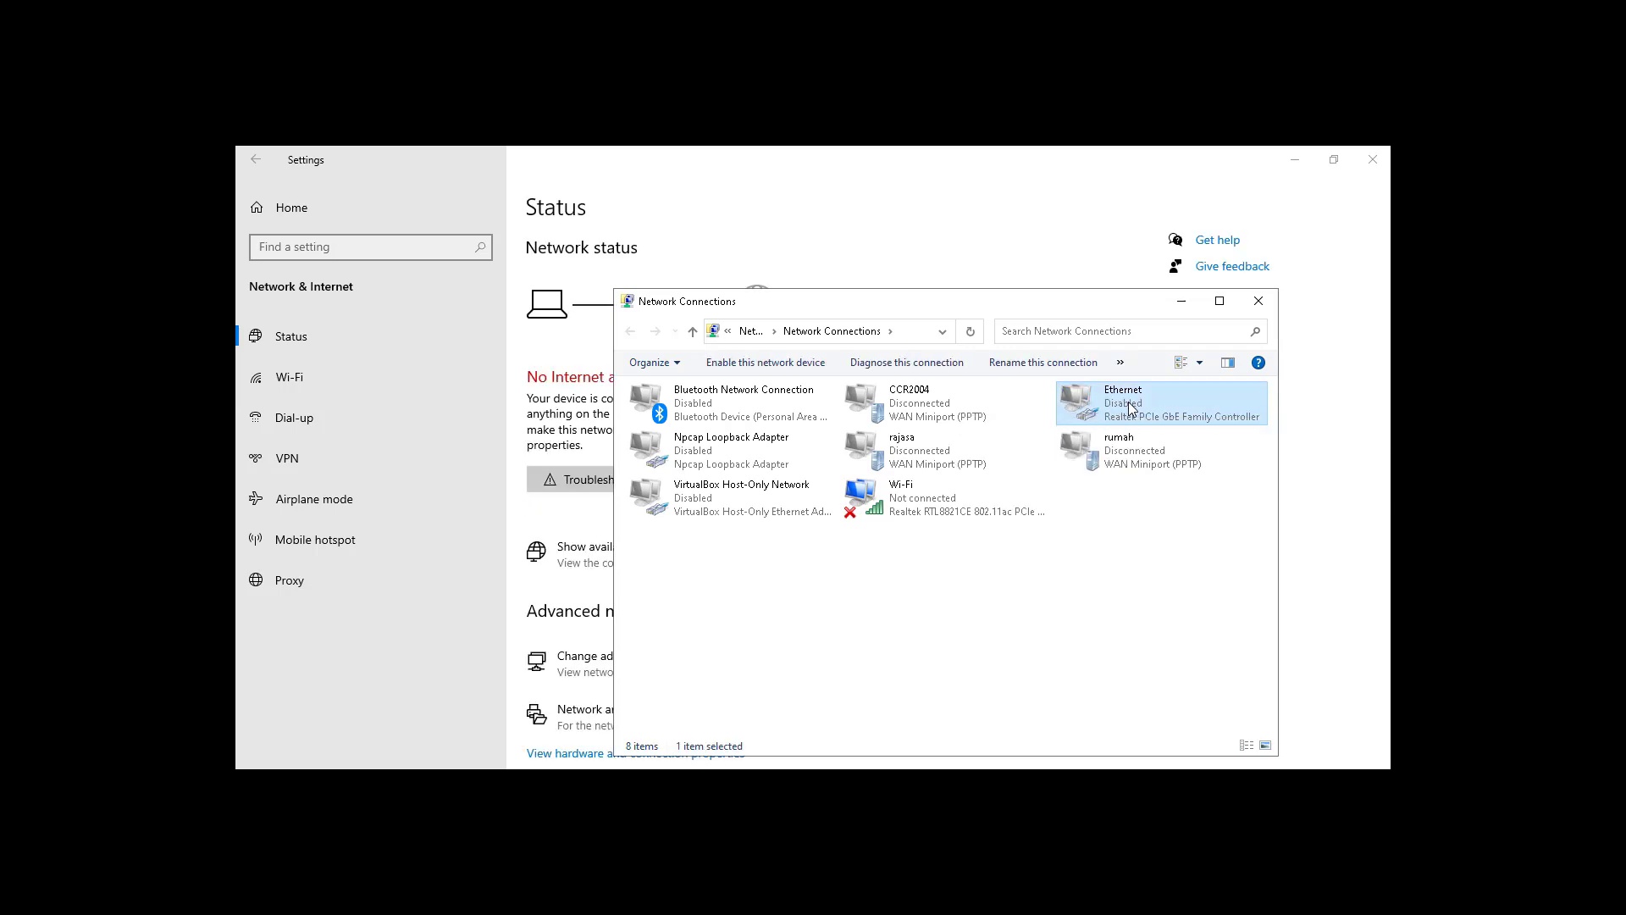
right_click(1129, 405)
click(1107, 419)
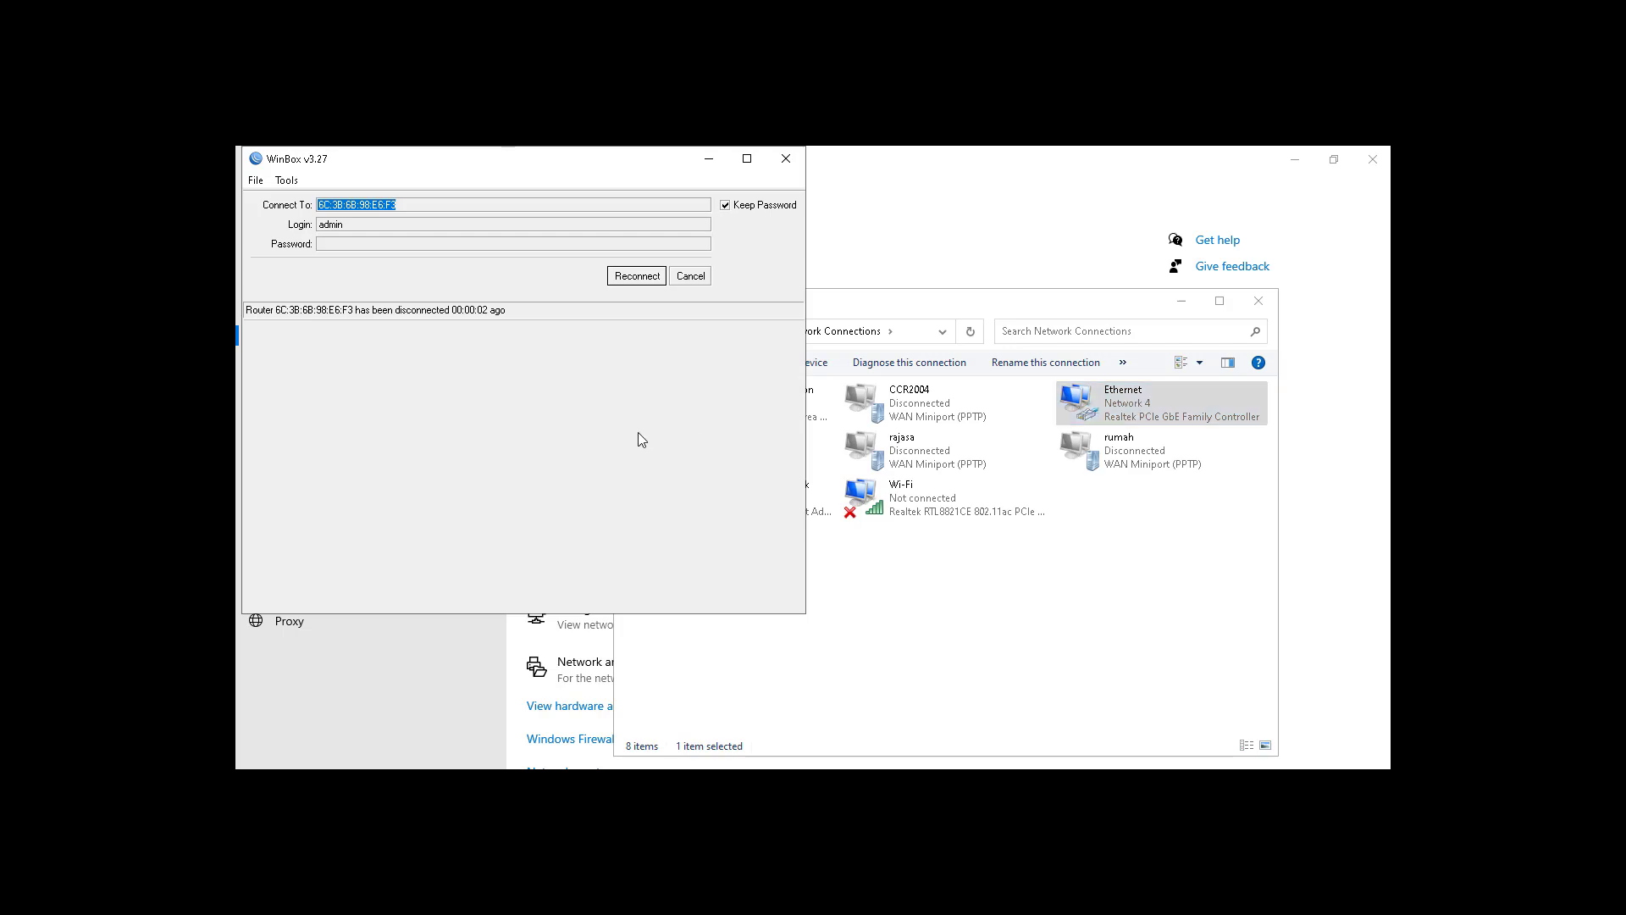
click(647, 276)
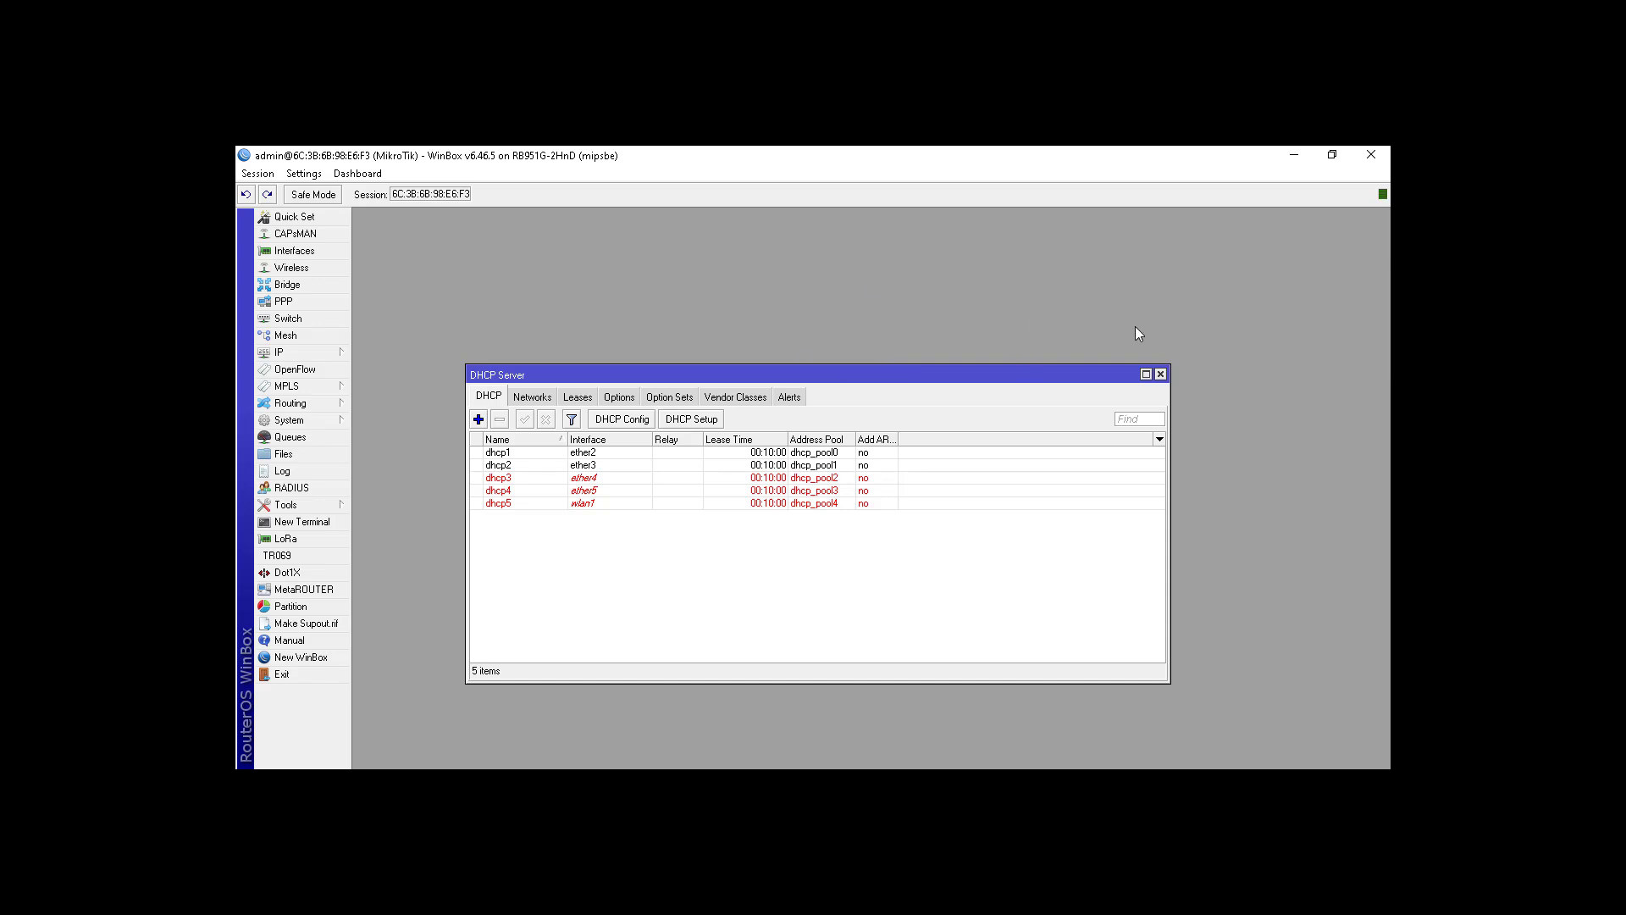
click(1160, 374)
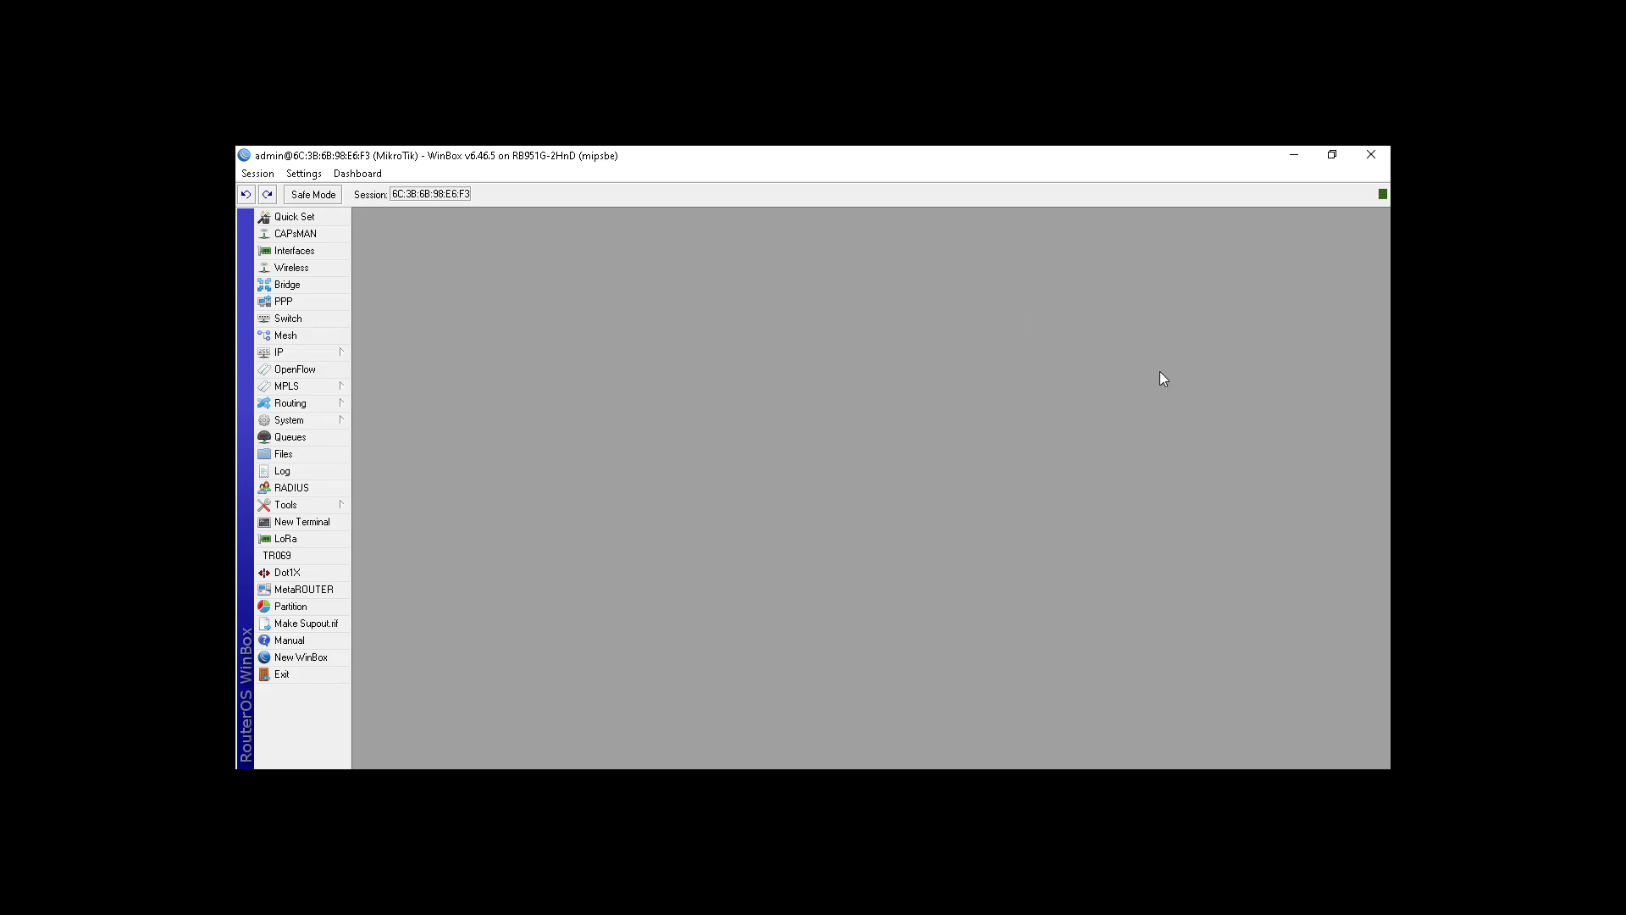
Step: Run ipconfig in Command Prompt, showing address 192.168.102.254 with gateway 192.168.102.1
click(1294, 156)
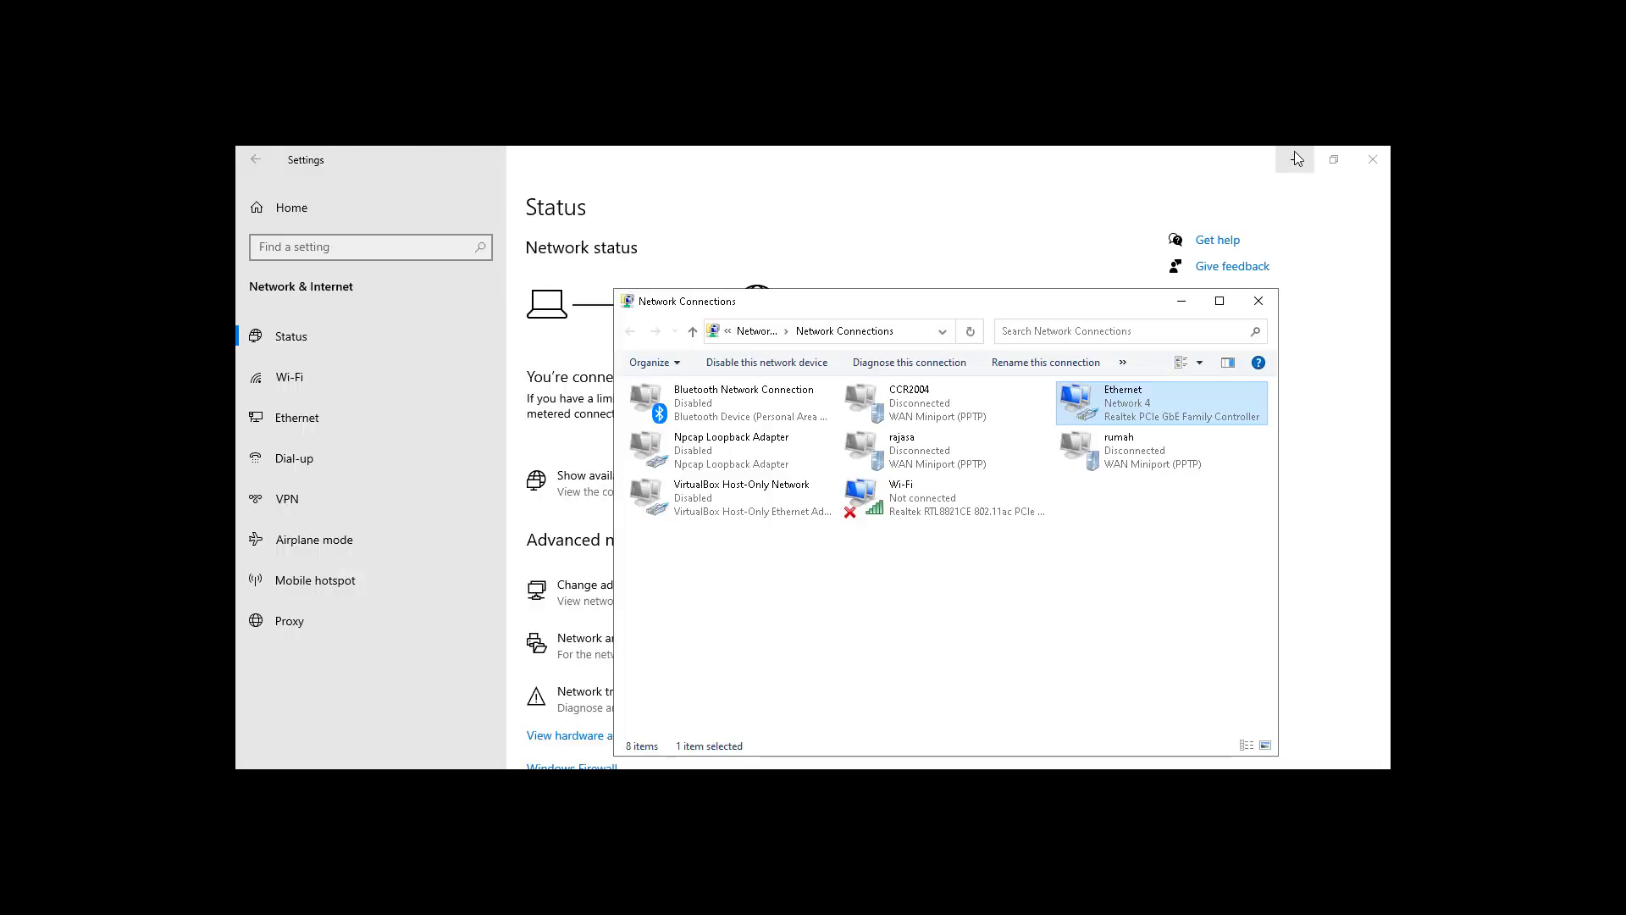
key(super)
text(cmd)
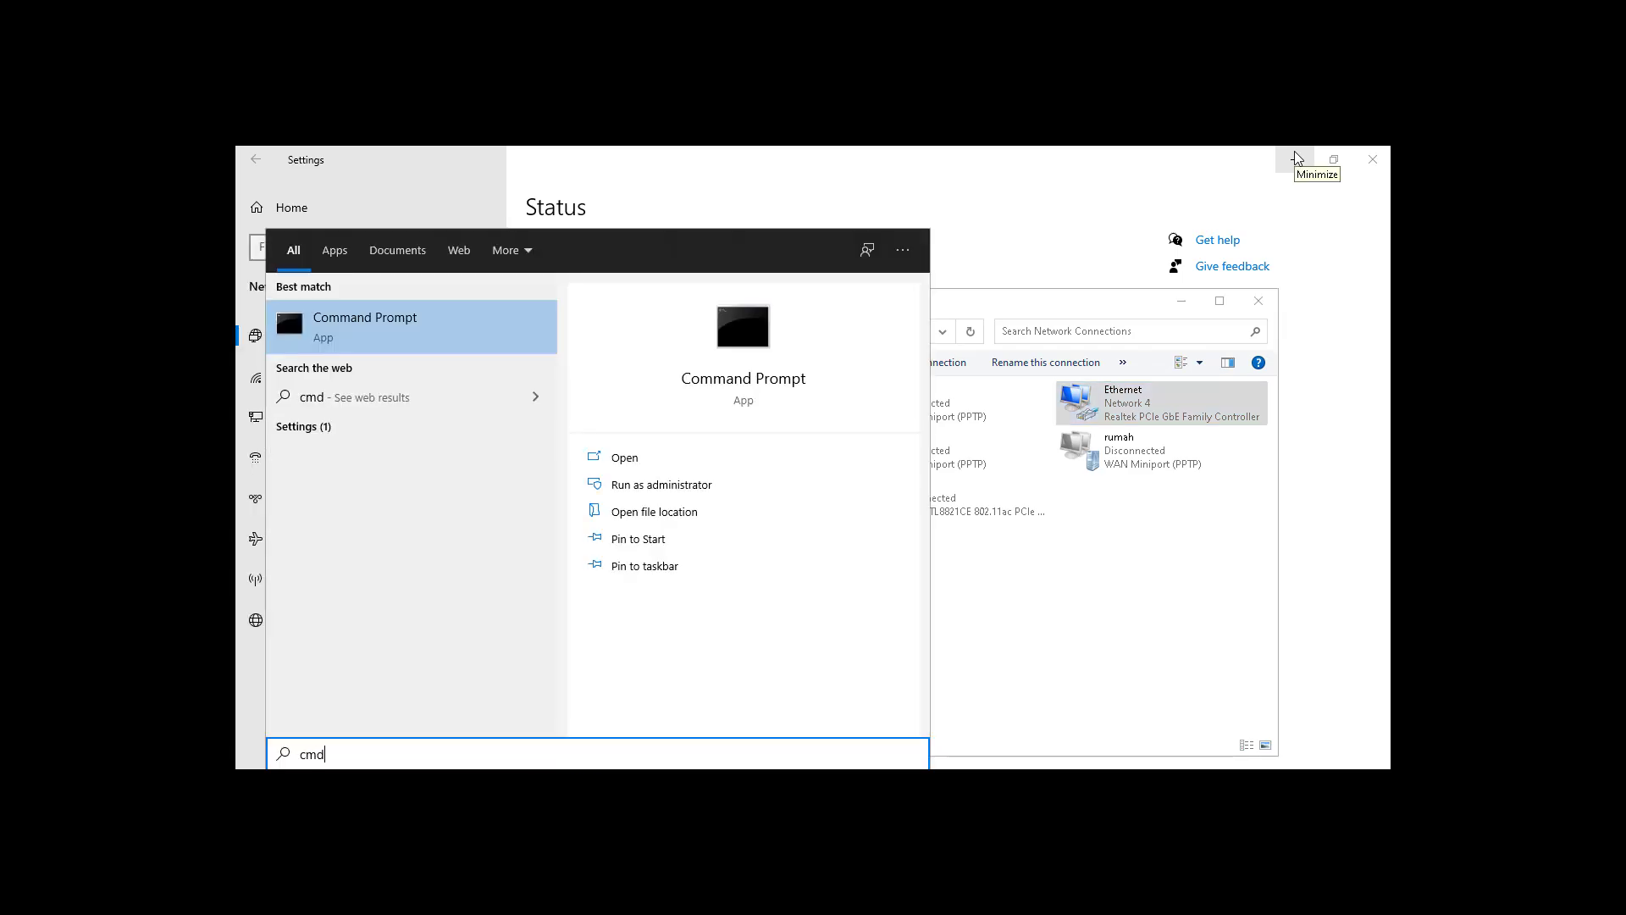
key(Return)
text(ipconfig)
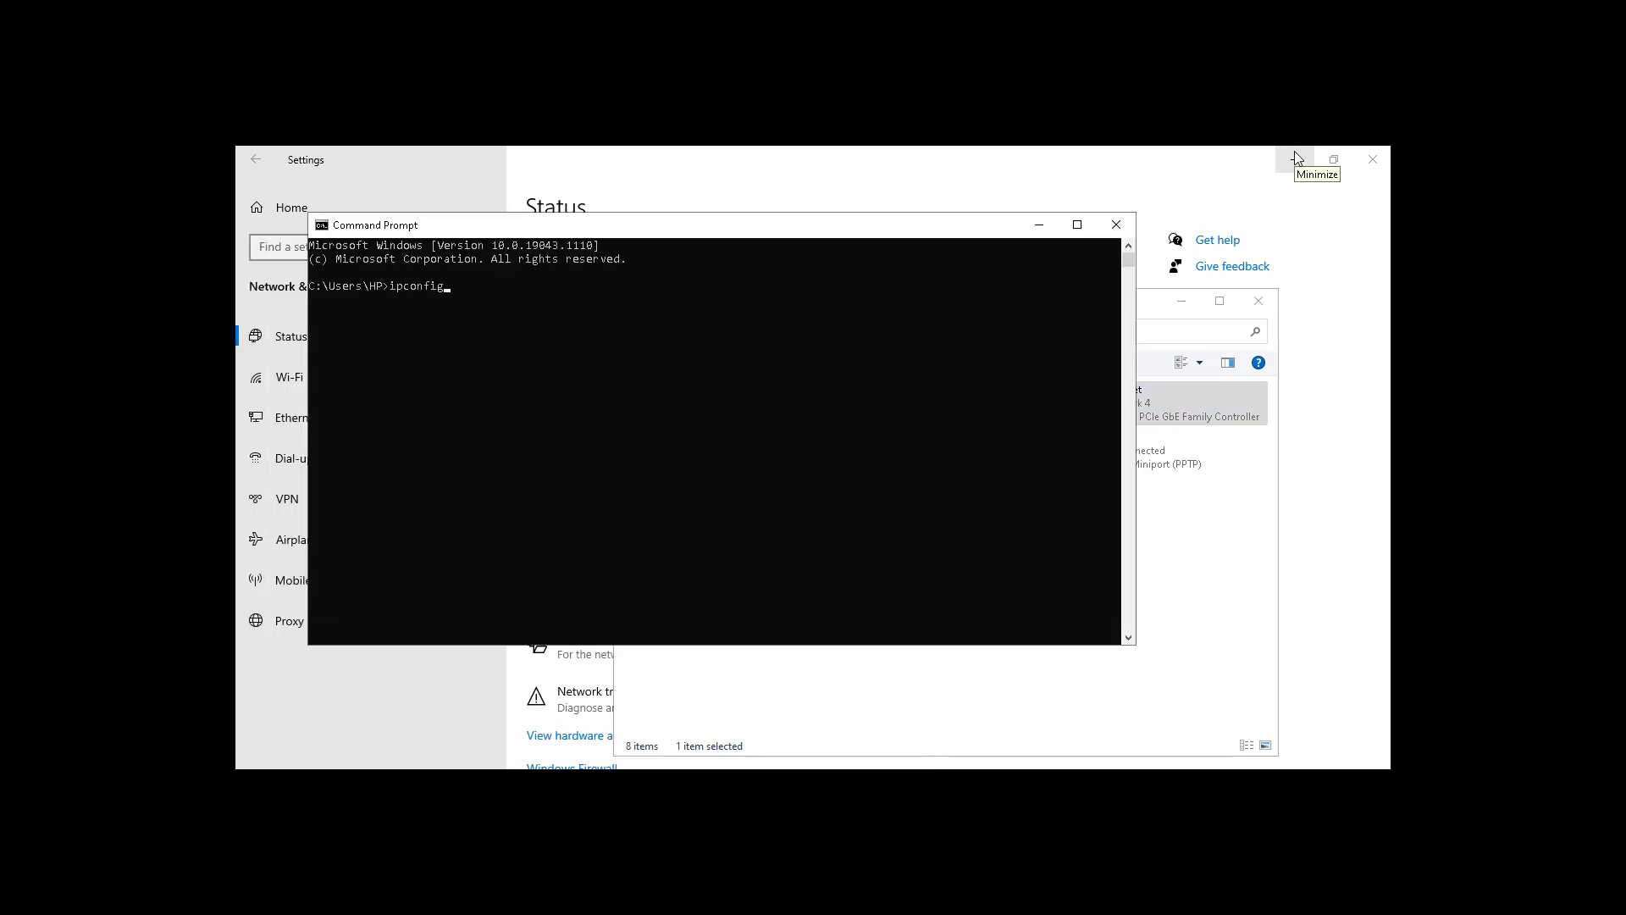
key(Return)
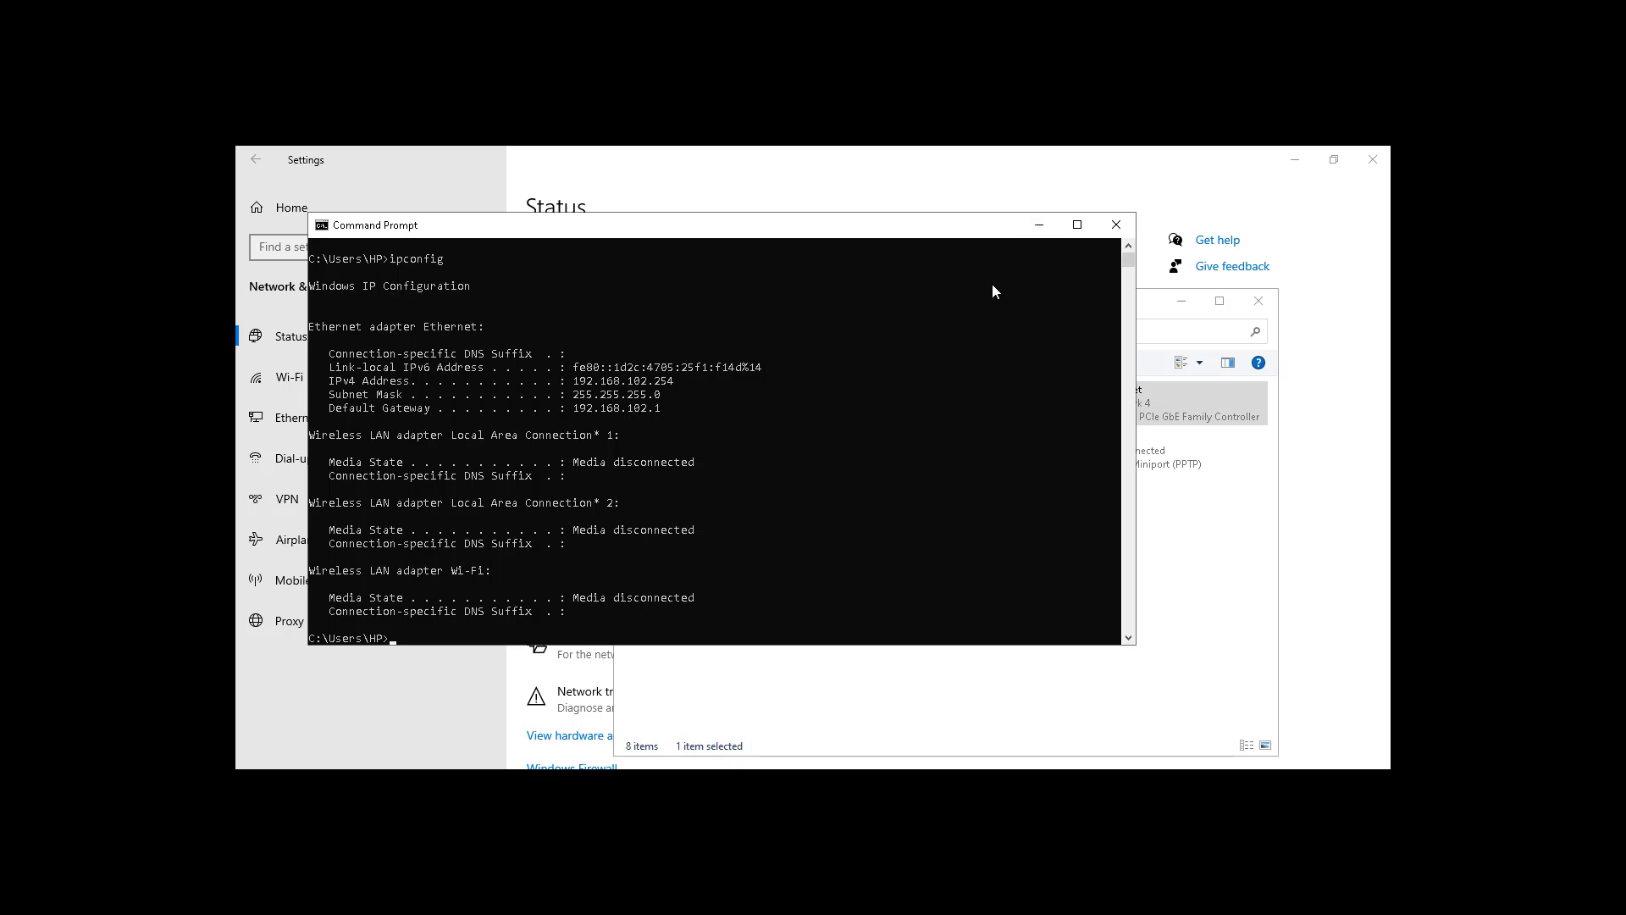
Step: Ping 8.8.8.8 successfully, then close the Command Prompt
text(ping 8.8.8.8)
key(Return)
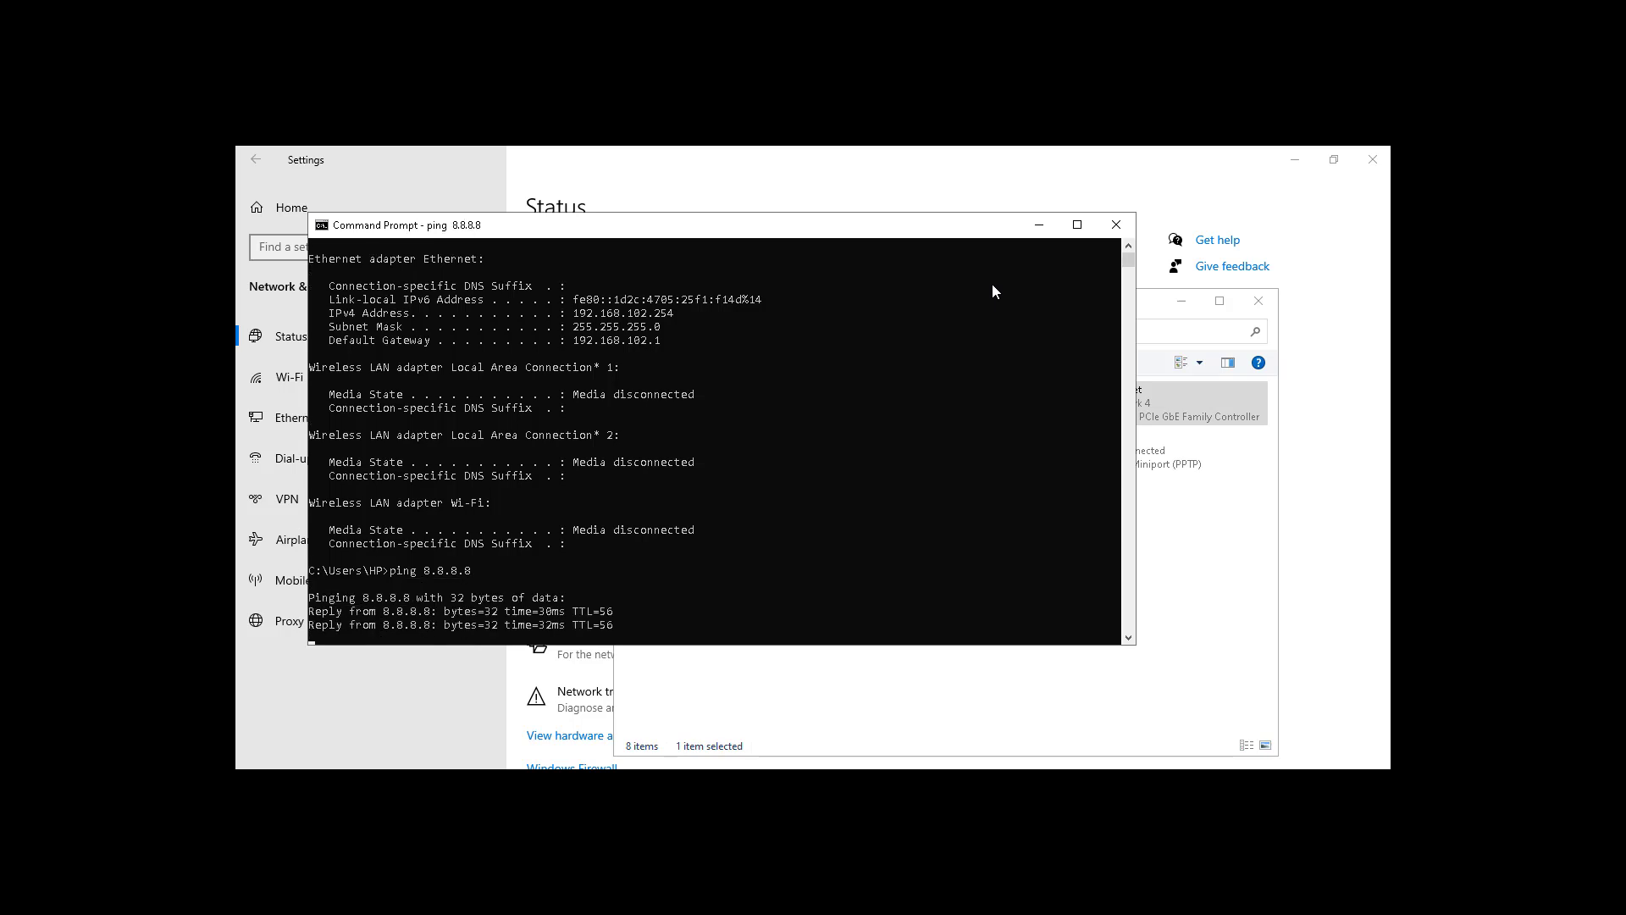
key(Return)
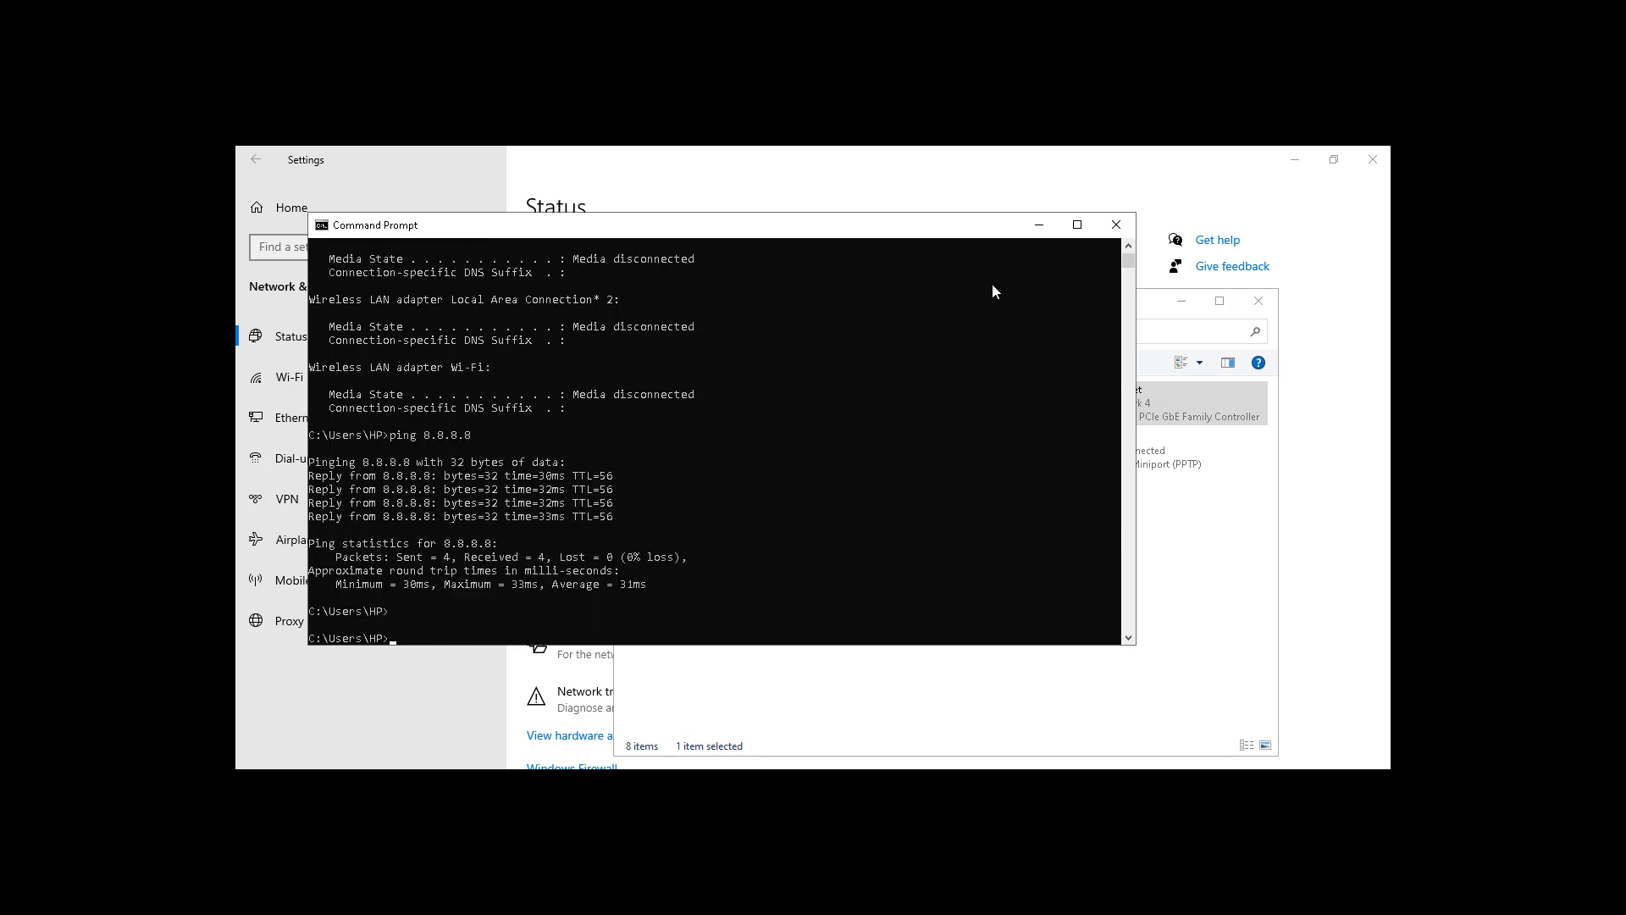
click(1113, 227)
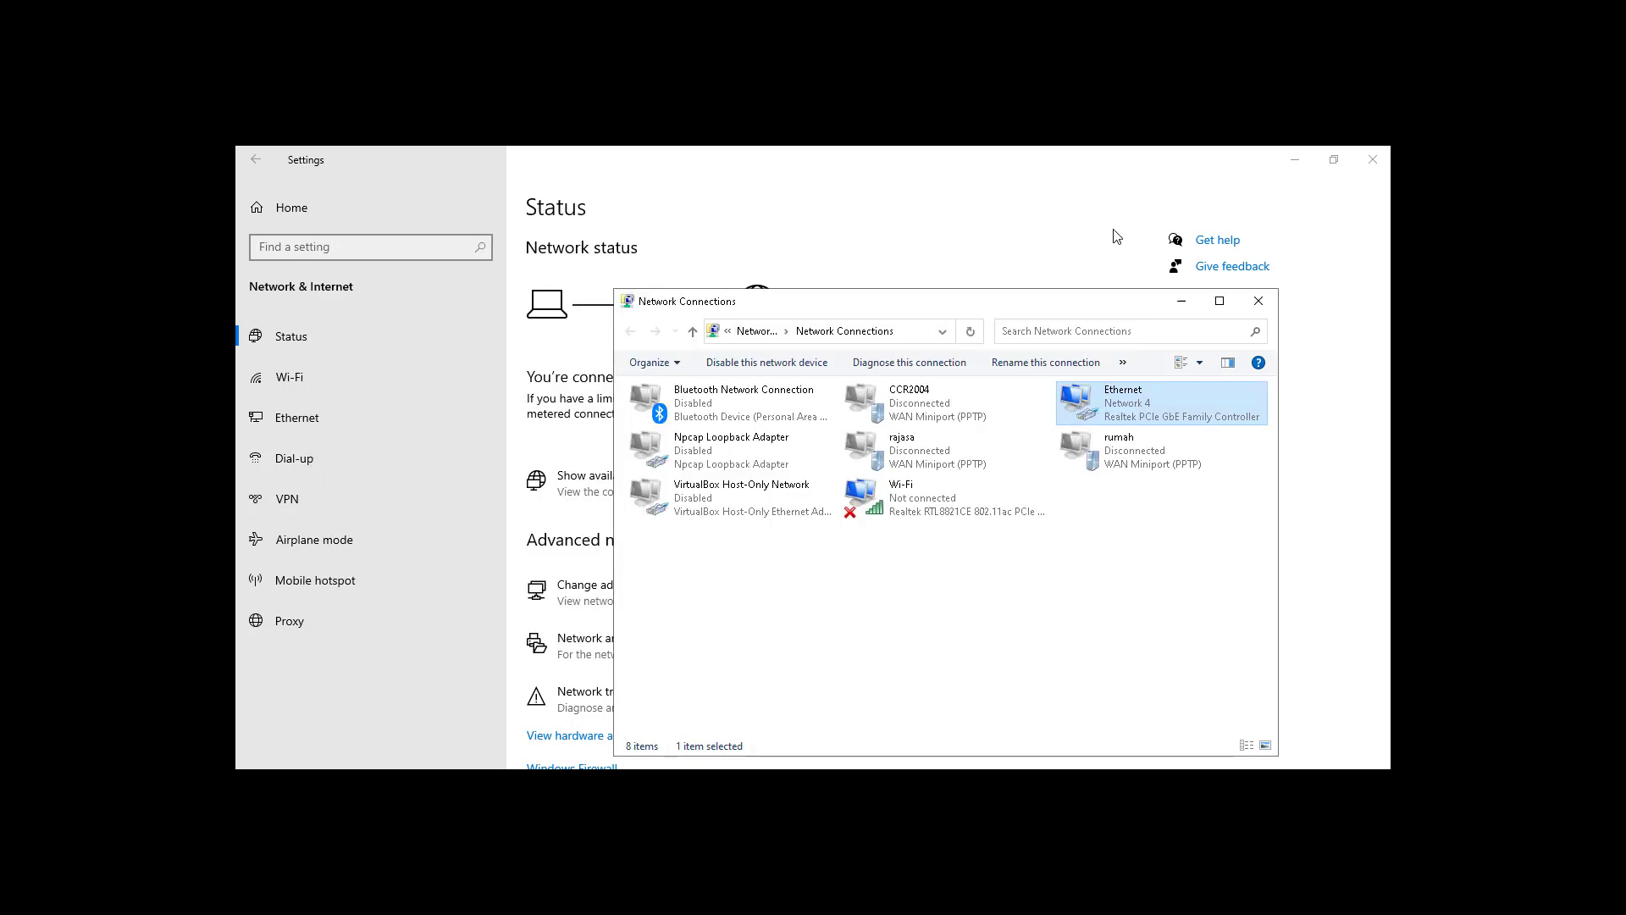
Step: Minimize Settings and Network Connections, search youtube in Chrome, then minimize Chrome
click(1296, 167)
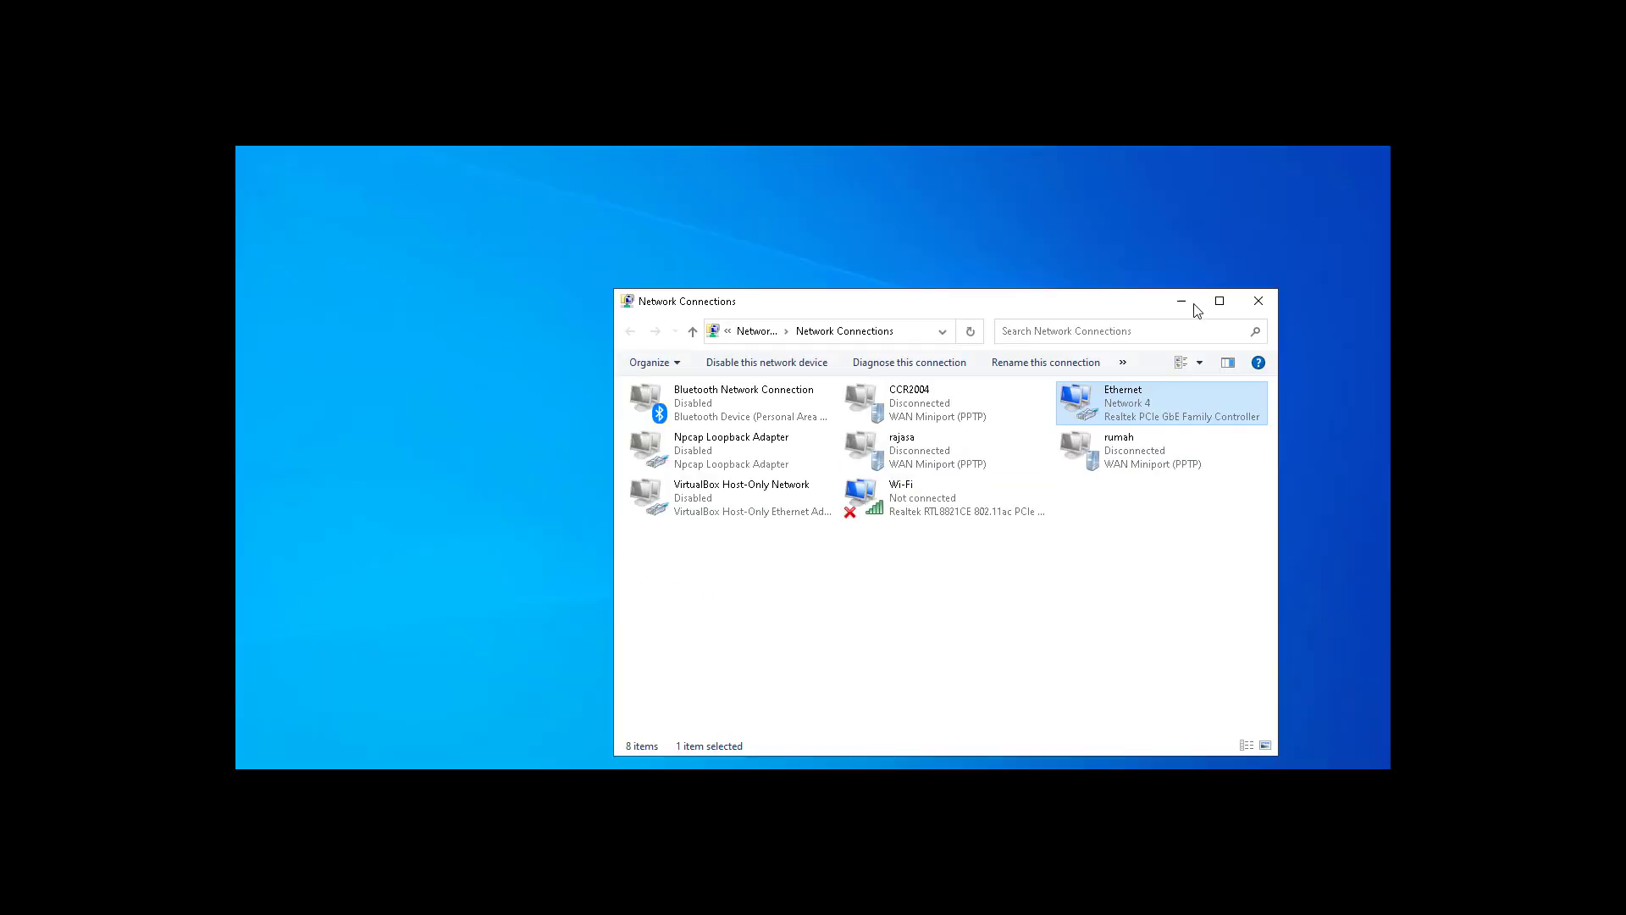
click(1182, 300)
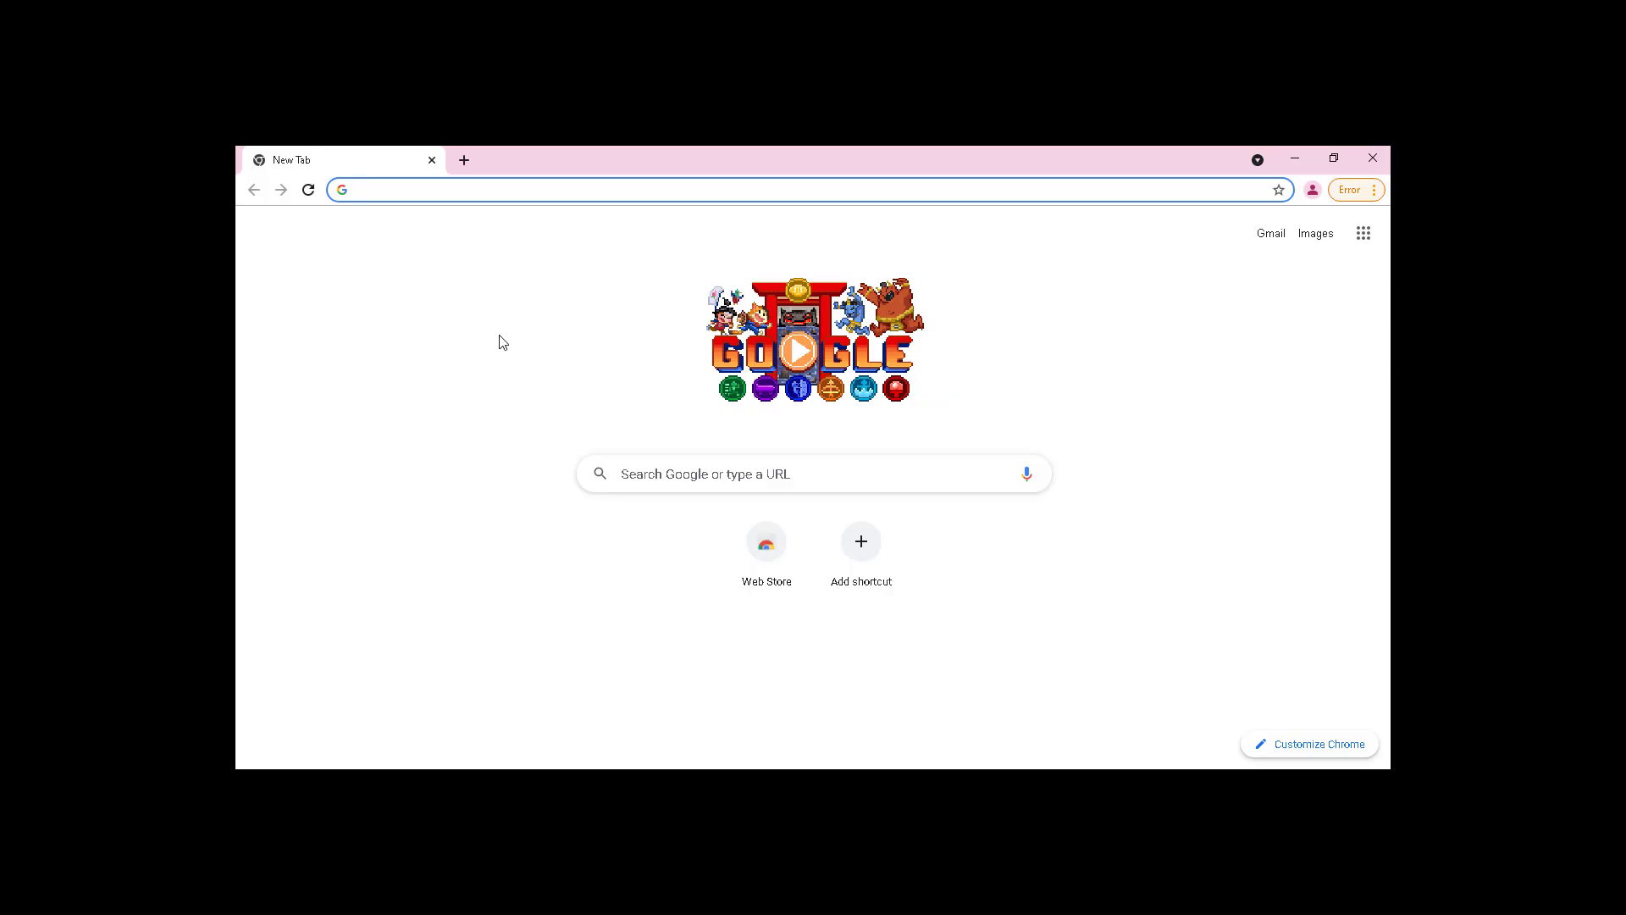
text(you)
key(Return)
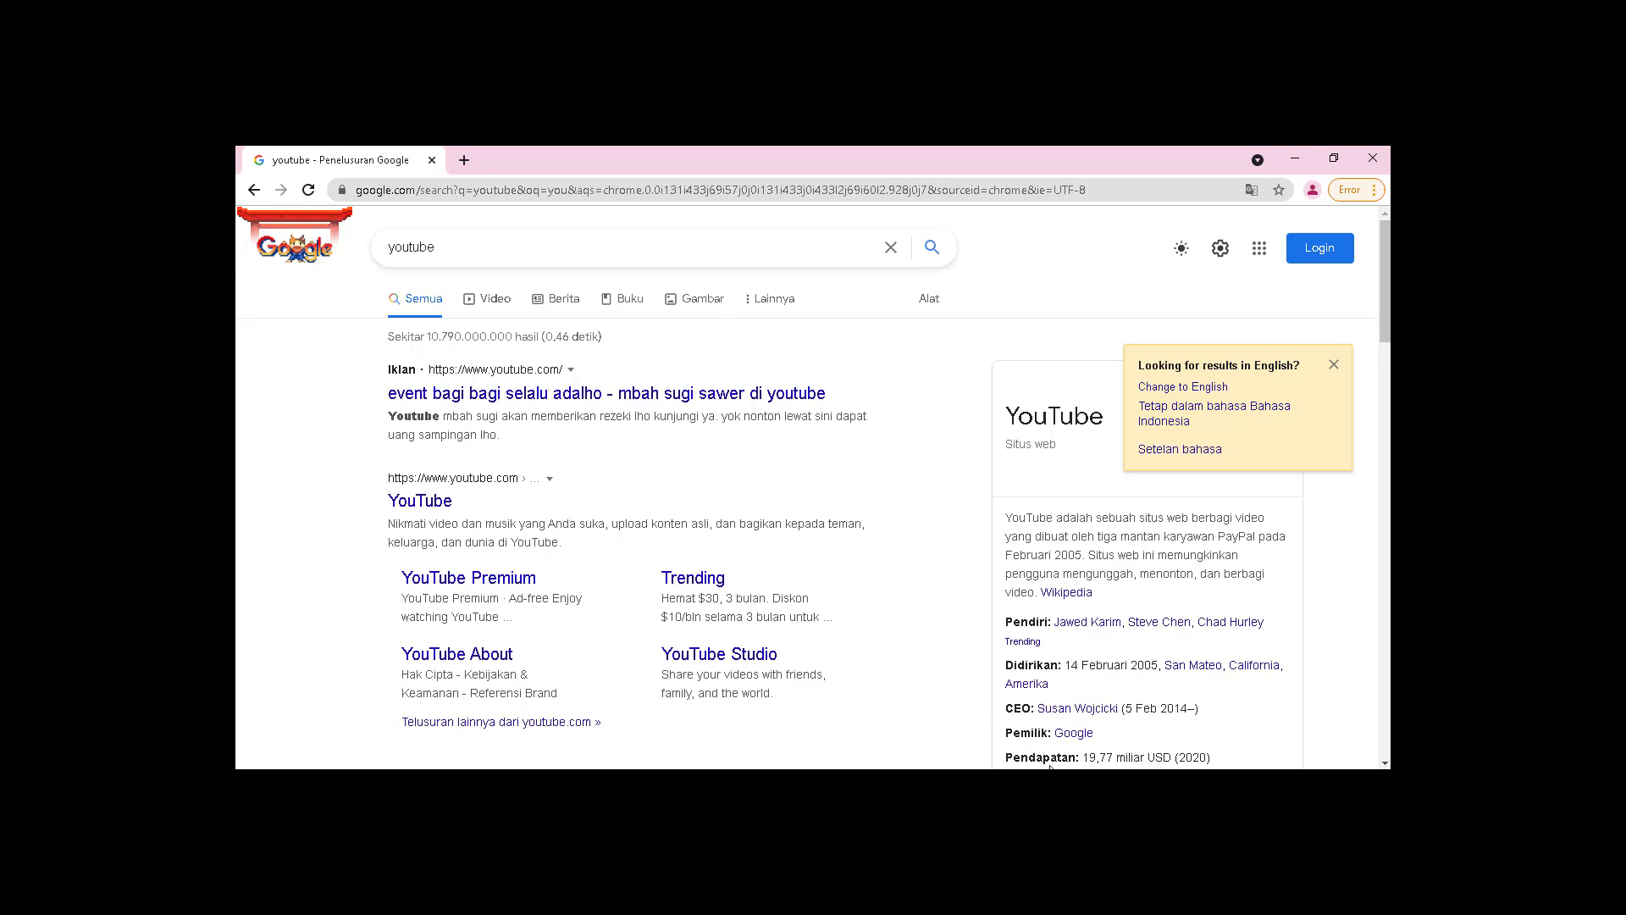
mouse_move(1112, 783)
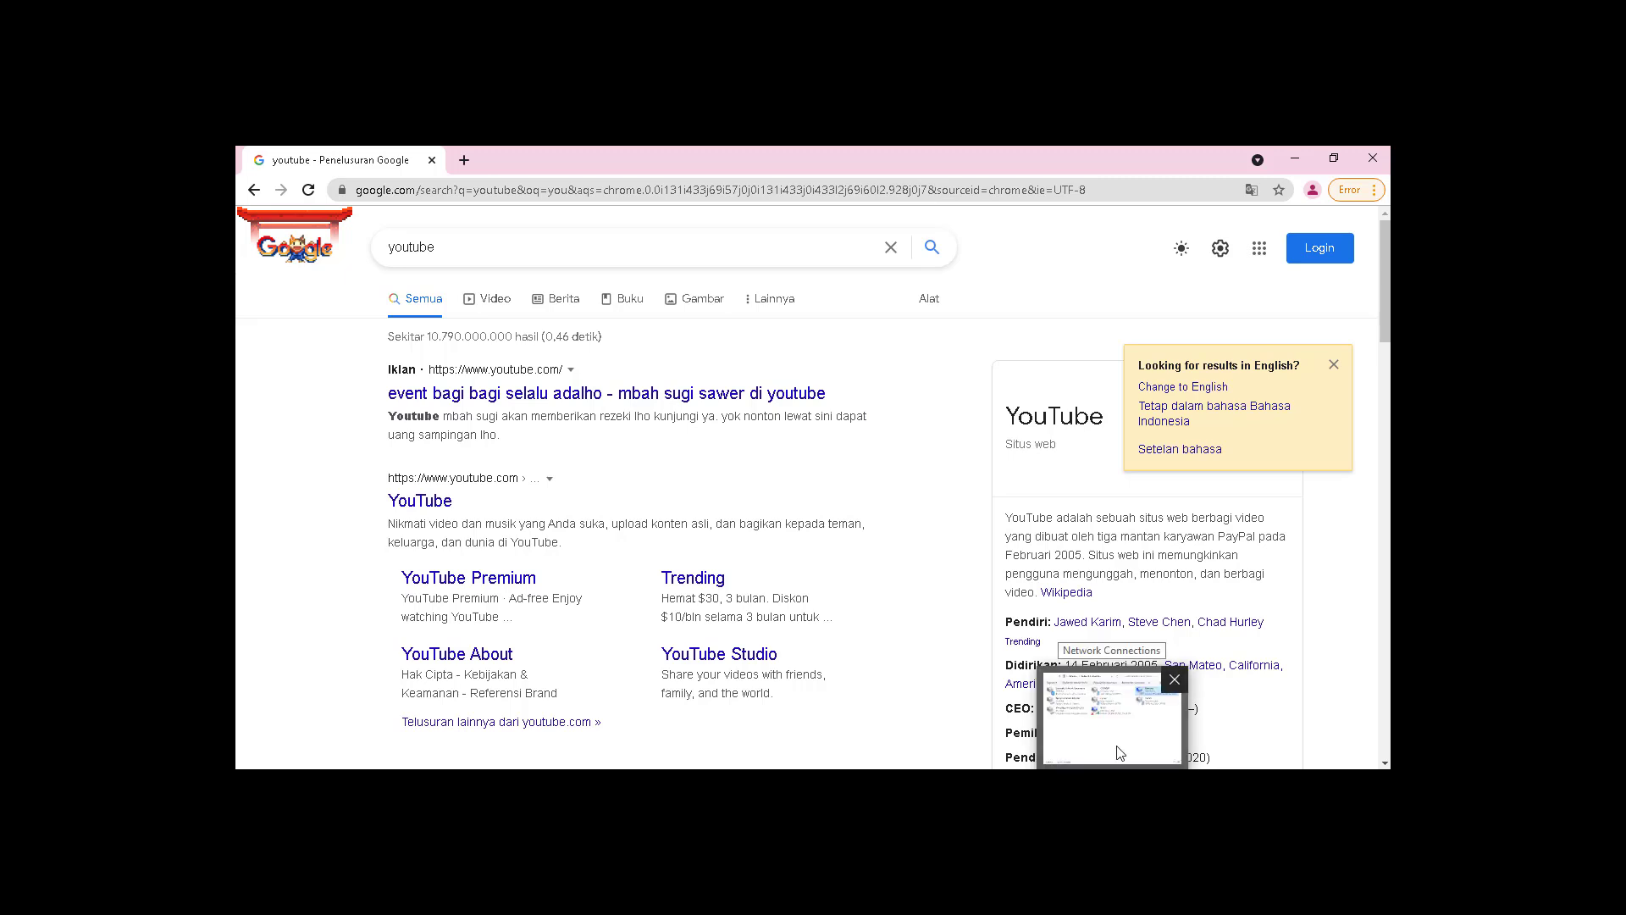
click(1288, 160)
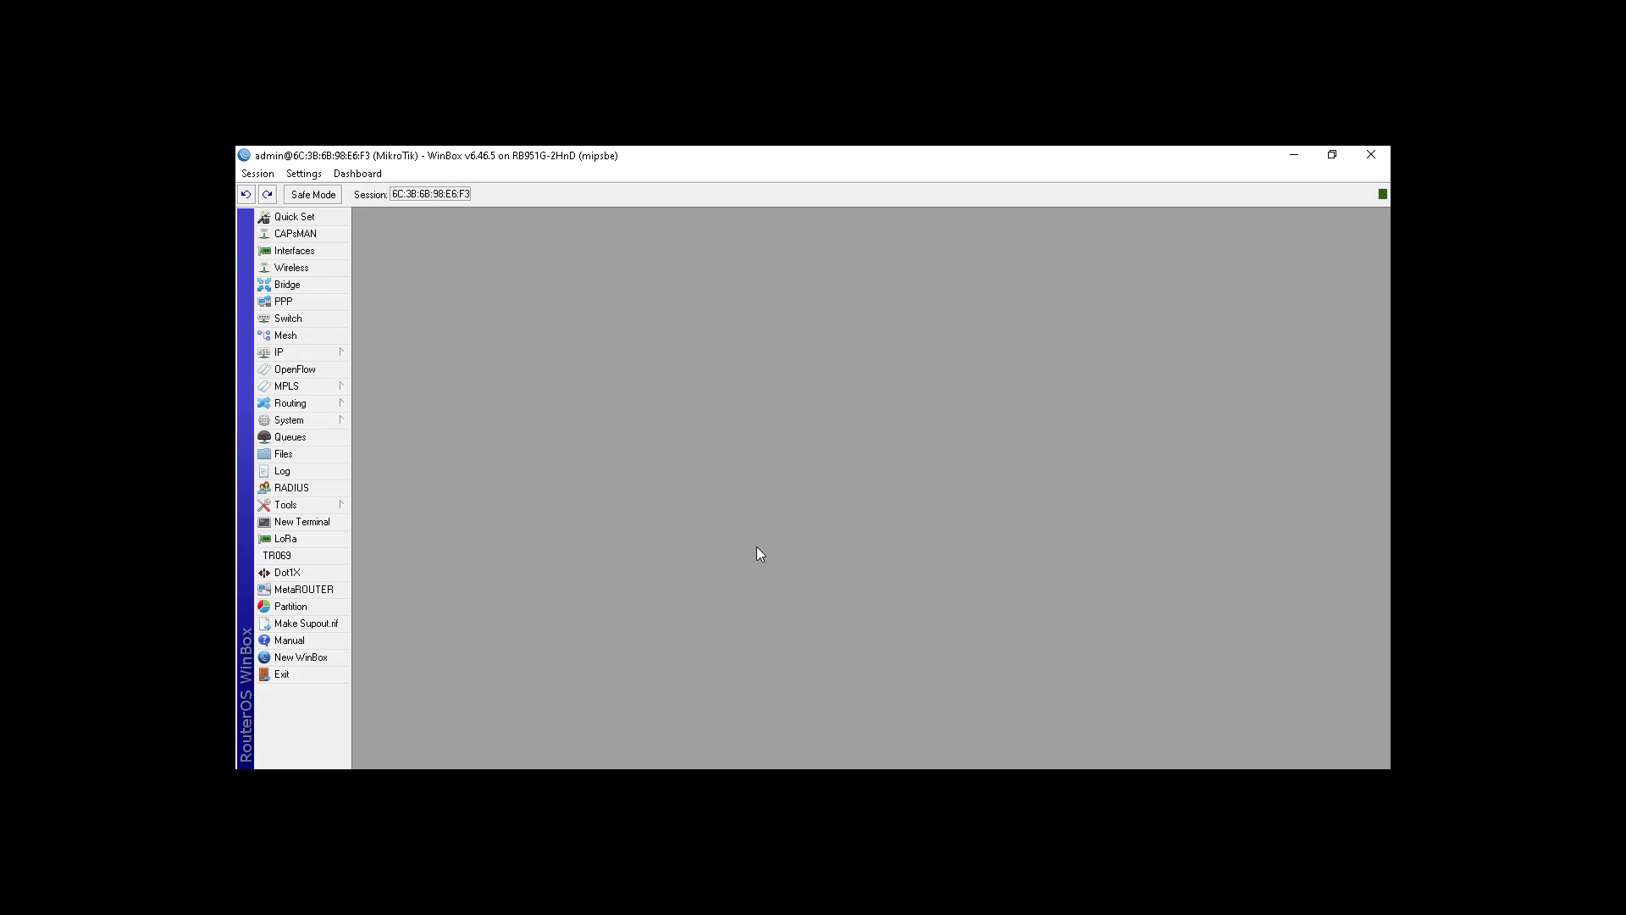
Step: Launch cmd via Run and run ipconfig twice, getting 192.168.103.253 via gateway 192.168.103.1
key(super+r)
key(Return)
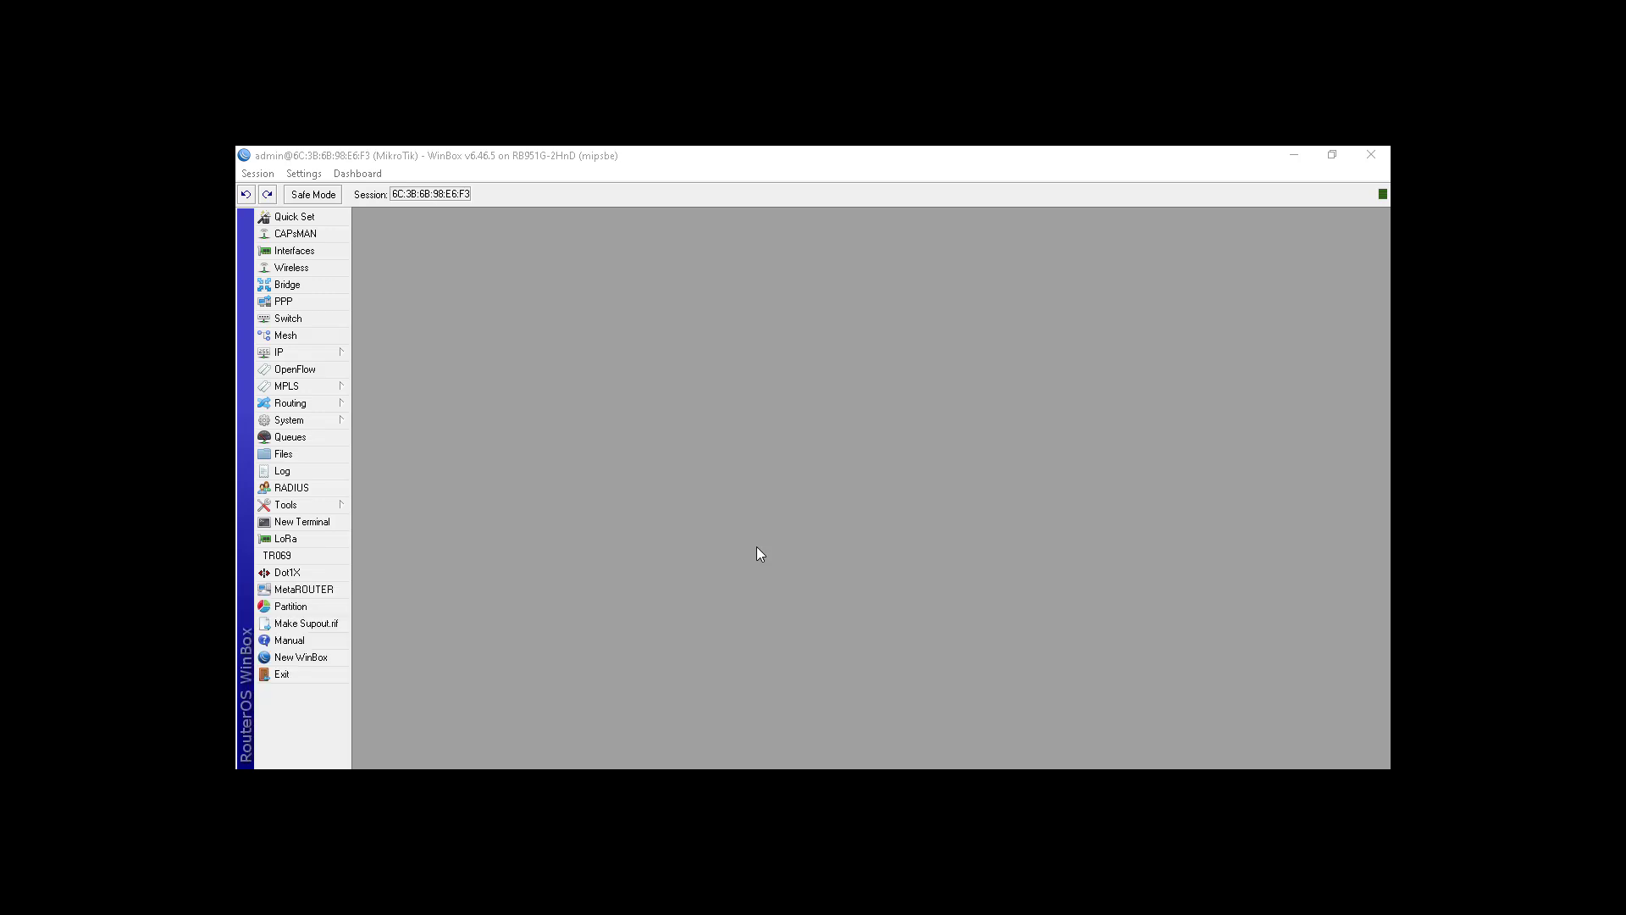
drag(628, 251, 797, 275)
text(ipconfig)
key(Return)
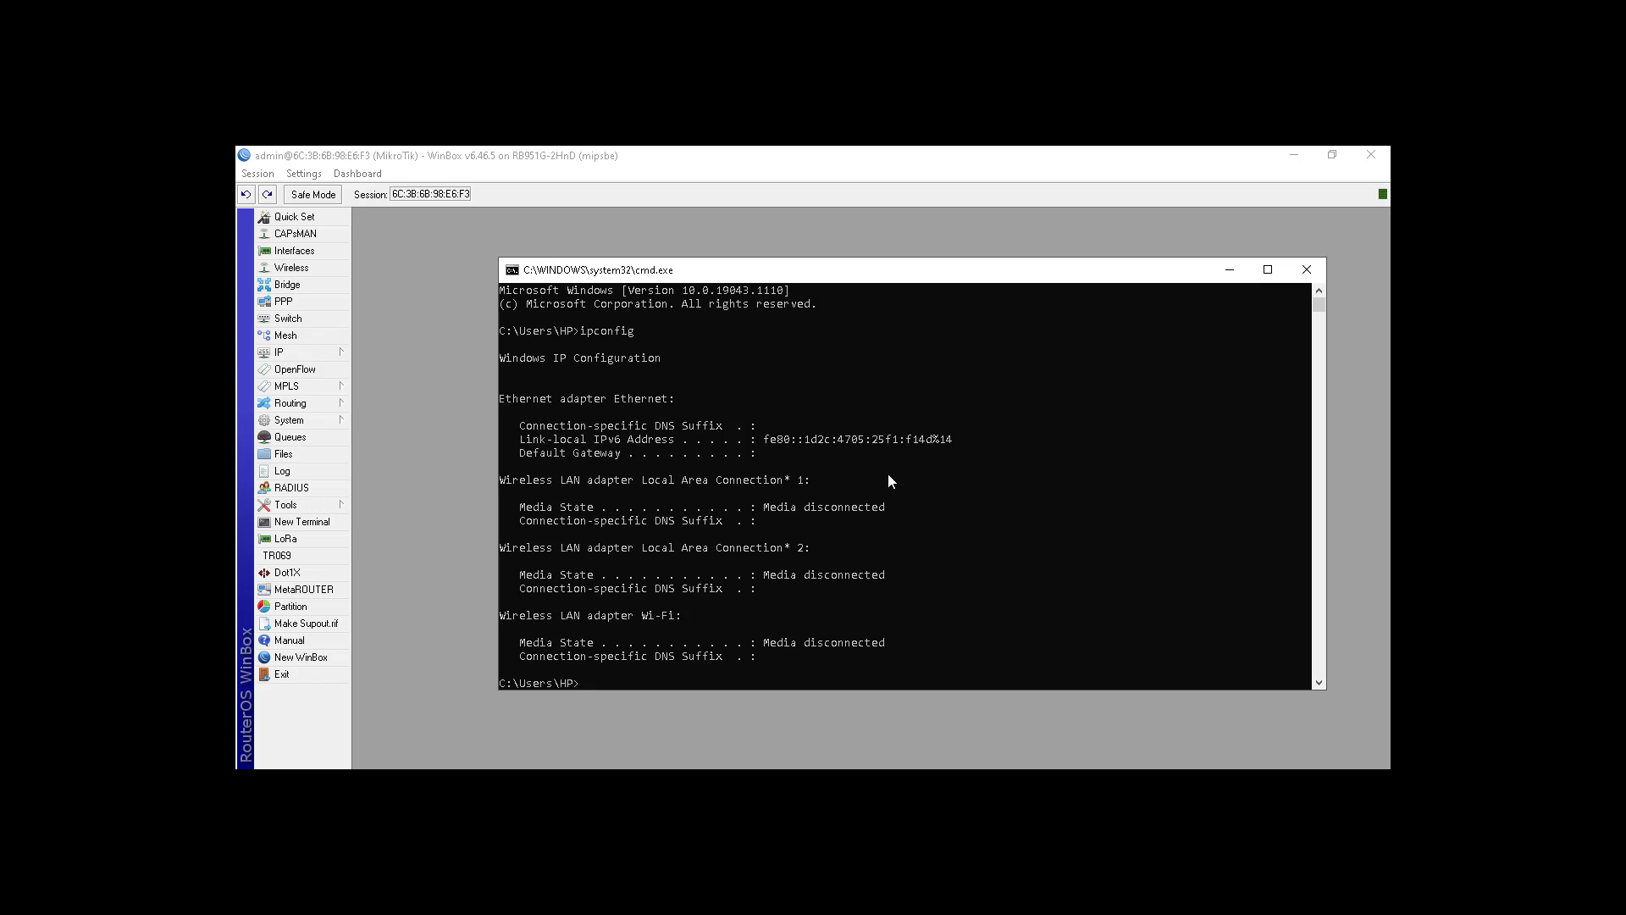
key(Up)
key(Return)
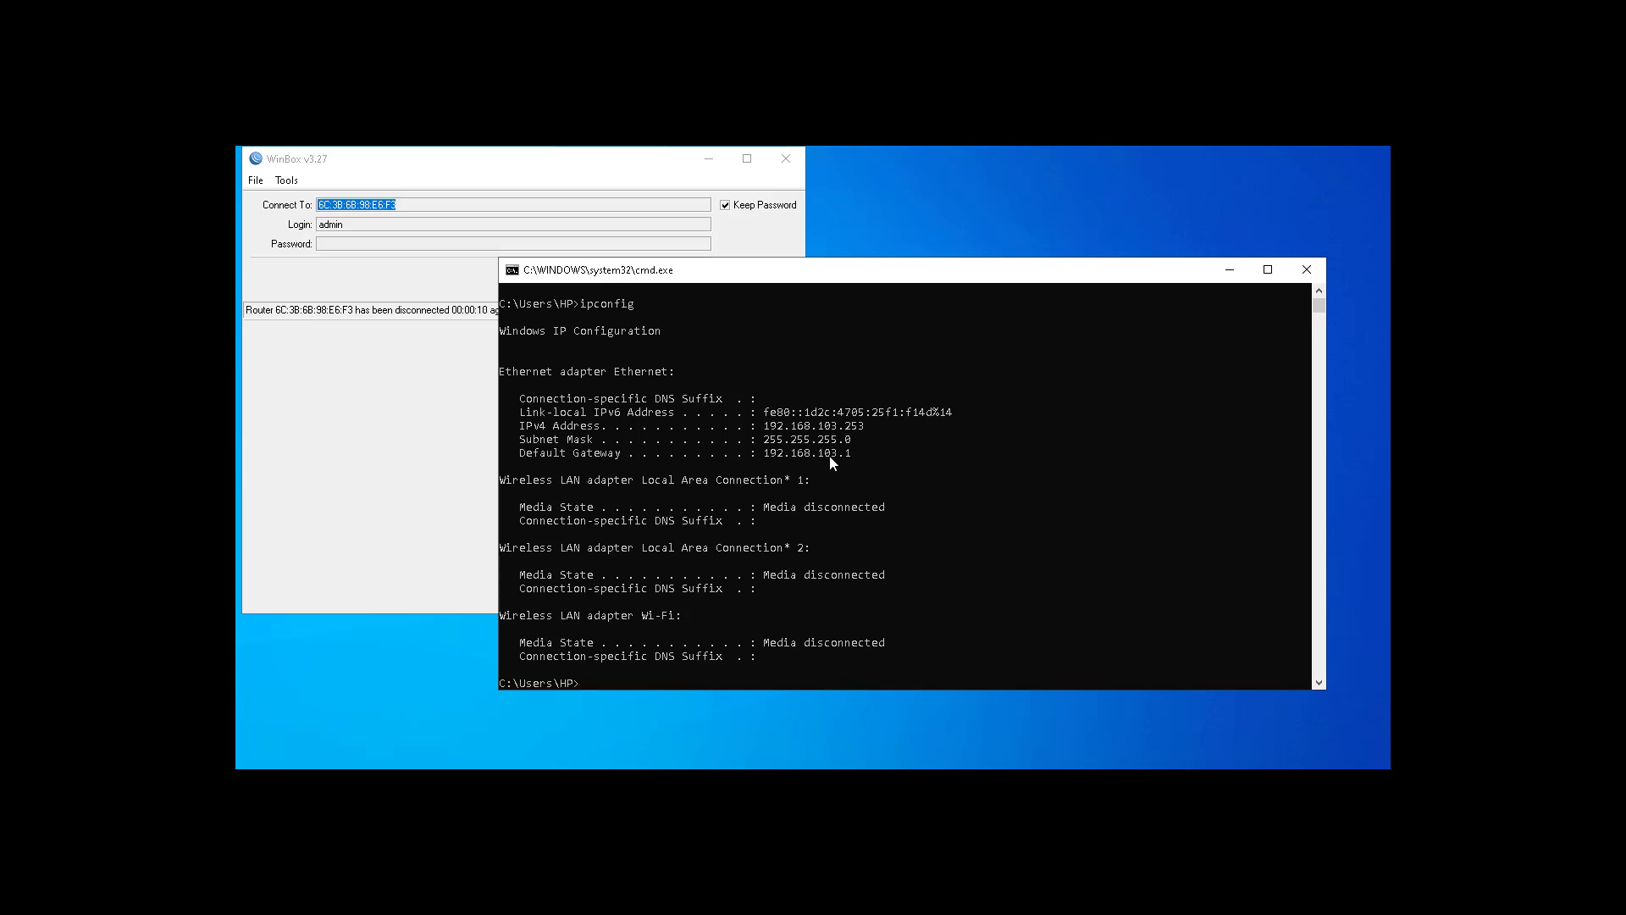
Step: Ping 8.8.8.8 with 0% loss, stopping it with Ctrl+C
key(Up)
key(BackSpace)
key(BackSpace)
key(BackSpace)
key(BackSpace)
key(BackSpace)
key(BackSpace)
key(BackSpace)
key(BackSpace)
text(ping 8.8.8.8)
key(Return)
key(ctrl+c)
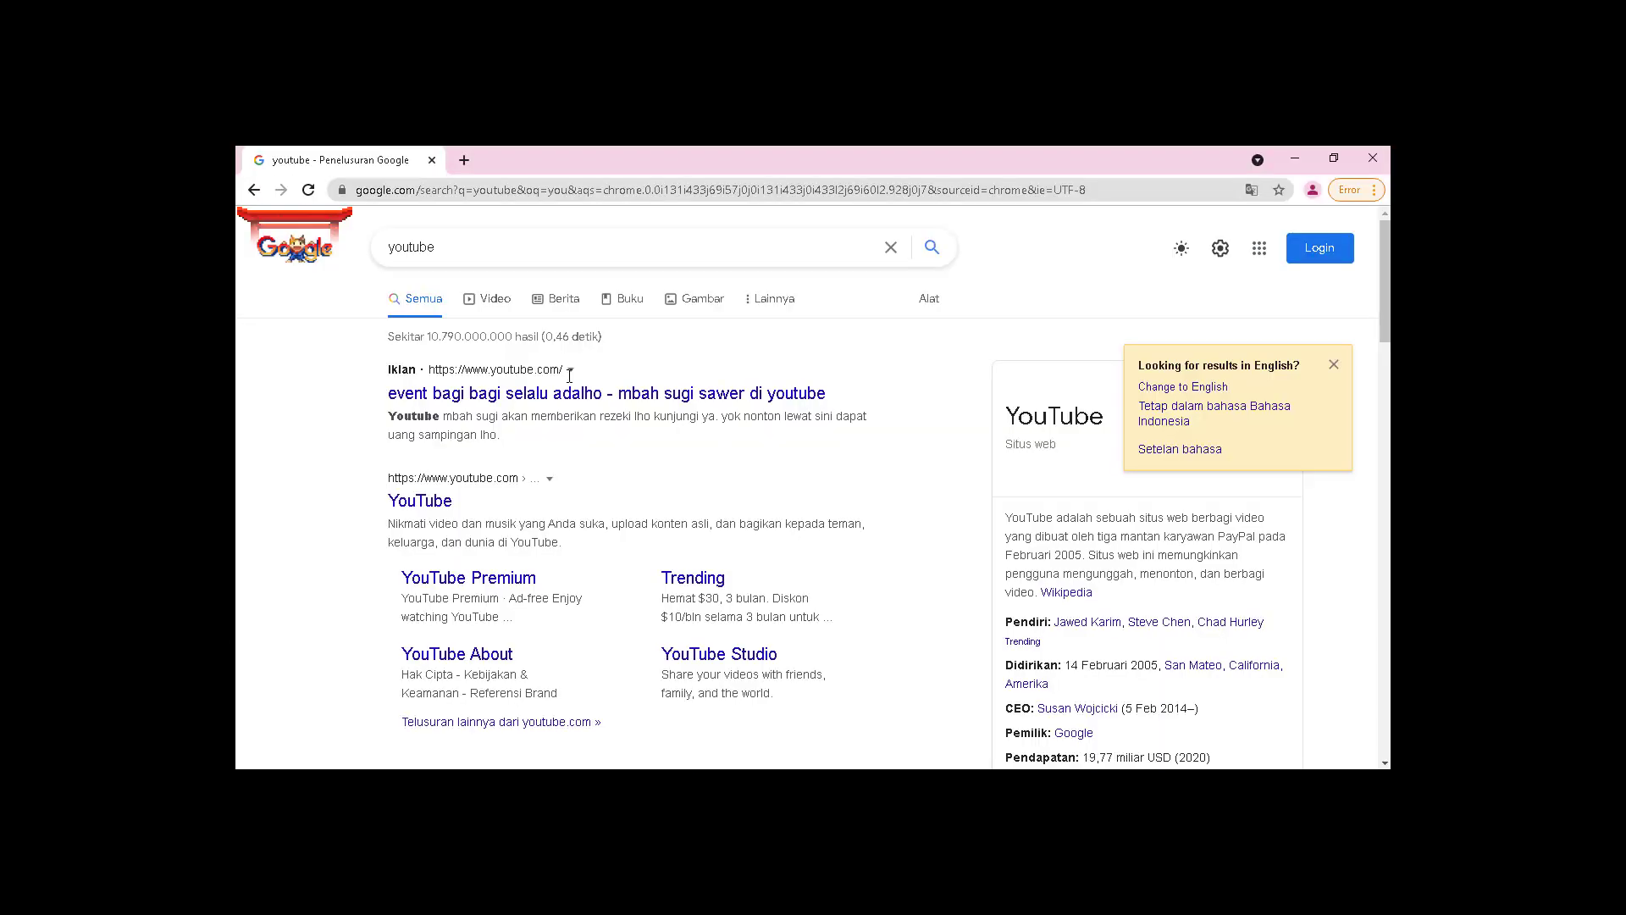
Step: Search Google for wikipedia in Chrome, then Alt+Tab back to the console
click(438, 188)
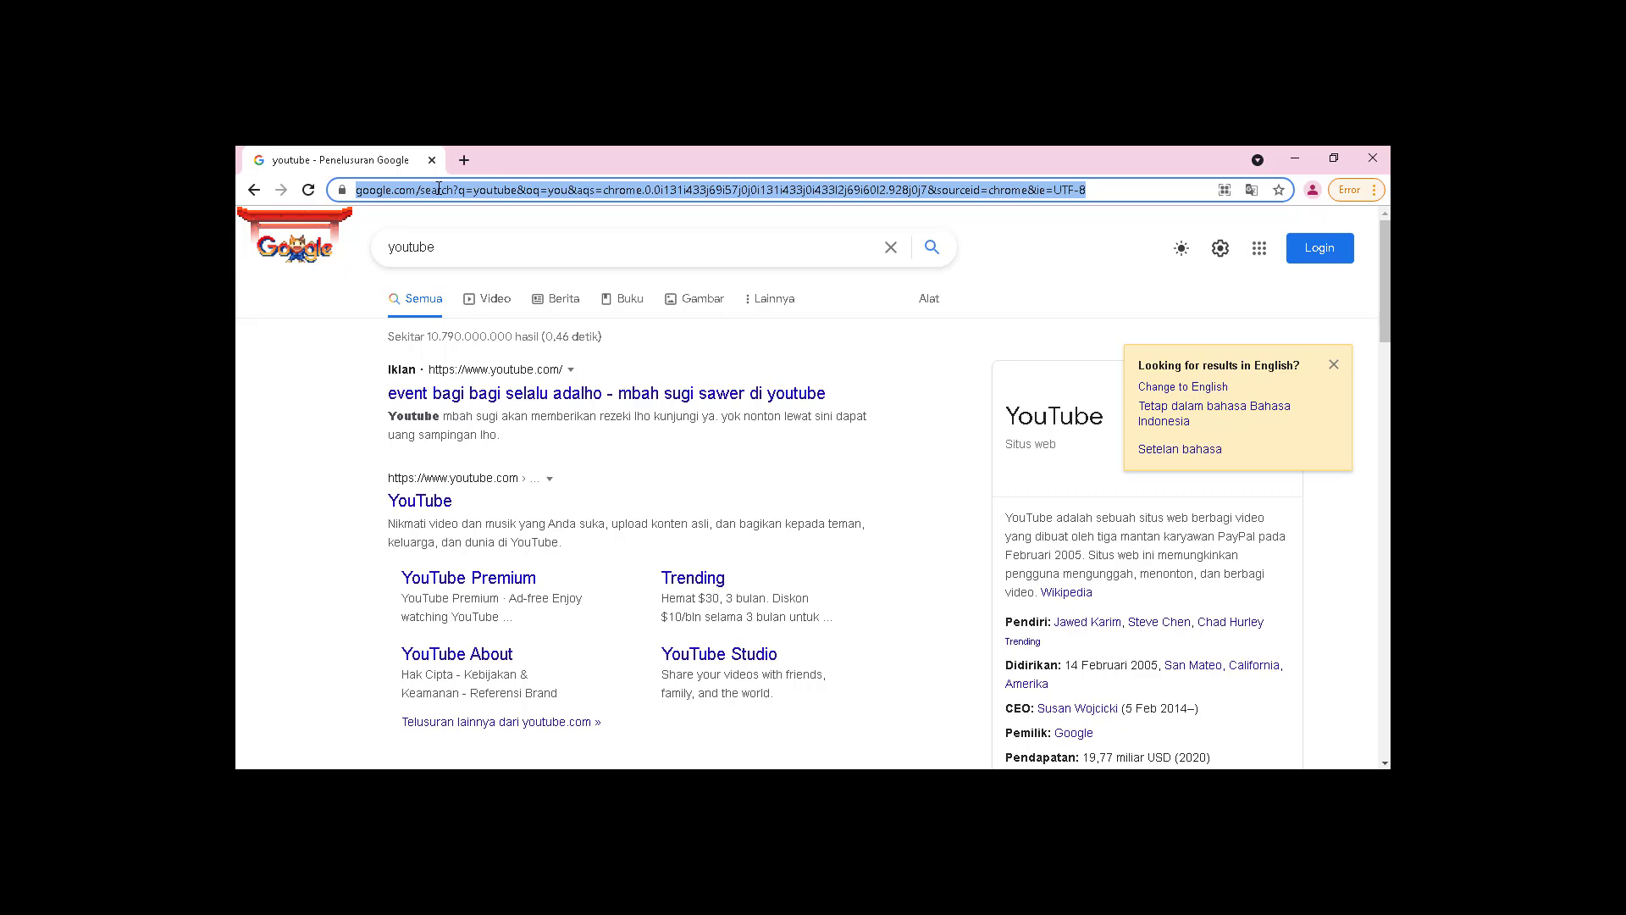
text(wiki)
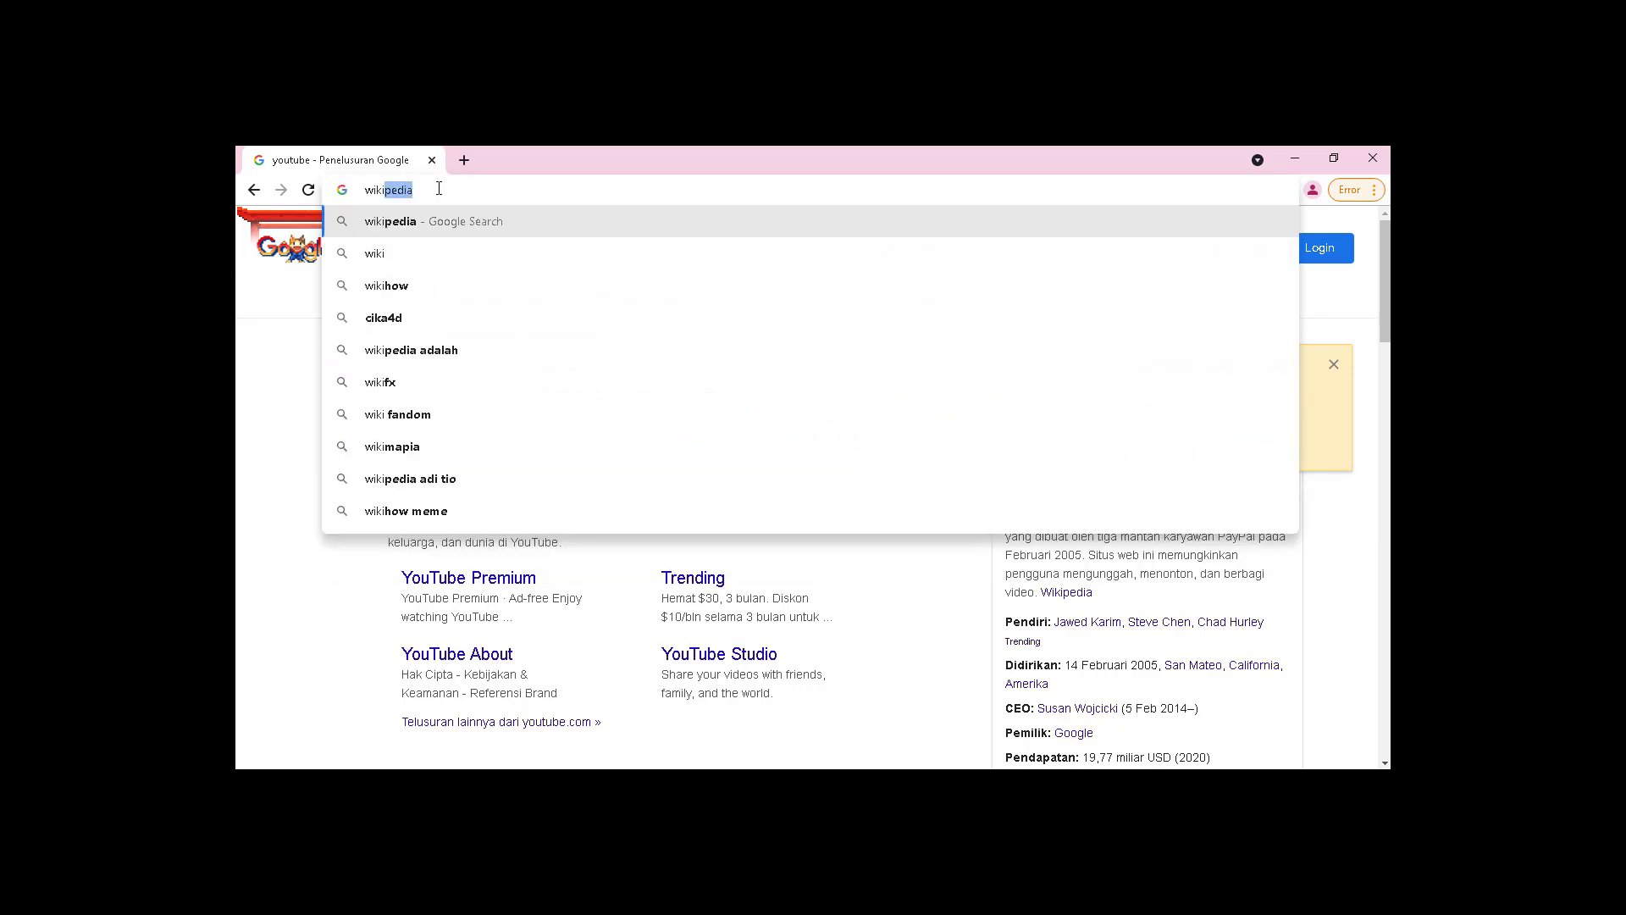
key(Return)
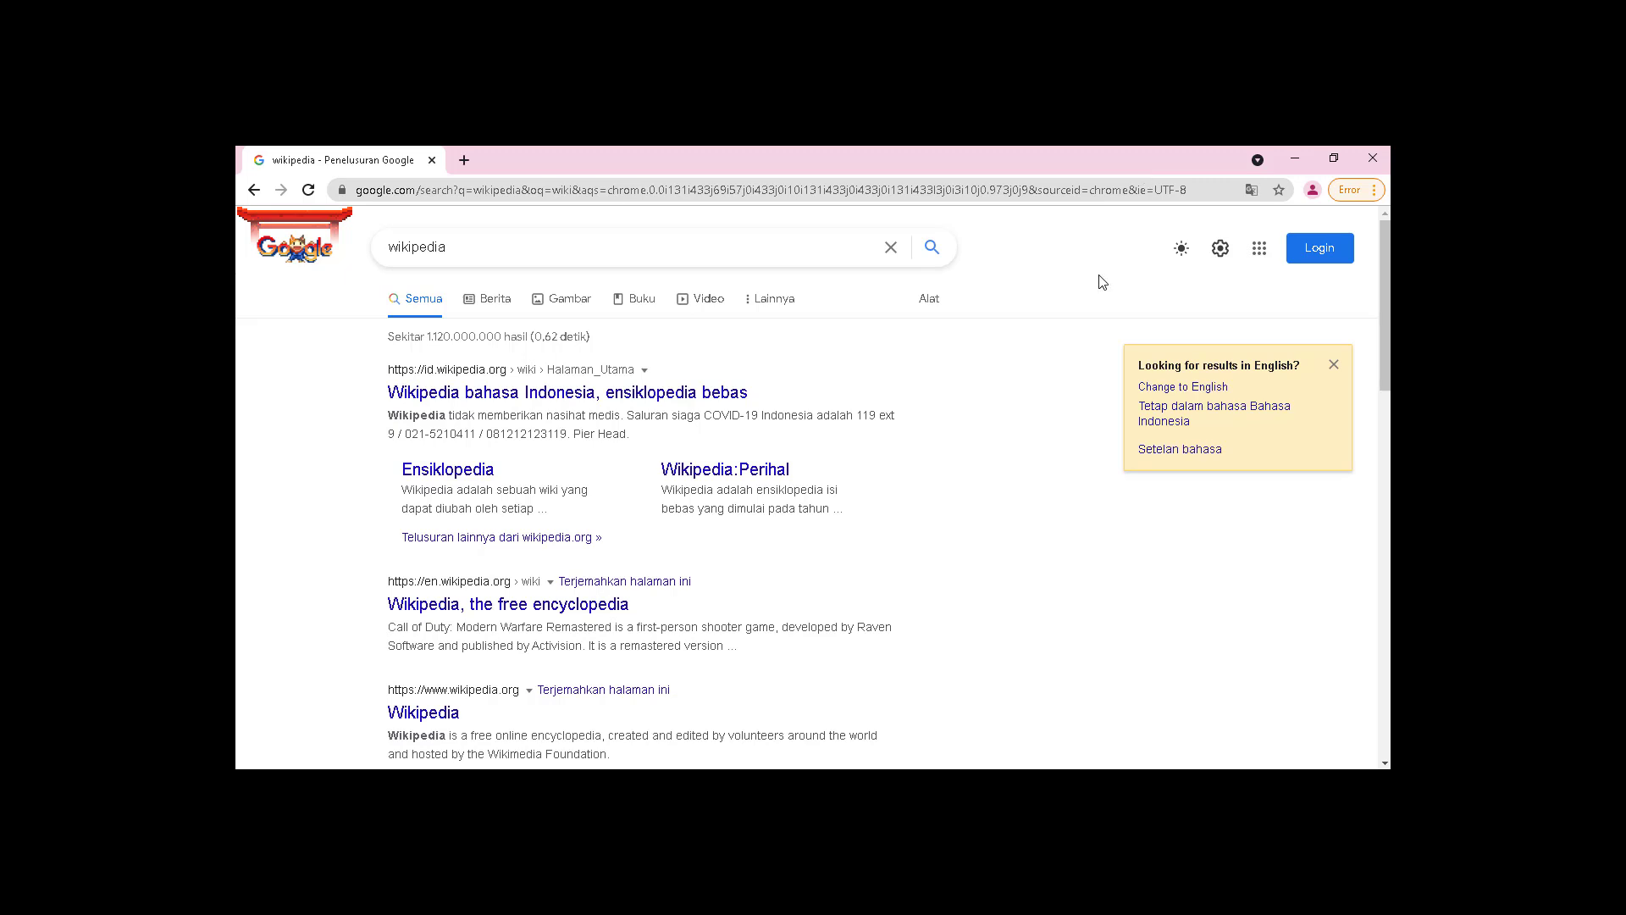
key(alt+Tab)
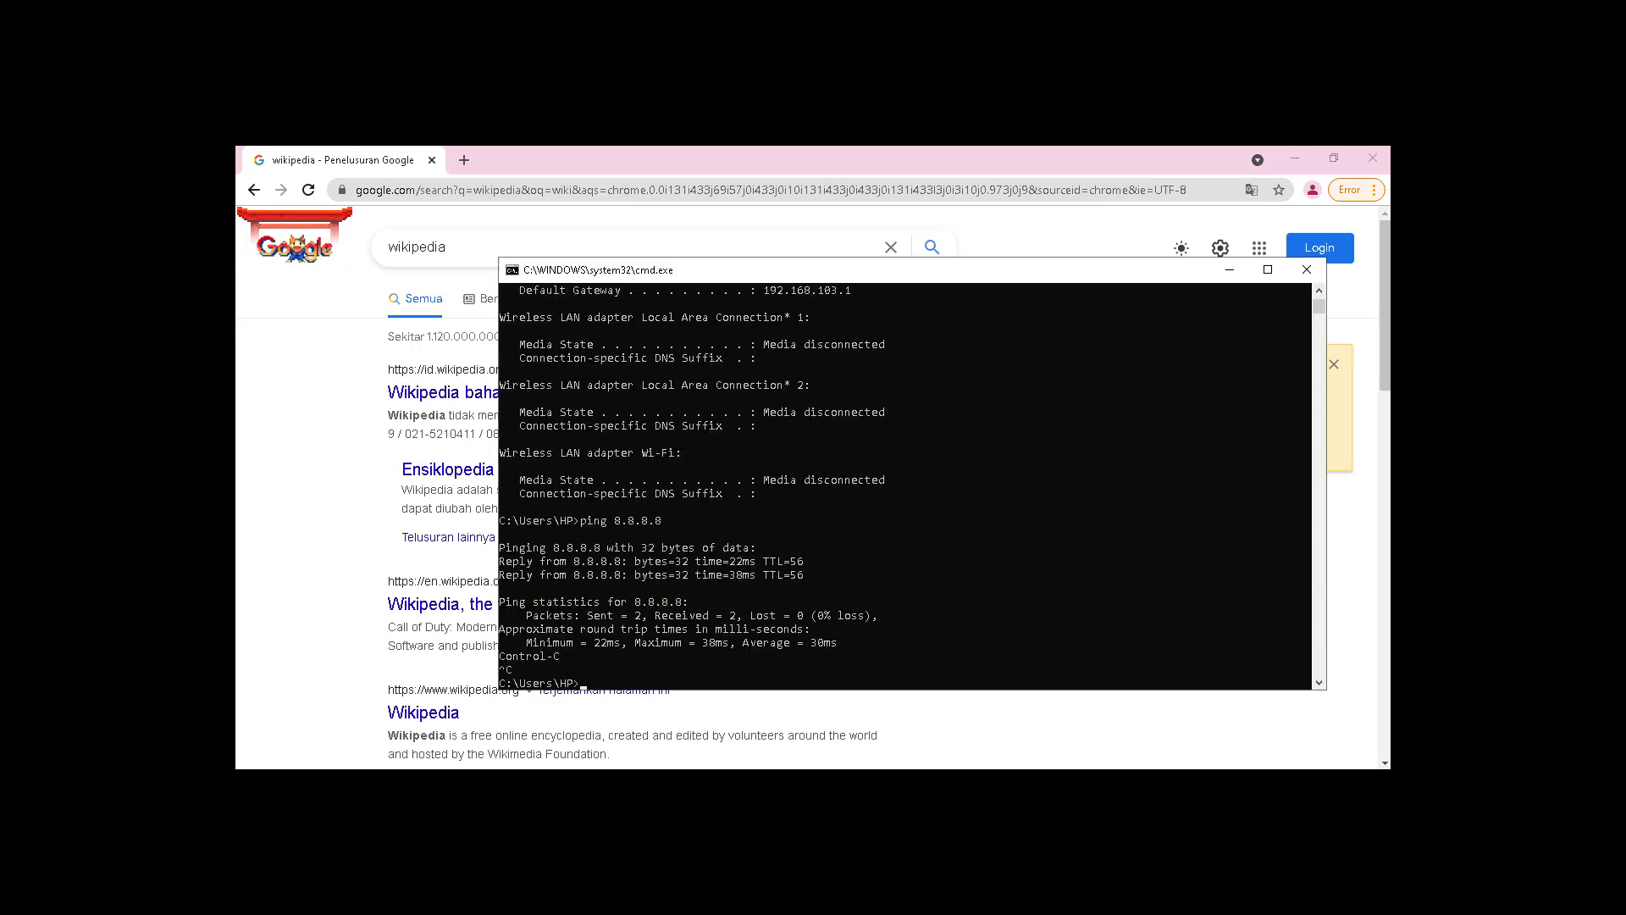
Step: Rerun ipconfig, now reporting 192.168.104.254 with gateway 192.168.104.1 on the ether4 network
key(Up)
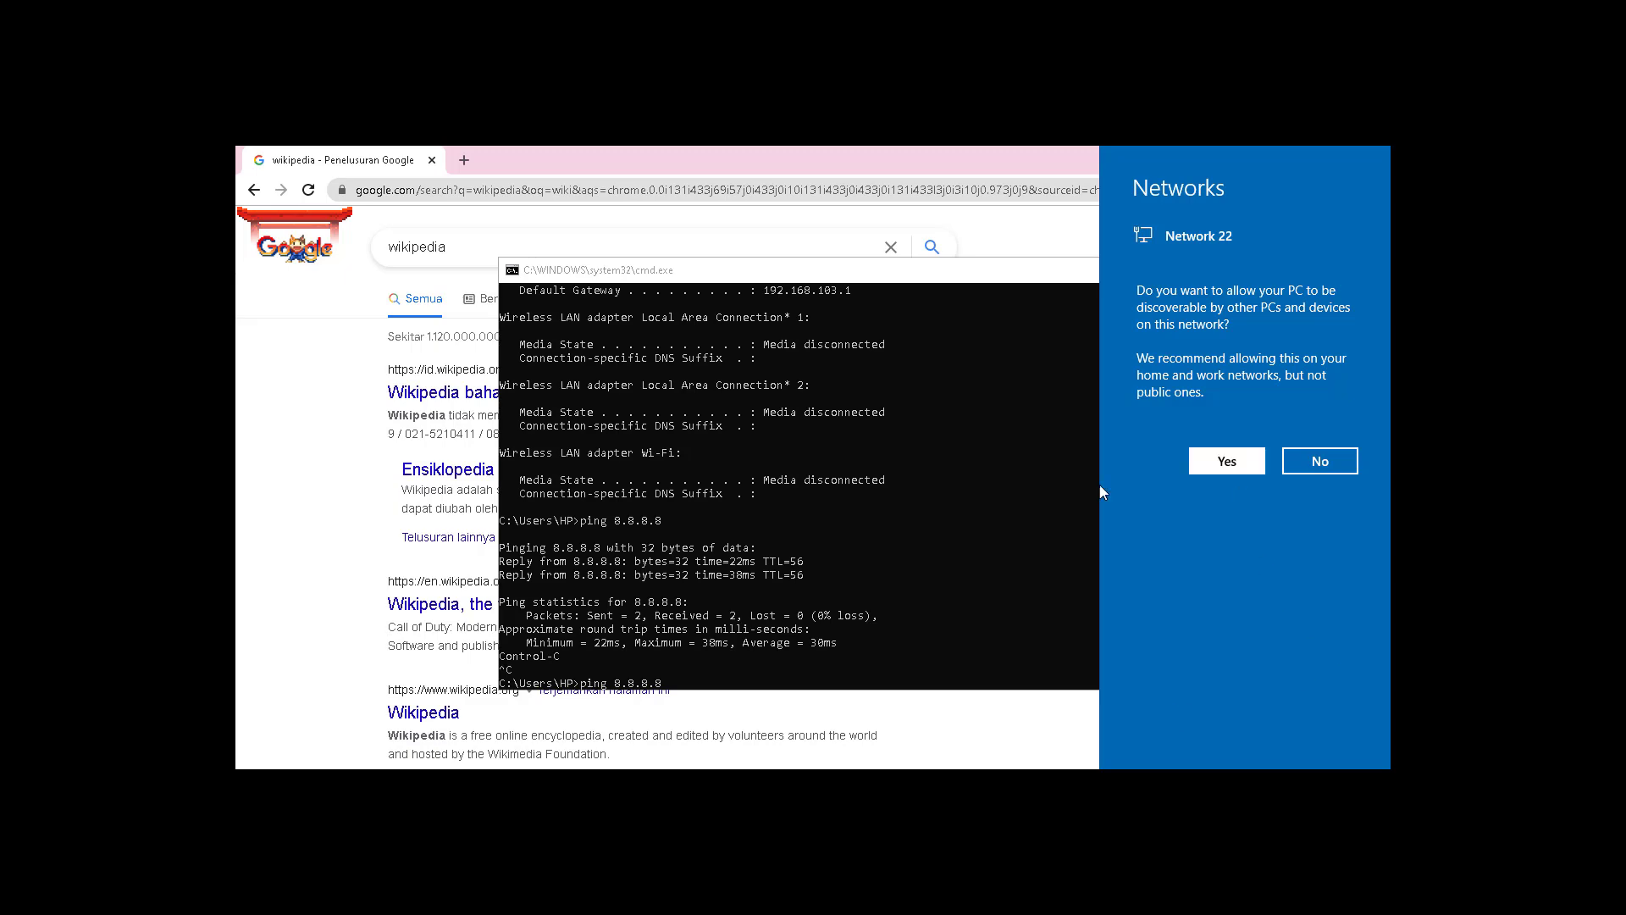
click(976, 563)
key(Escape)
key(Up)
key(Return)
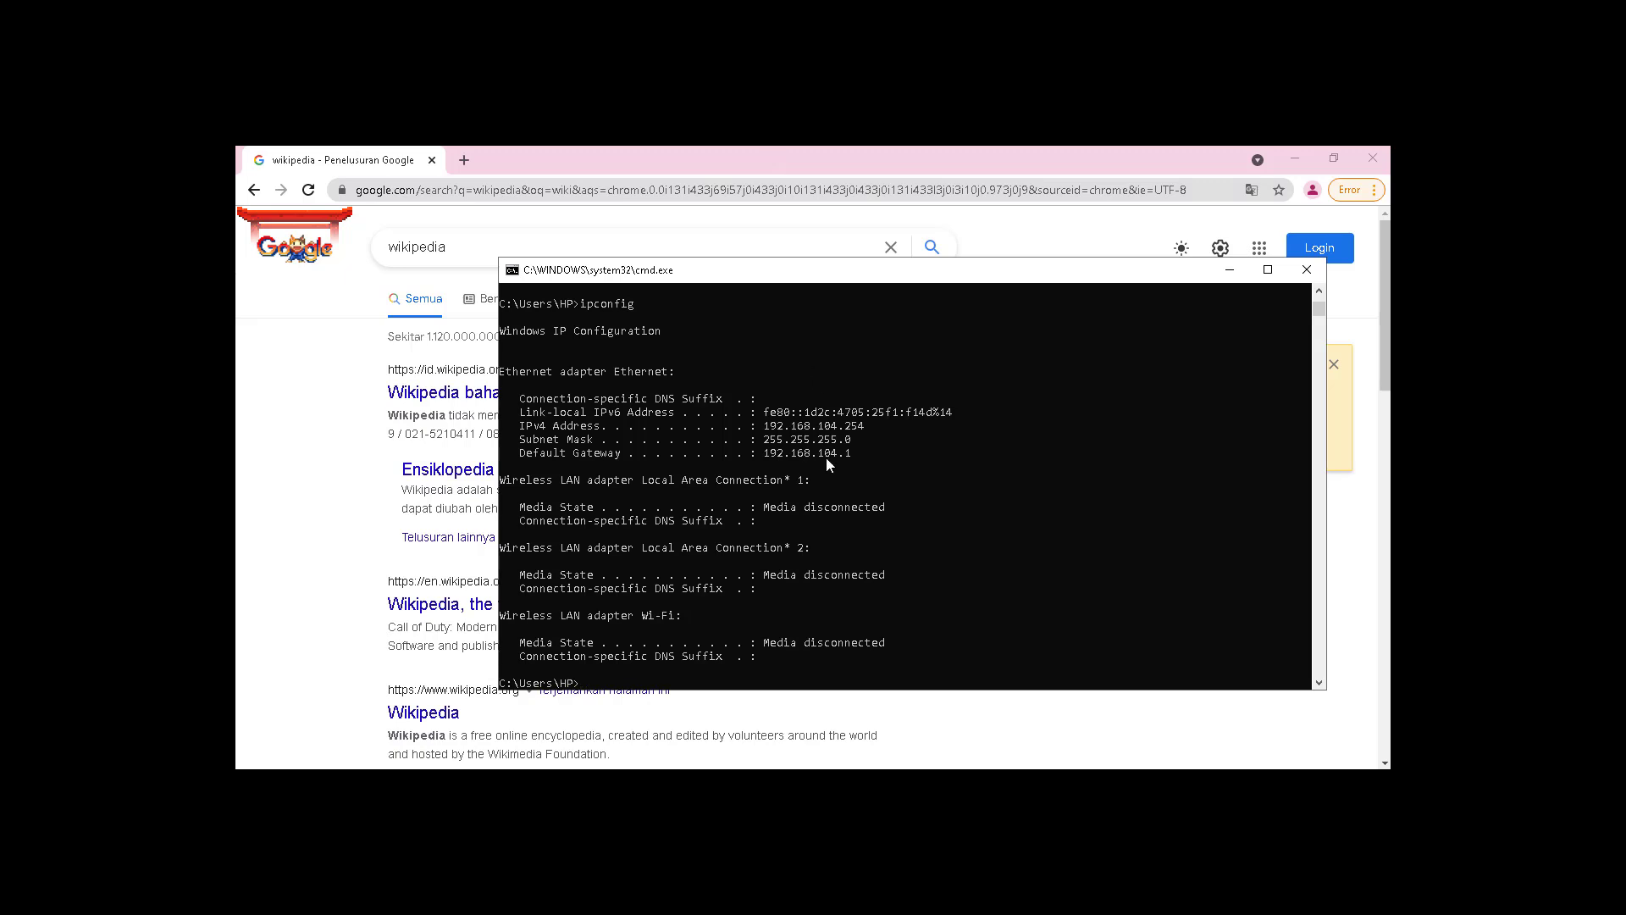
Step: Load 1cak.com in Chrome, then minimize the browser
click(614, 151)
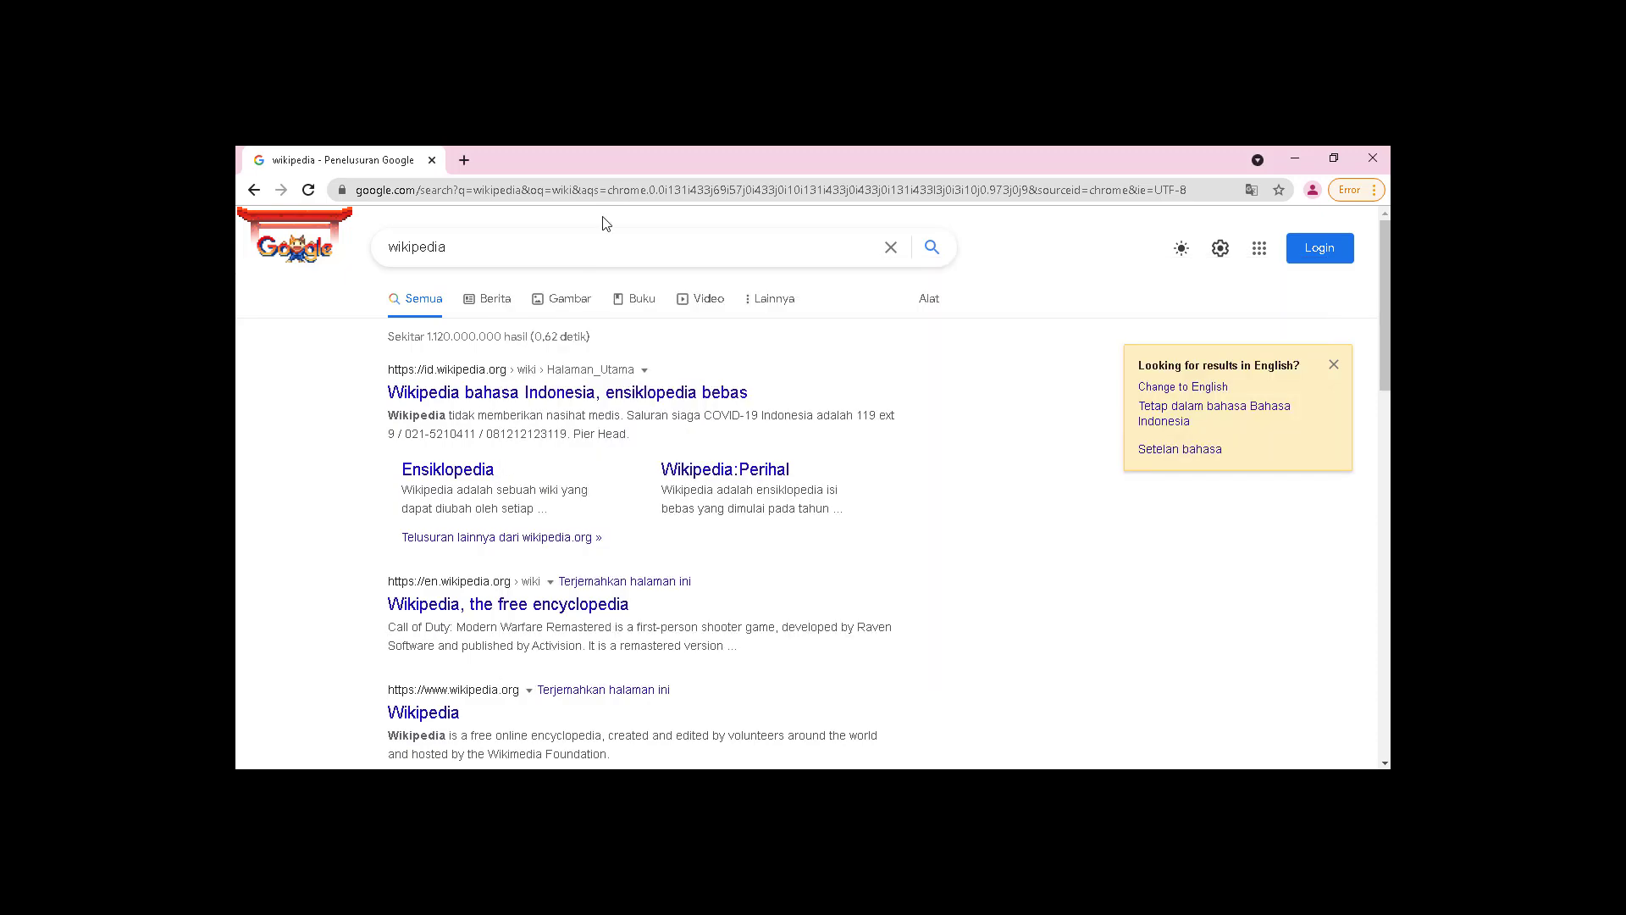
click(599, 197)
text(1cak.com)
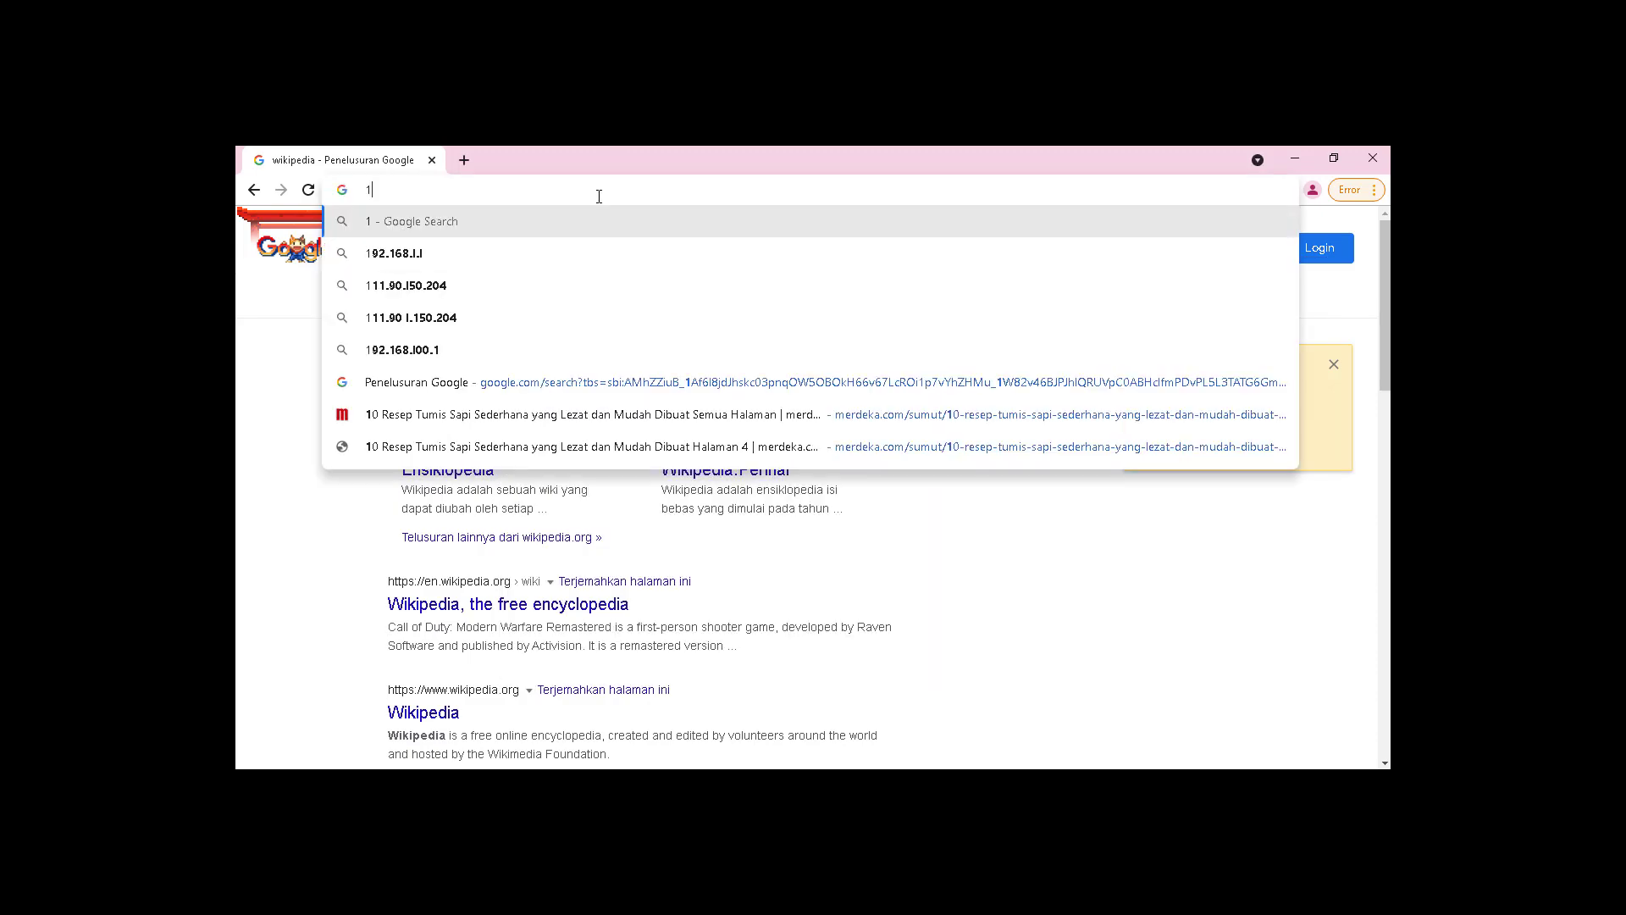
key(Return)
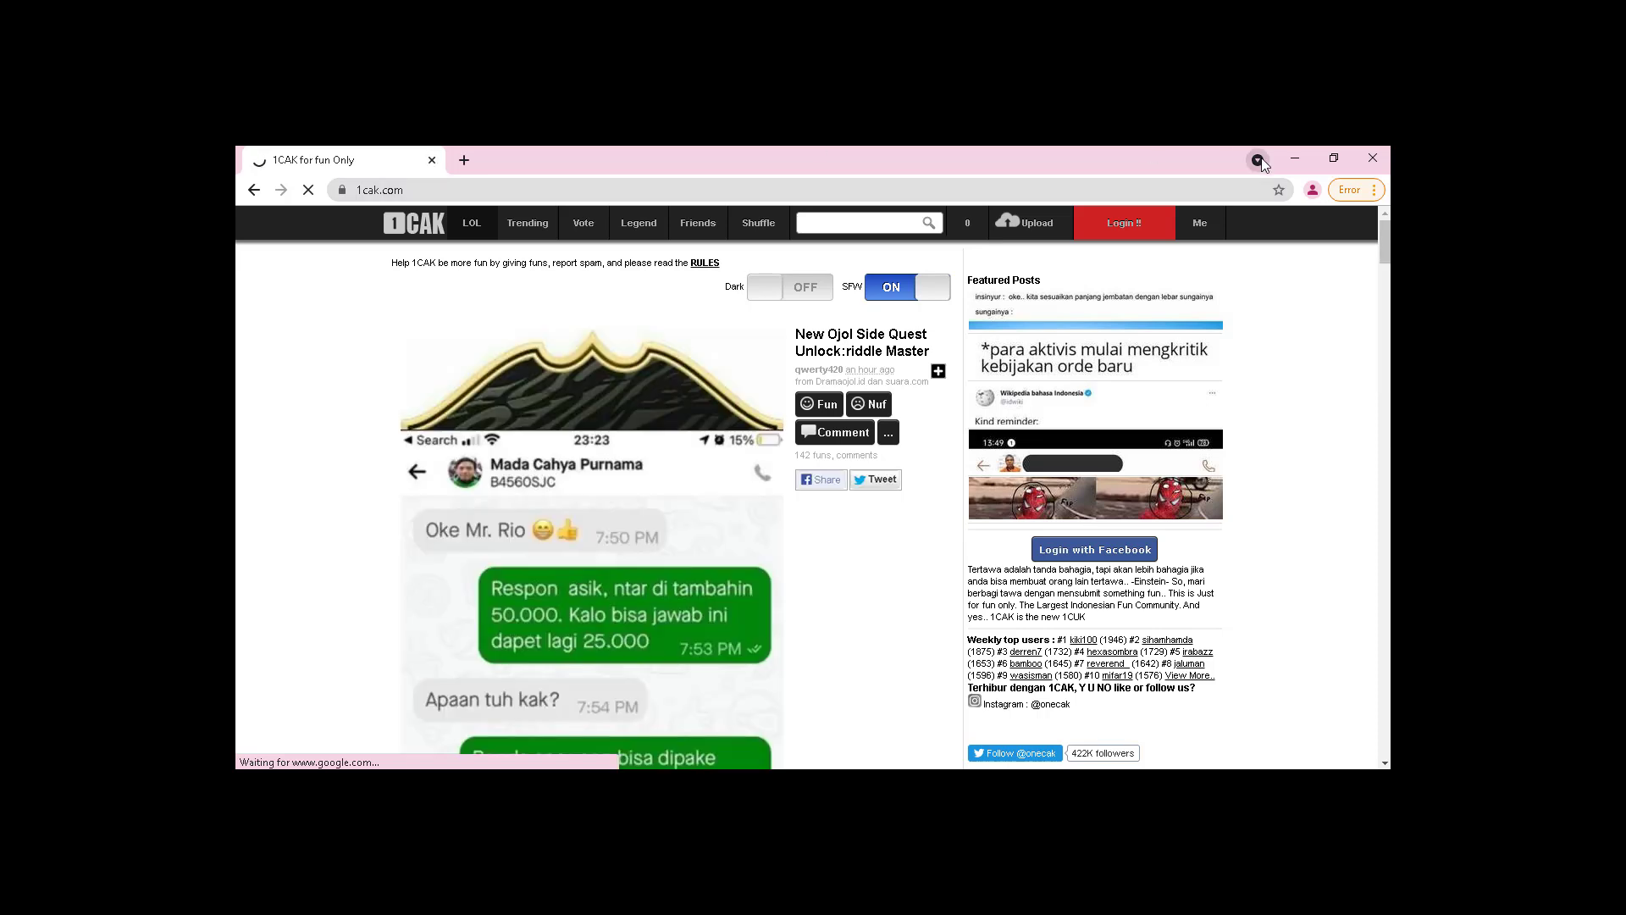
click(1294, 160)
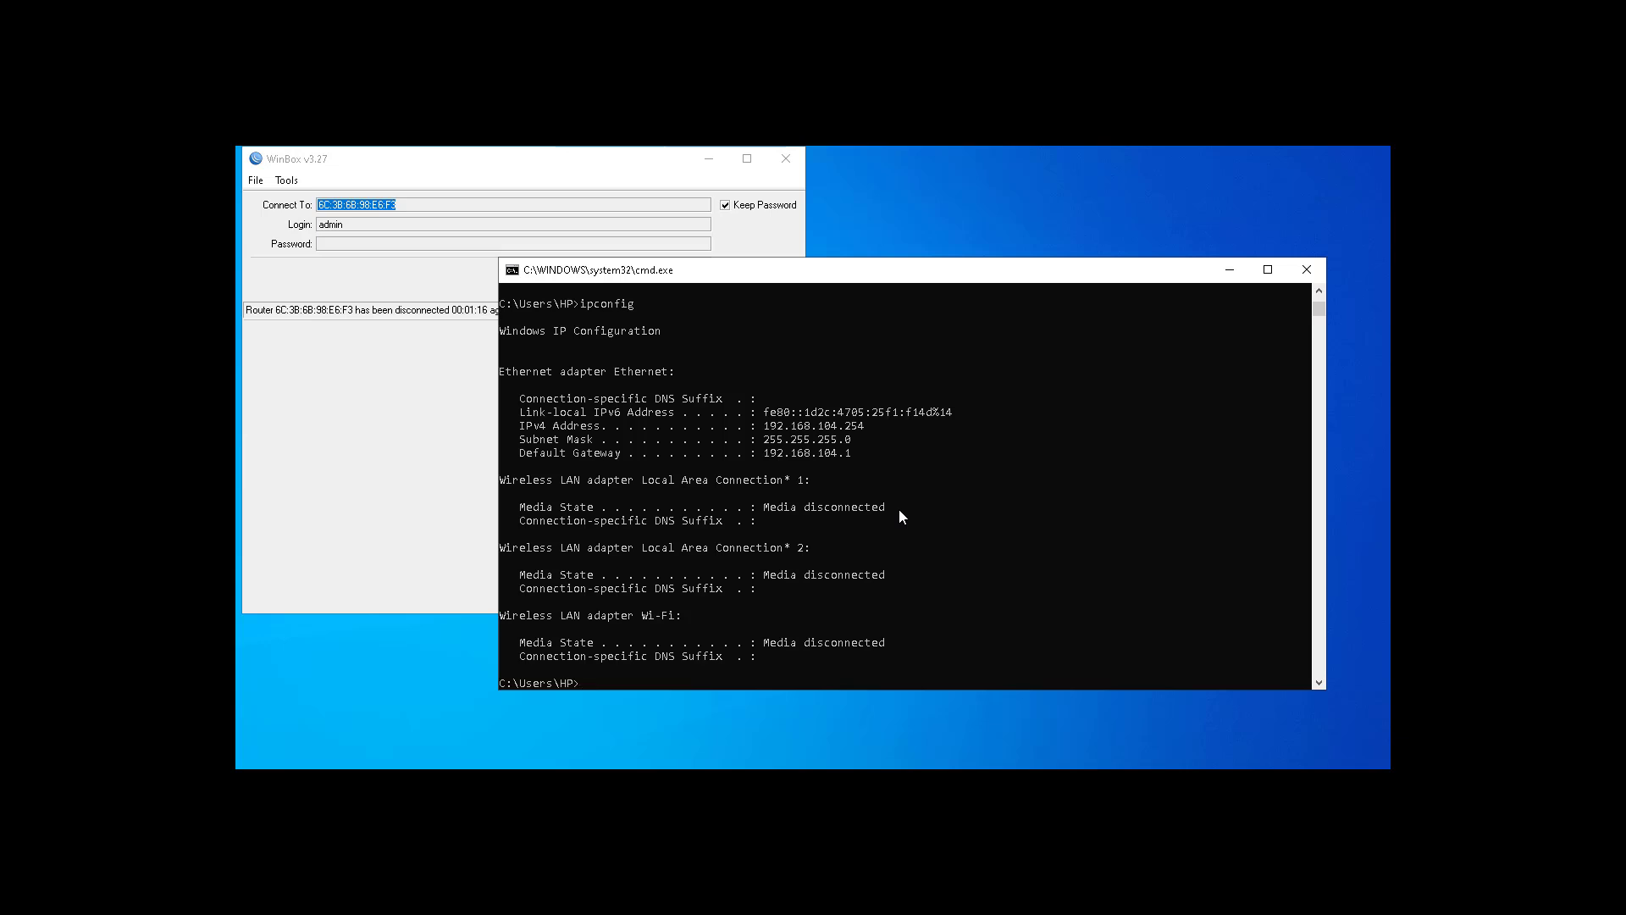
Step: Rerun ipconfig until Ethernet shows 192.168.105.254 with gateway 192.168.105.1
key(Up)
key(Return)
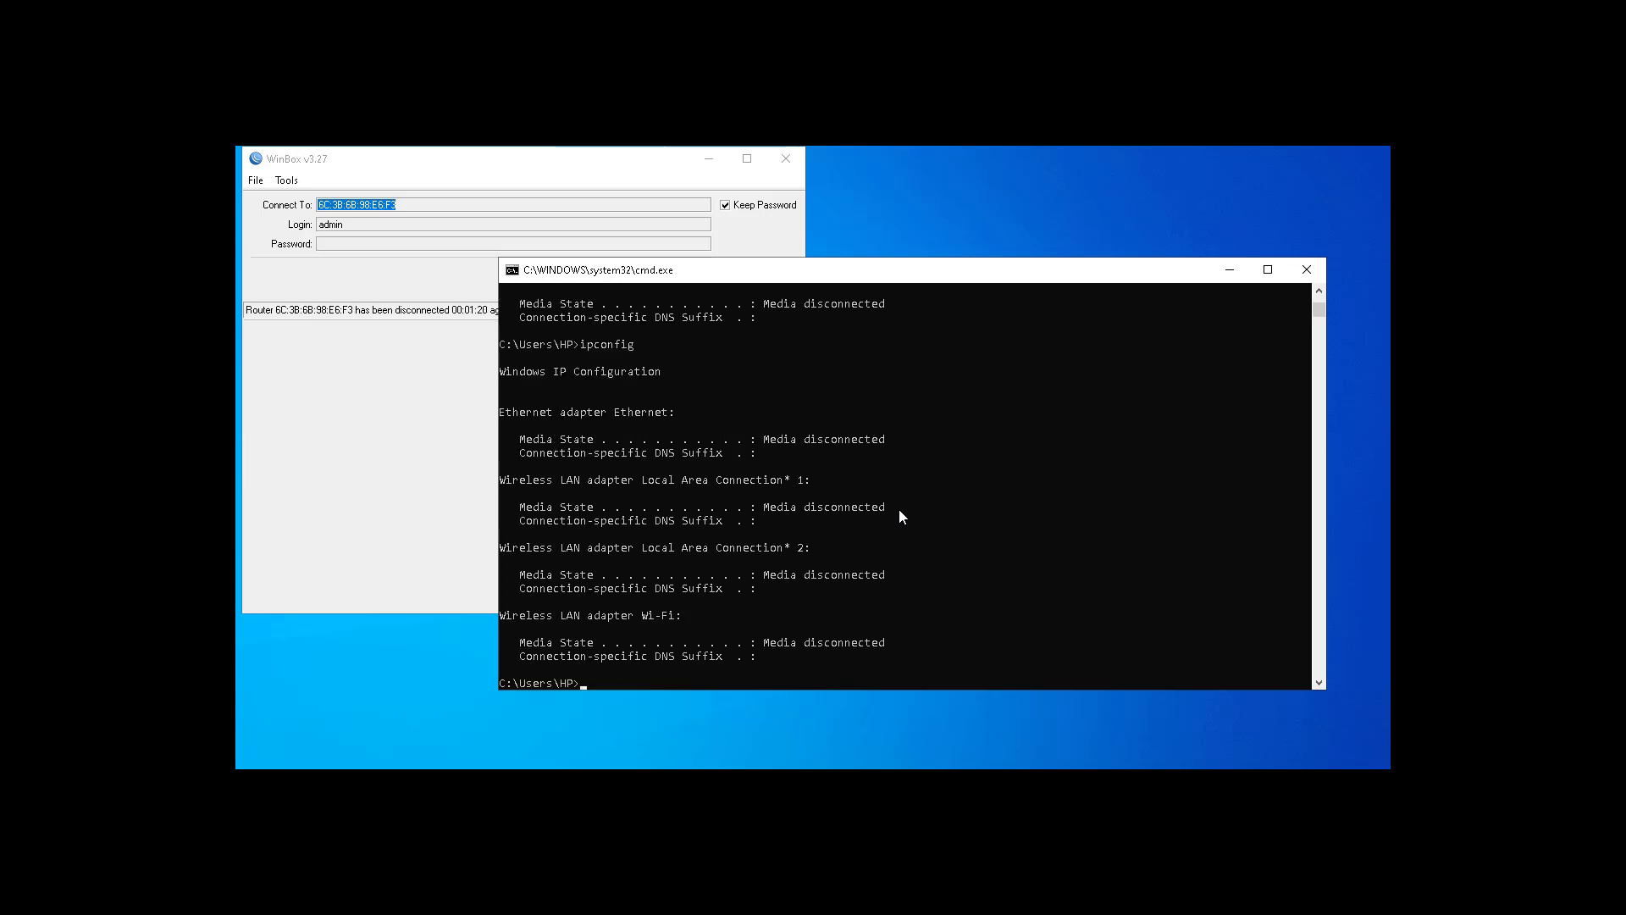
key(Up)
key(Return)
key(Up)
key(Return)
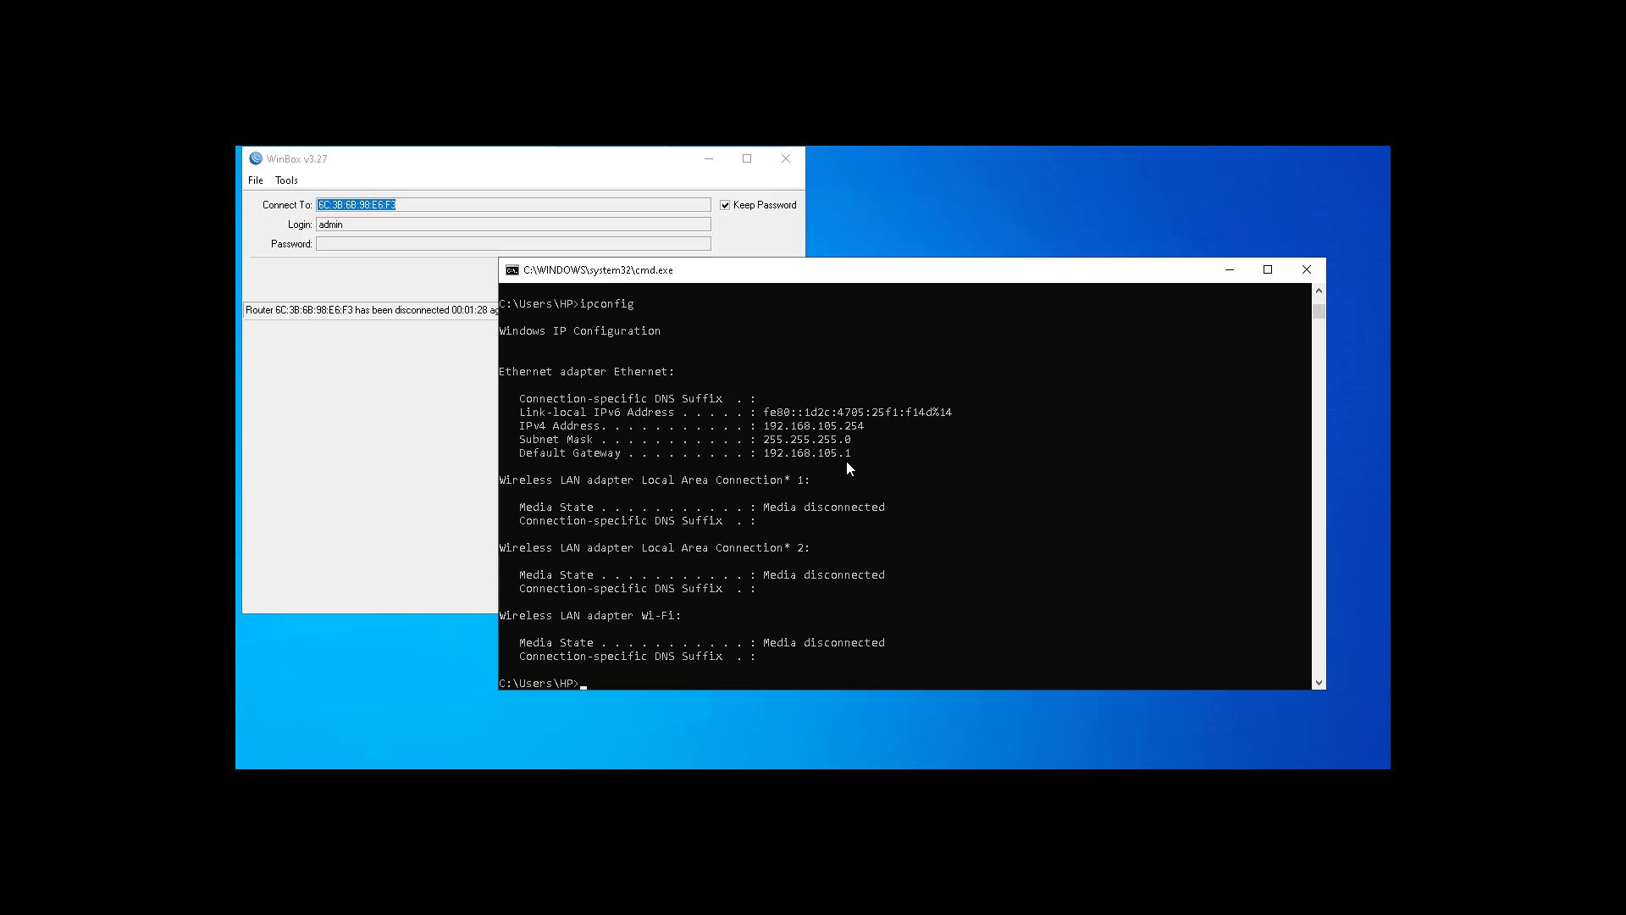
Step: Ping 8.8.8.8 to confirm replies with 0% loss, then stop the ping
key(Up)
key(Up)
key(Up)
key(Up)
key(Return)
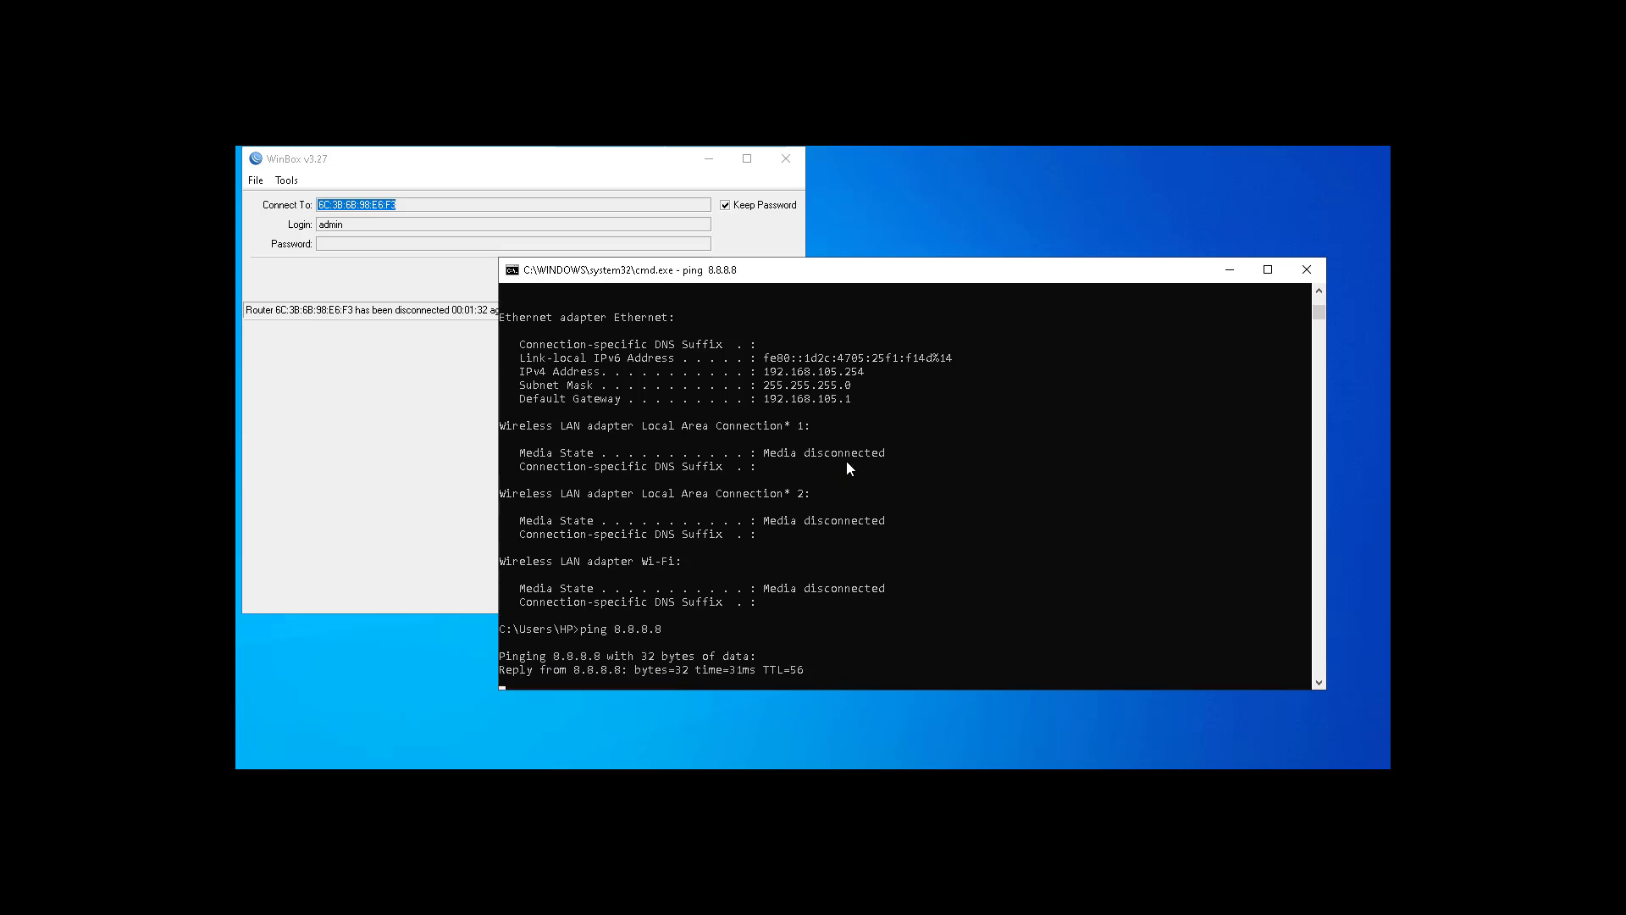
key(ctrl+c)
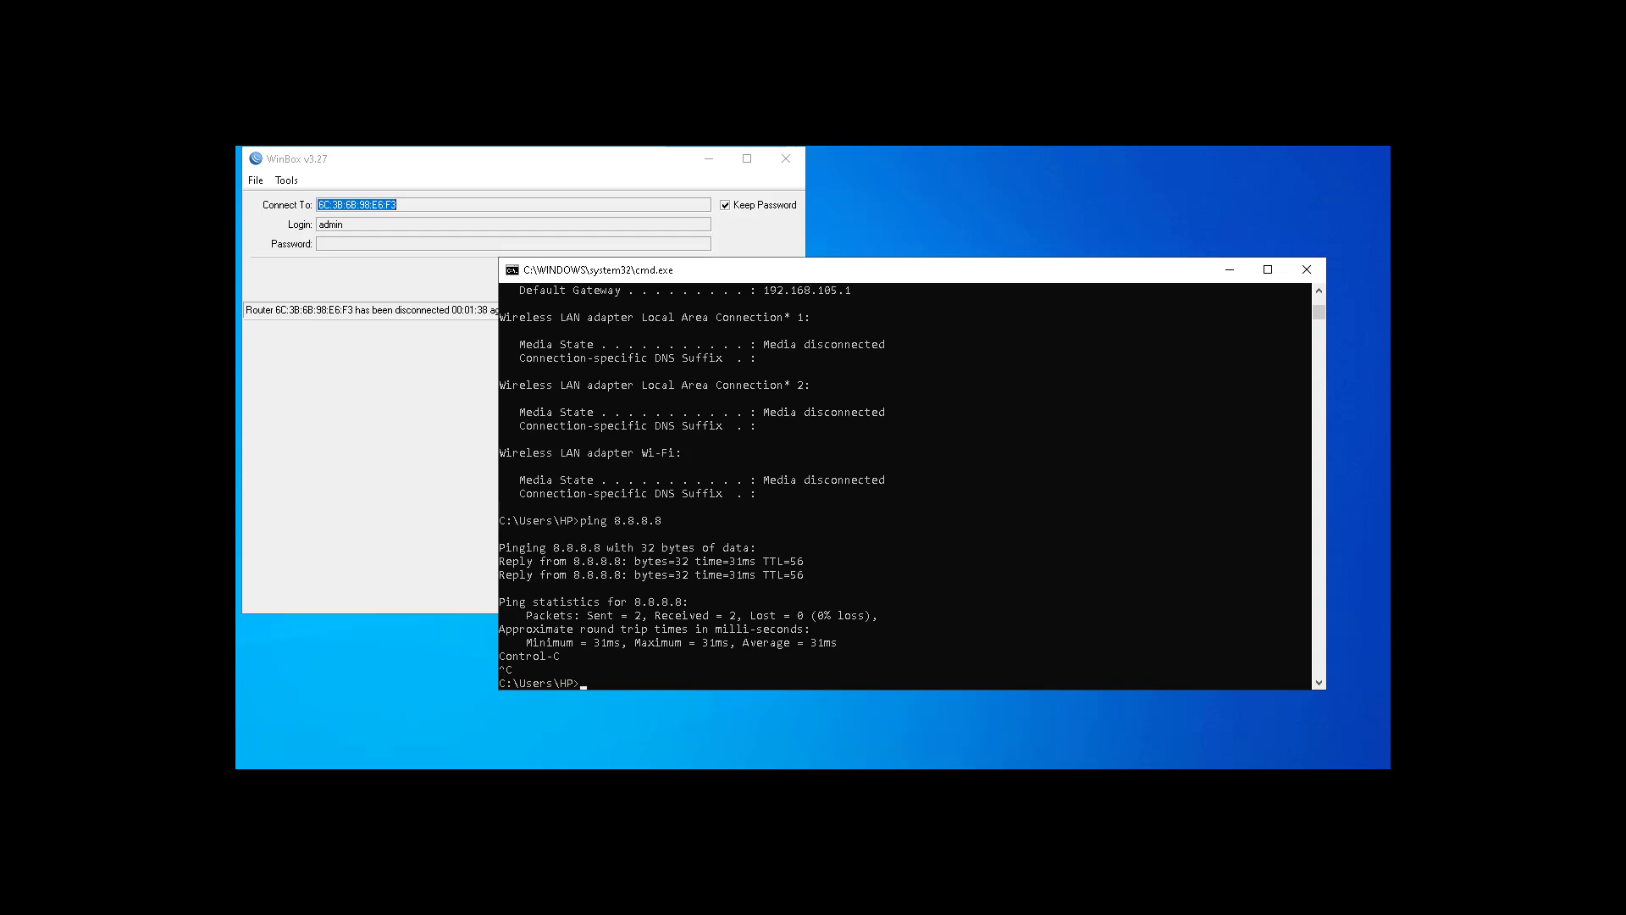
Step: Search Google for 'facebook' in Chrome, then minimize the browser
mouse_move(694, 782)
click(693, 719)
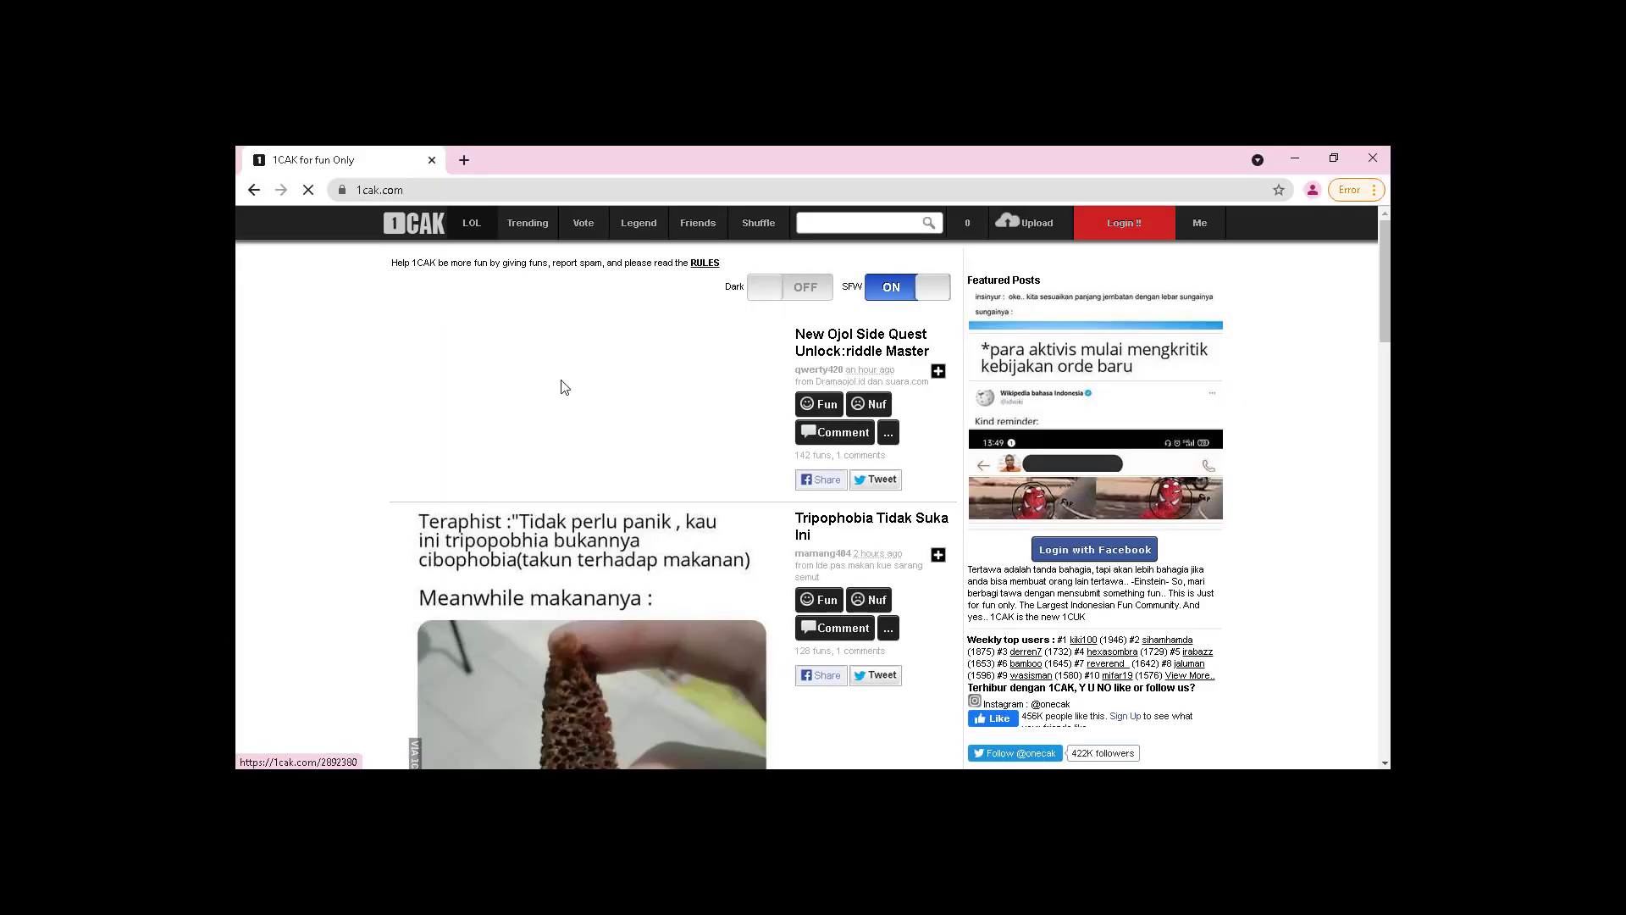
click(445, 193)
text(facebook)
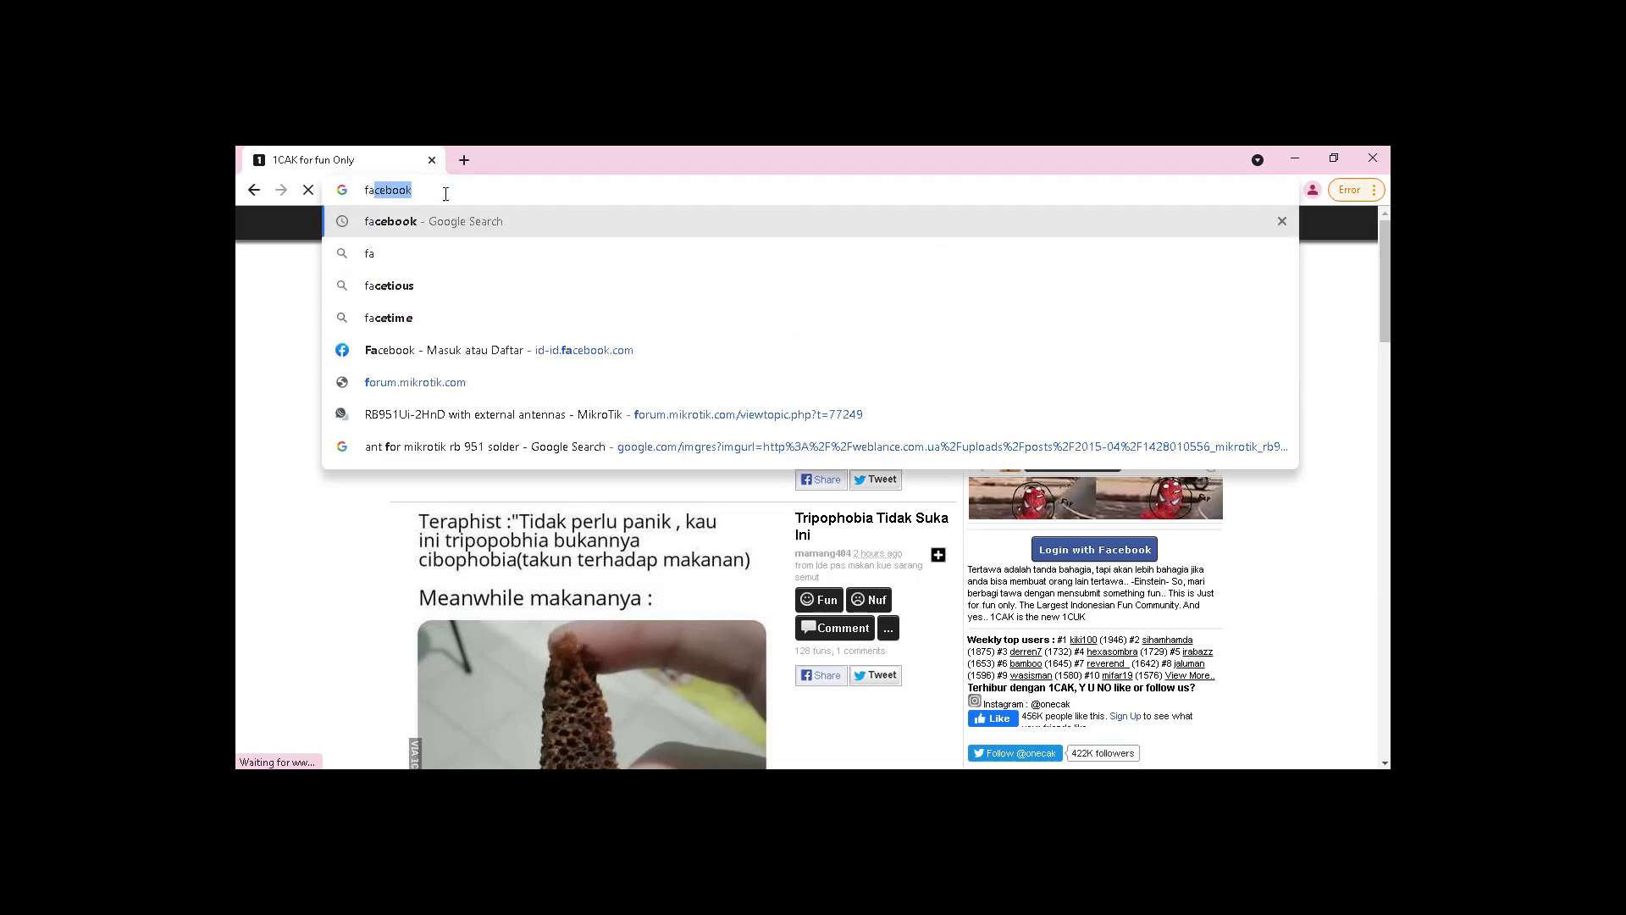
key(Return)
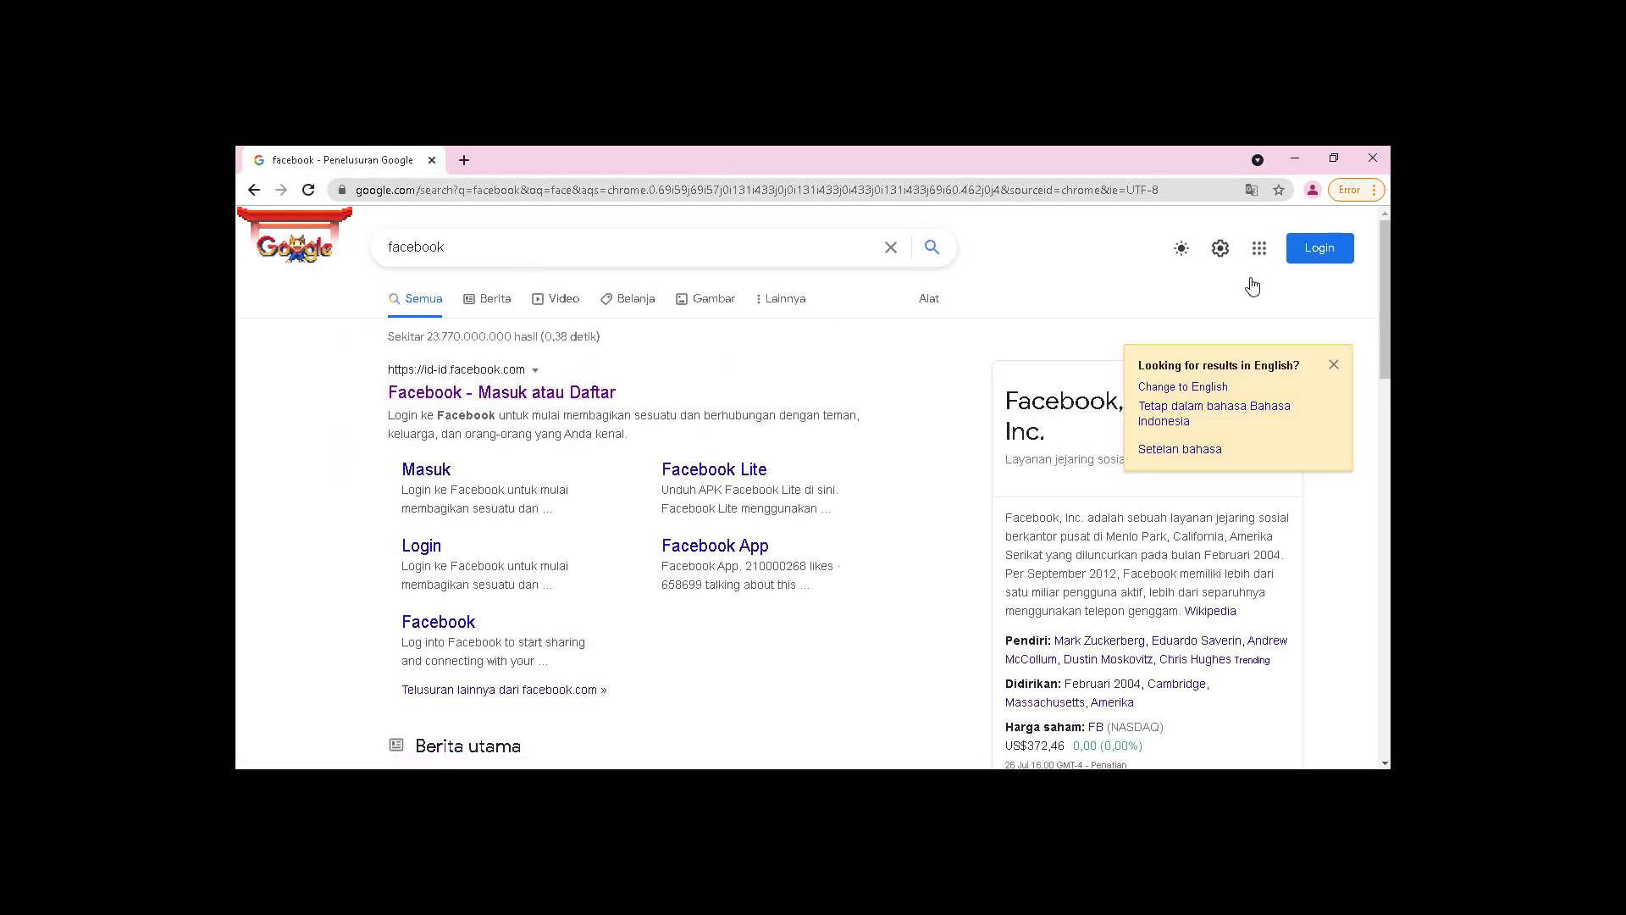
click(1293, 164)
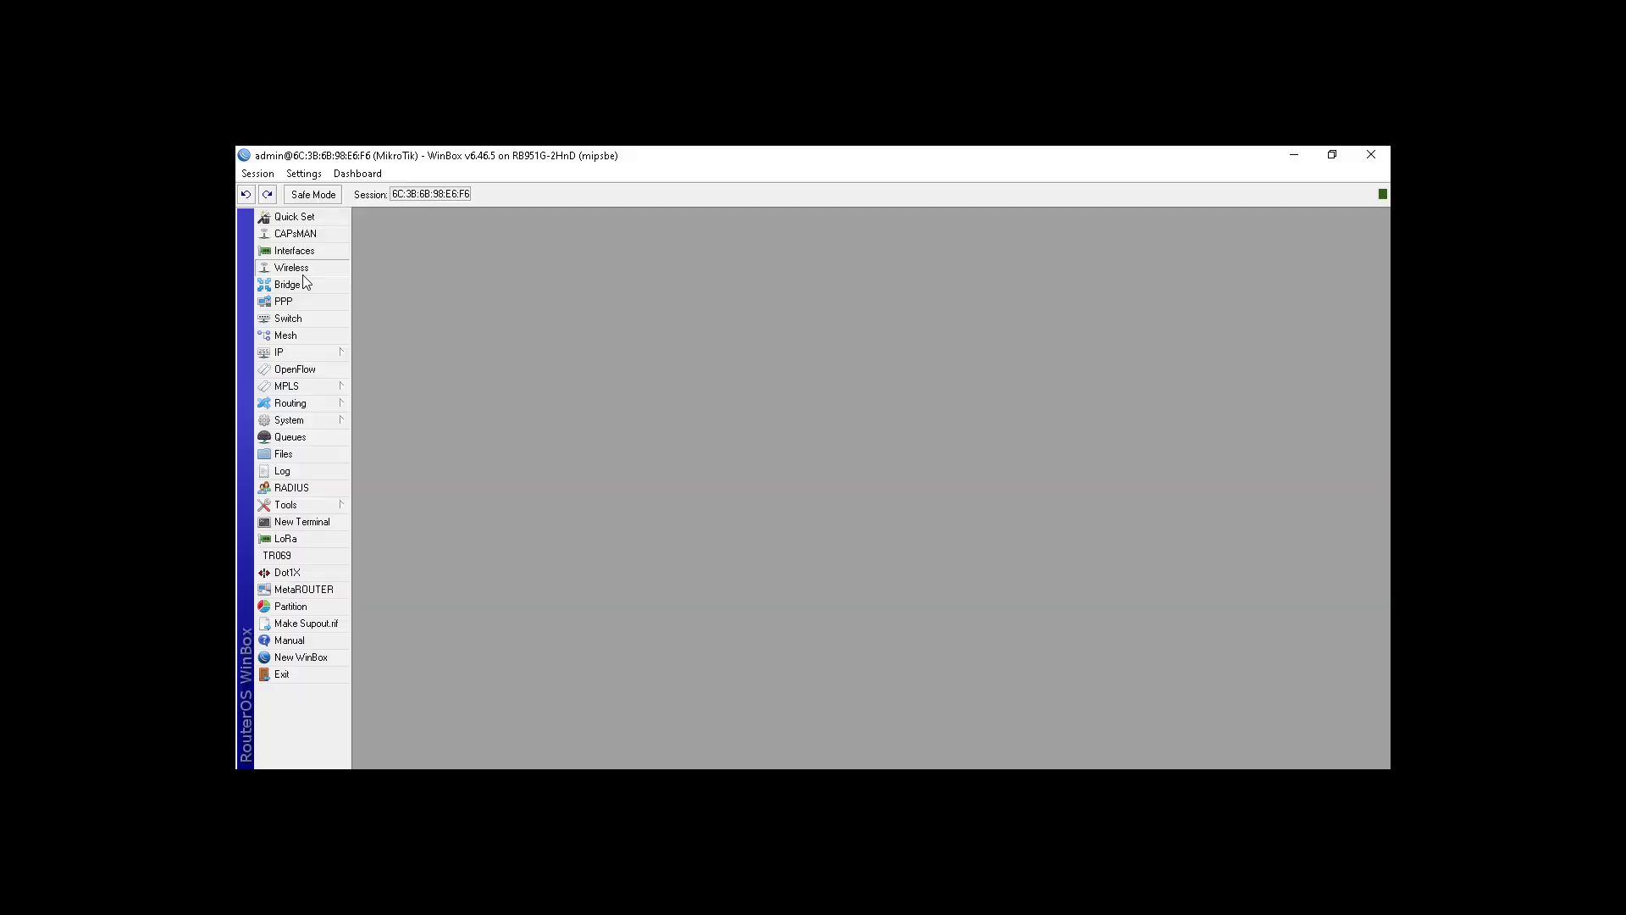
Step: Enable the wlan1 wireless interface and bring up its wireless settings
click(297, 269)
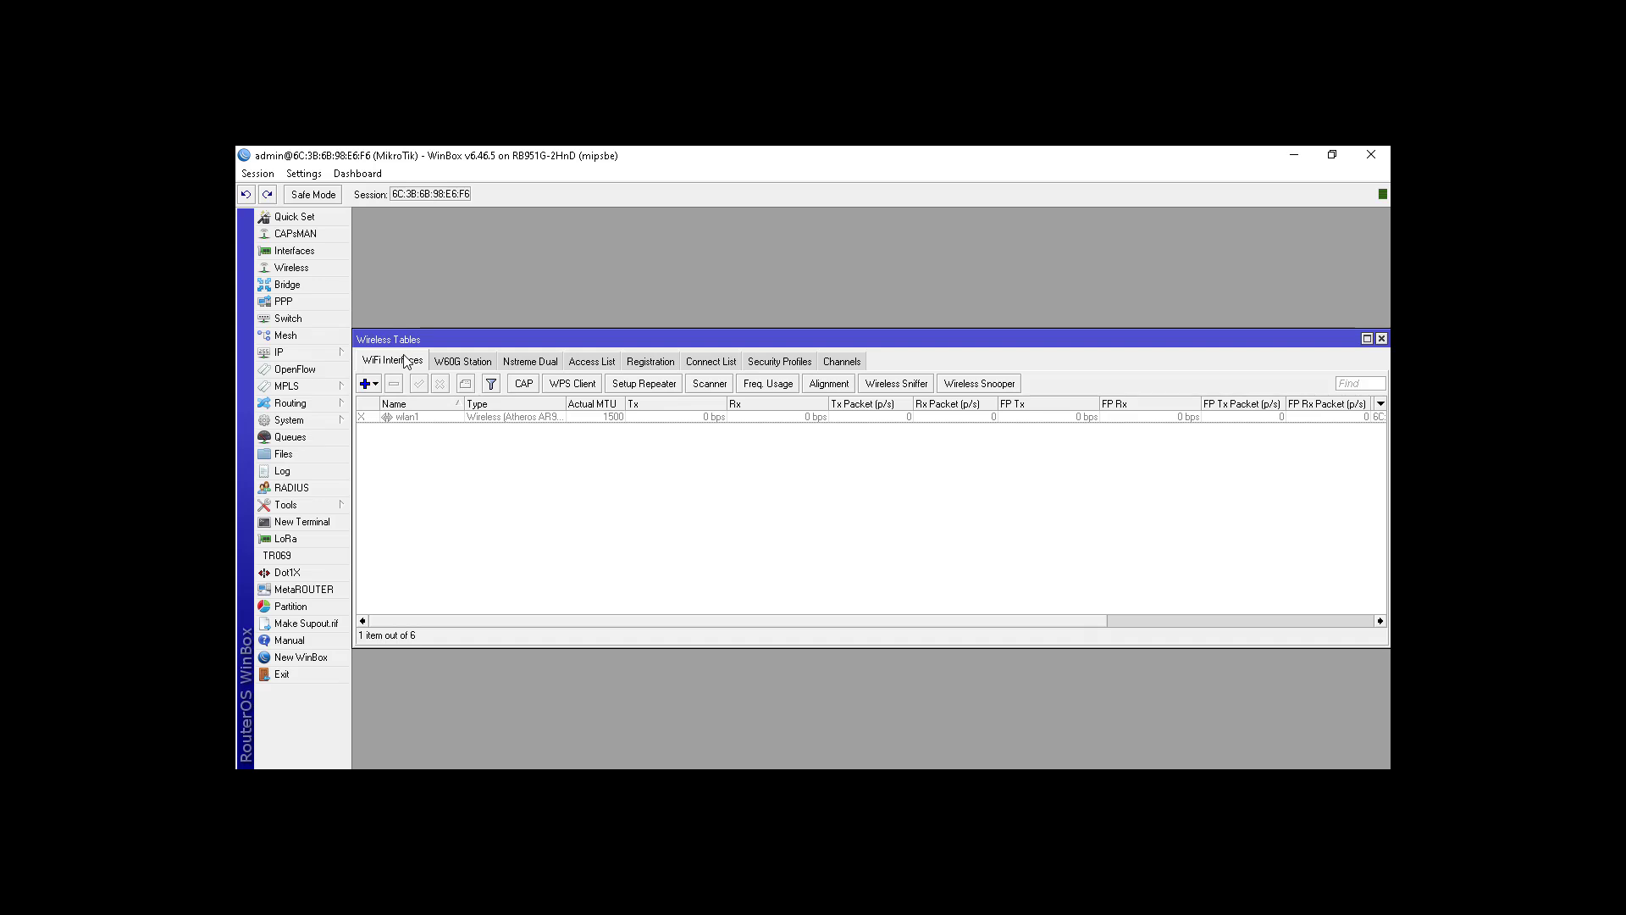
click(421, 417)
click(421, 387)
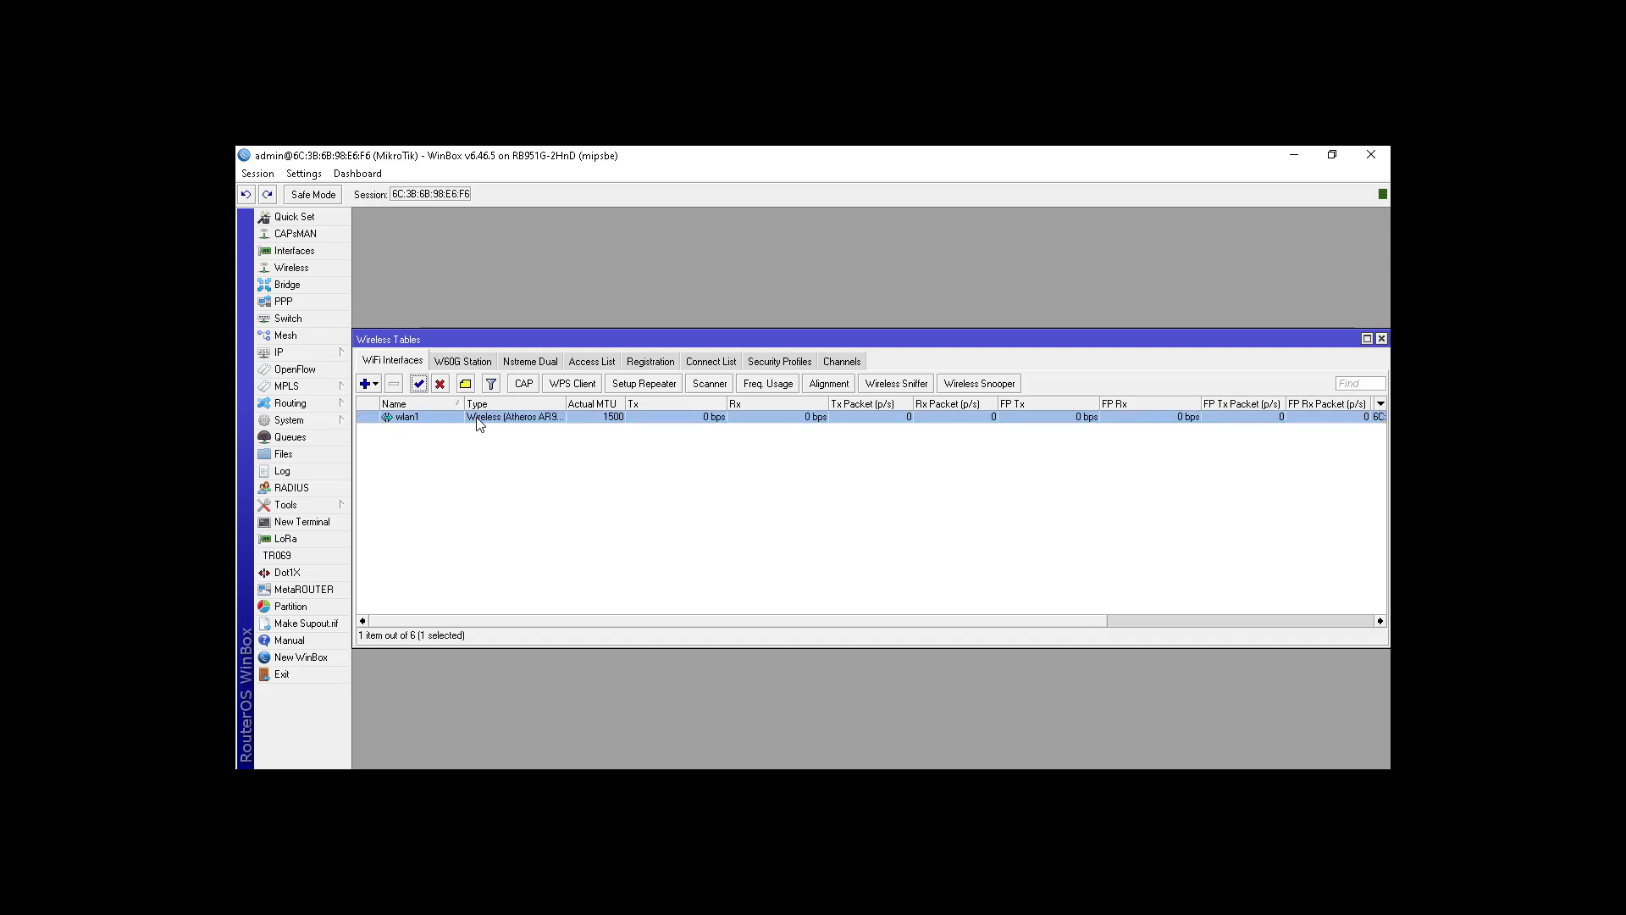
double_click(478, 420)
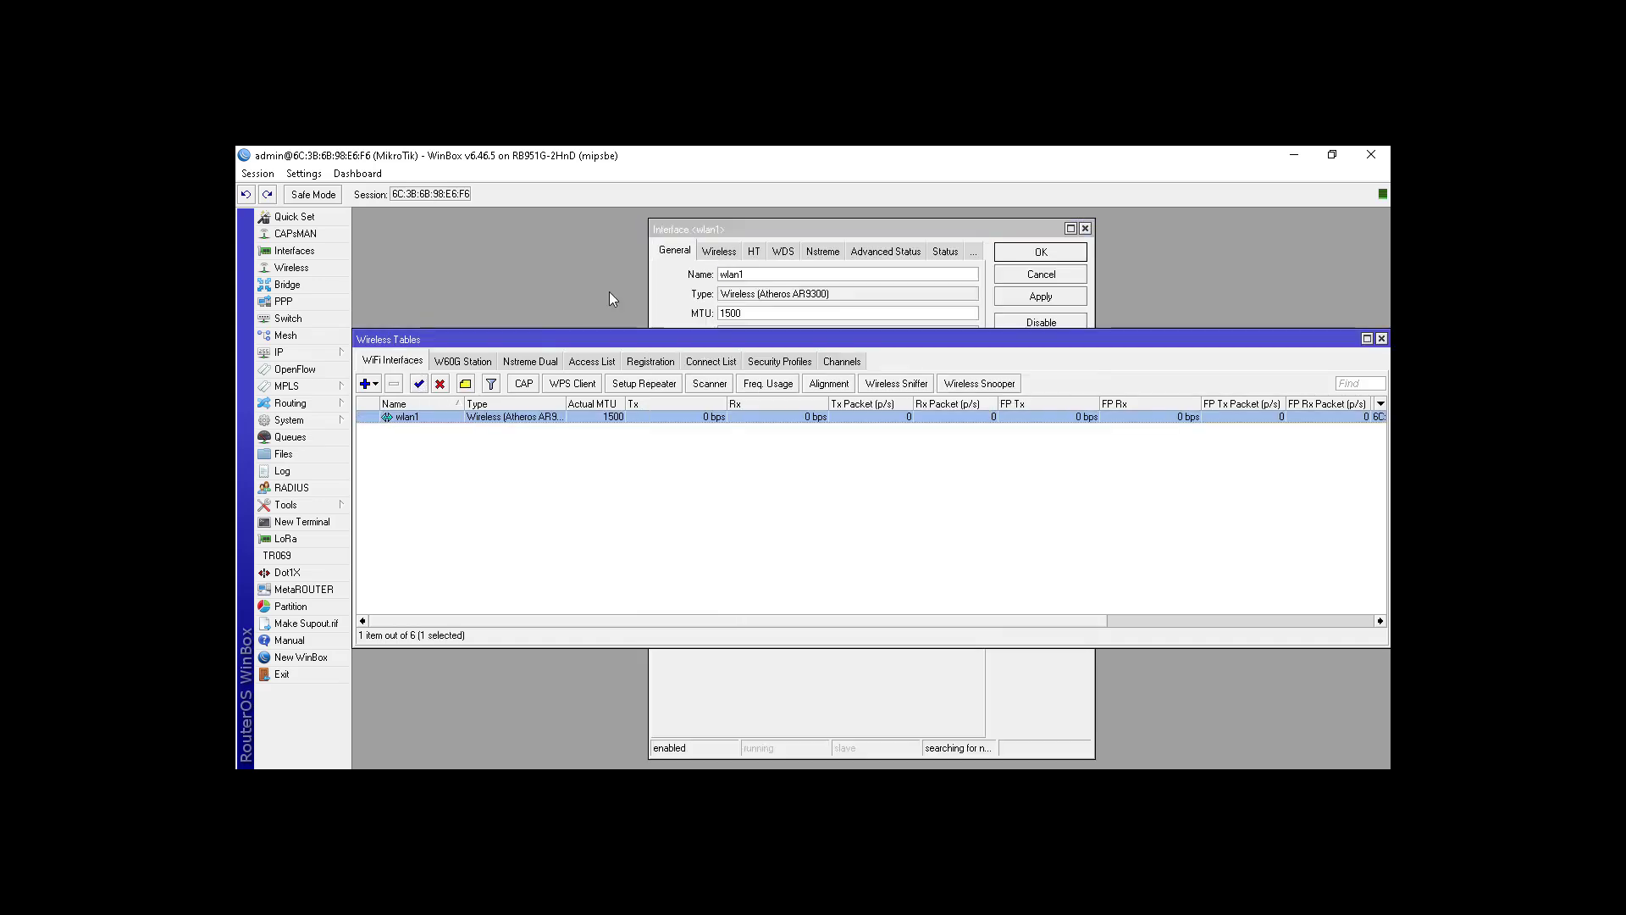
click(670, 291)
click(719, 253)
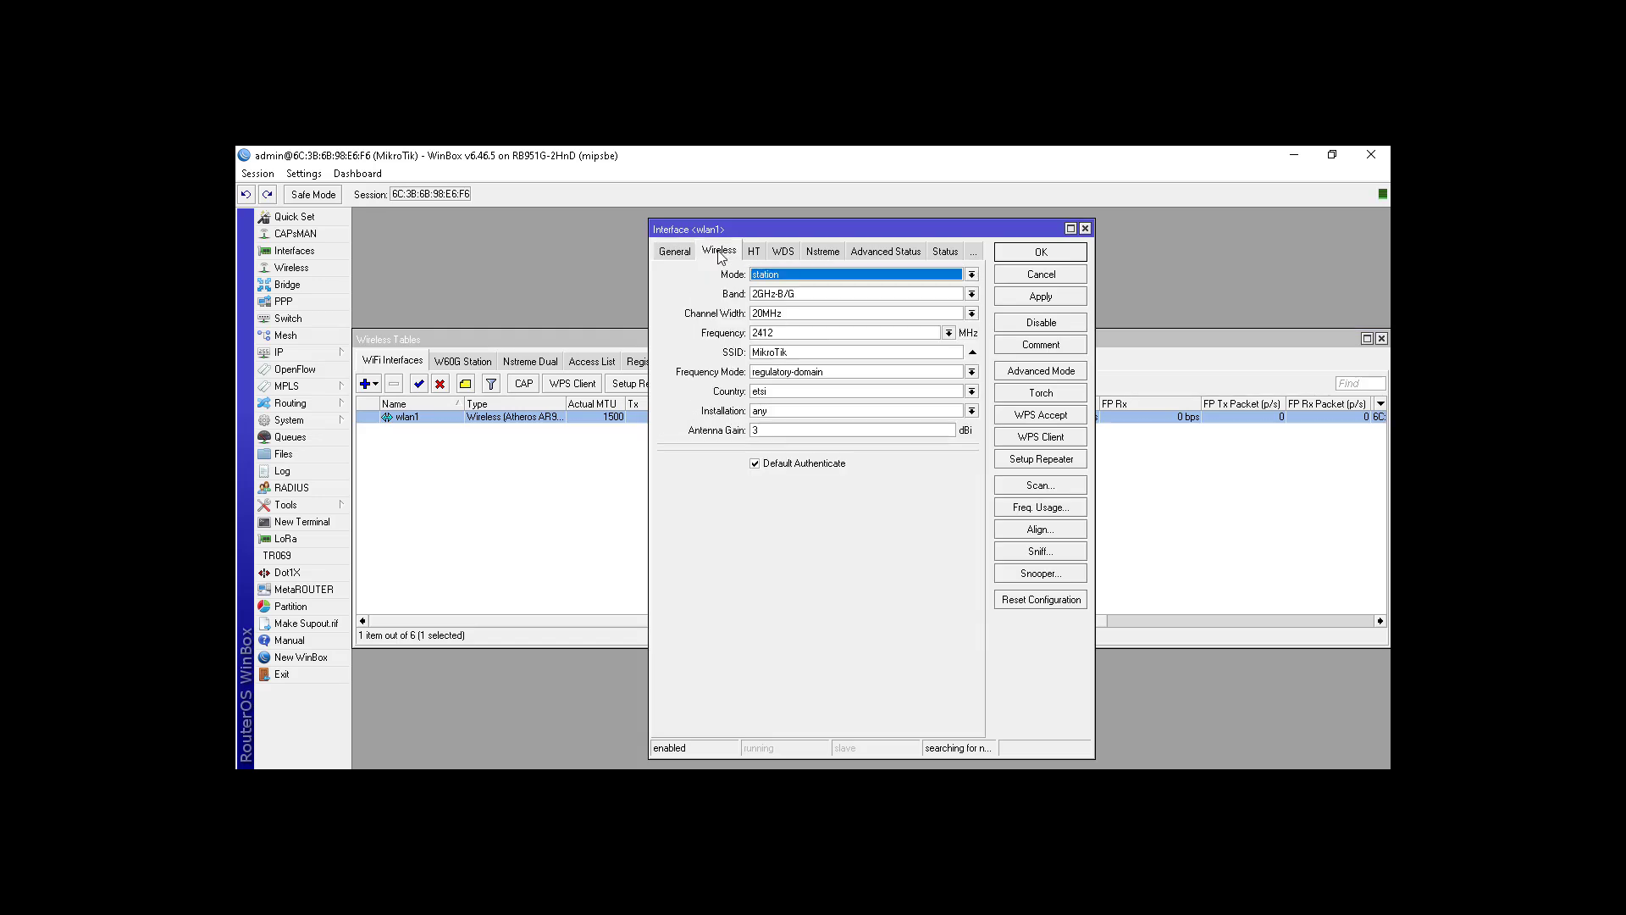
Step: Set wlan1 to ap bridge mode on band 2GHz-B/G at 2412 MHz
click(971, 275)
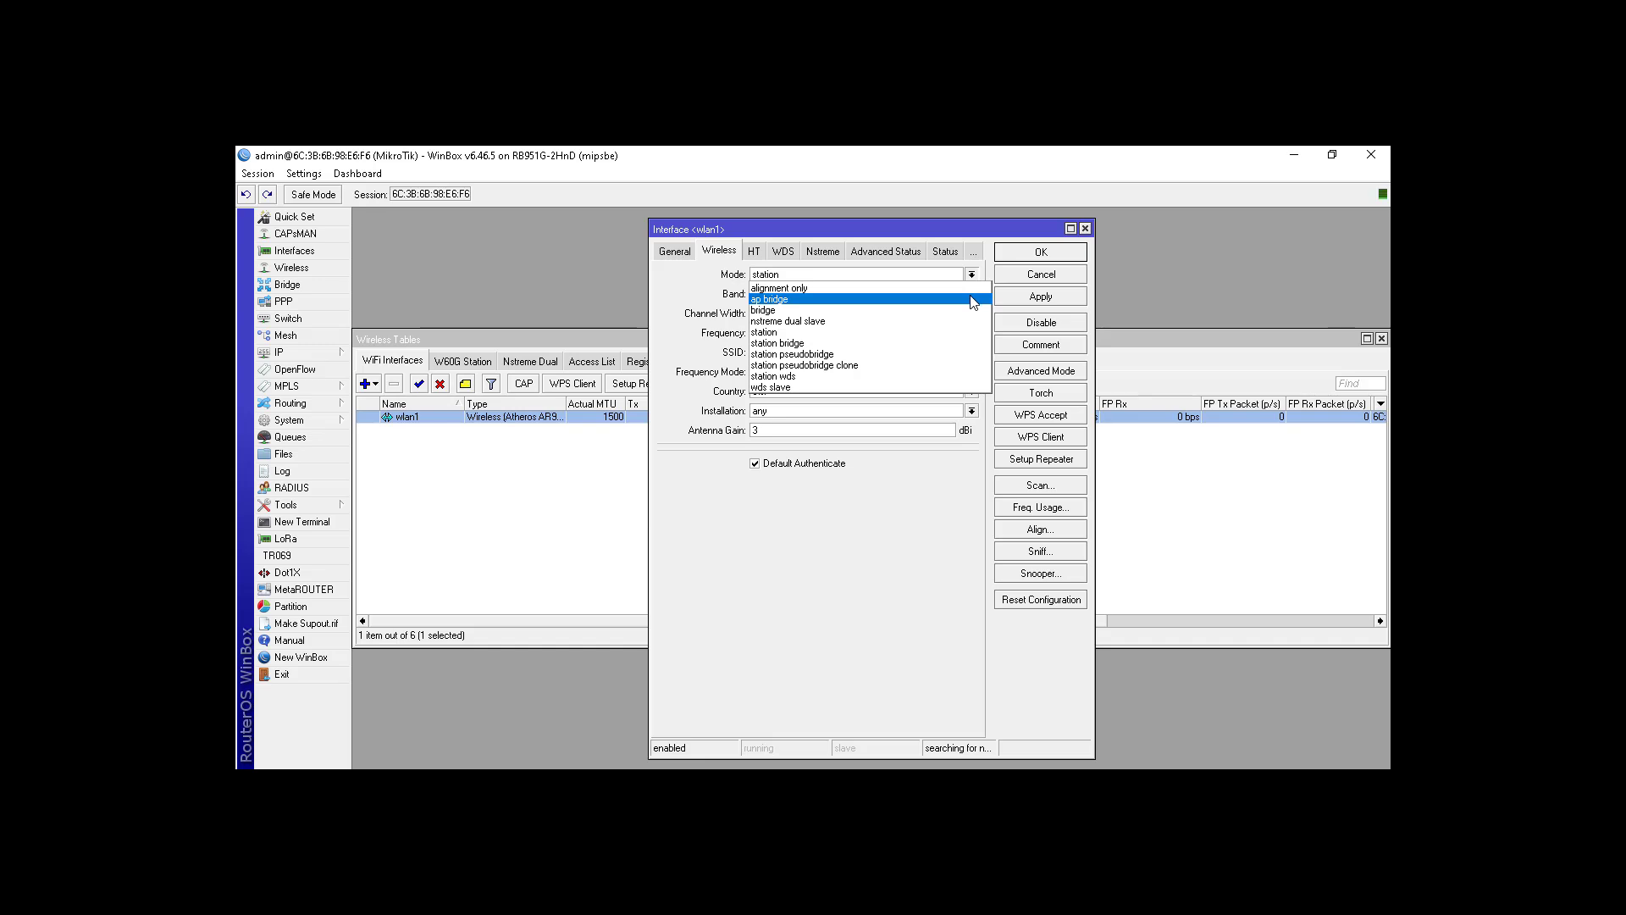
click(973, 299)
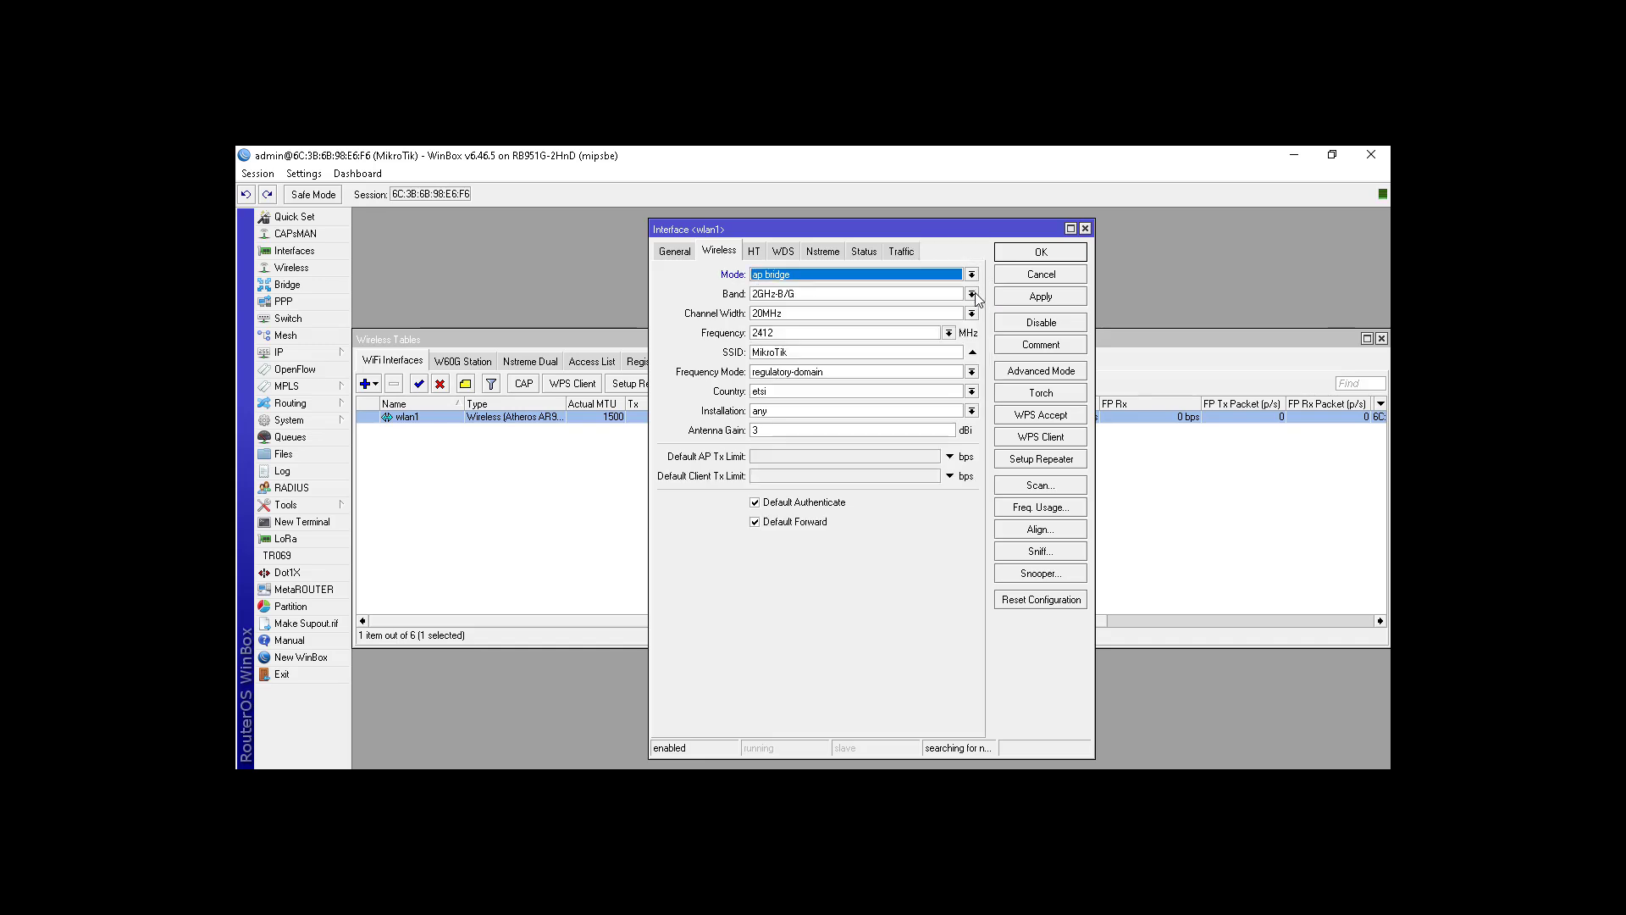
click(972, 295)
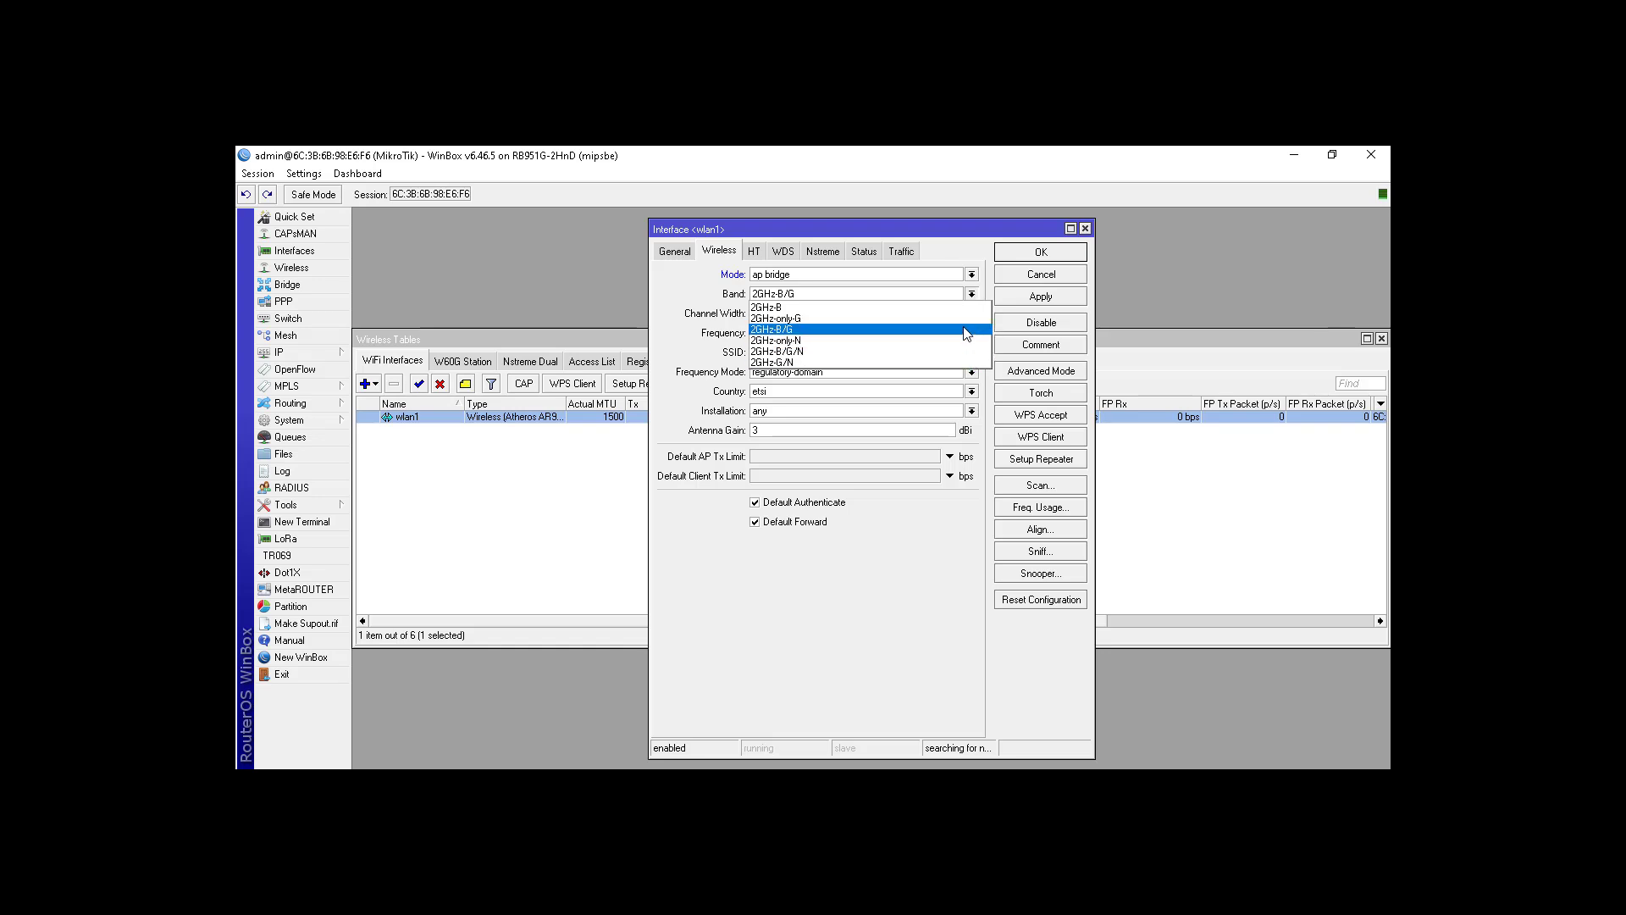
click(787, 330)
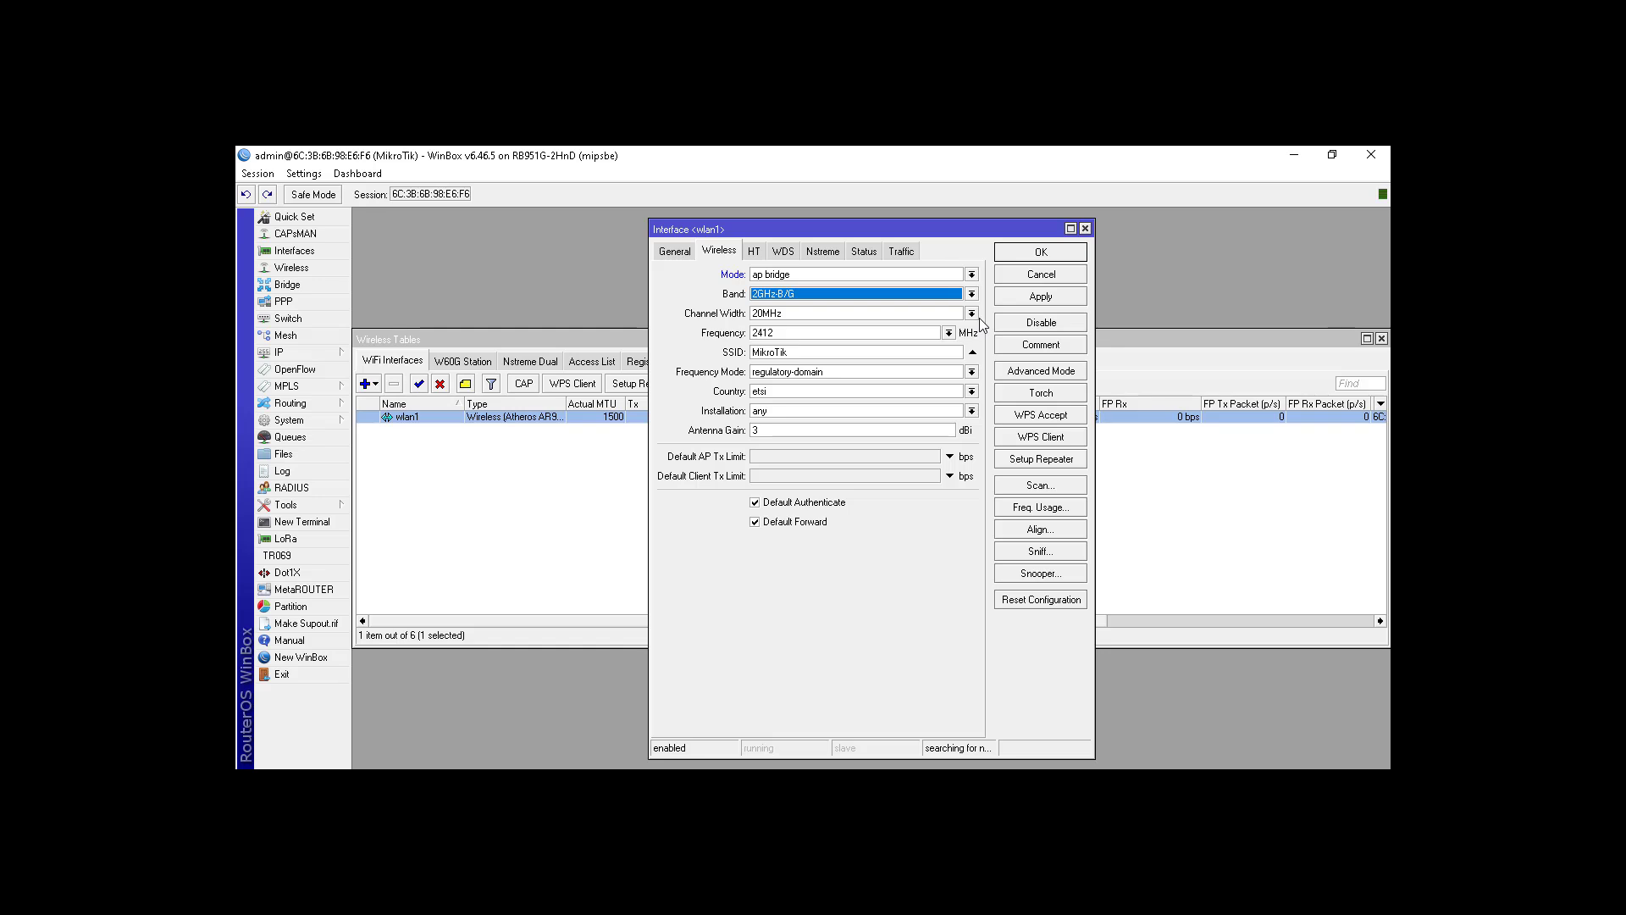
click(949, 334)
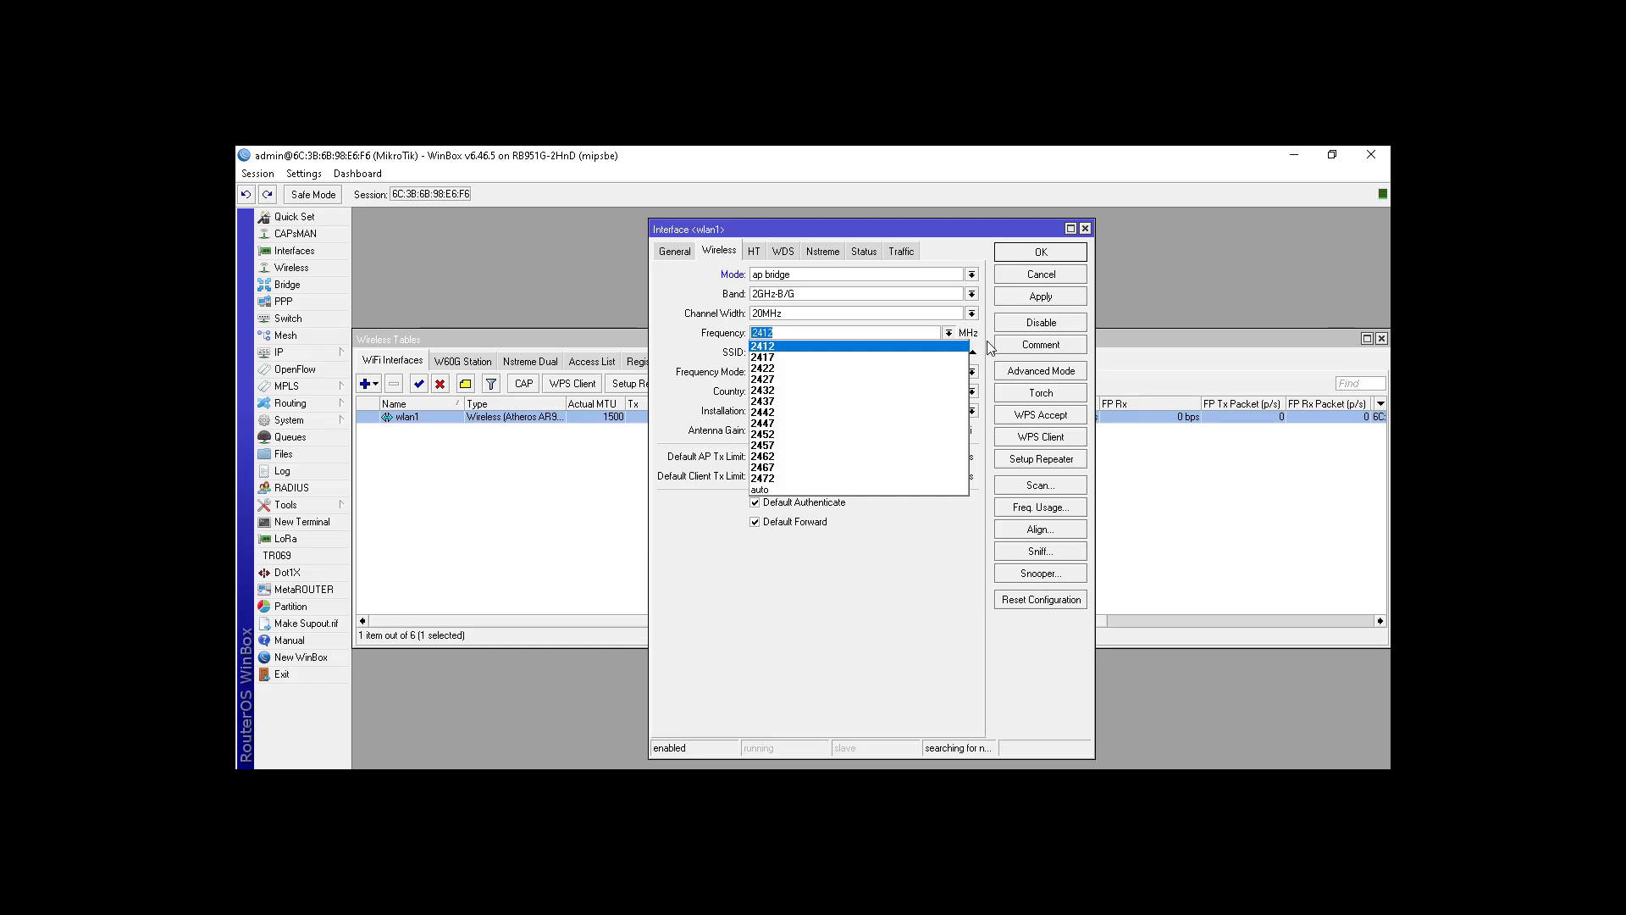
click(987, 348)
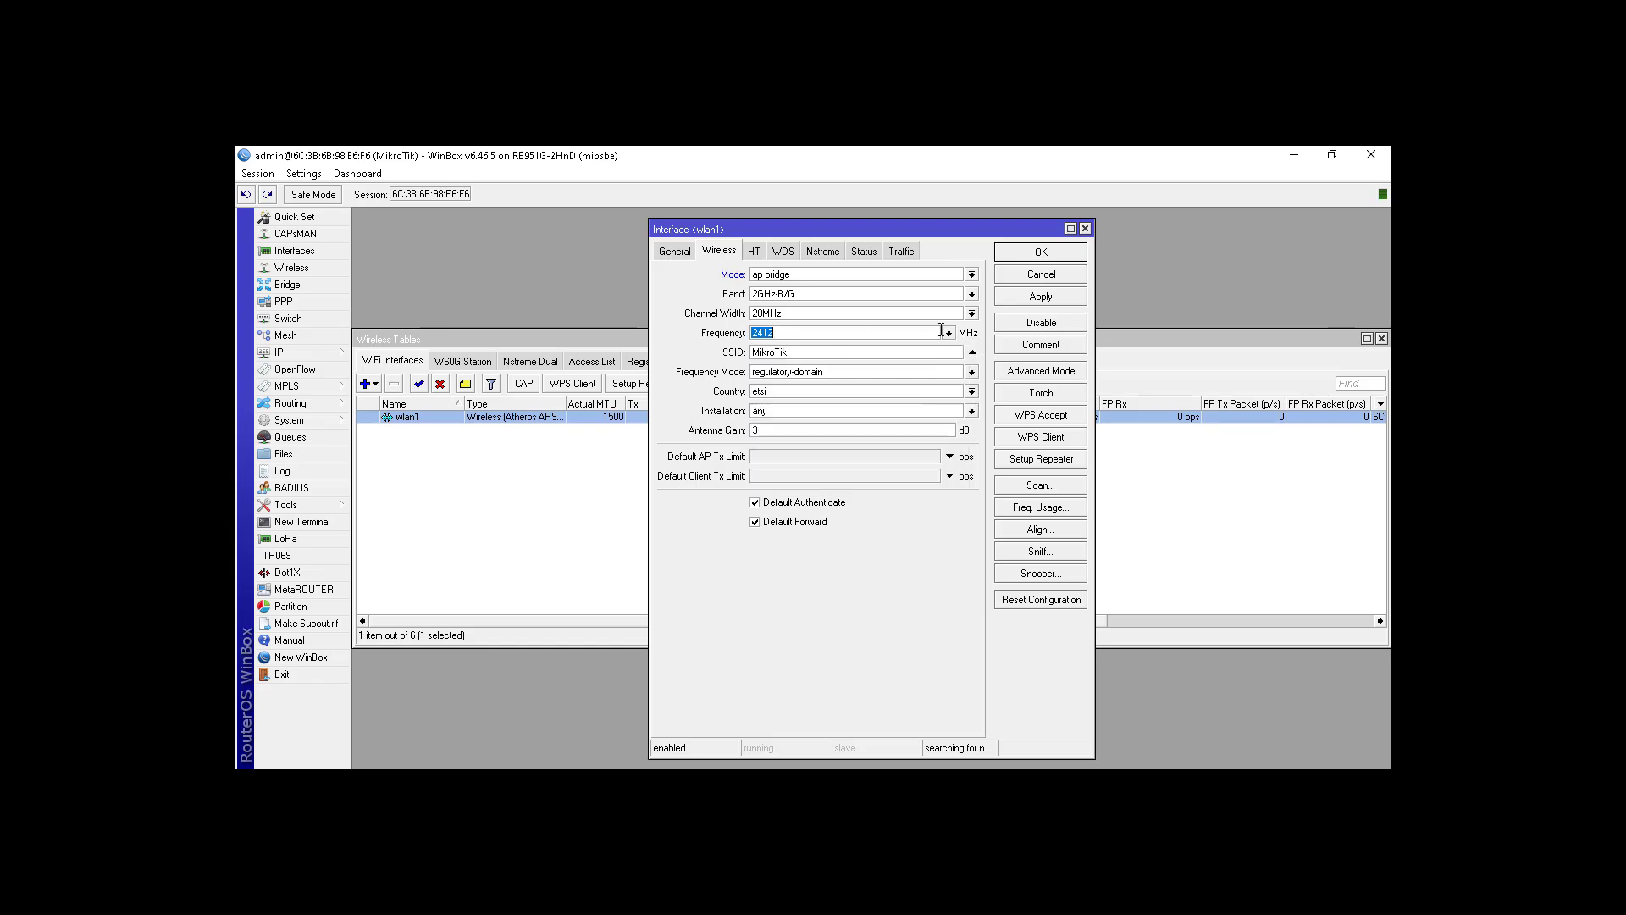
Step: Set the SSID to smkrajasa and save the wlan1 settings
key(Tab)
text(praktikum smk rajas)
key(BackSpace)
key(BackSpace)
key(BackSpace)
key(BackSpace)
key(BackSpace)
key(BackSpace)
key(BackSpace)
key(BackSpace)
key(BackSpace)
key(BackSpace)
key(BackSpace)
key(BackSpace)
key(BackSpace)
key(BackSpace)
key(BackSpace)
key(BackSpace)
key(BackSpace)
key(BackSpace)
key(BackSpace)
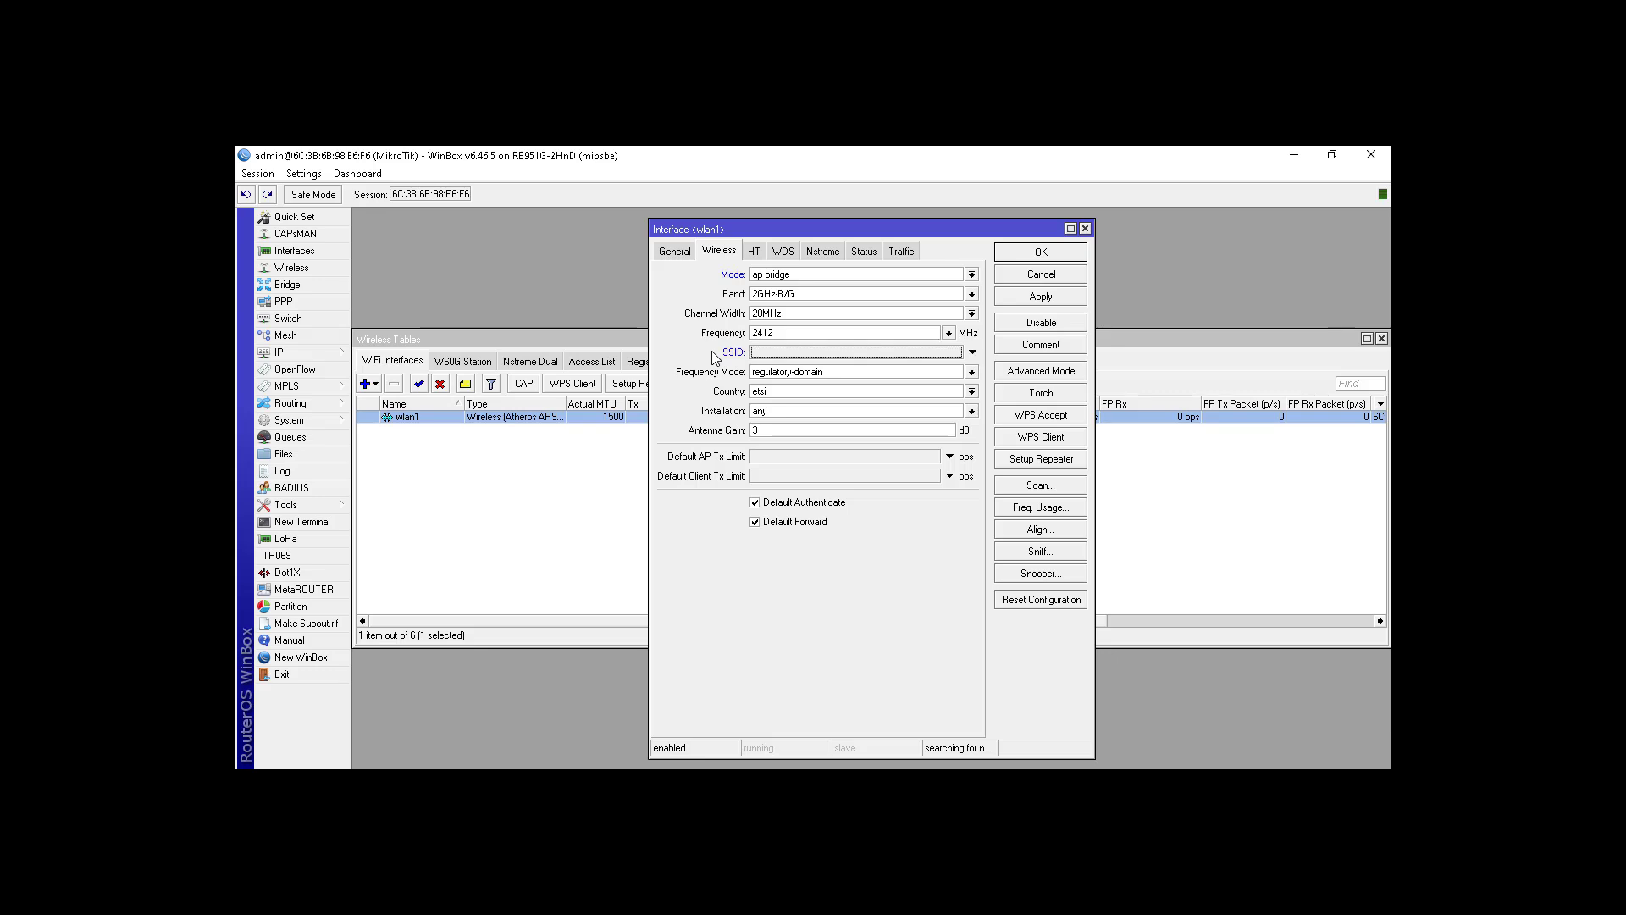
text(smkrajasa)
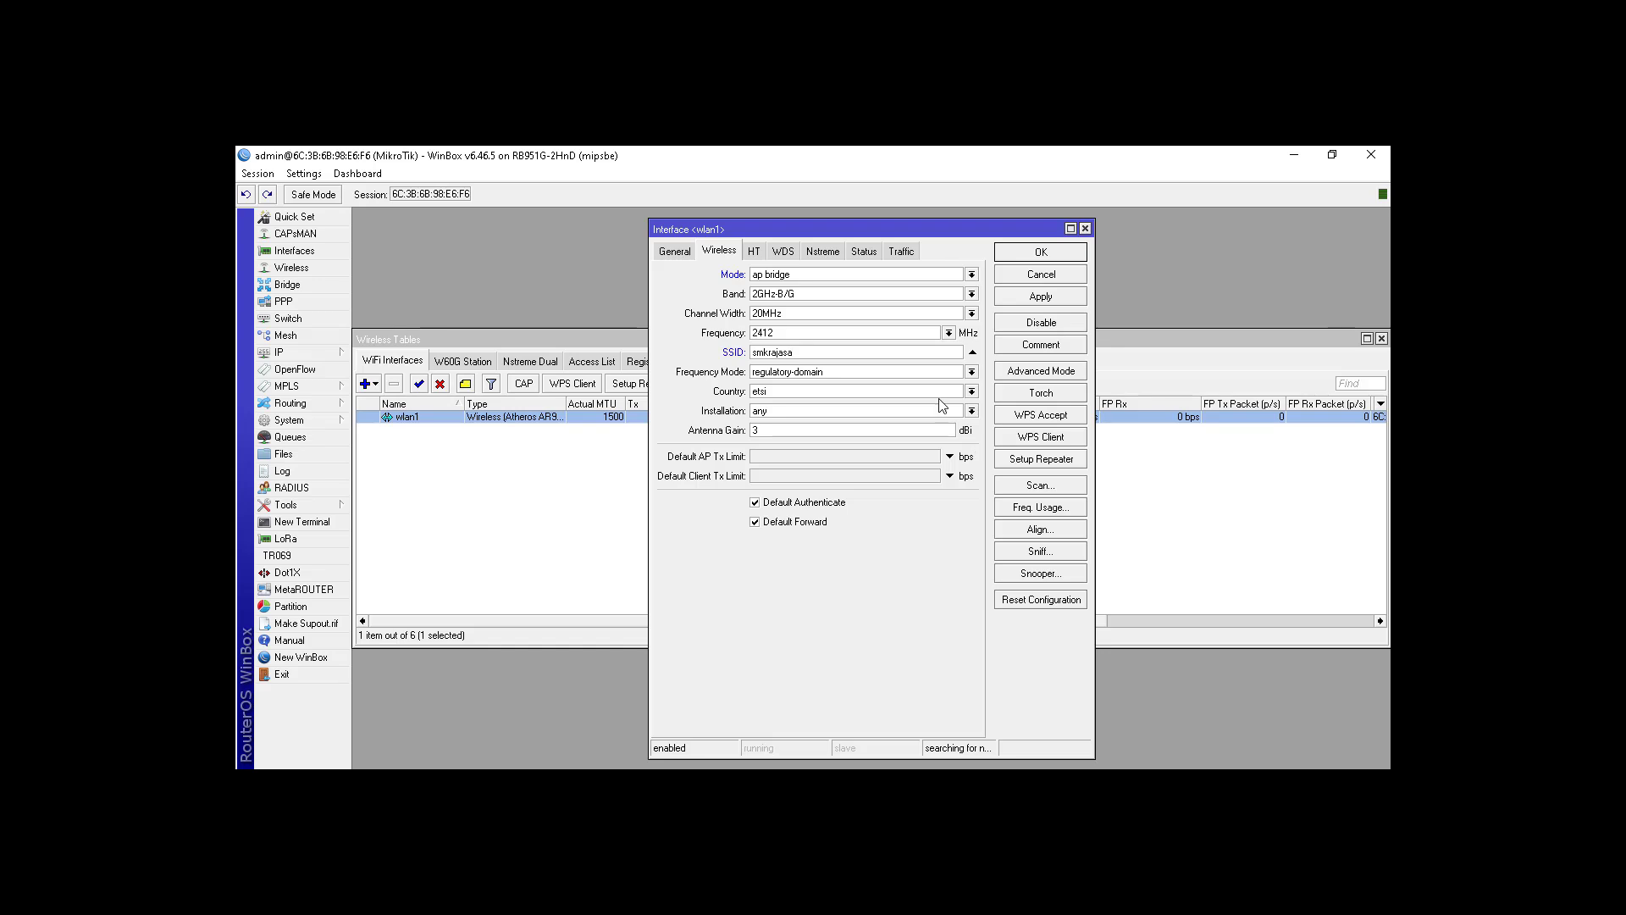
click(1040, 253)
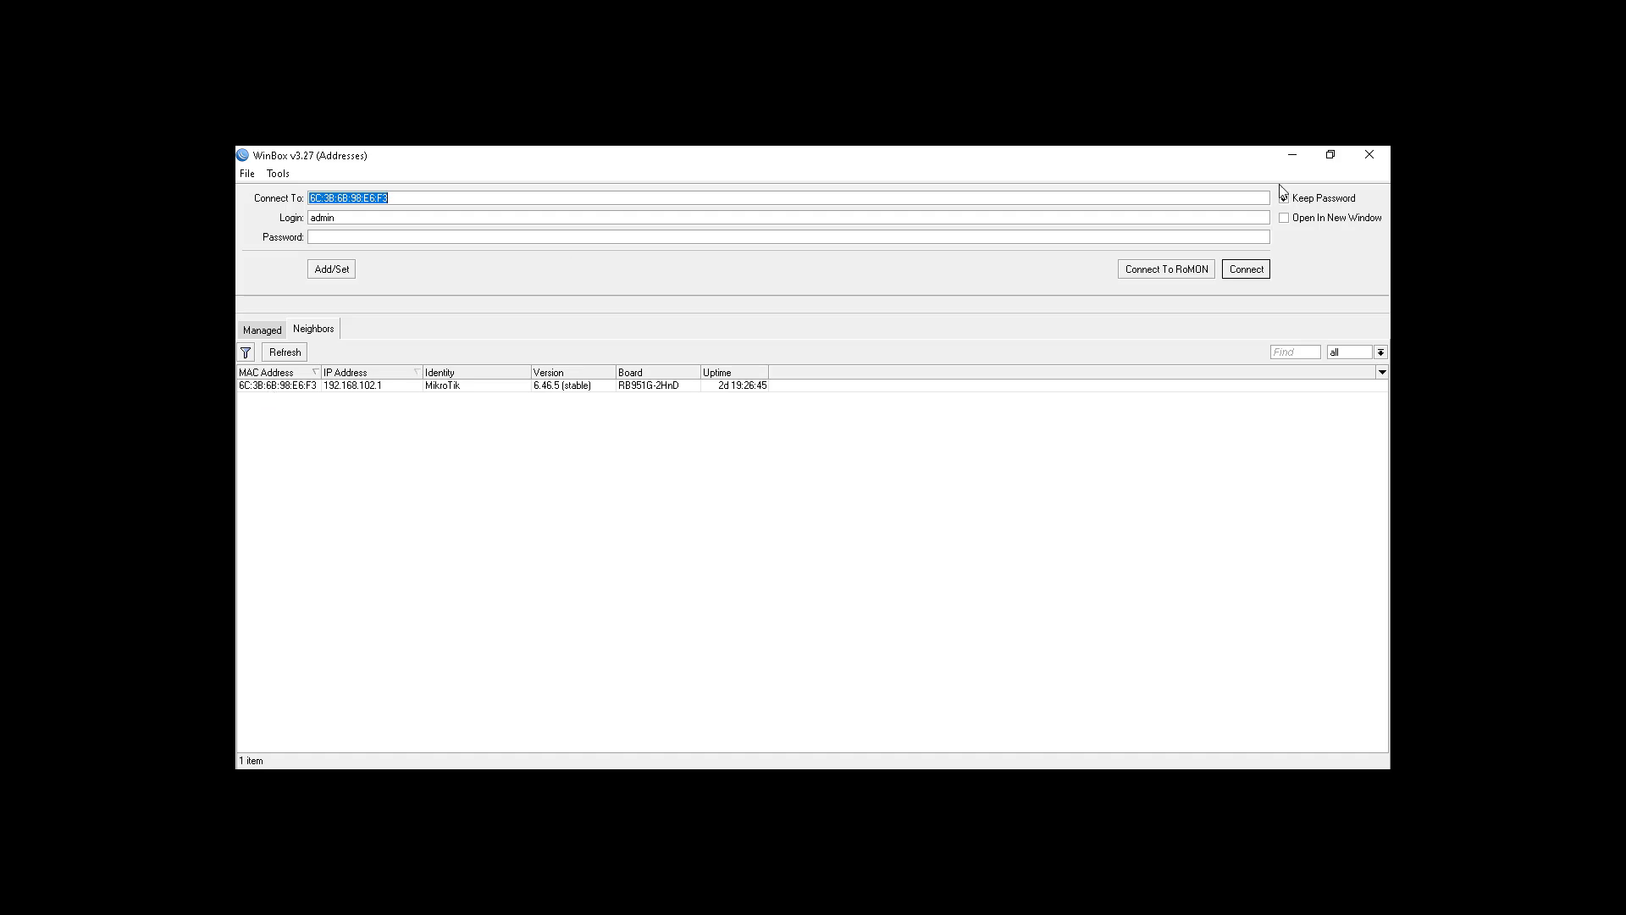
Step: Reconnect to the rediscovered MikroTik router and open the IP Hotspot window
click(282, 352)
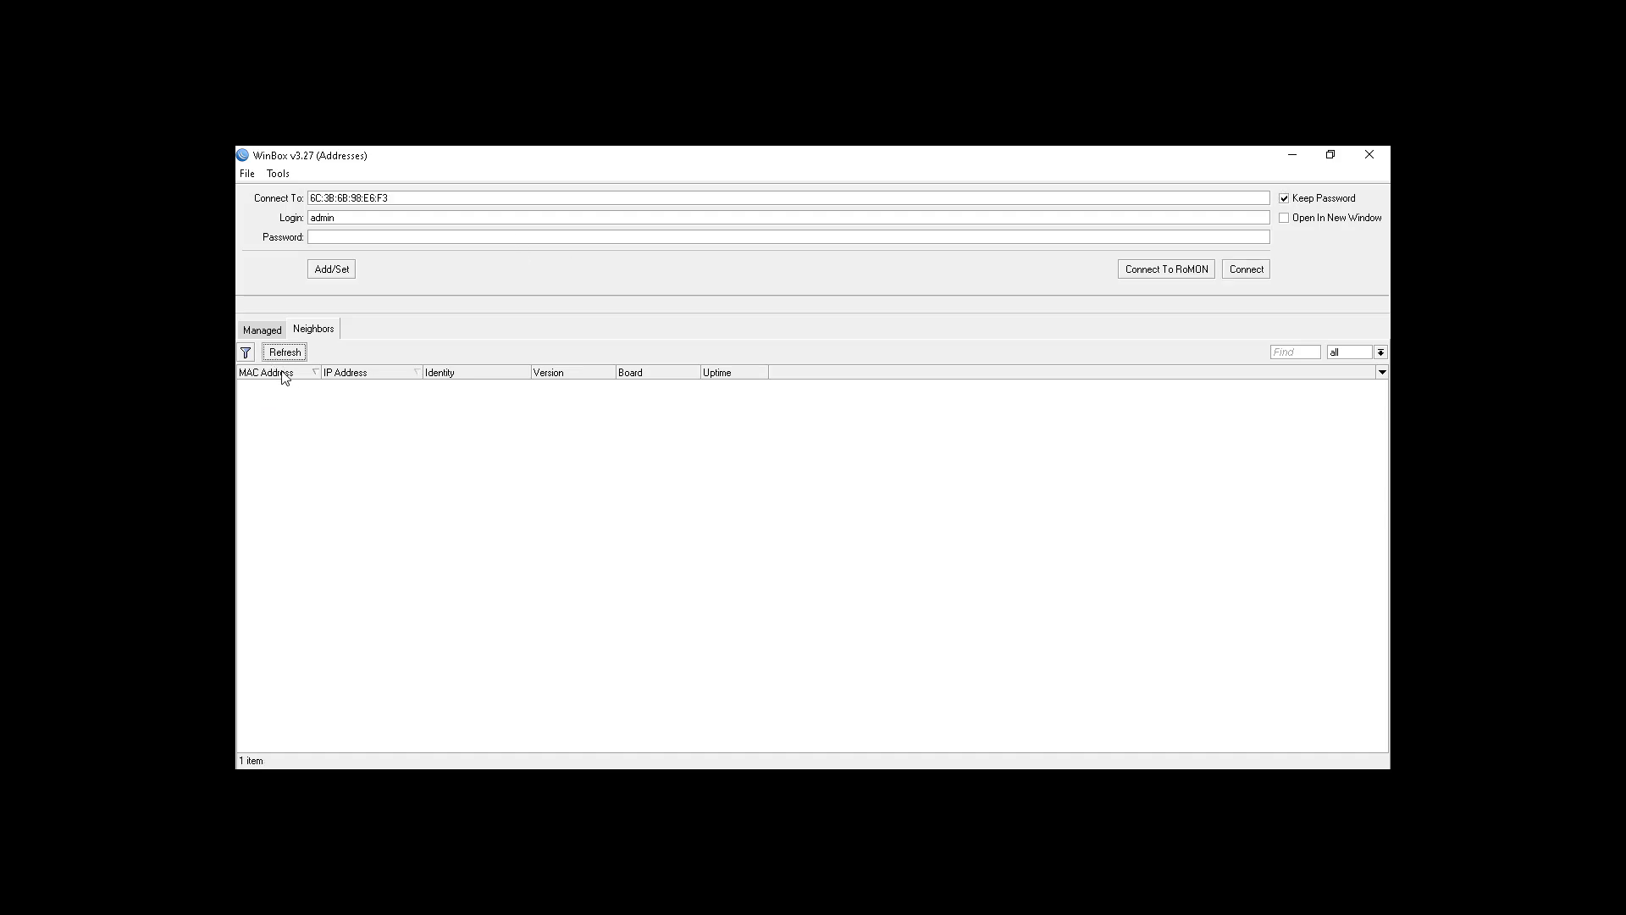
click(291, 387)
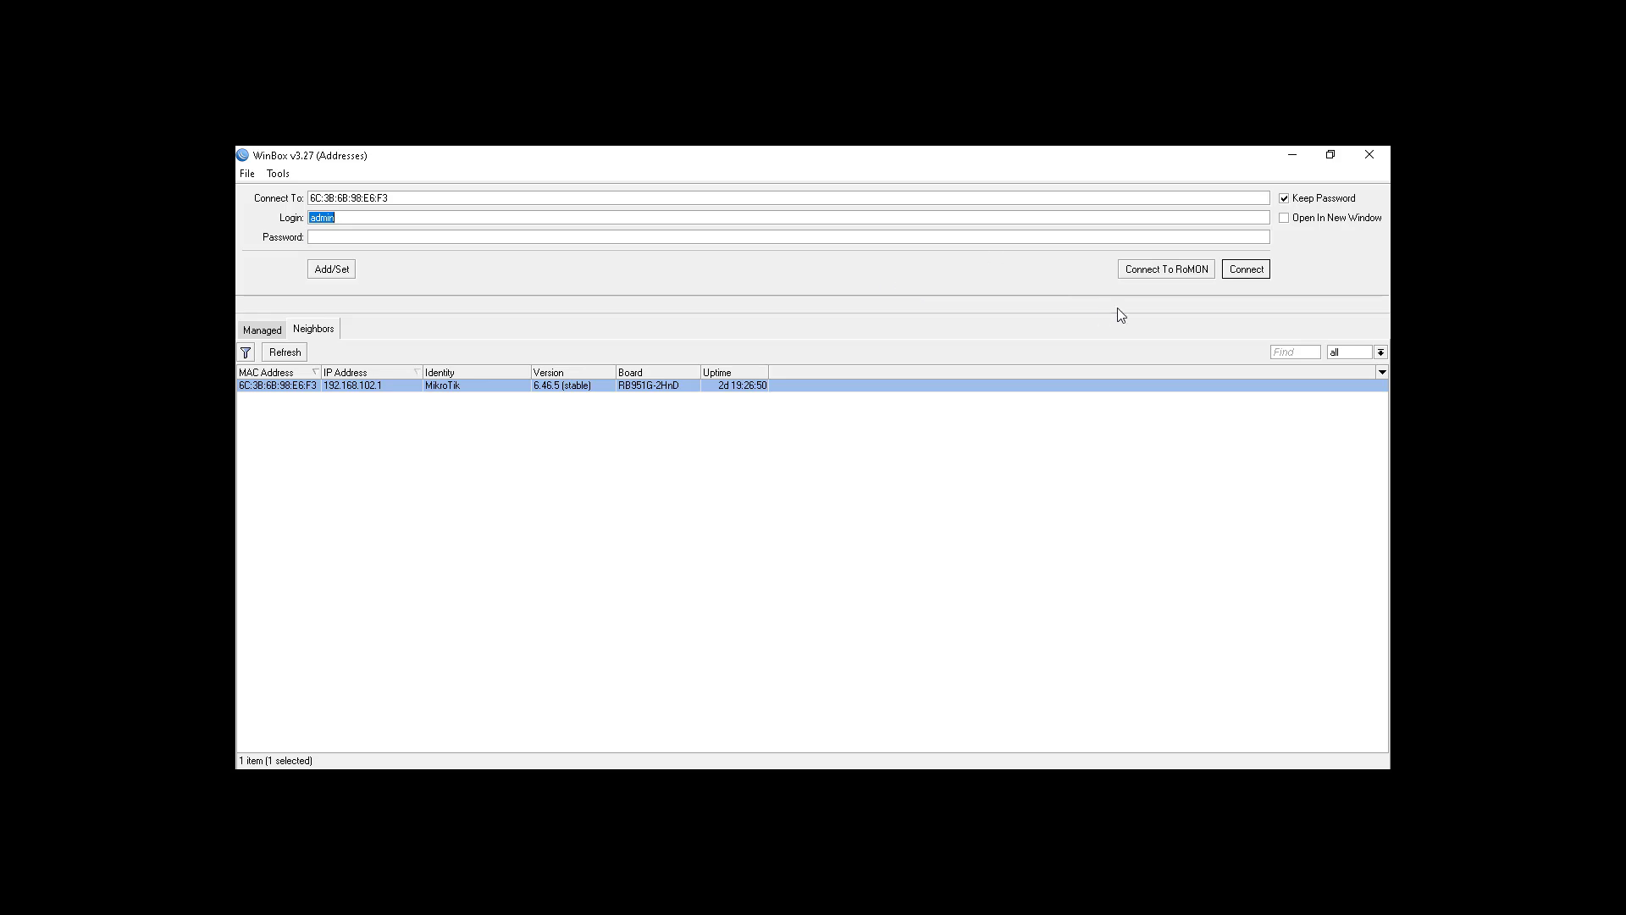
click(1245, 270)
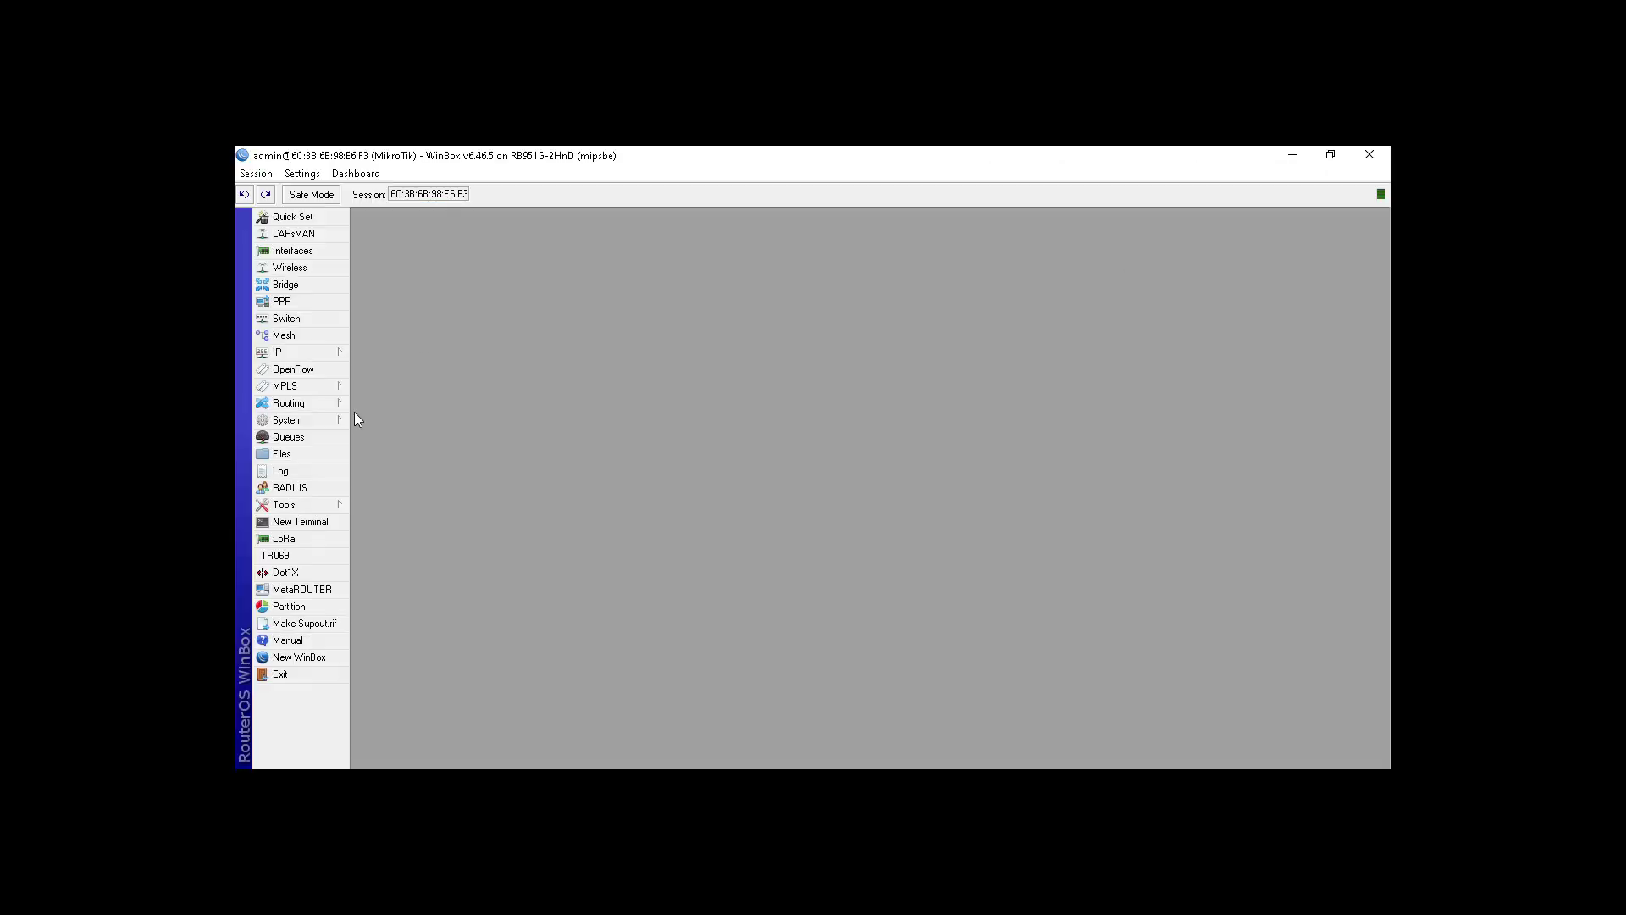
click(322, 353)
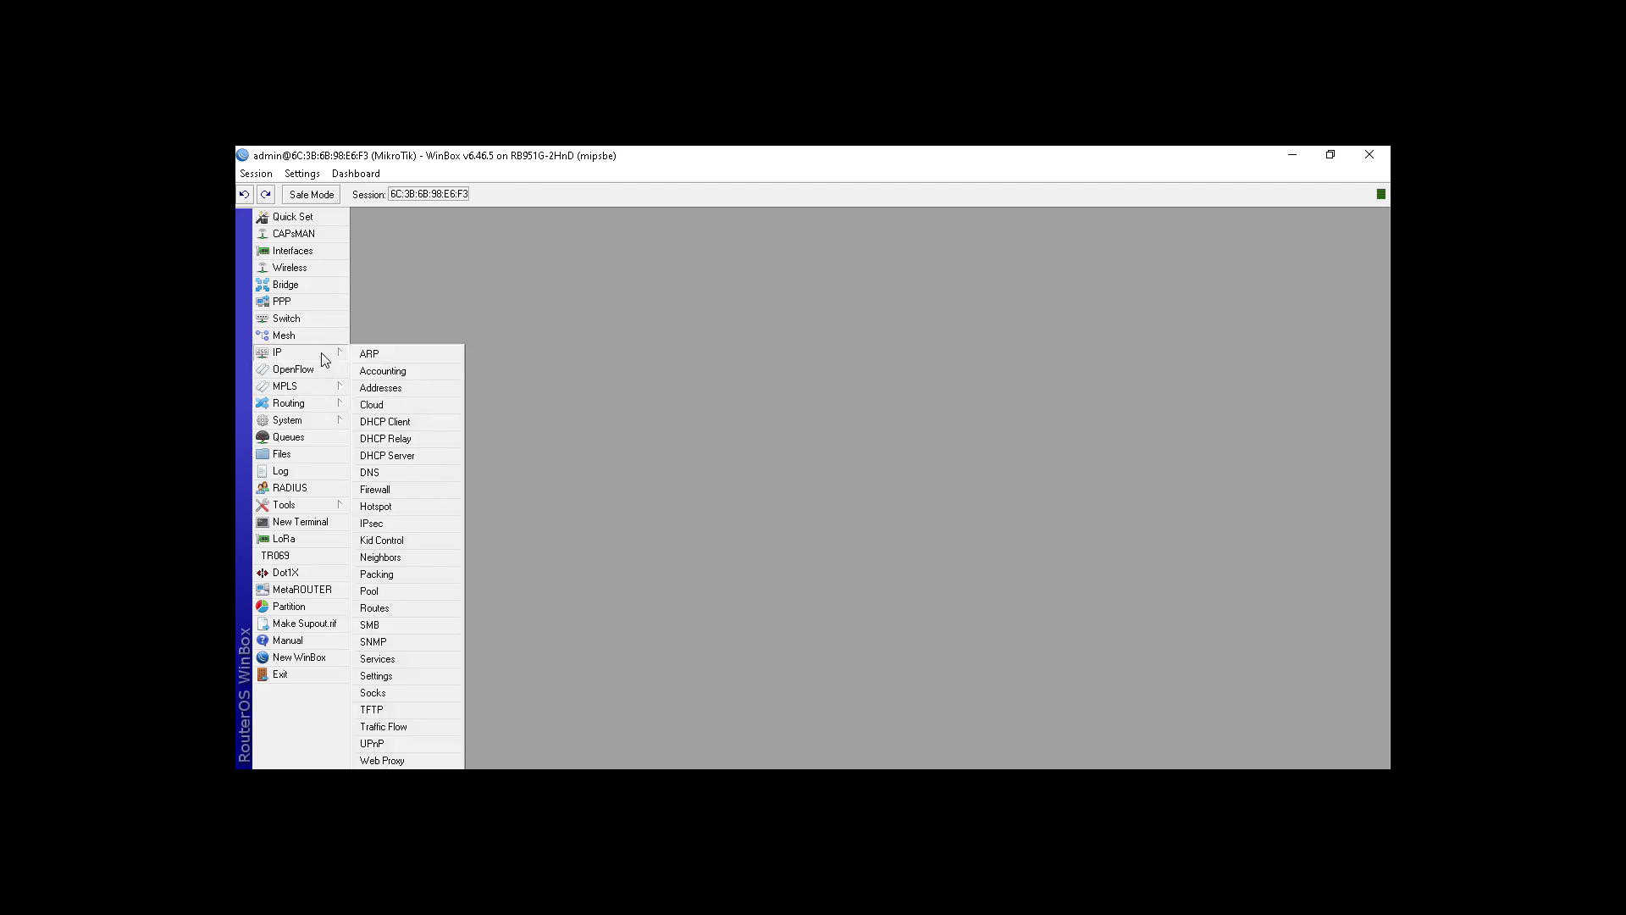
click(419, 508)
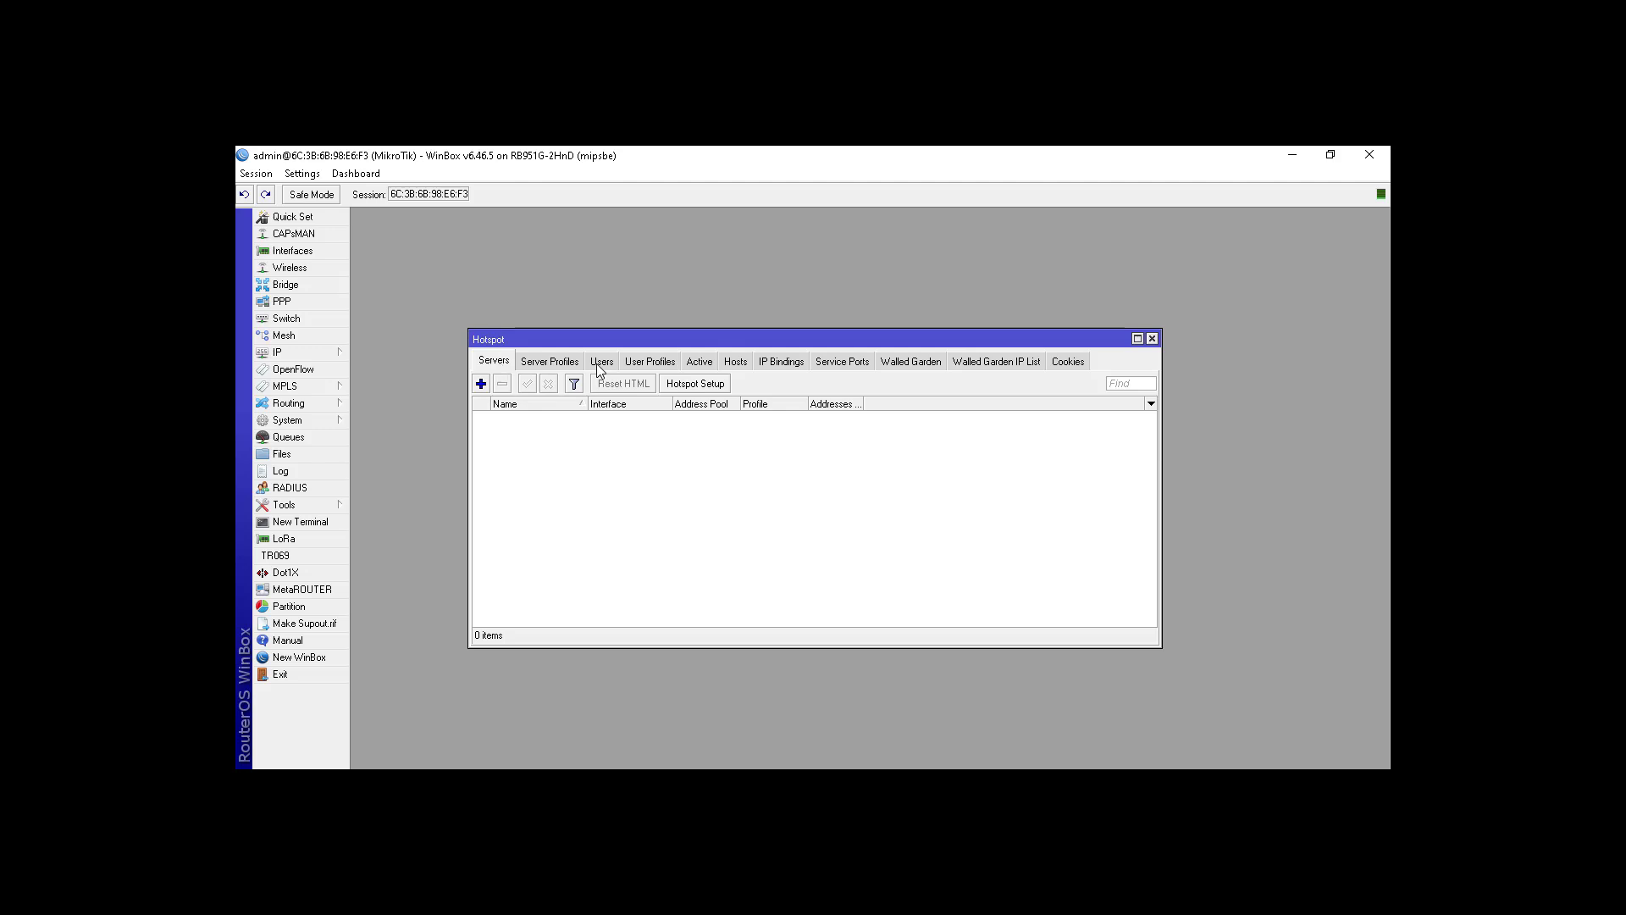
Step: Run Hotspot Setup on wlan1 with 192.168.106.1/24 and pool 192.168.106.2-254, accepting remaining defaults
click(686, 386)
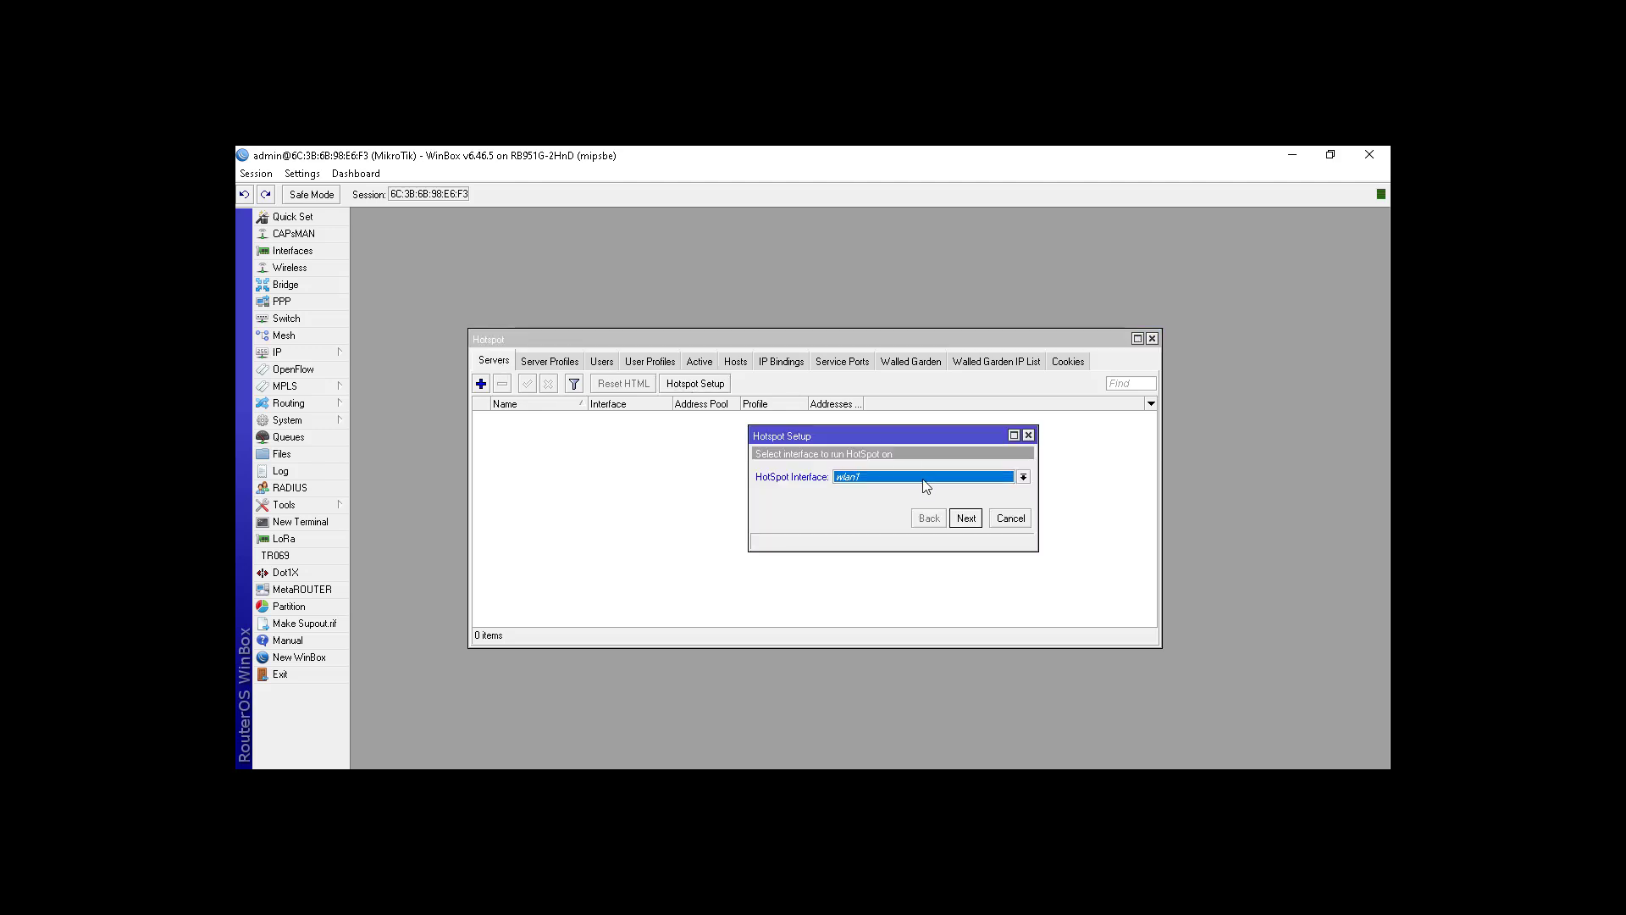
click(974, 520)
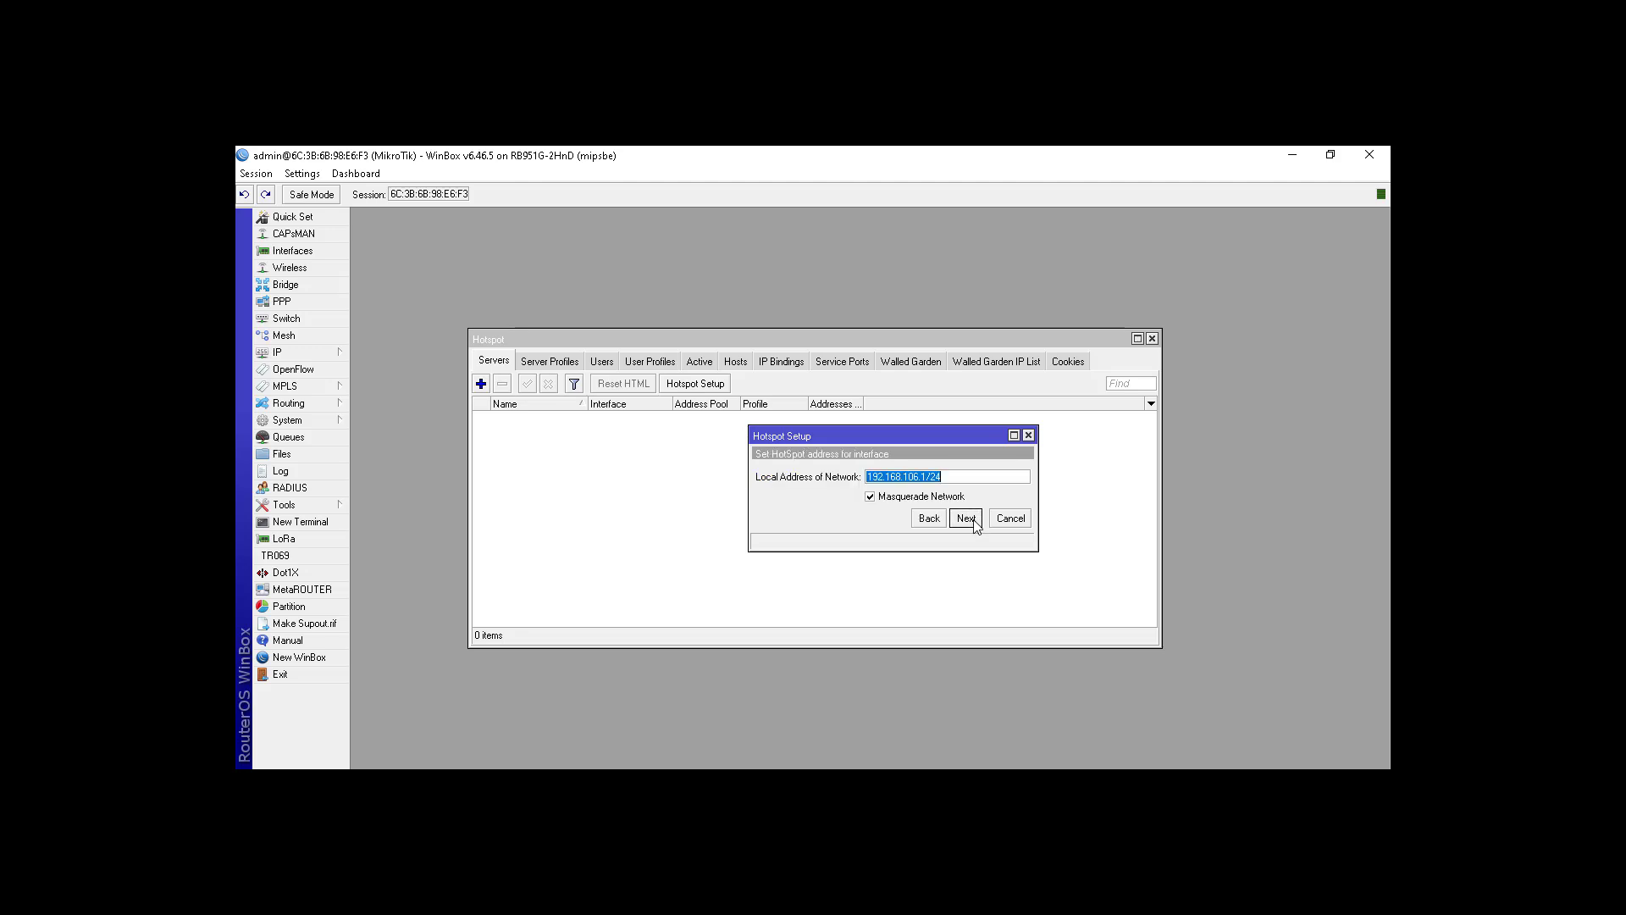
click(967, 518)
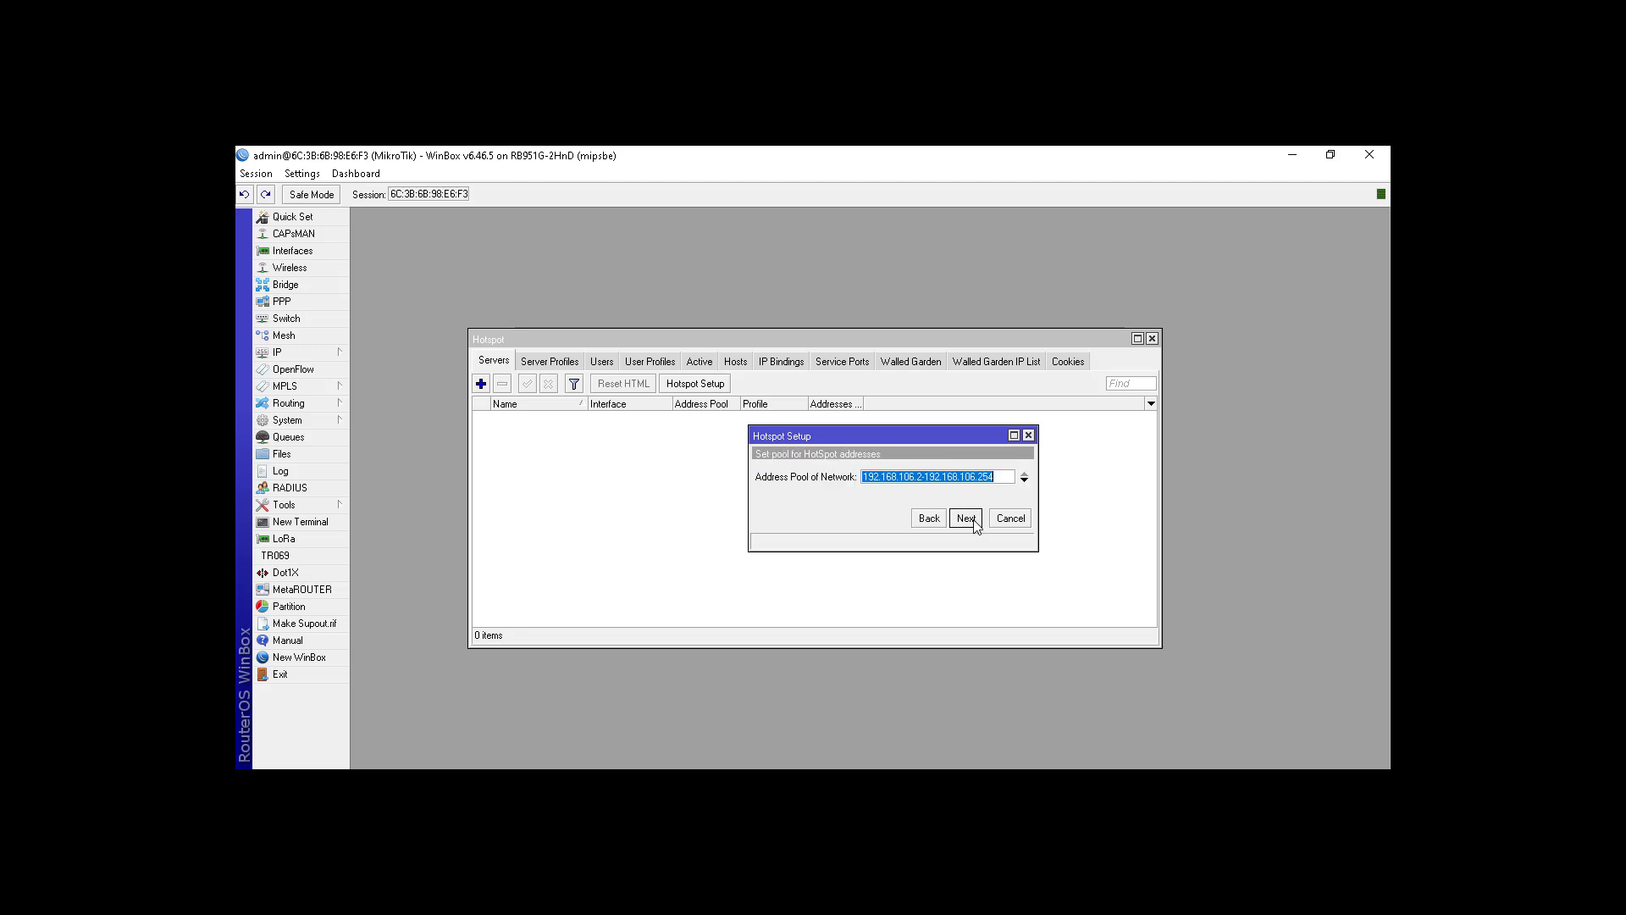
click(966, 518)
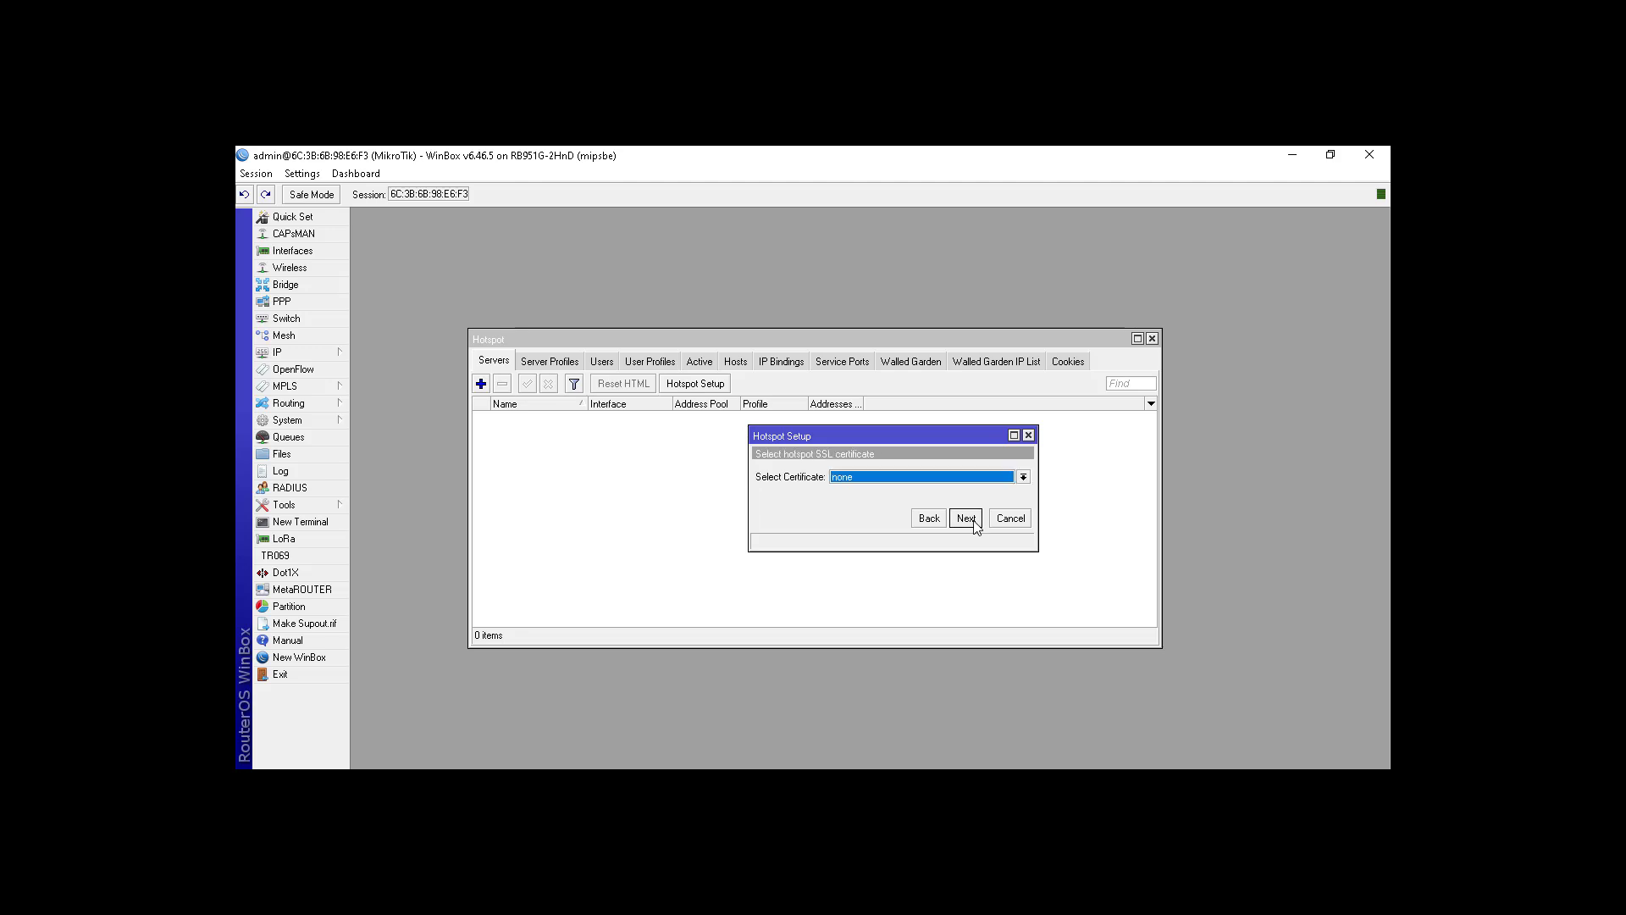
click(966, 519)
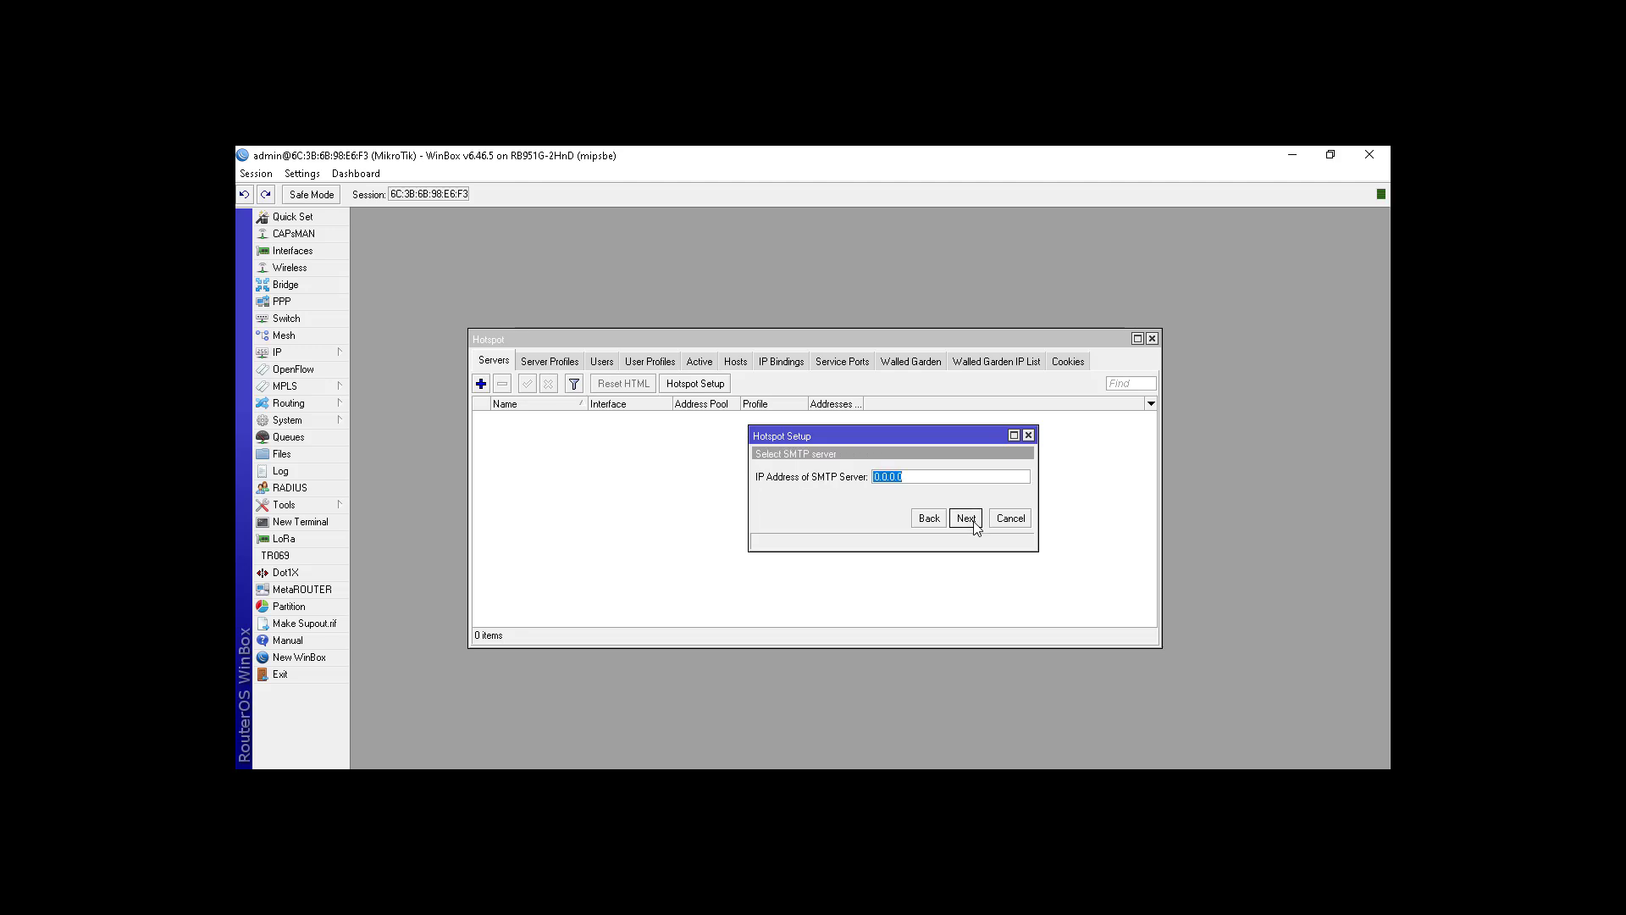
click(966, 518)
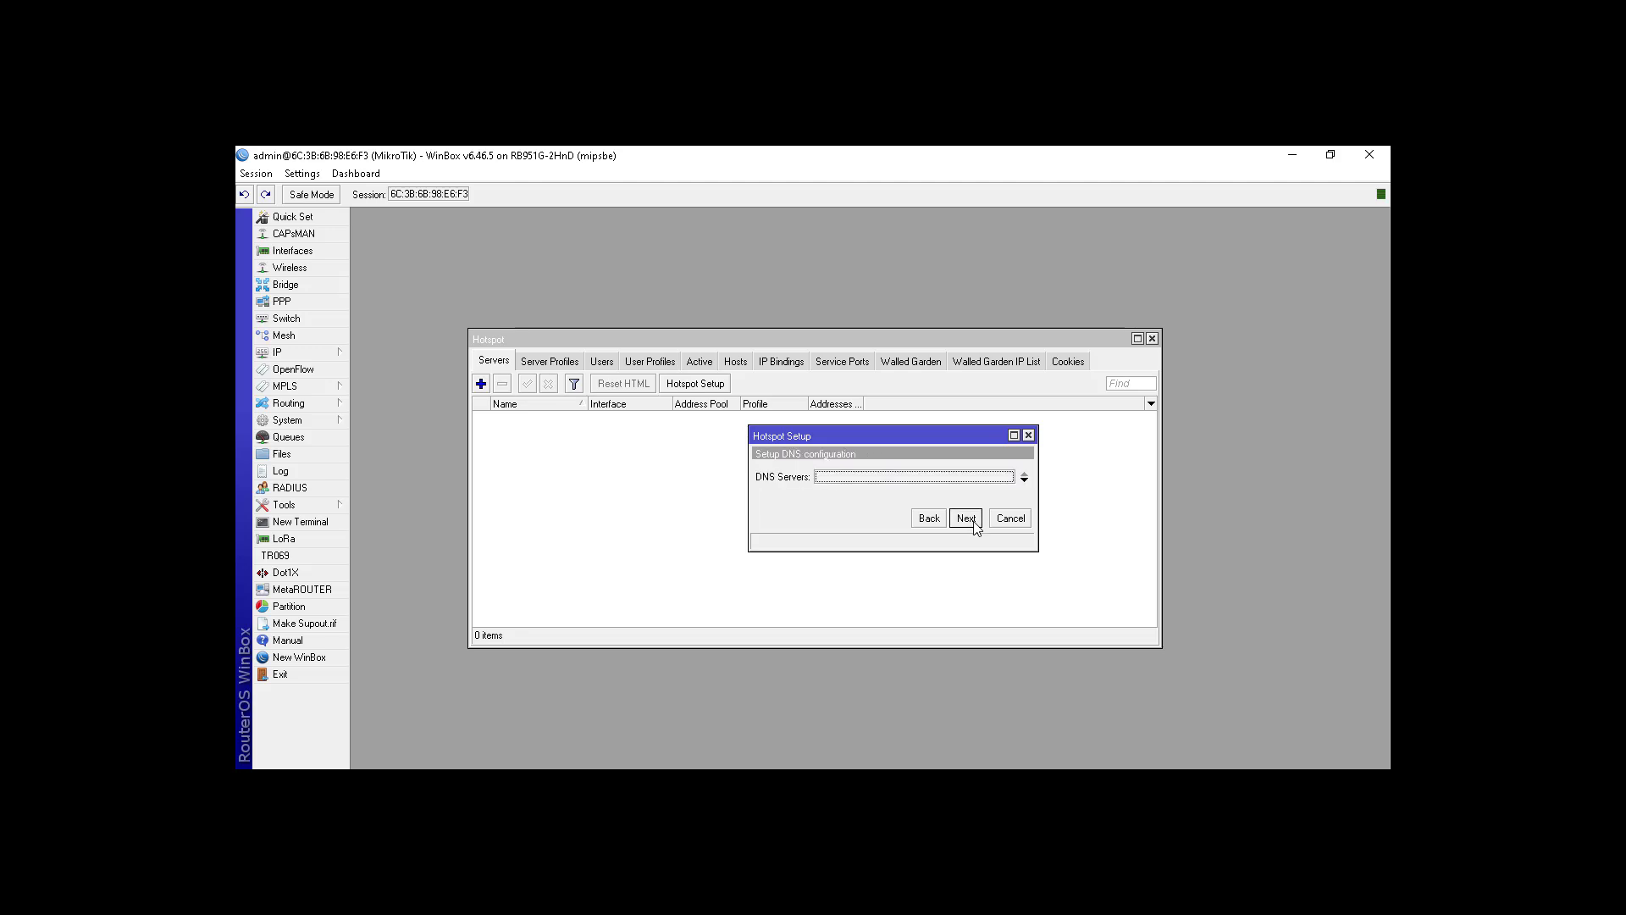
click(966, 518)
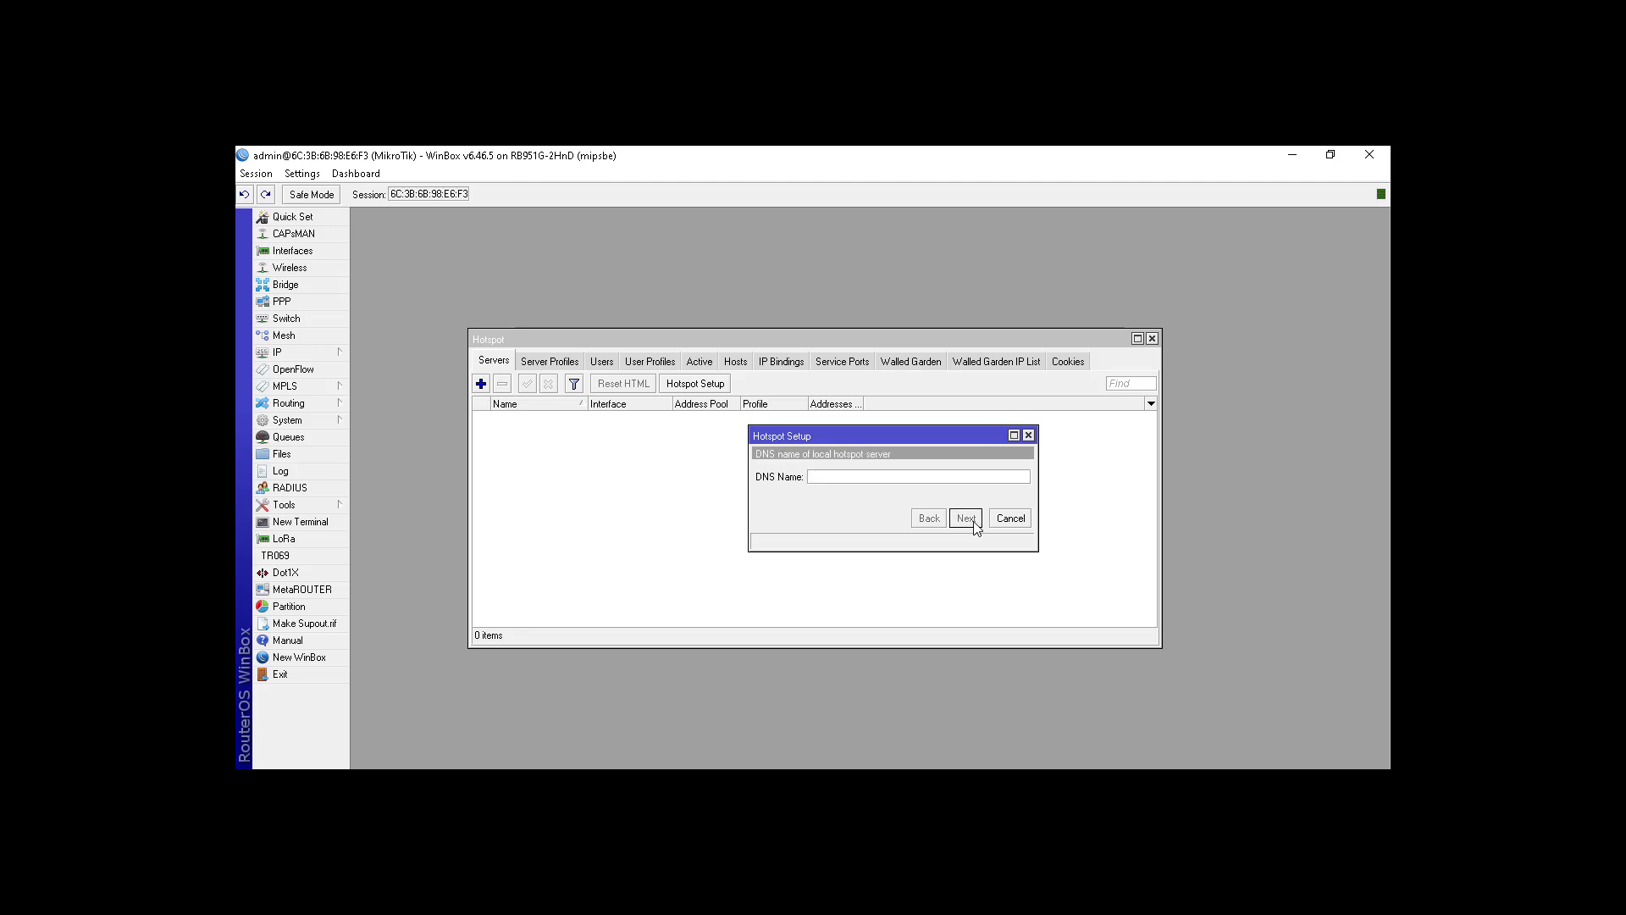
click(966, 518)
click(874, 491)
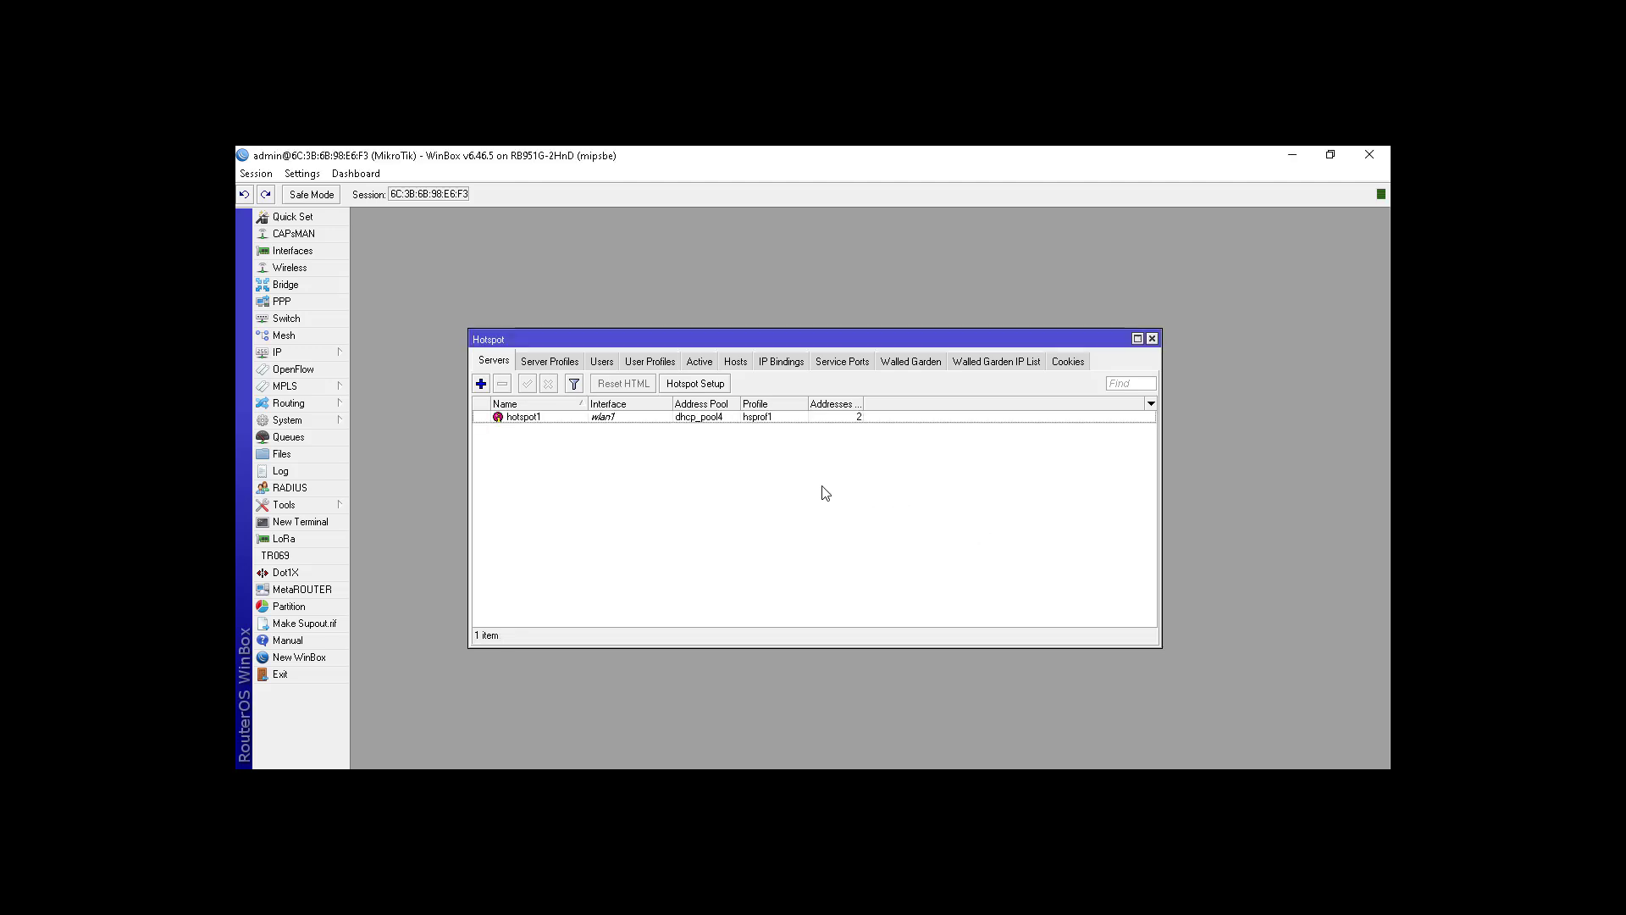
Step: Change Addresses Per MAC on hotspot server hotspot1 from 2 to 1
click(545, 368)
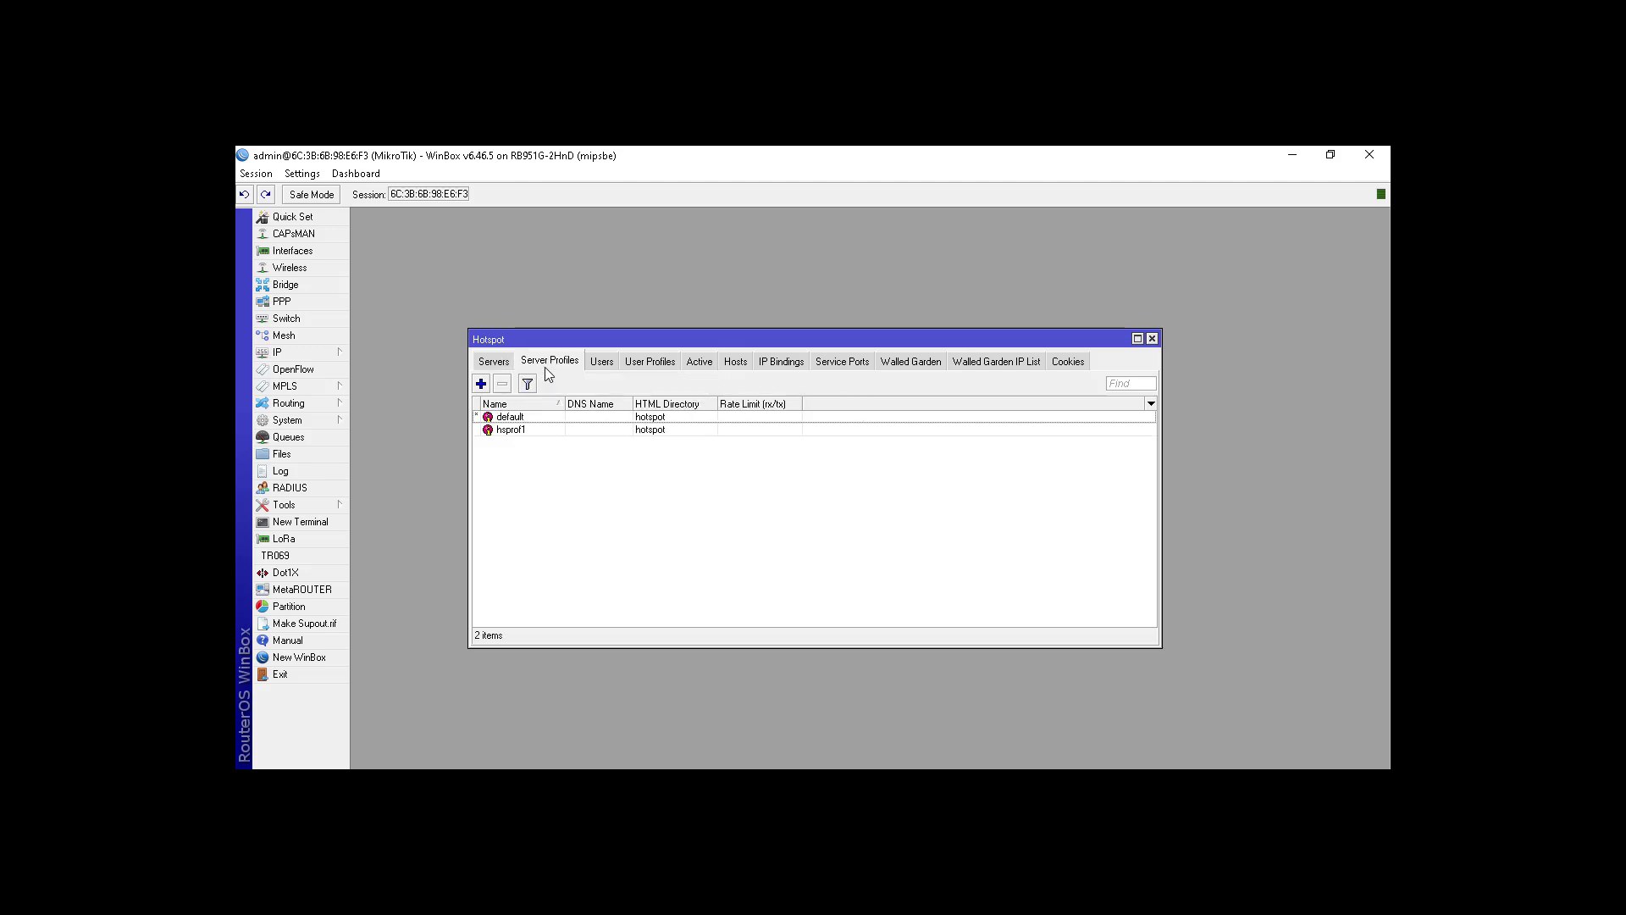
click(495, 362)
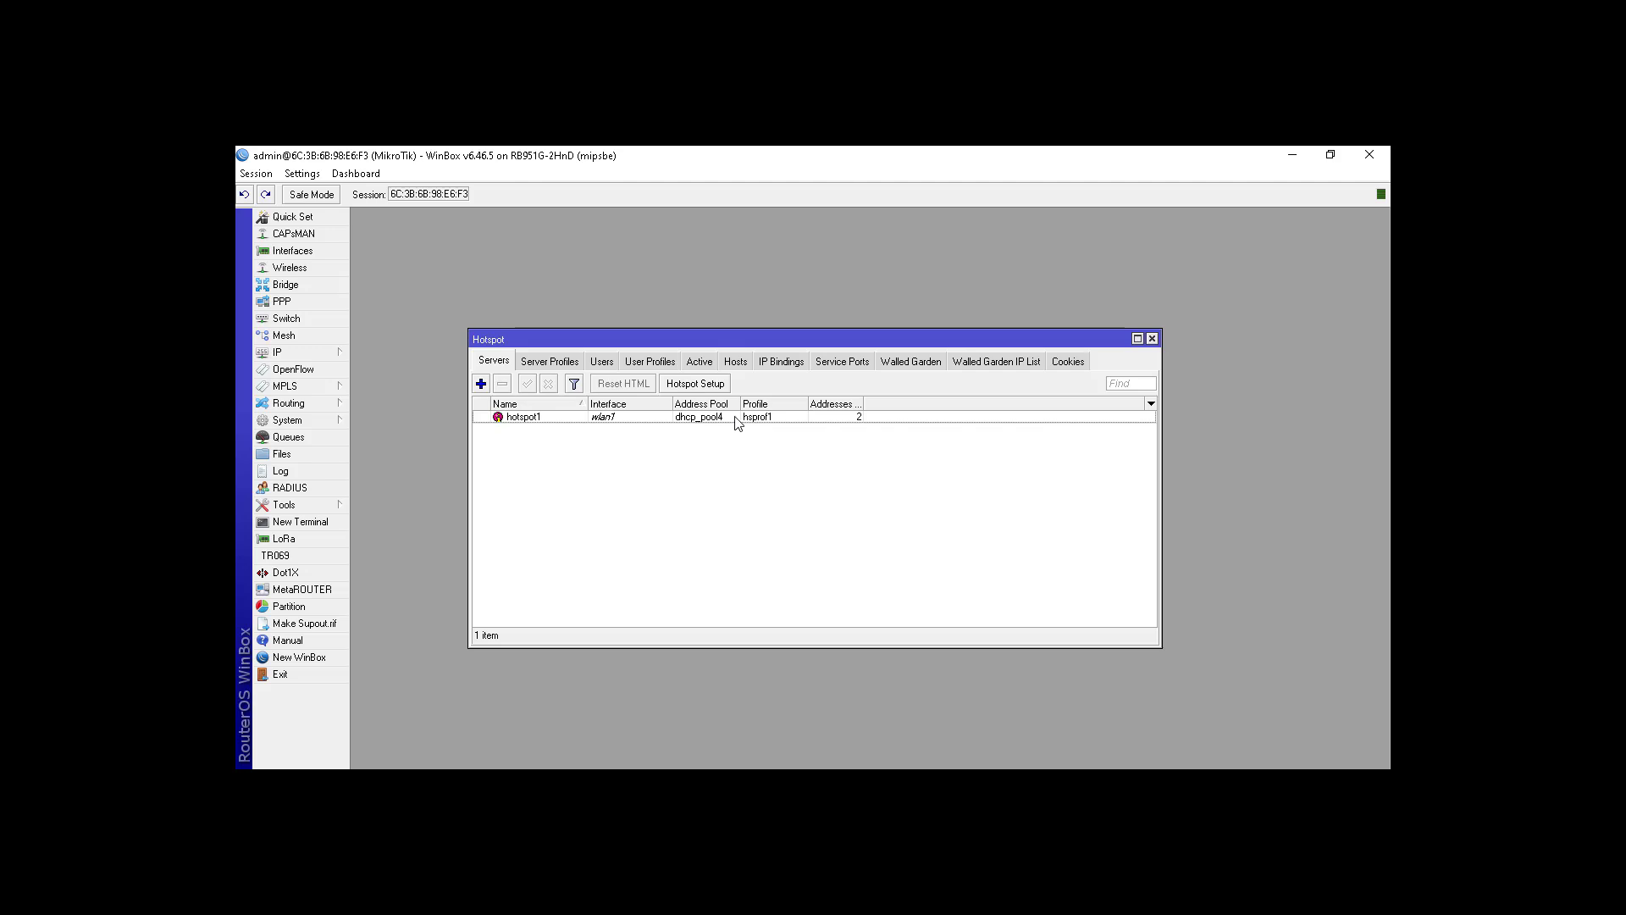
click(764, 420)
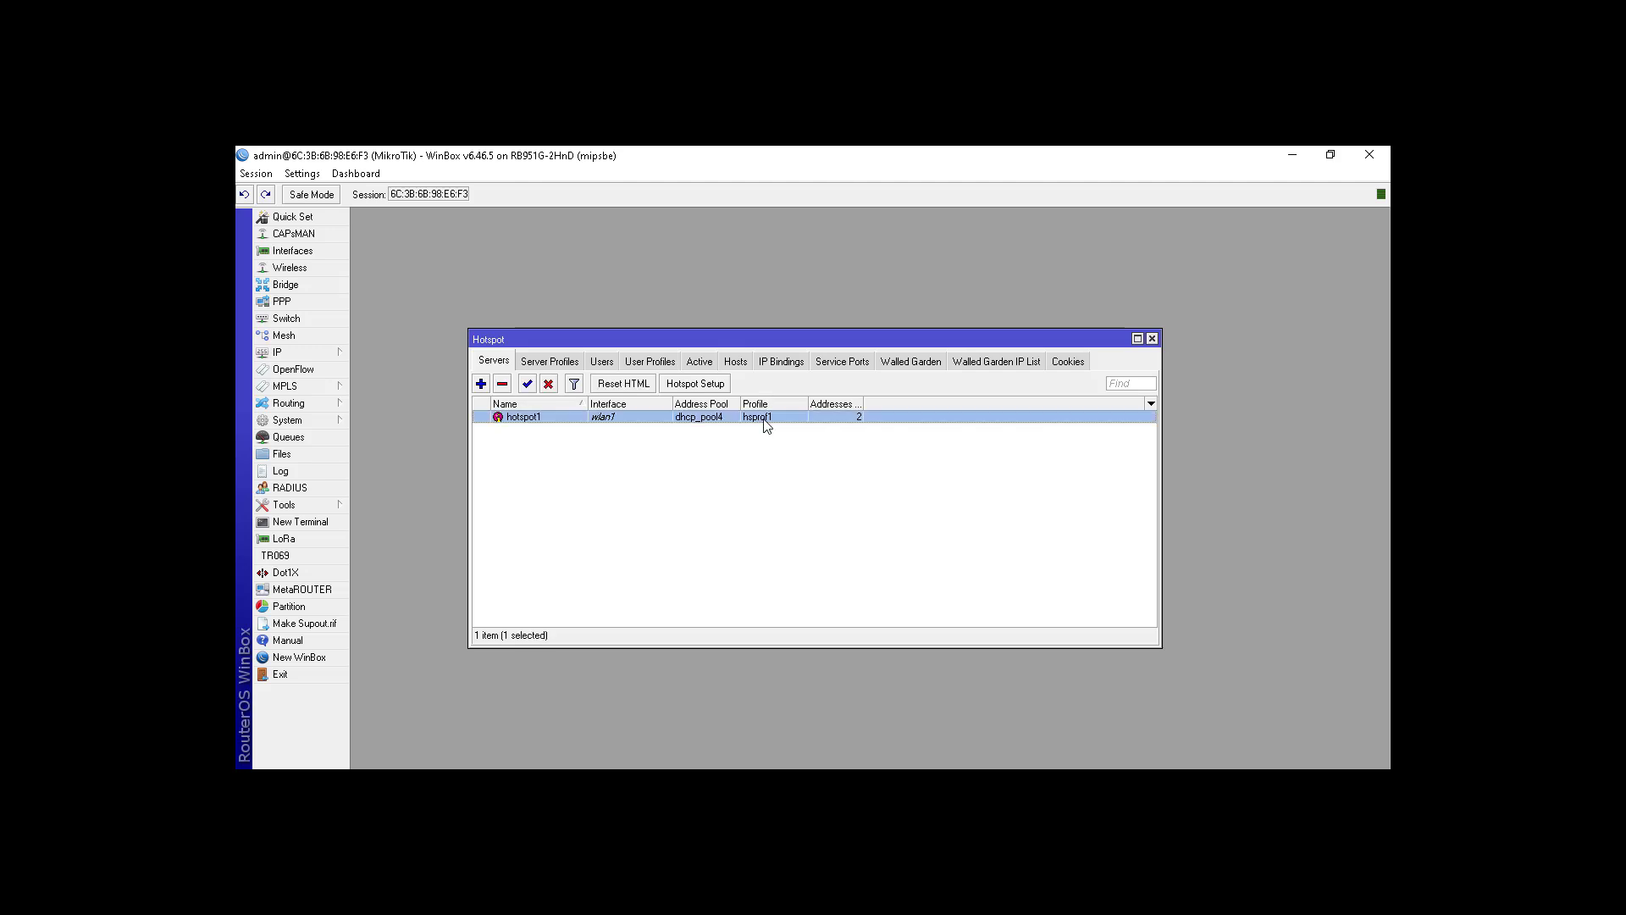
double_click(764, 419)
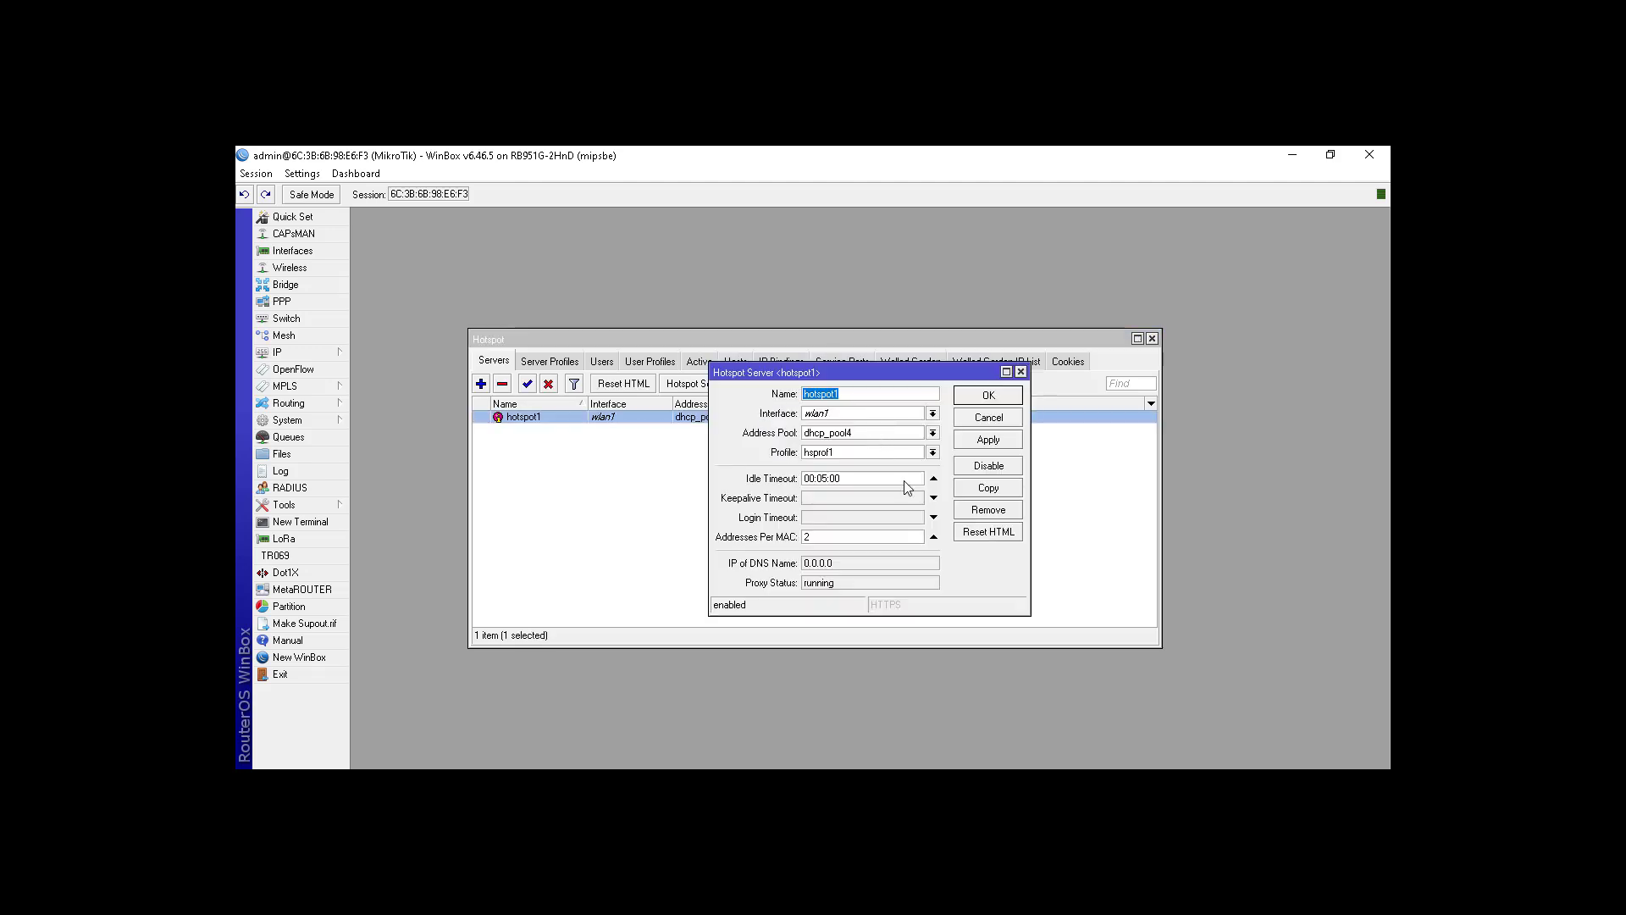
double_click(906, 535)
text(1)
click(986, 398)
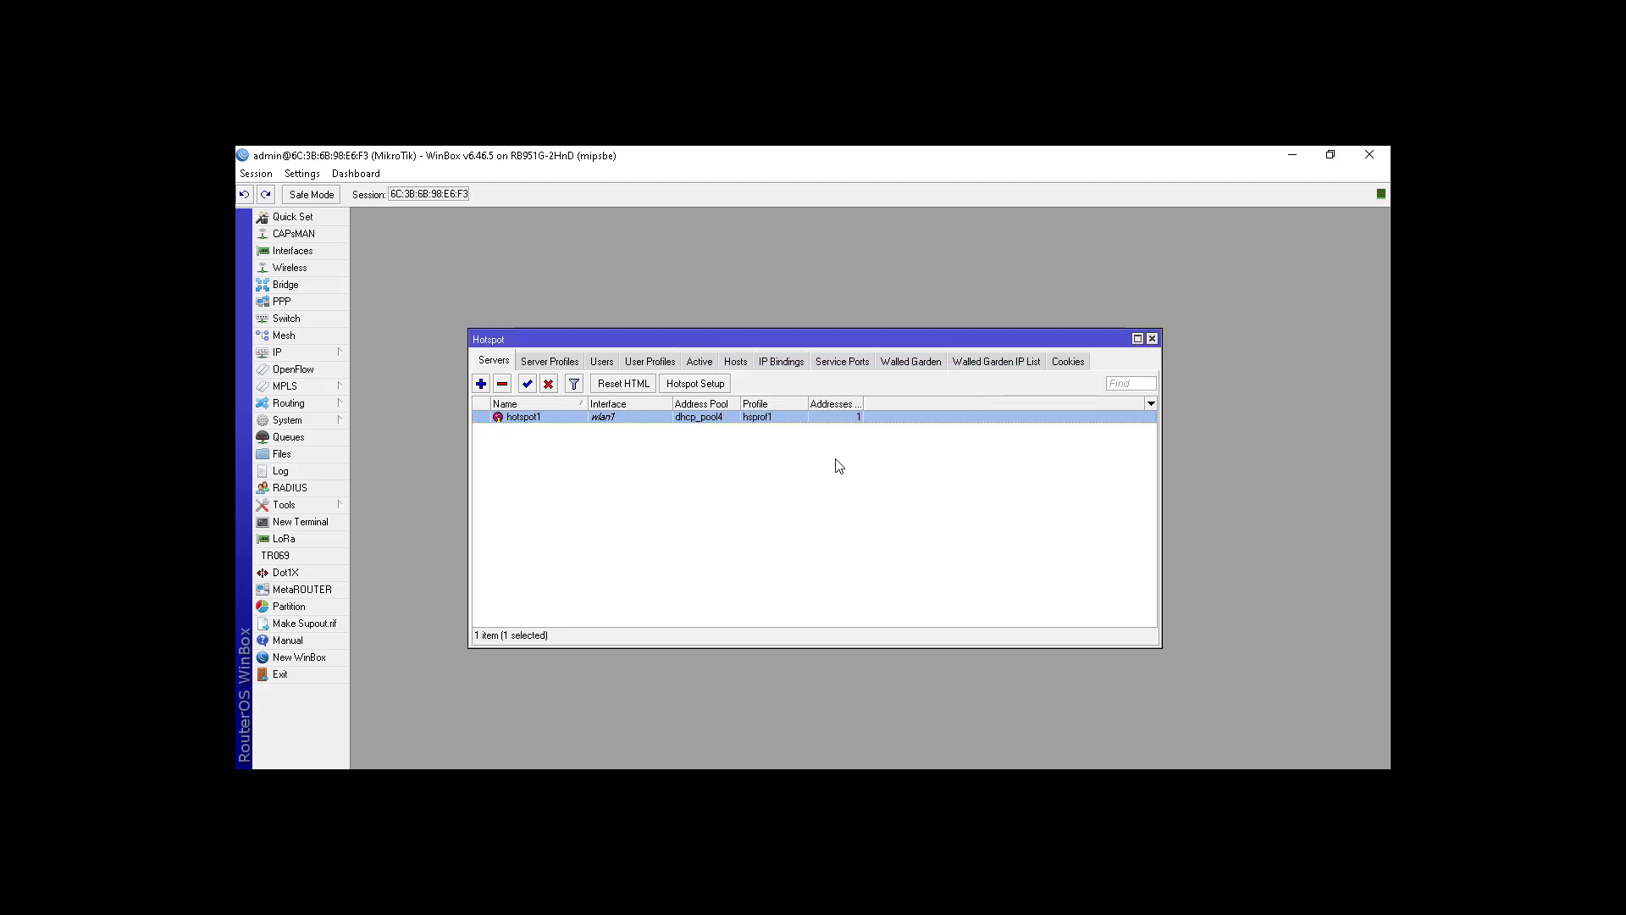
click(783, 418)
Step: Turn on Use RADIUS in profile hsprof1 and close the Hotspot window
click(564, 364)
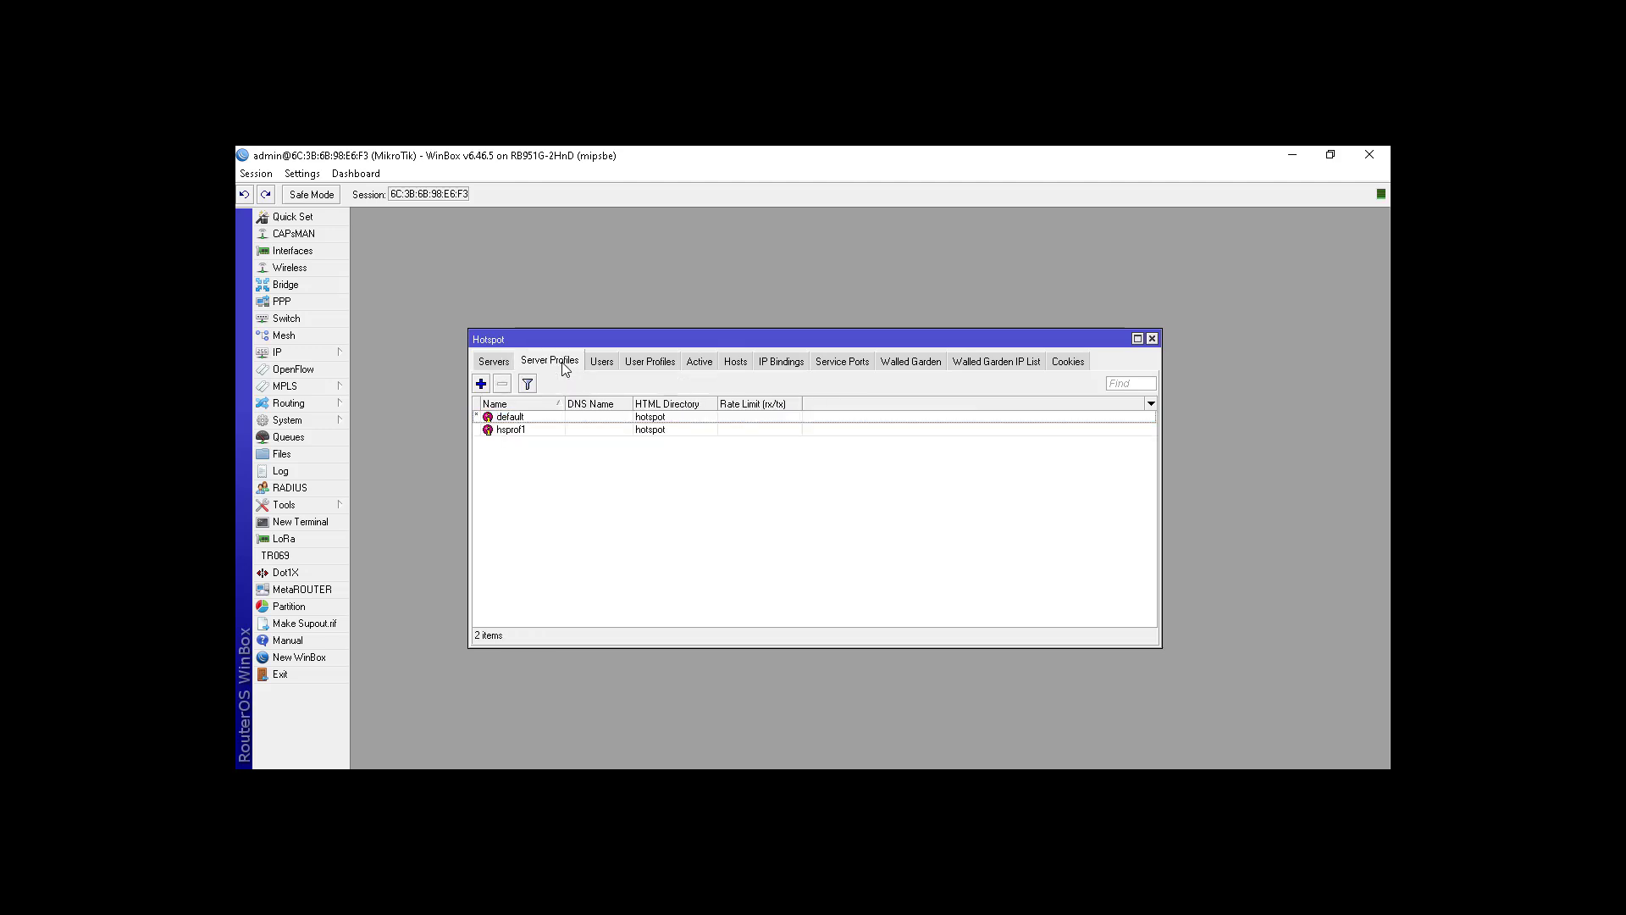
click(530, 432)
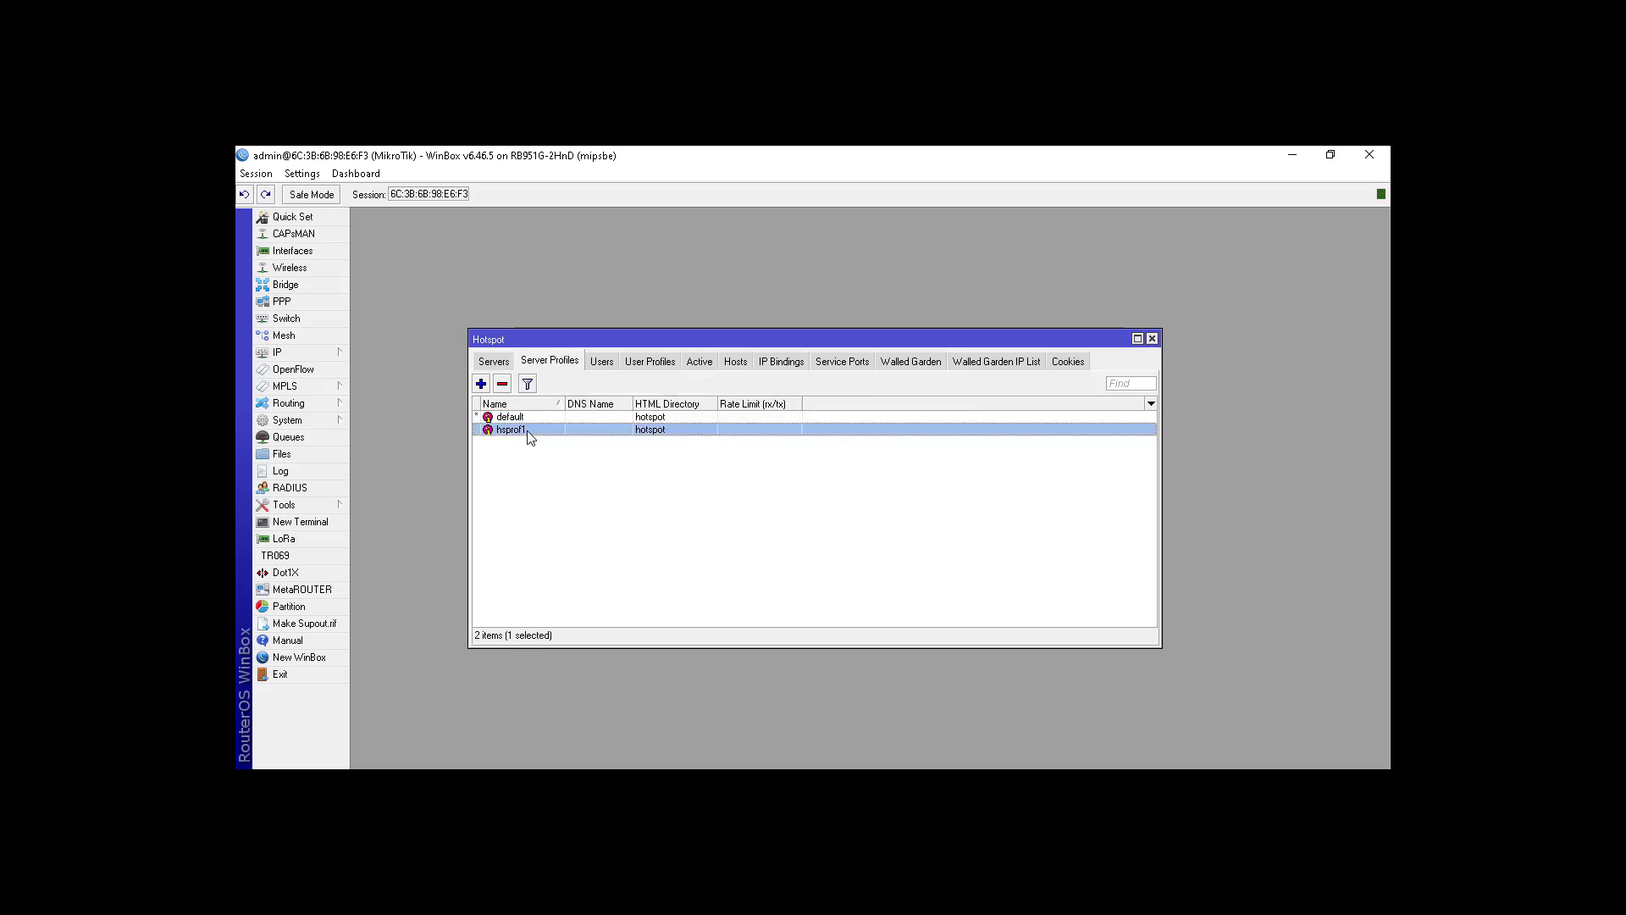
double_click(528, 432)
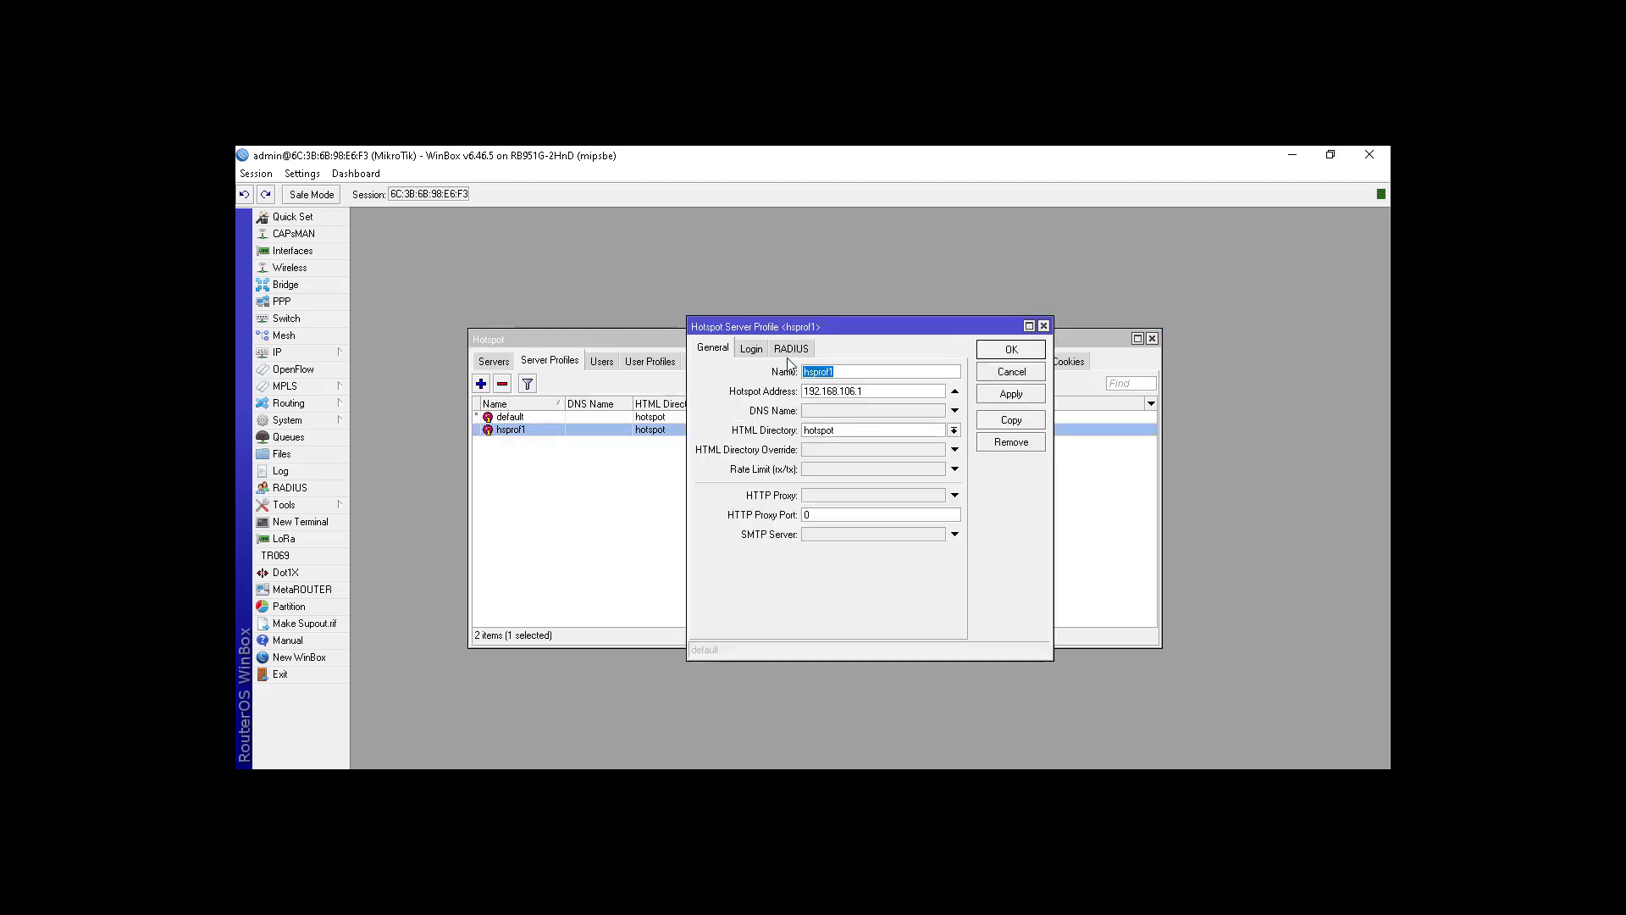
click(751, 350)
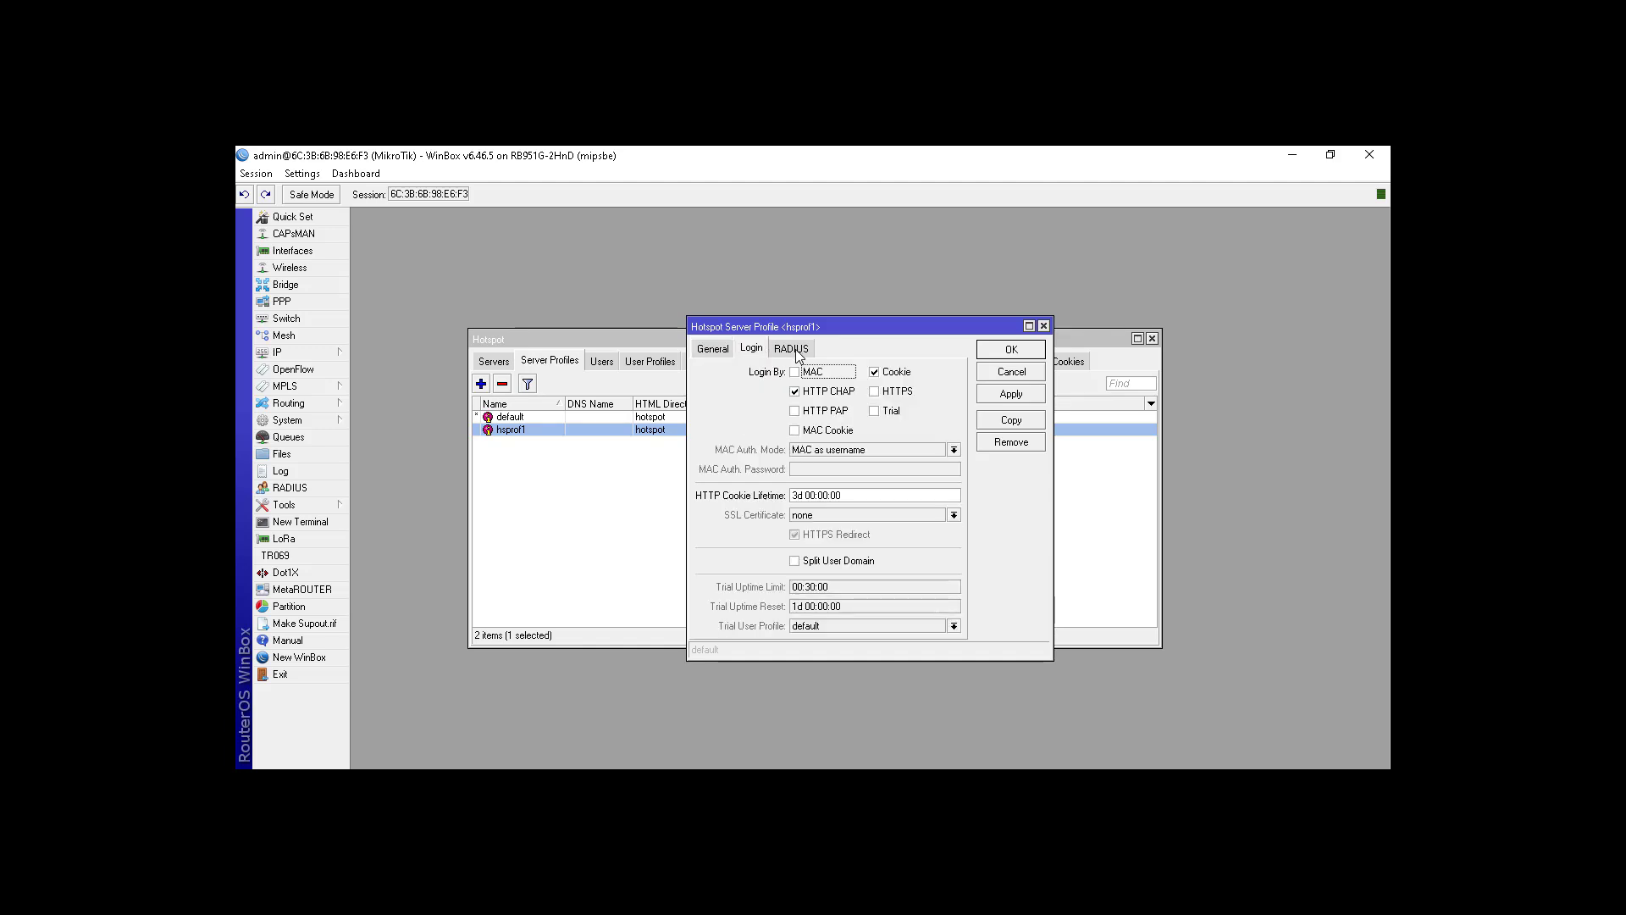
click(793, 348)
click(794, 374)
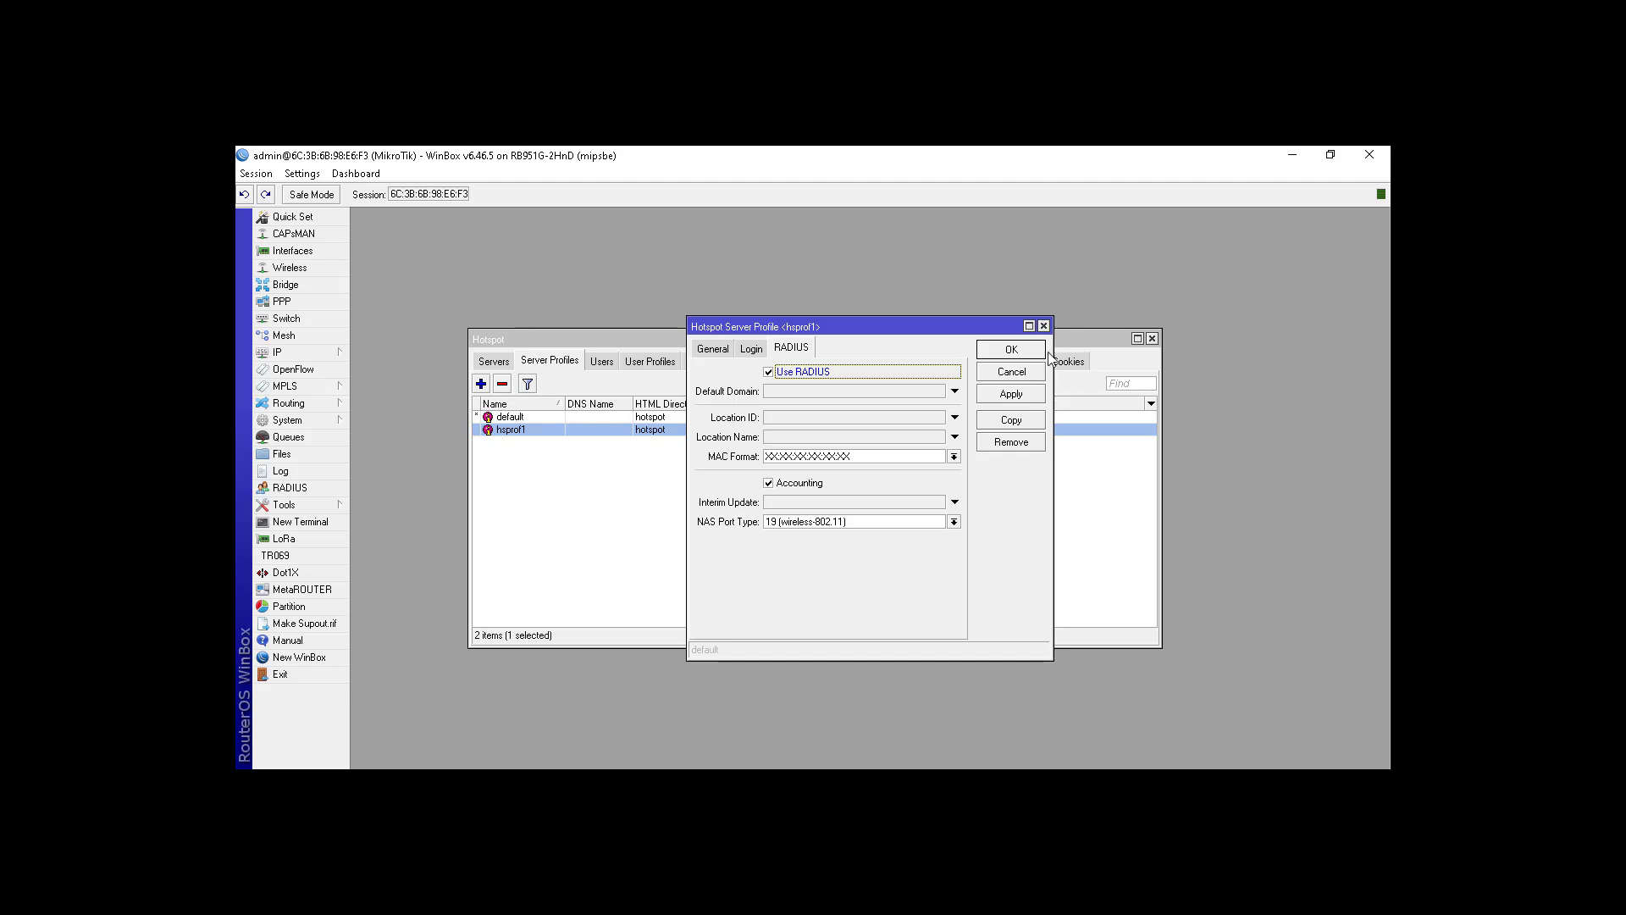
click(1007, 351)
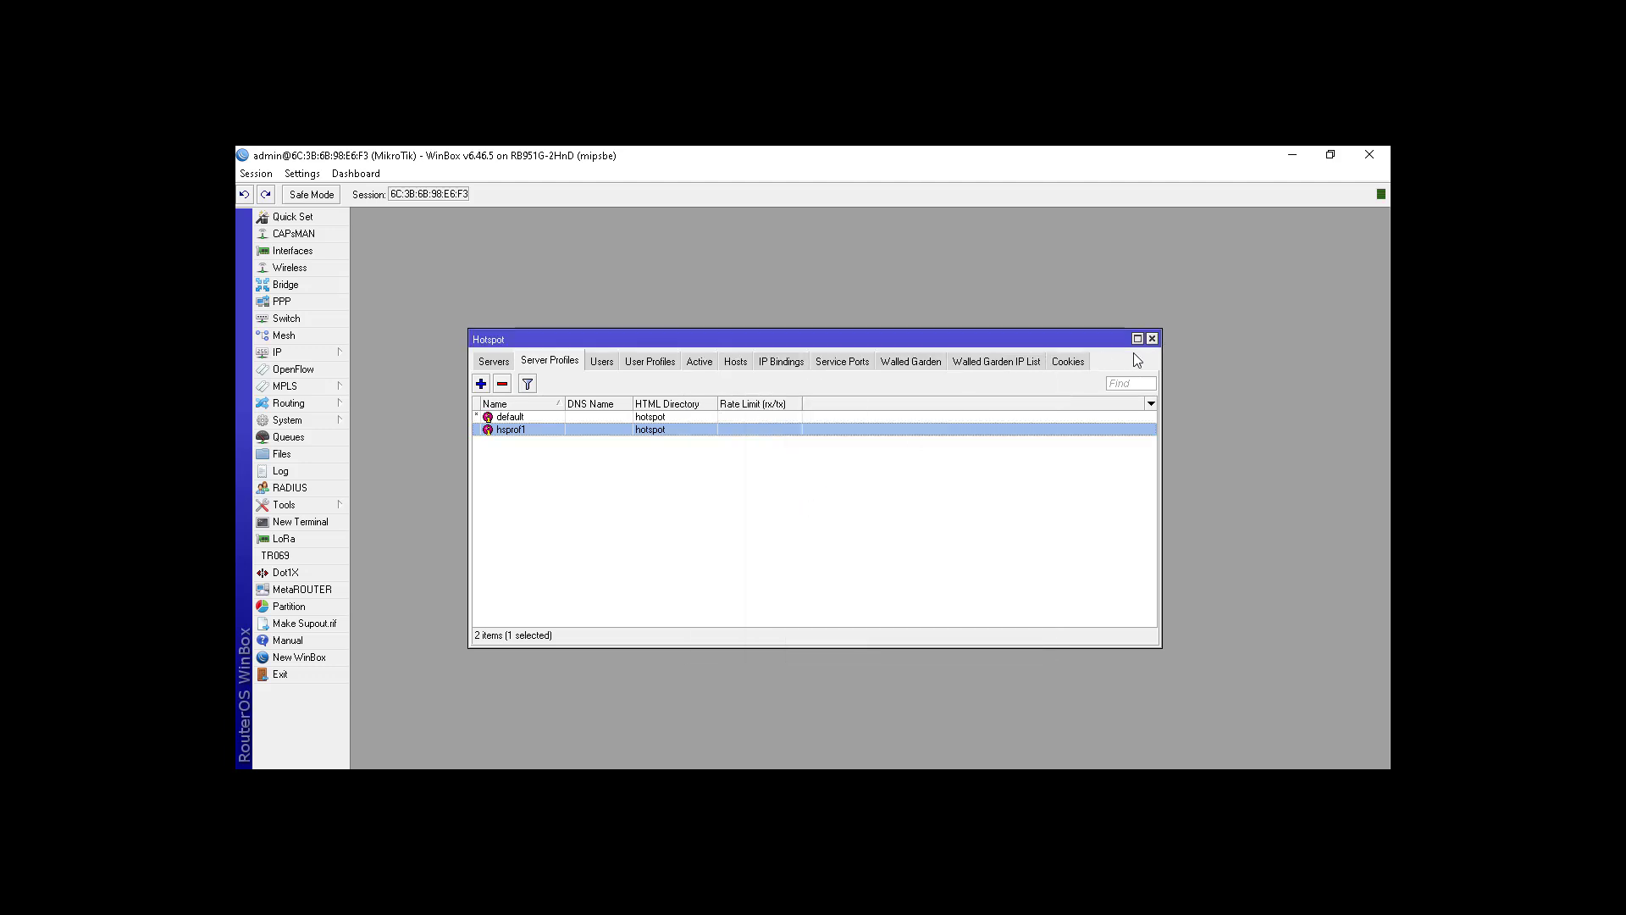
click(1153, 338)
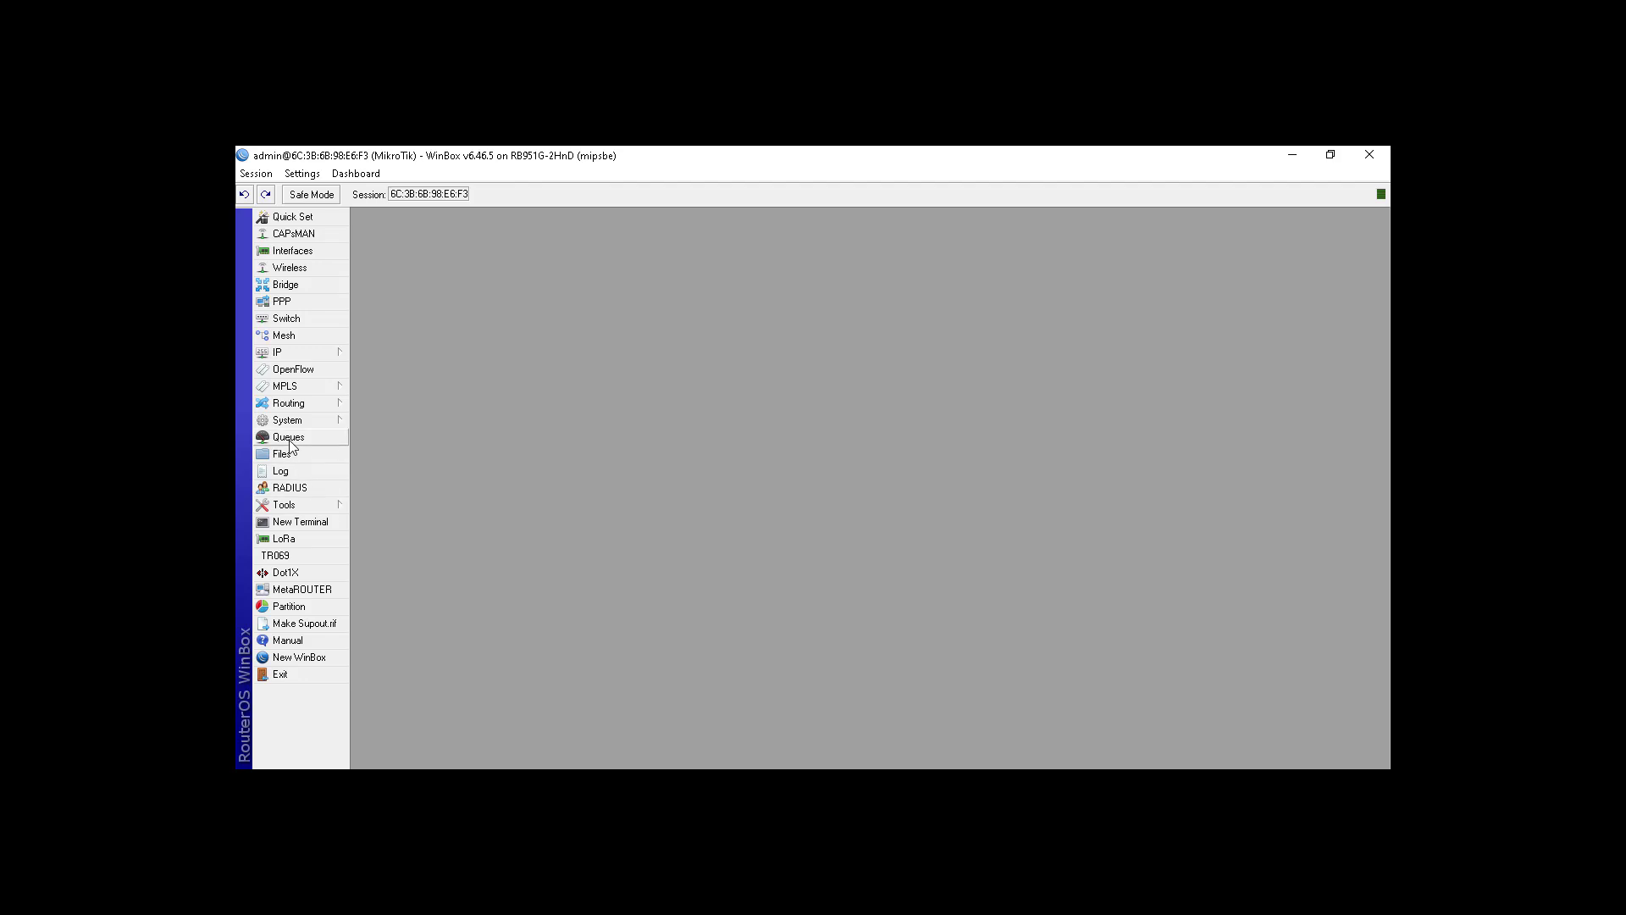
click(290, 487)
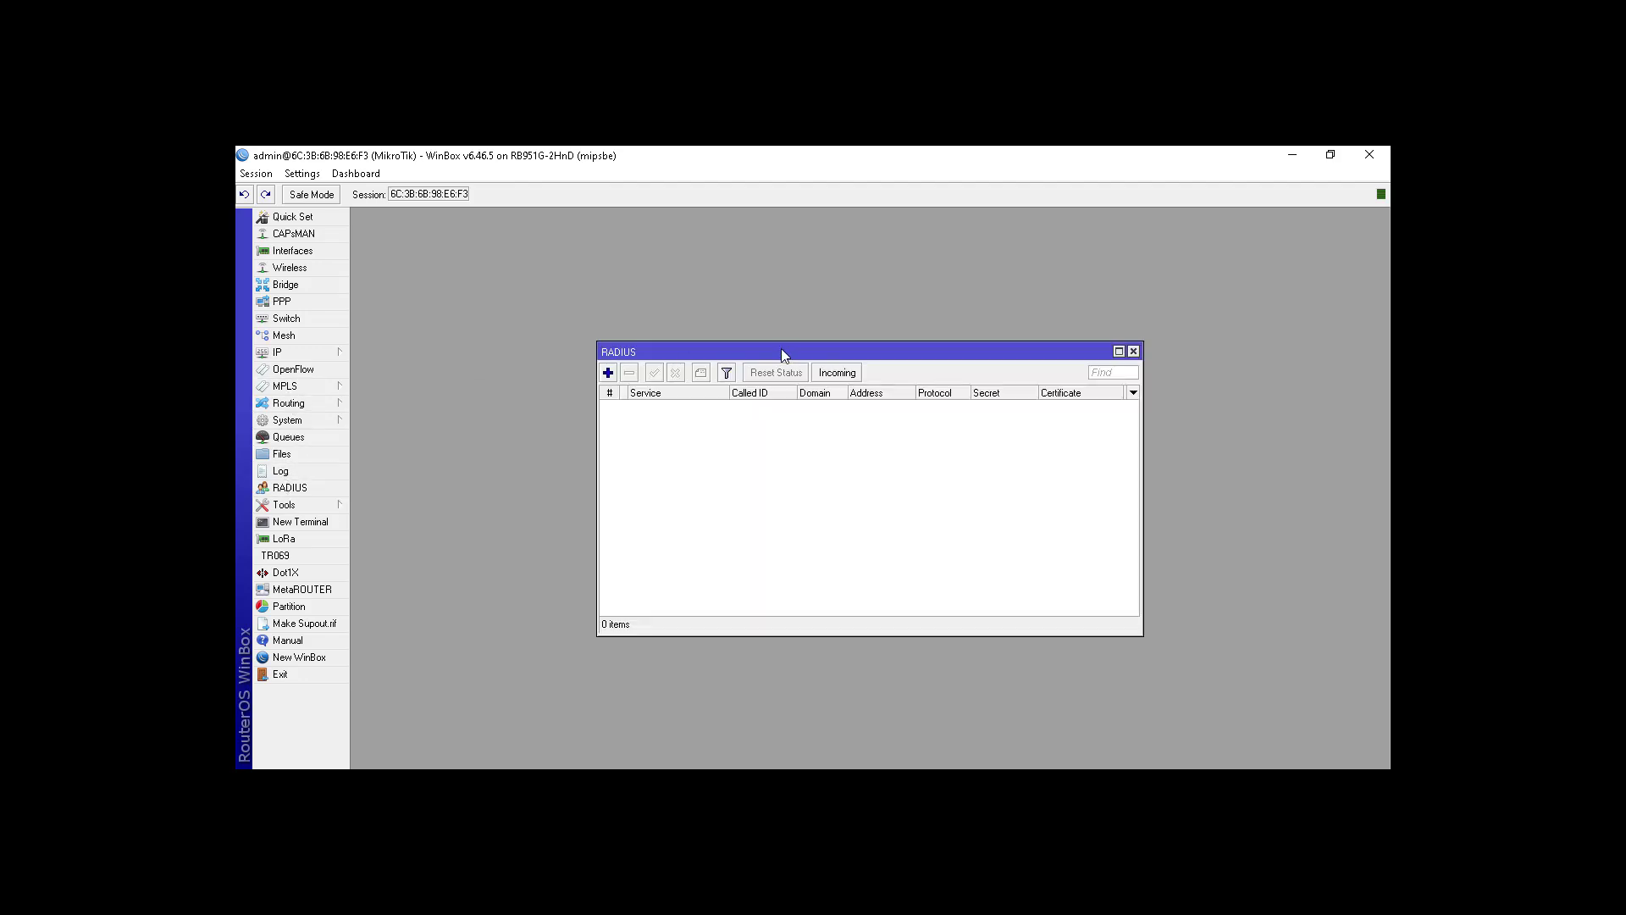
Step: Enable Accept for incoming RADIUS requests
click(847, 378)
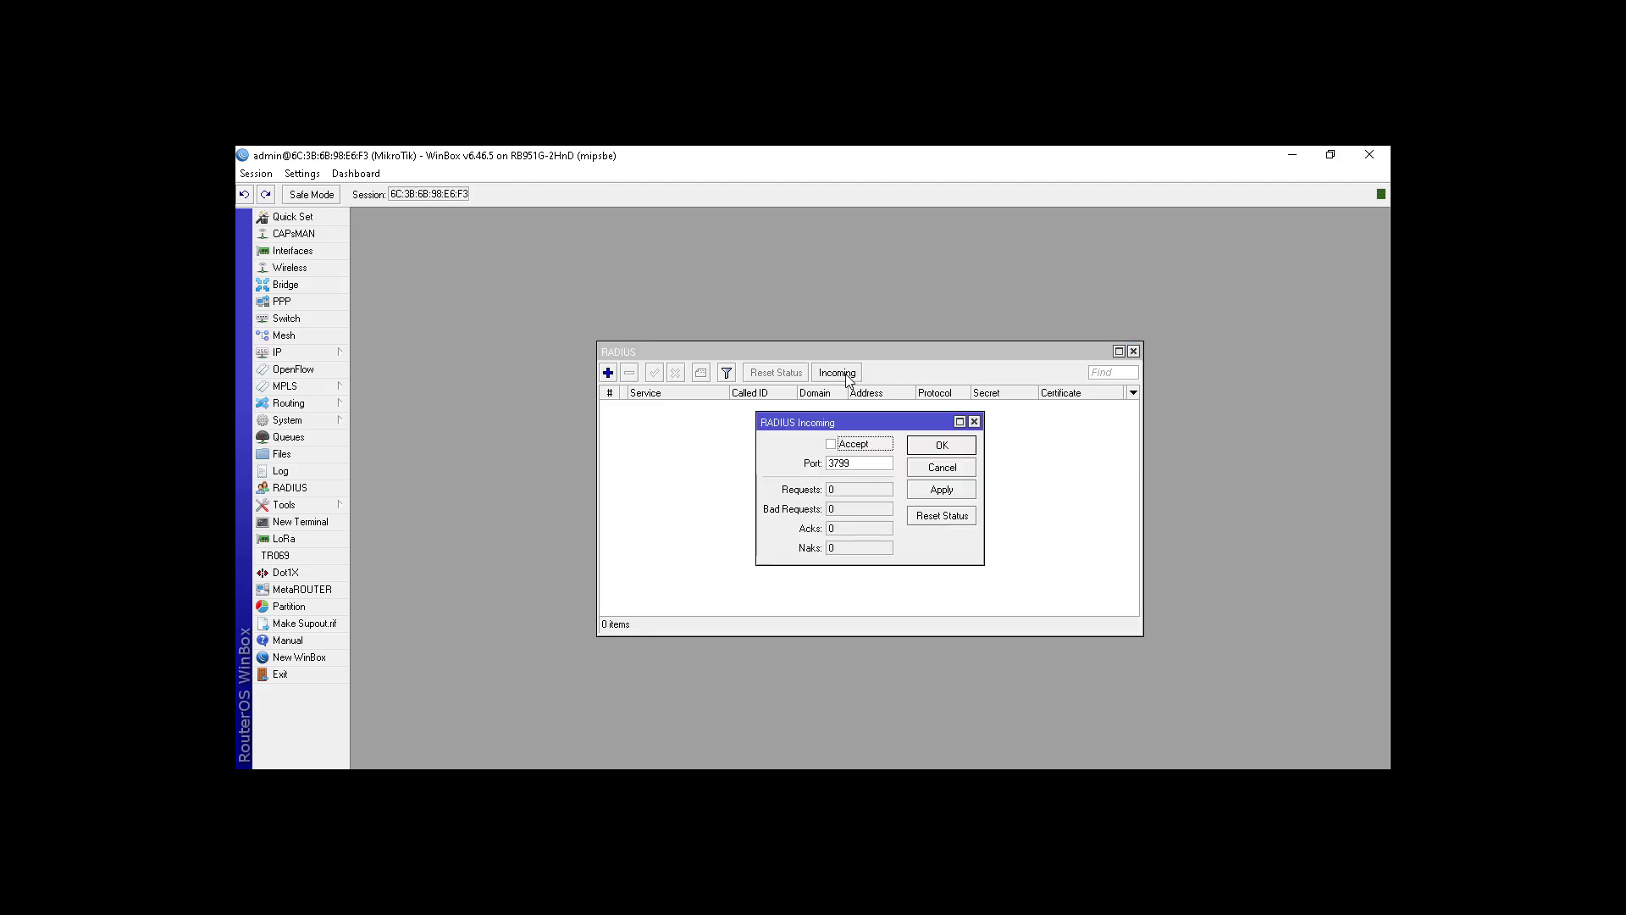
click(855, 444)
click(935, 453)
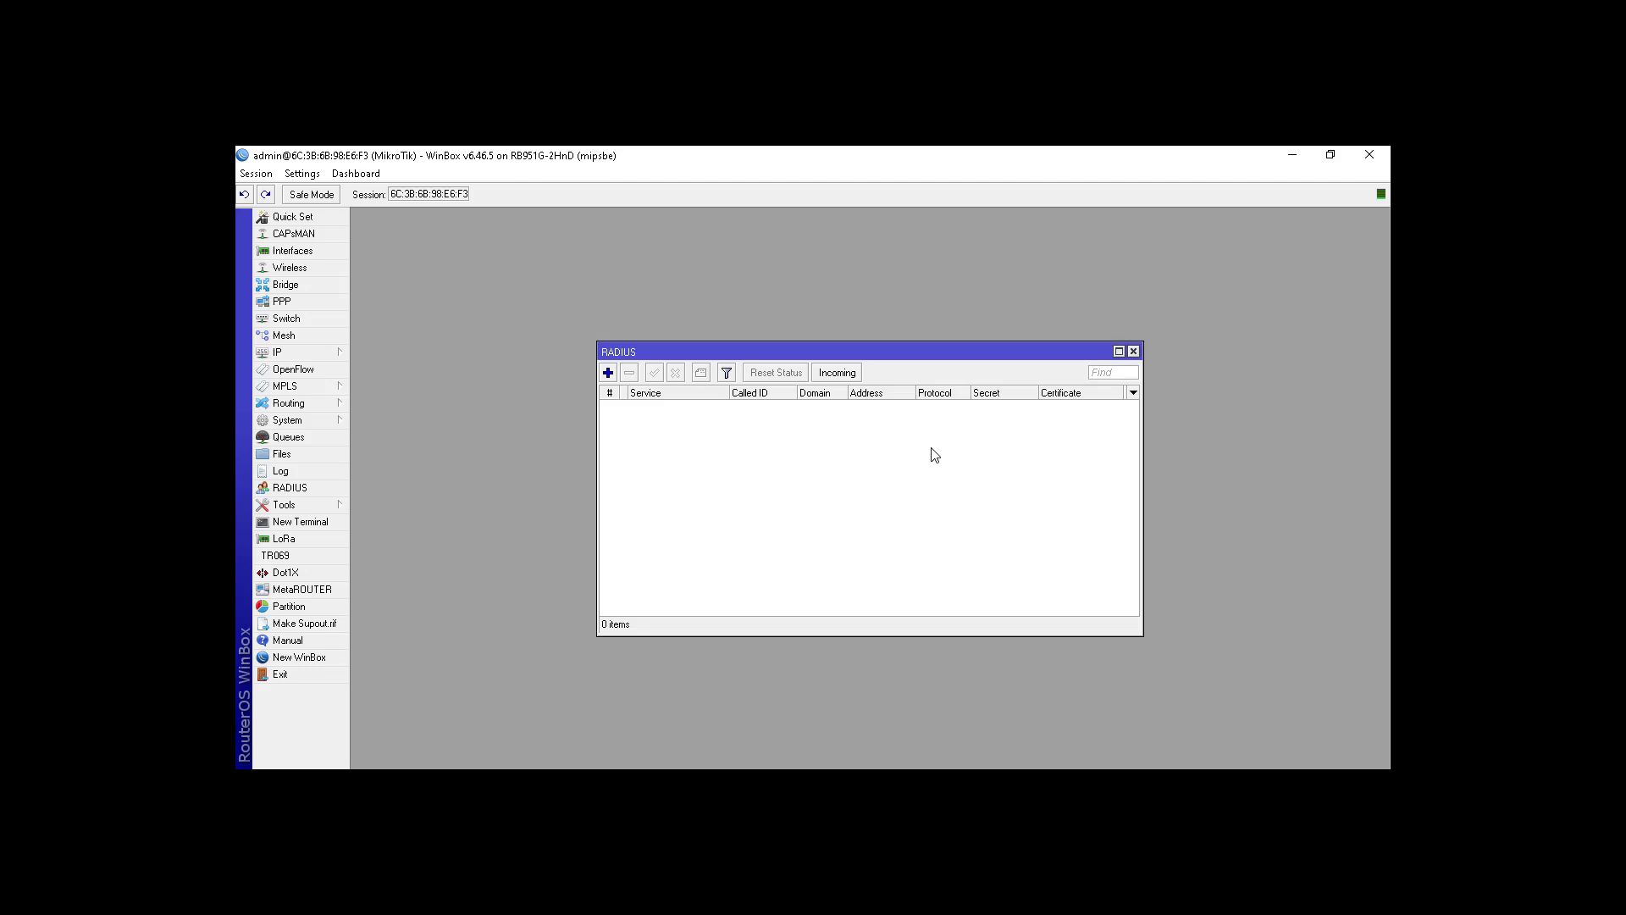
Step: Add a hotspot RADIUS server at address 127.0.0.1 and apply it
click(608, 374)
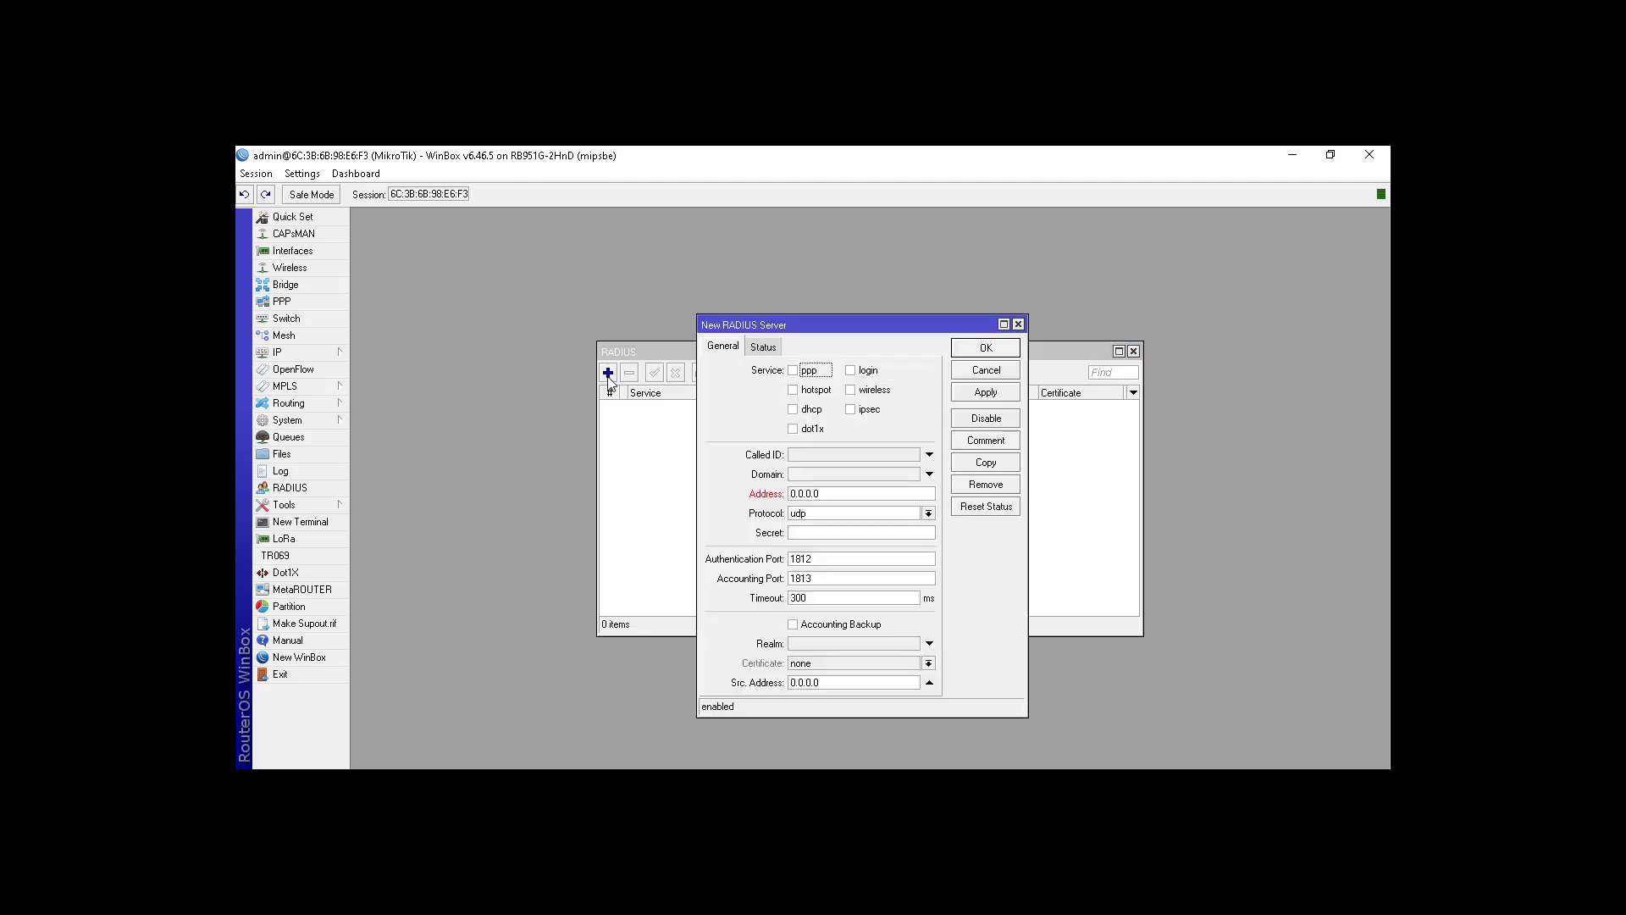
click(801, 390)
click(871, 493)
text(127.0)
click(764, 349)
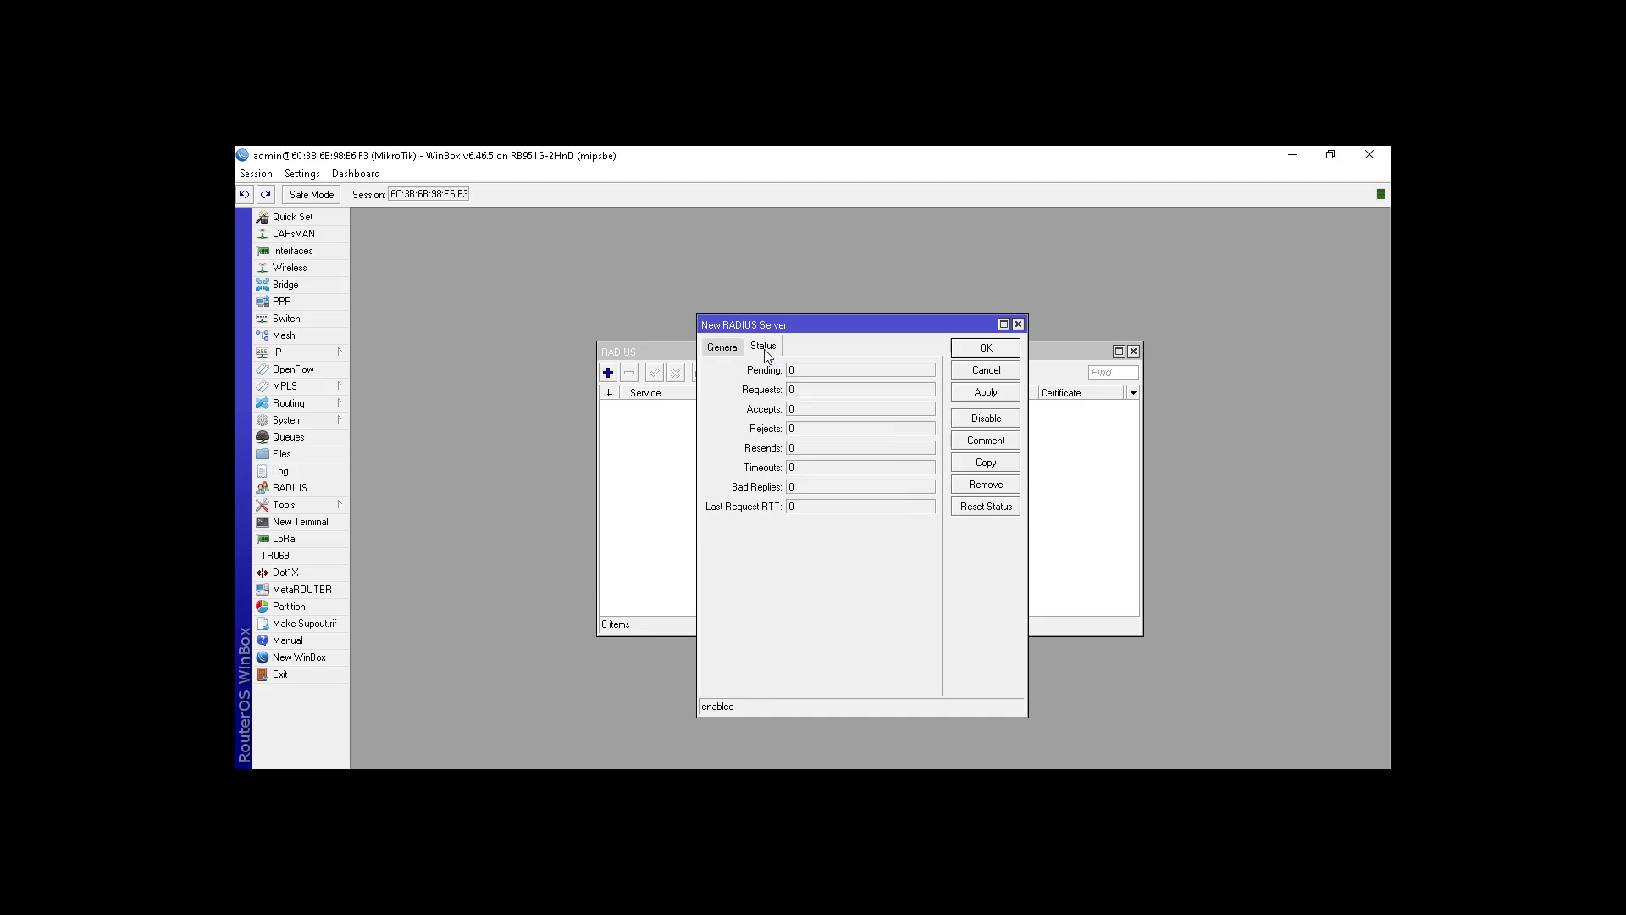
click(724, 348)
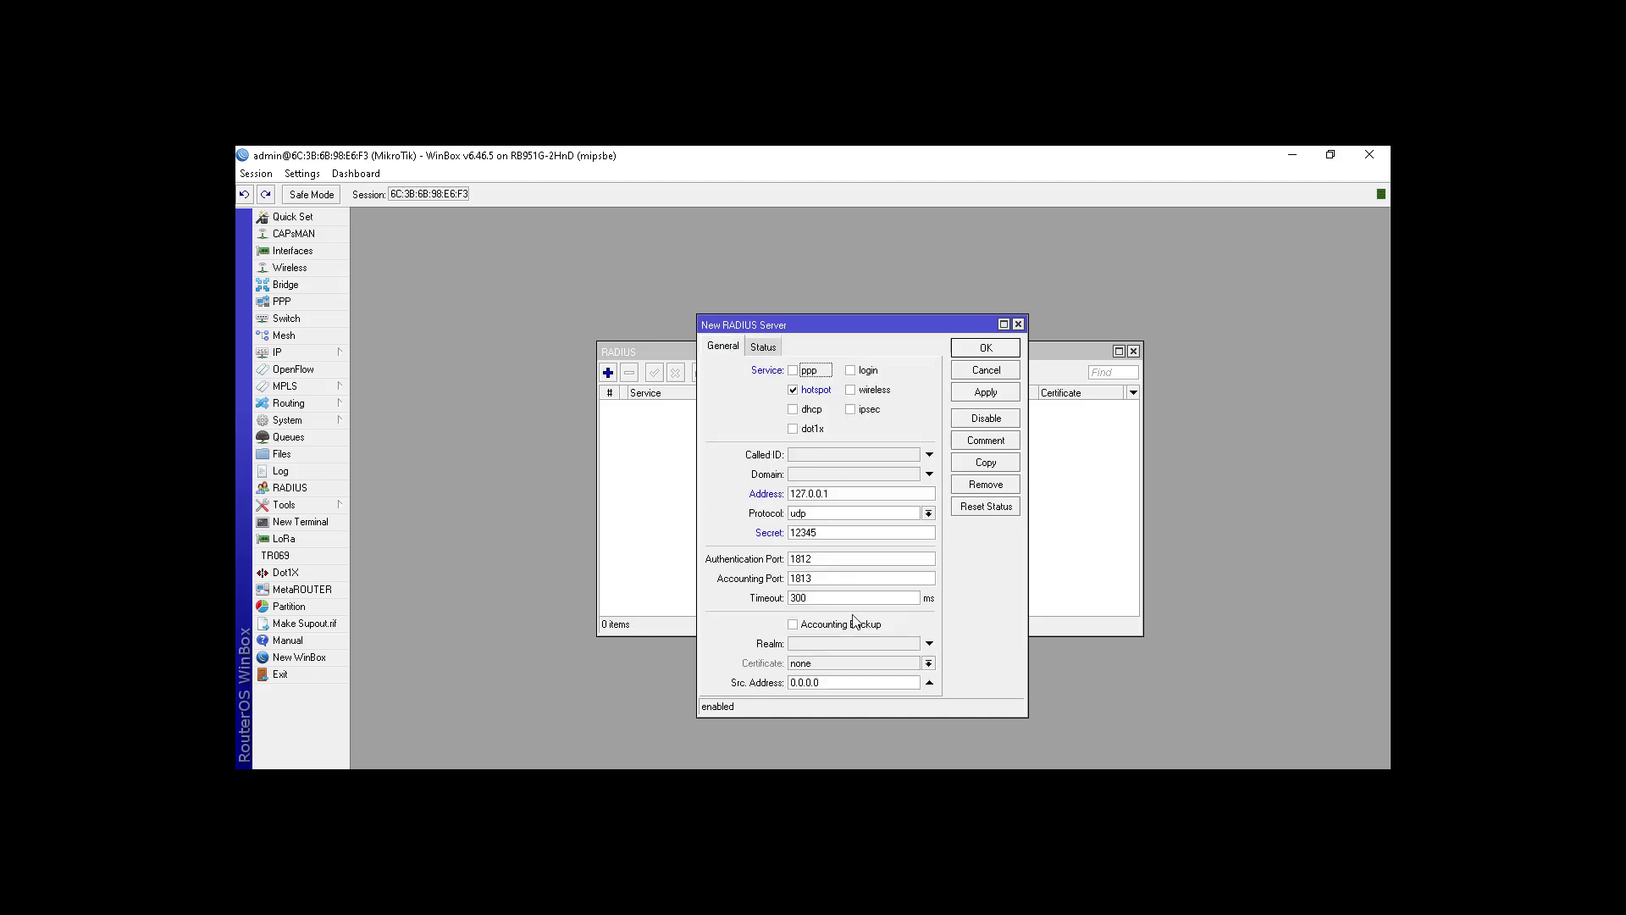
click(978, 396)
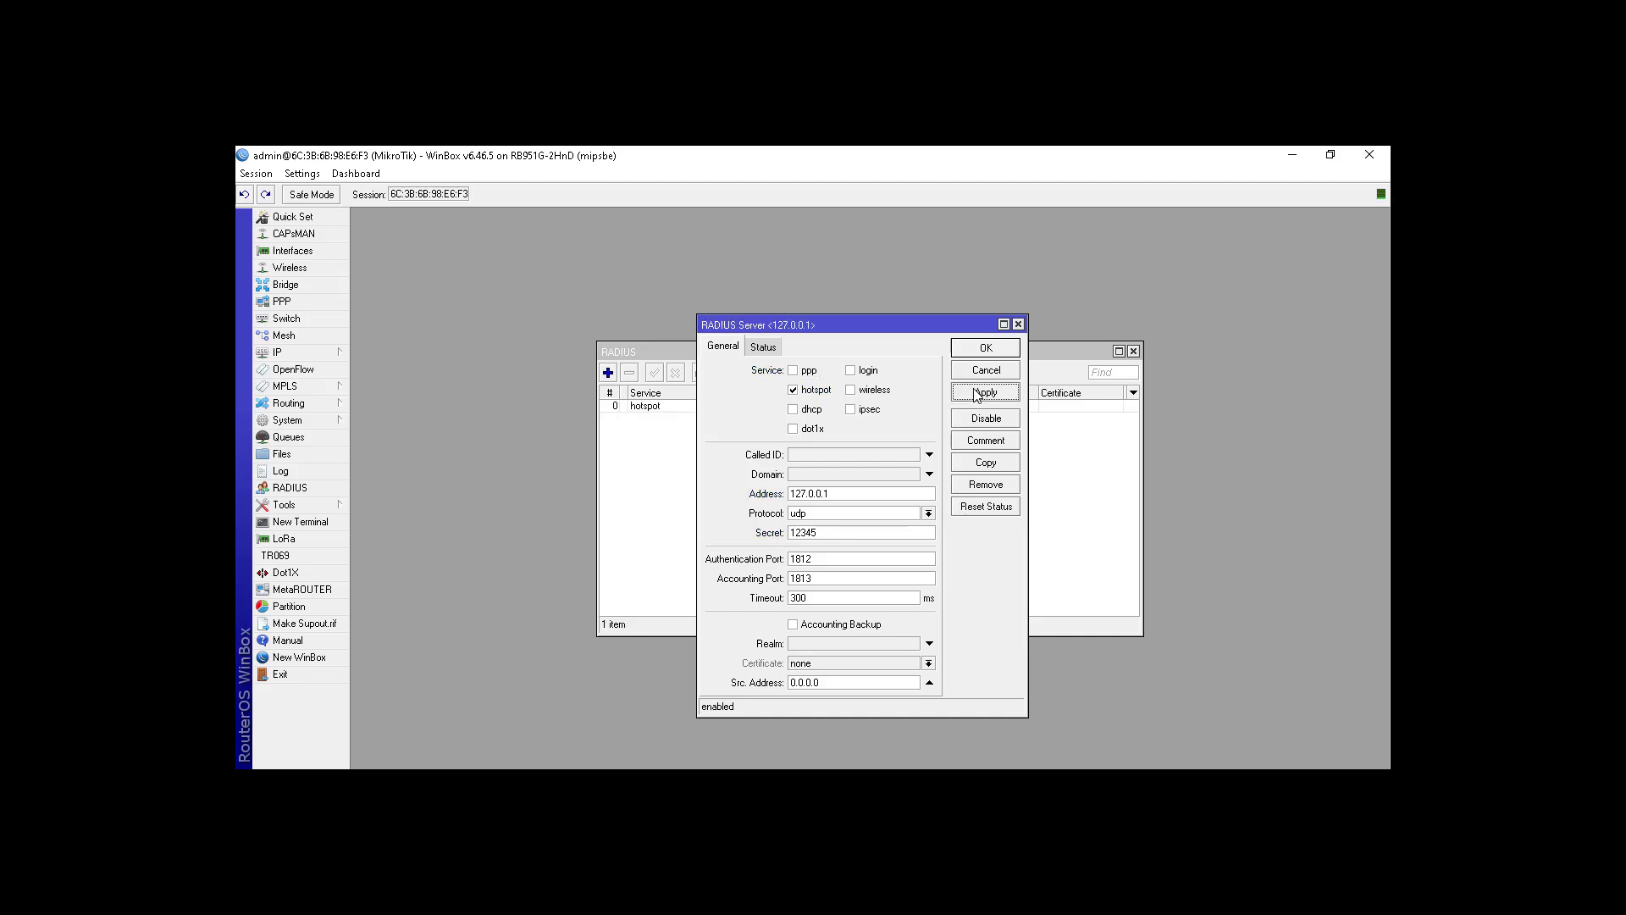
click(970, 347)
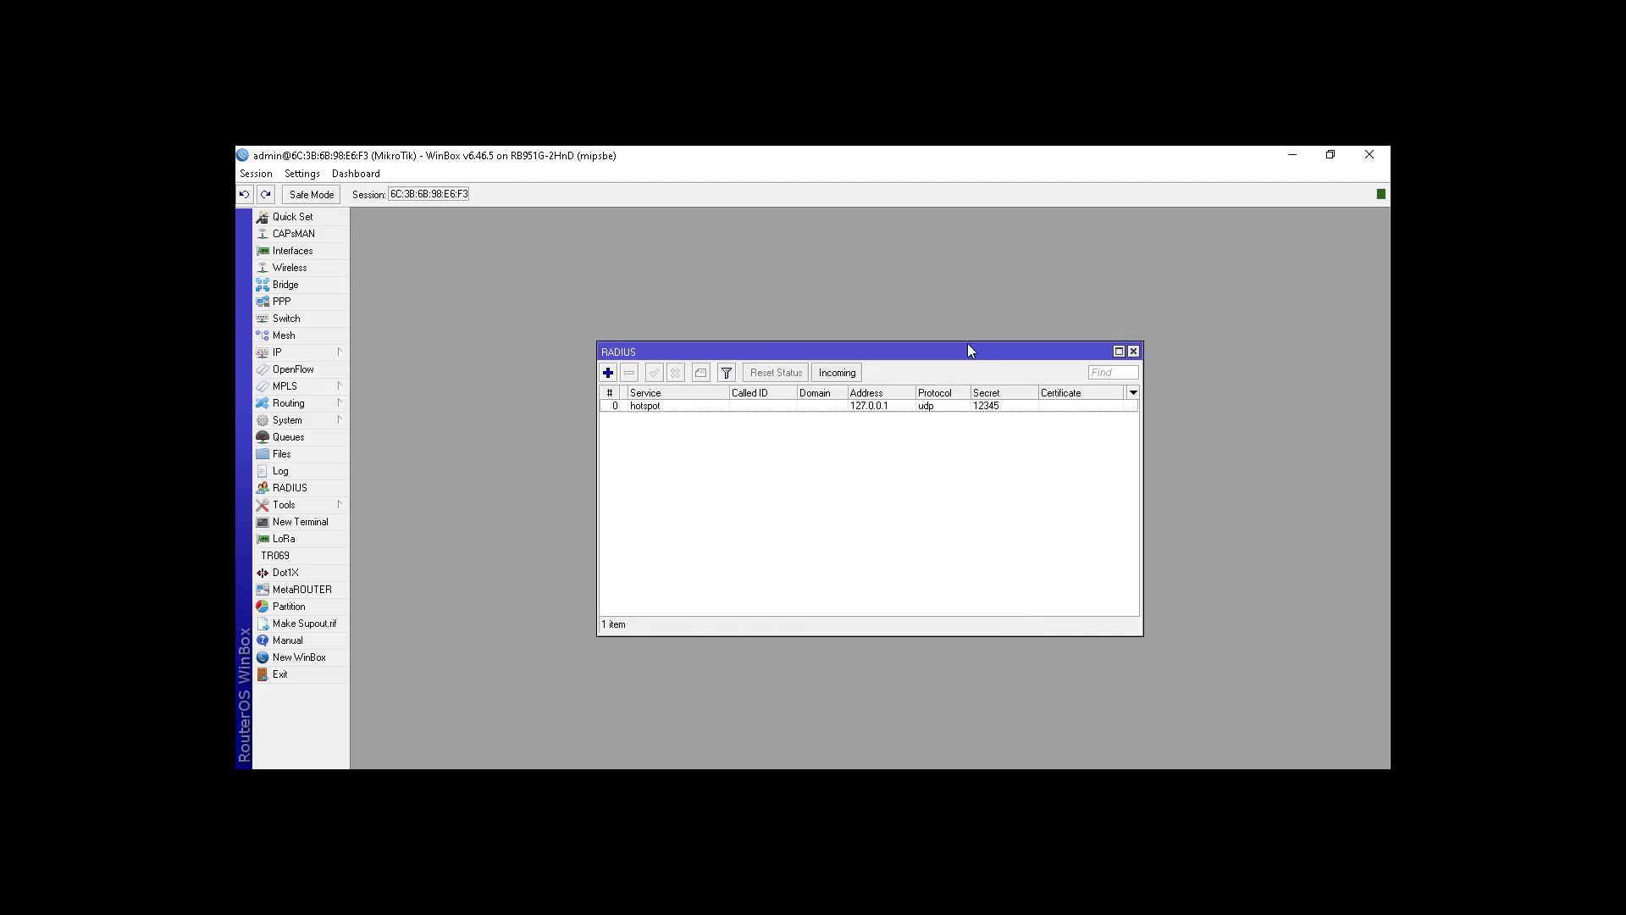
click(888, 410)
Step: Open 192.168.102.1/userman/ in a new Chrome tab
click(704, 461)
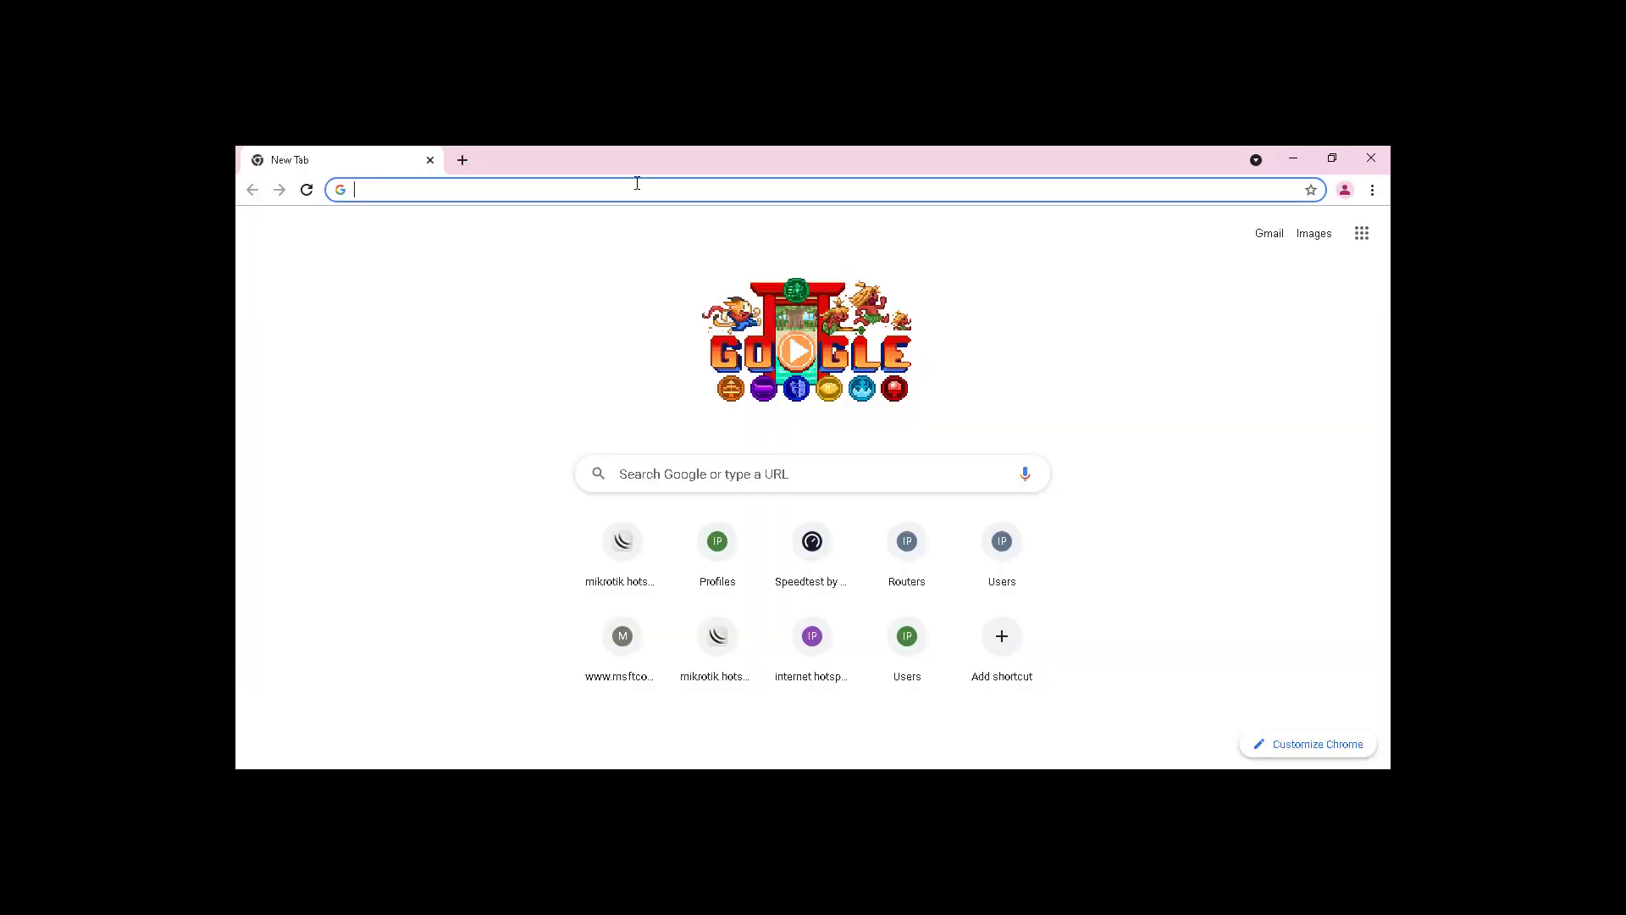
click(636, 183)
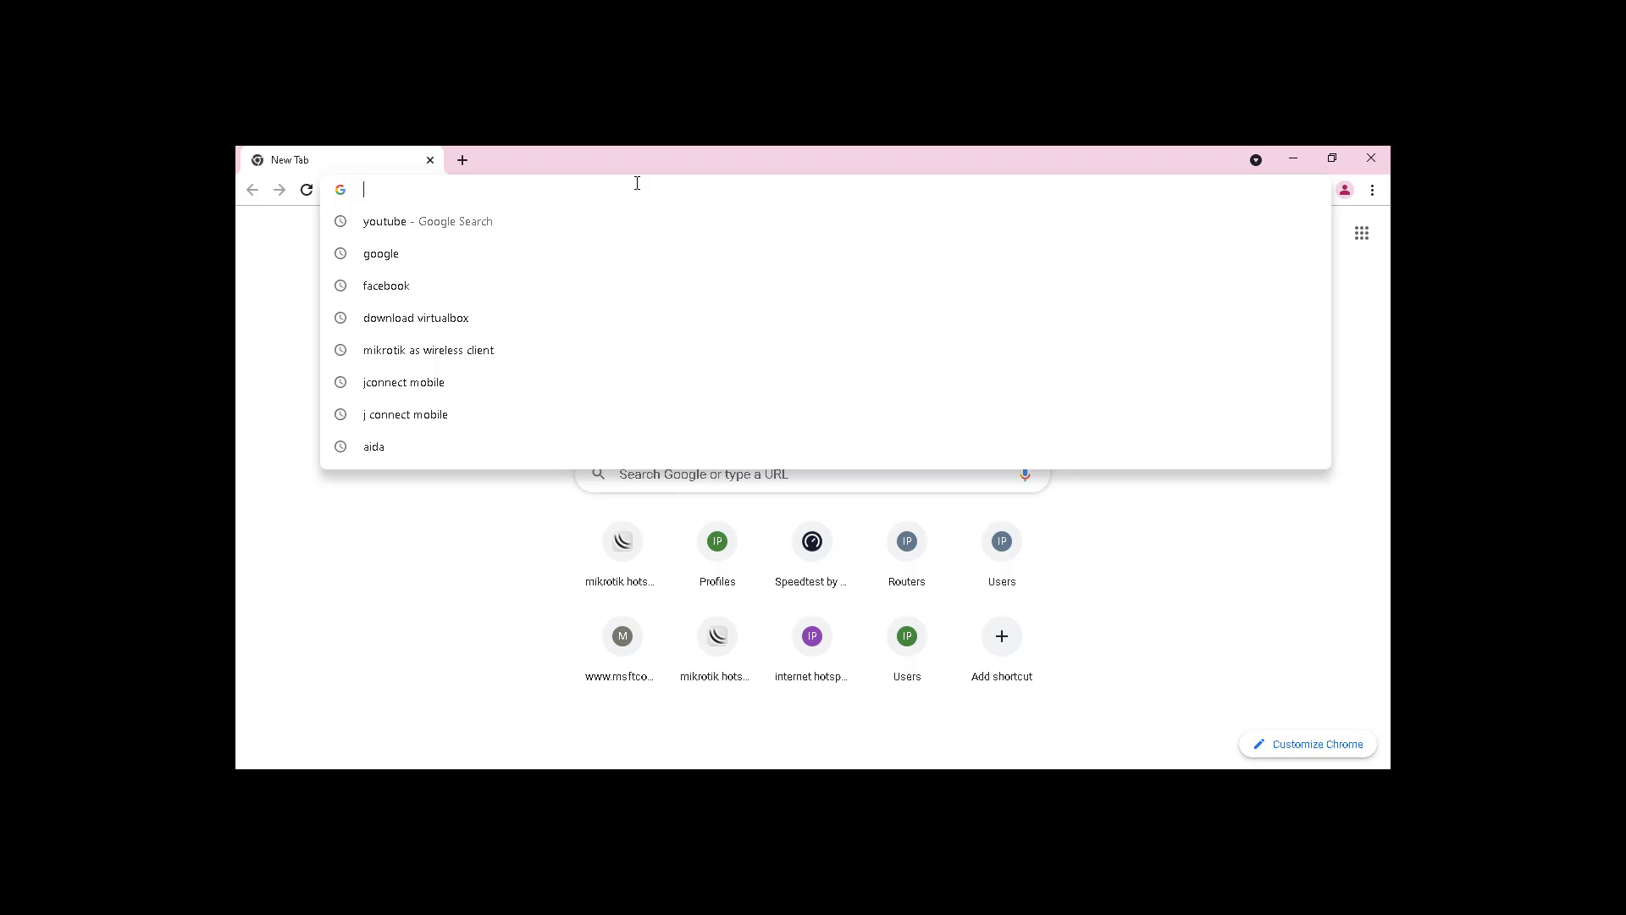
text(192)
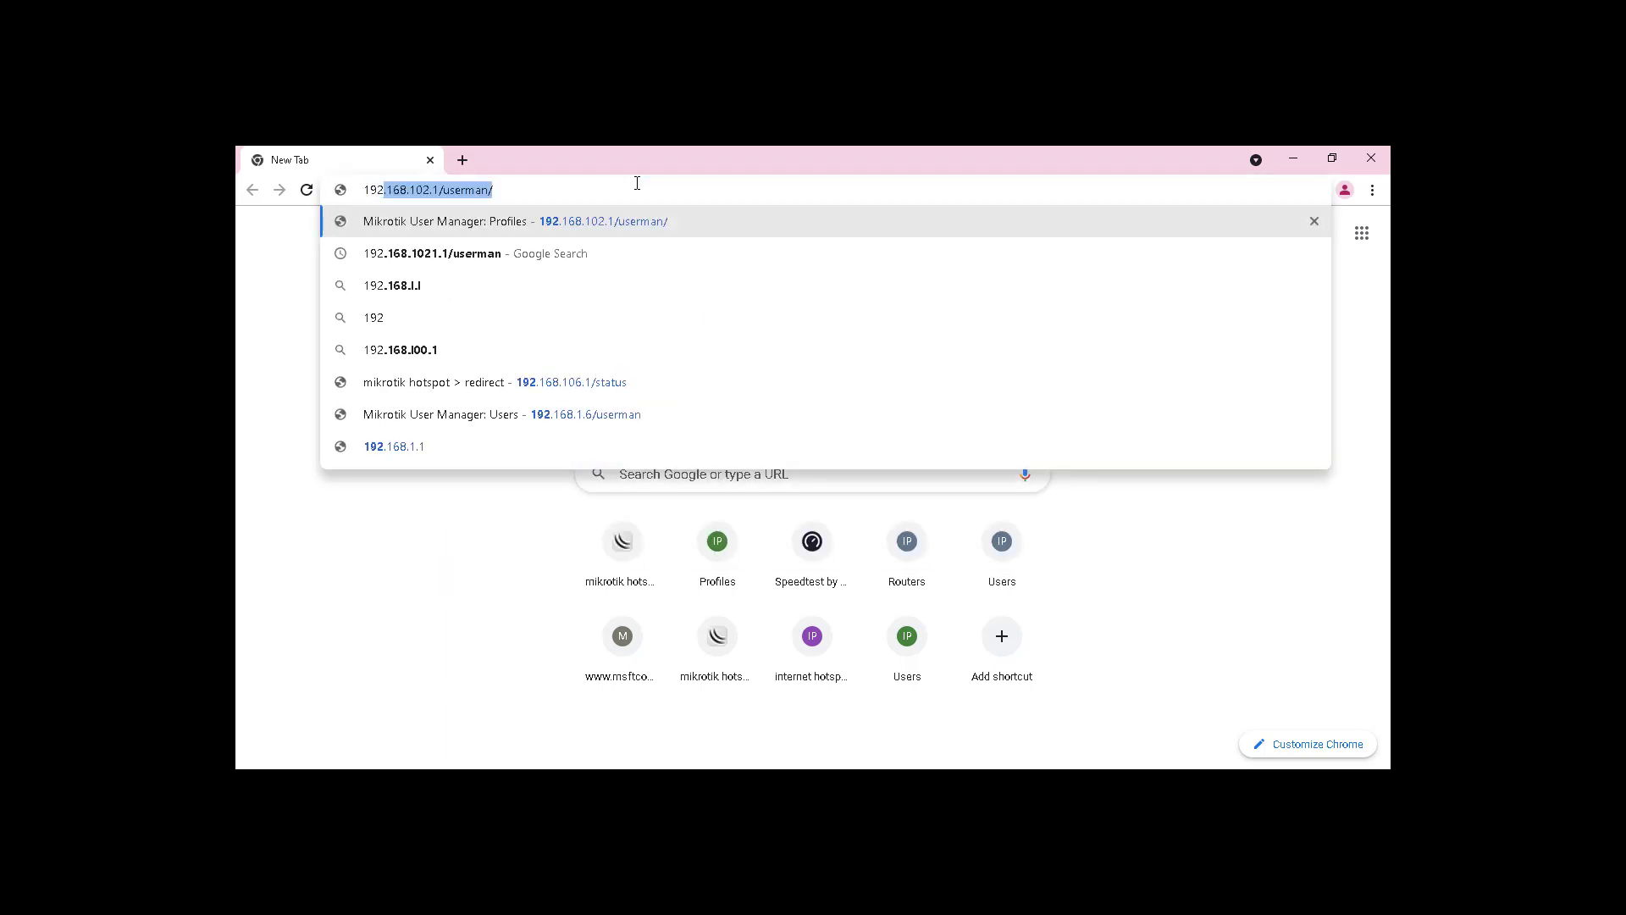
text(.168.102.1/userman/)
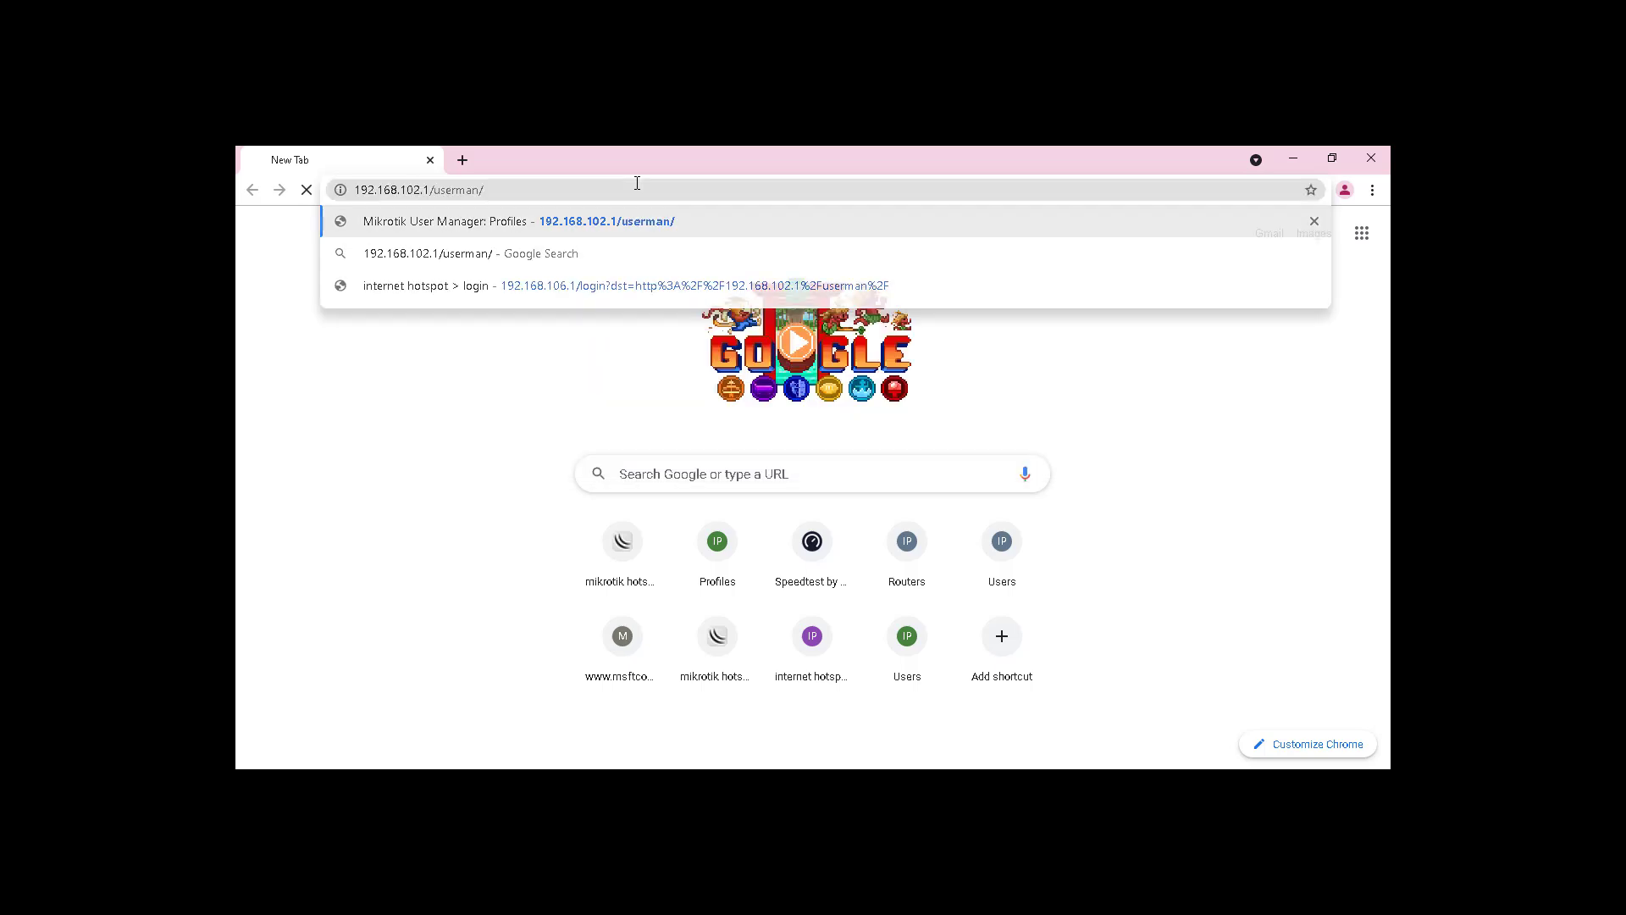
key(Return)
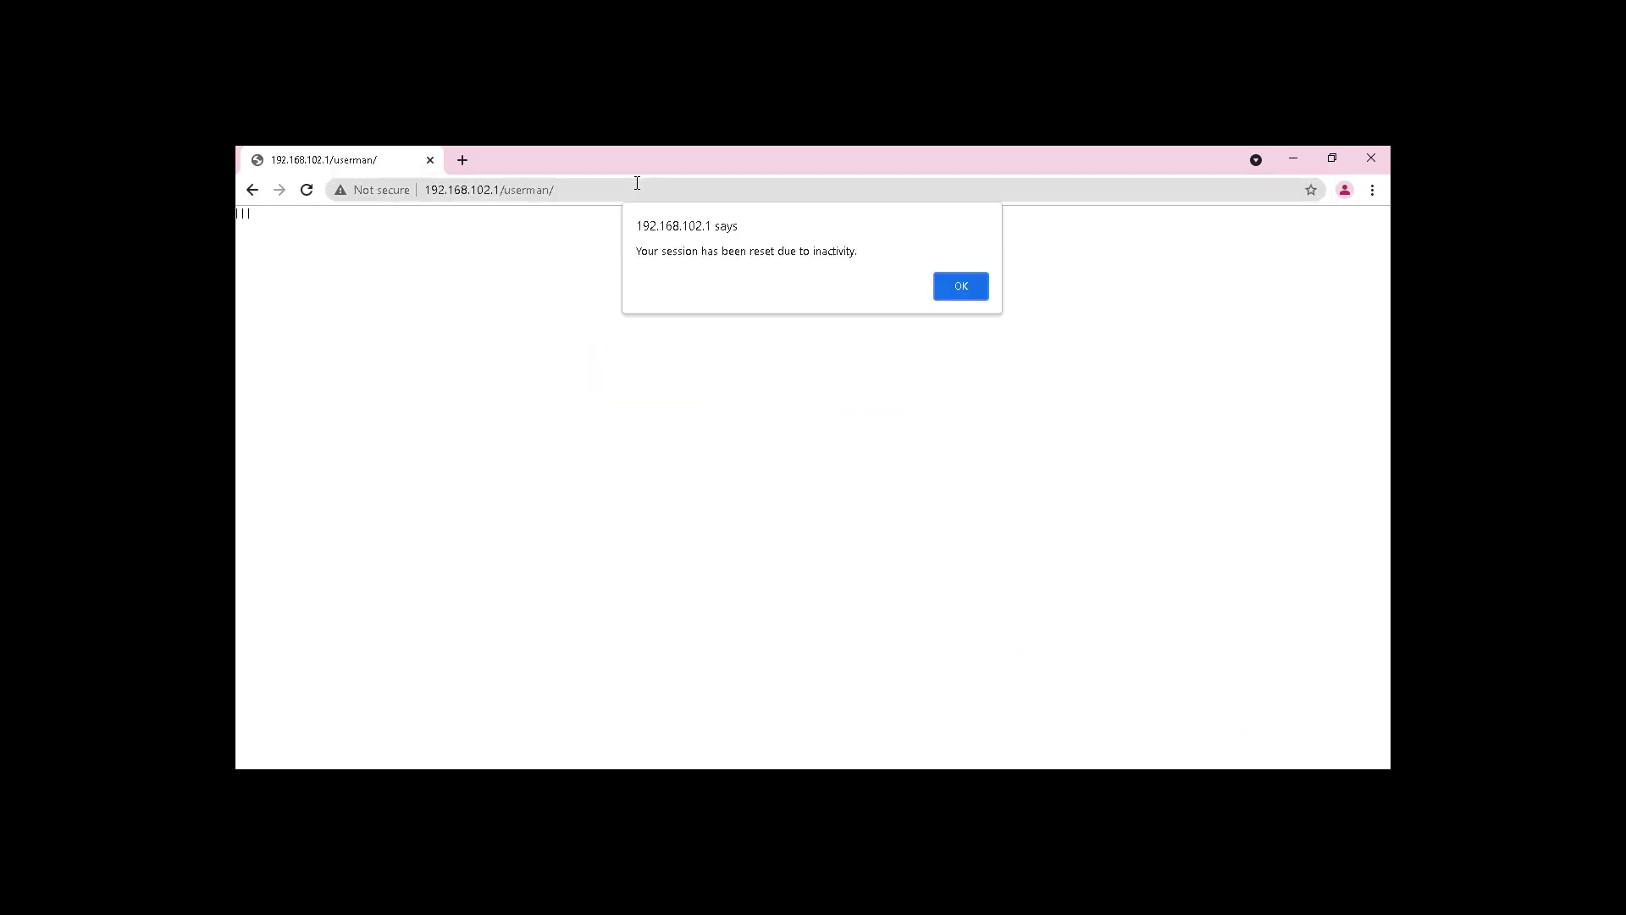
Step: Dismiss the inactivity alert and log in to User Manager as admin
click(963, 283)
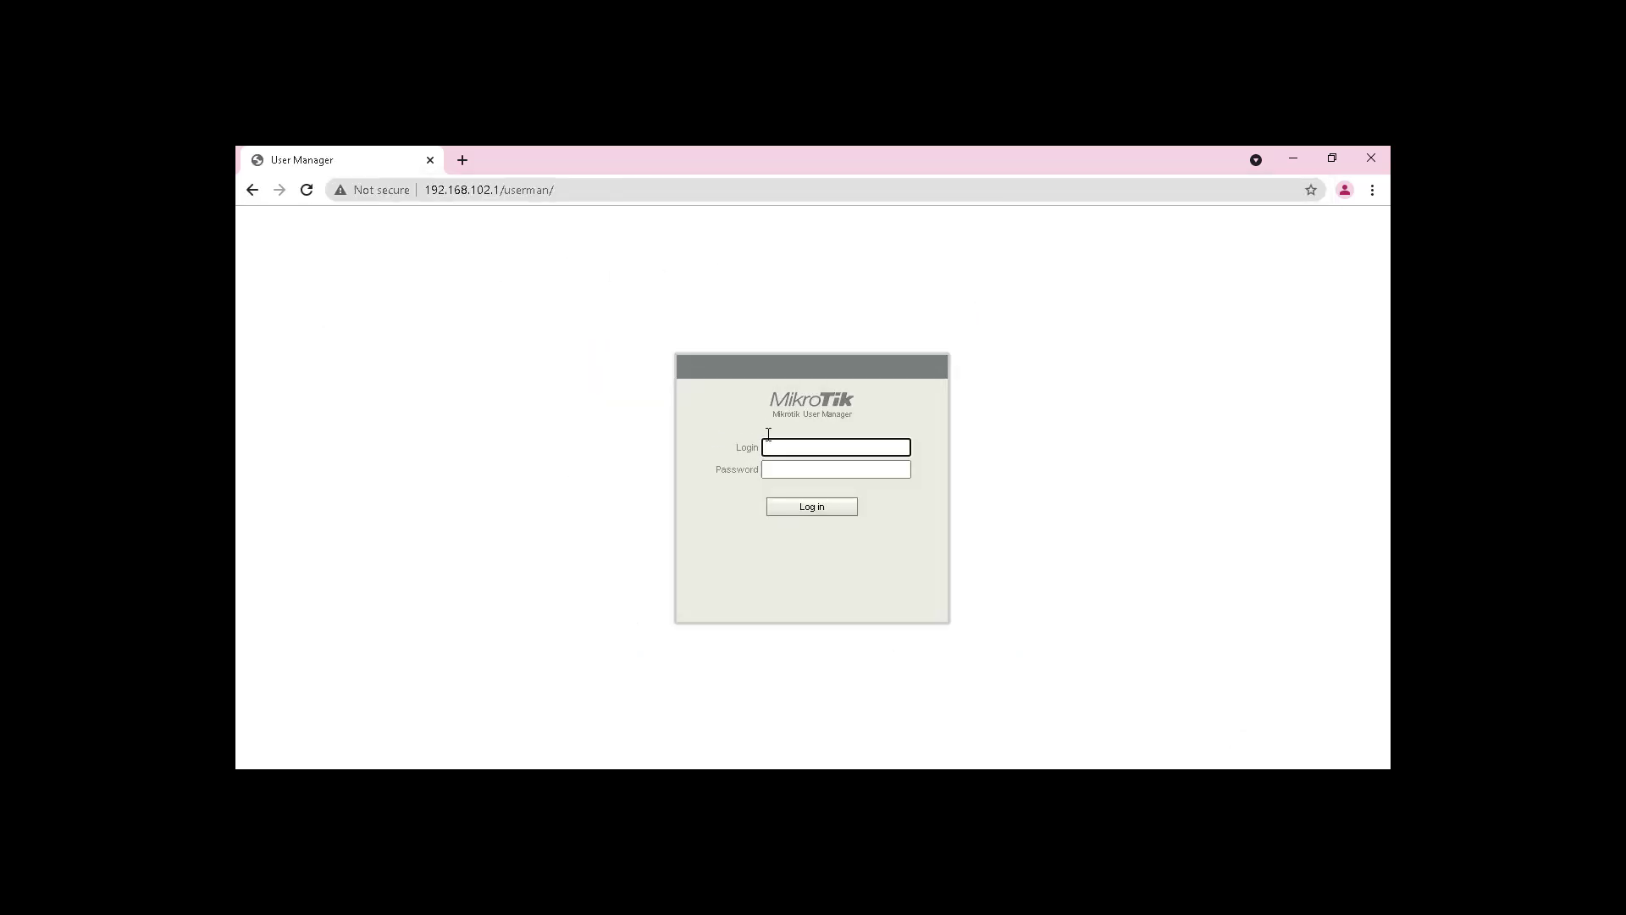
text(admin)
click(809, 503)
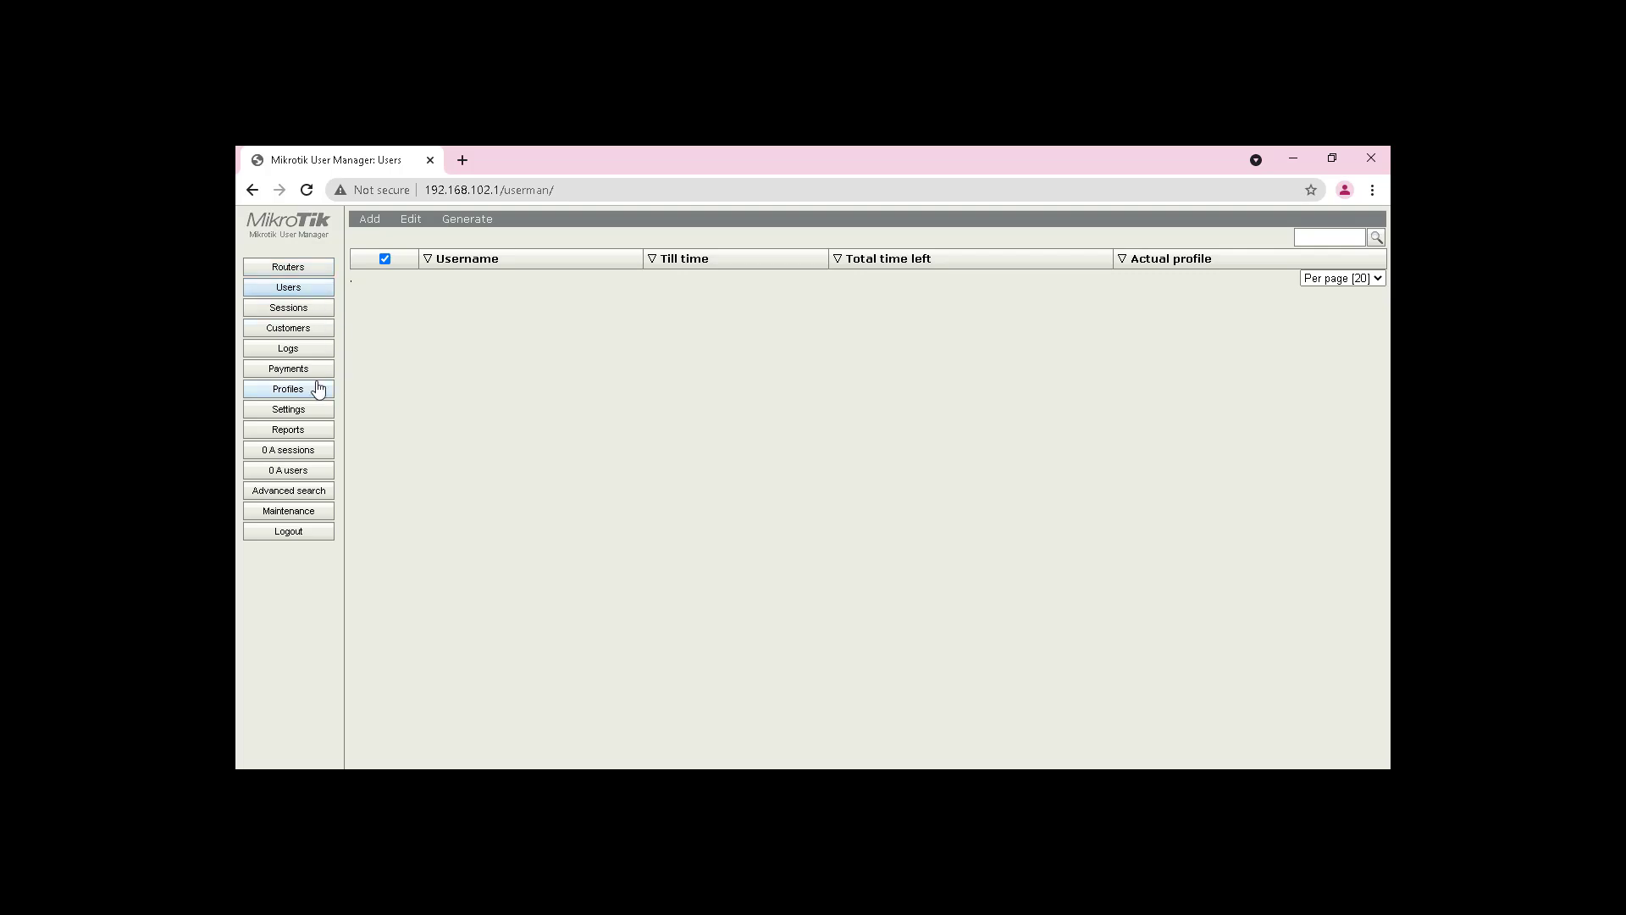
Step: Add a new router entry named hotspot with IP address 127.0.0.1
click(305, 271)
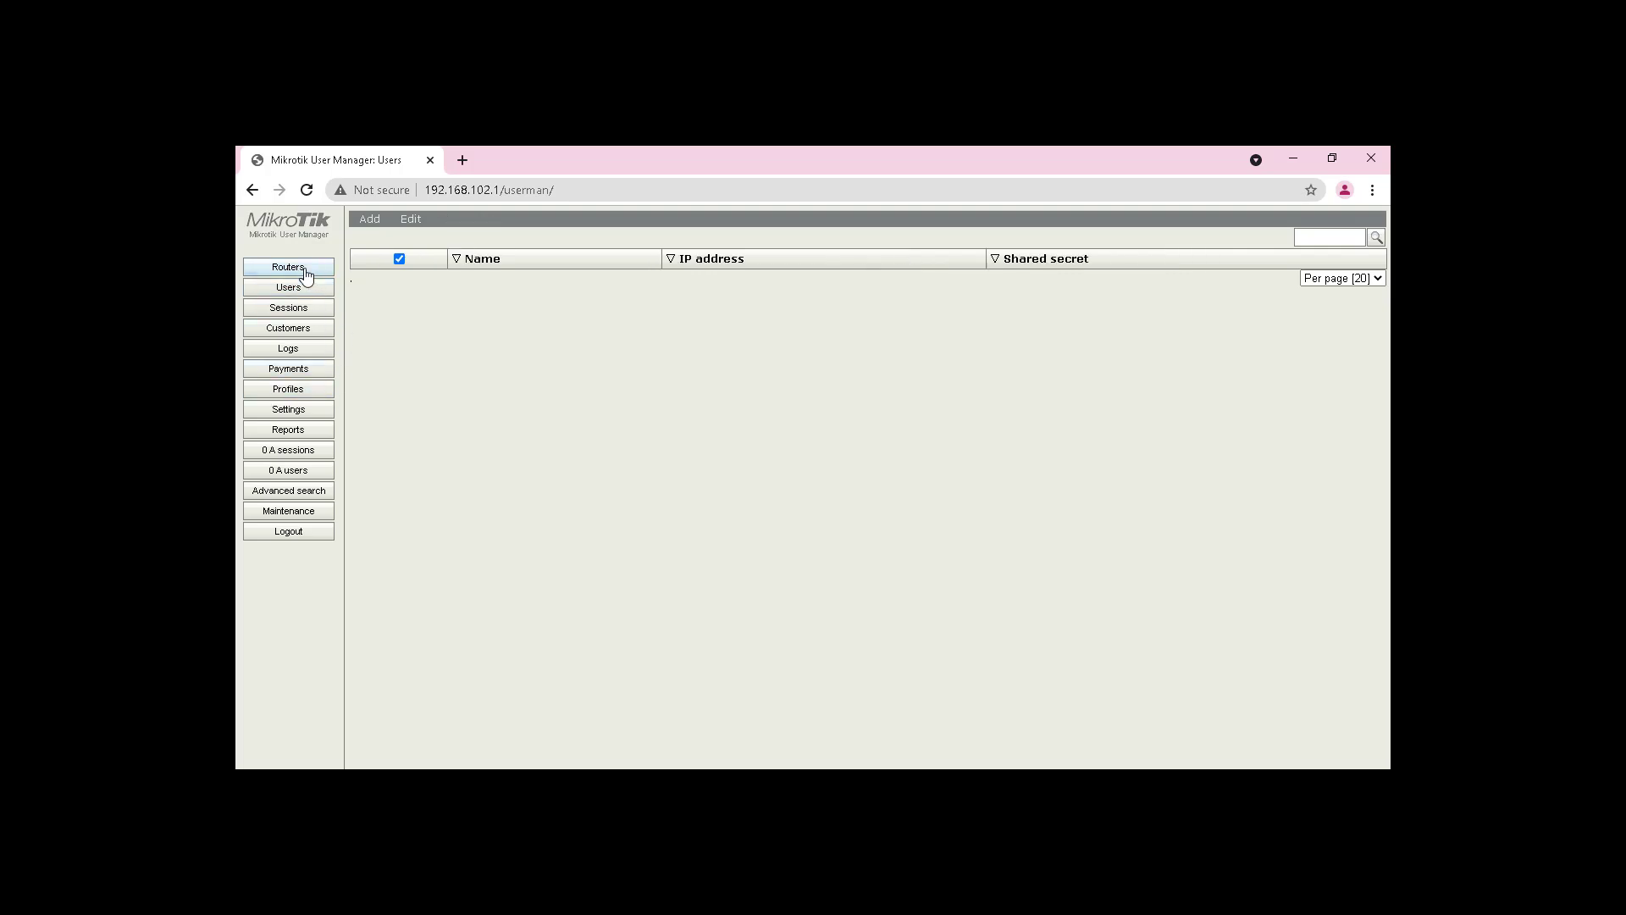
click(370, 222)
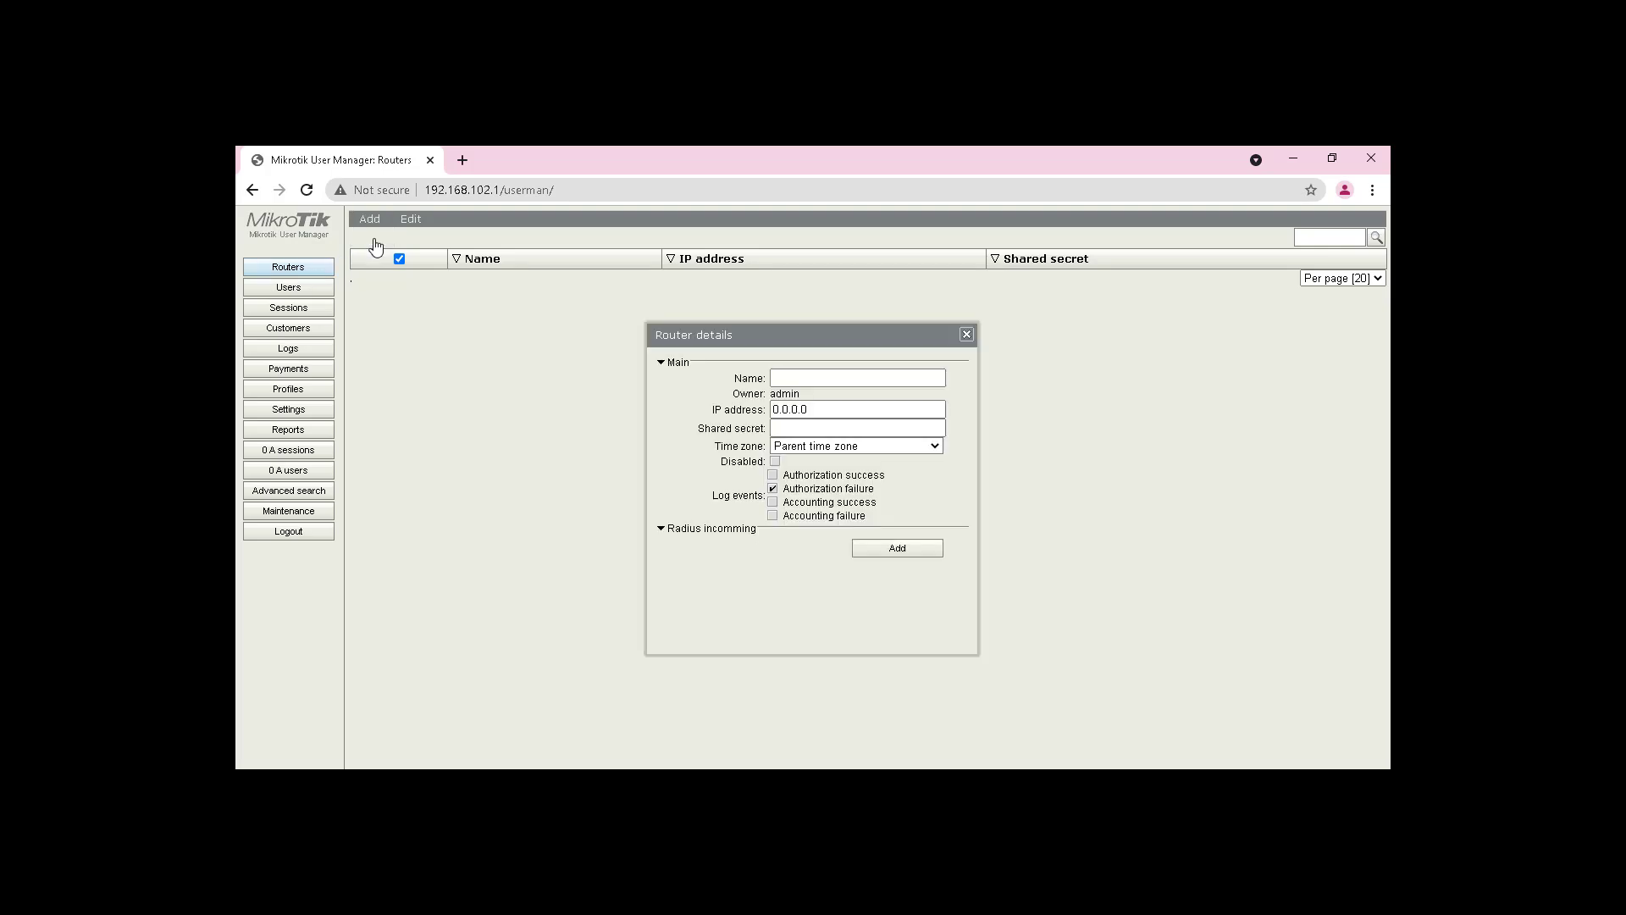
click(875, 380)
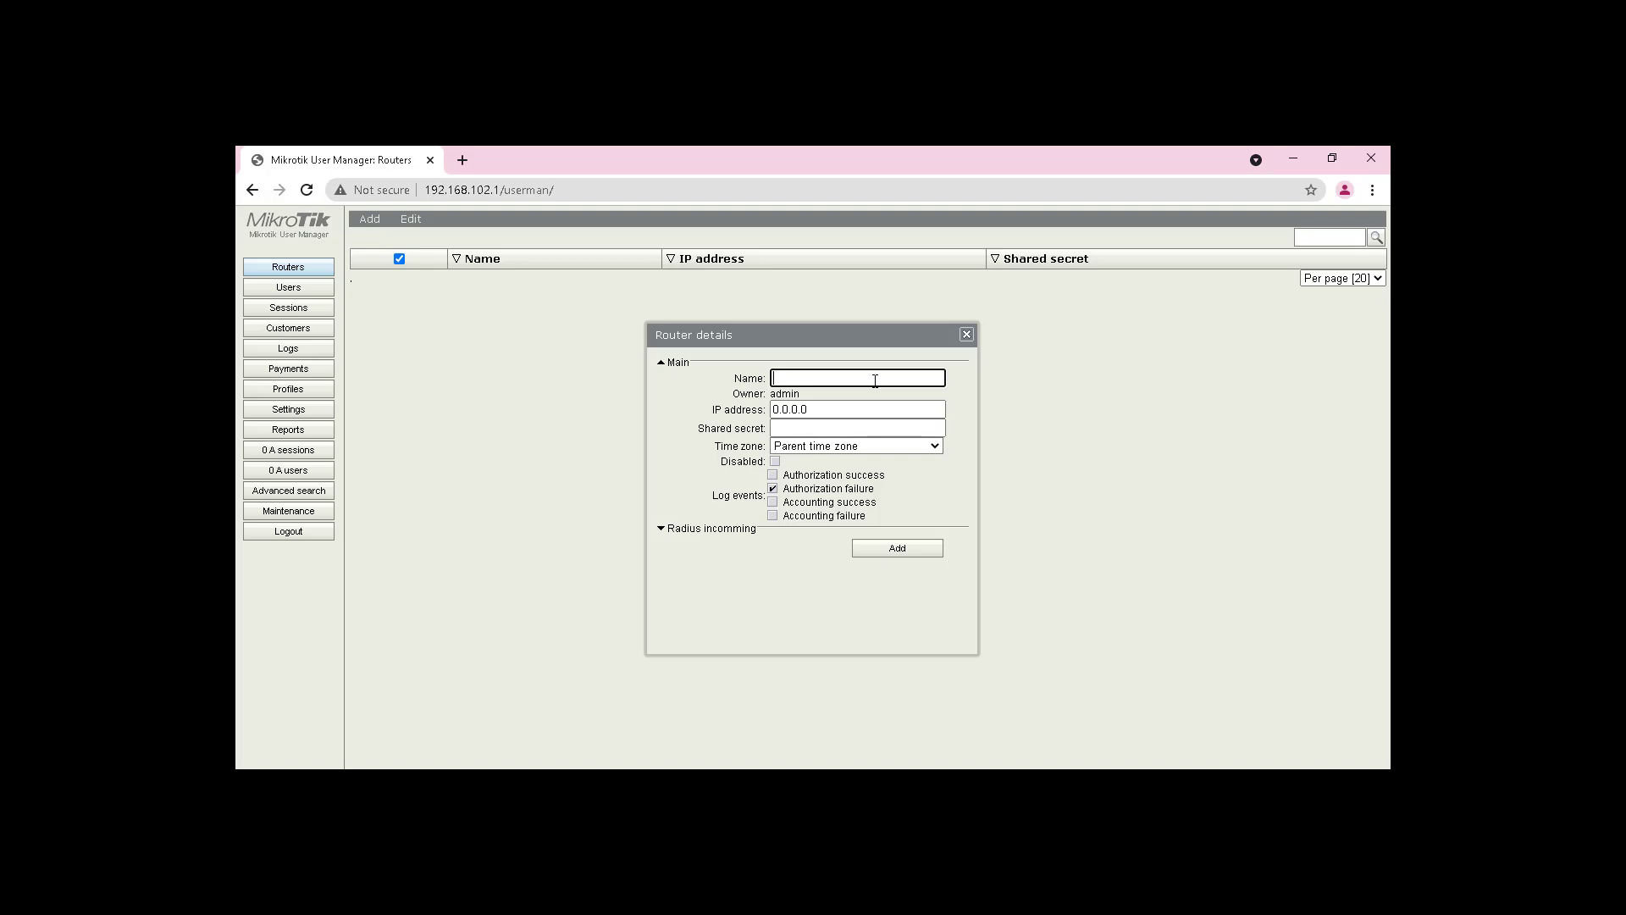
text(hotspot)
click(757, 410)
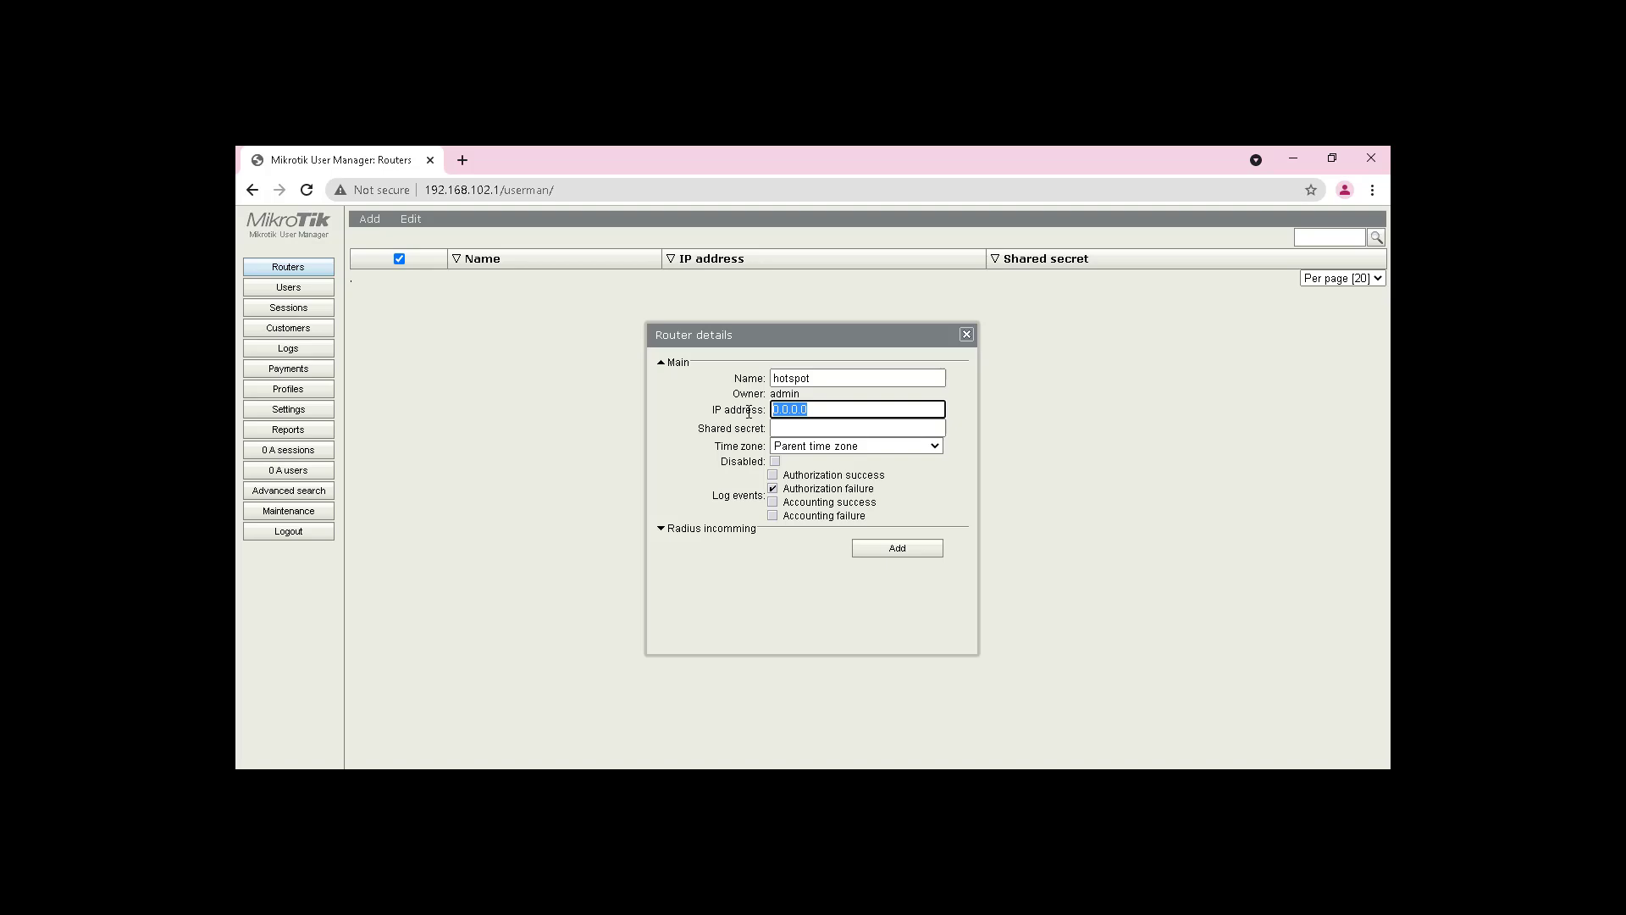
text(127.0.0.1)
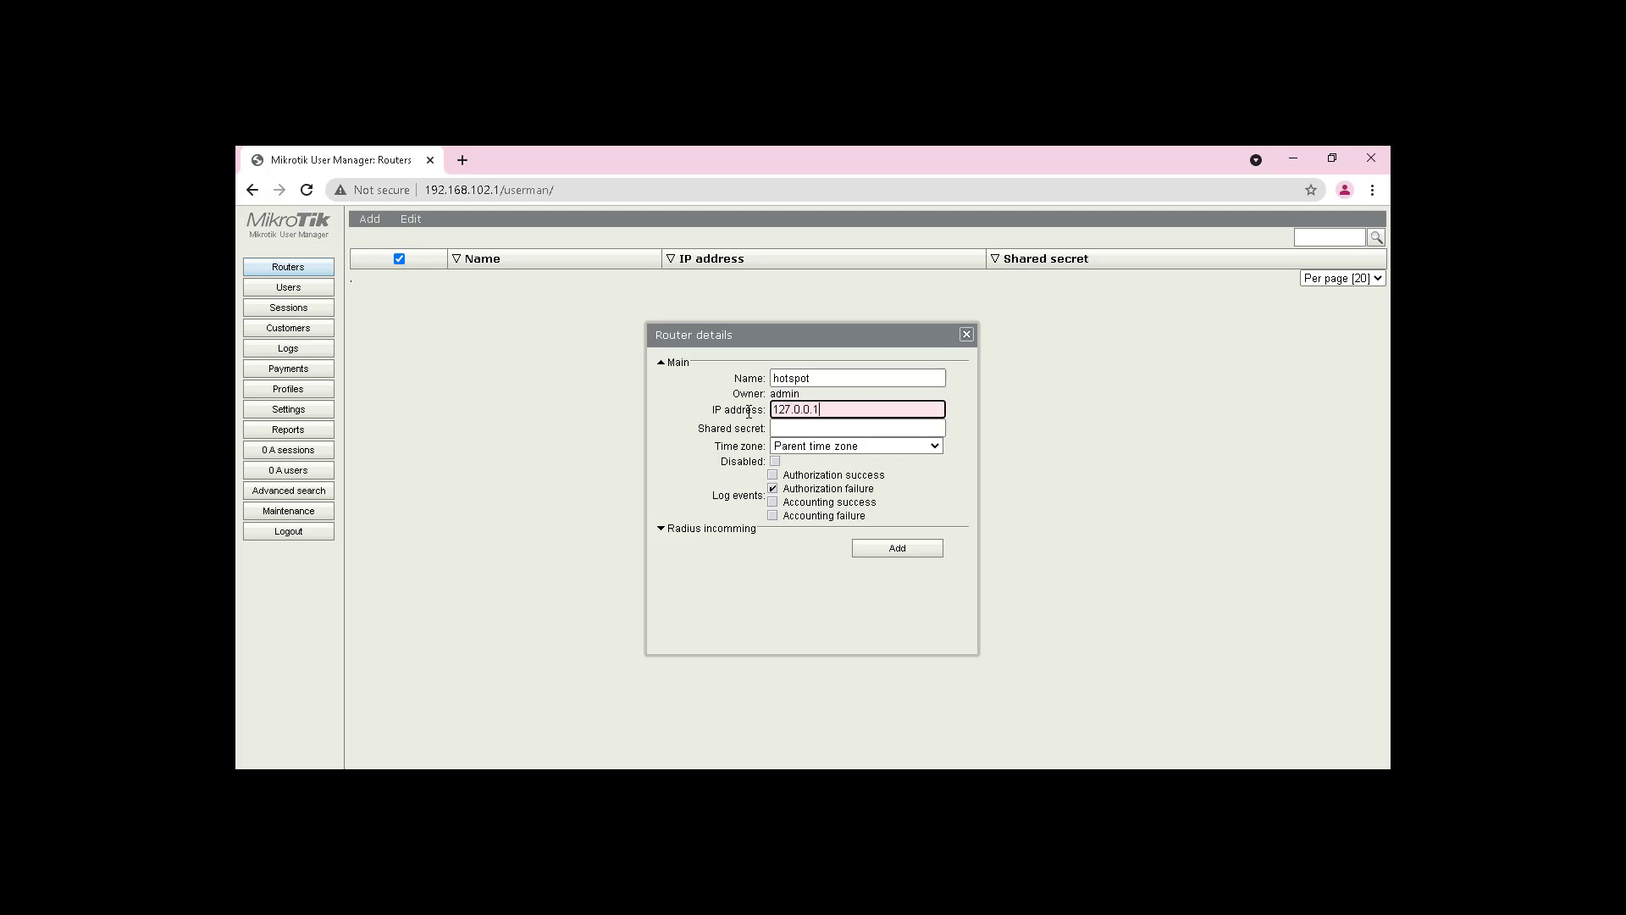
click(798, 429)
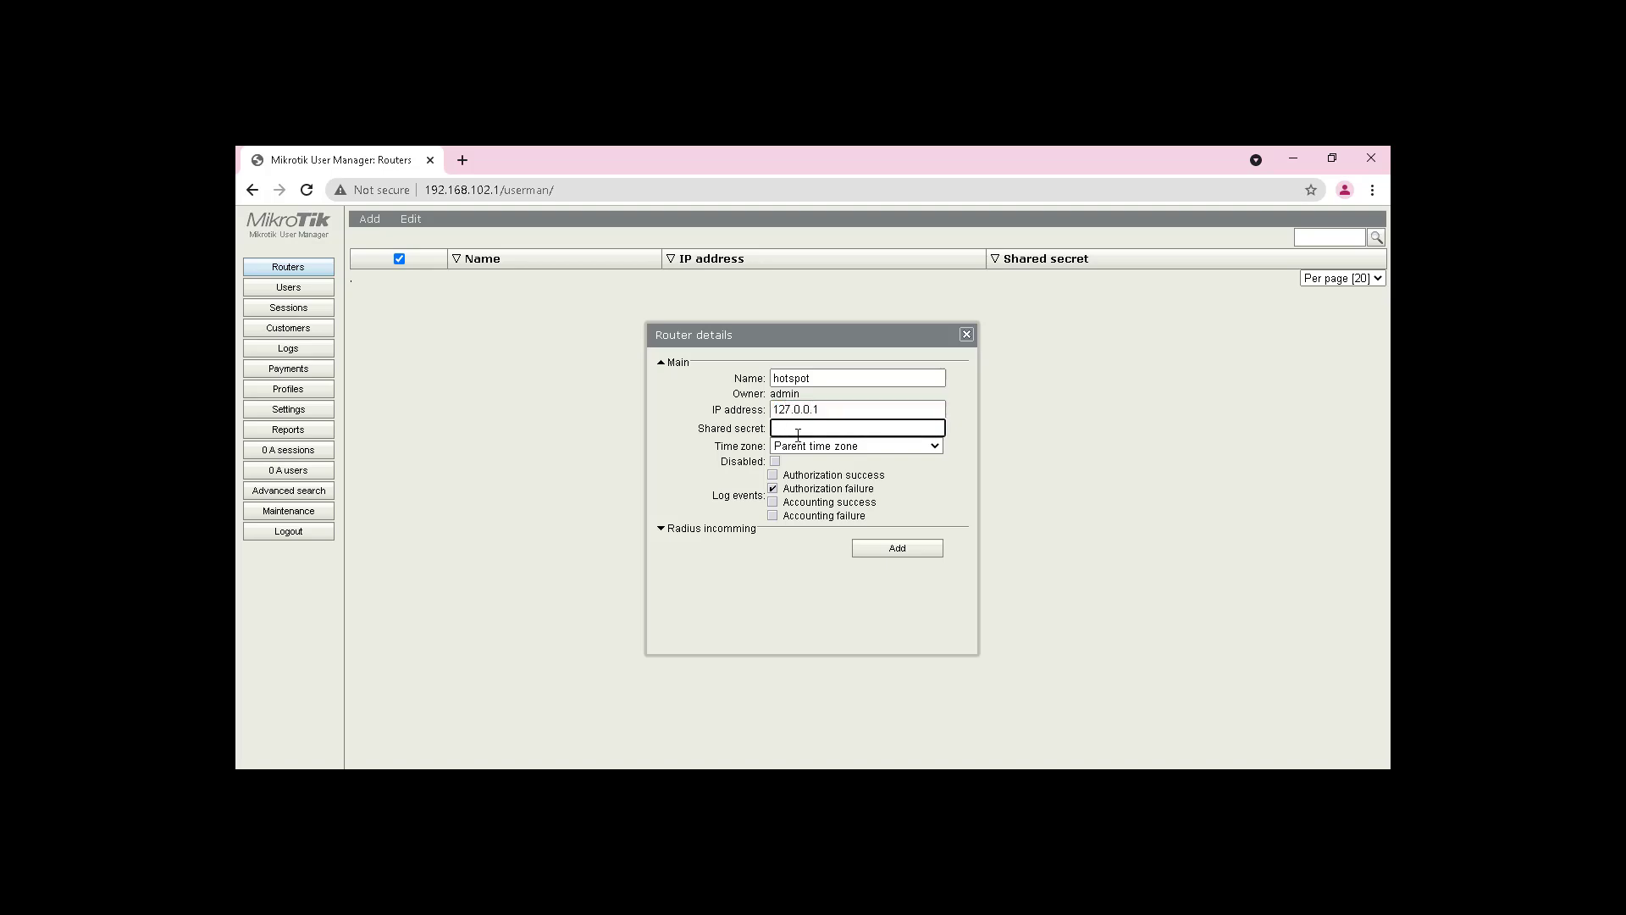
Step: In WinBox, check the shared secret of the hotspot RADIUS client at 127.0.0.1
click(483, 782)
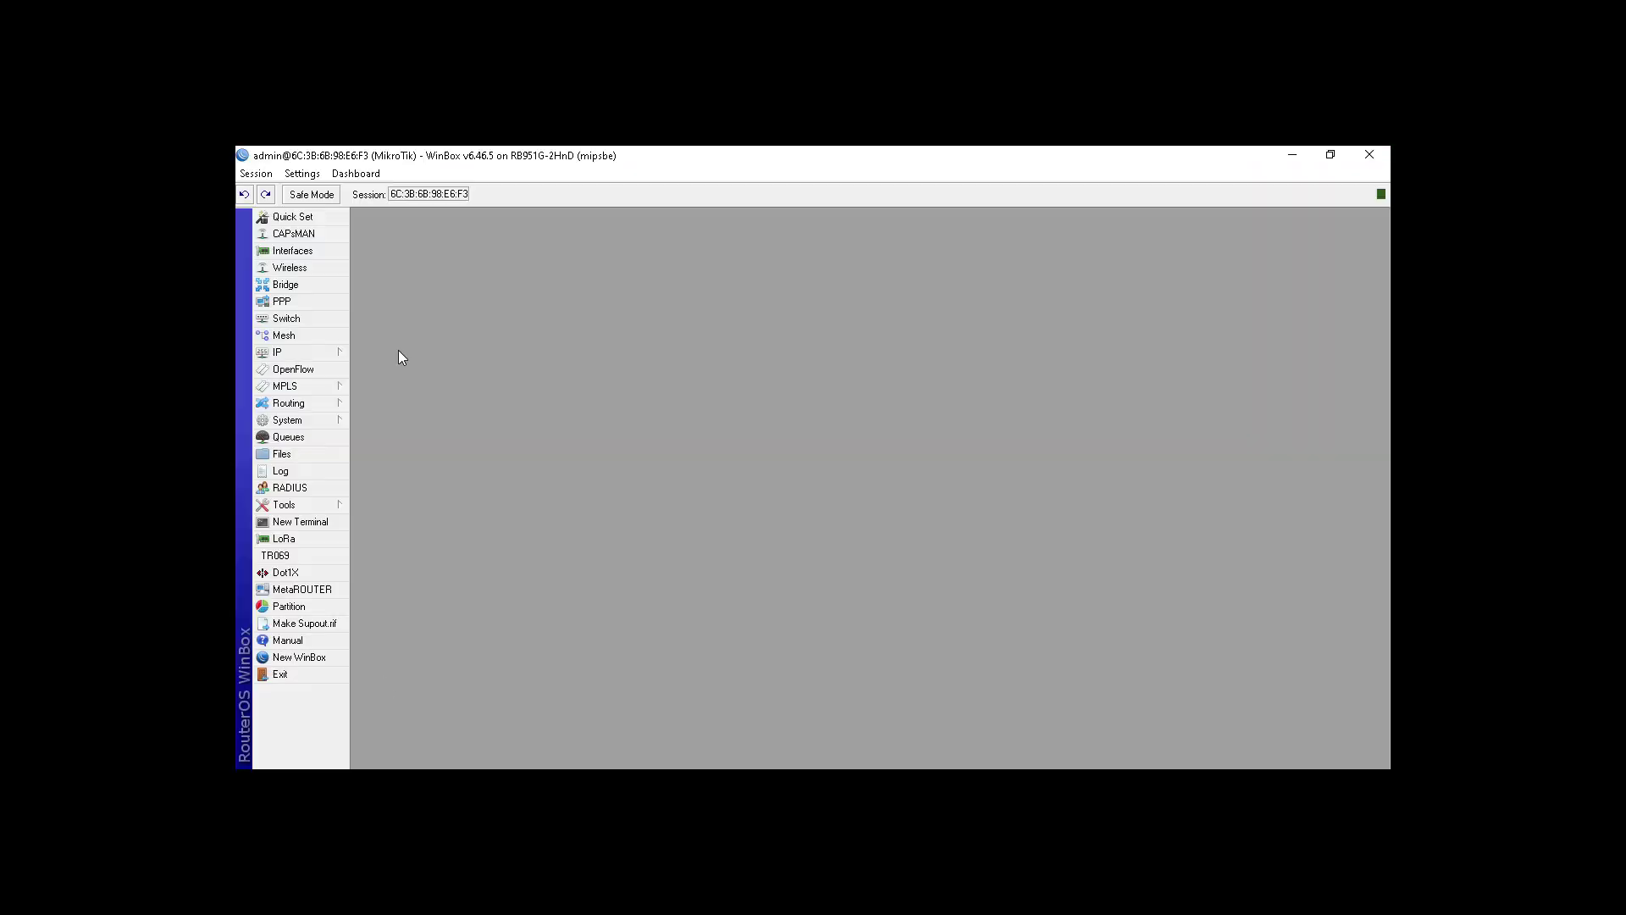
click(290, 488)
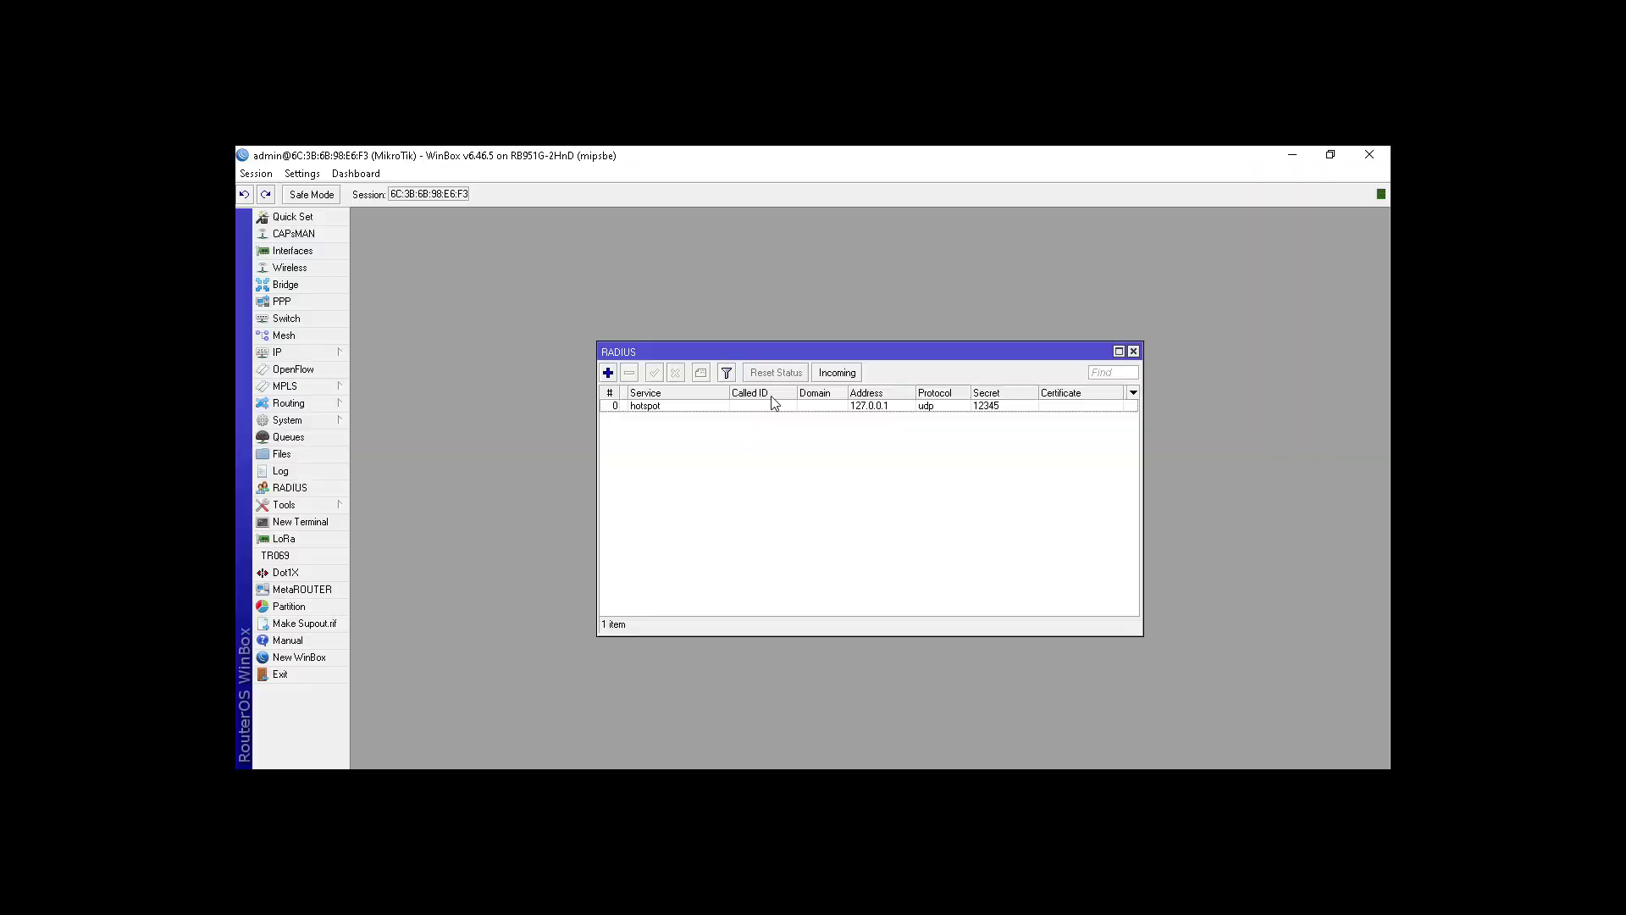
double_click(992, 409)
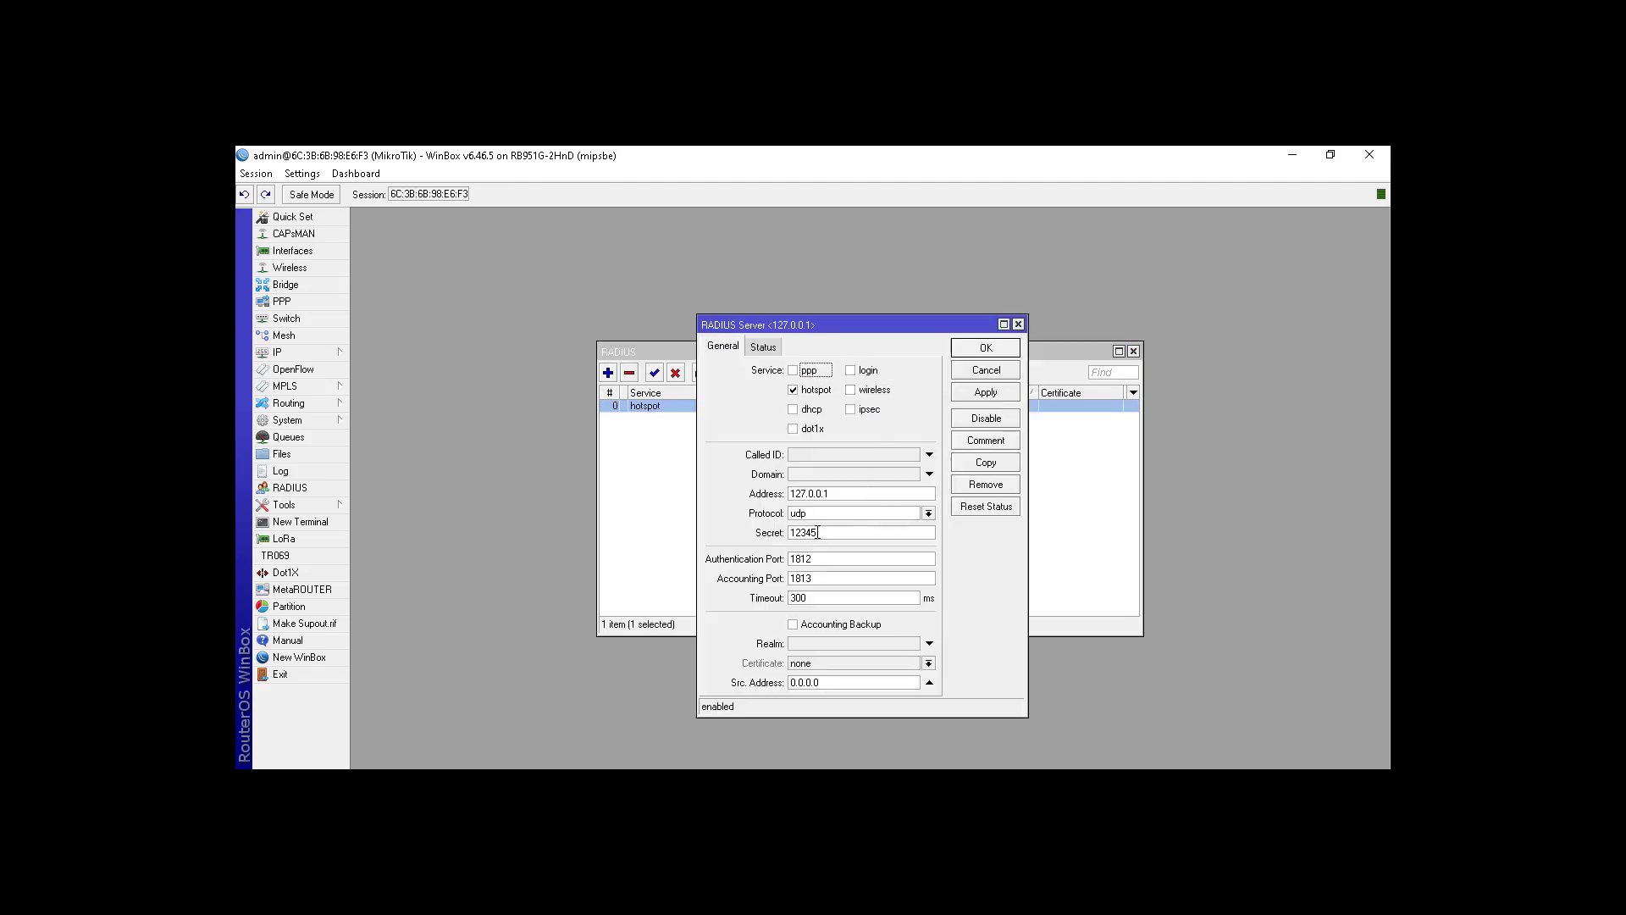
click(1017, 325)
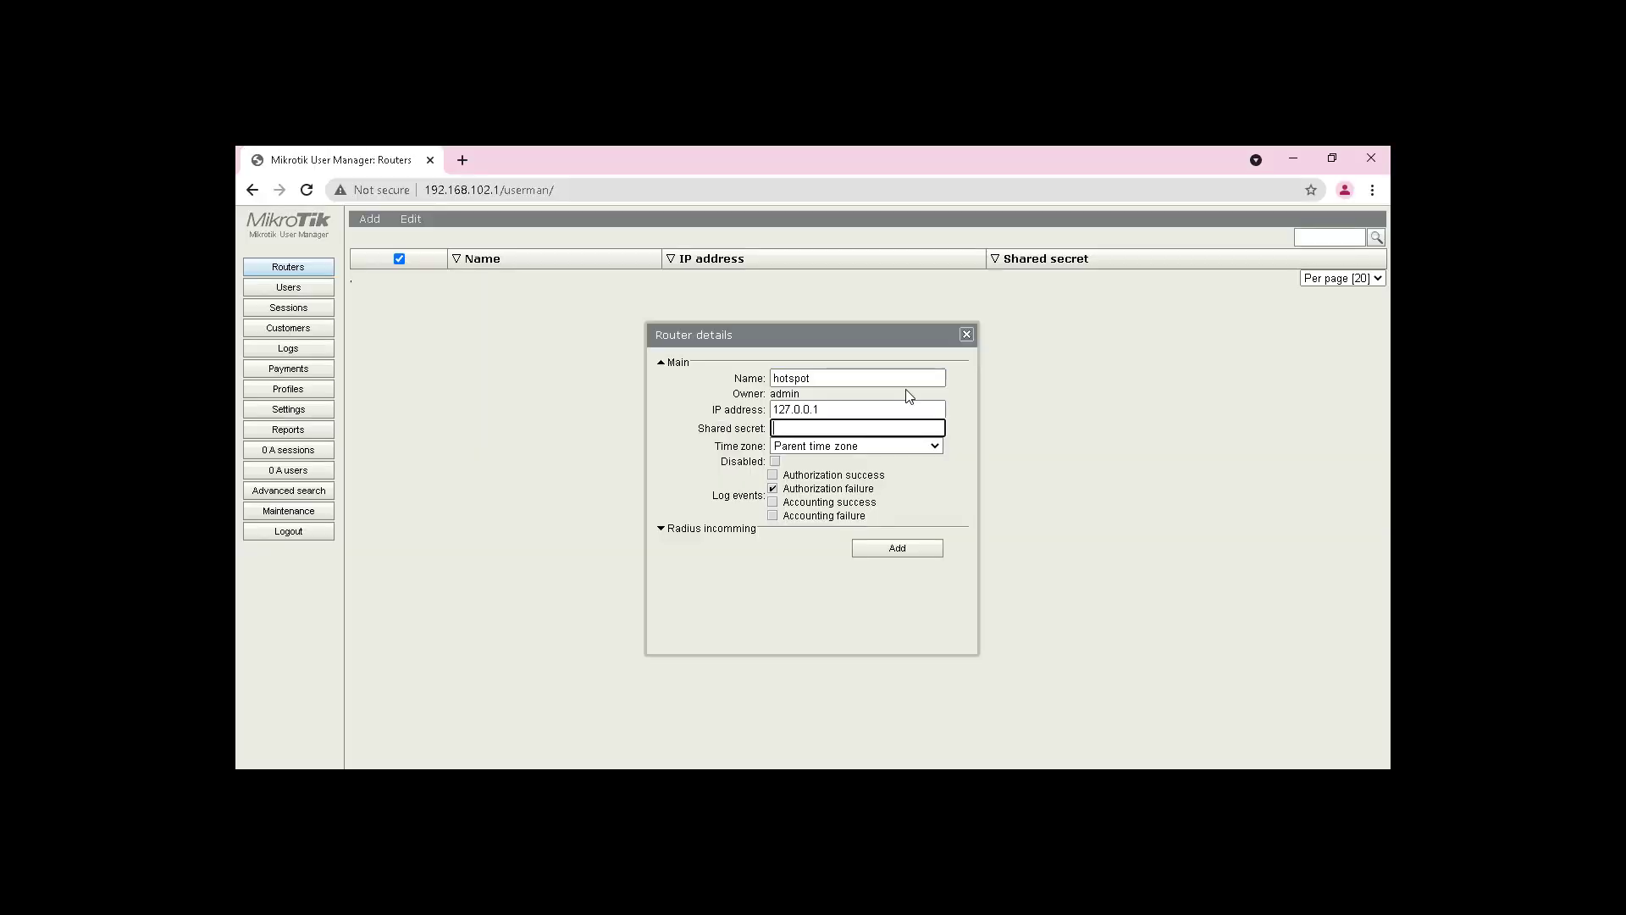
Step: Enter the router's shared secret, set time zone +07:00 and enable CoA support
click(916, 449)
scroll(877, 690, down, 3)
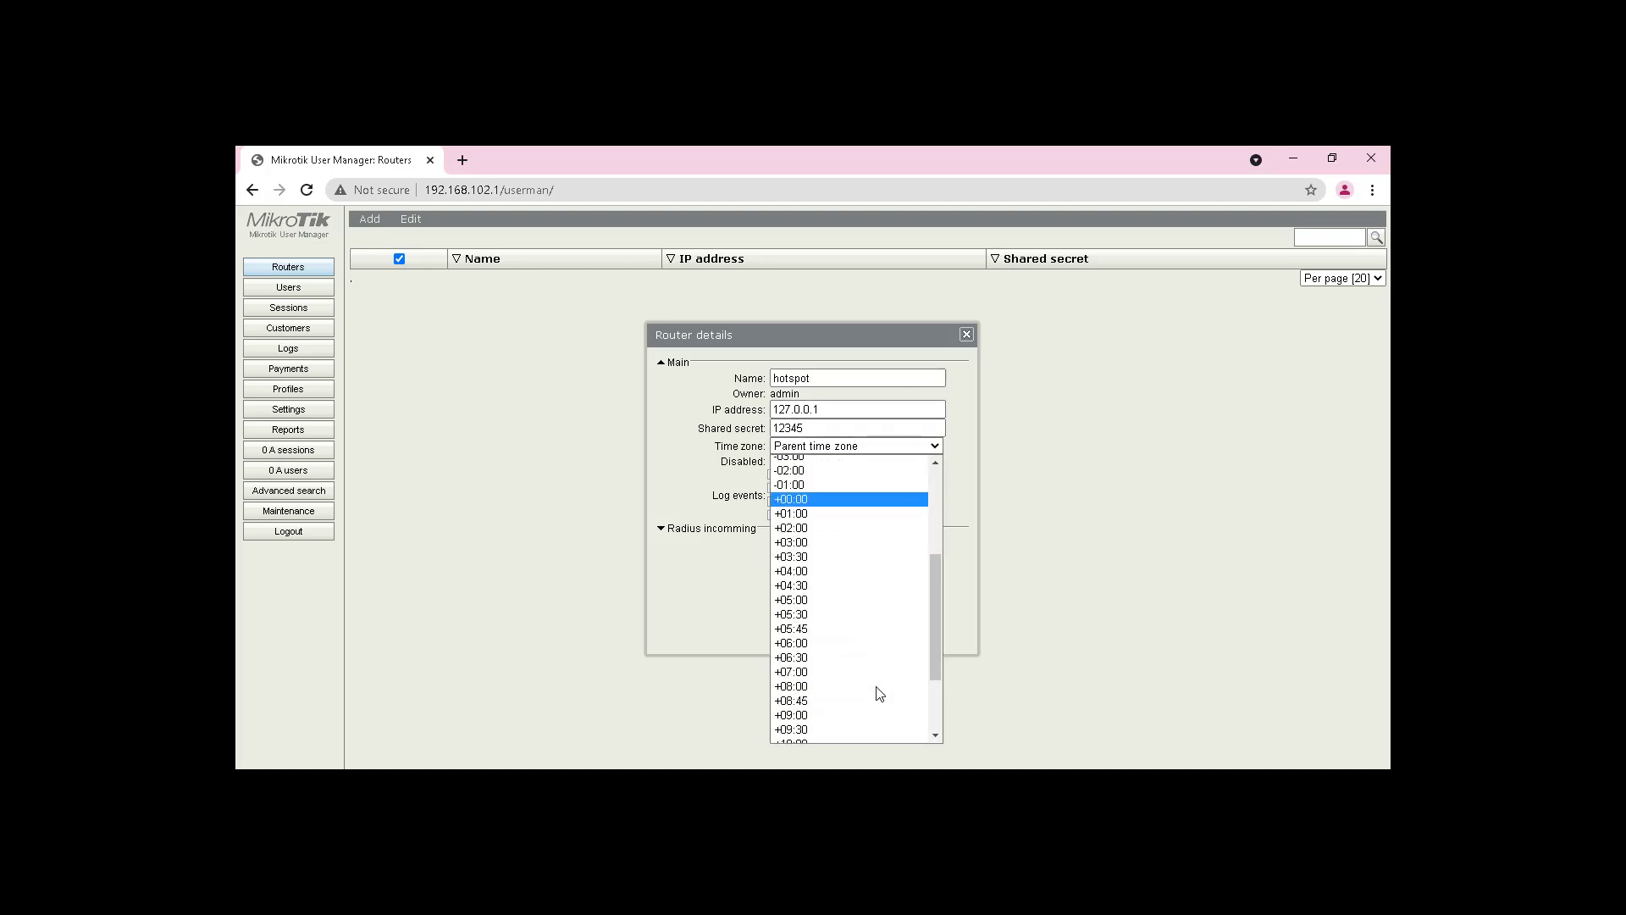
click(804, 668)
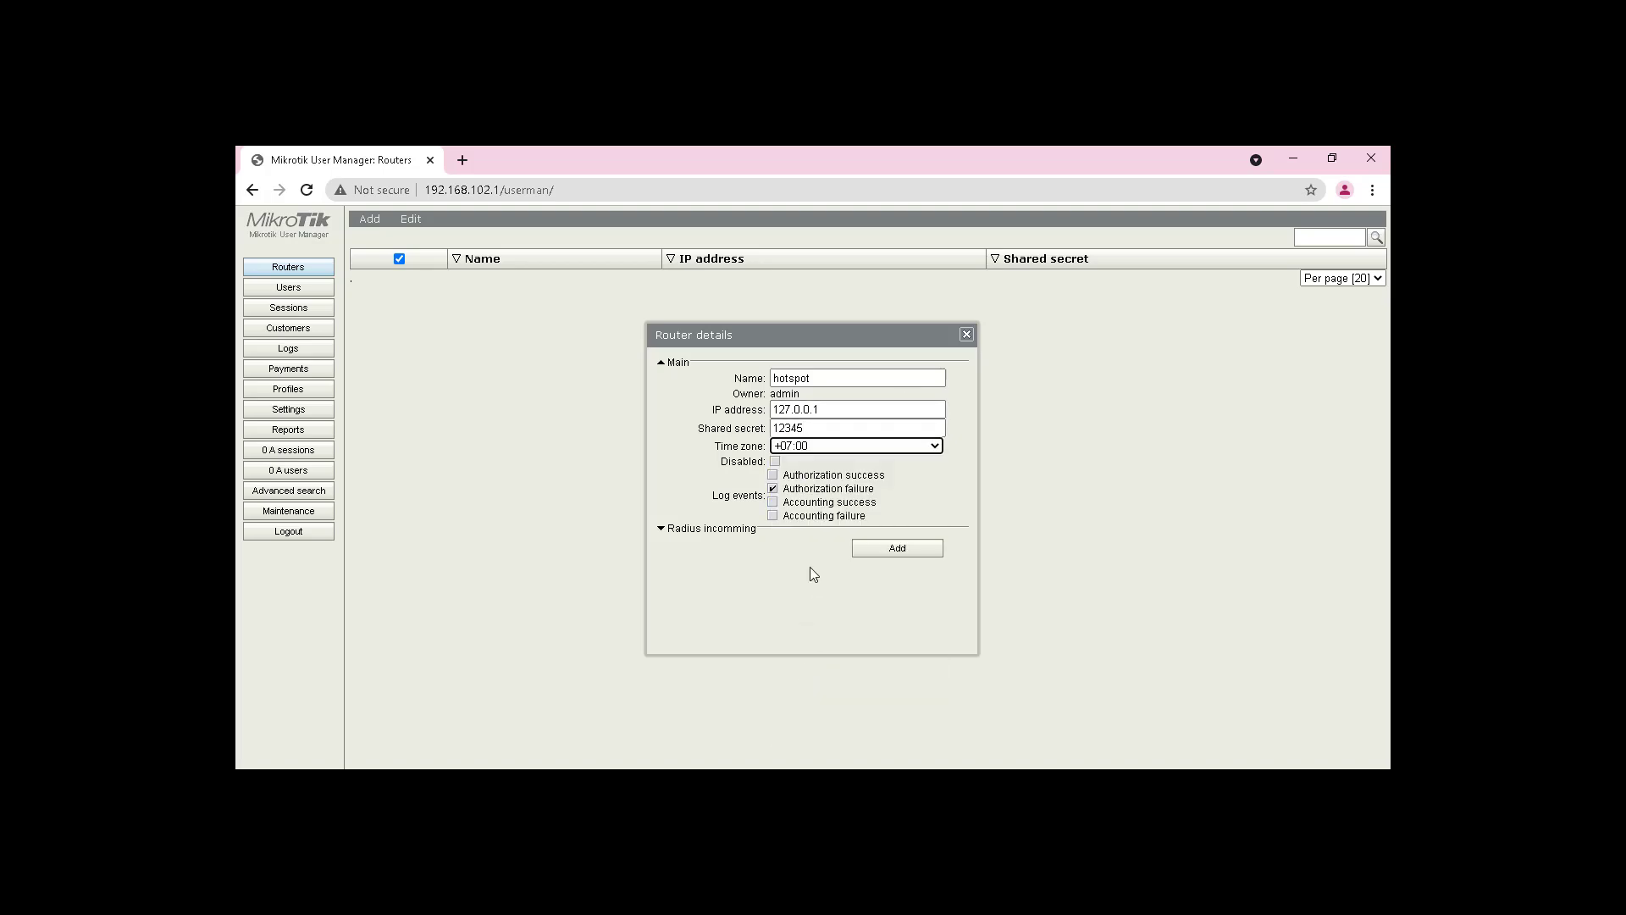
click(754, 531)
click(775, 542)
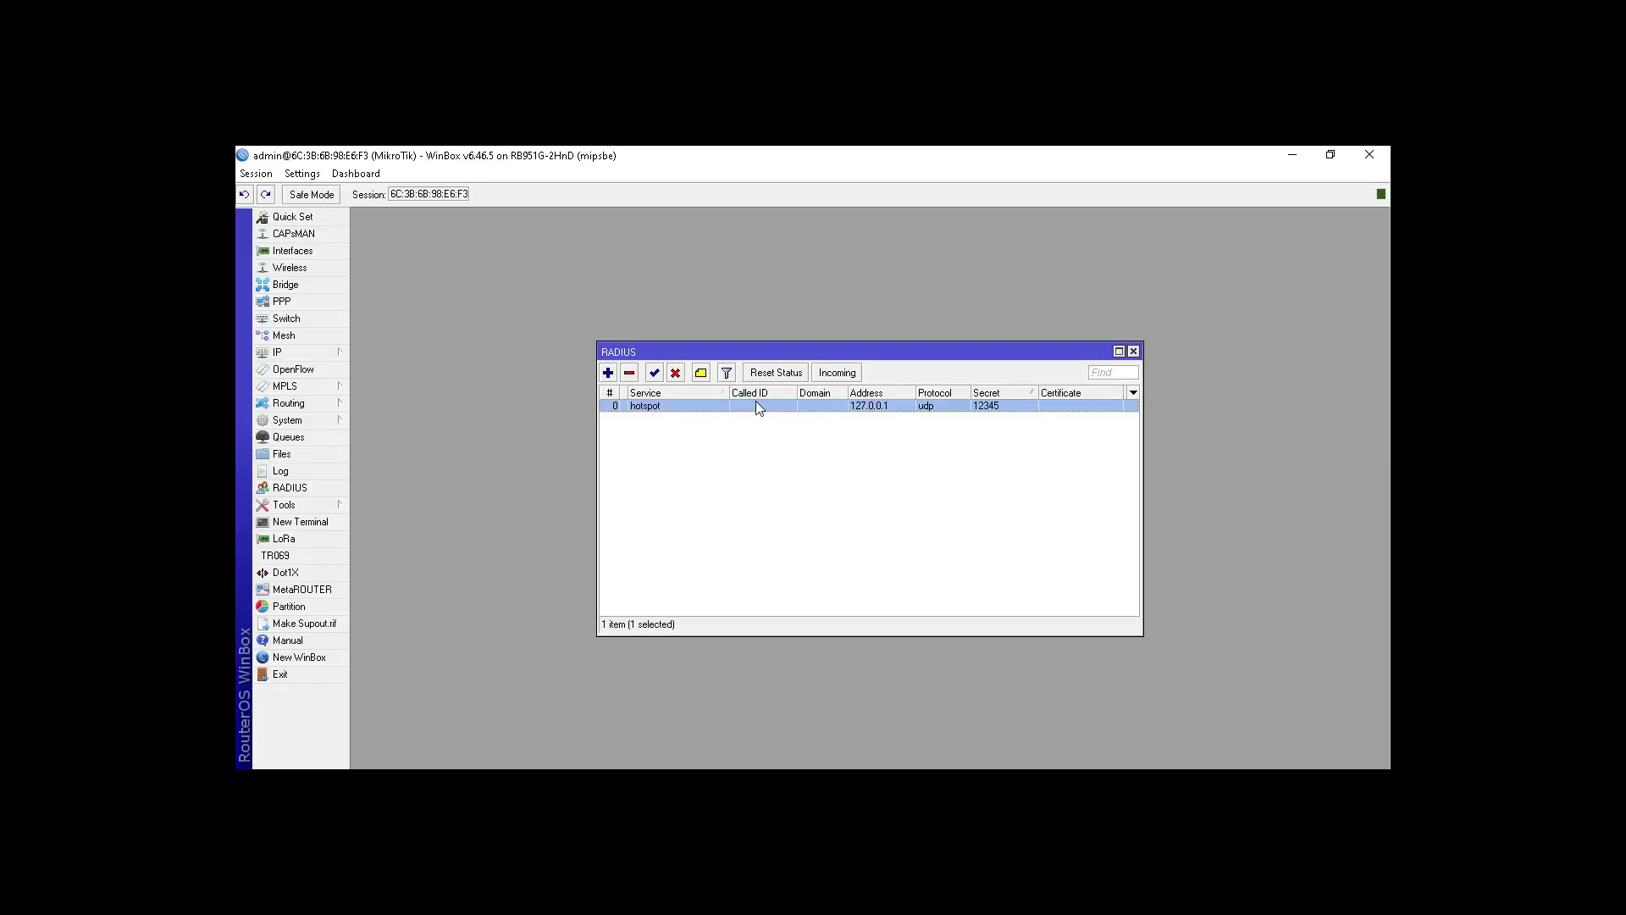
Step: Check the incoming RADIUS port setting in WinBox
click(846, 375)
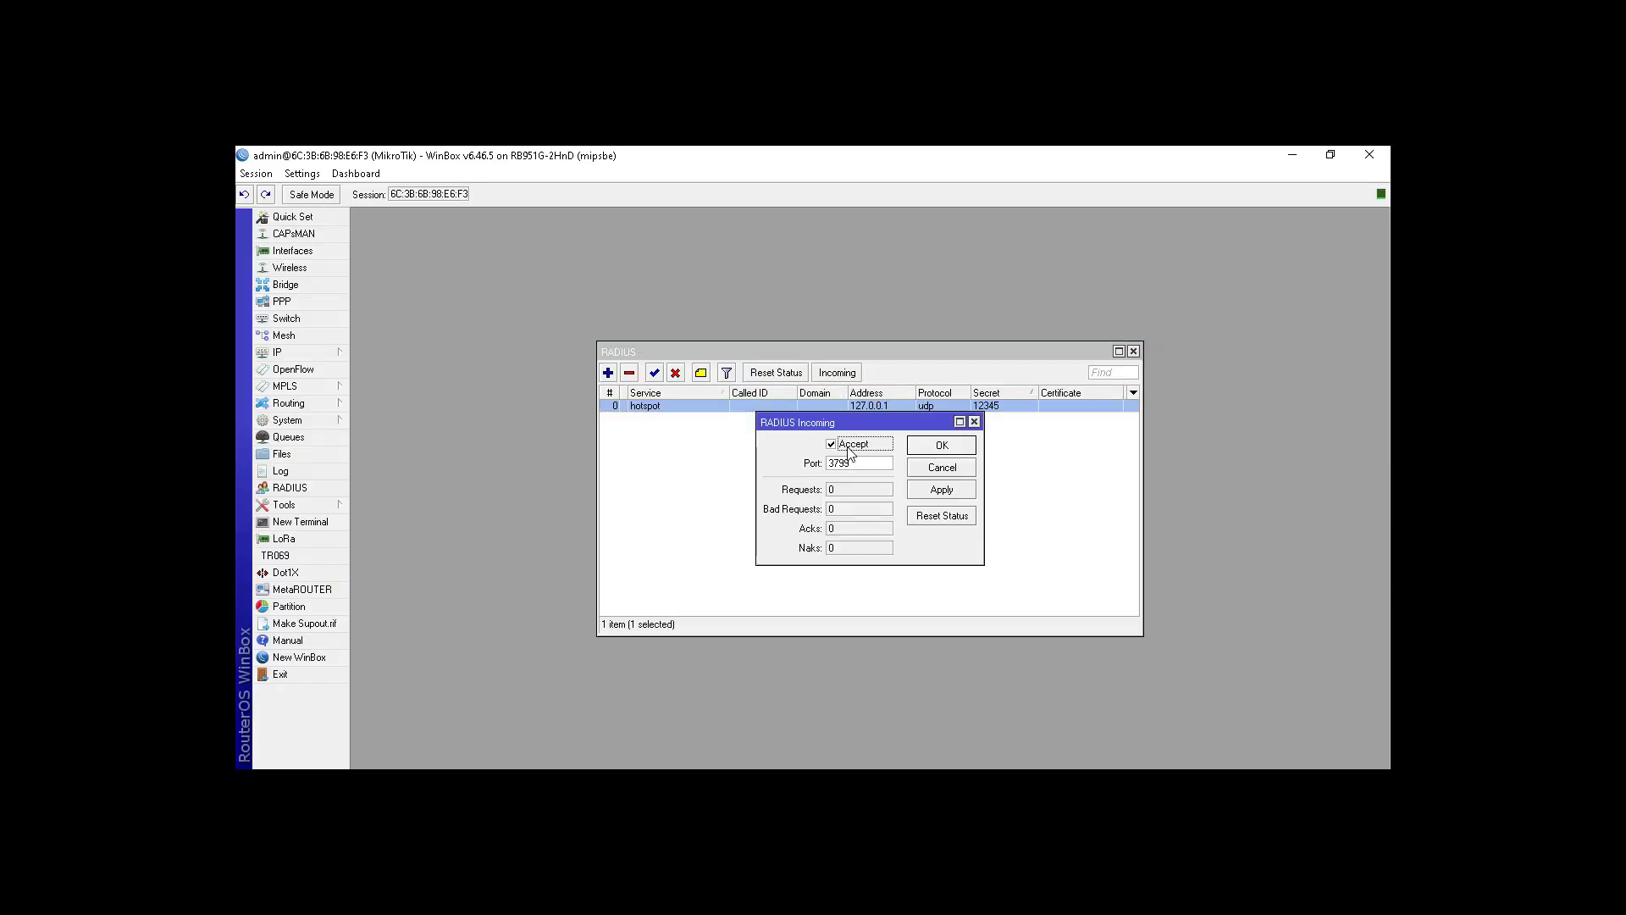
click(974, 420)
click(945, 532)
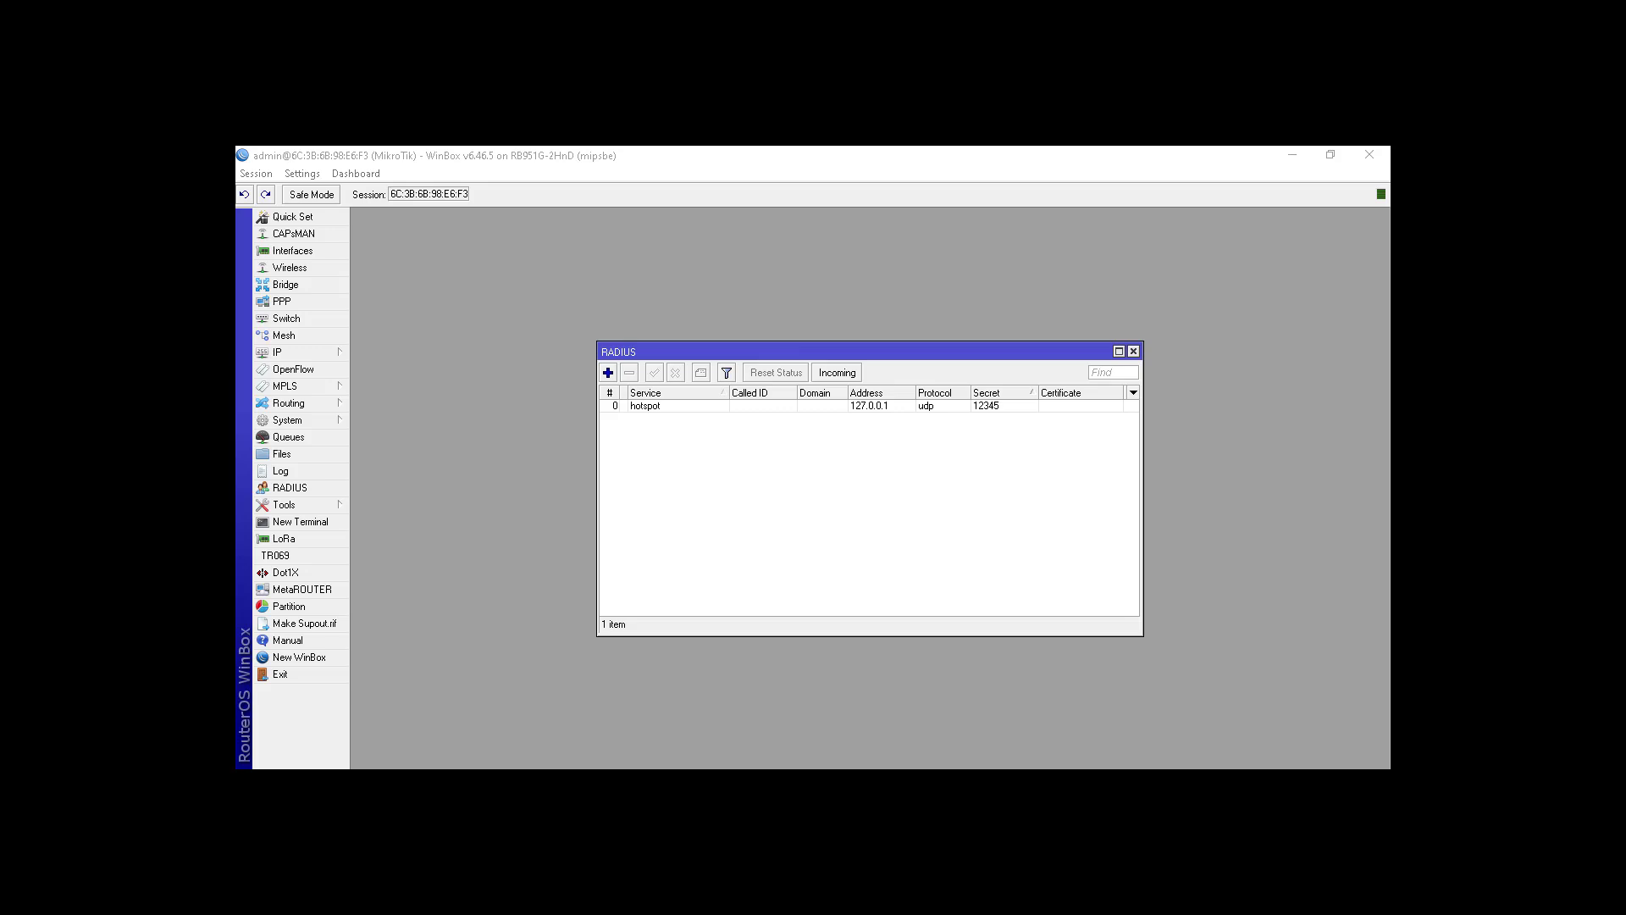
Step: Set the CoA port to 3799 and save the hotspot router entry
key(alt+Tab)
double_click(792, 555)
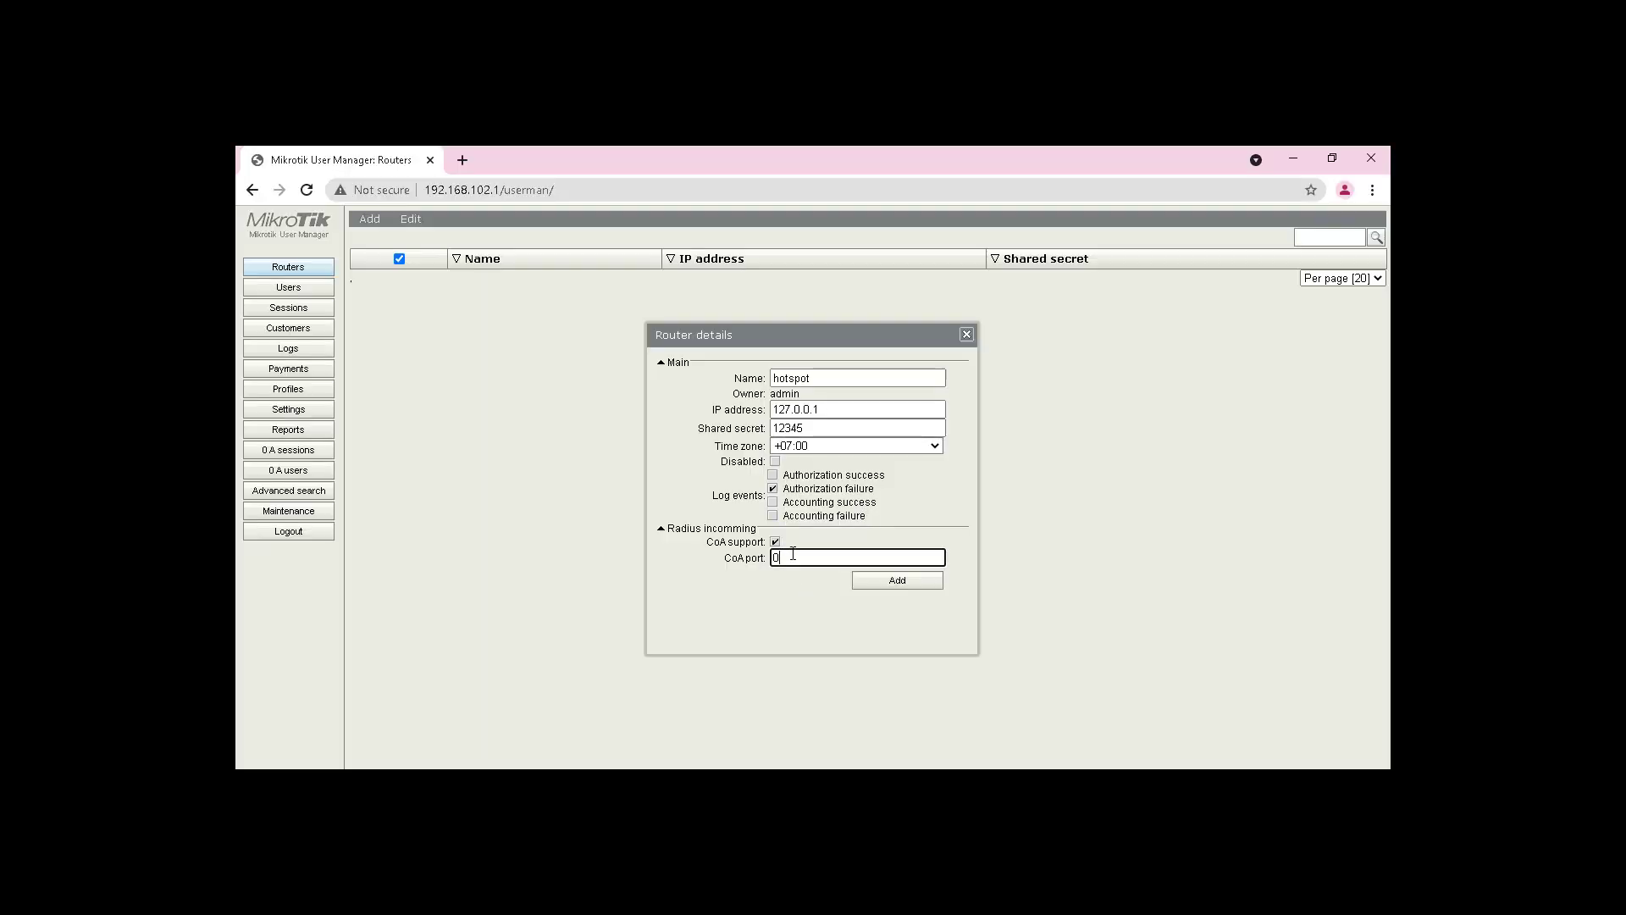
text(3799)
click(885, 583)
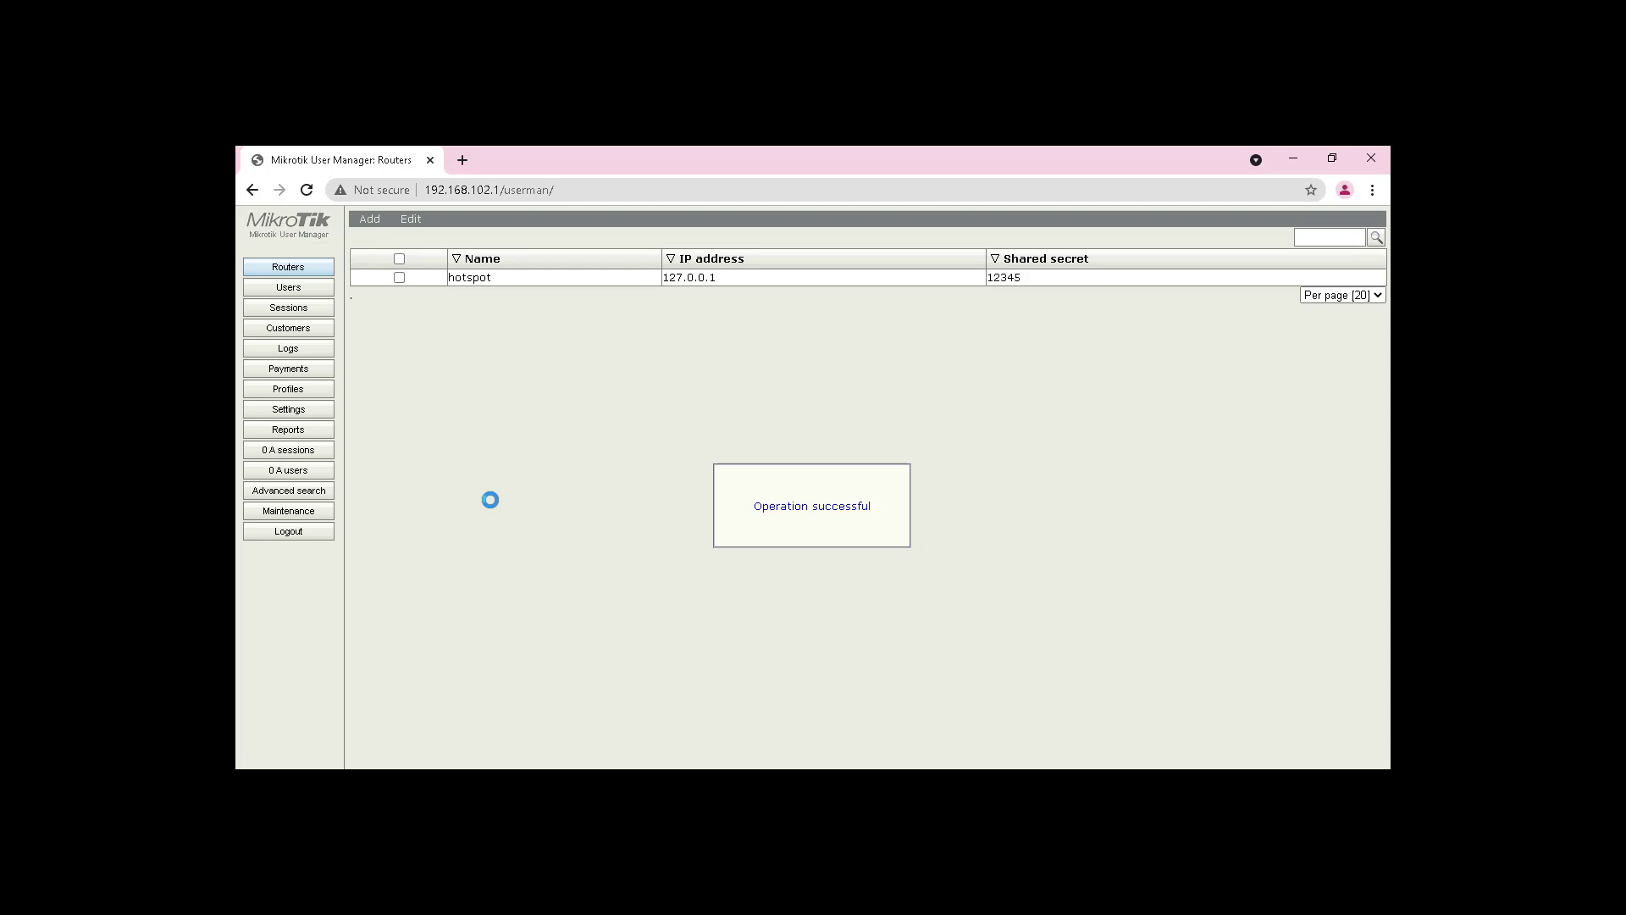
Step: Start a new limitation under Profiles > Limitations and expand its rate limits
click(316, 399)
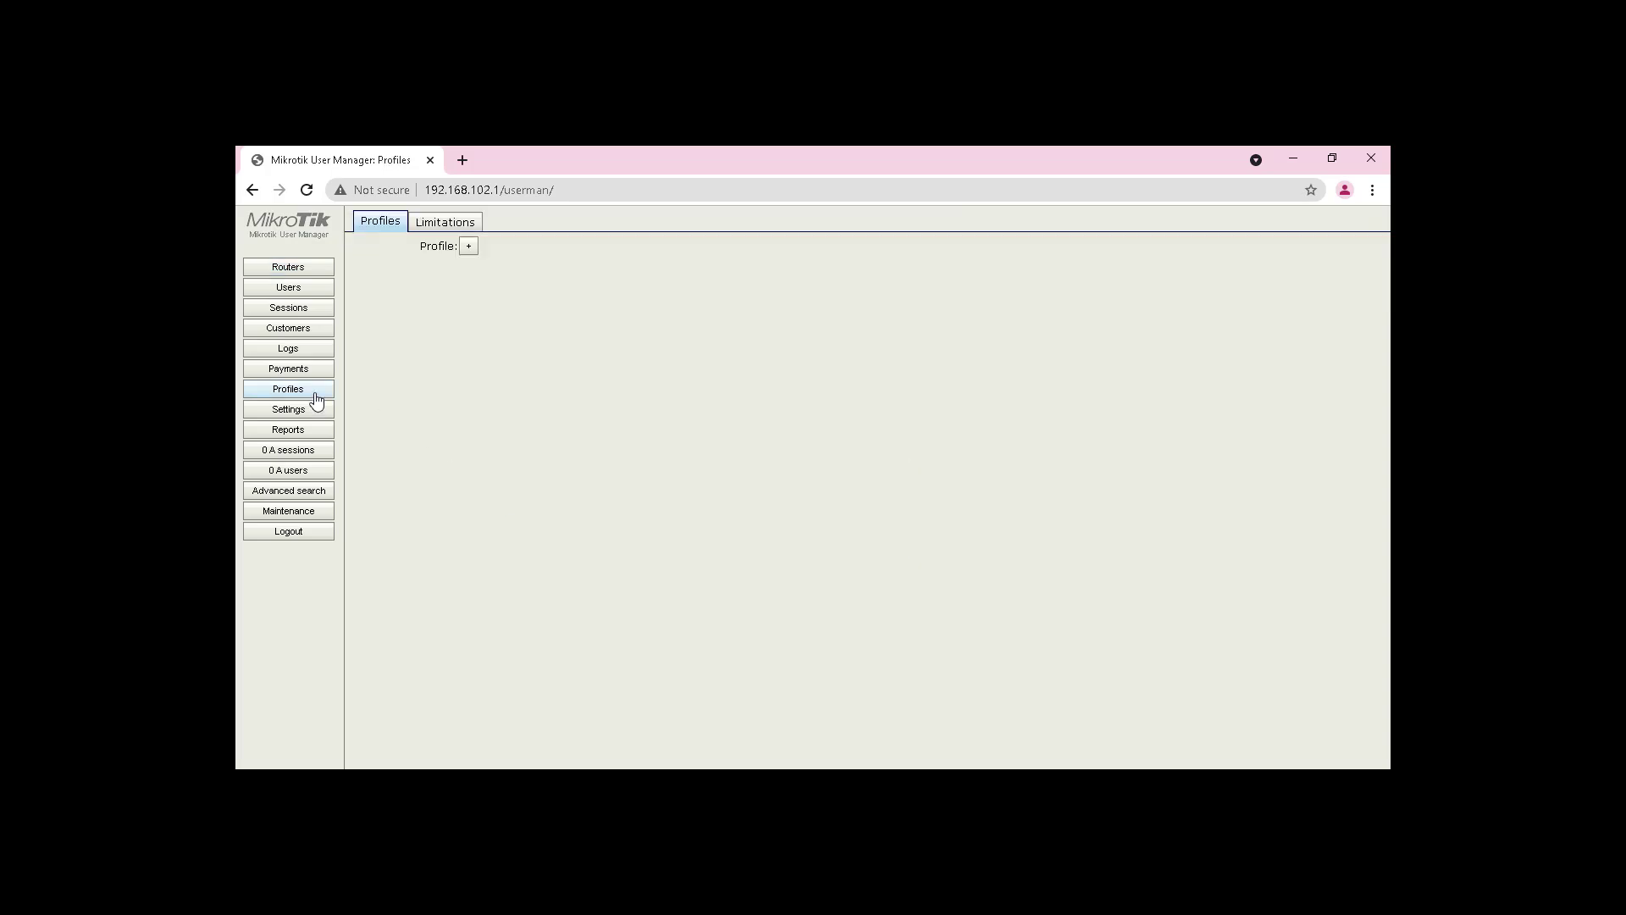
click(441, 224)
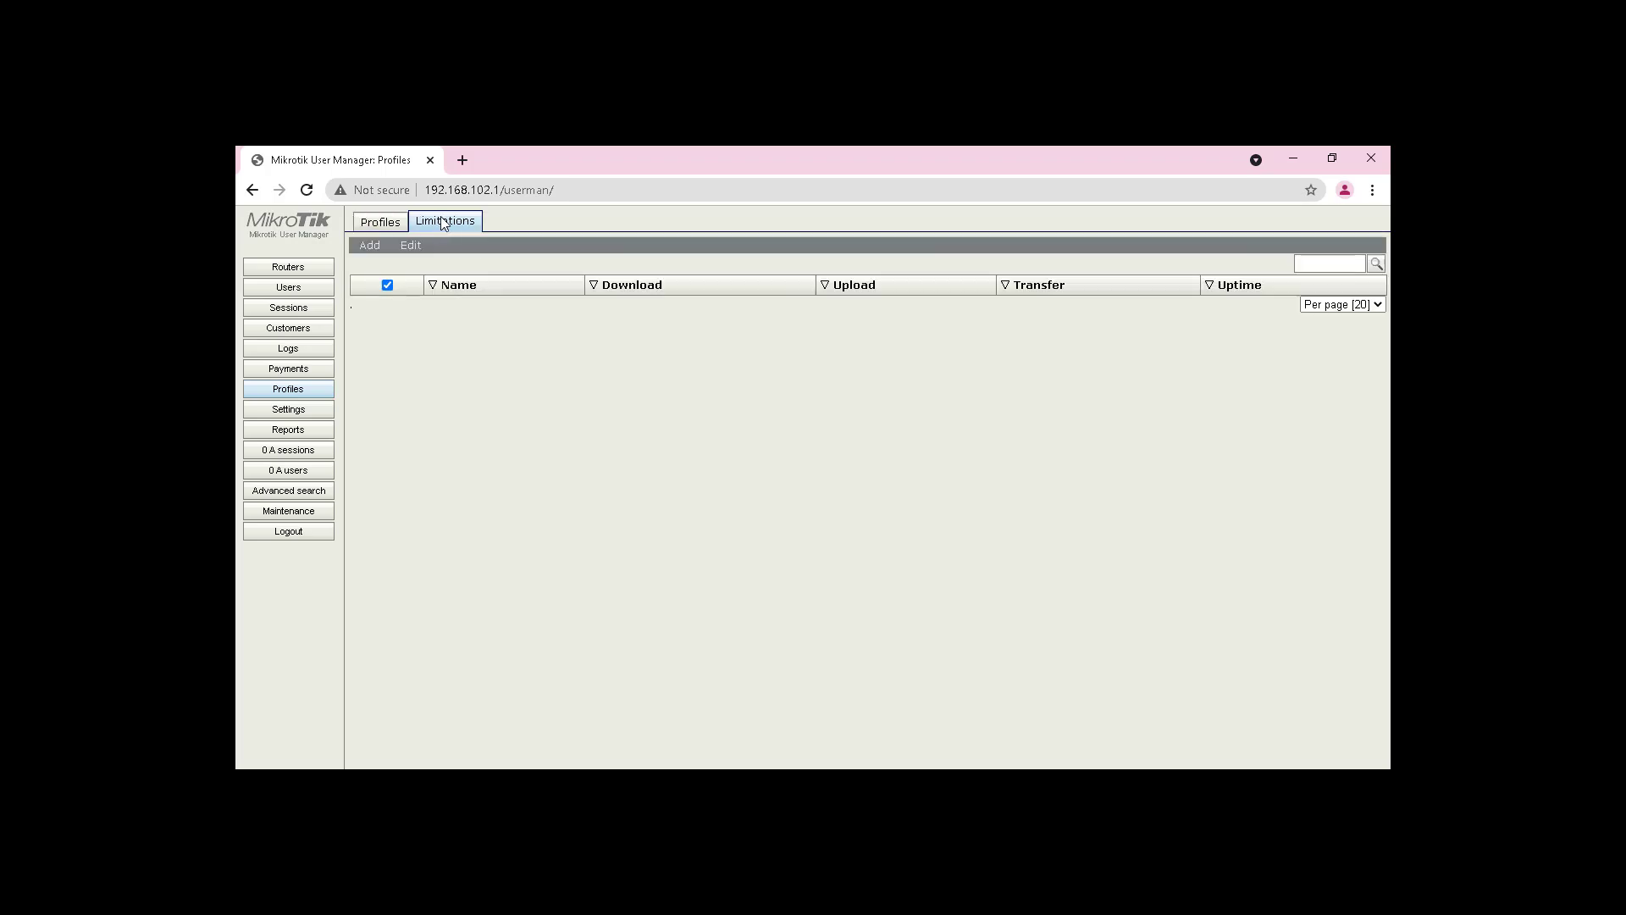
click(370, 246)
click(379, 265)
click(791, 294)
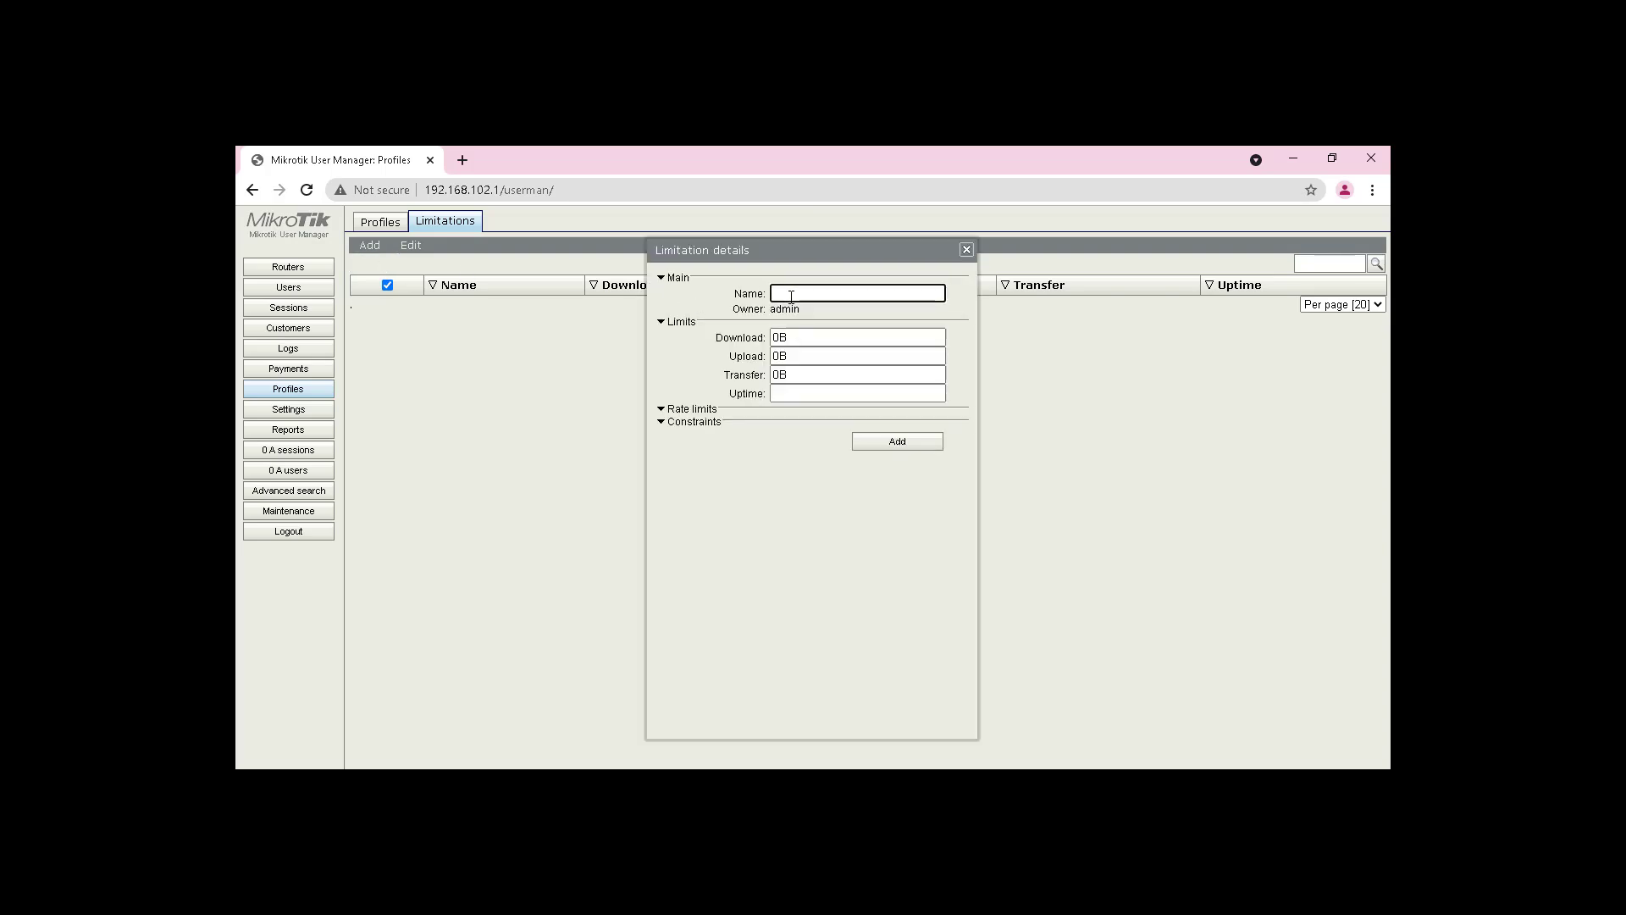
click(690, 409)
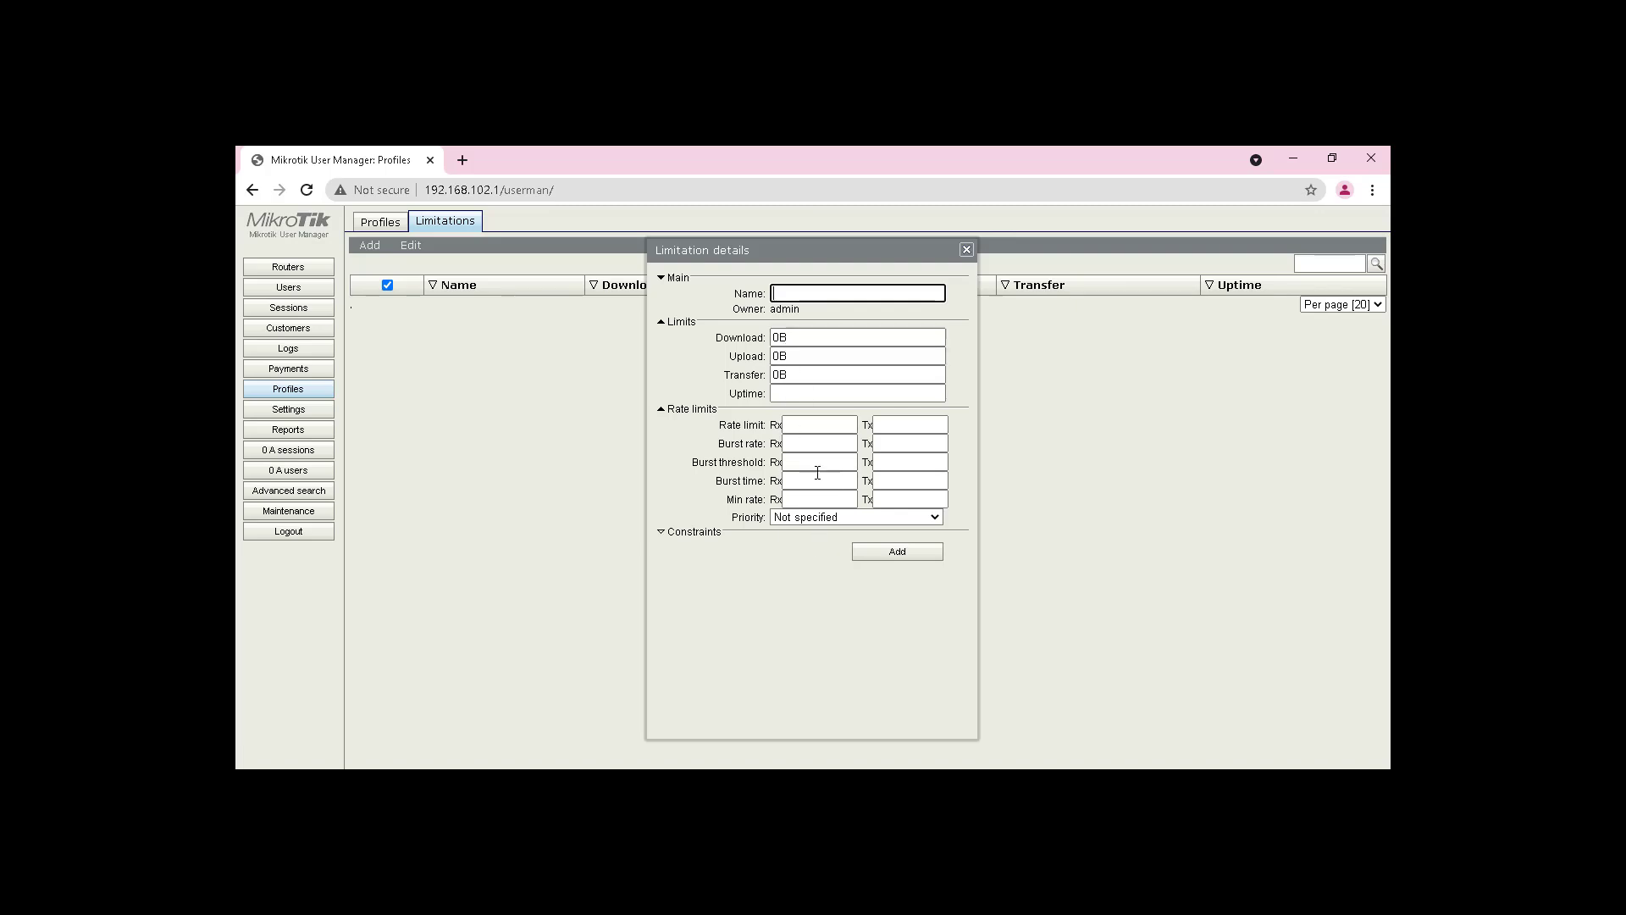
Step: Set the limitation's Transfer to 2g and Uptime to 1w
double_click(796, 340)
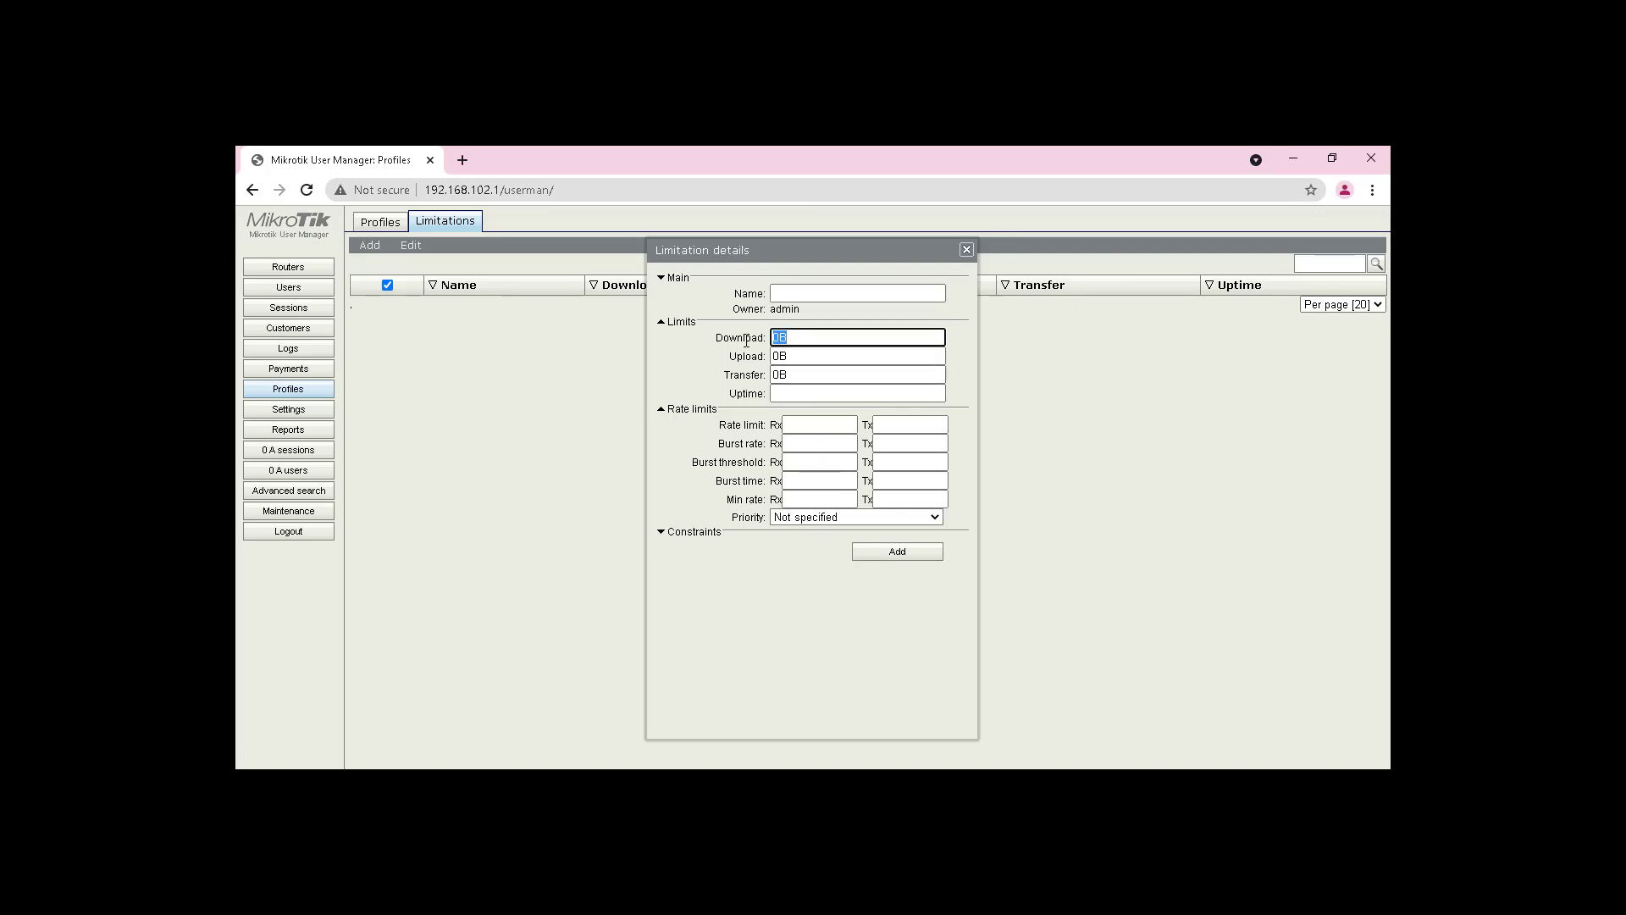
double_click(801, 356)
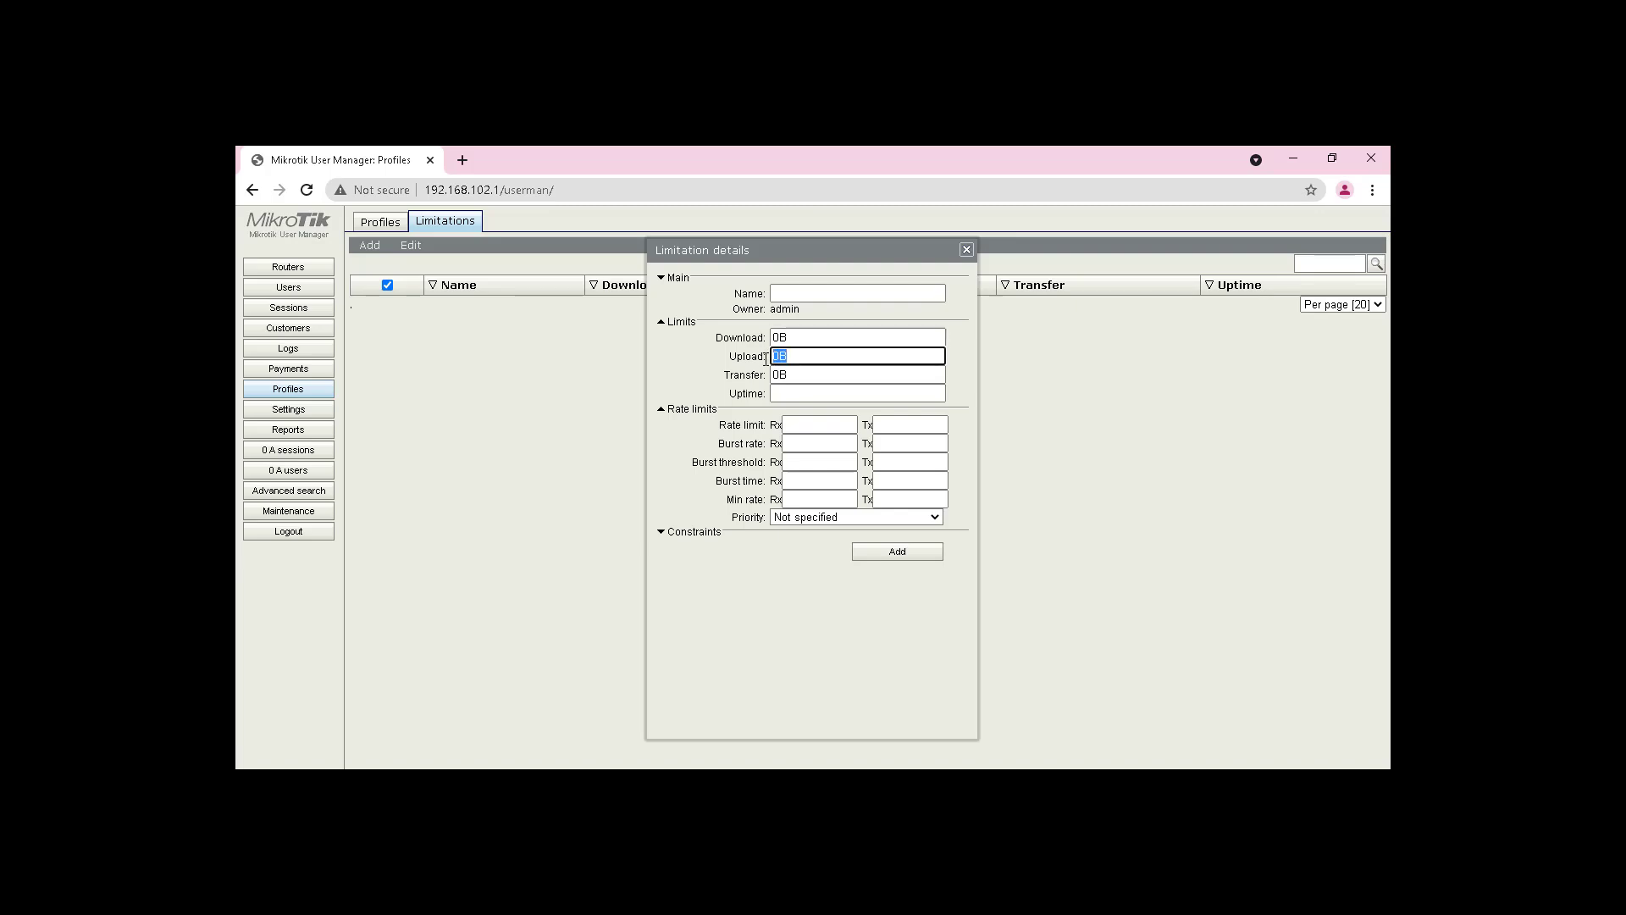
double_click(761, 376)
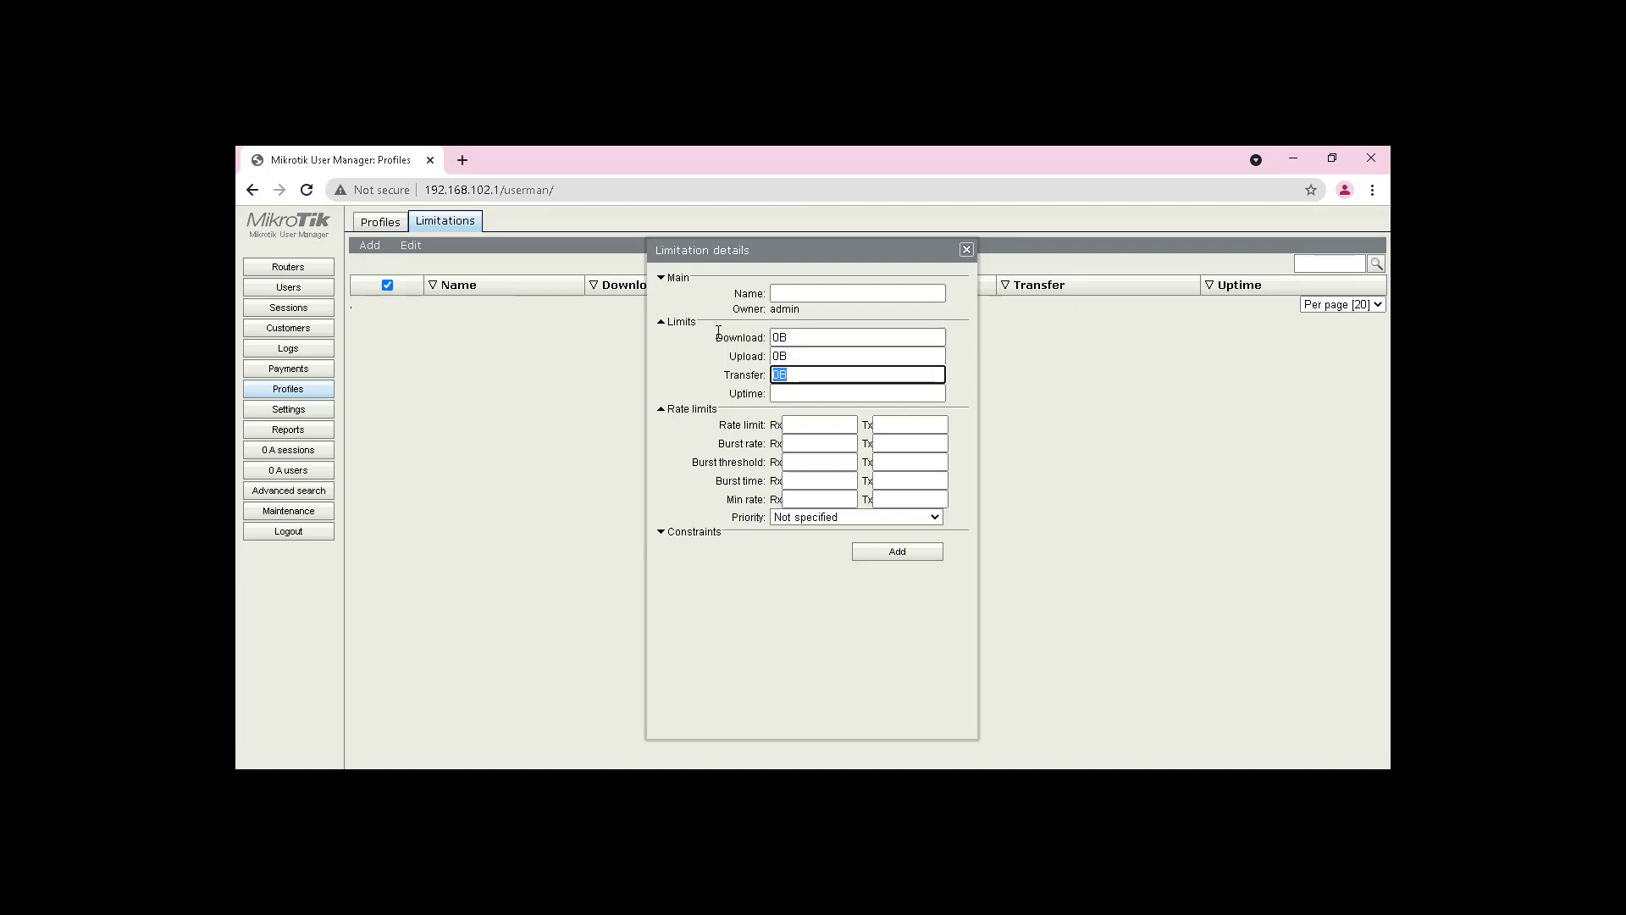
click(800, 377)
text(gb)
click(831, 395)
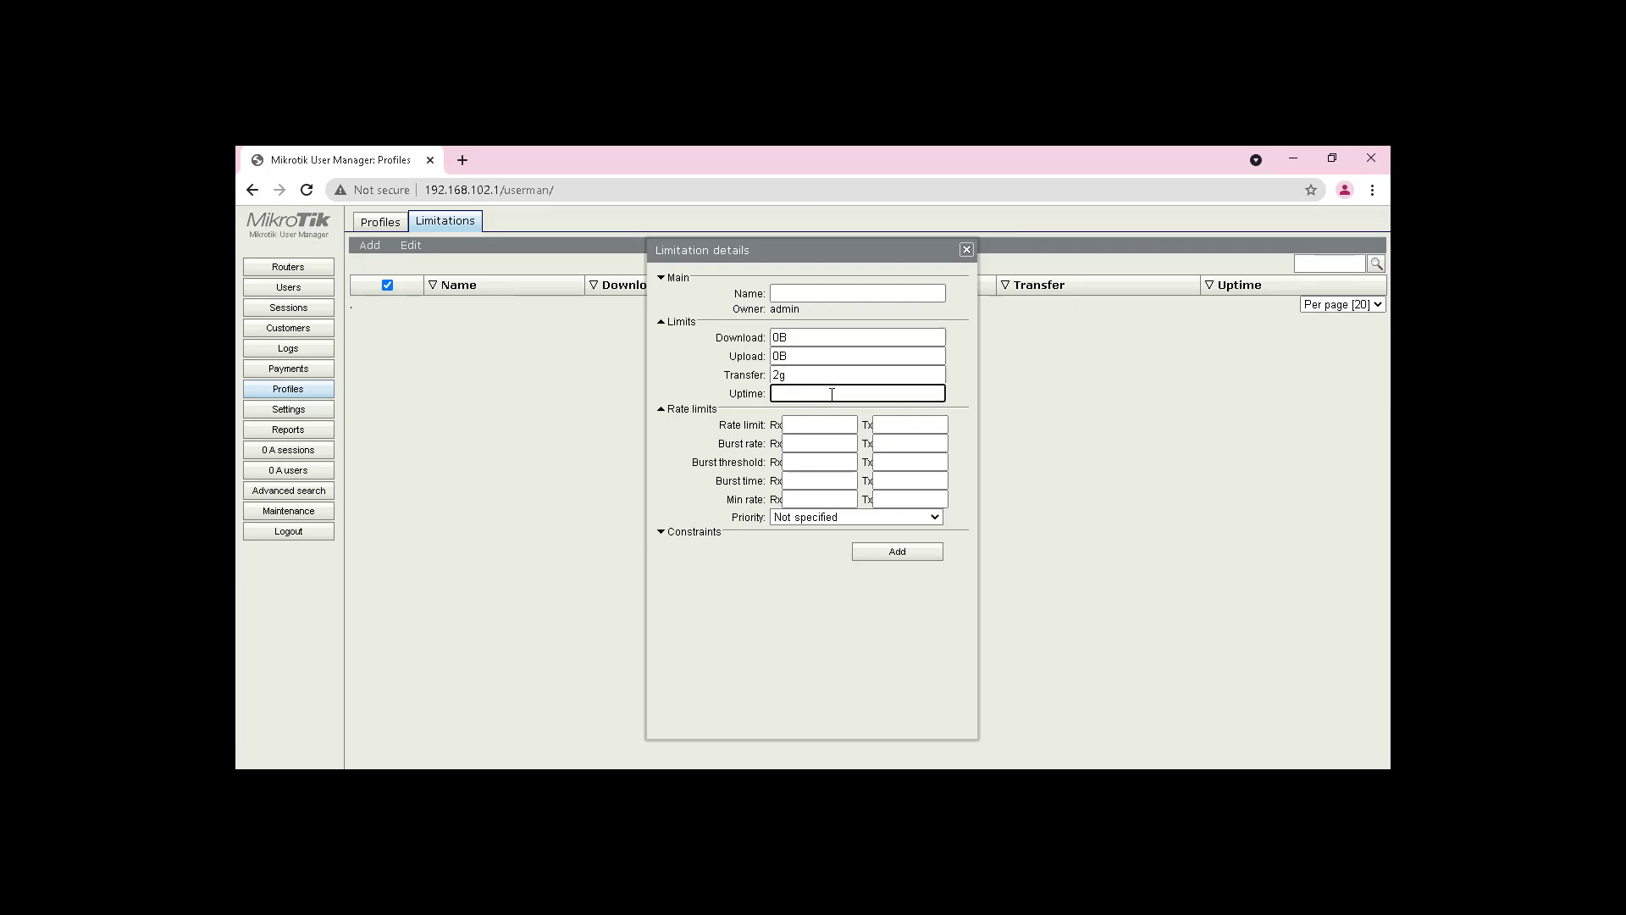
text(1w)
Step: Edit the receive and transmit rate limit fields
click(804, 427)
click(921, 423)
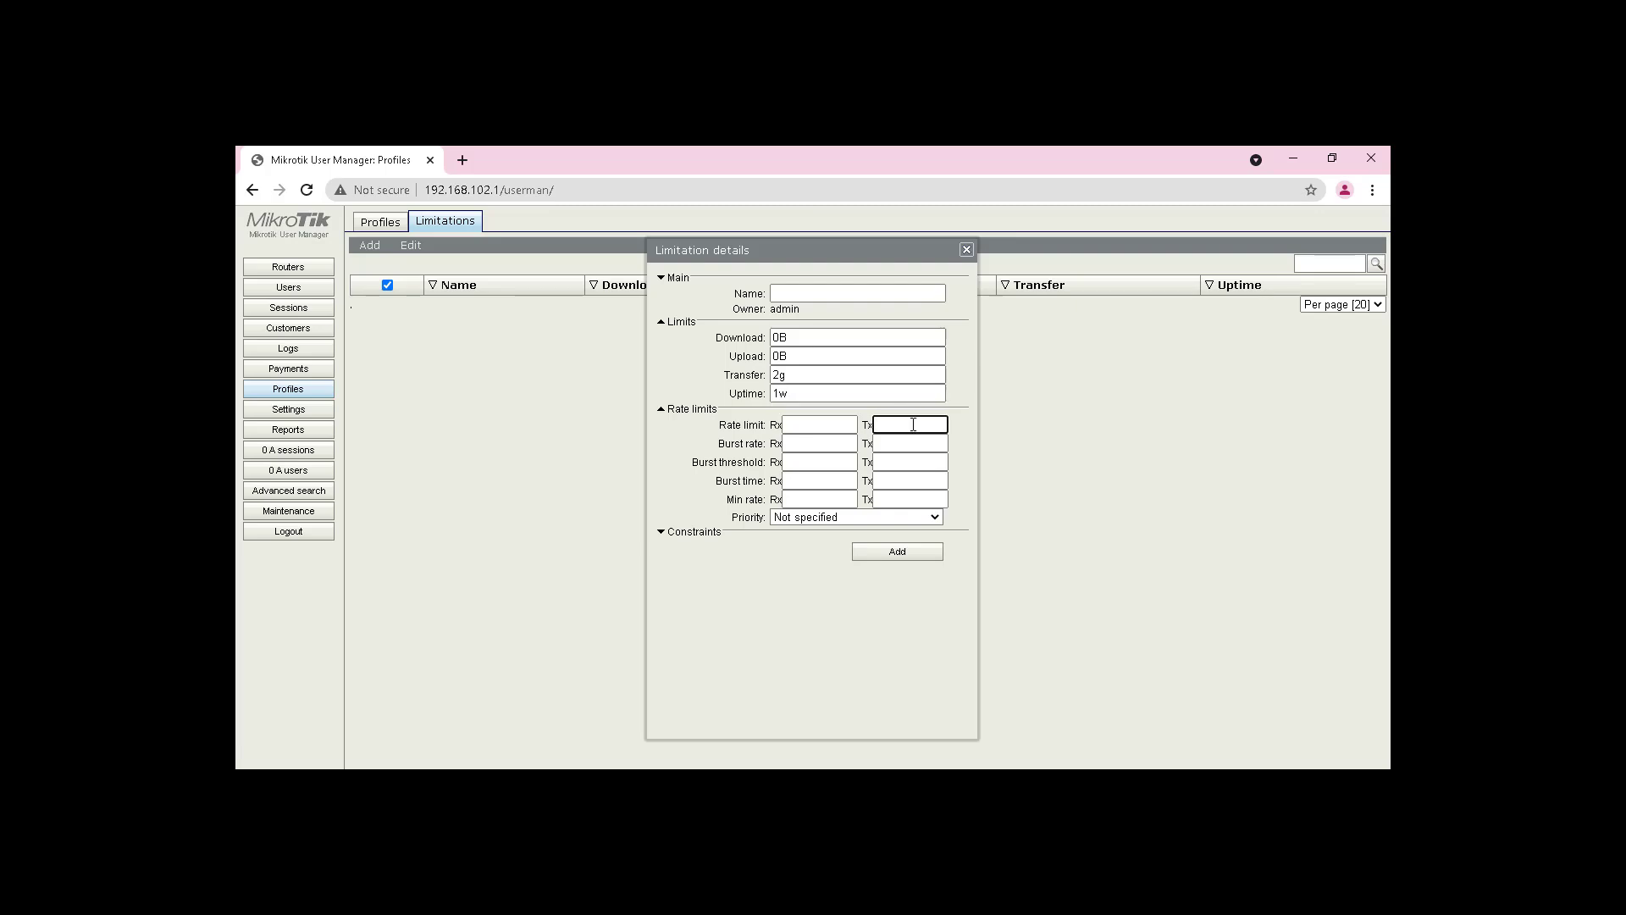
double_click(773, 425)
click(825, 428)
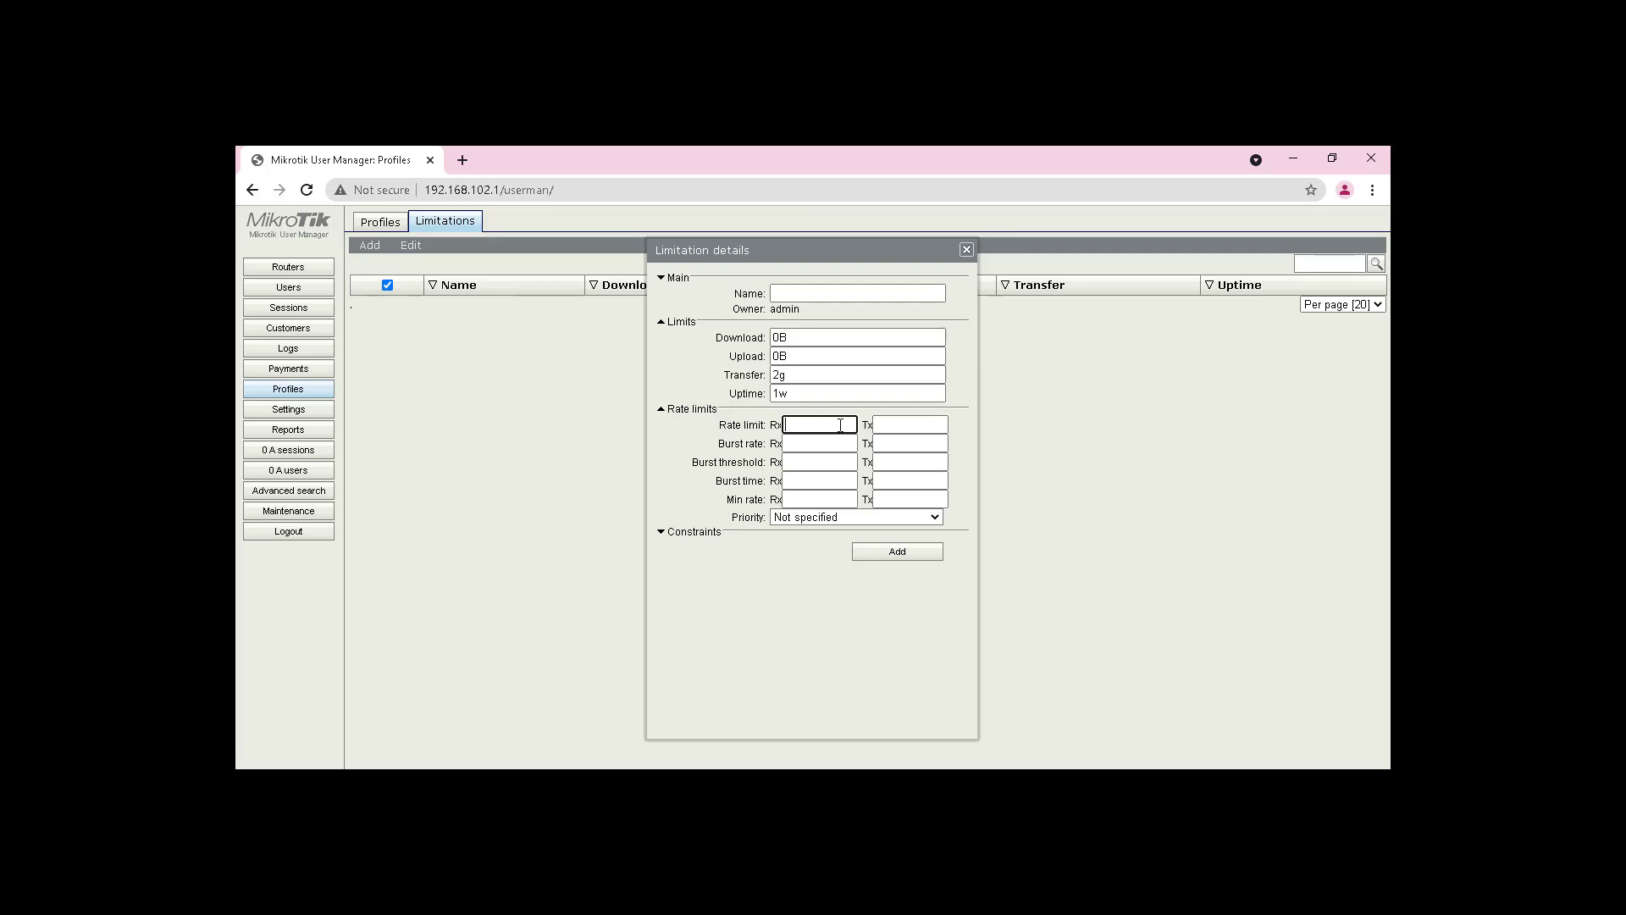
Step: Set the limitation's rate limits to 512k transmit and 128k receive
click(895, 424)
text(512k)
click(829, 423)
text(128k)
Step: Name the limitation '512kbps / 2gb / 1w'
click(823, 294)
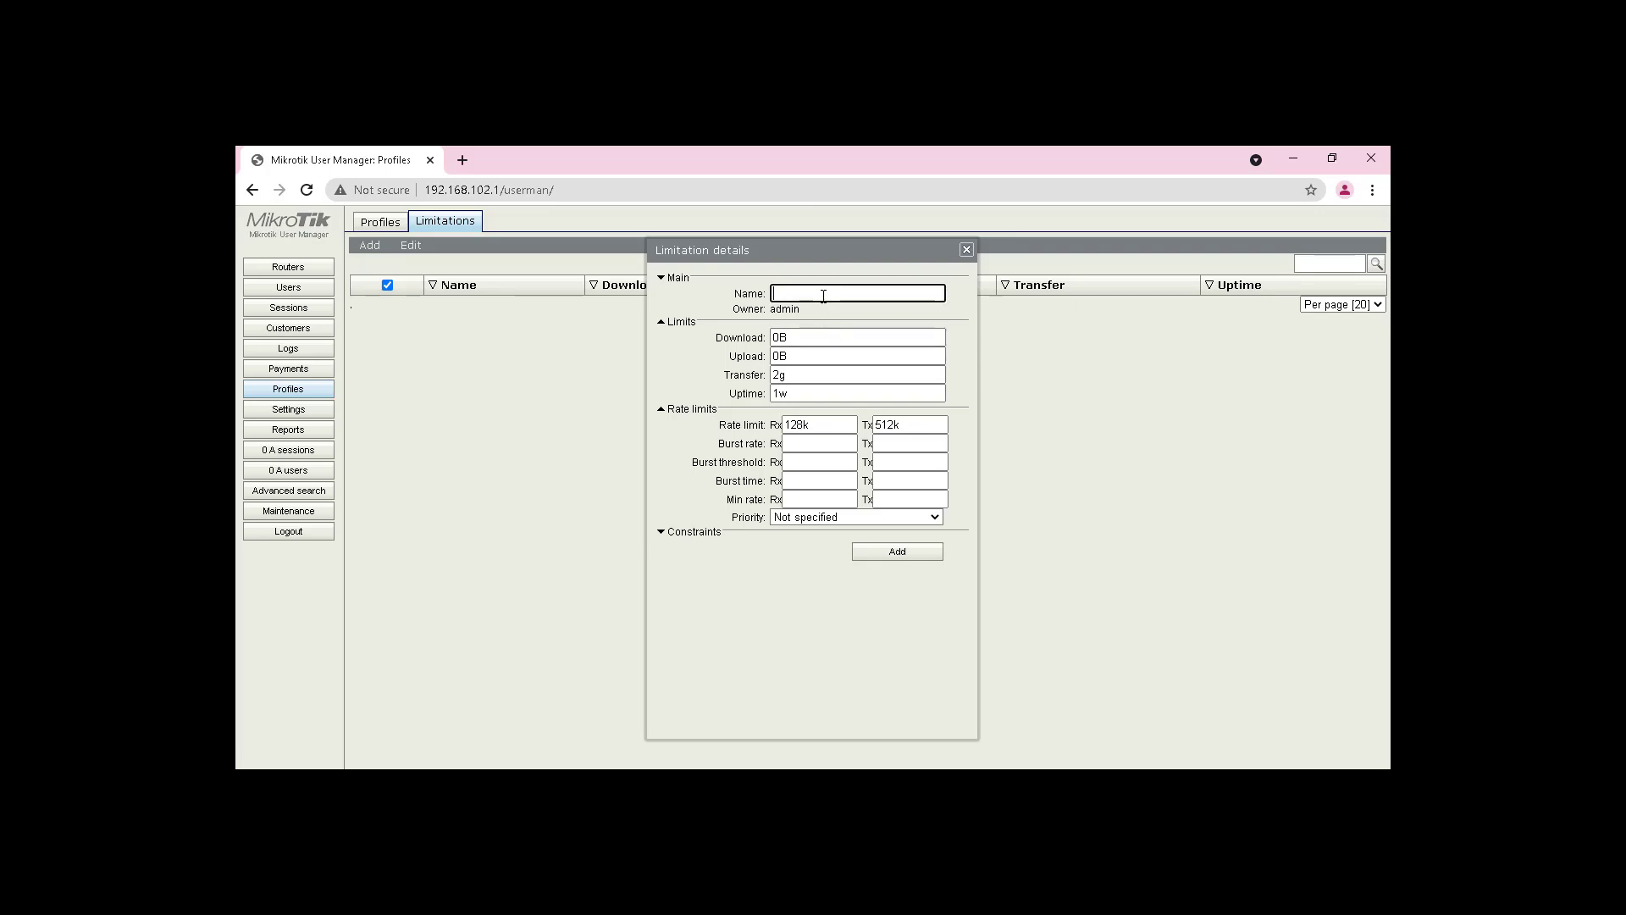
text(2gb)
key(Left)
key(Left)
text(512kbps /)
key(End)
text(/ 1w)
click(822, 293)
drag(772, 293, 870, 296)
Step: Check the 2g transfer and 1w uptime values and add the limitation
double_click(794, 395)
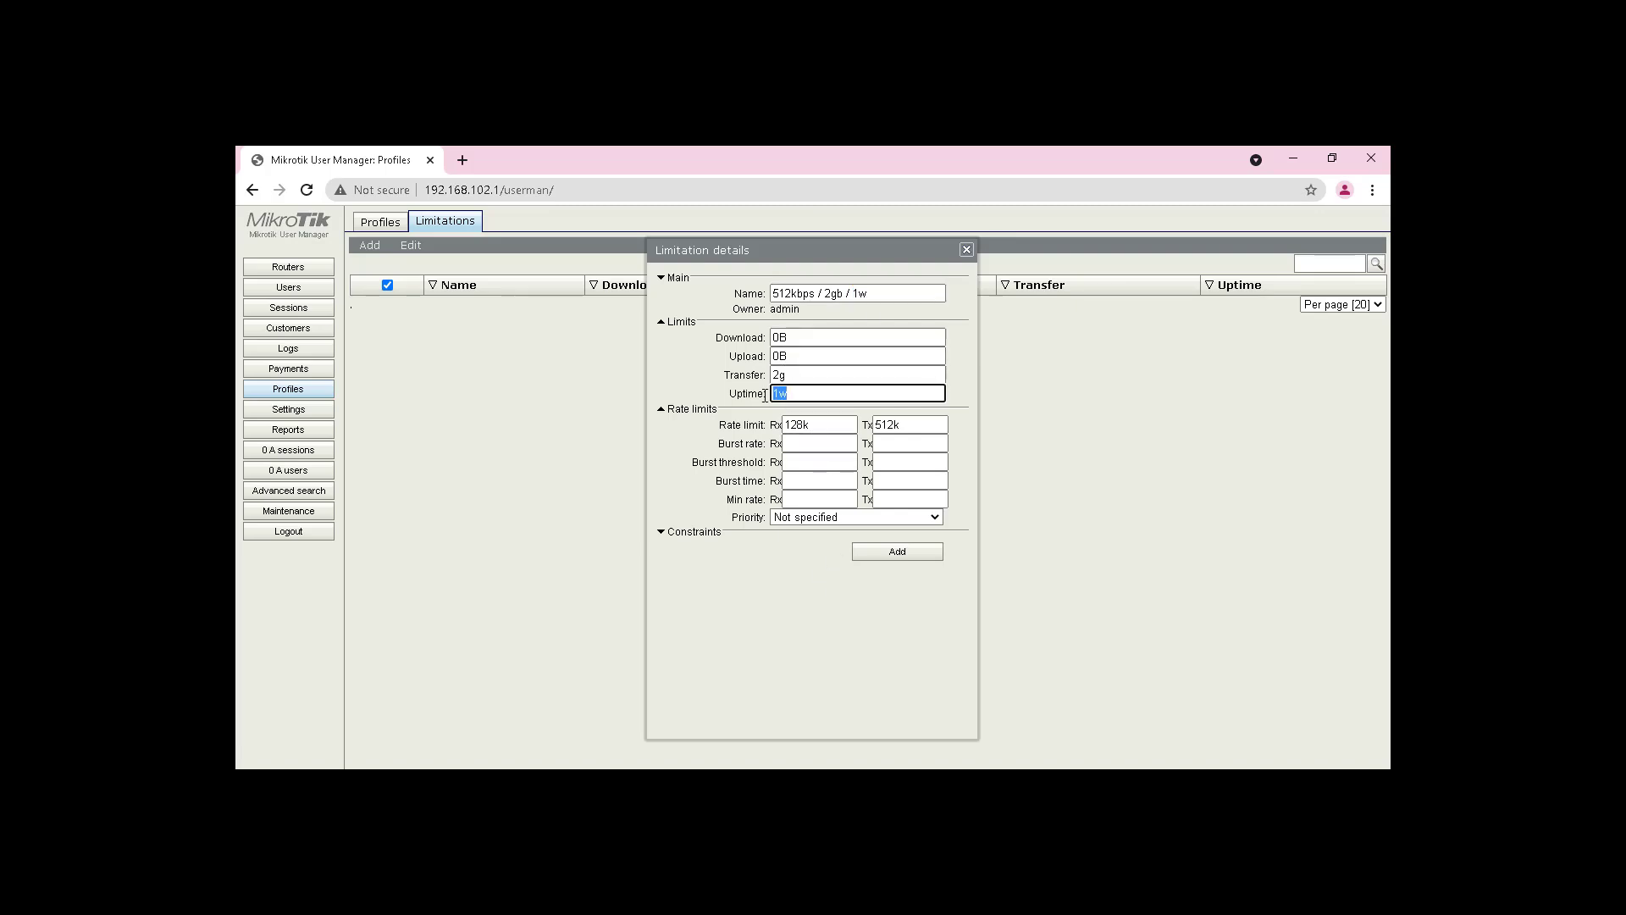
click(794, 375)
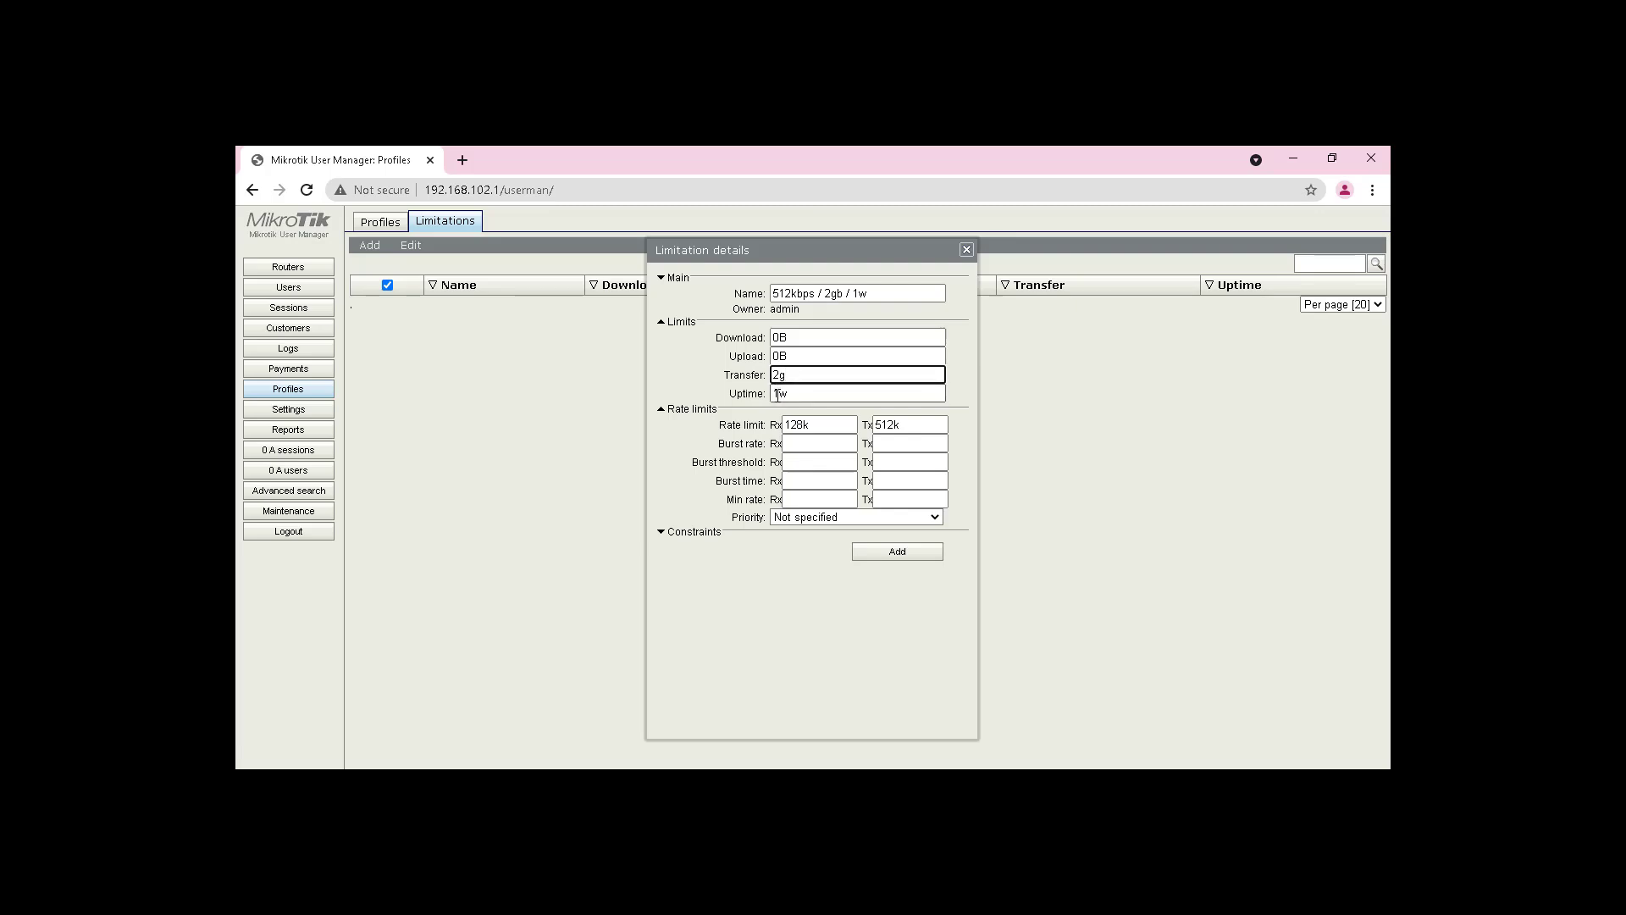
double_click(777, 394)
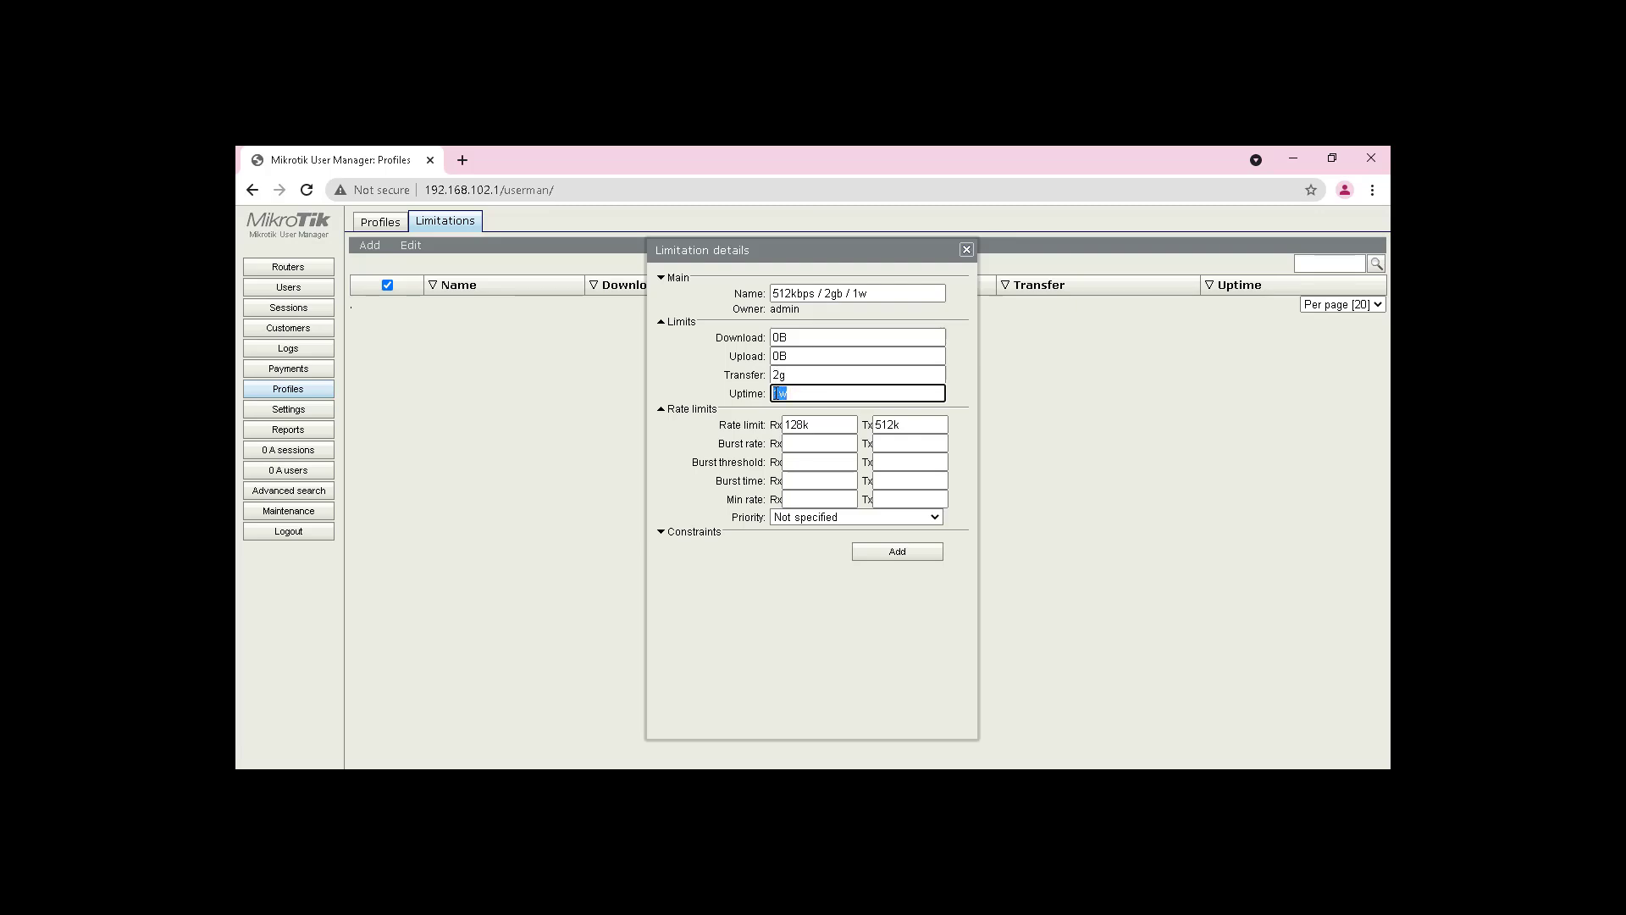
click(776, 376)
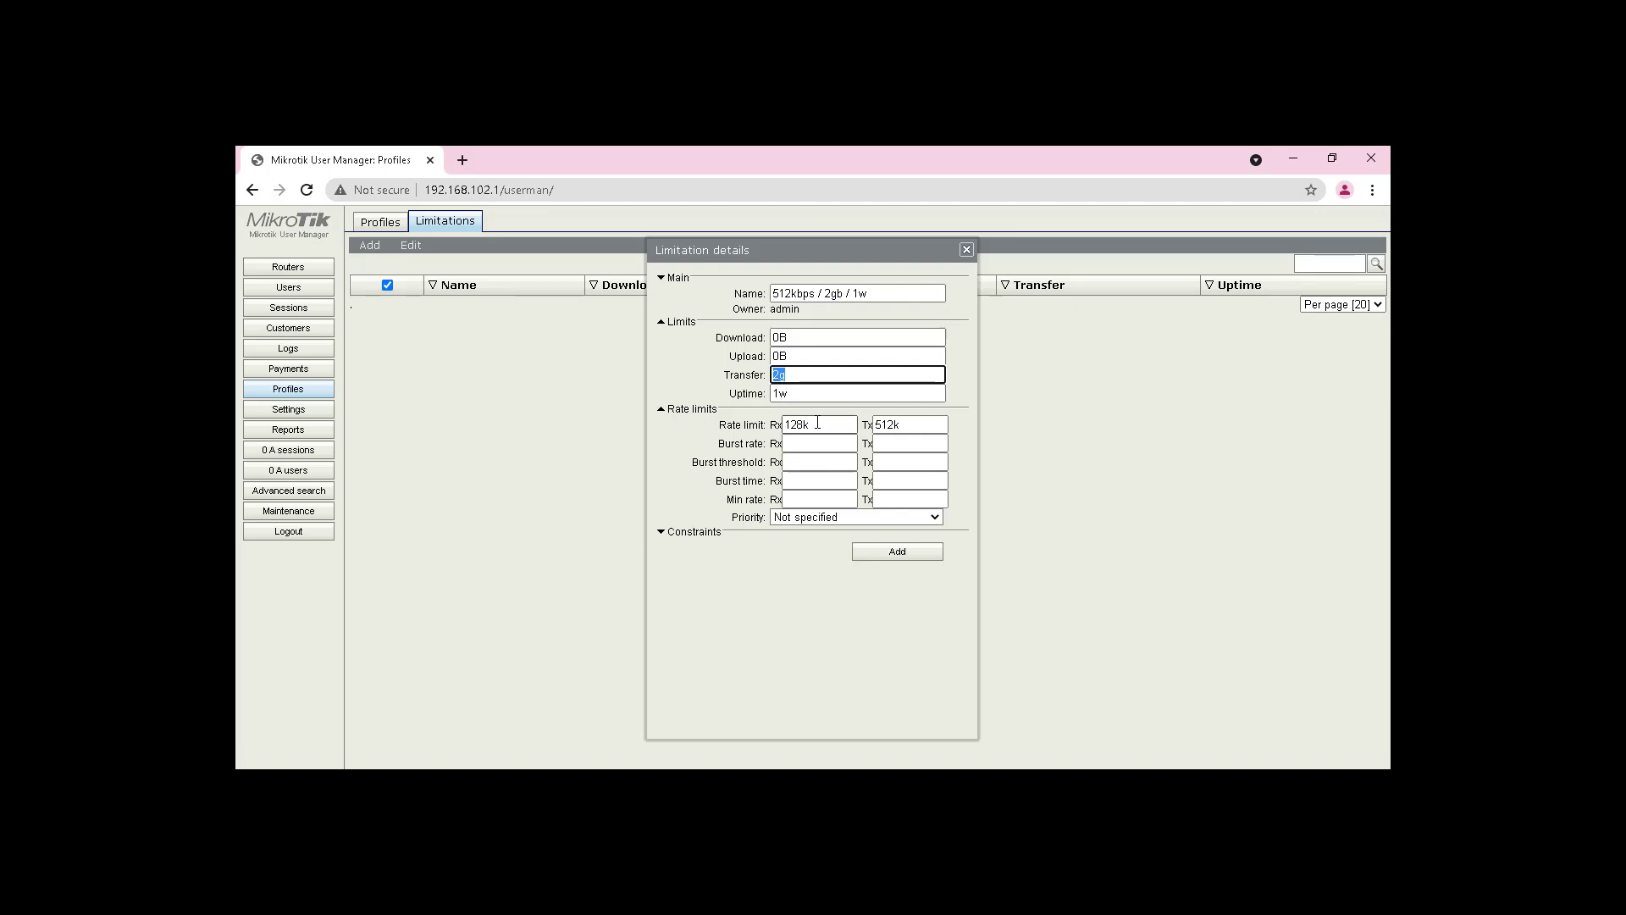
click(884, 554)
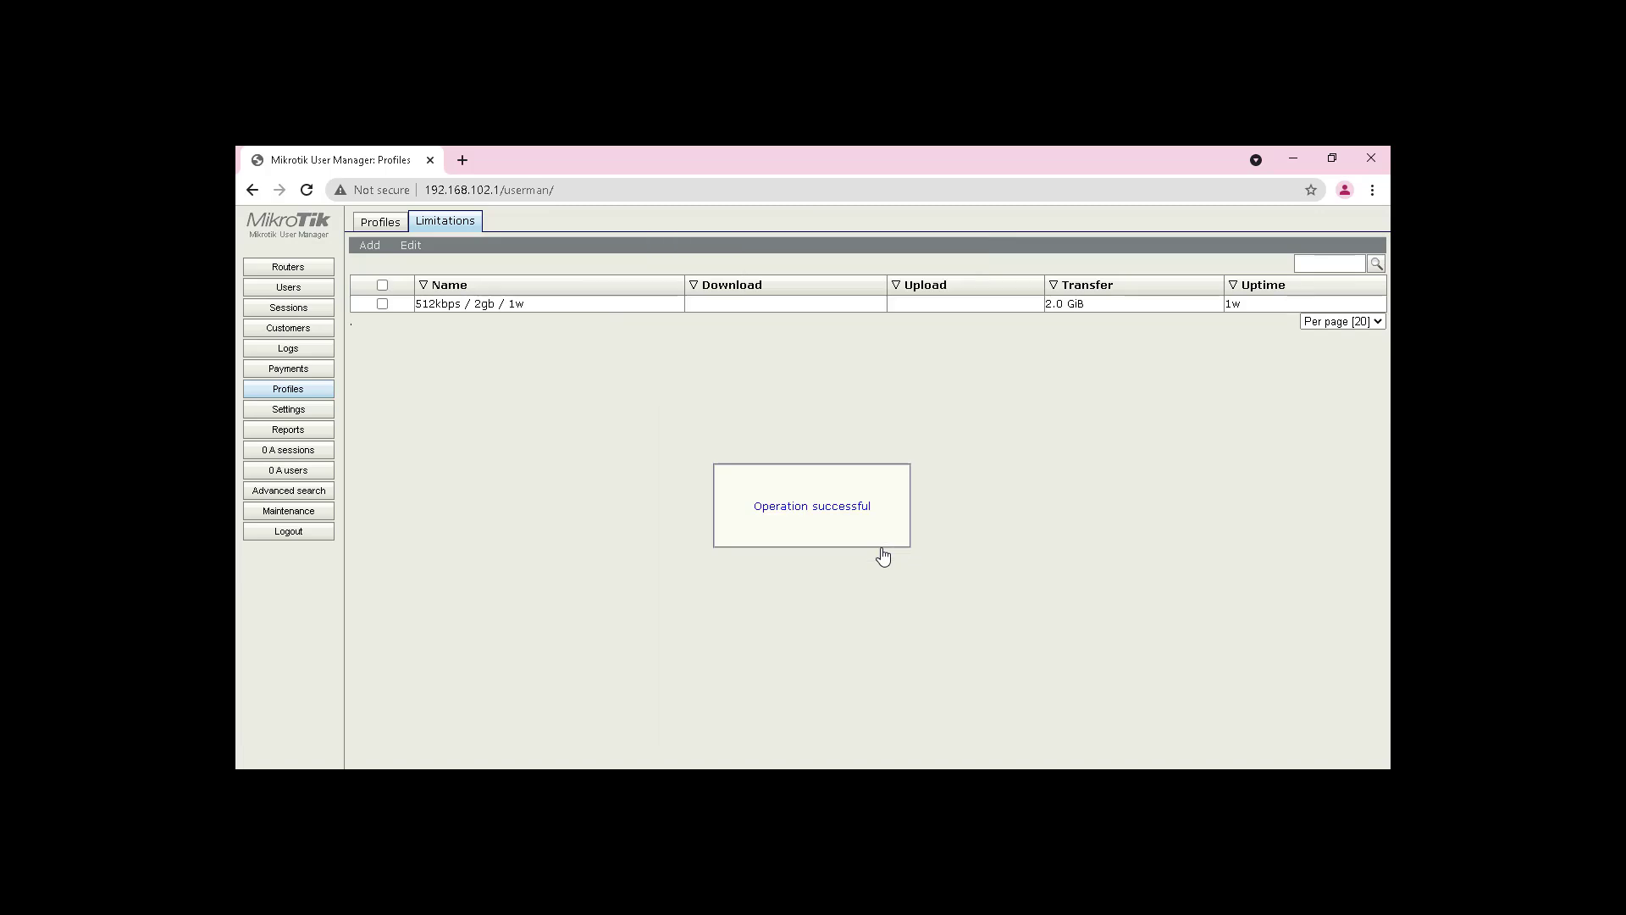
Step: Copy the '512kbps / 2gb / 1w' limitation name from its details
click(495, 315)
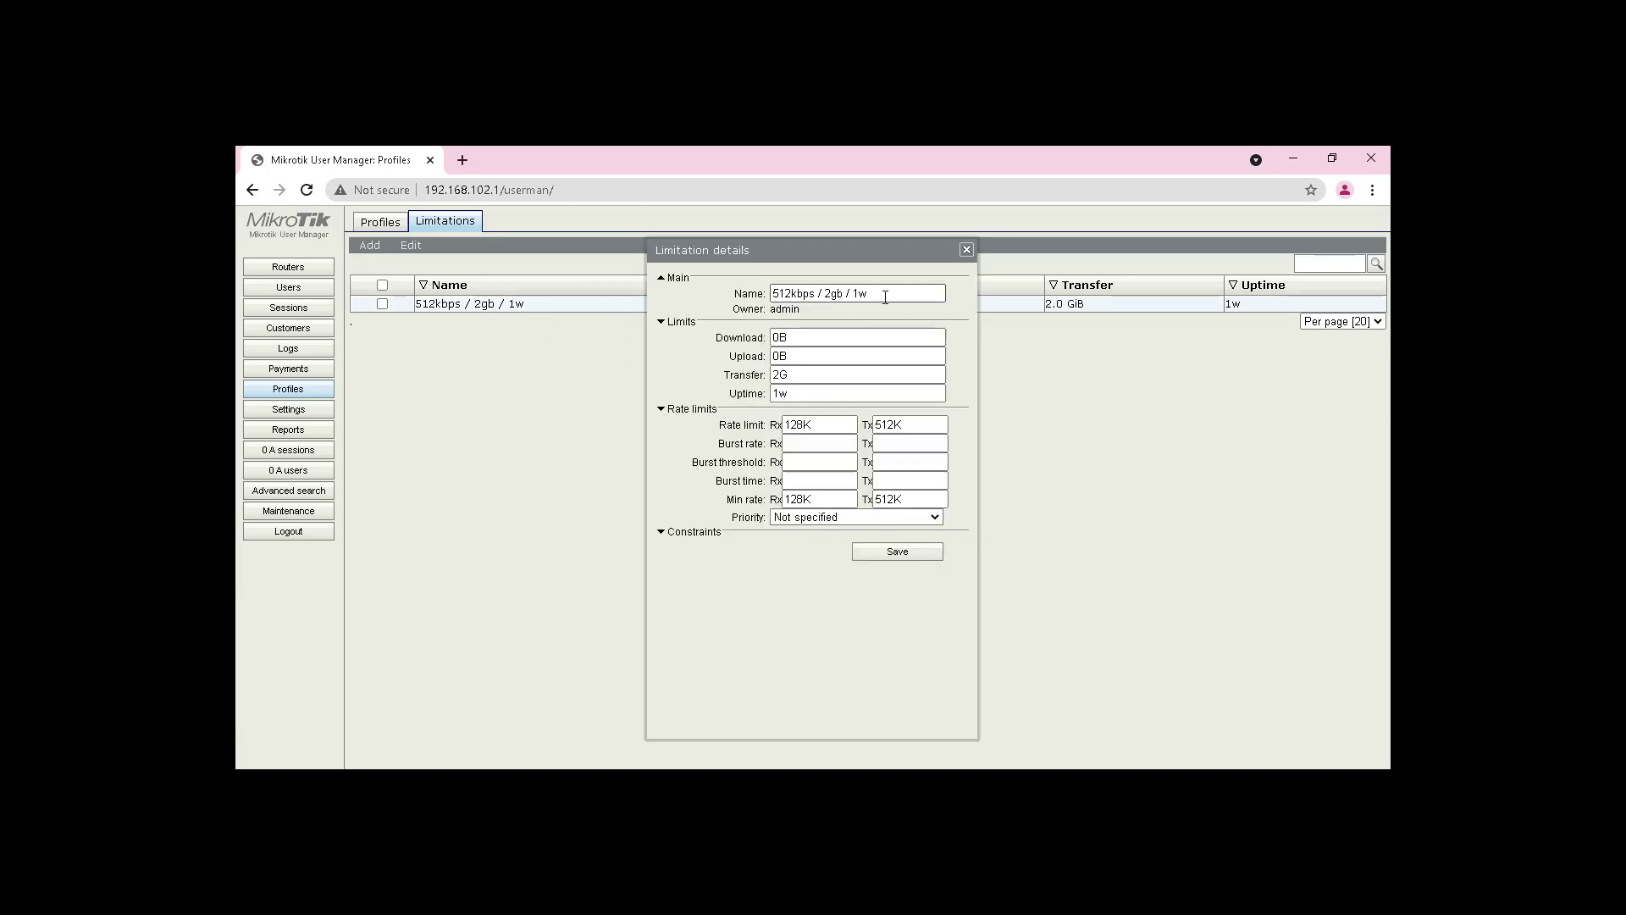
triple_click(885, 298)
right_click(805, 299)
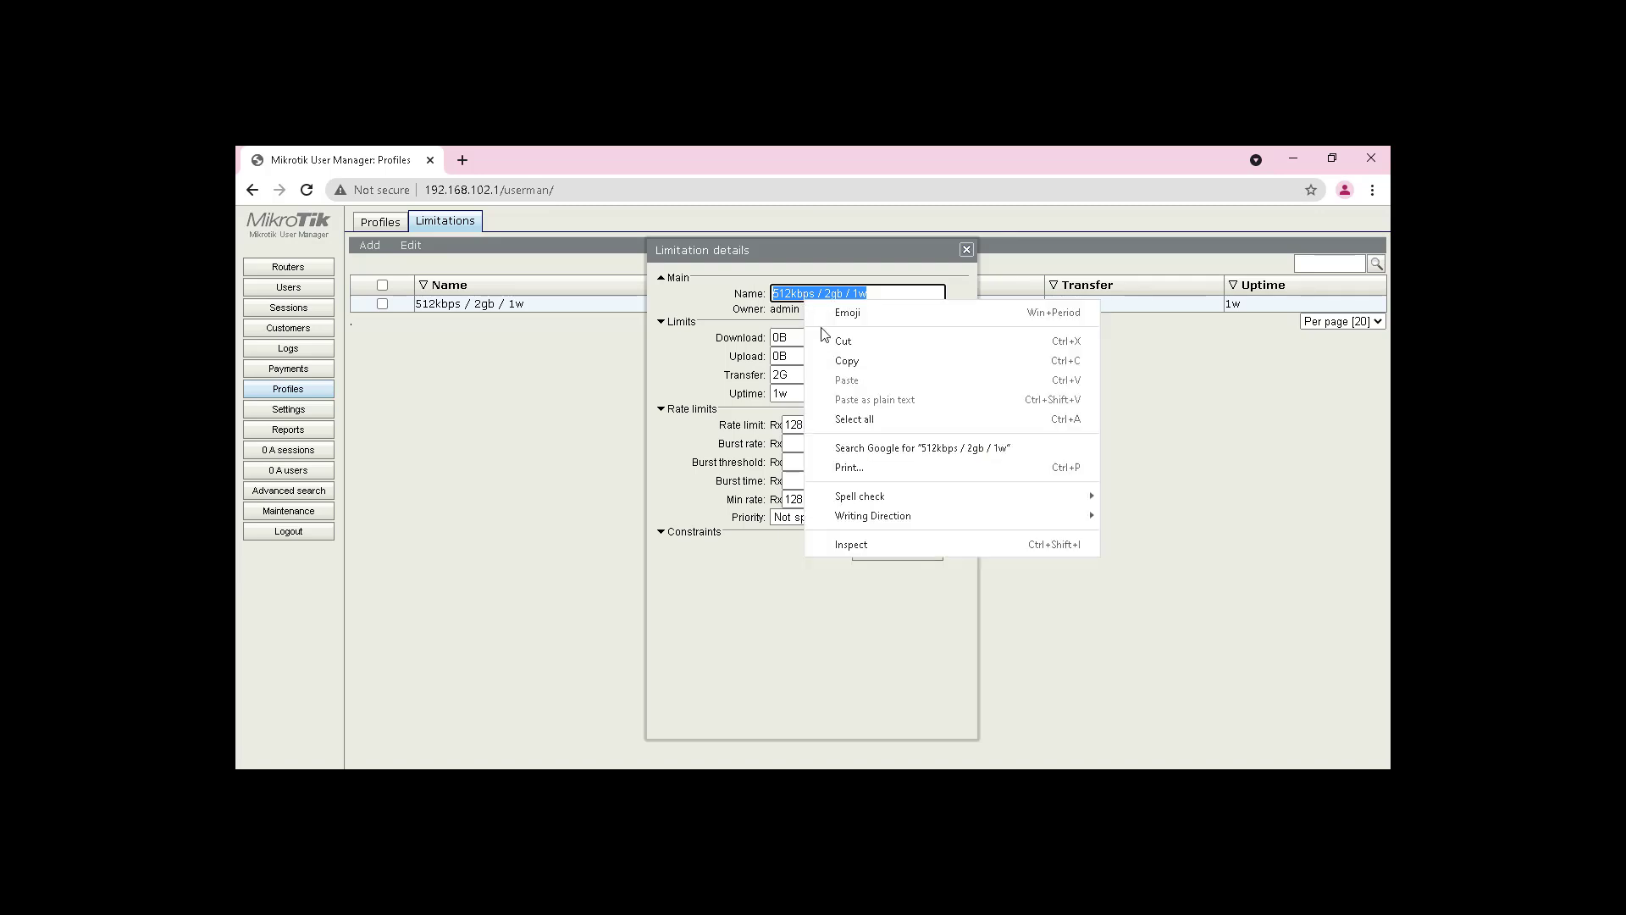
click(841, 360)
click(965, 250)
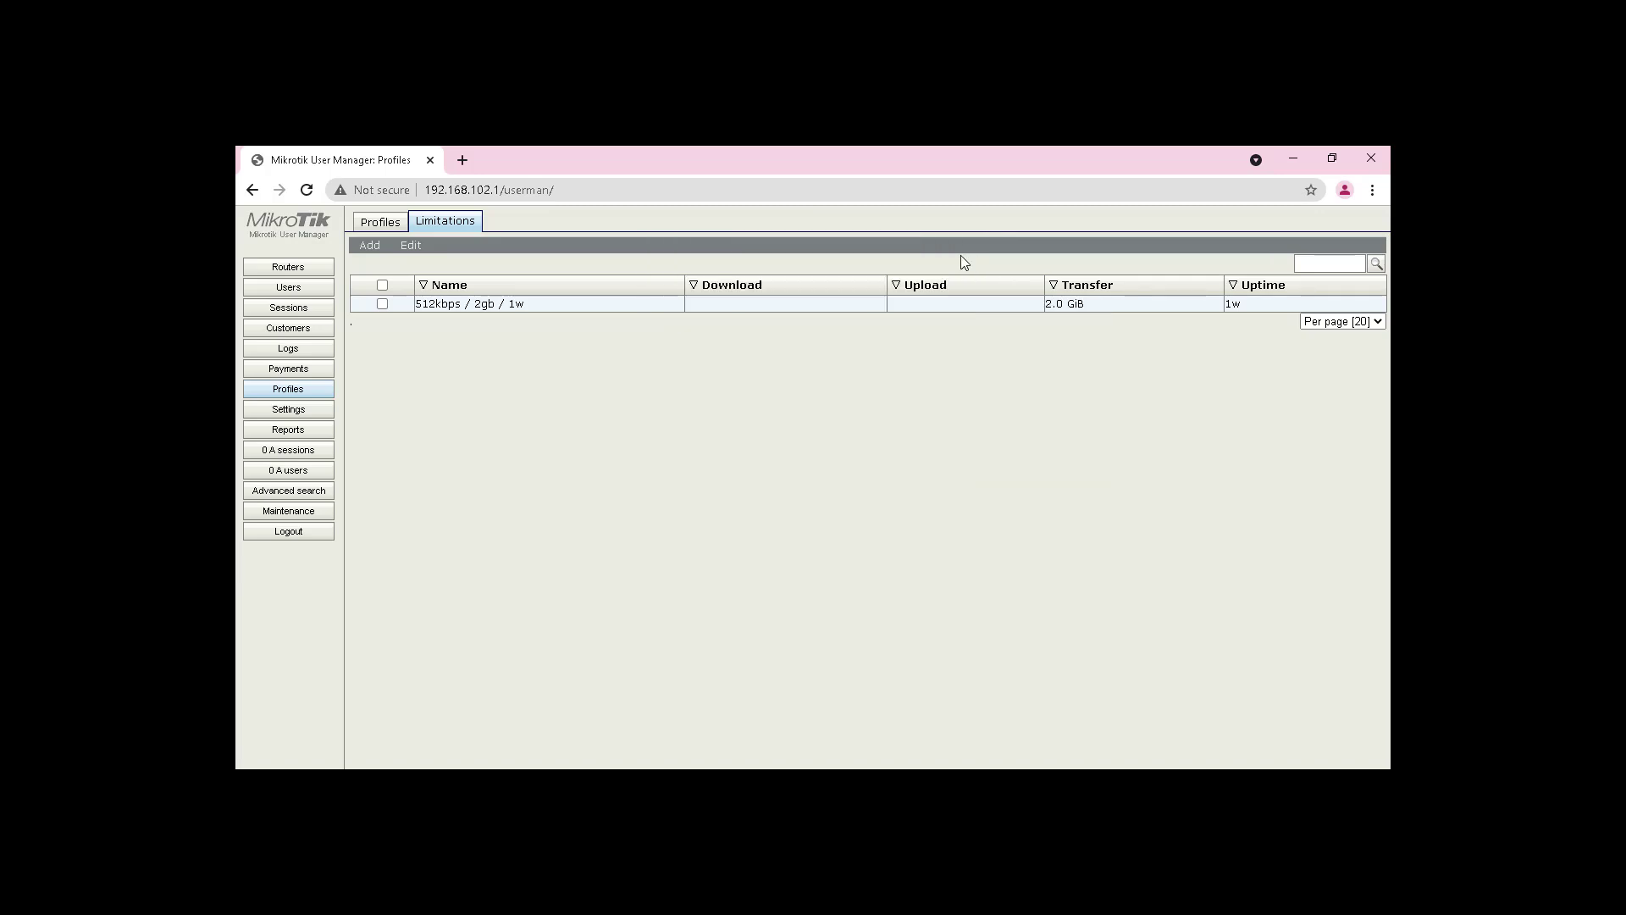
Step: Create a new profile named '512kbps / 2gb / 1w', using the same name for users
click(375, 224)
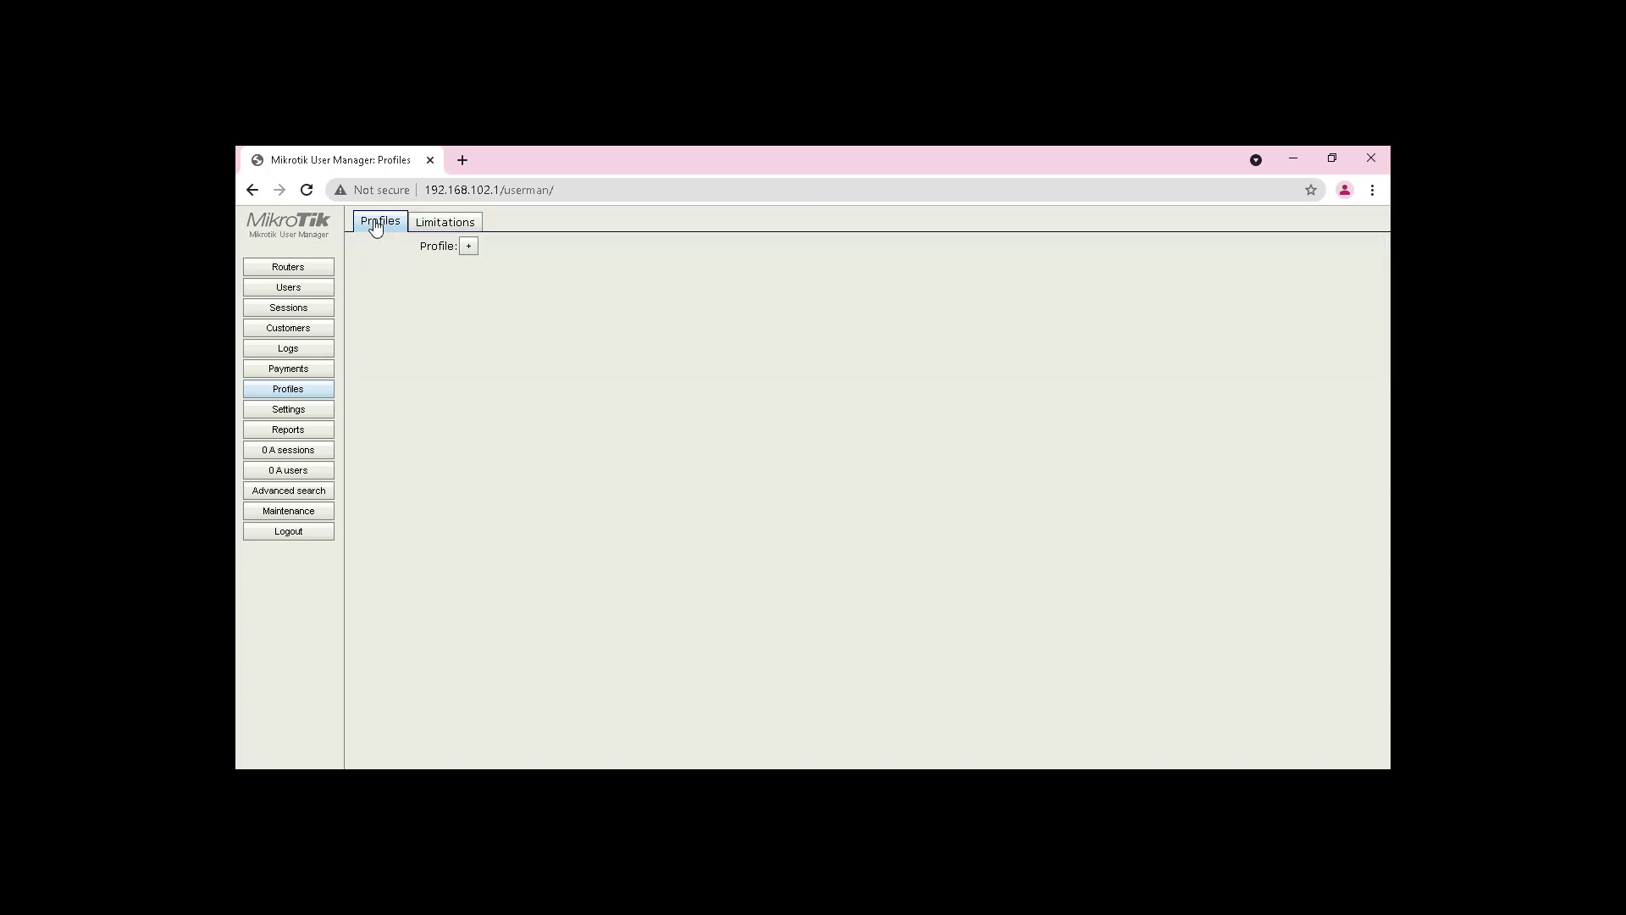
click(469, 247)
key(ctrl+v)
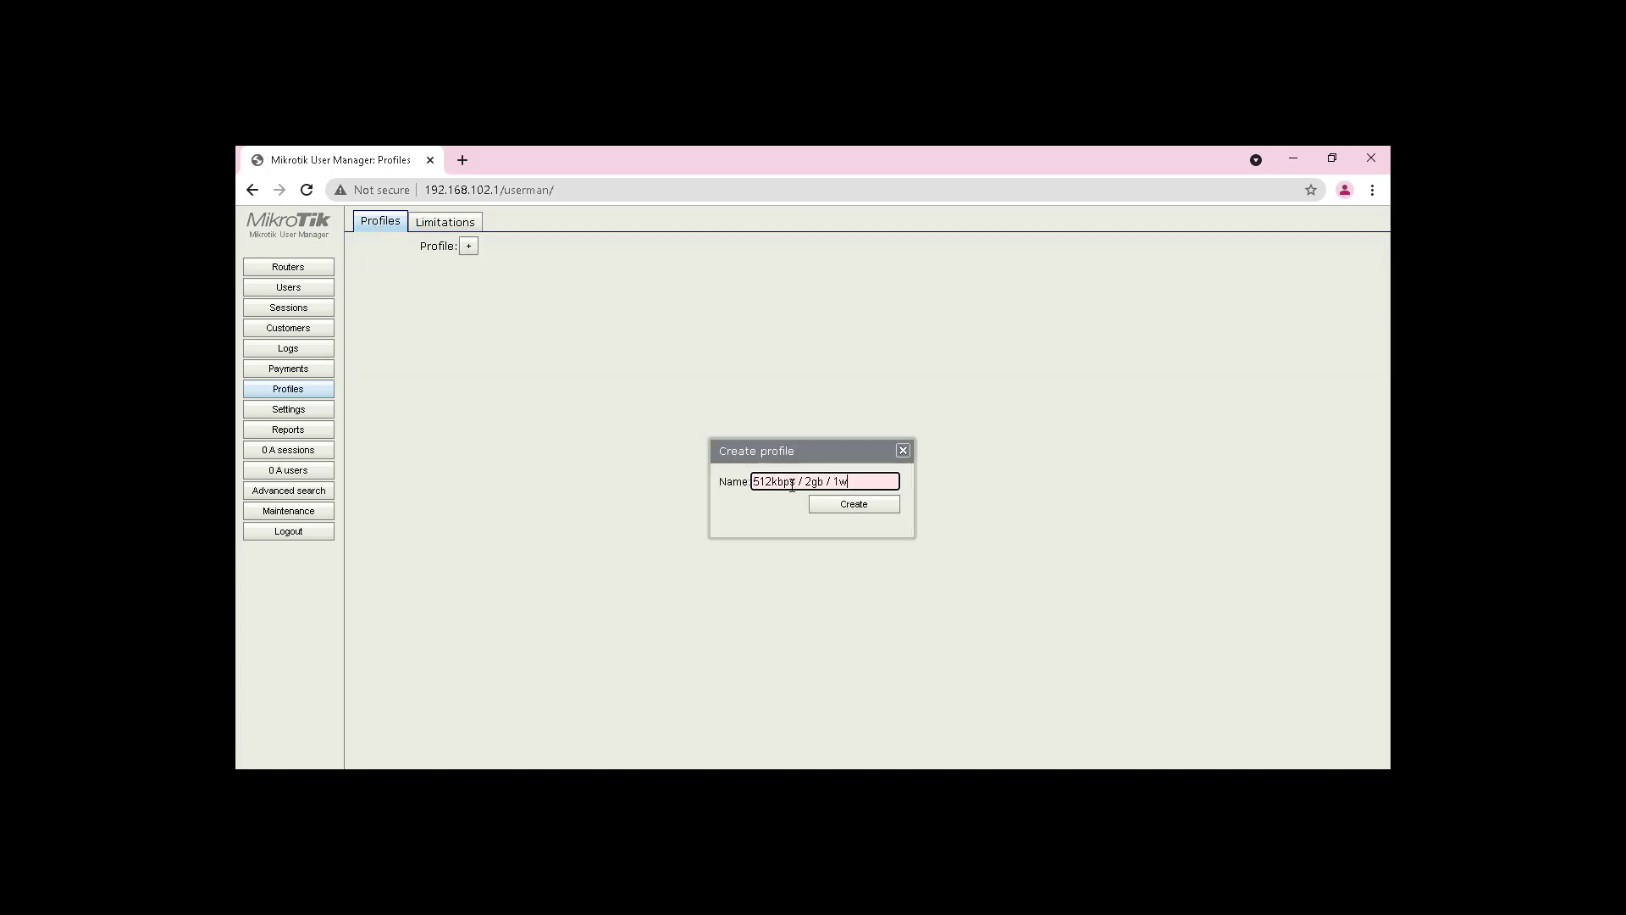
click(825, 510)
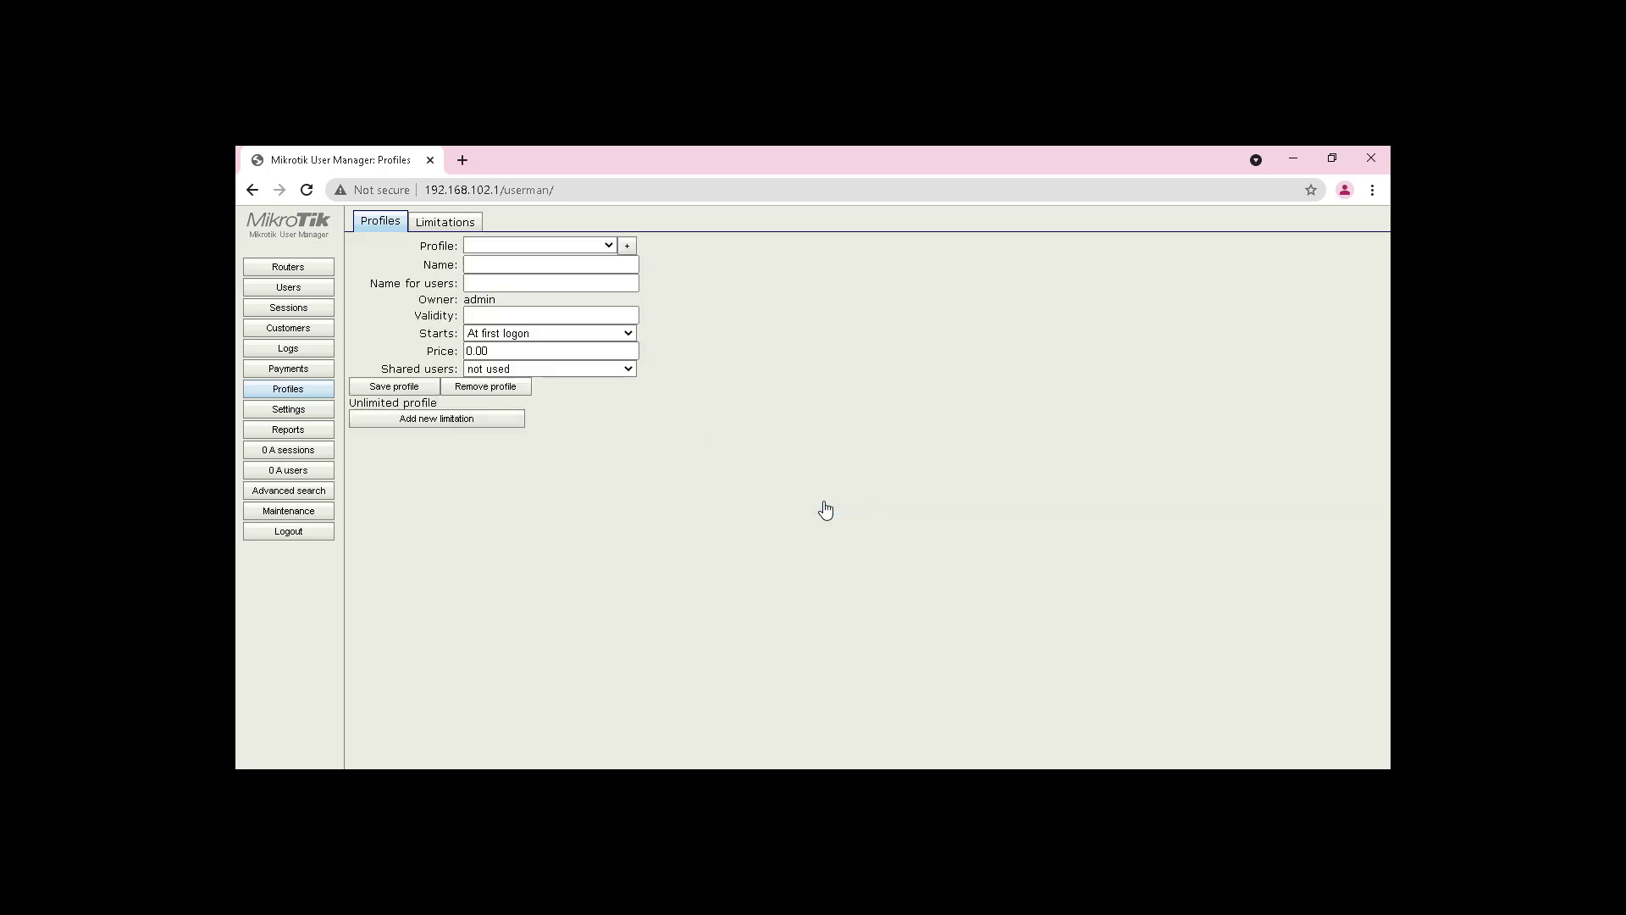
click(496, 265)
key(ctrl+v)
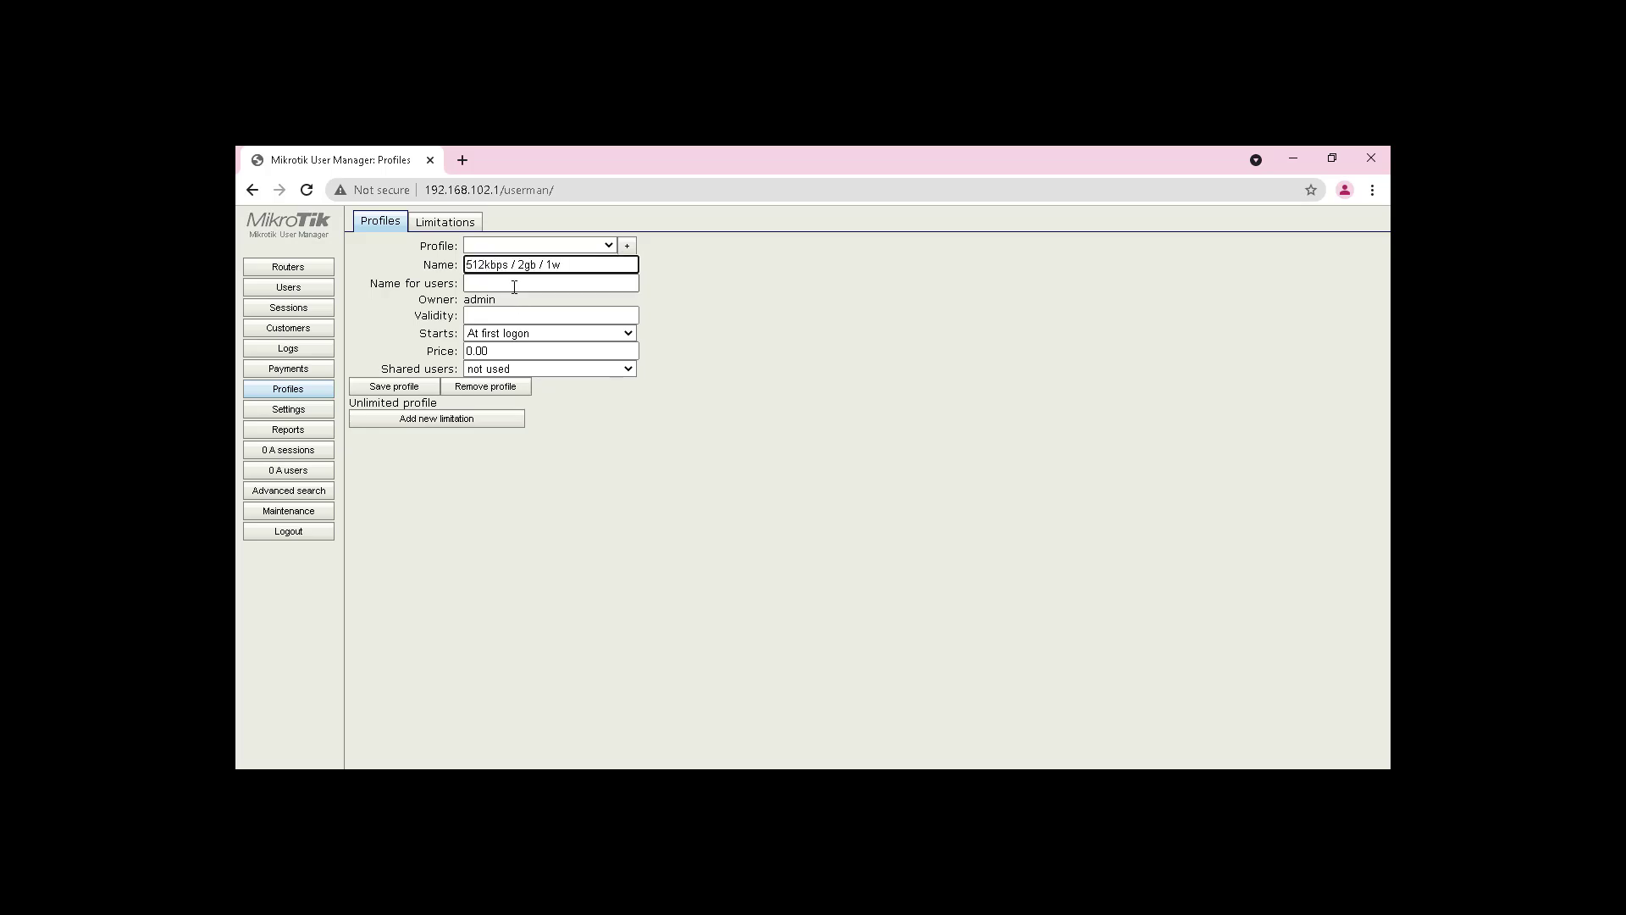
key(Tab)
key(ctrl+v)
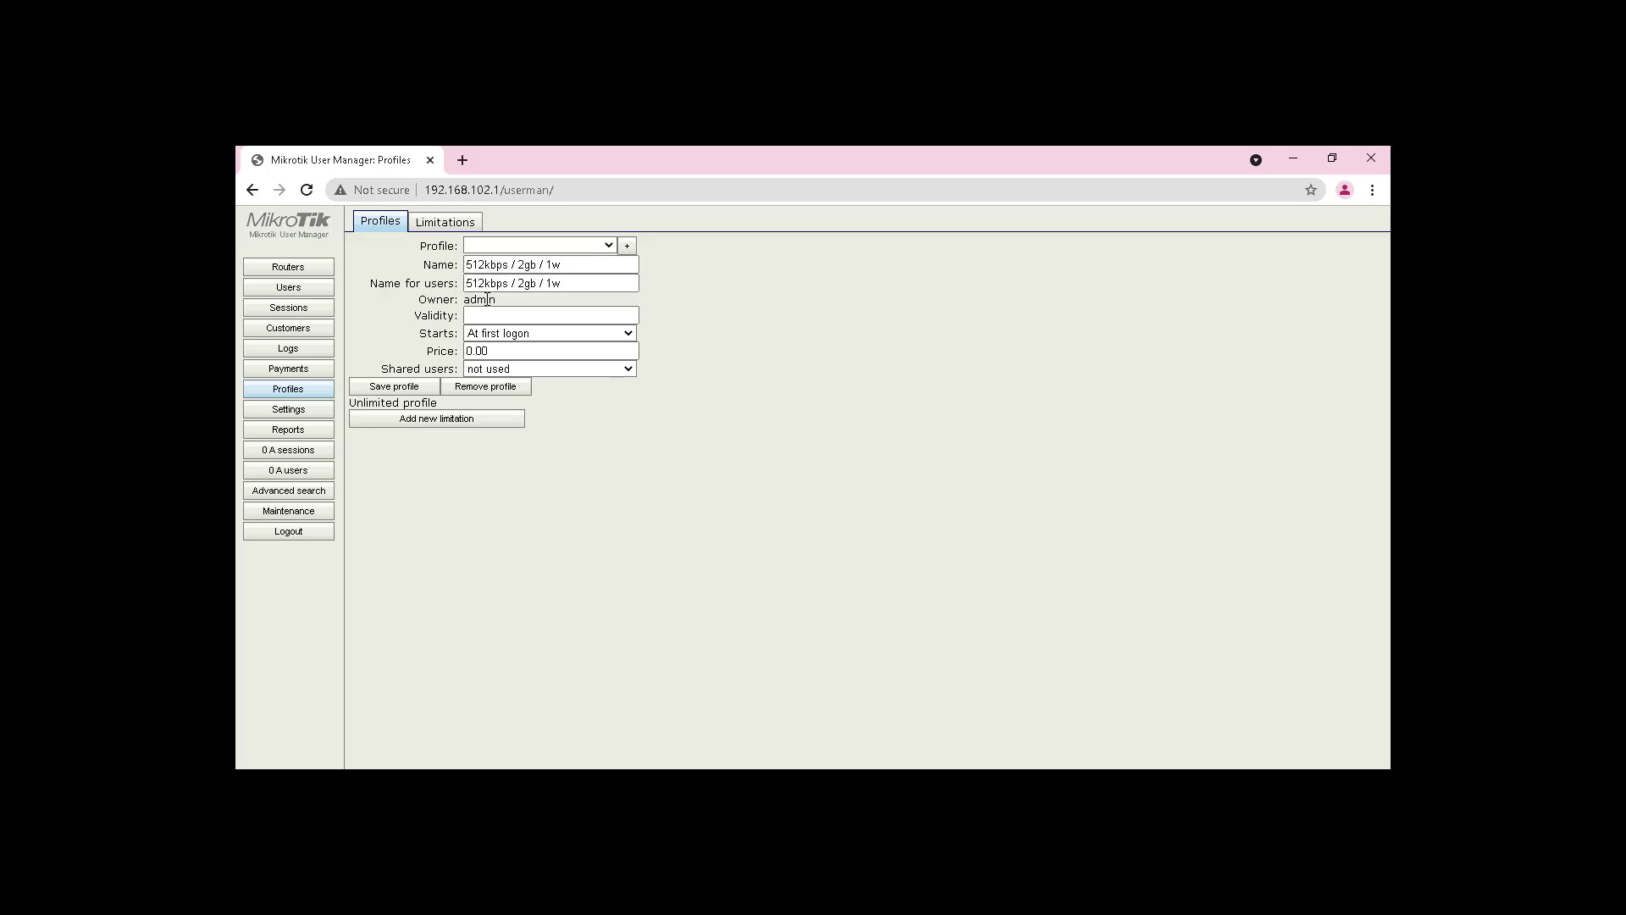
Step: Give the profile 1w validity from first logon, price 10000 and 1 shared user, and save it
click(496, 315)
click(497, 315)
text(1w)
click(497, 334)
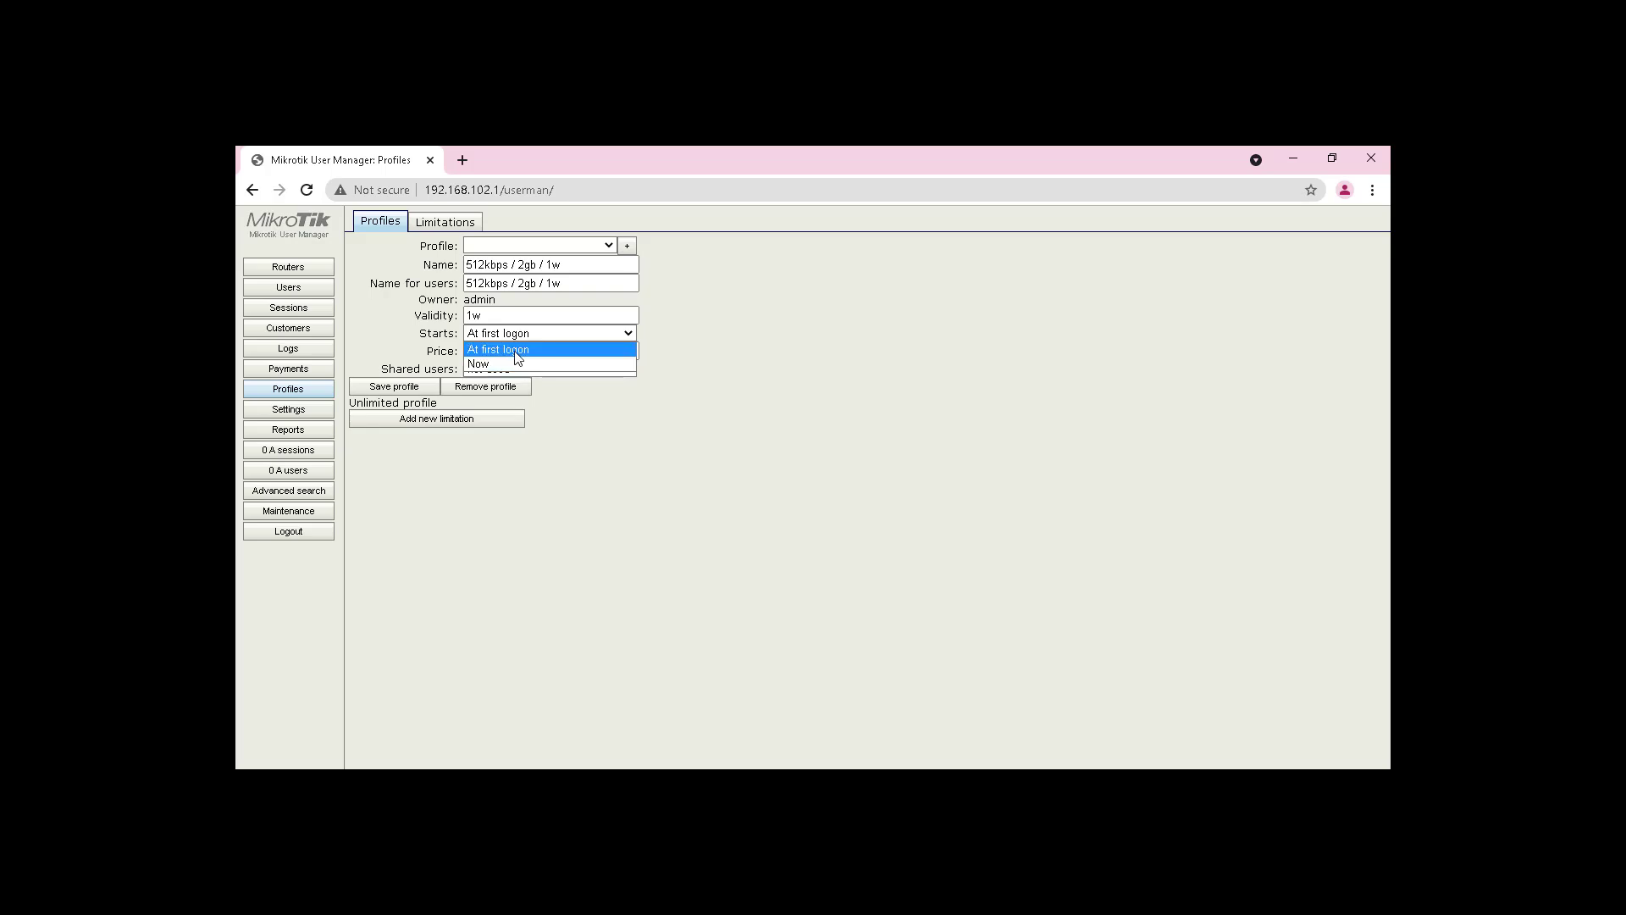
click(518, 358)
key(Tab)
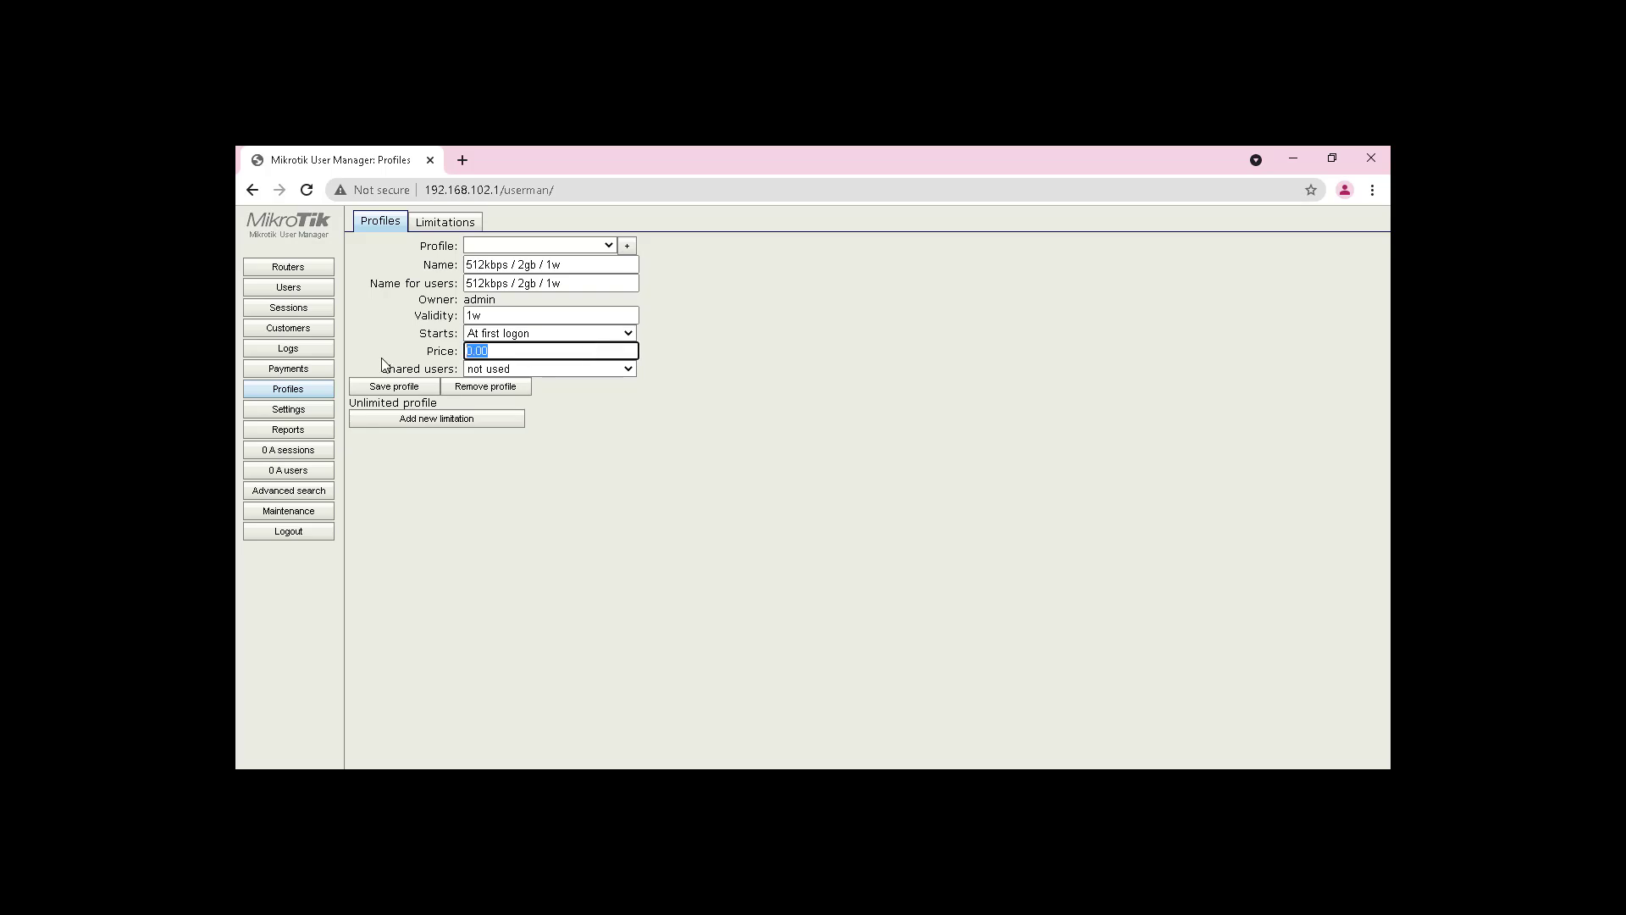
text(10000)
click(484, 370)
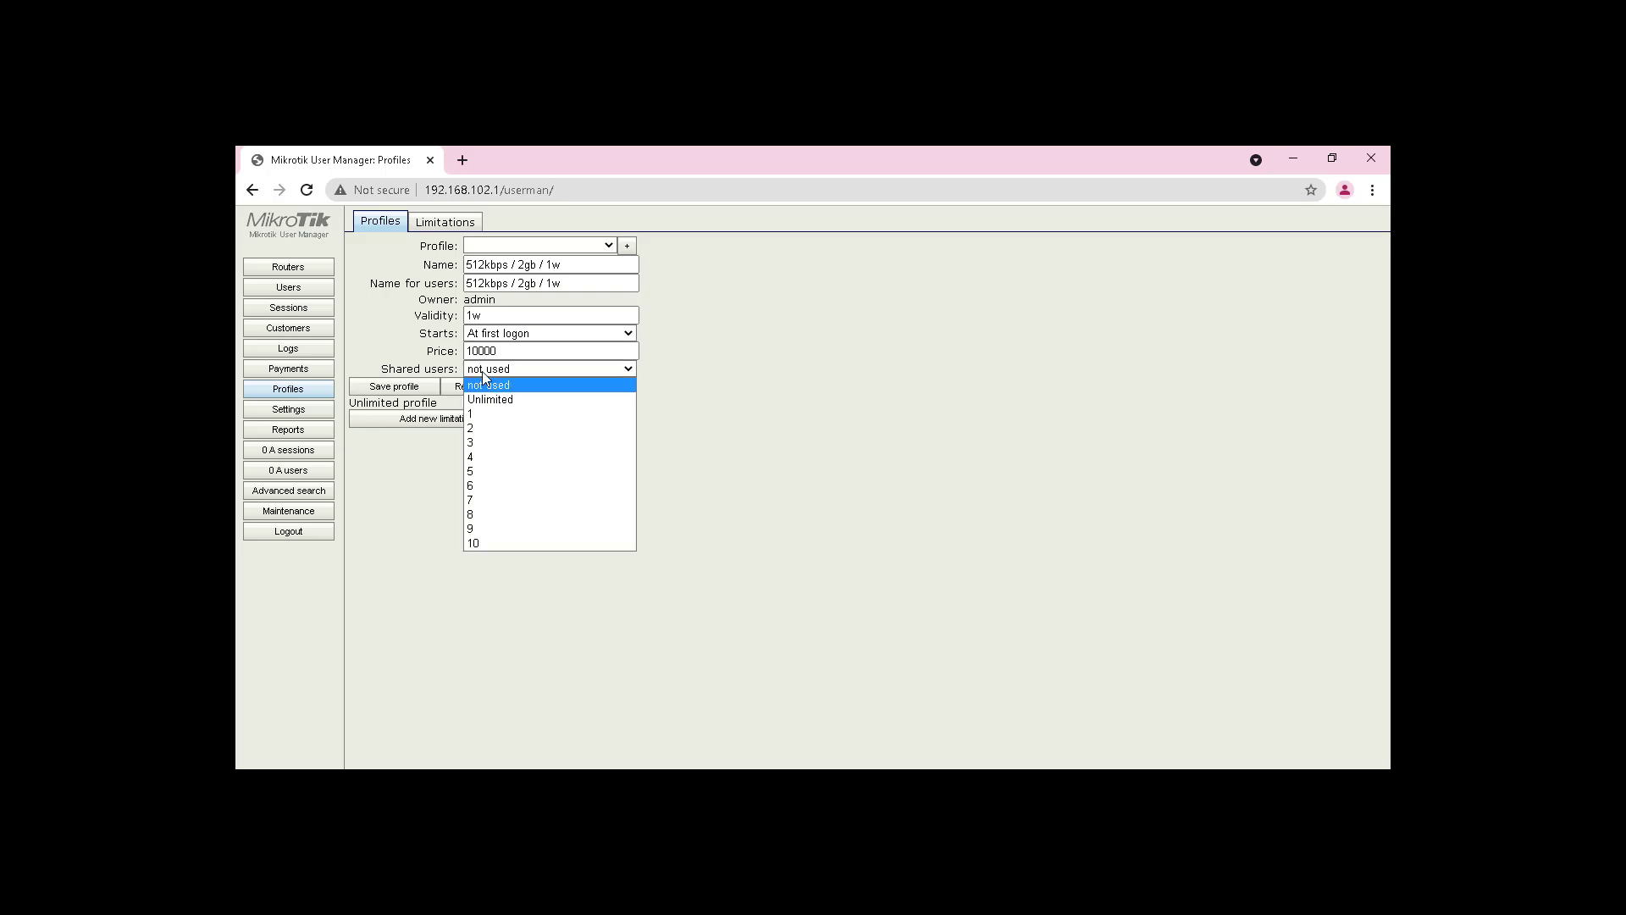
click(487, 414)
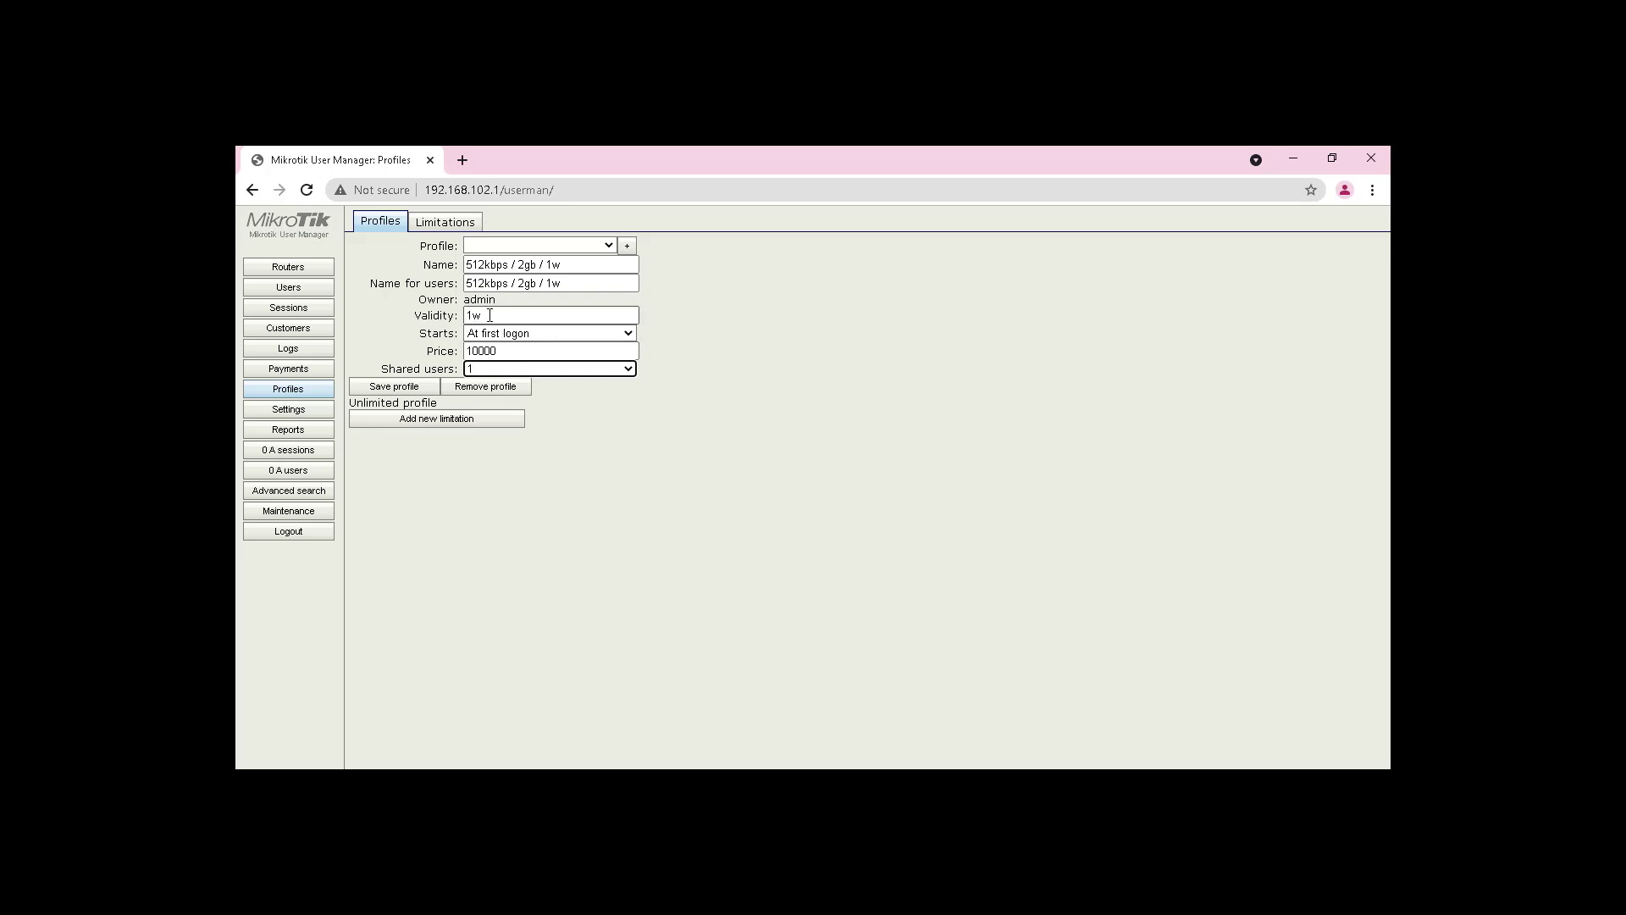
click(395, 387)
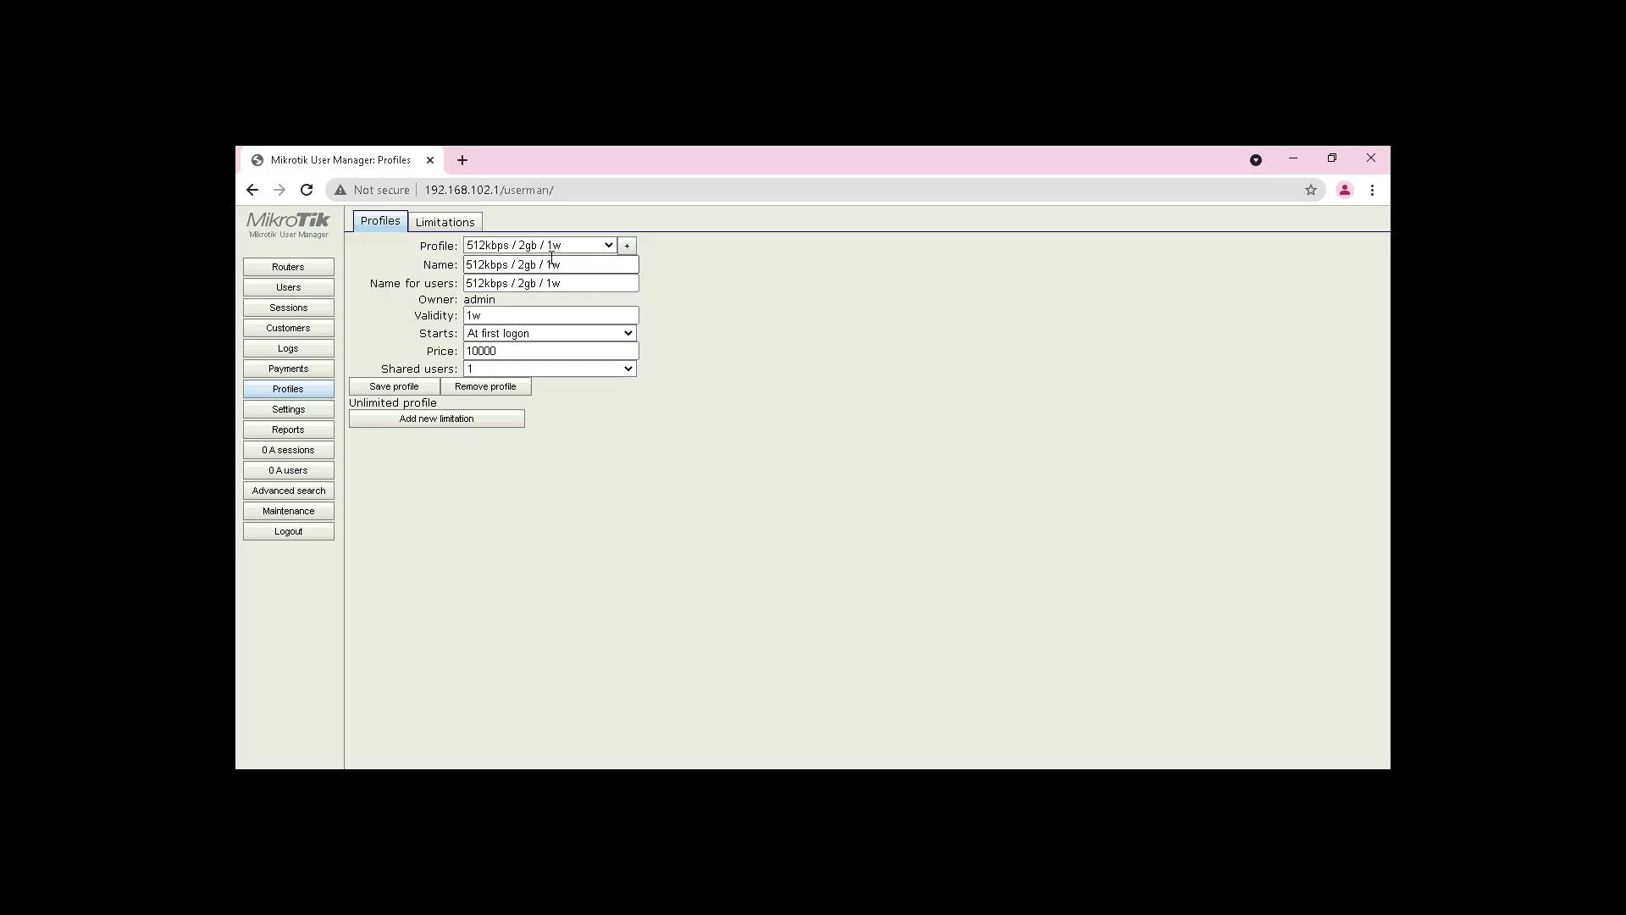
Step: Attach the 512kbps / 2gb / 1w limitation to the profile, then go to Users
click(414, 429)
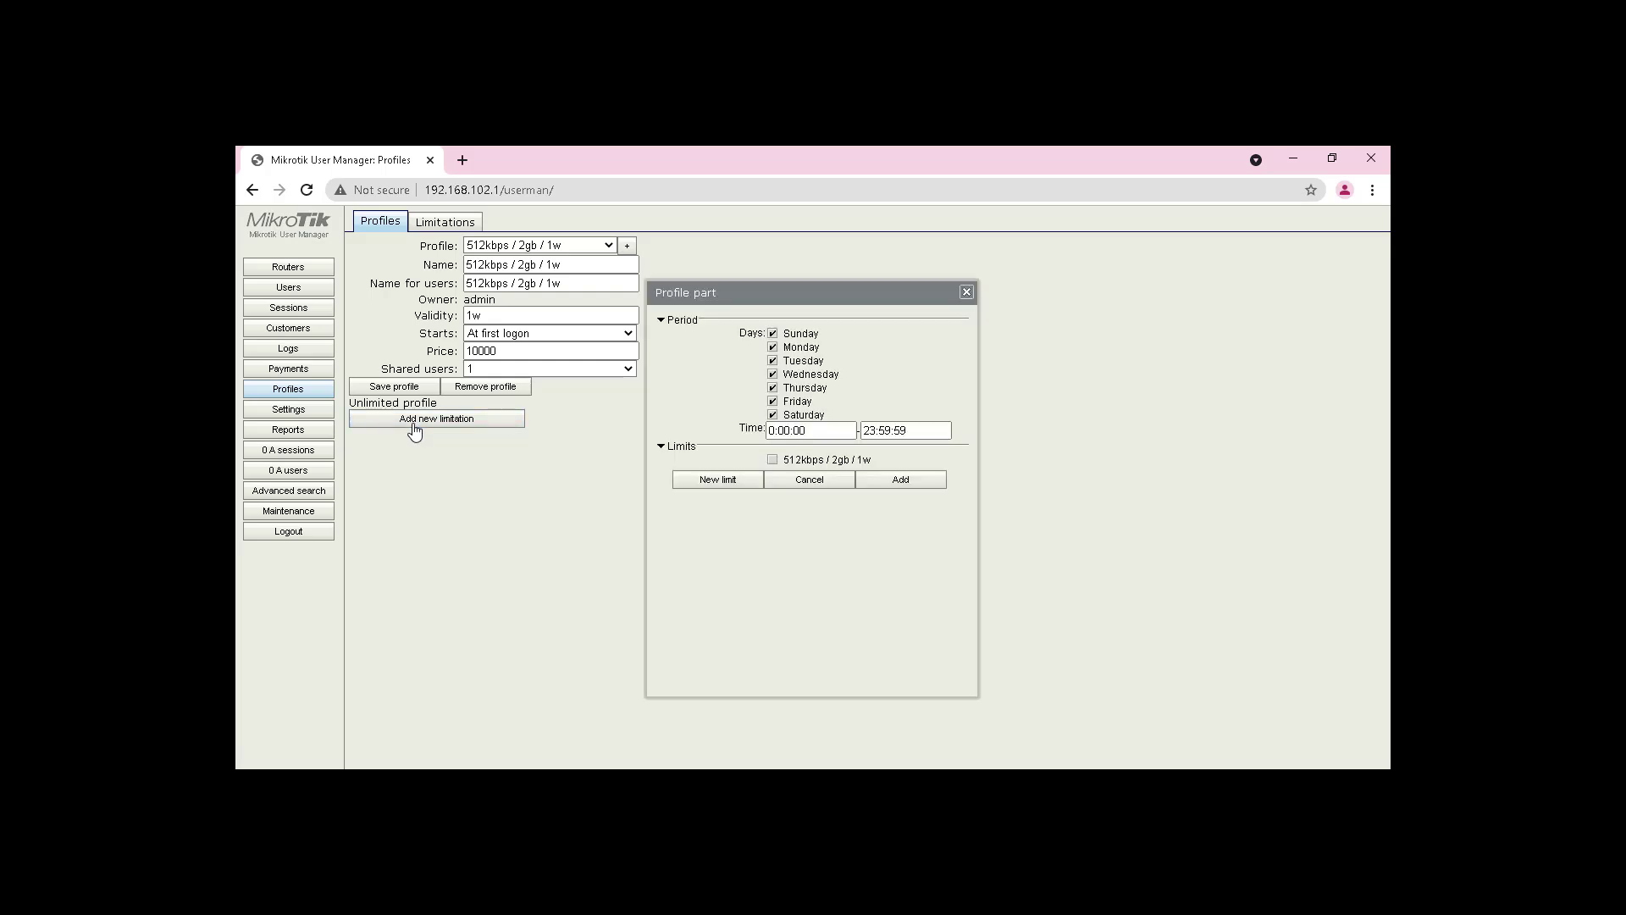
click(773, 460)
click(901, 480)
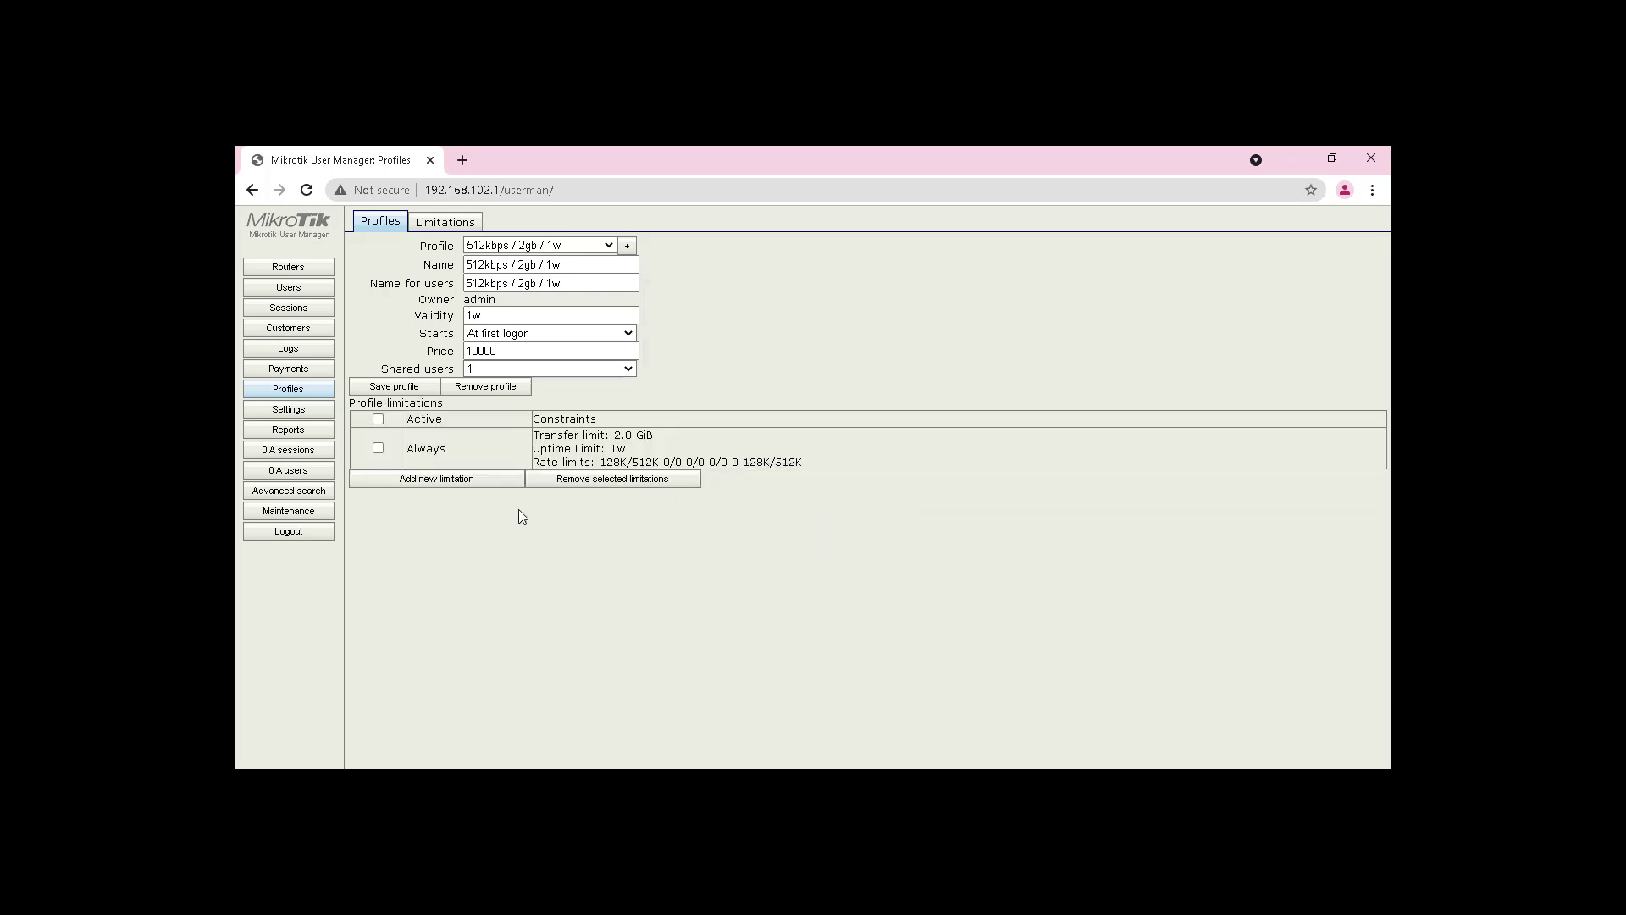
click(308, 291)
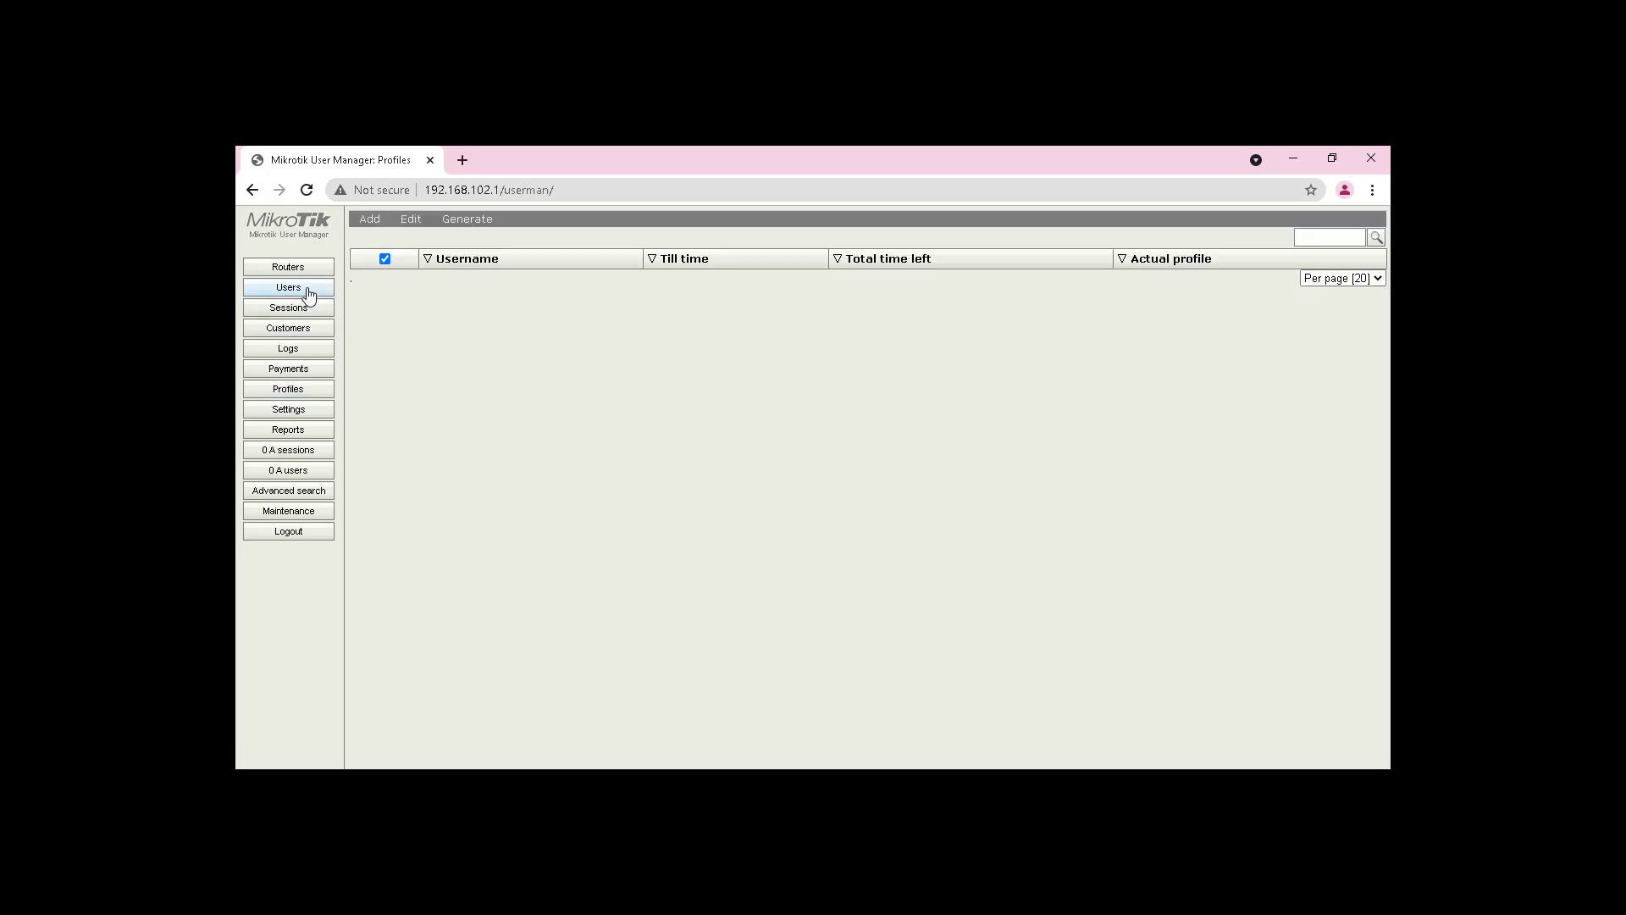
Step: Batch-generate 20 users with the 512kbps / 2gb / 1w profile
click(370, 219)
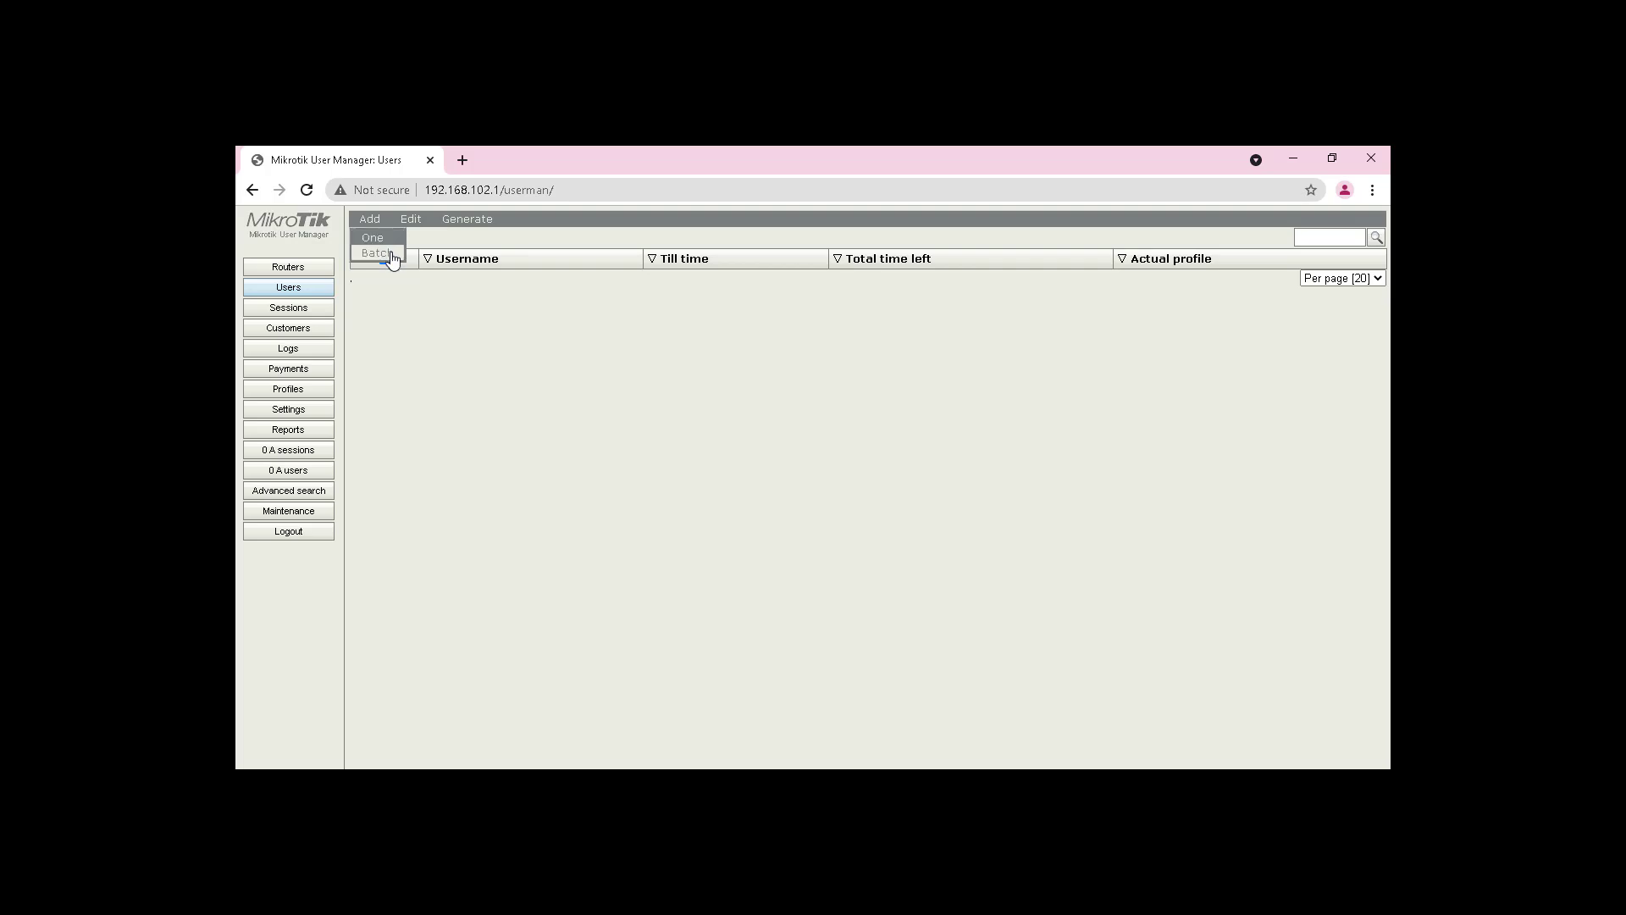
click(392, 259)
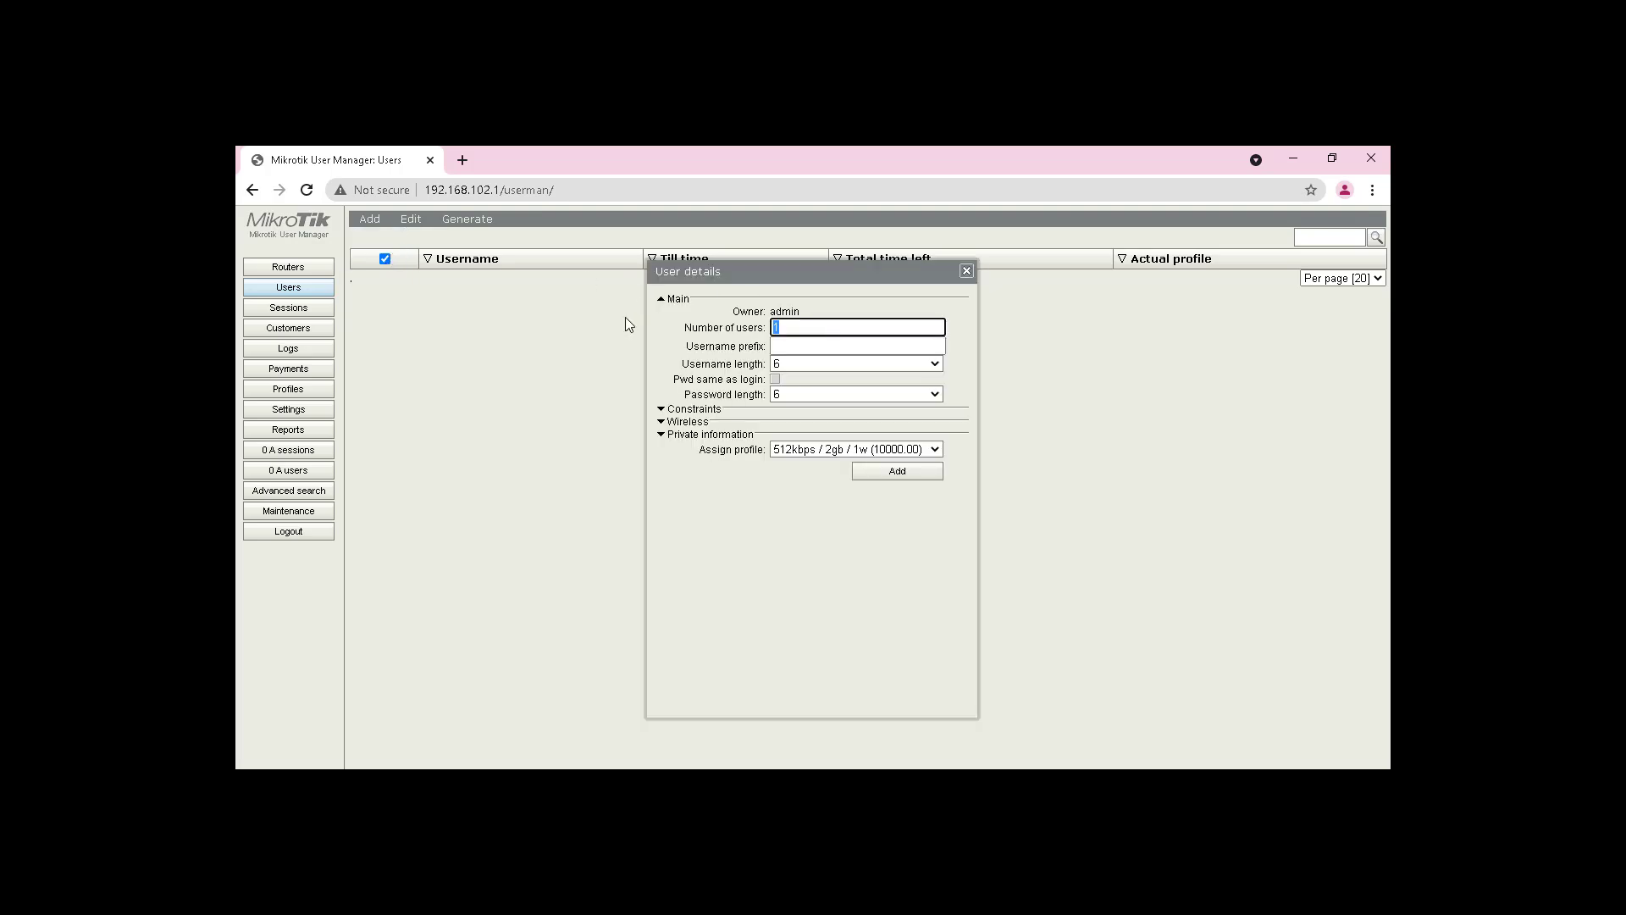
text(20)
click(867, 475)
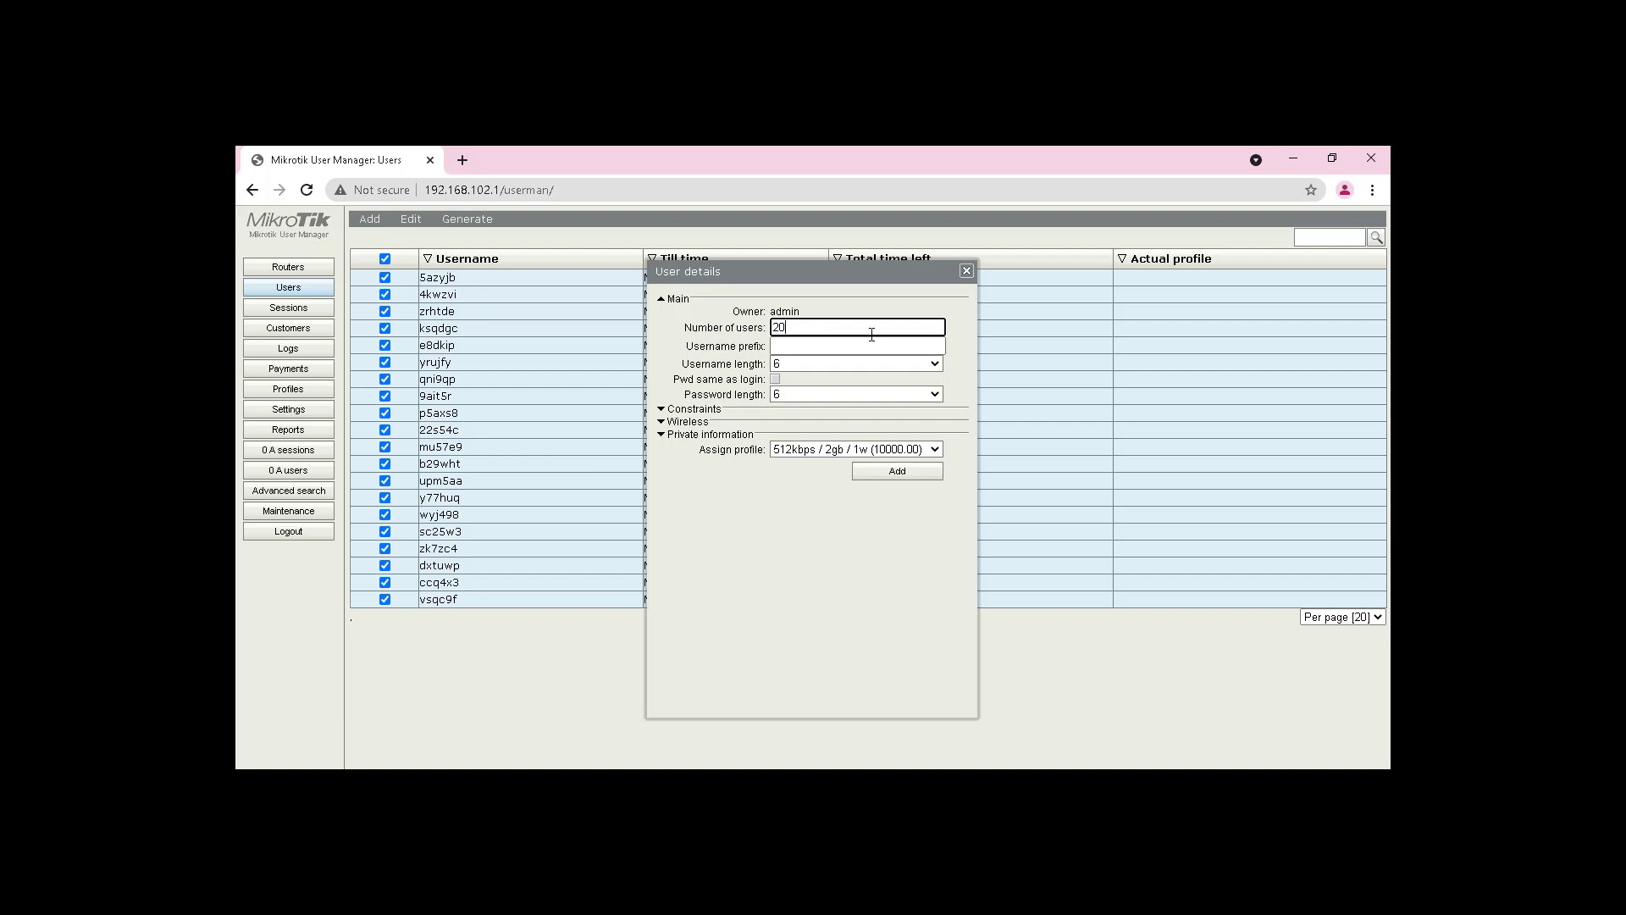
click(966, 270)
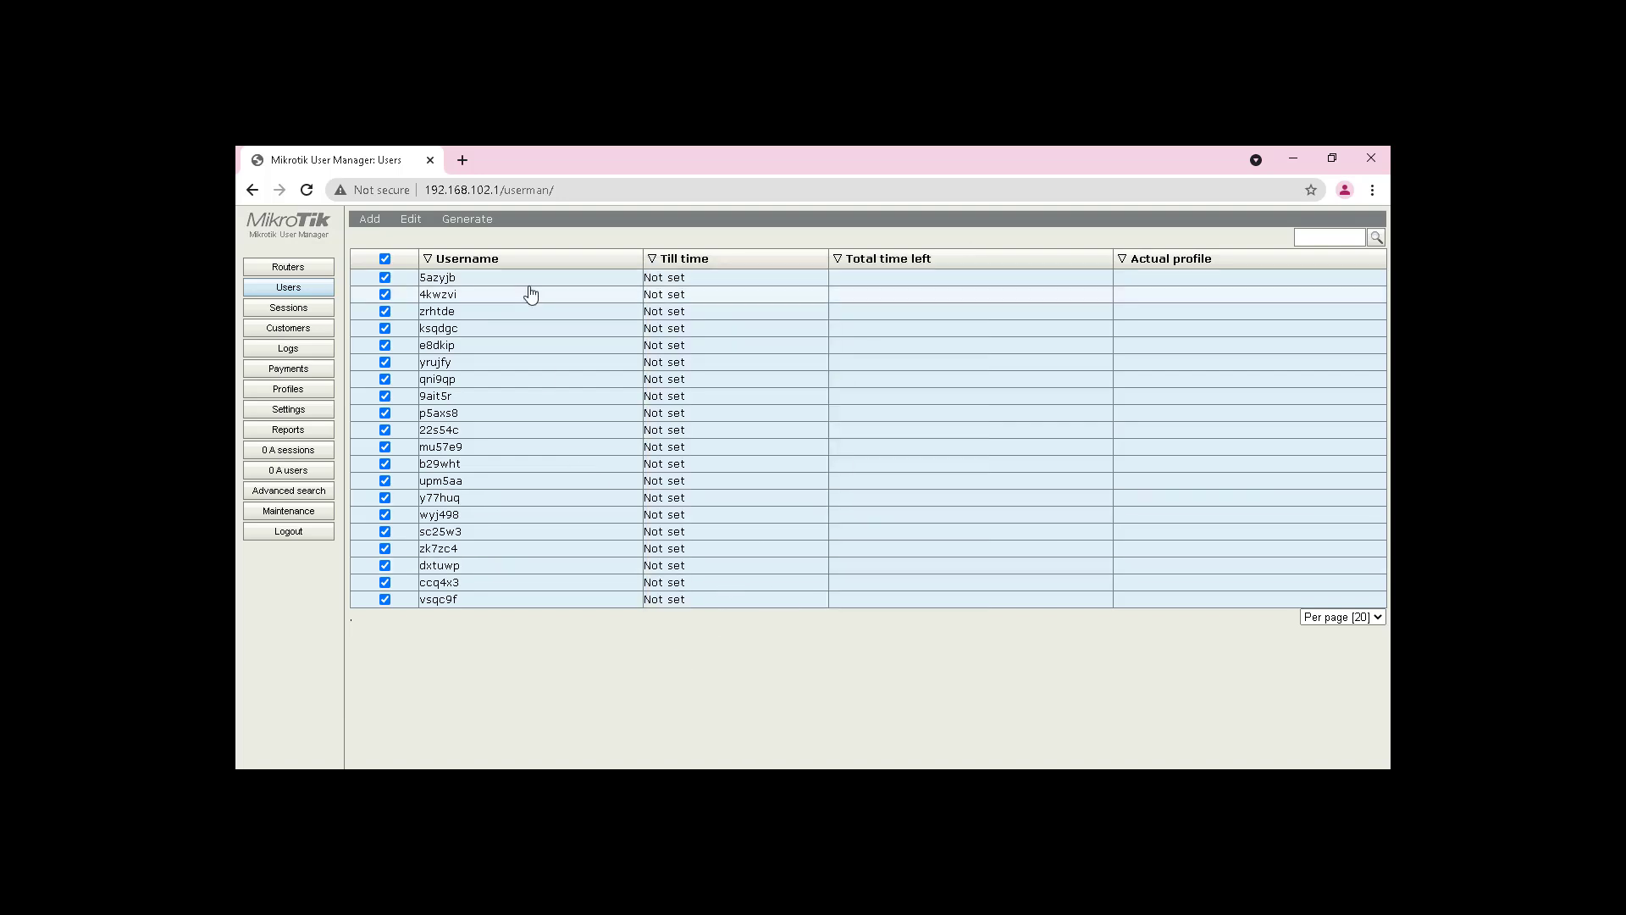
Step: Open the first generated user's details alongside a new Notepad window
click(468, 283)
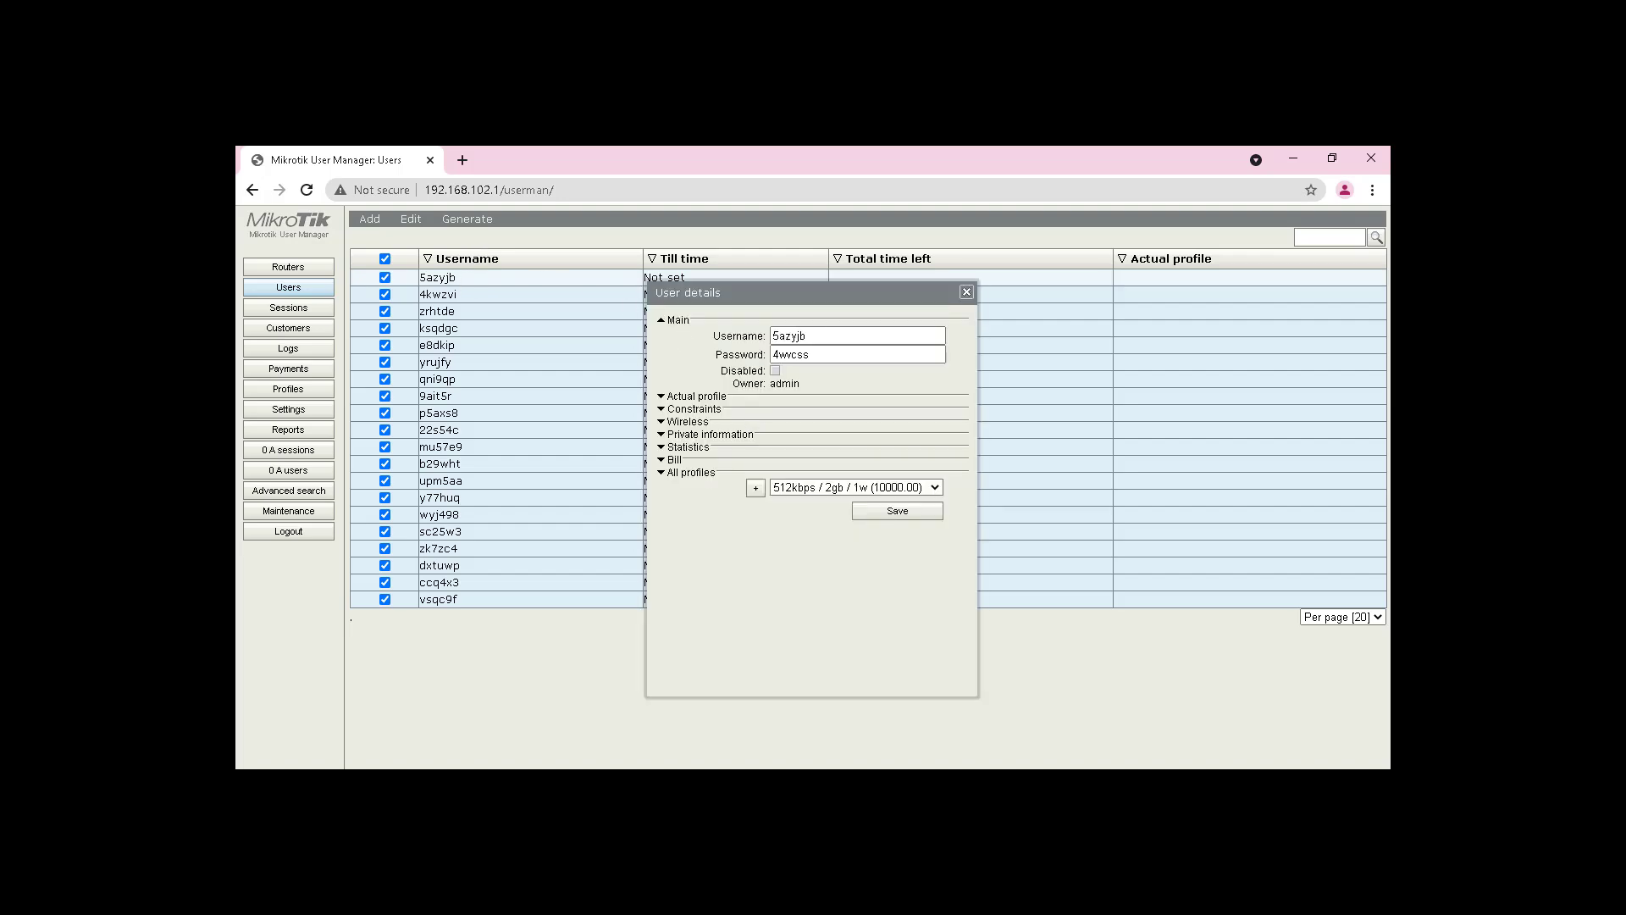
key(super)
text(note)
key(Return)
drag(963, 339, 1106, 281)
Step: Copy the user's username and password into Notepad, then close the user details
double_click(850, 334)
key(ctrl+c)
key(alt+Tab)
key(ctrl+v)
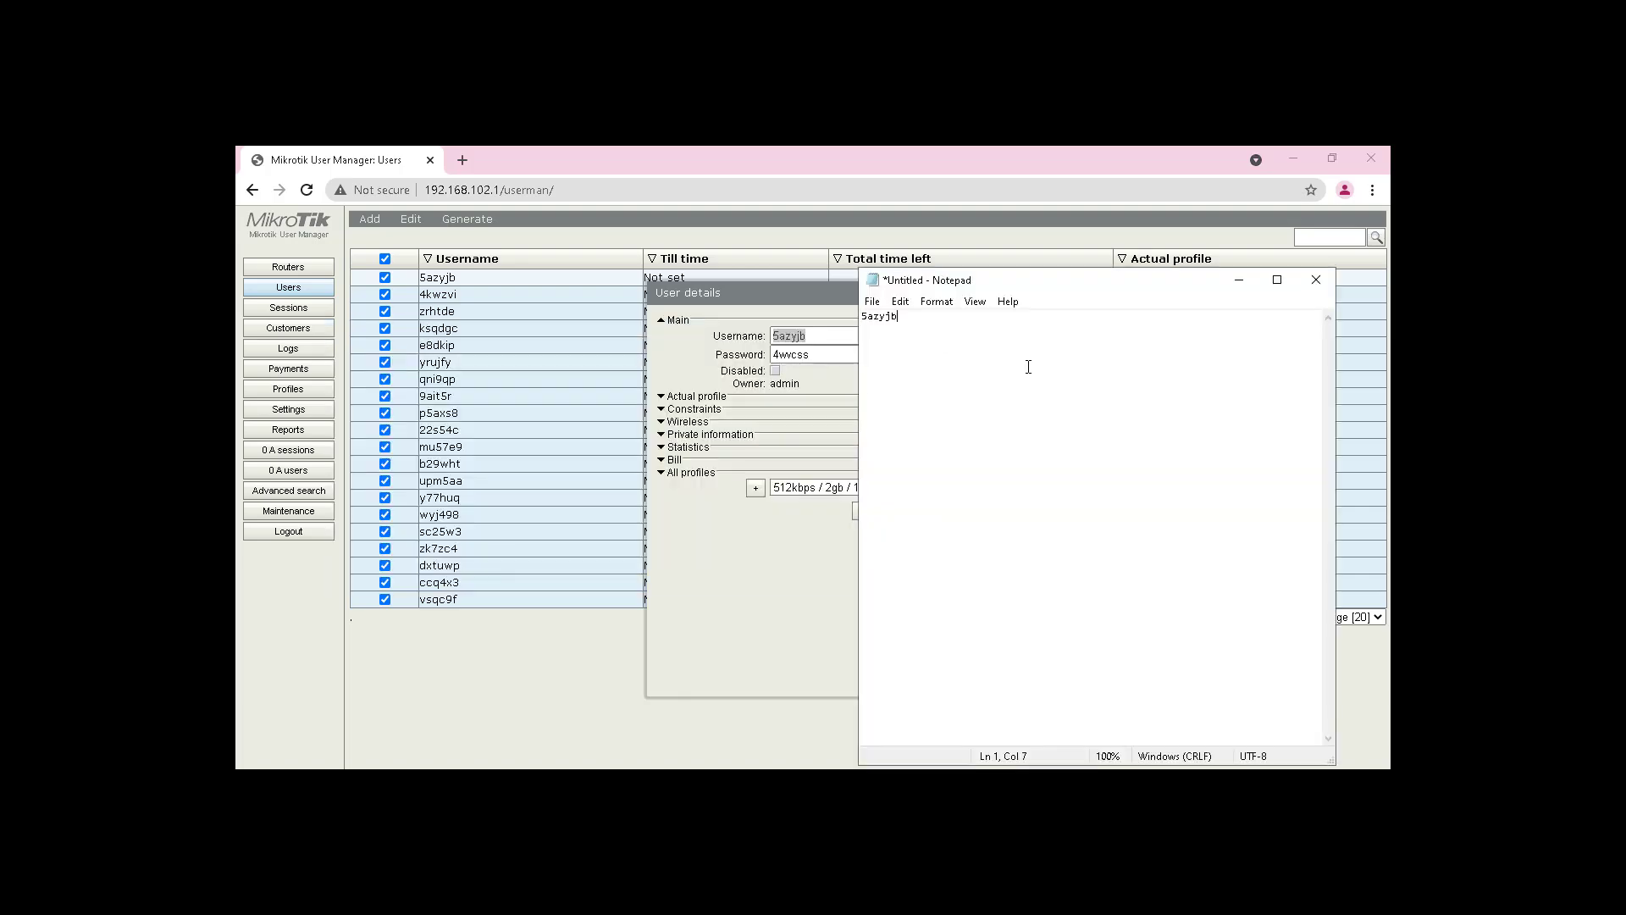
key(alt+Tab)
key(Tab)
key(alt+Tab)
click(775, 555)
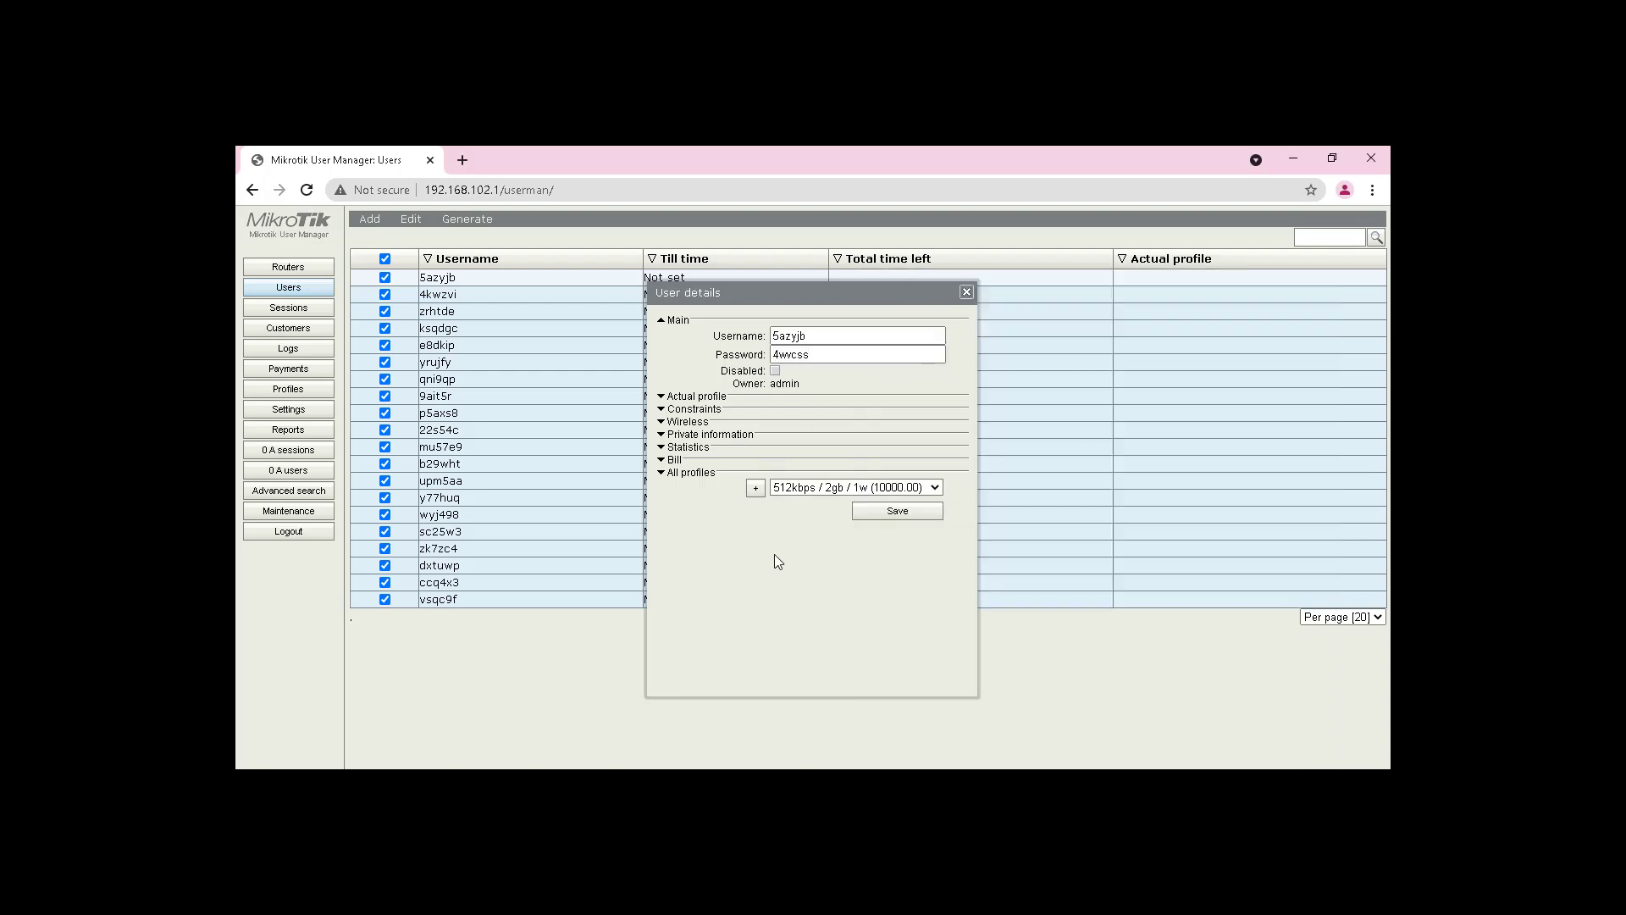
click(965, 293)
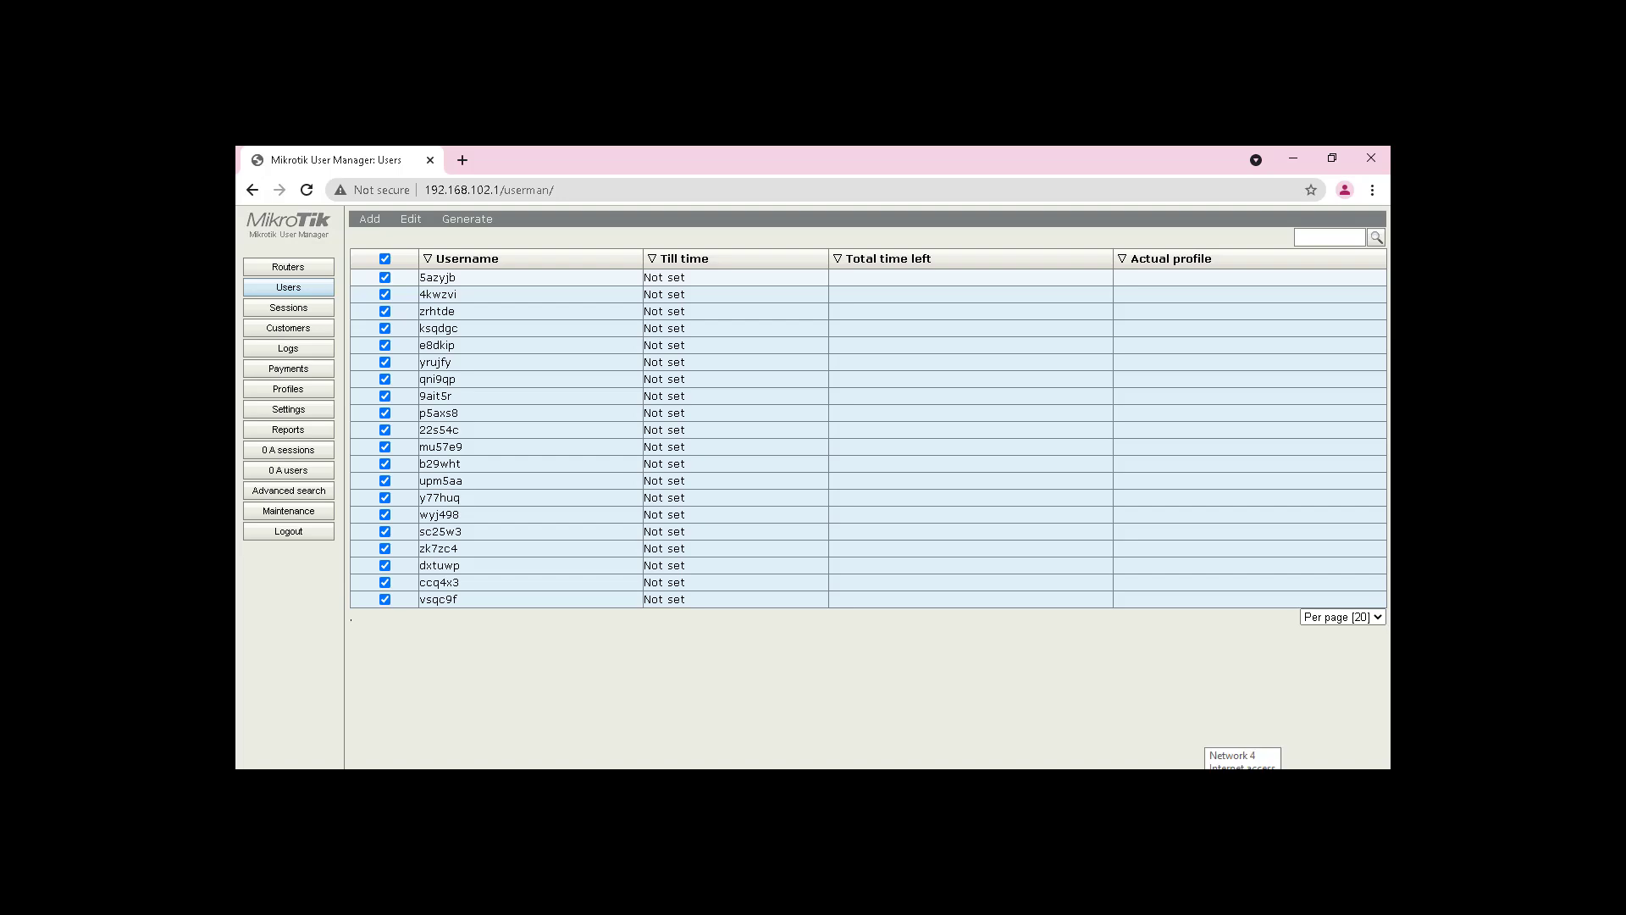
Step: Turn Wi-Fi on and connect to the smkrajasa network
click(1242, 783)
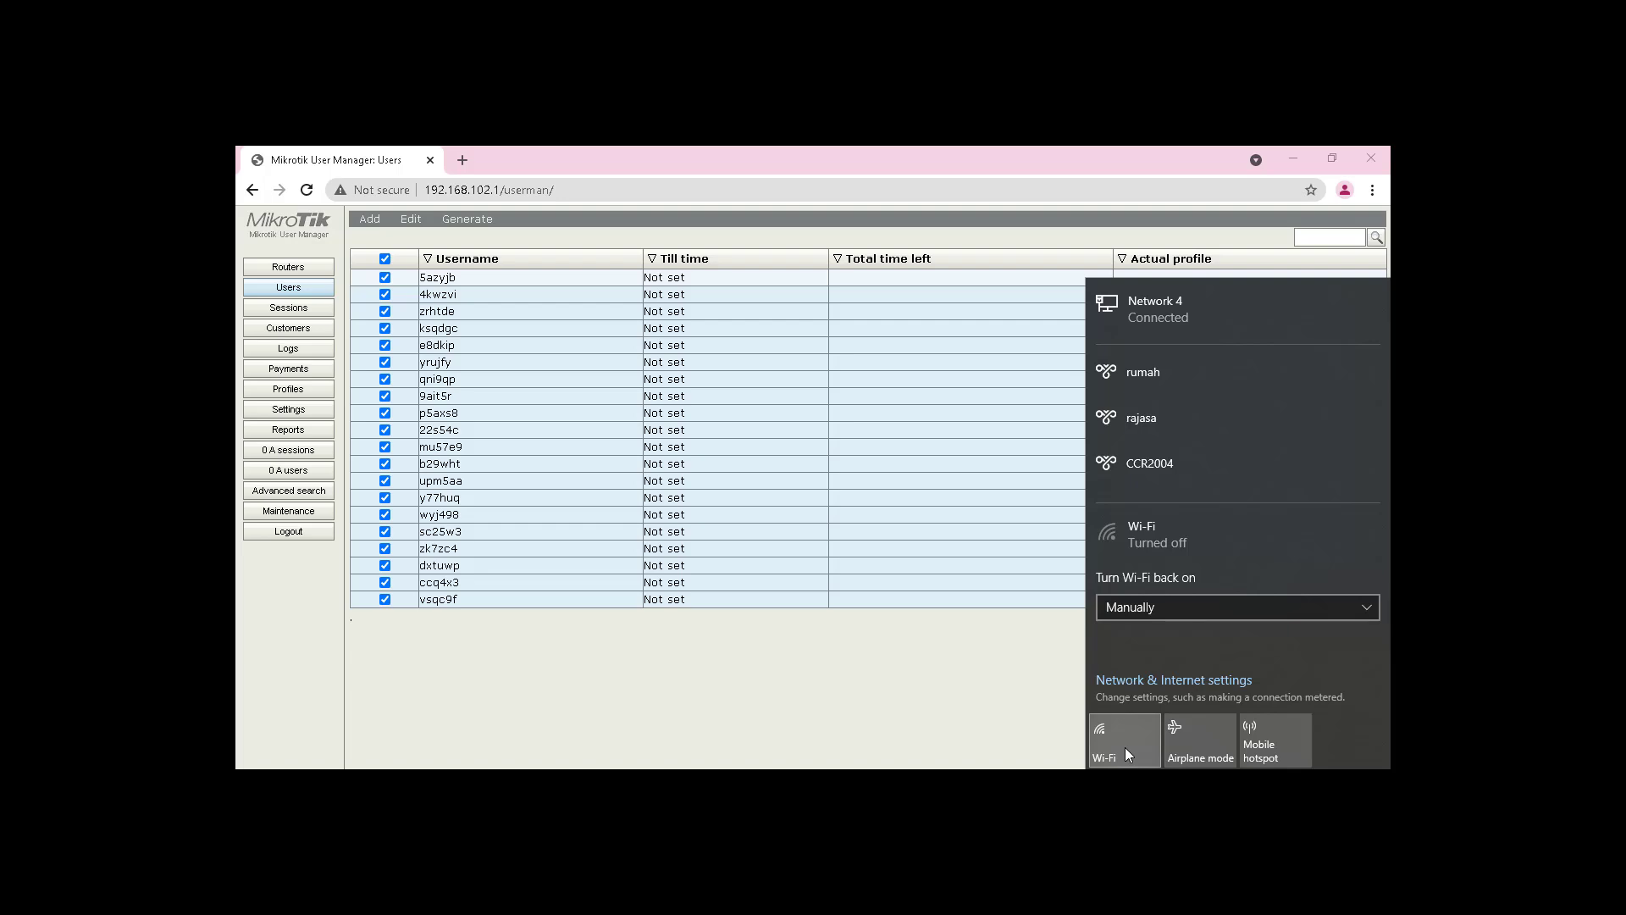
click(1125, 747)
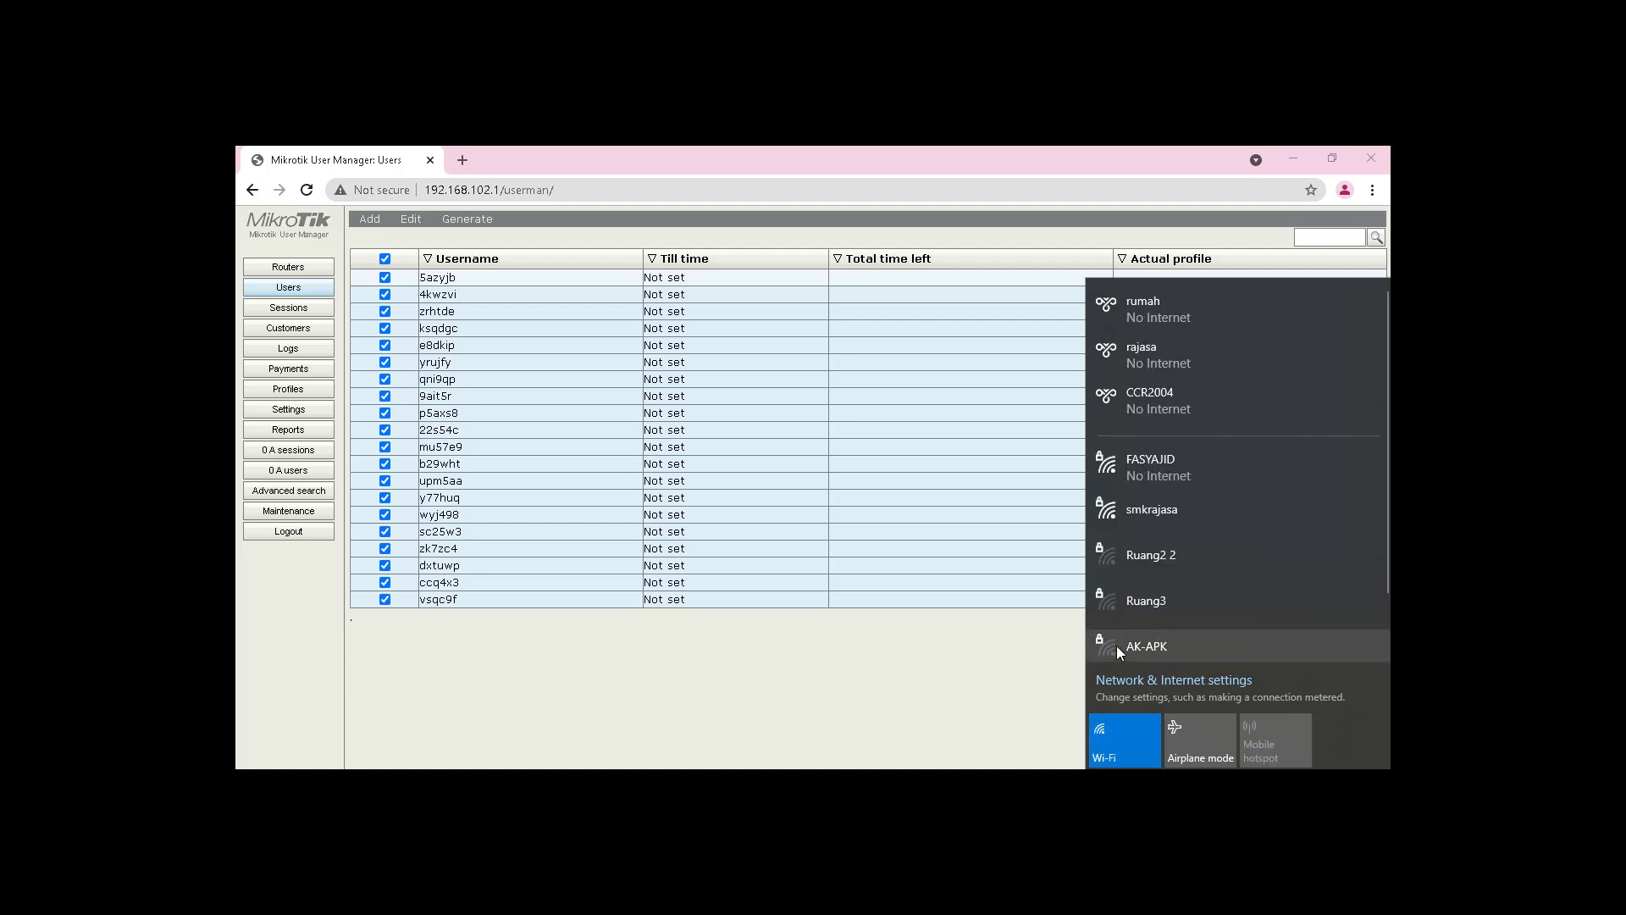
click(1173, 519)
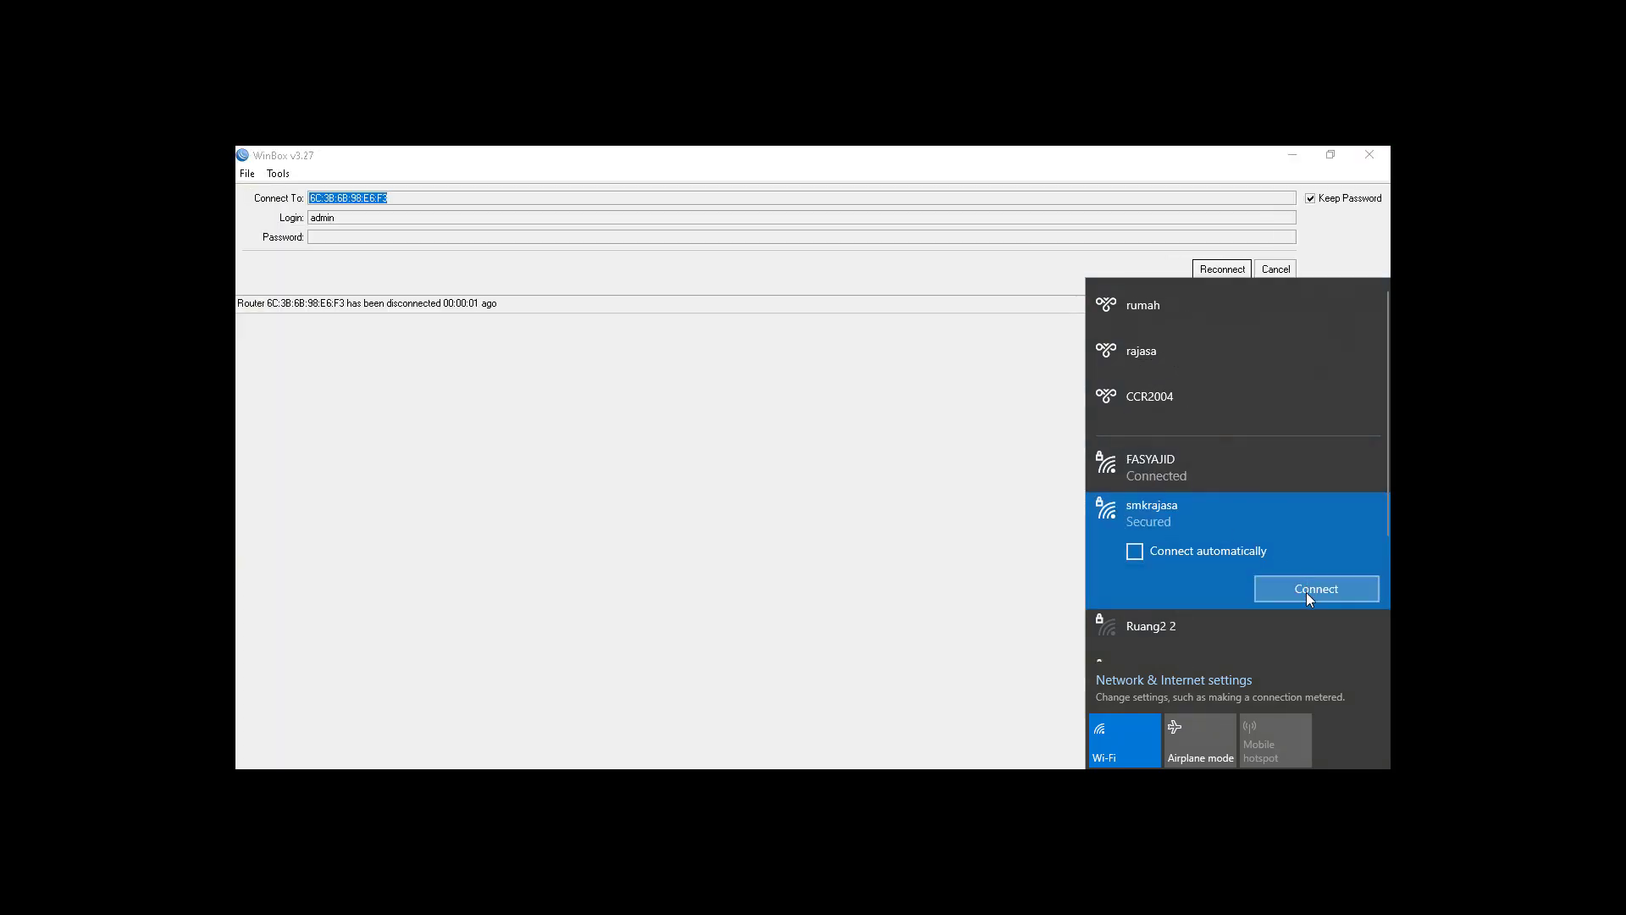
click(1294, 588)
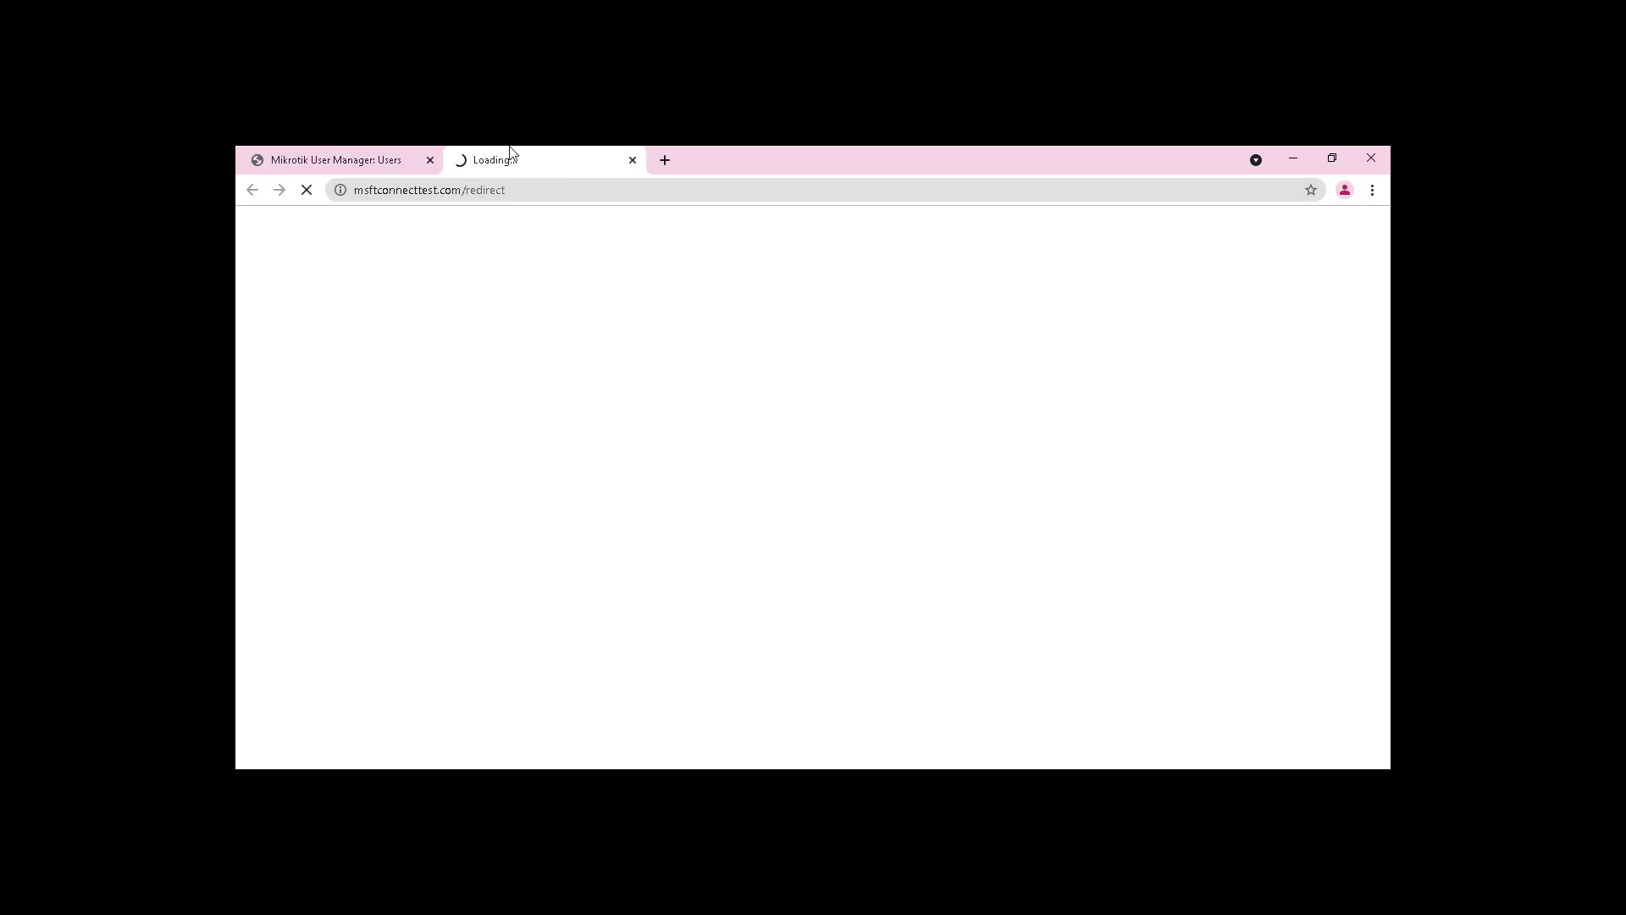
Step: Fill the hotspot login page with the saved username and password from Notepad
key(alt+Tab)
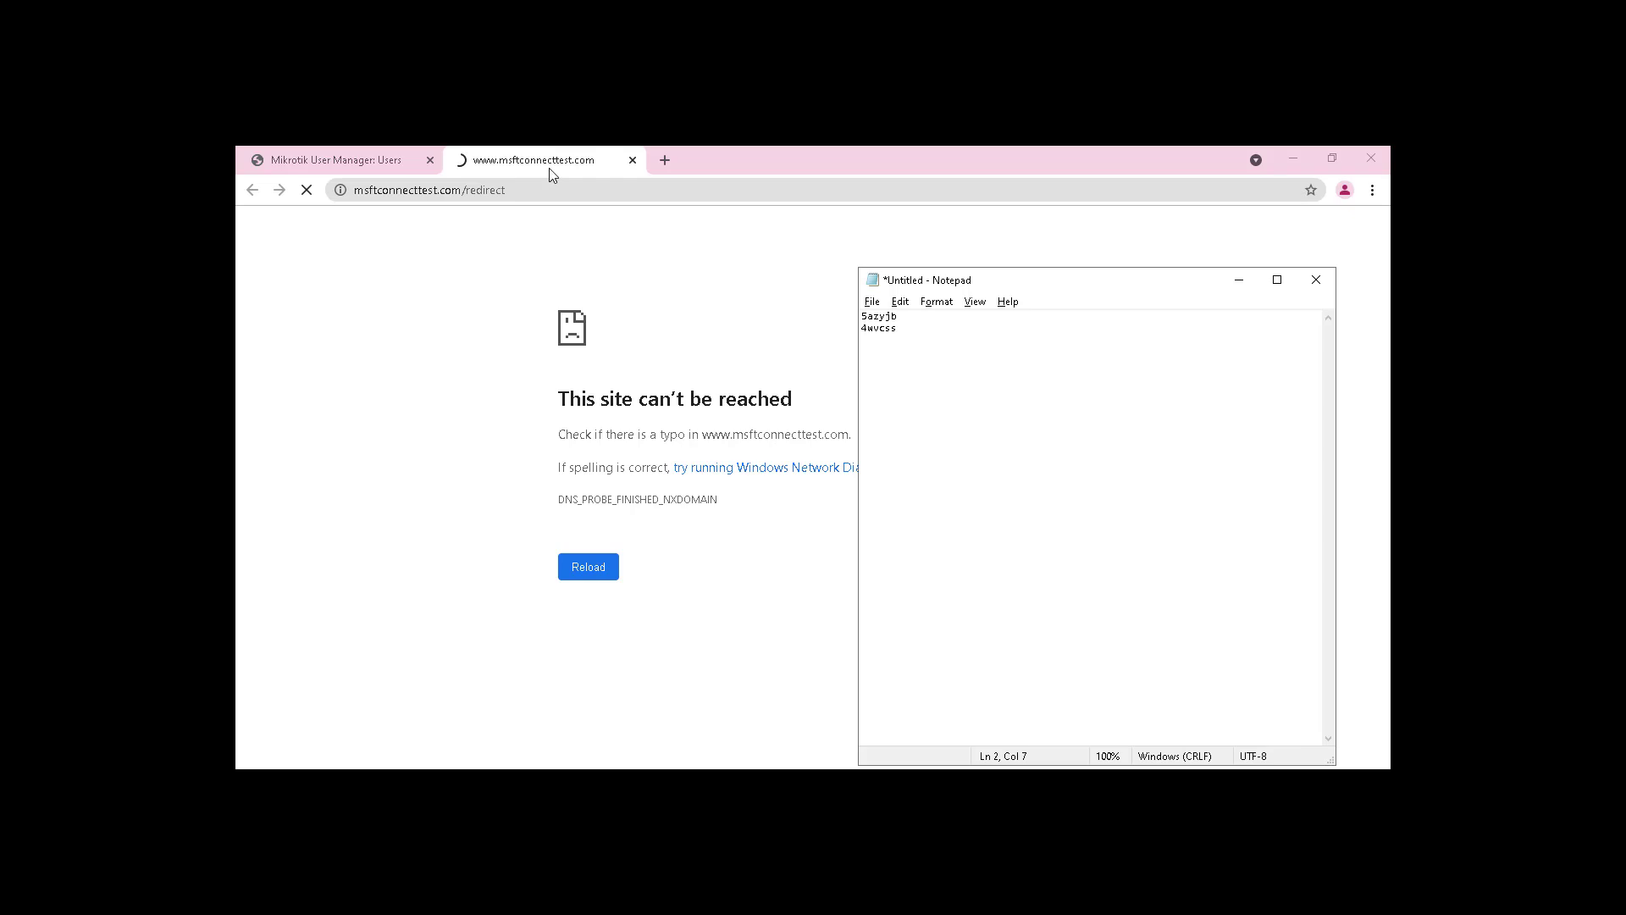
click(662, 277)
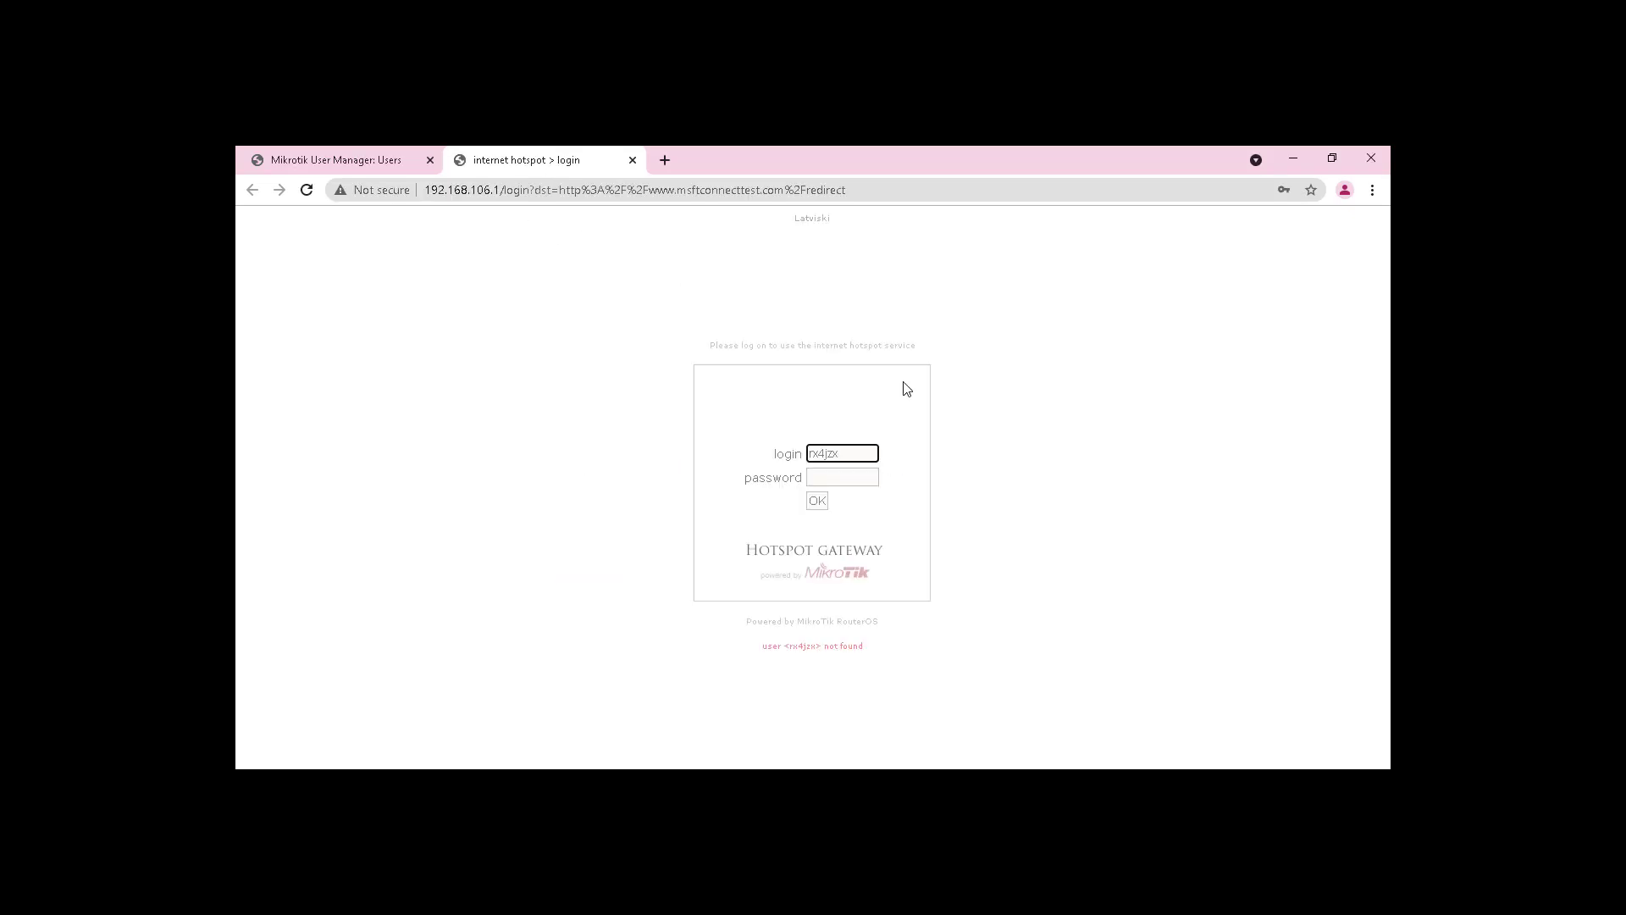
key(alt+Tab)
drag(902, 320, 828, 313)
key(ctrl+c)
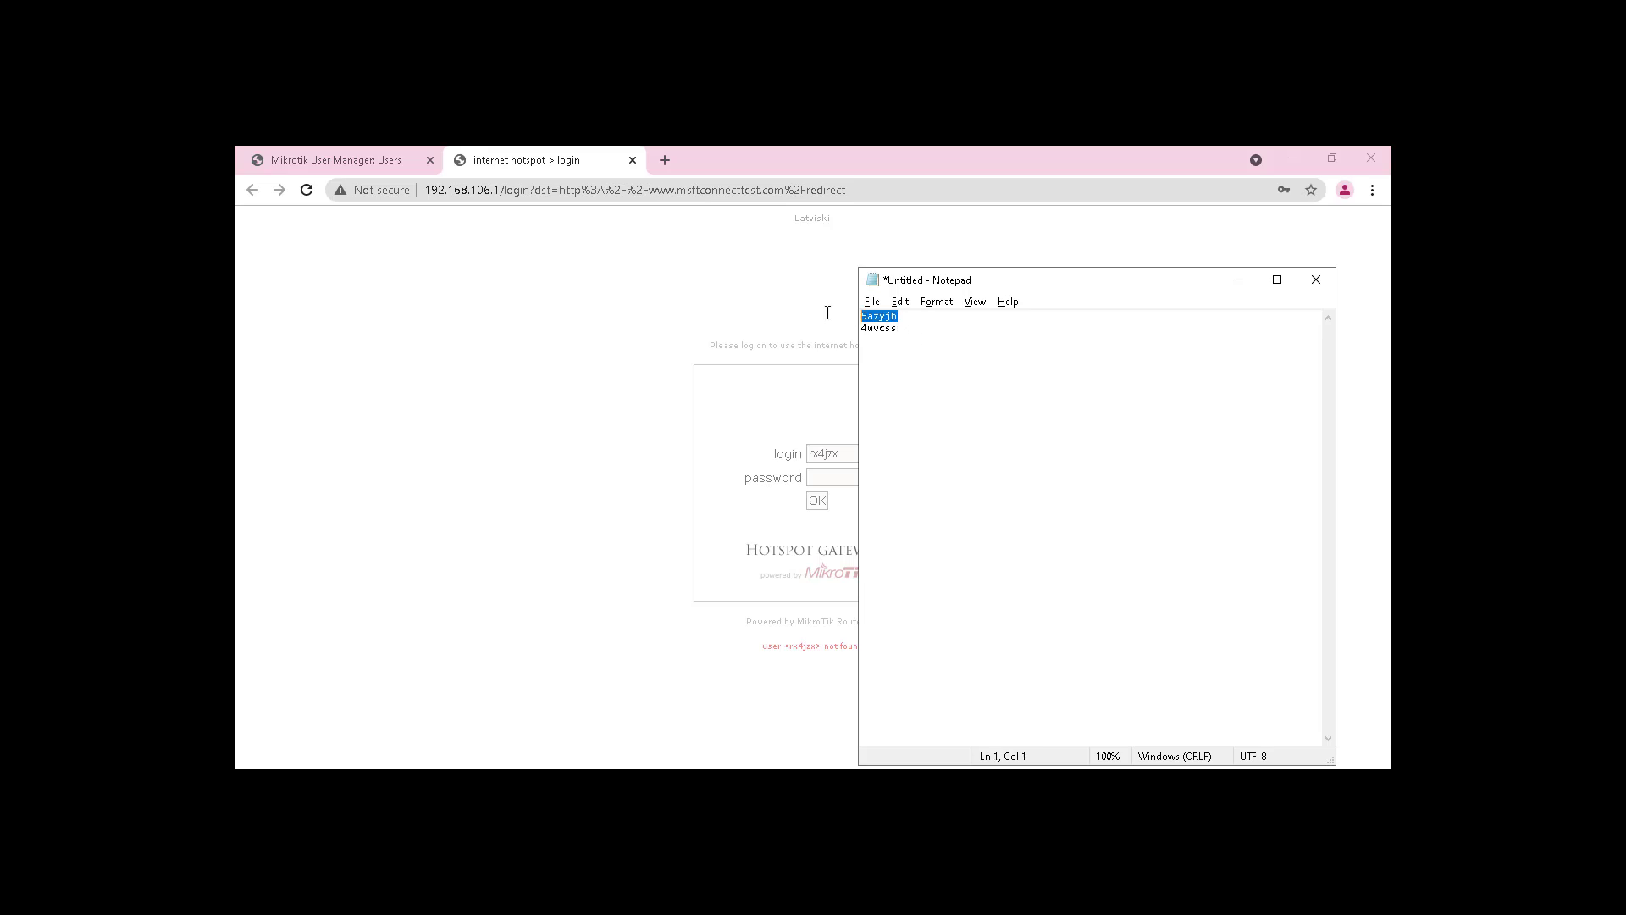
key(alt+Tab)
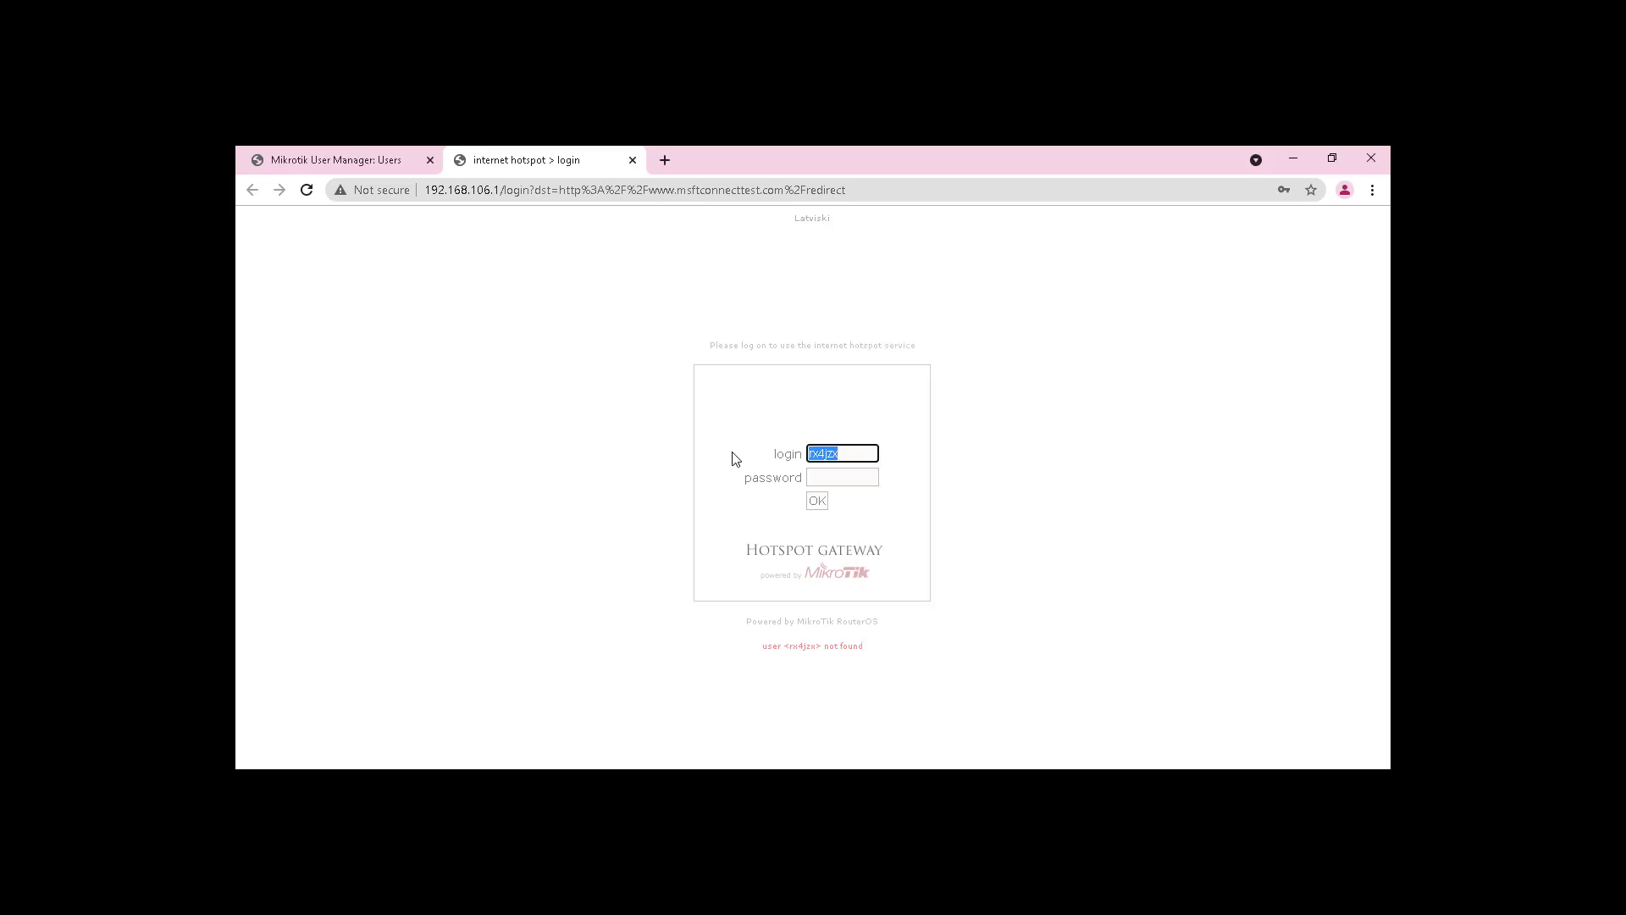
key(ctrl+v)
key(alt+Tab)
drag(929, 367, 824, 398)
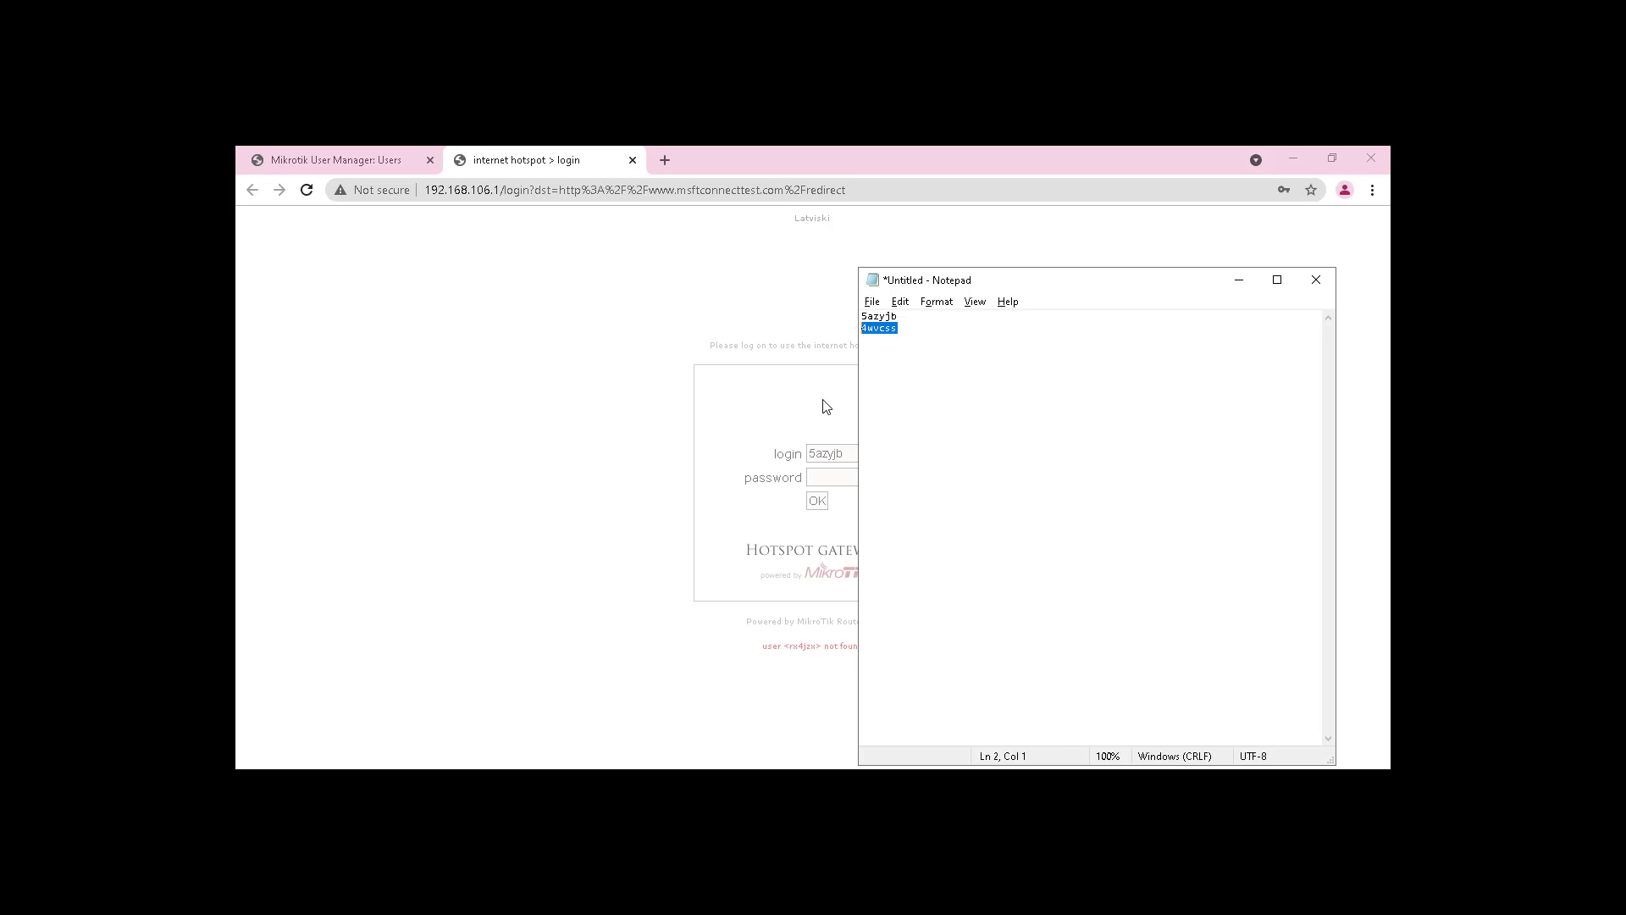
key(alt+Tab)
click(845, 478)
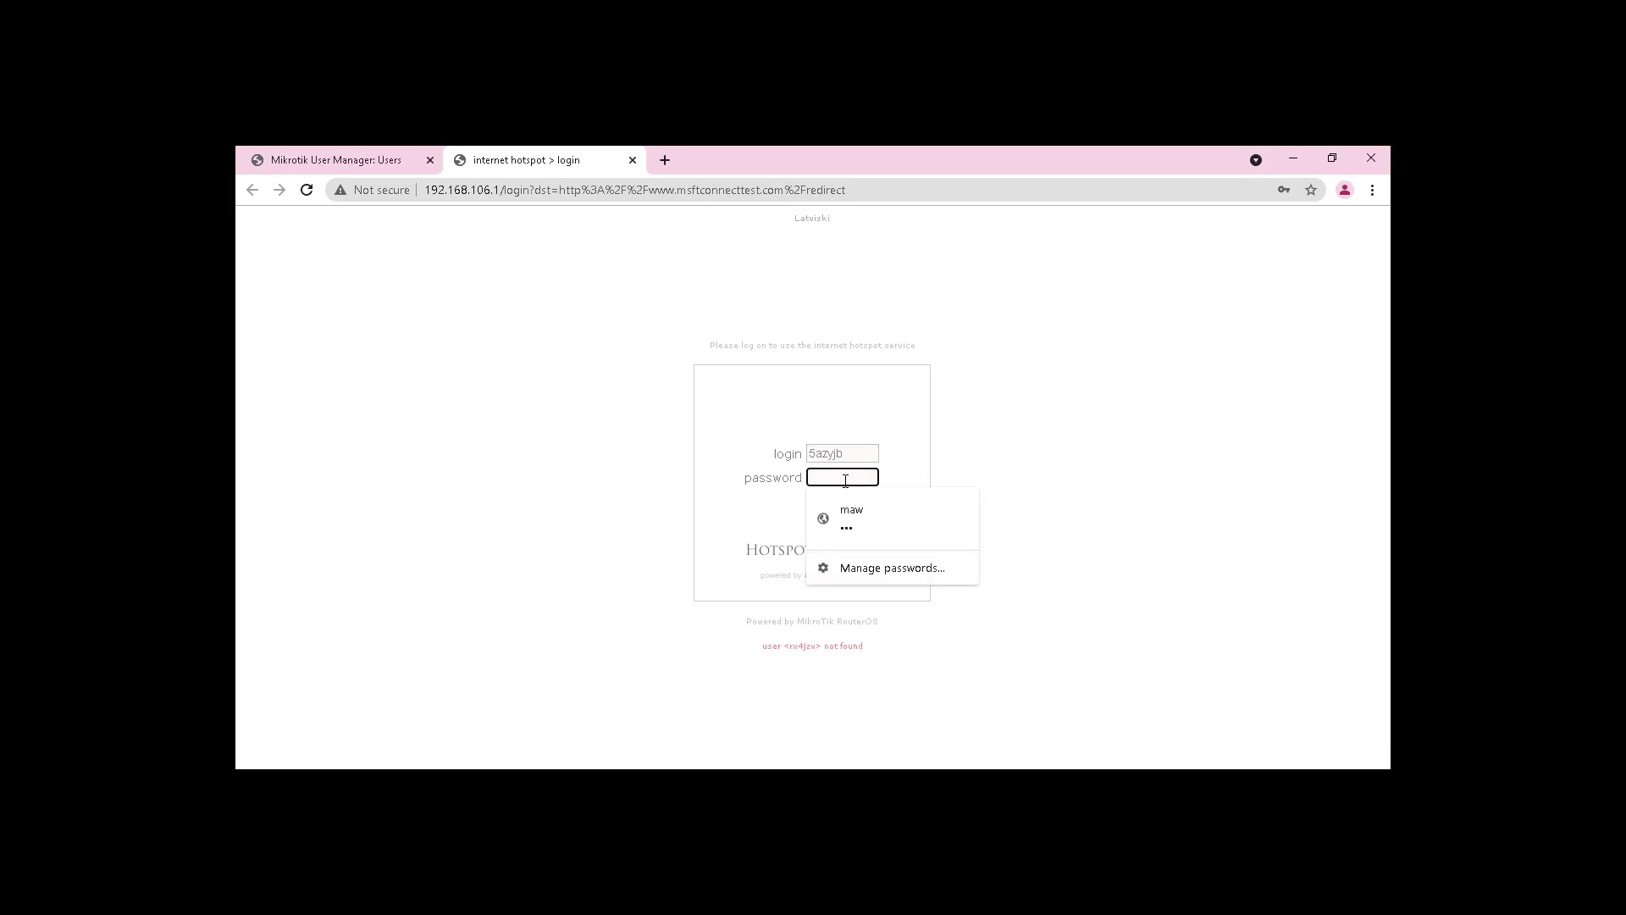
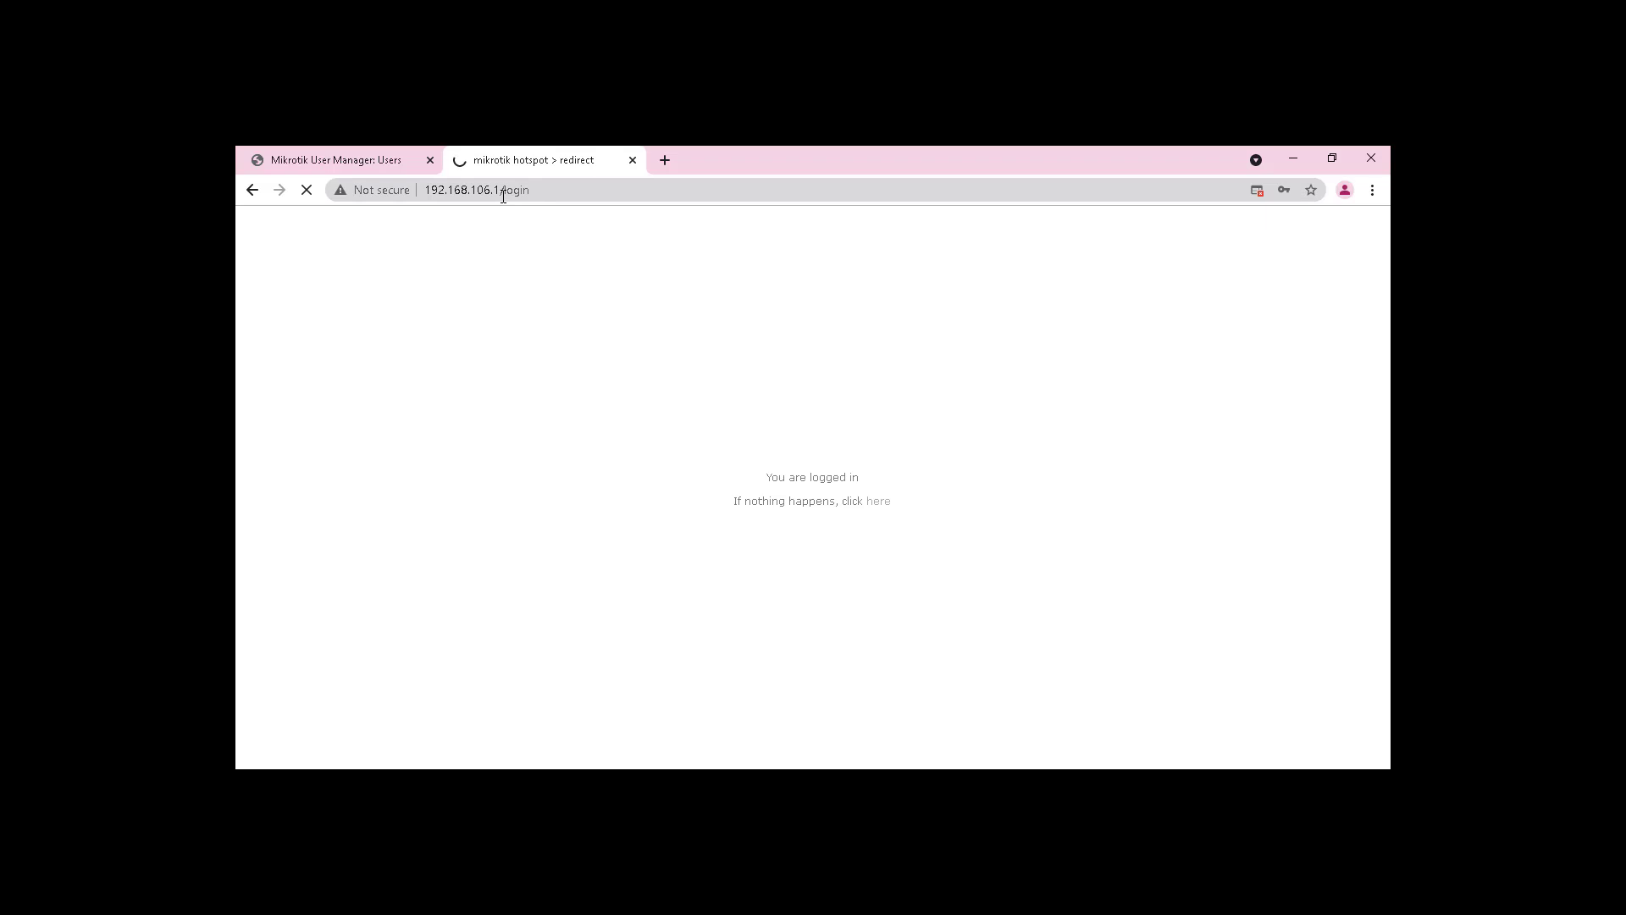
Step: Open youtube.com in a new browser tab
drag(504, 195, 595, 231)
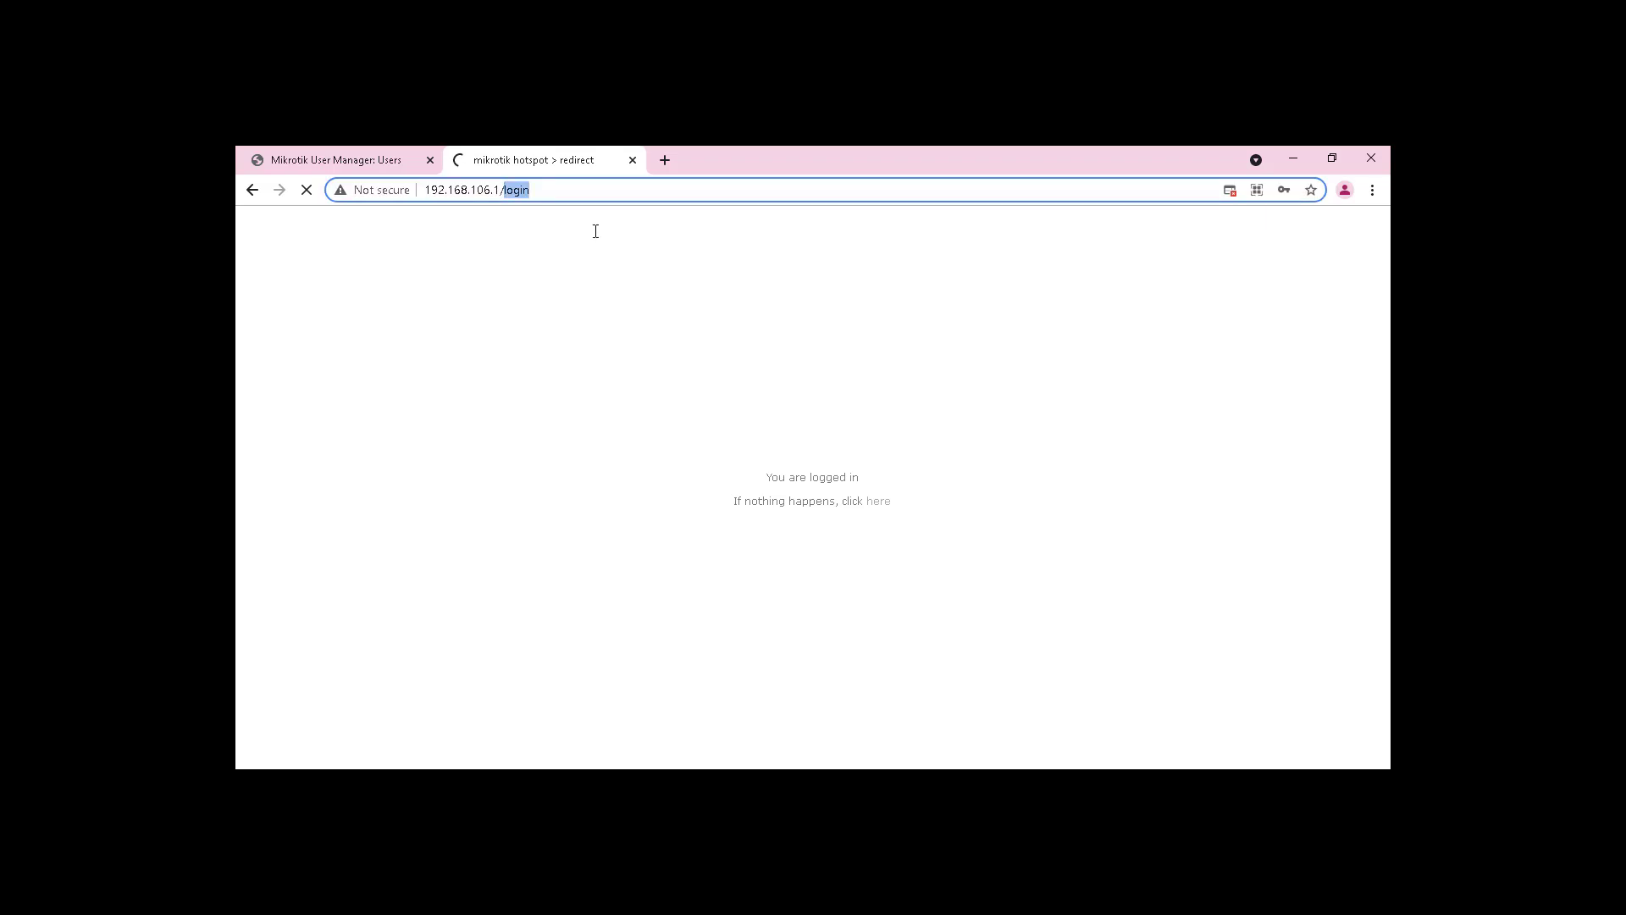
click(667, 157)
text(you)
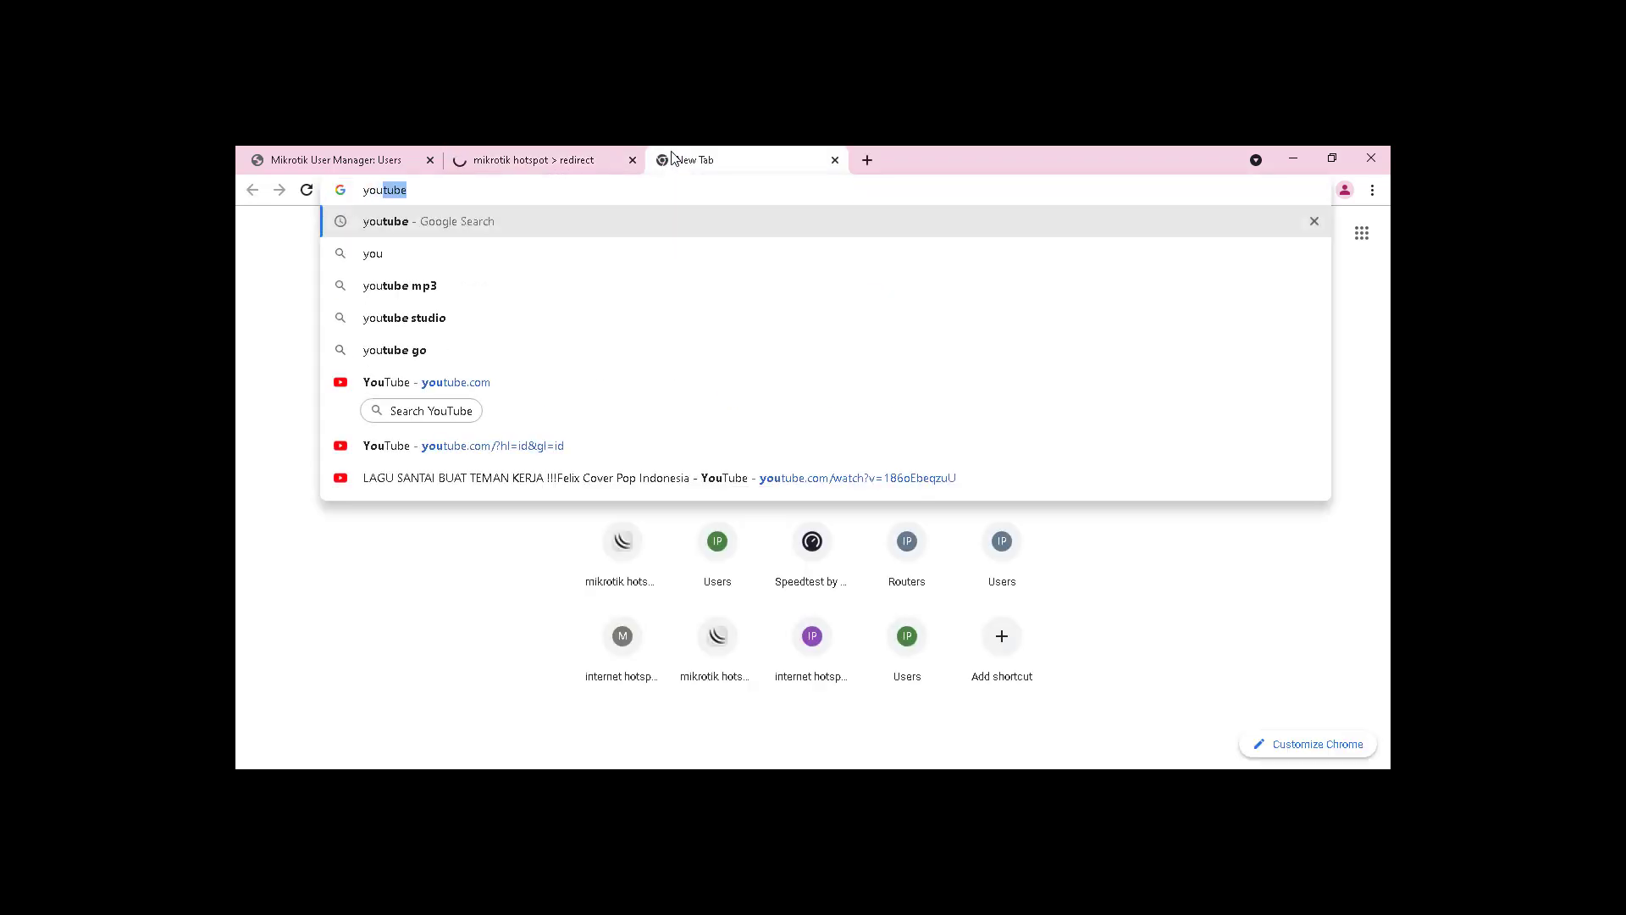
text(.com)
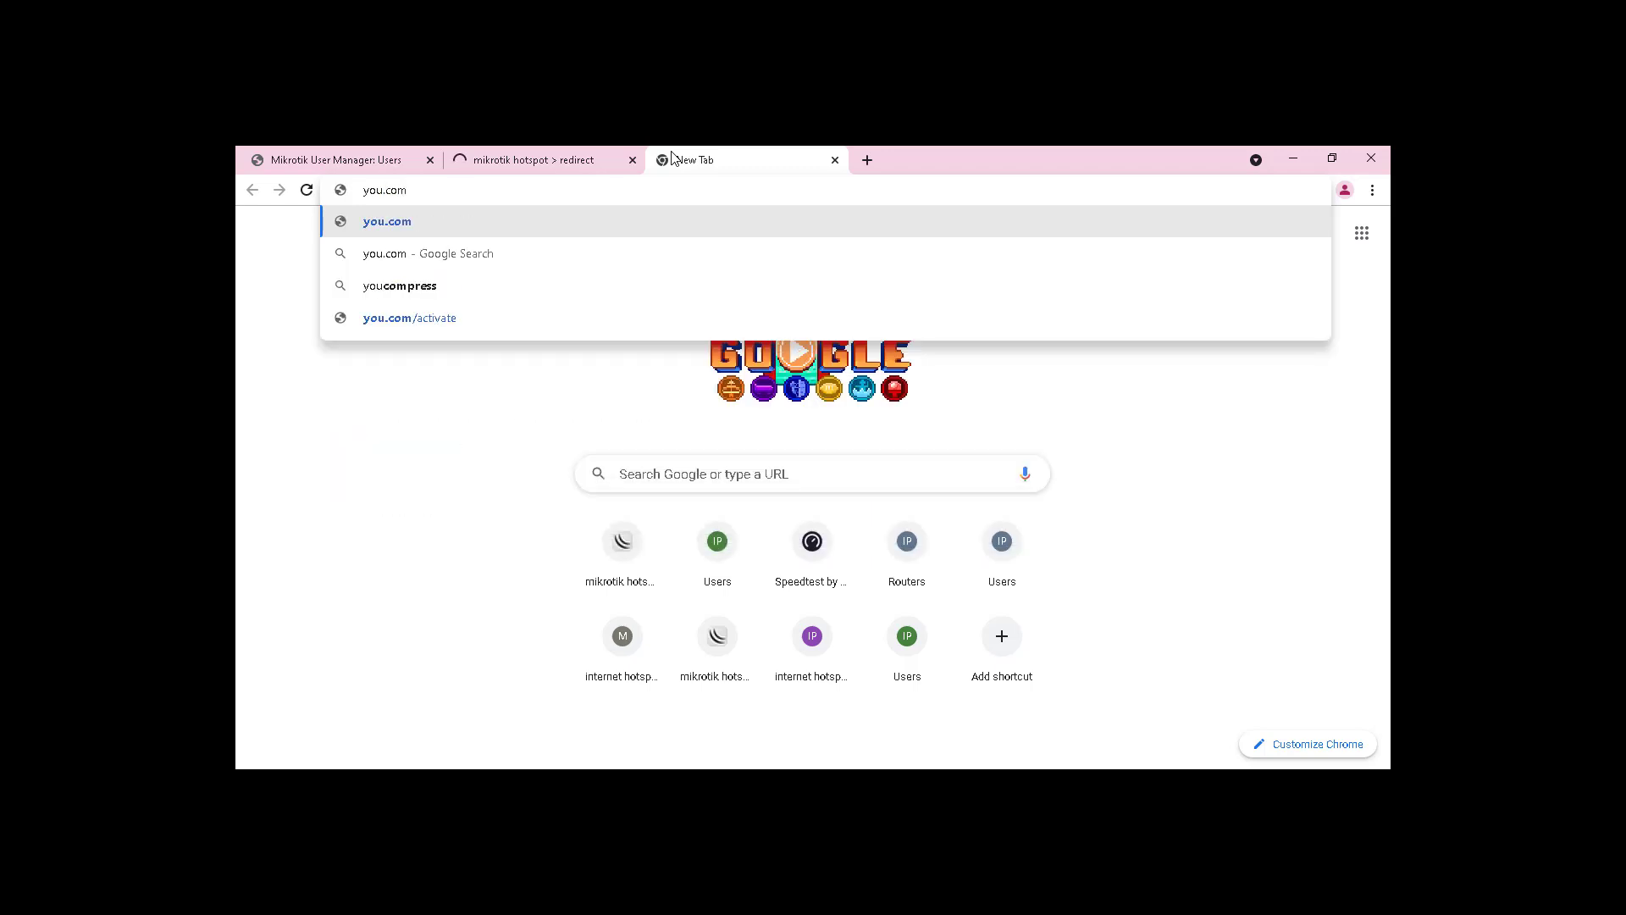
key(Left)
key(Left)
key(Left)
key(Left)
text(tube)
key(Return)
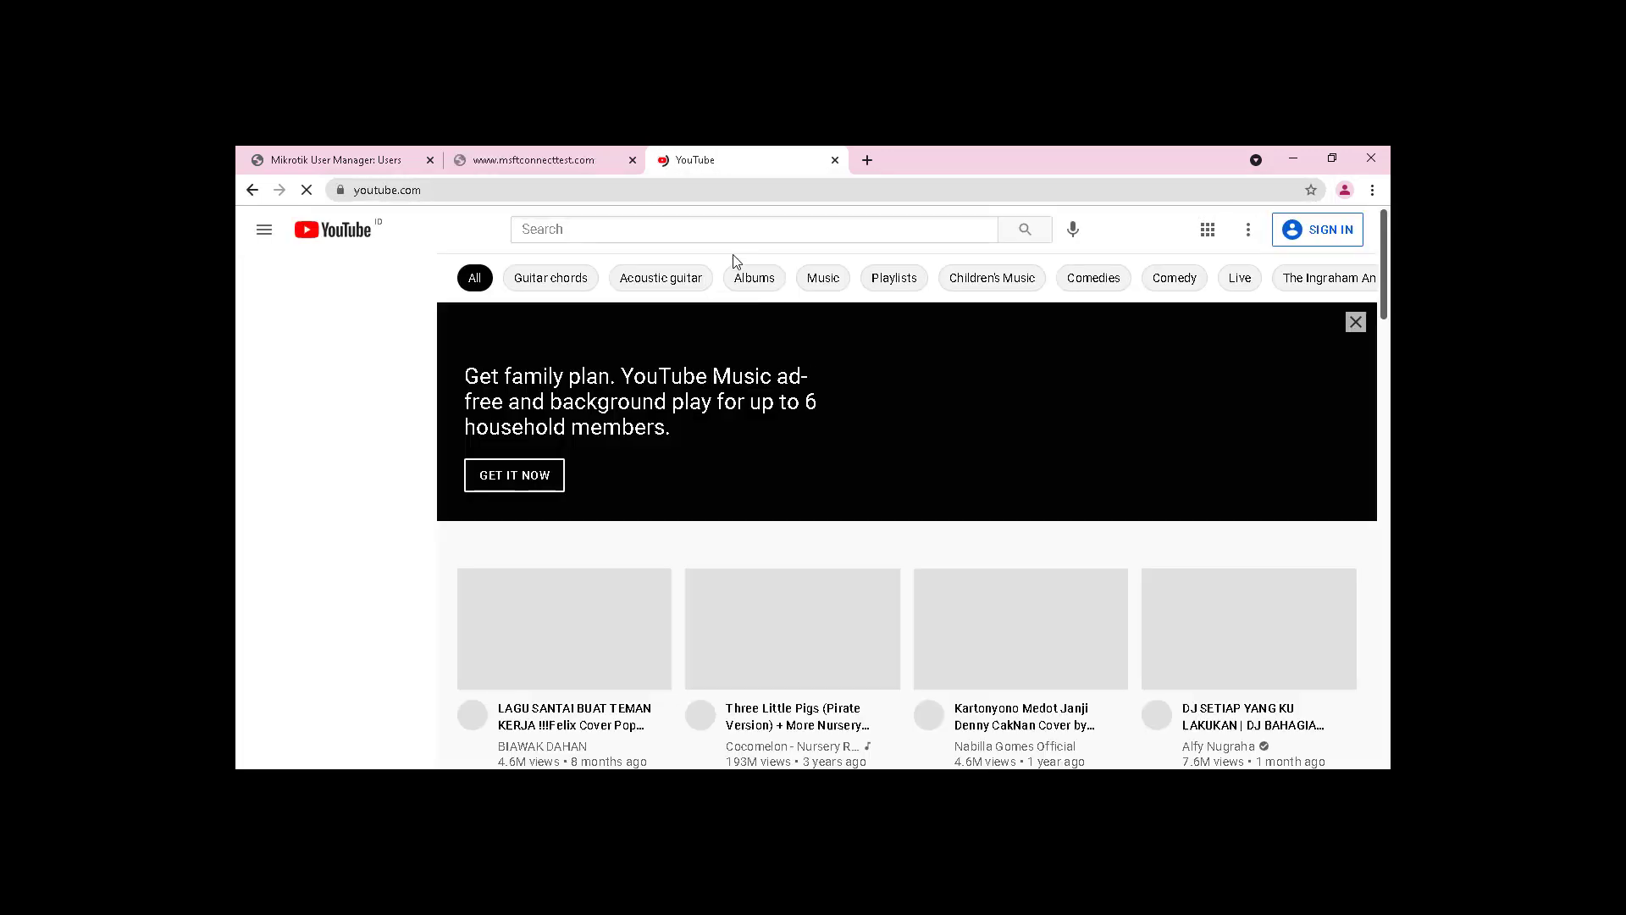
Step: Replace the msftconnecttest tab's address with the router status URL
click(607, 153)
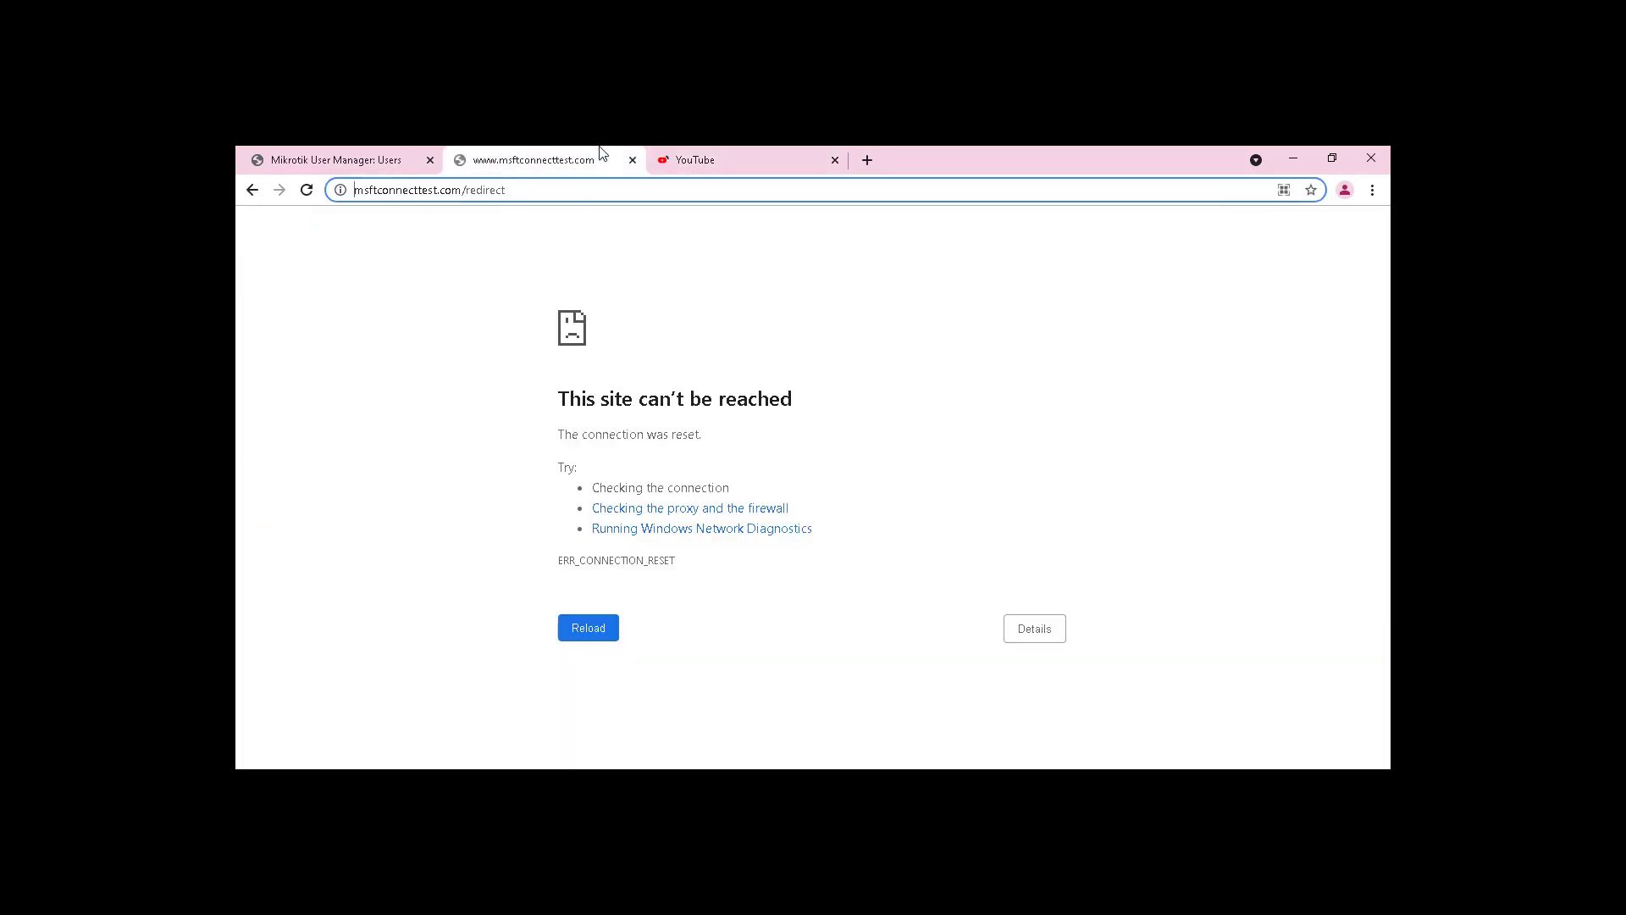
double_click(557, 196)
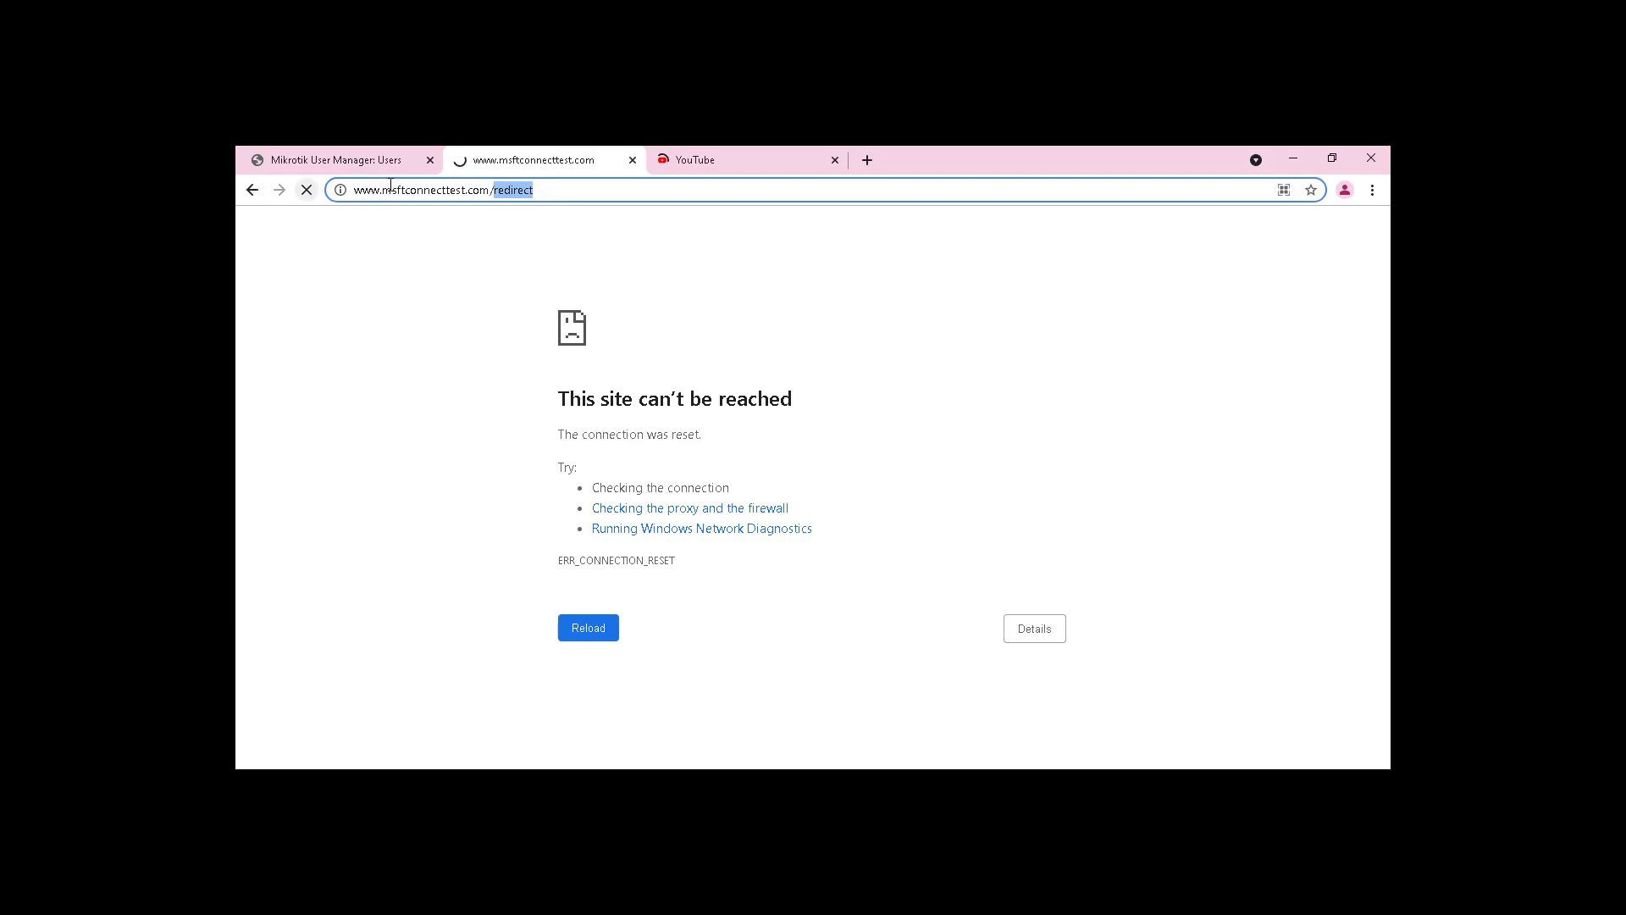
drag(355, 191, 631, 163)
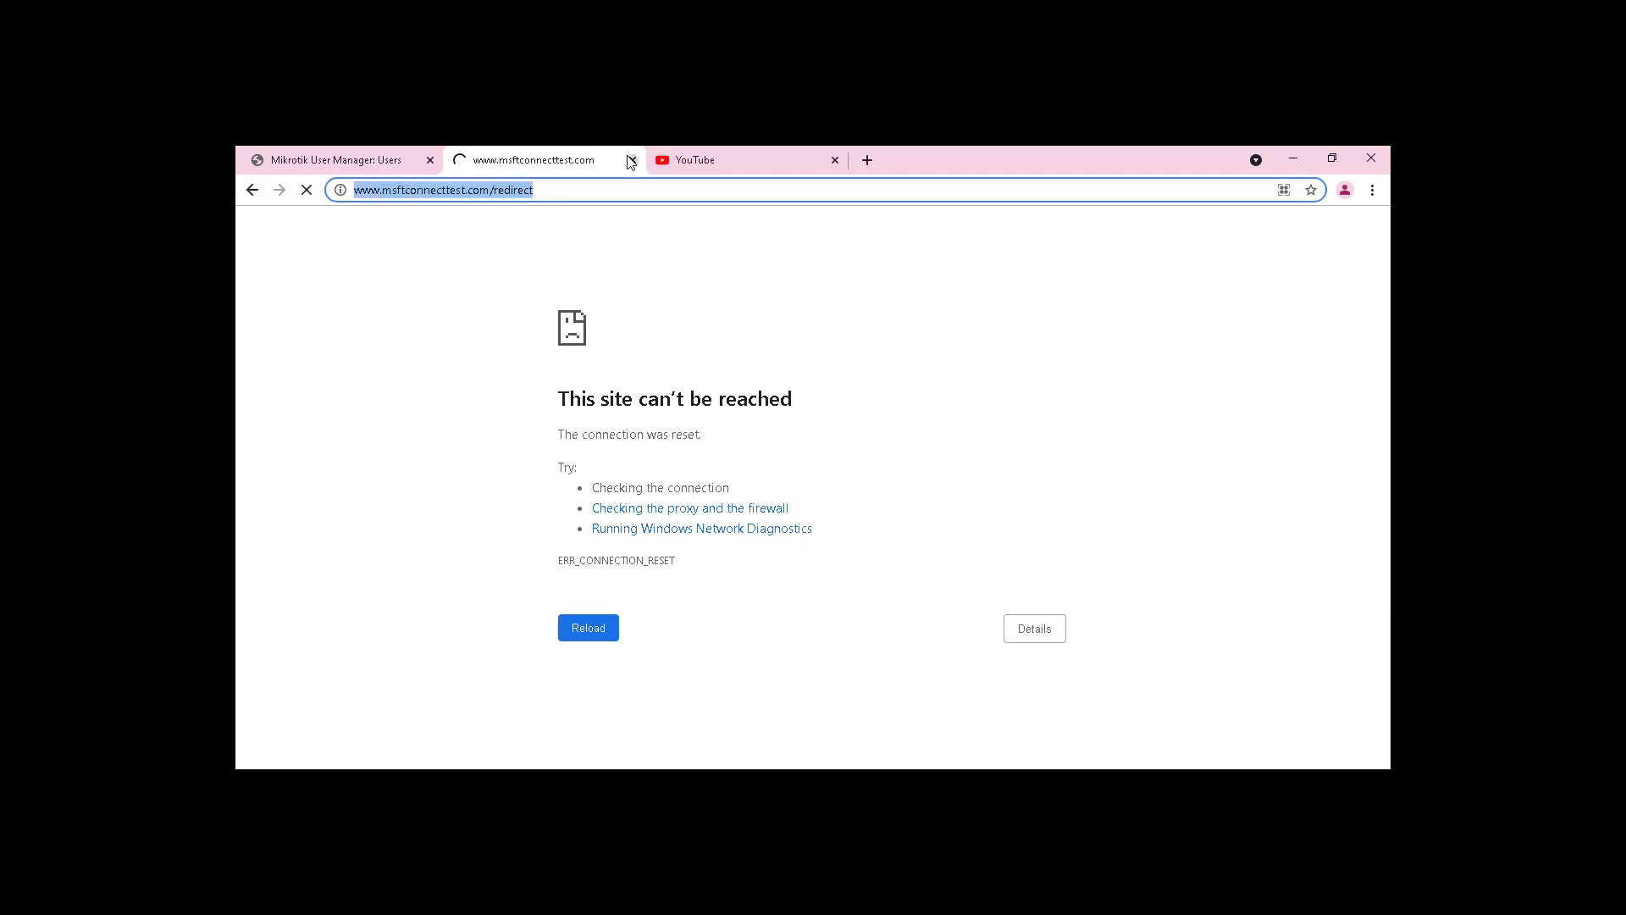
text(192.168.102.1/userma)
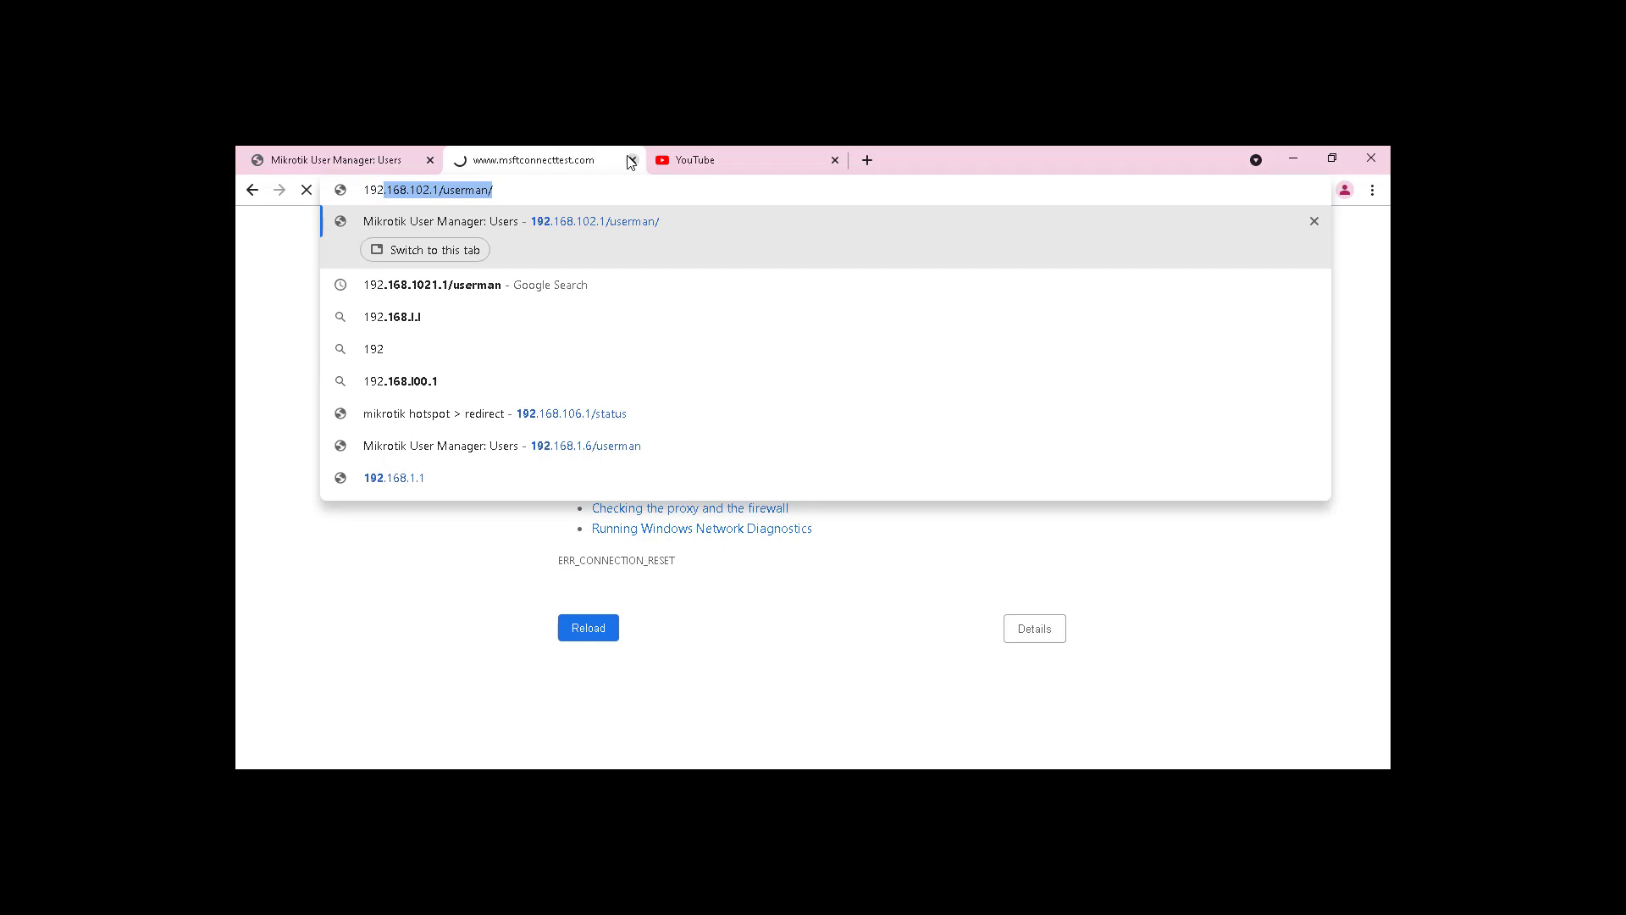
text(status)
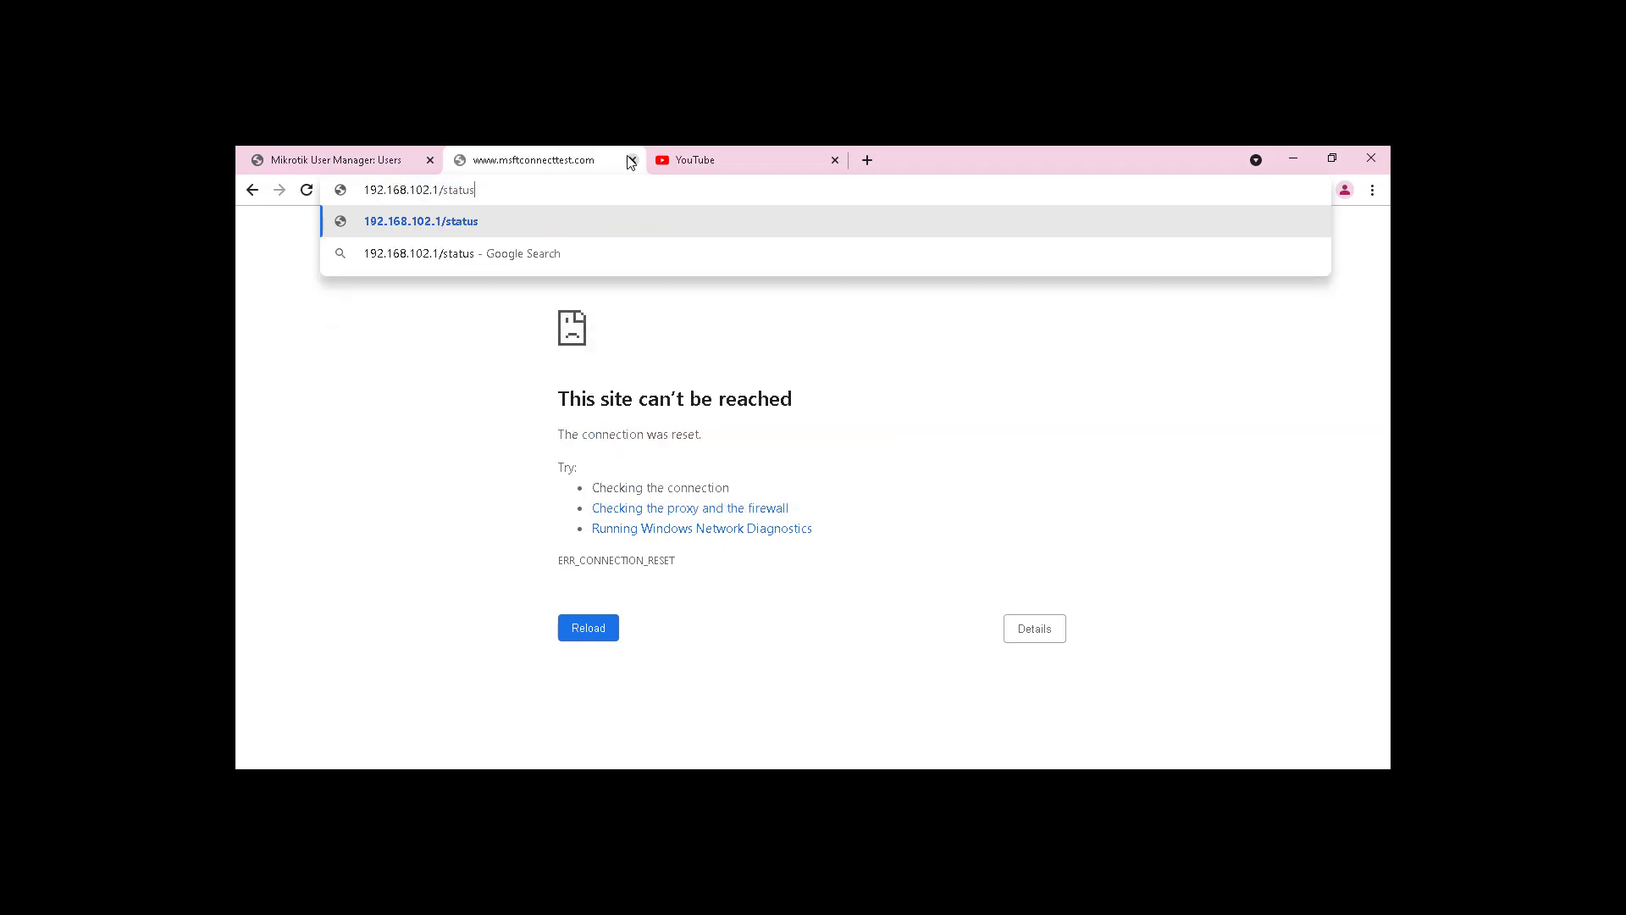
key(Return)
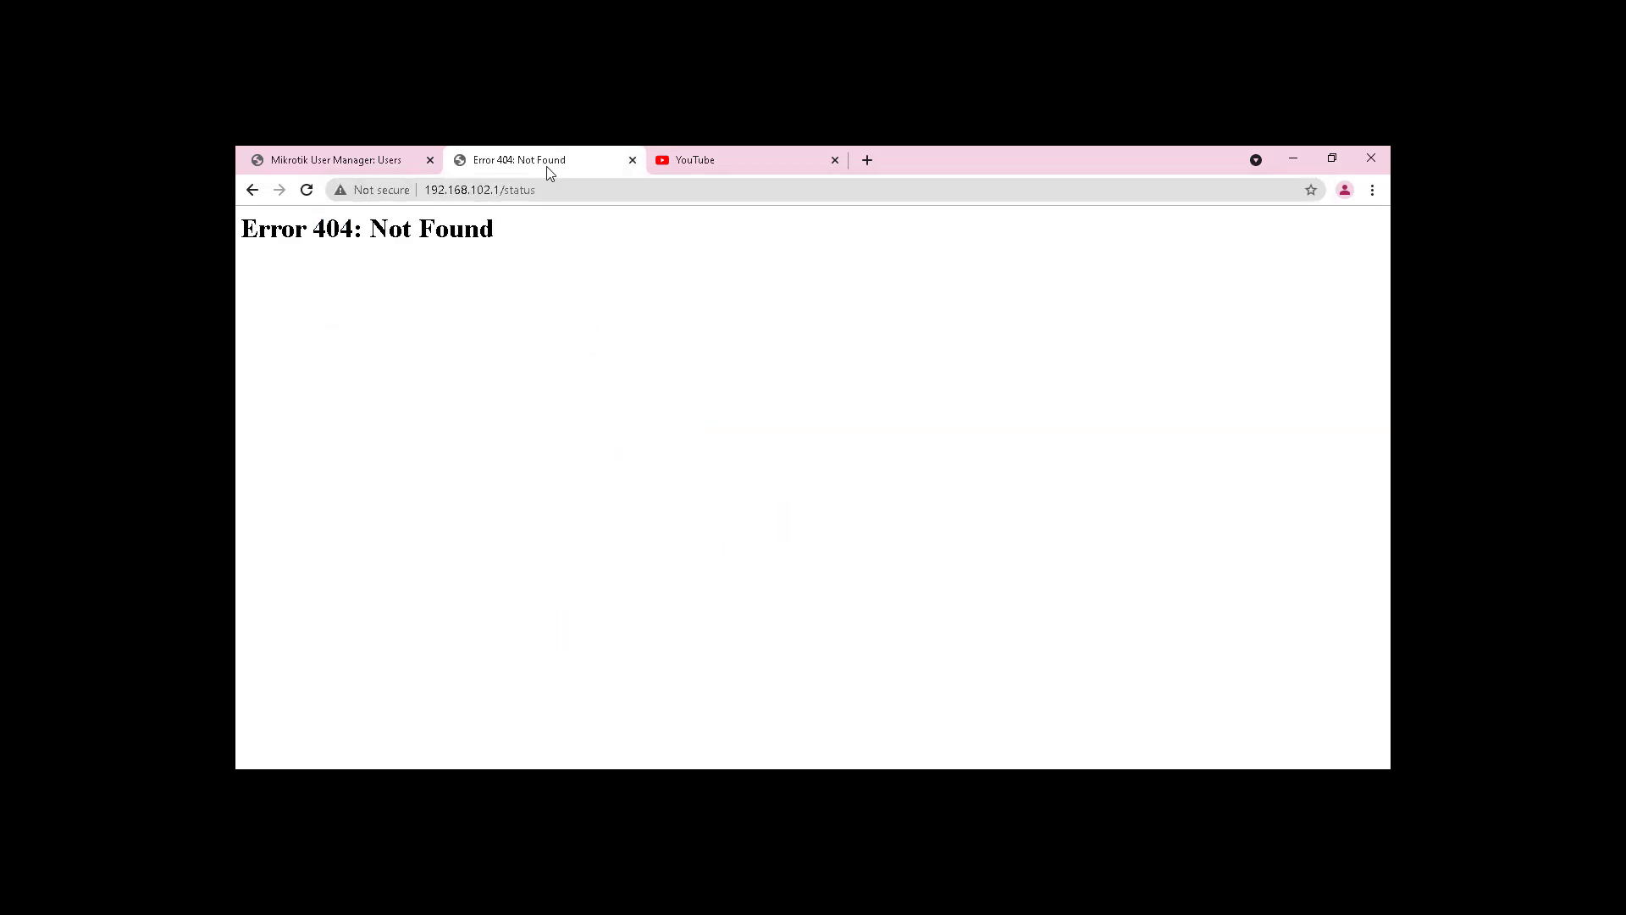
Step: Correct the router IP so the hotspot status page loads at 192.168.106.1/status
click(485, 194)
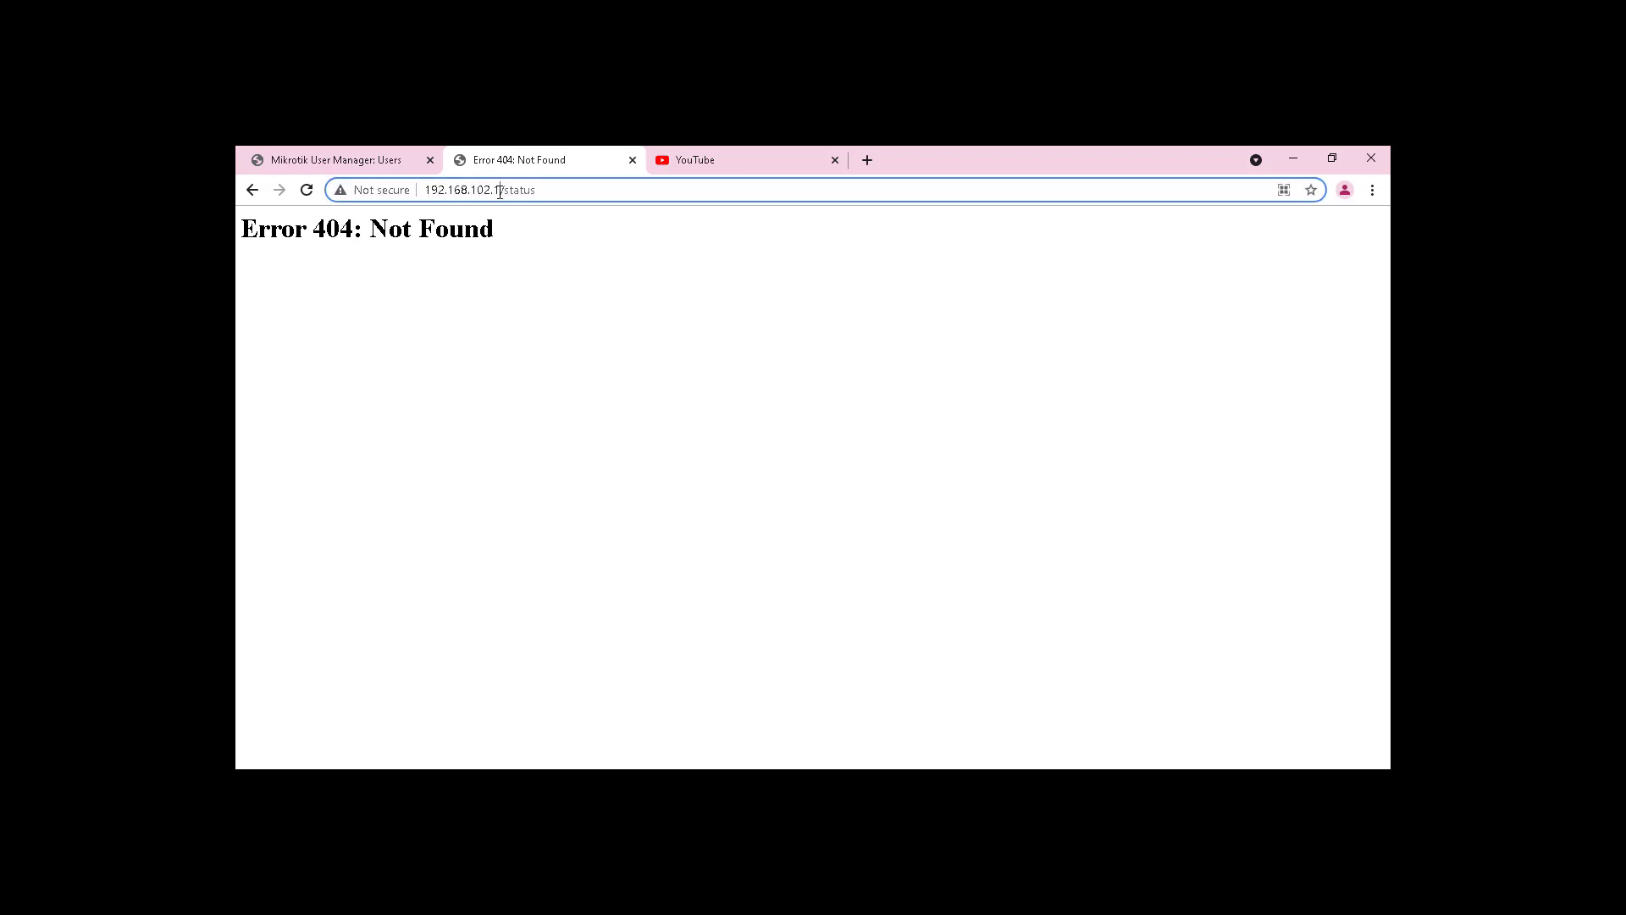
key(Left)
key(Right)
key(Right)
key(Right)
key(Right)
key(Right)
key(Right)
key(Right)
key(Right)
click(700, 166)
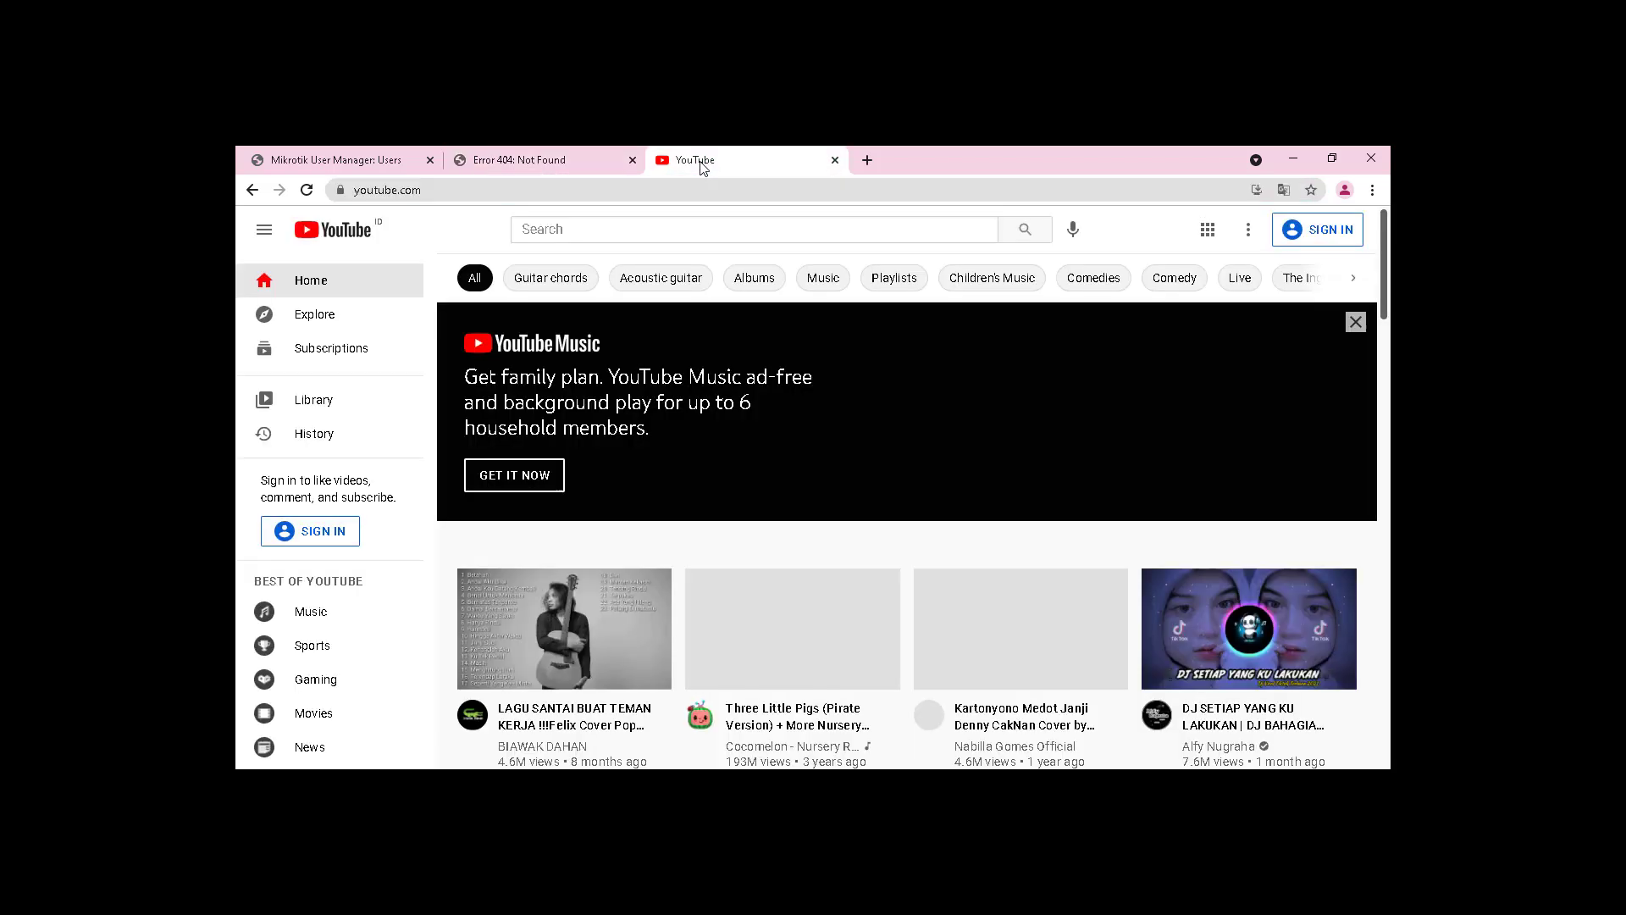
click(593, 154)
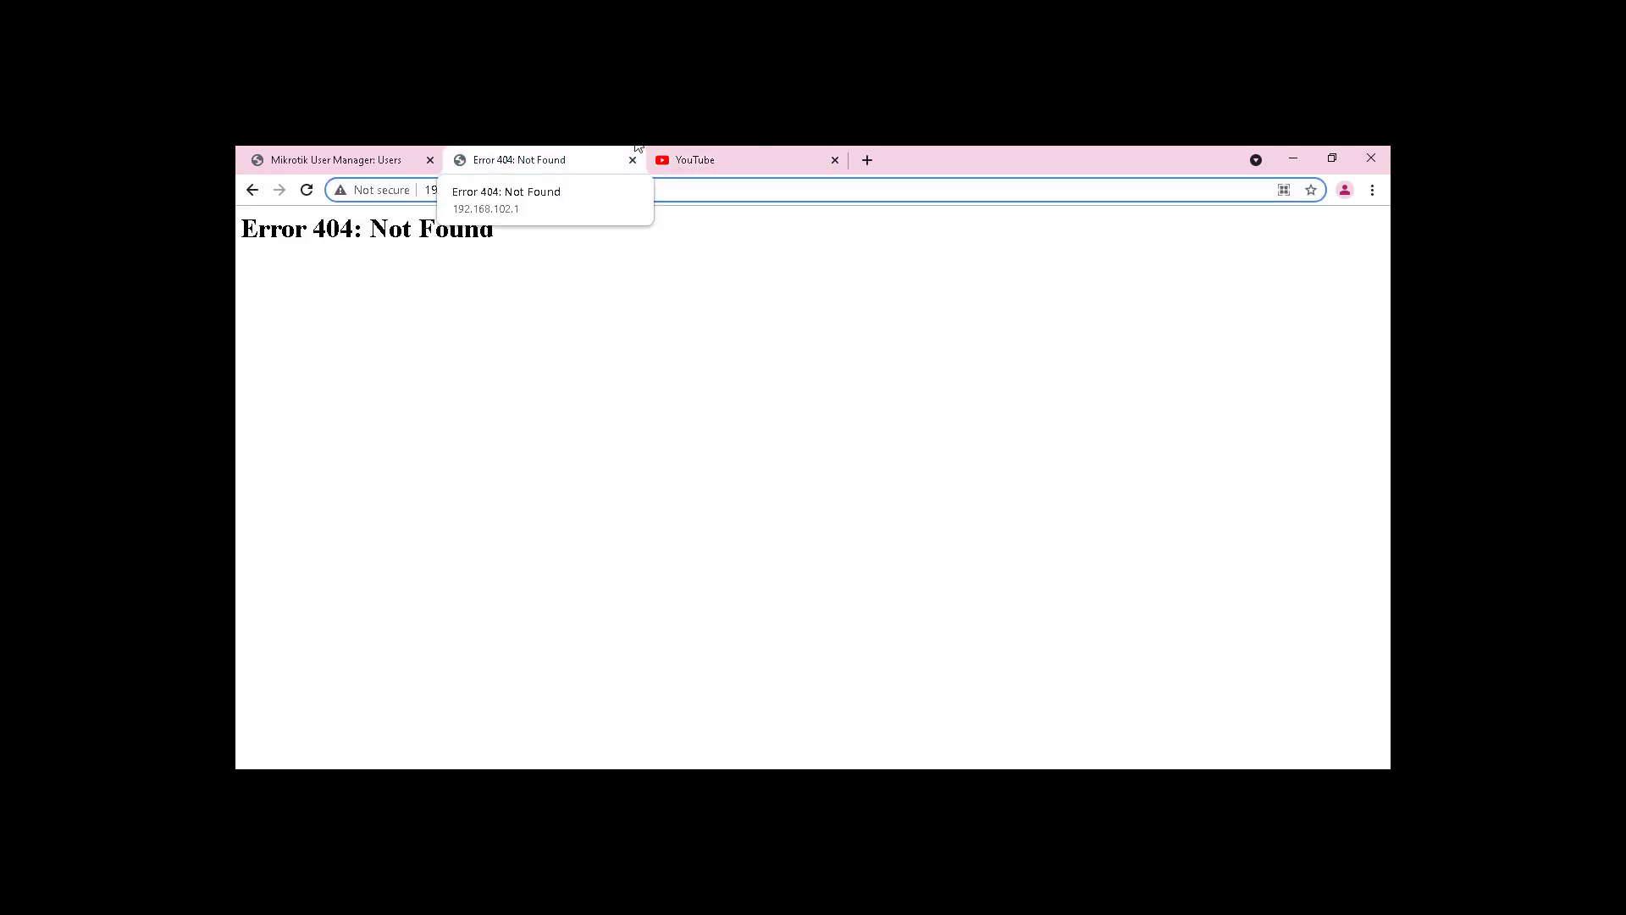
key(Delete)
text(68.106.1/status)
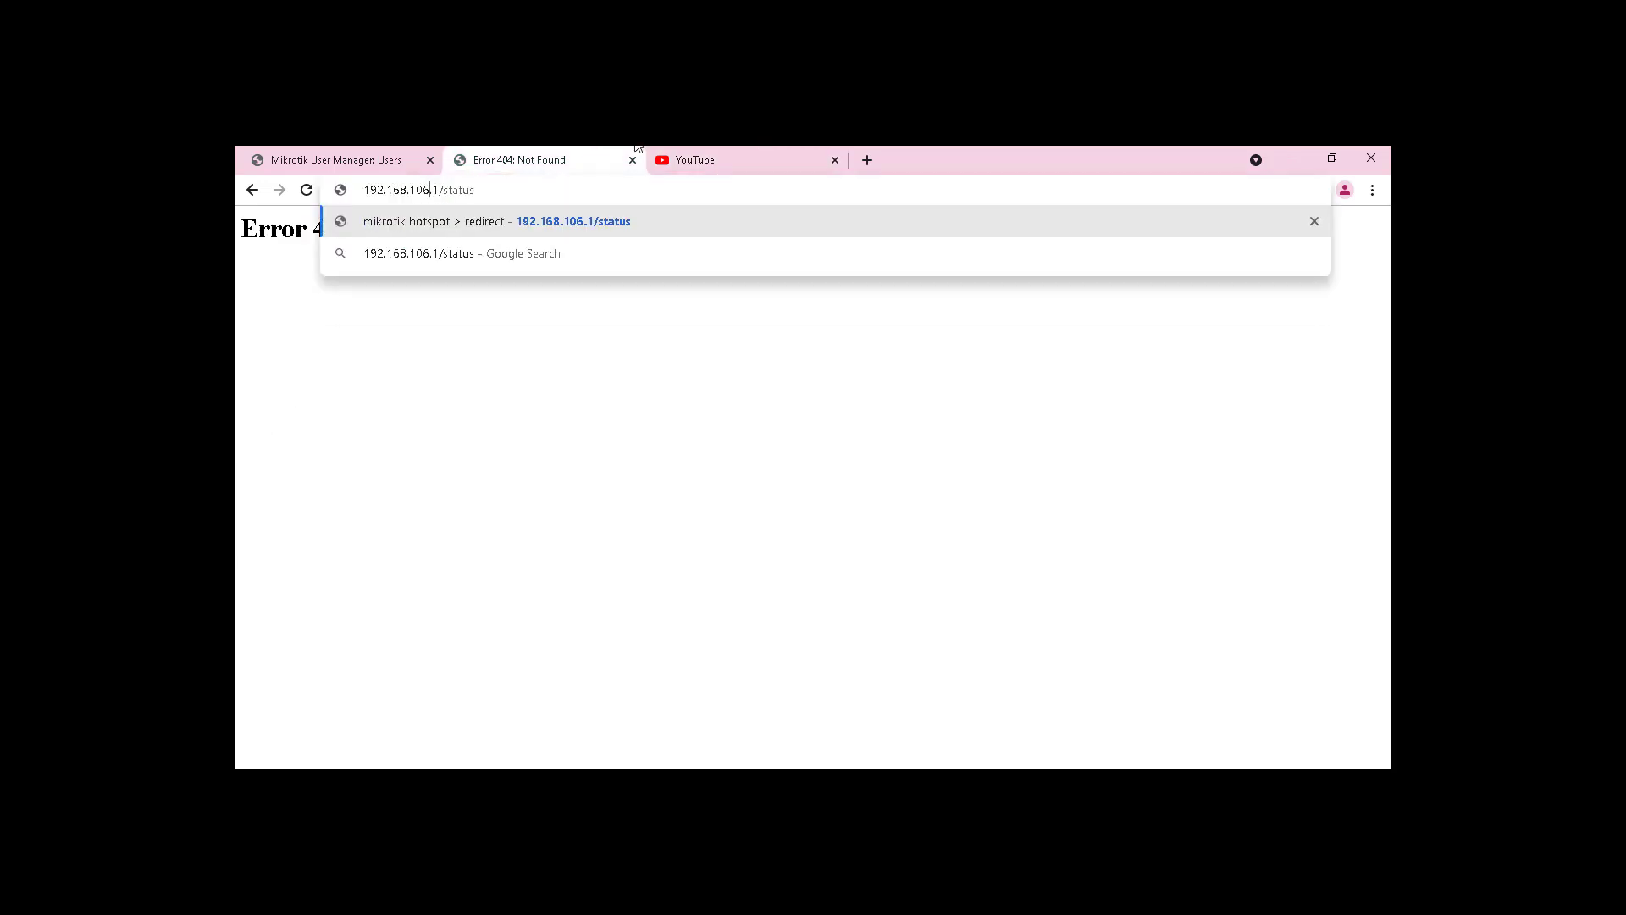
key(Return)
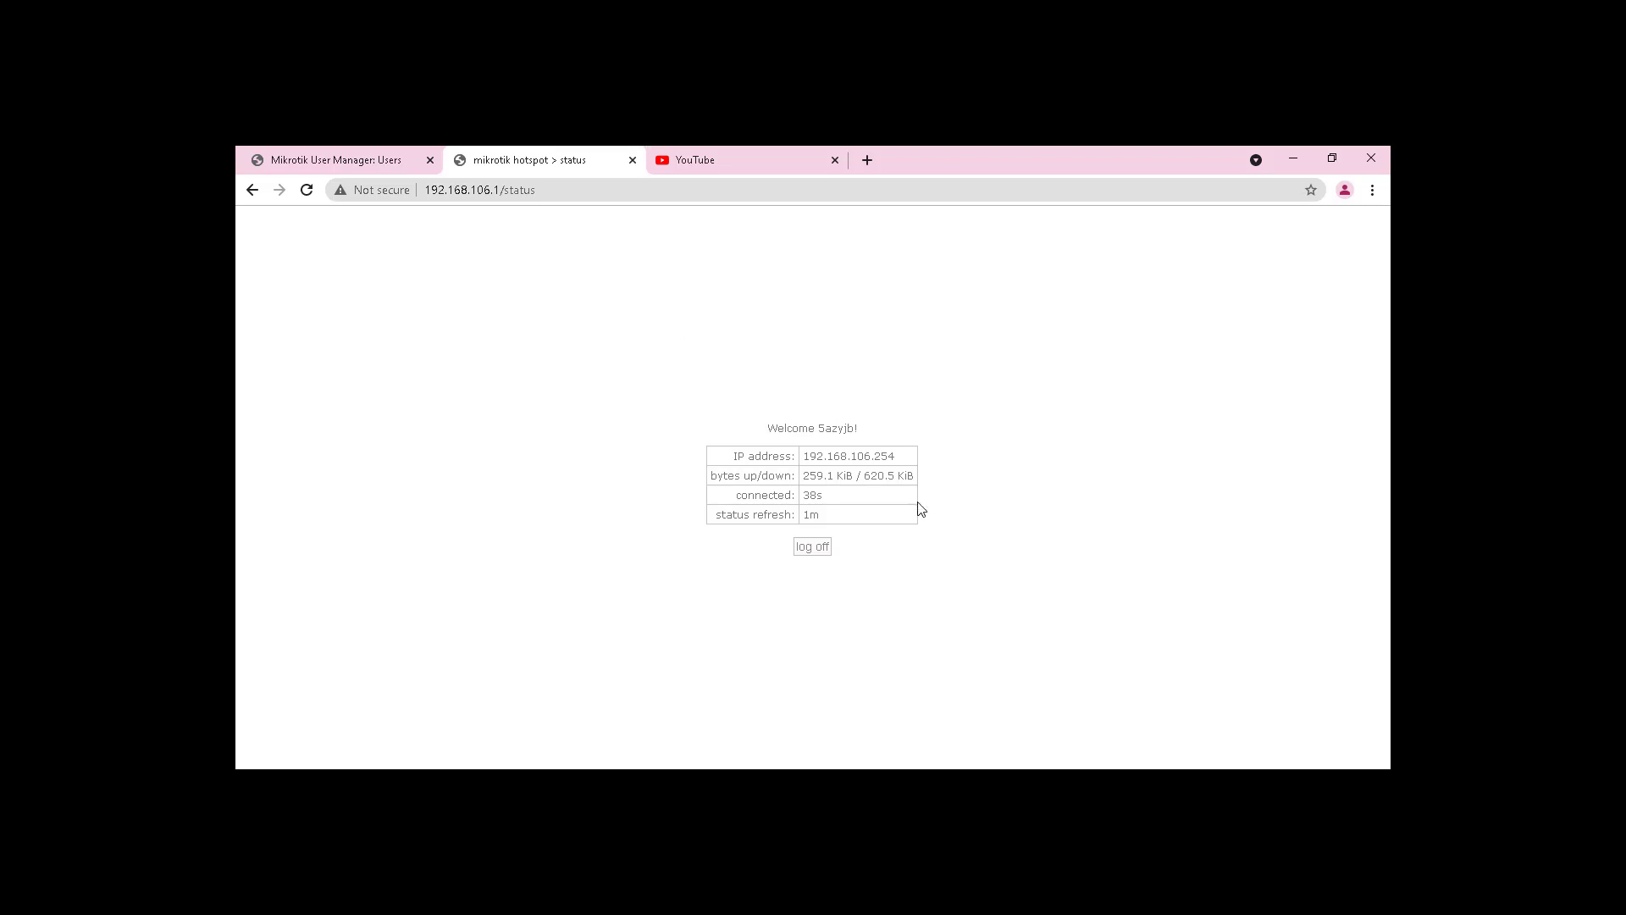
click(716, 155)
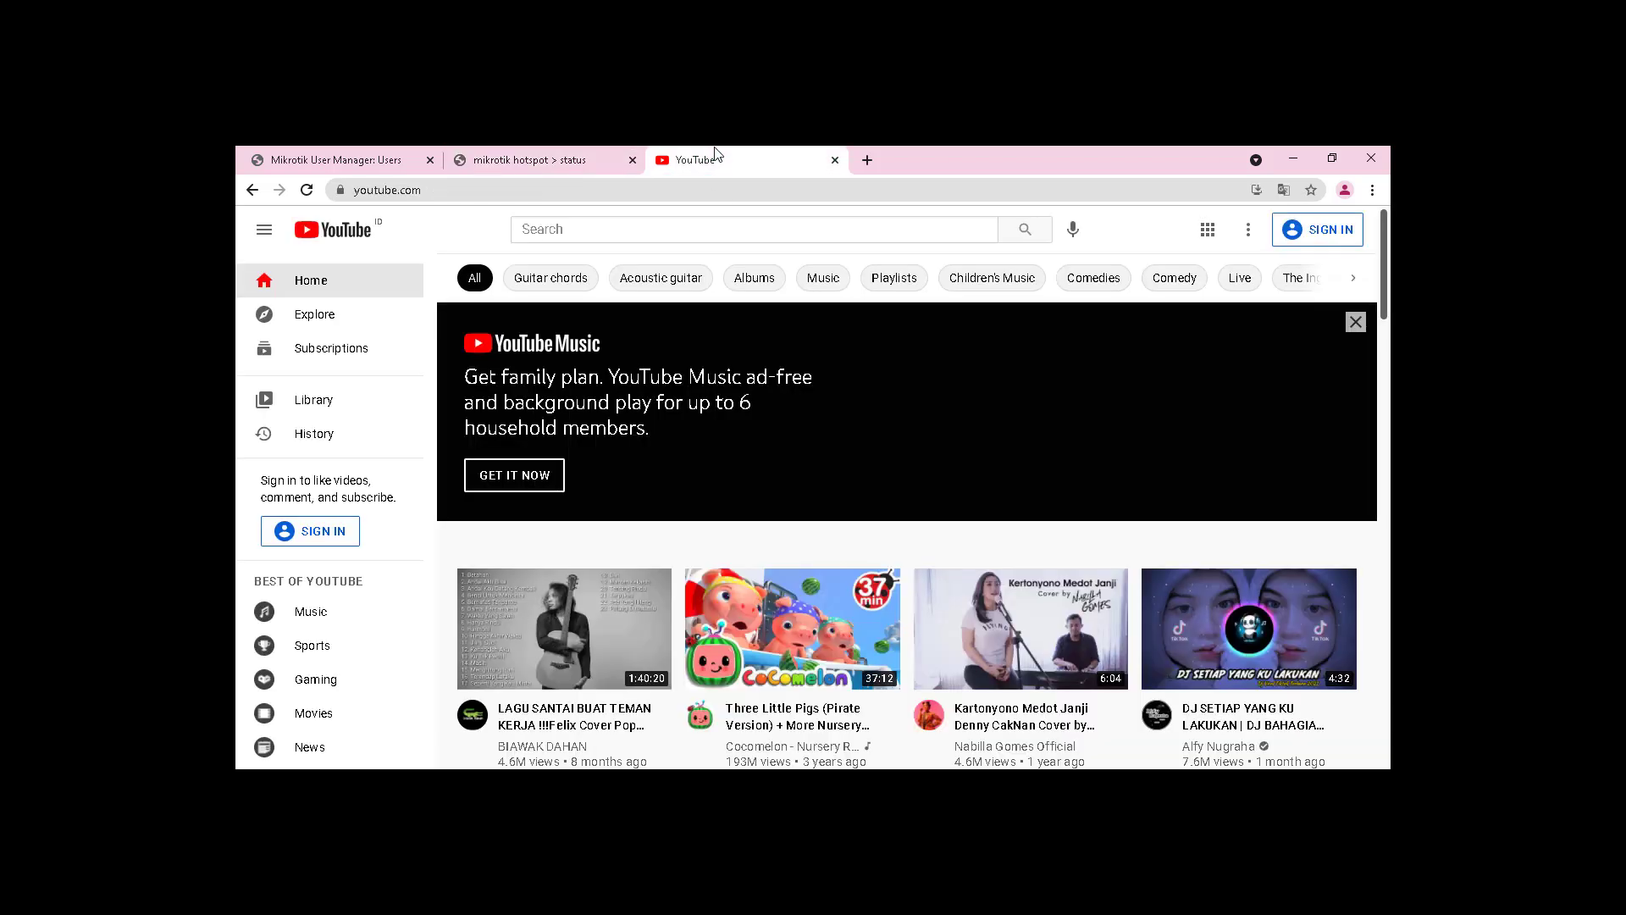
click(780, 192)
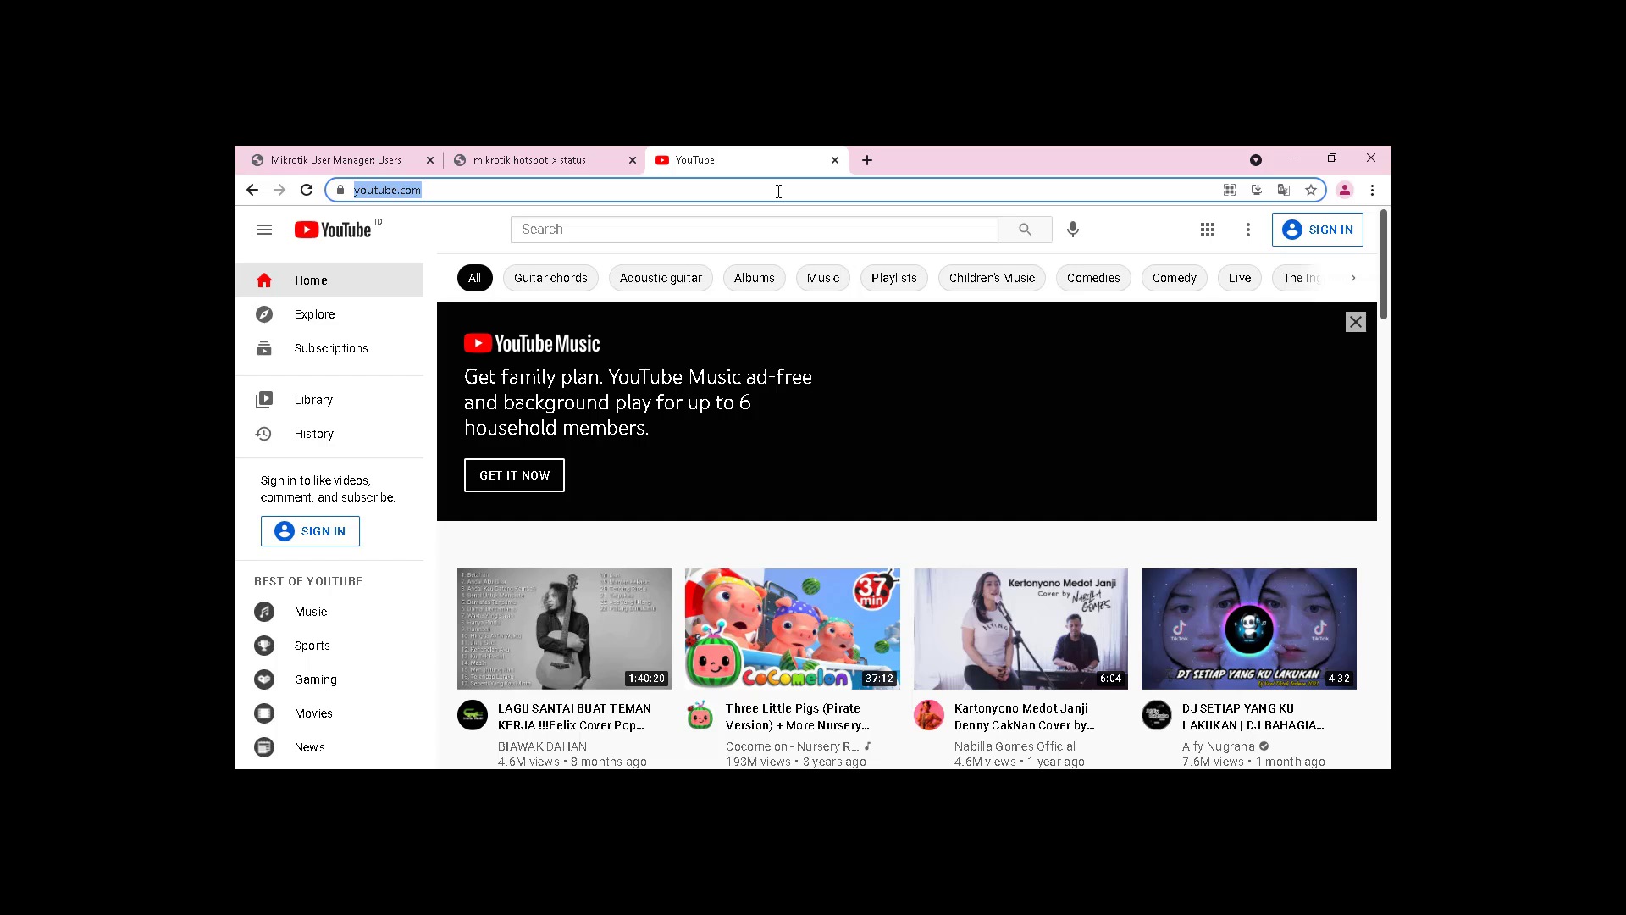
Step: Run a speedtest.net test while Task Manager tracks Wi-Fi throughput, getting 27 ms, 0.50/0.13 Mbps
text(spee)
key(Return)
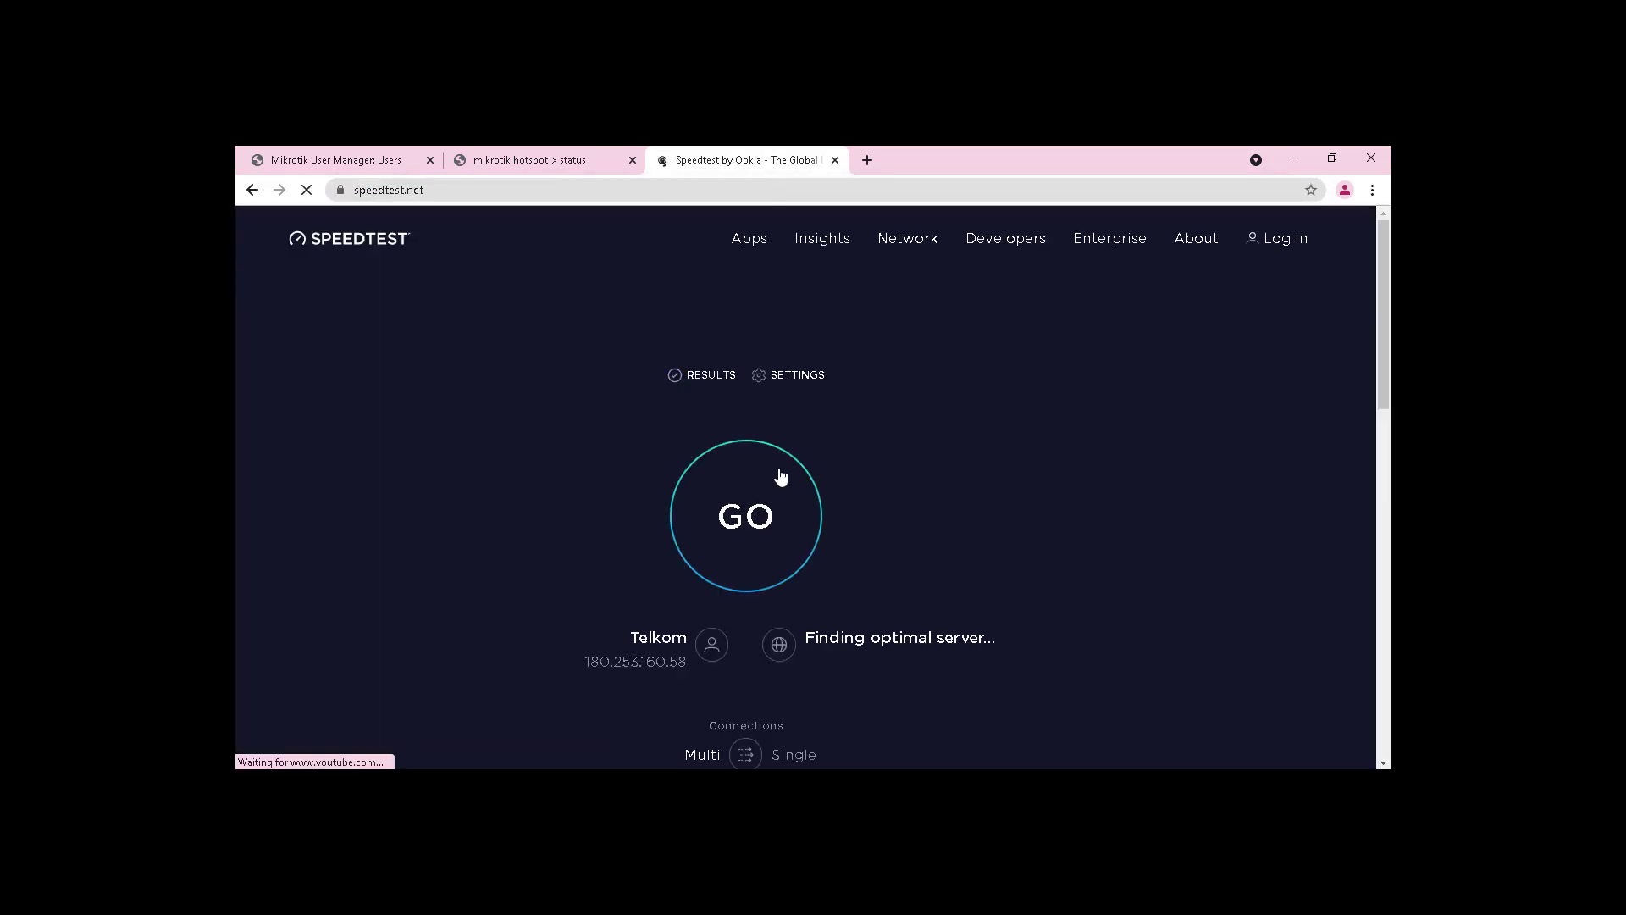
click(755, 518)
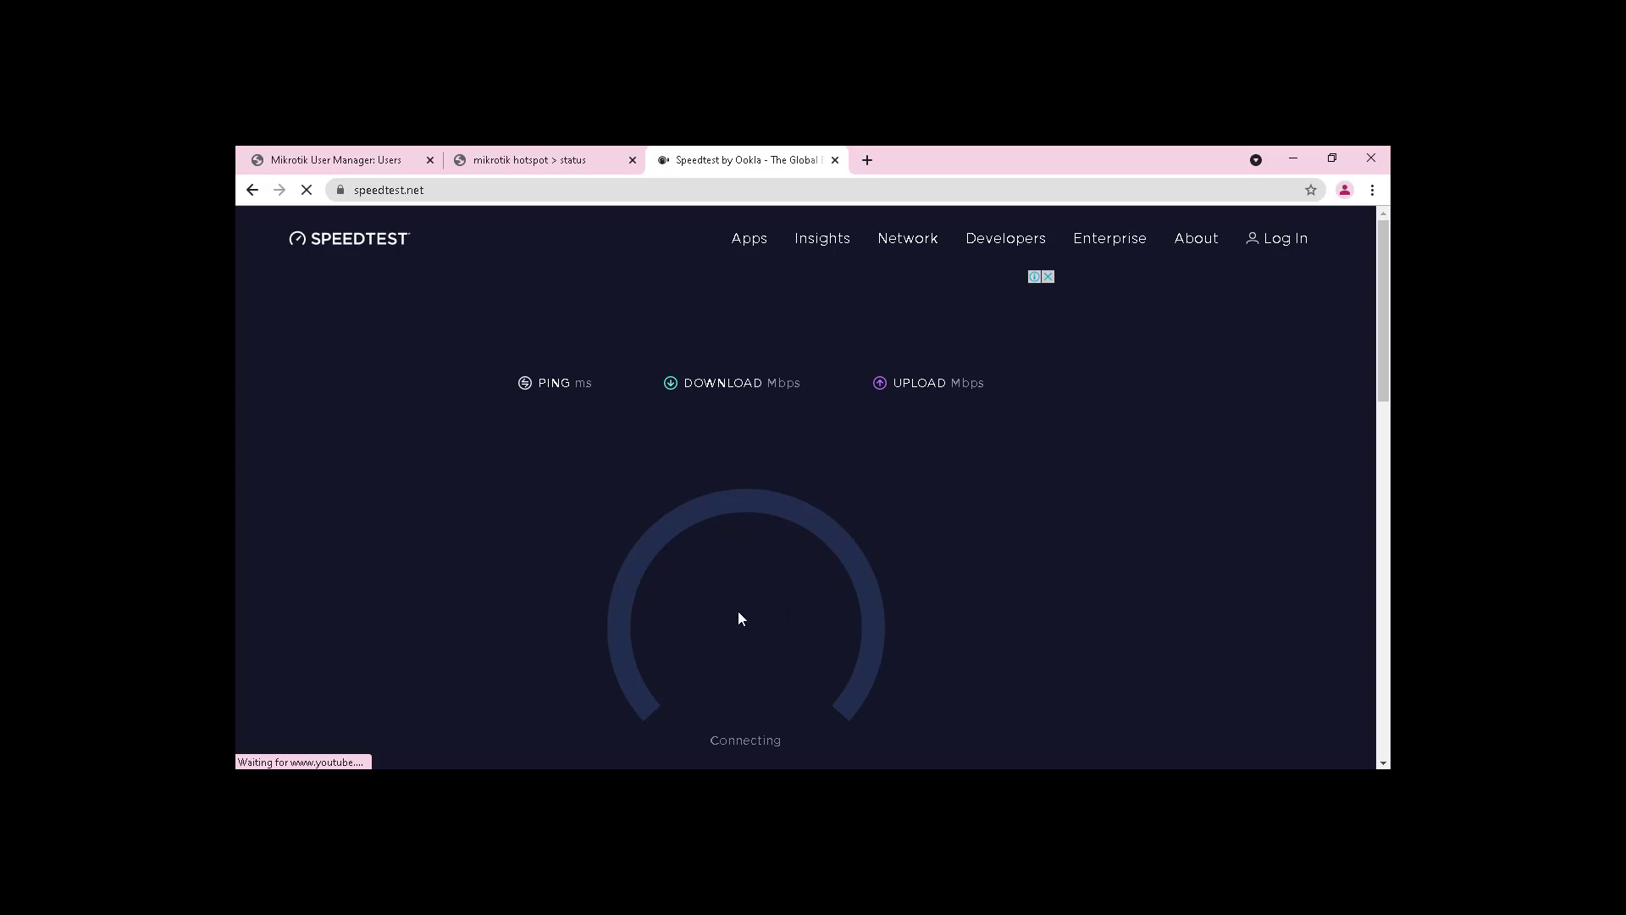
click(1050, 782)
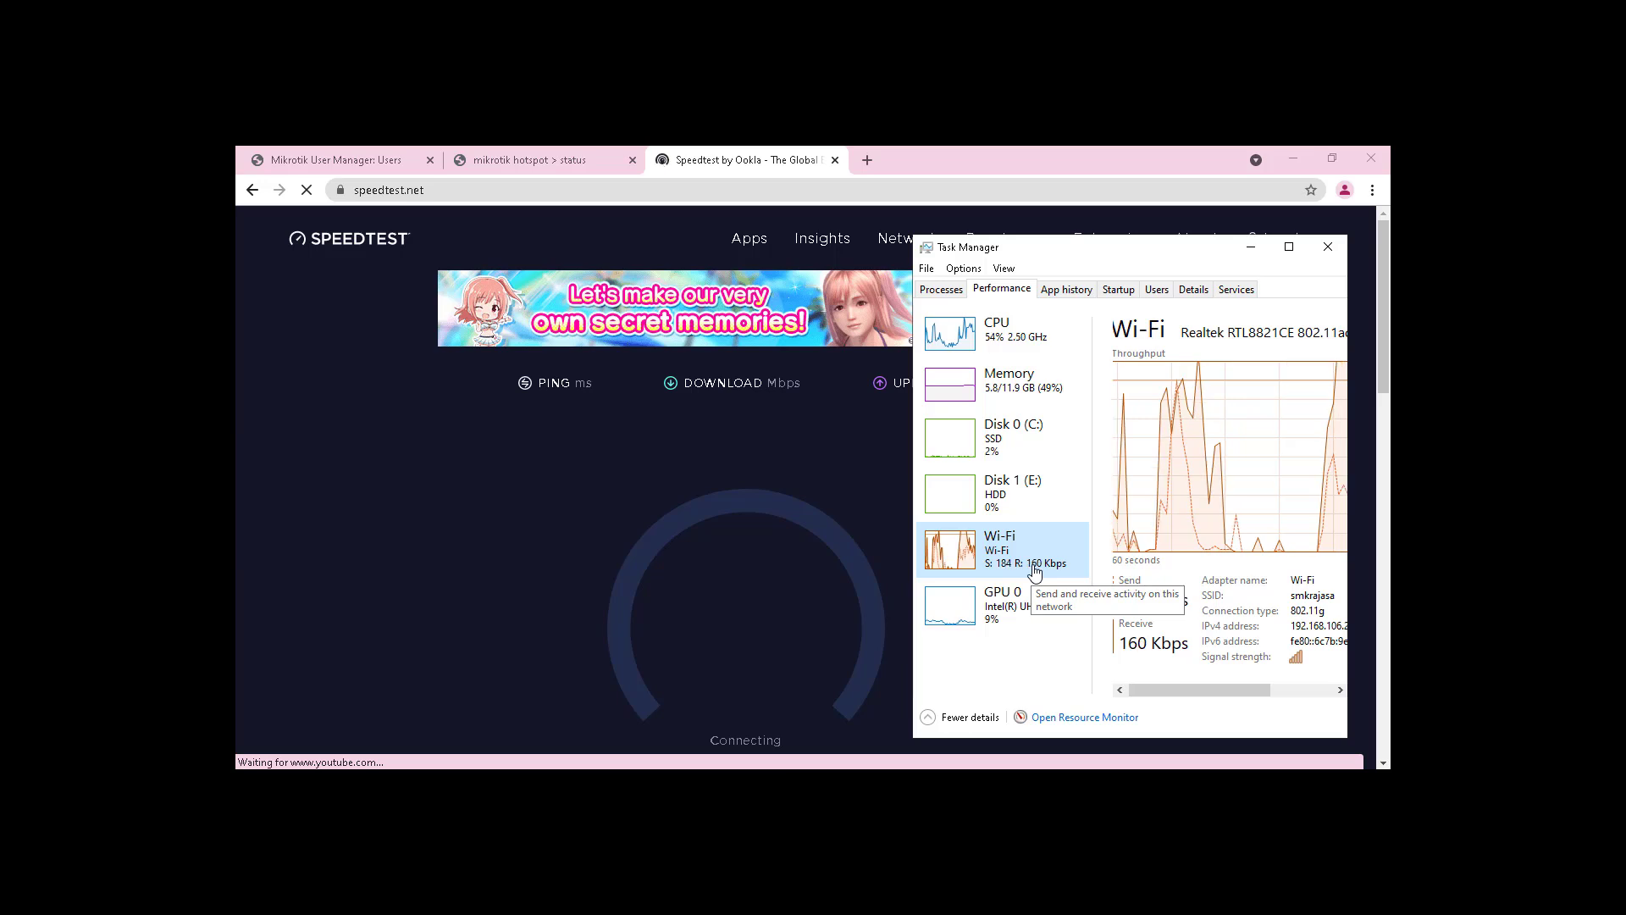
scroll(811, 649, down, 1)
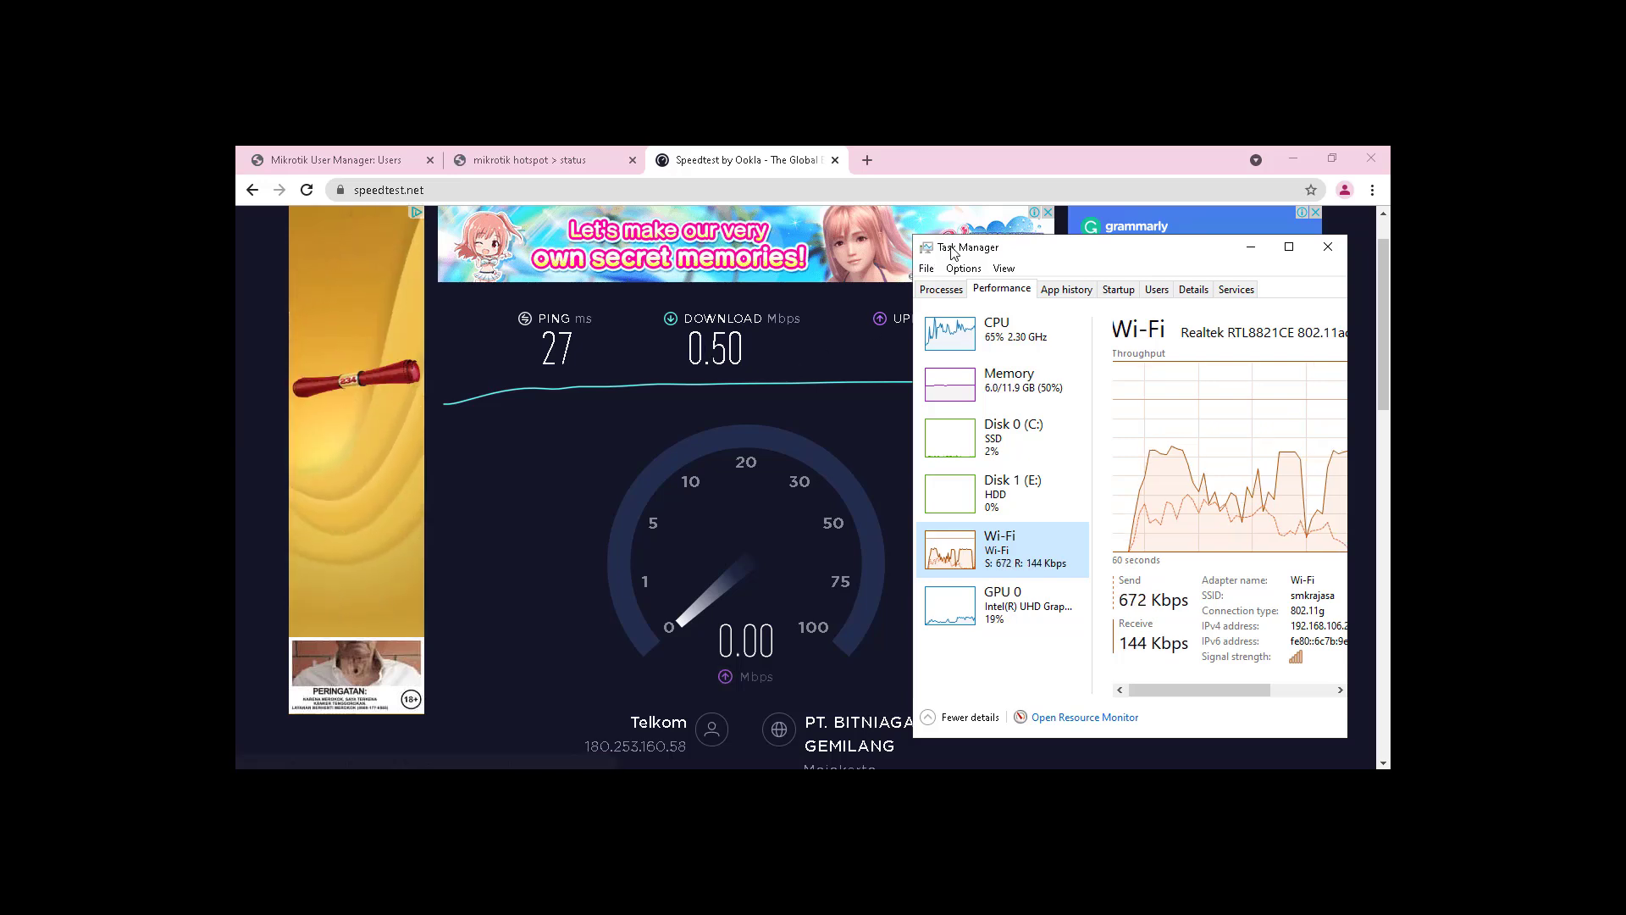
drag(952, 251, 1051, 242)
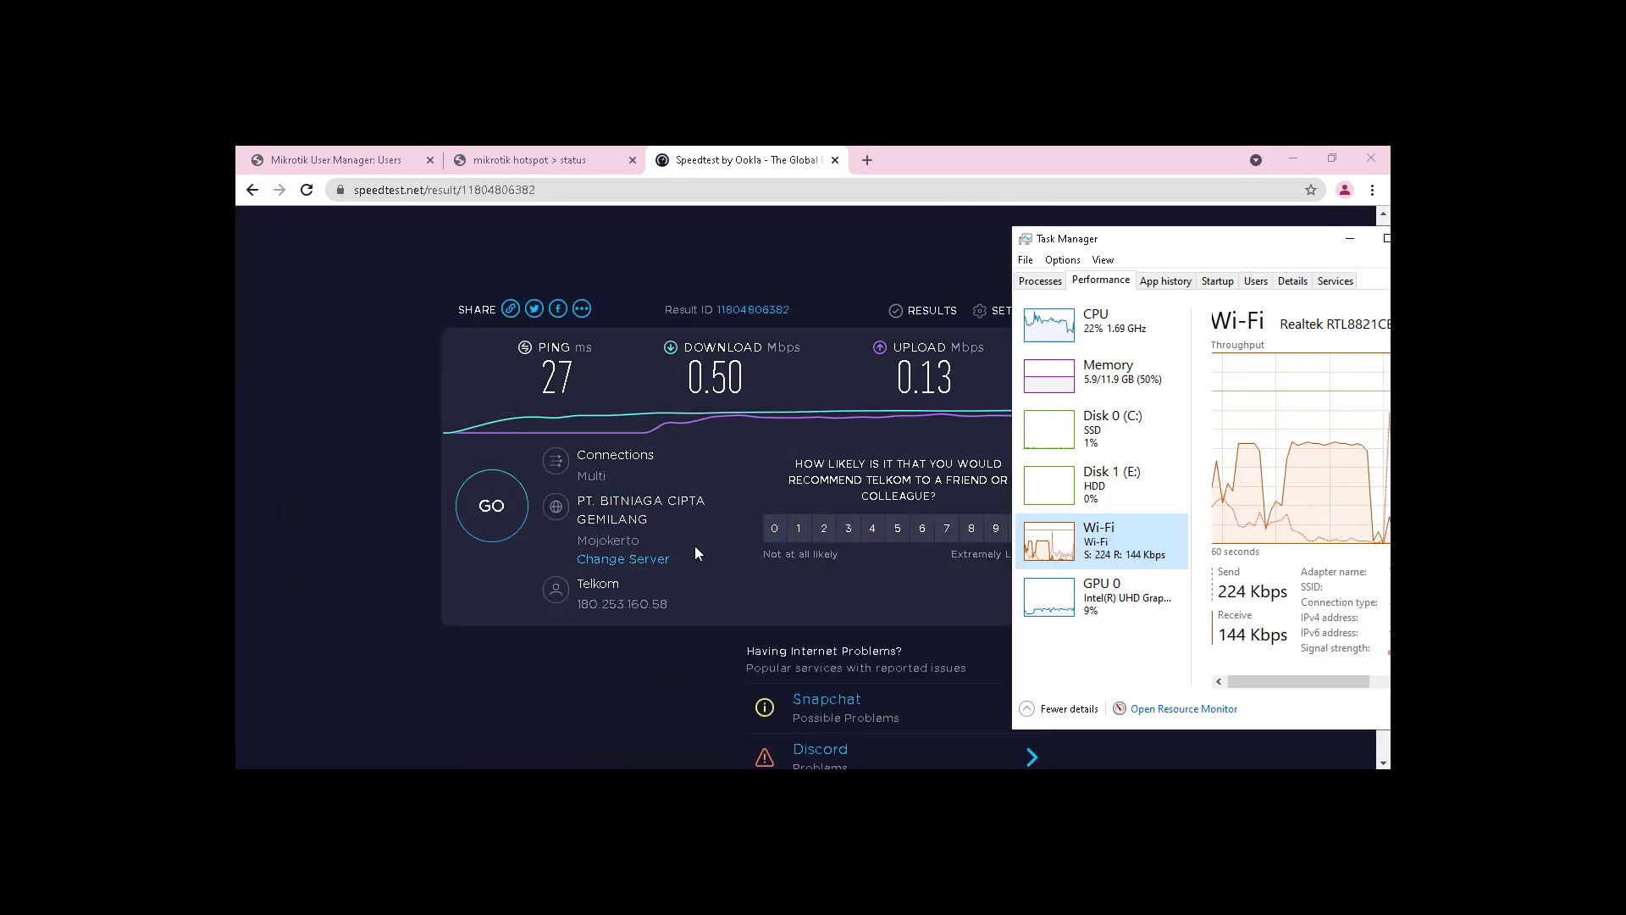
Step: Refresh the hotspot status page and compare its download total and connected time with the speed results
click(615, 154)
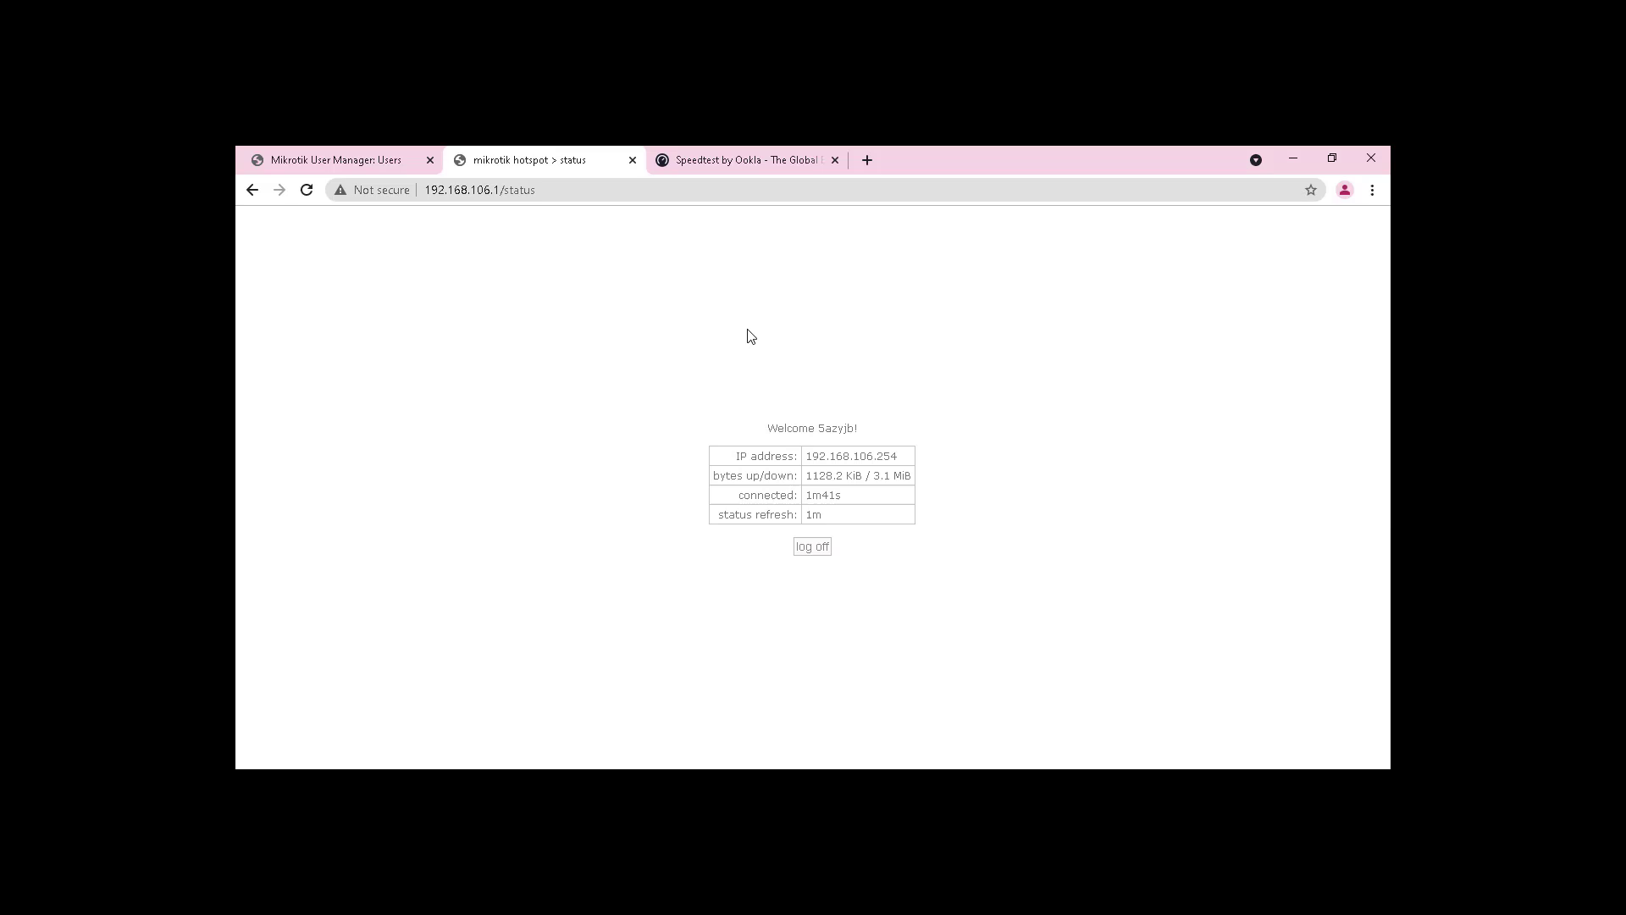
click(307, 190)
drag(870, 477, 902, 494)
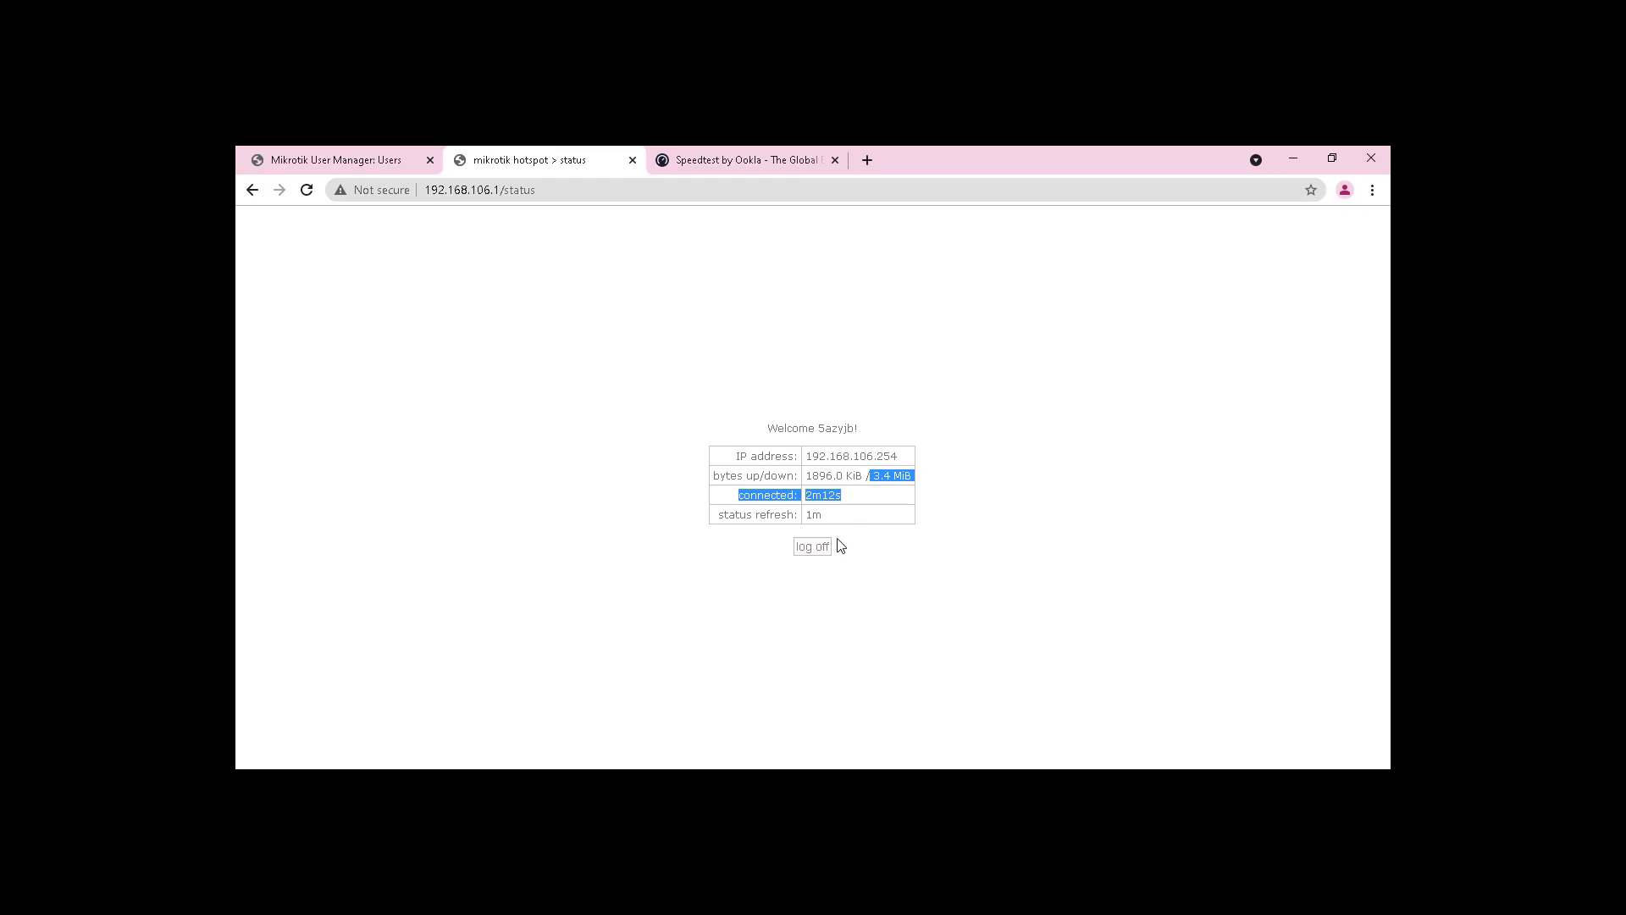
click(757, 153)
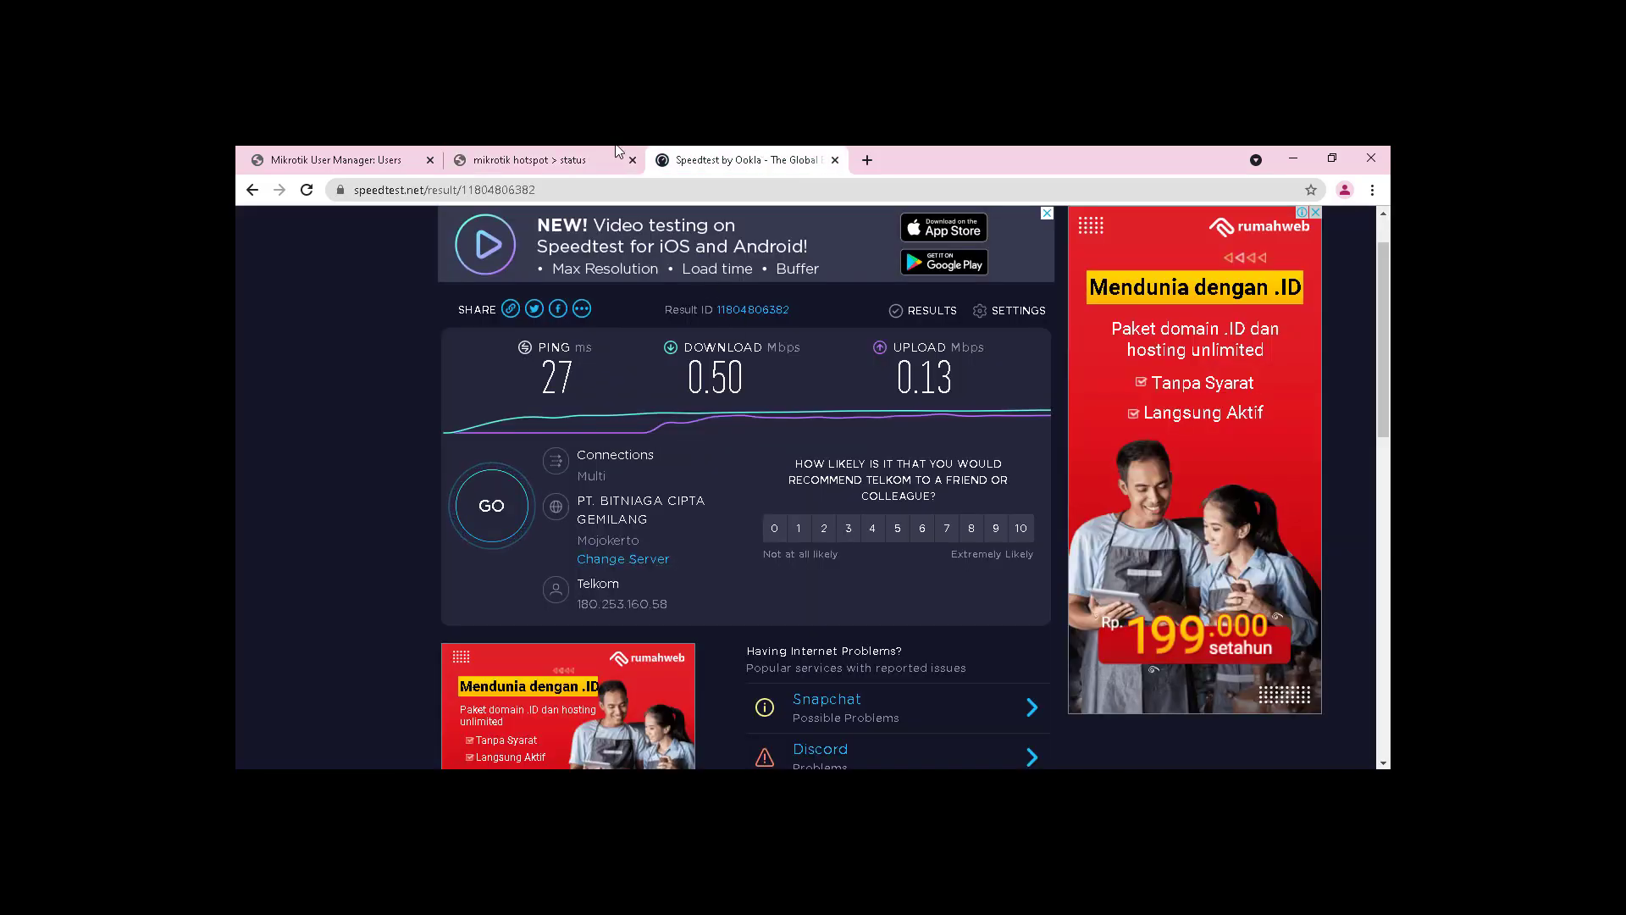
click(585, 160)
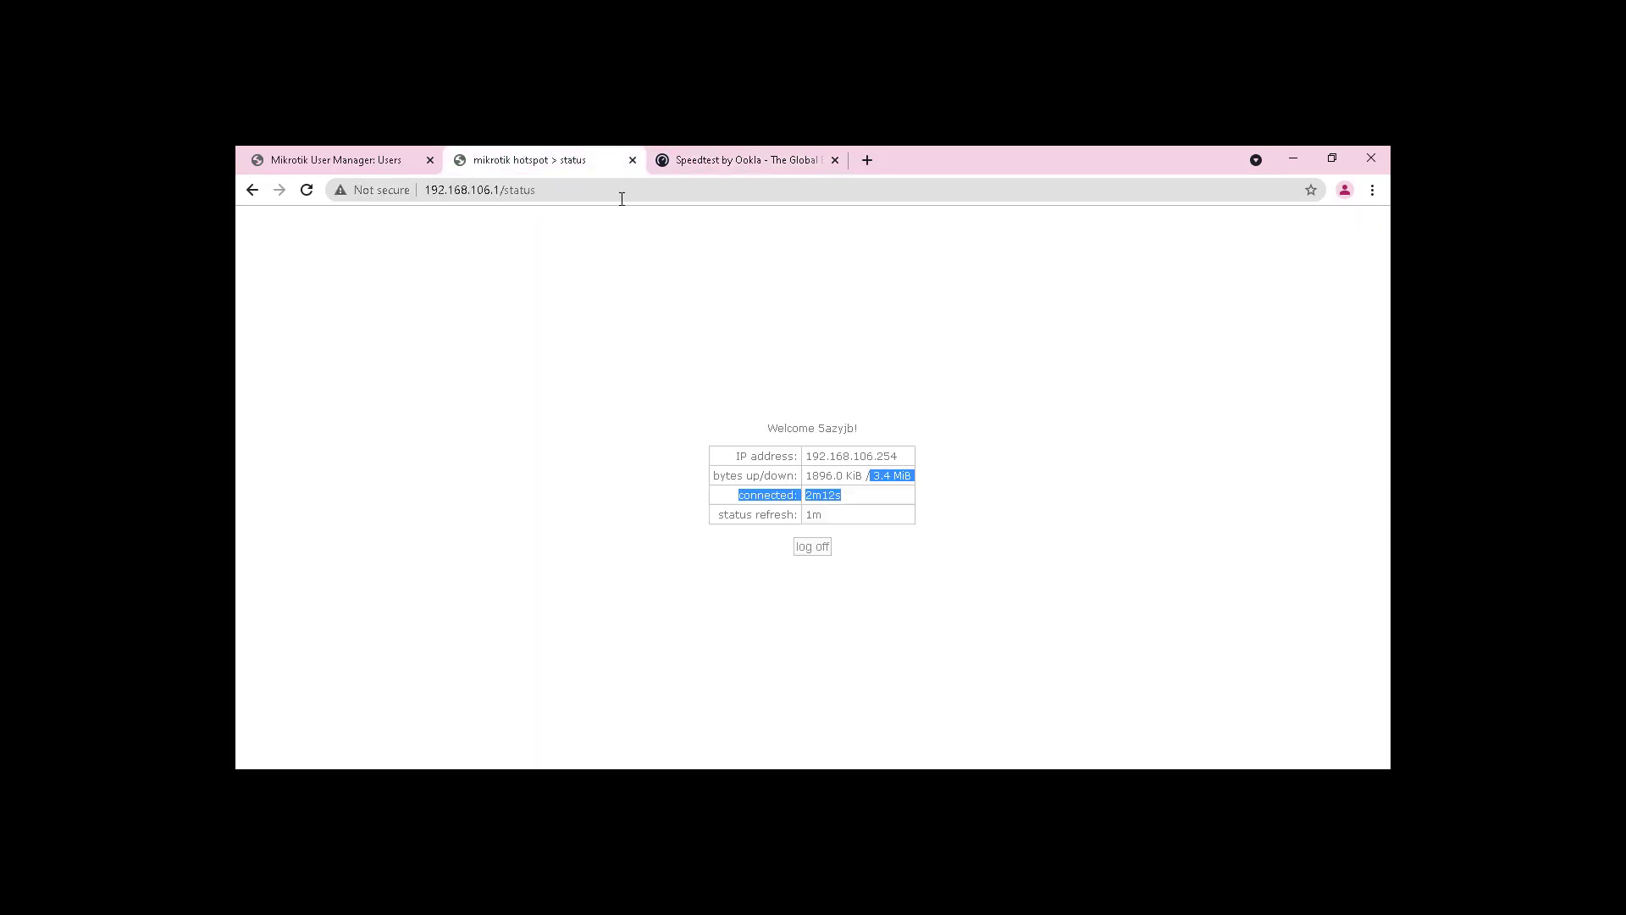
Step: Log off the hotspot session after 2m21s, then minimize Chrome and WinBox
click(815, 550)
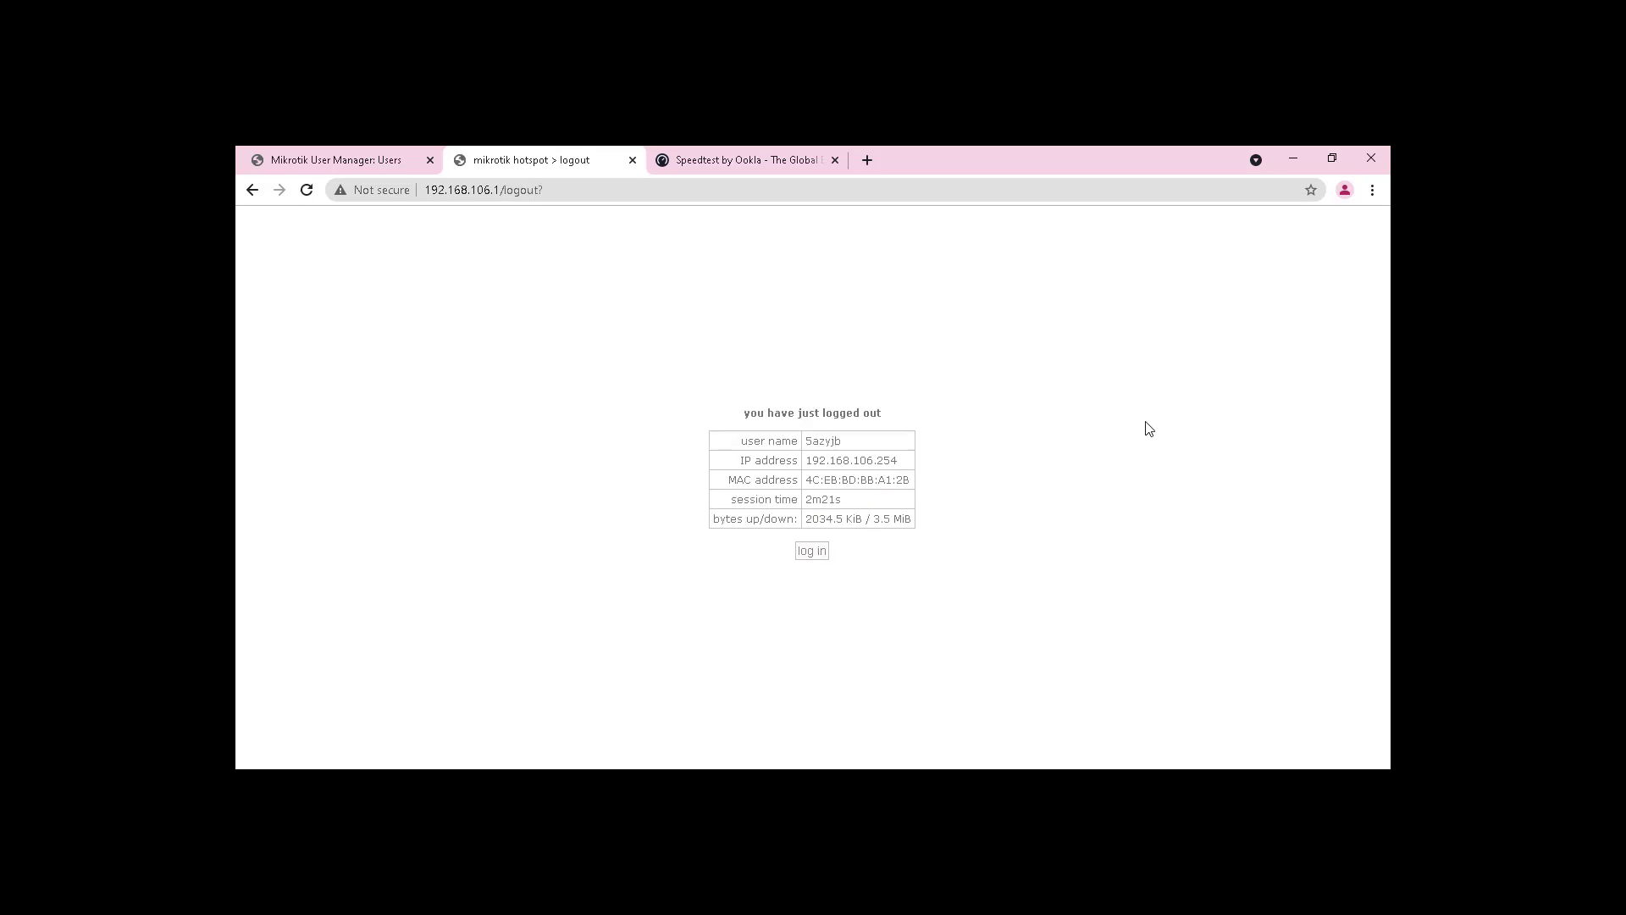
click(1291, 158)
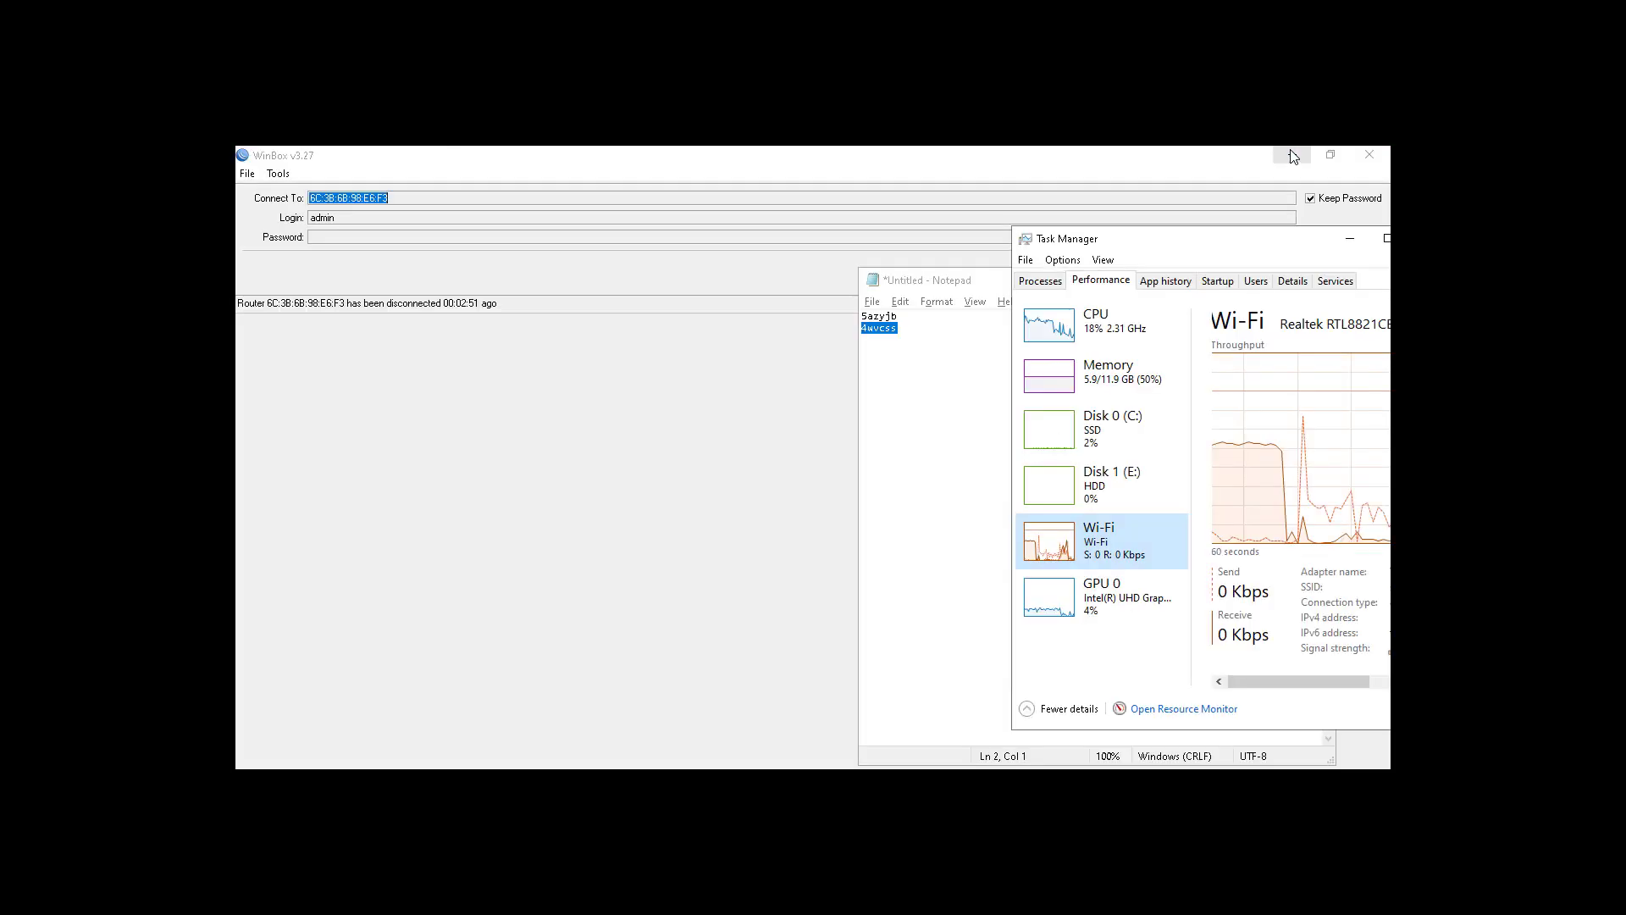
click(1293, 157)
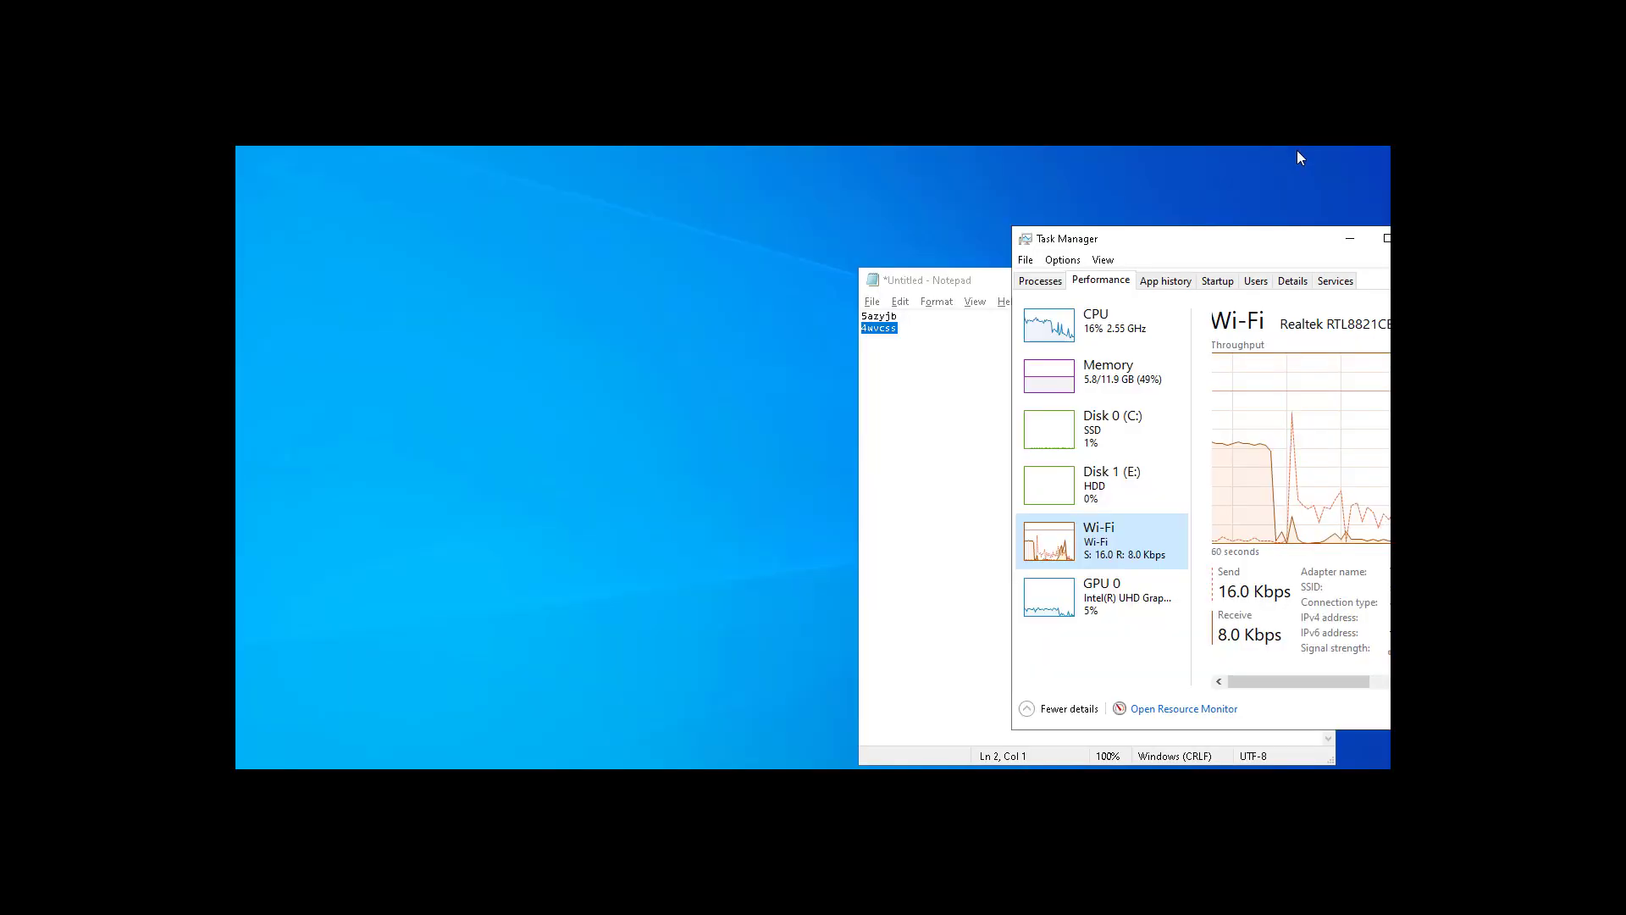